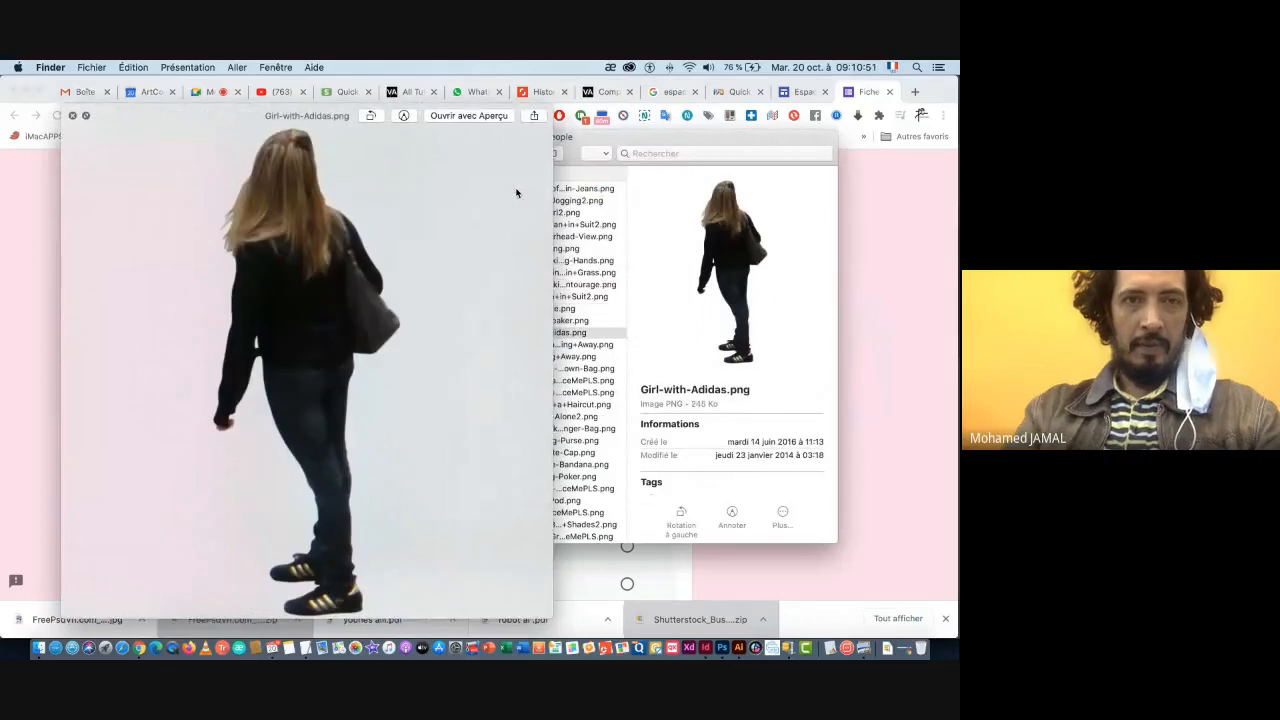
# - Close the cutout preview, switch to Chrome, and browse the "espace urbain" image results, previewing the bus shelter photo
pyautogui.press('space')
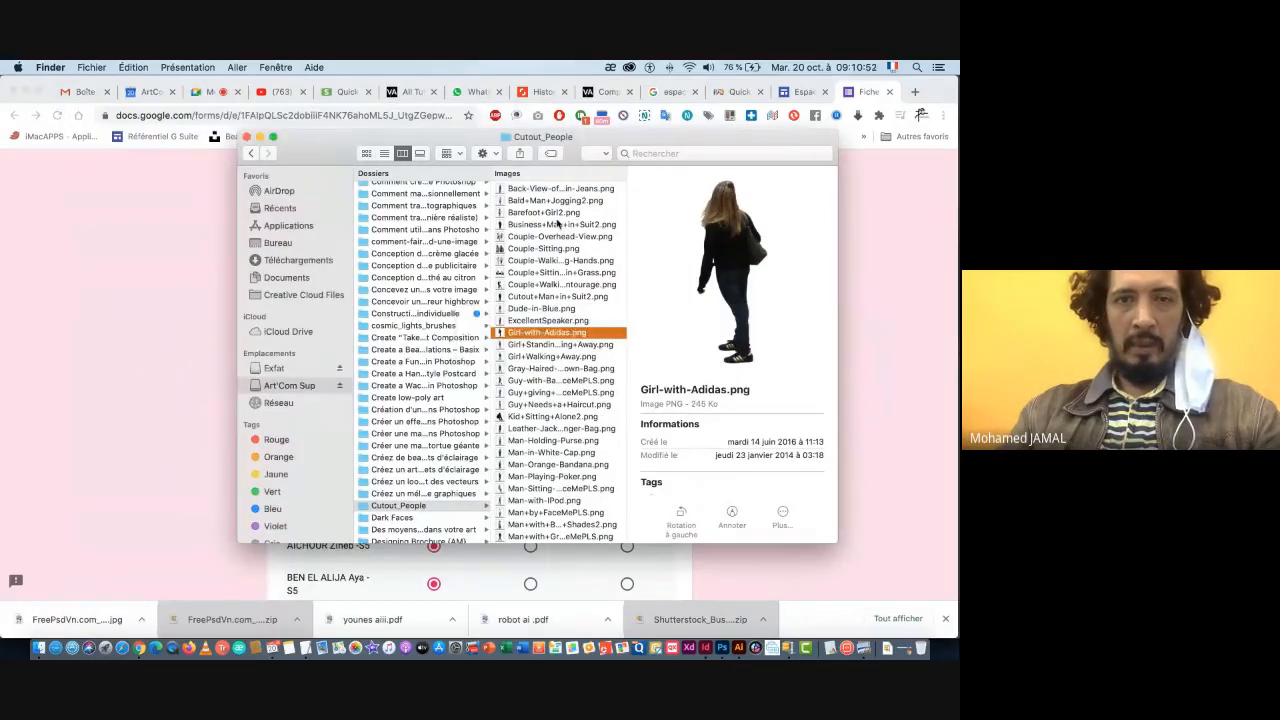
pyautogui.click(184, 292)
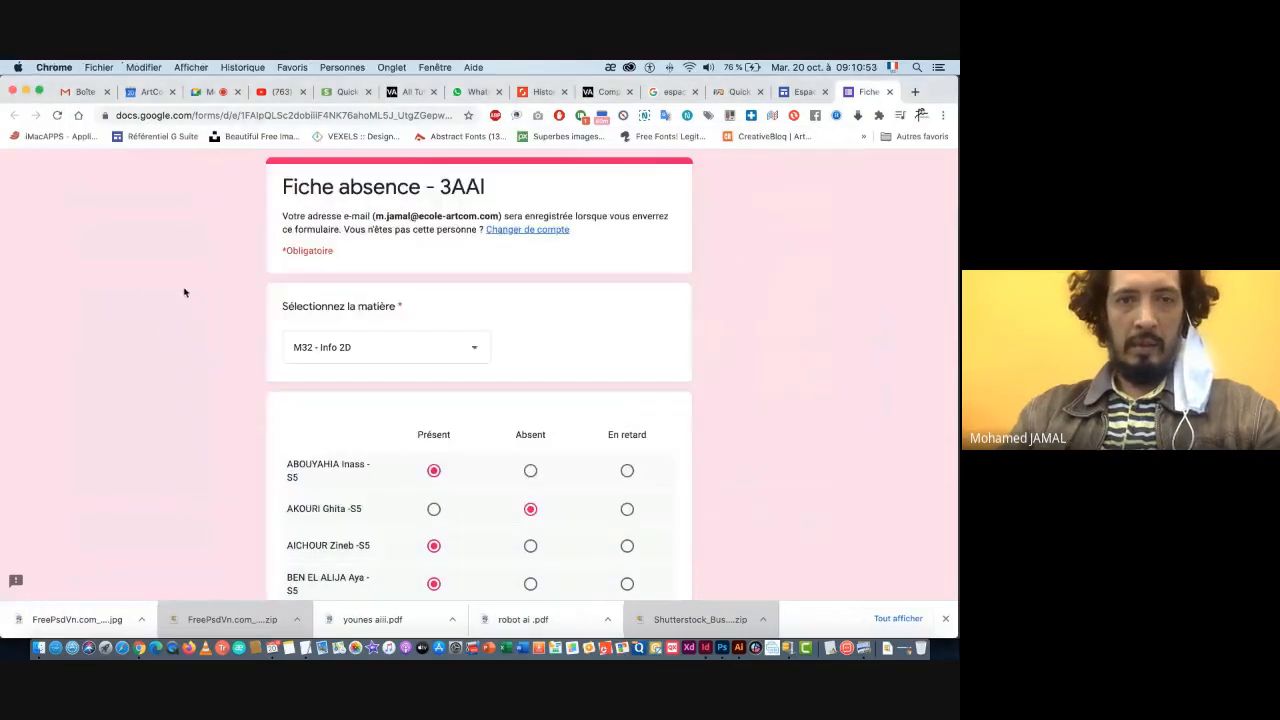
pyautogui.click(668, 92)
pyautogui.scroll(-5, 597, 387)
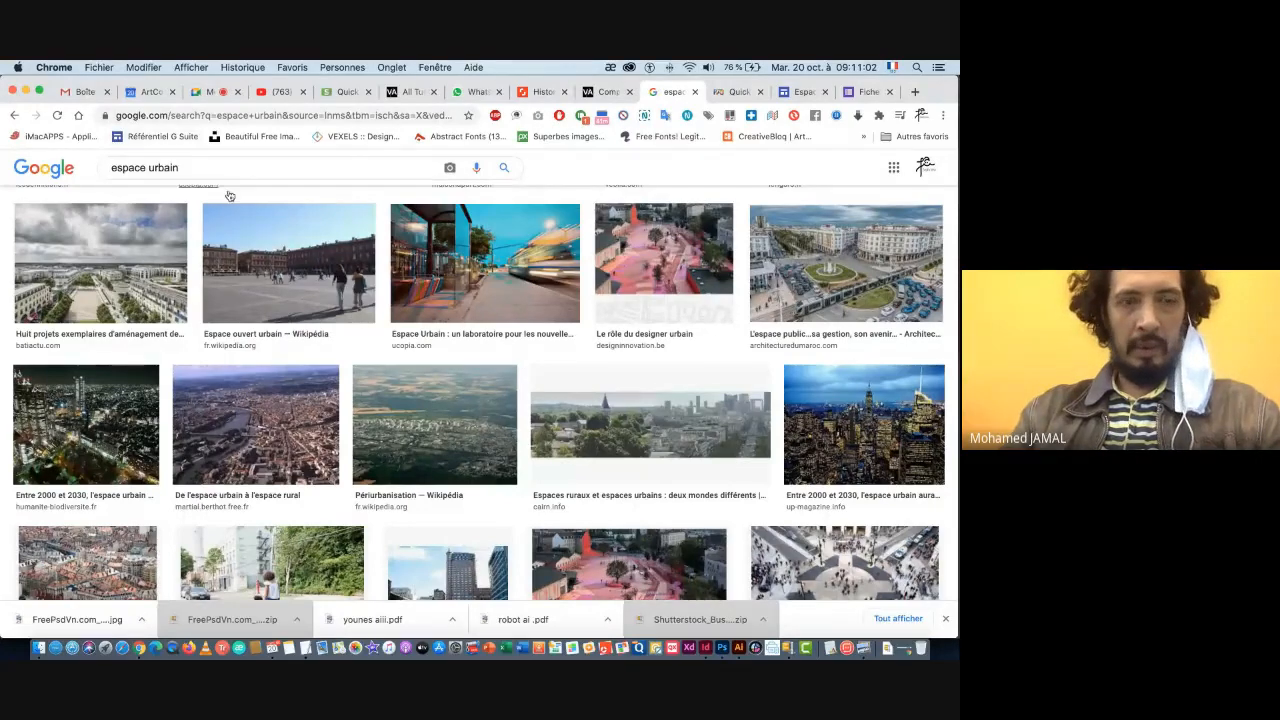
pyautogui.scroll(-3, 450, 311)
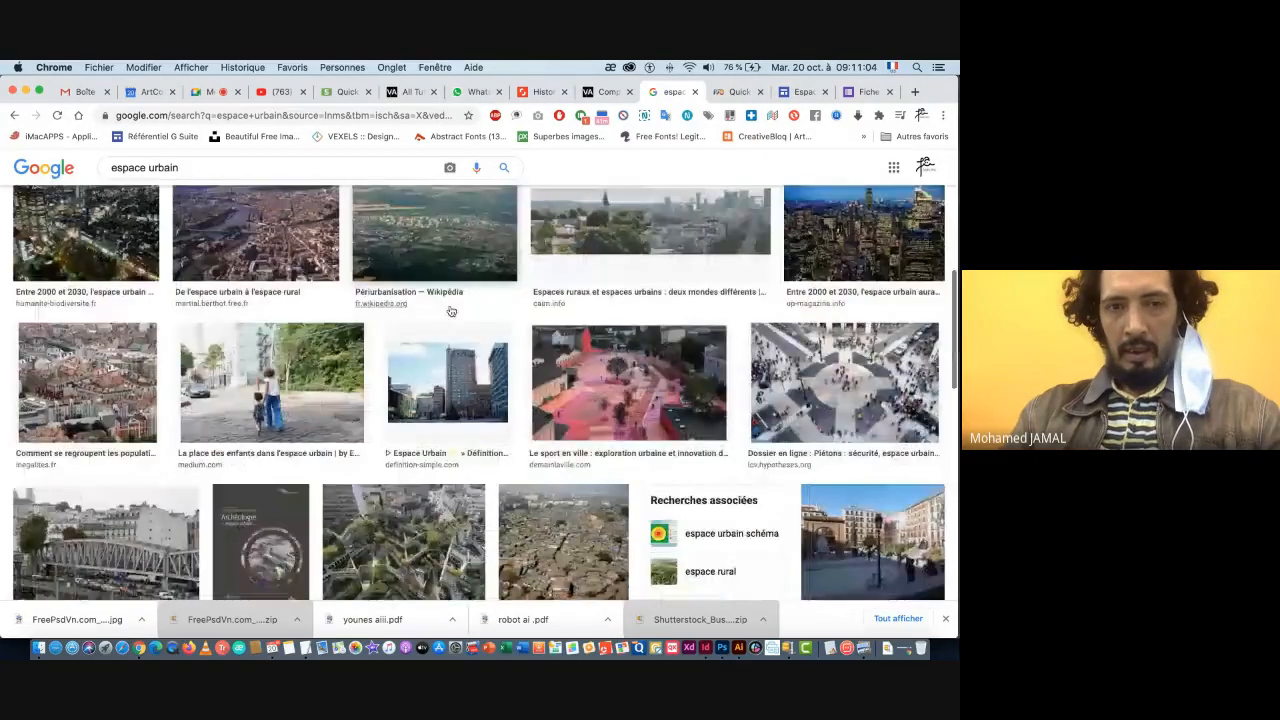
pyautogui.scroll(4, 450, 311)
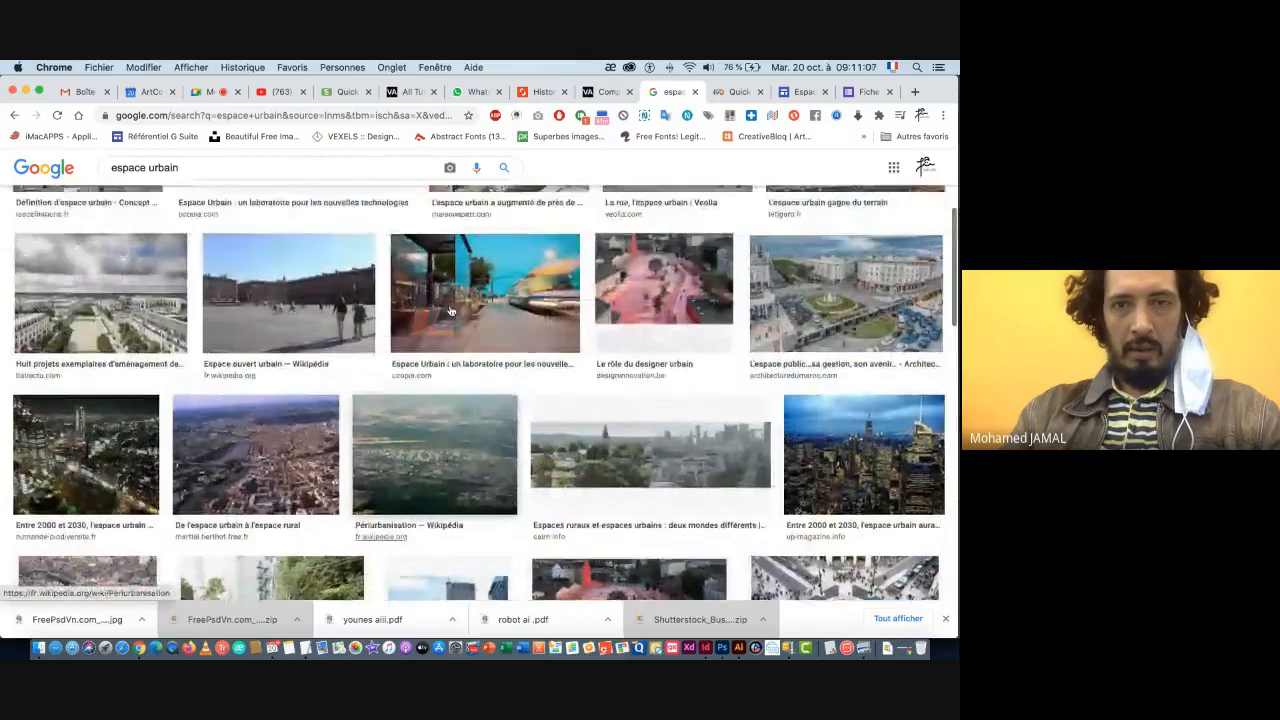
pyautogui.click(489, 333)
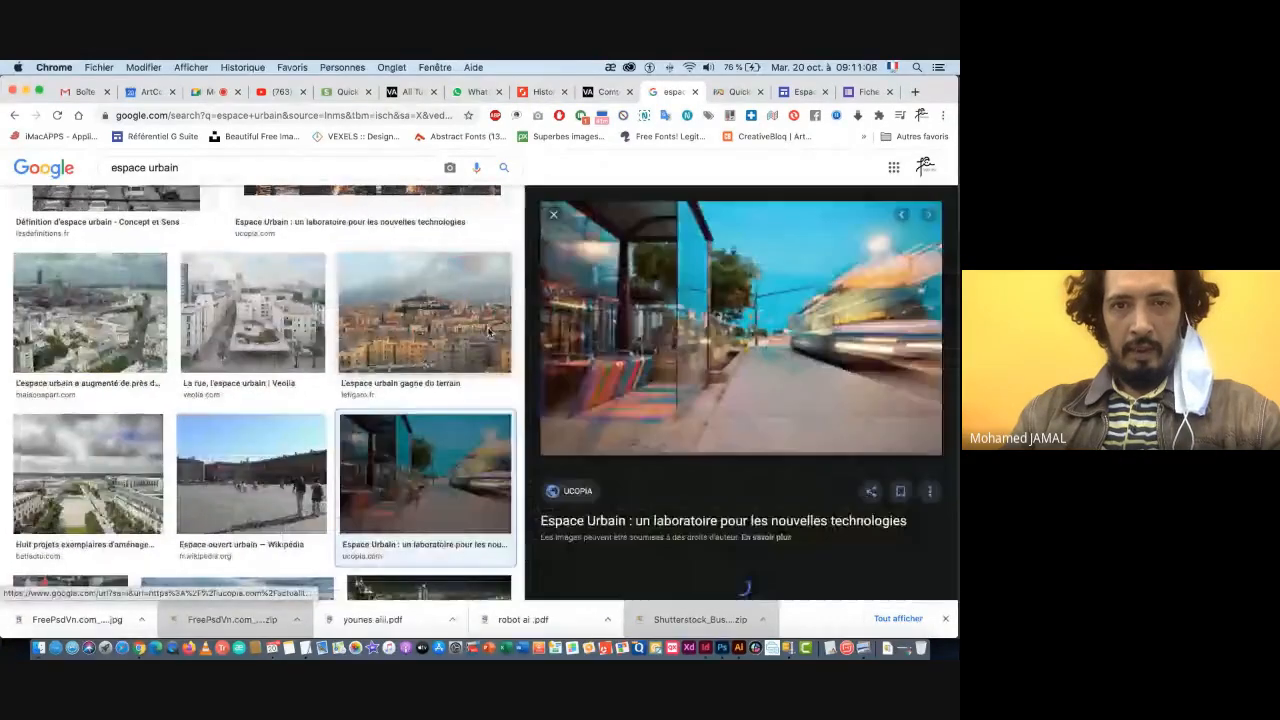
# - Filter the "espace urbain" image results by size to Grandes images
pyautogui.scroll(3, 178, 267)
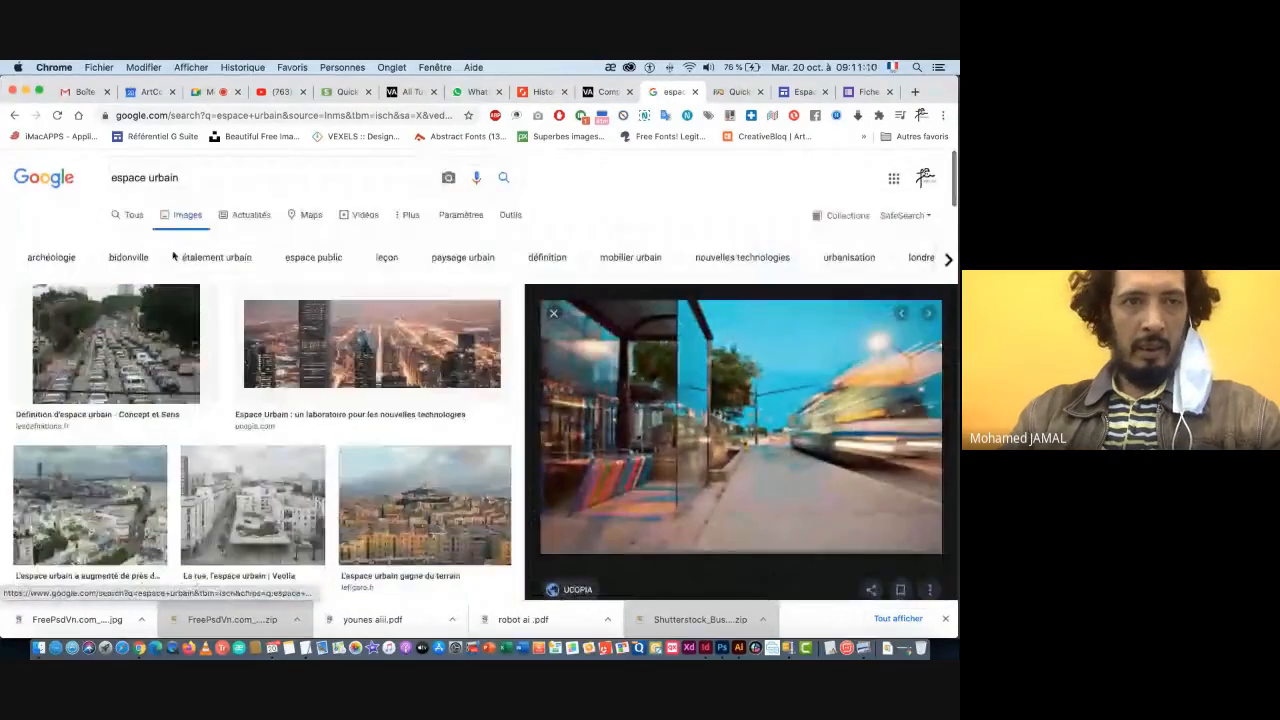
pyautogui.click(508, 219)
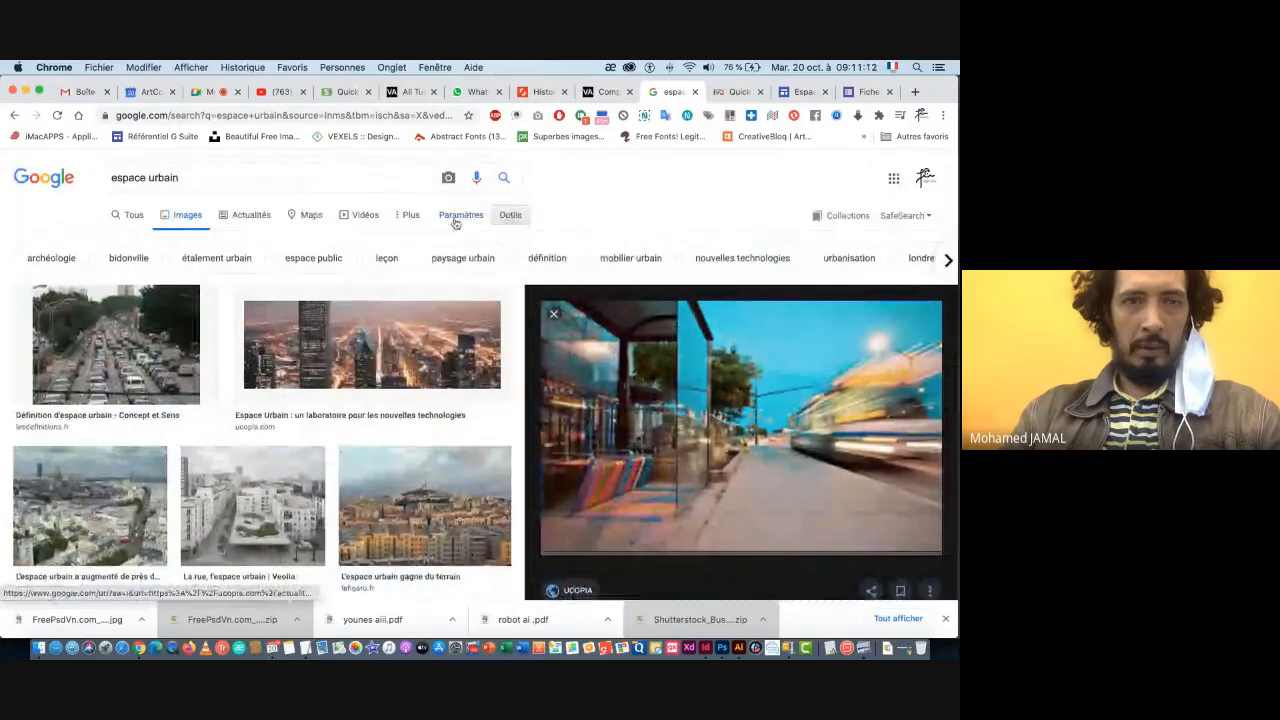
pyautogui.click(118, 240)
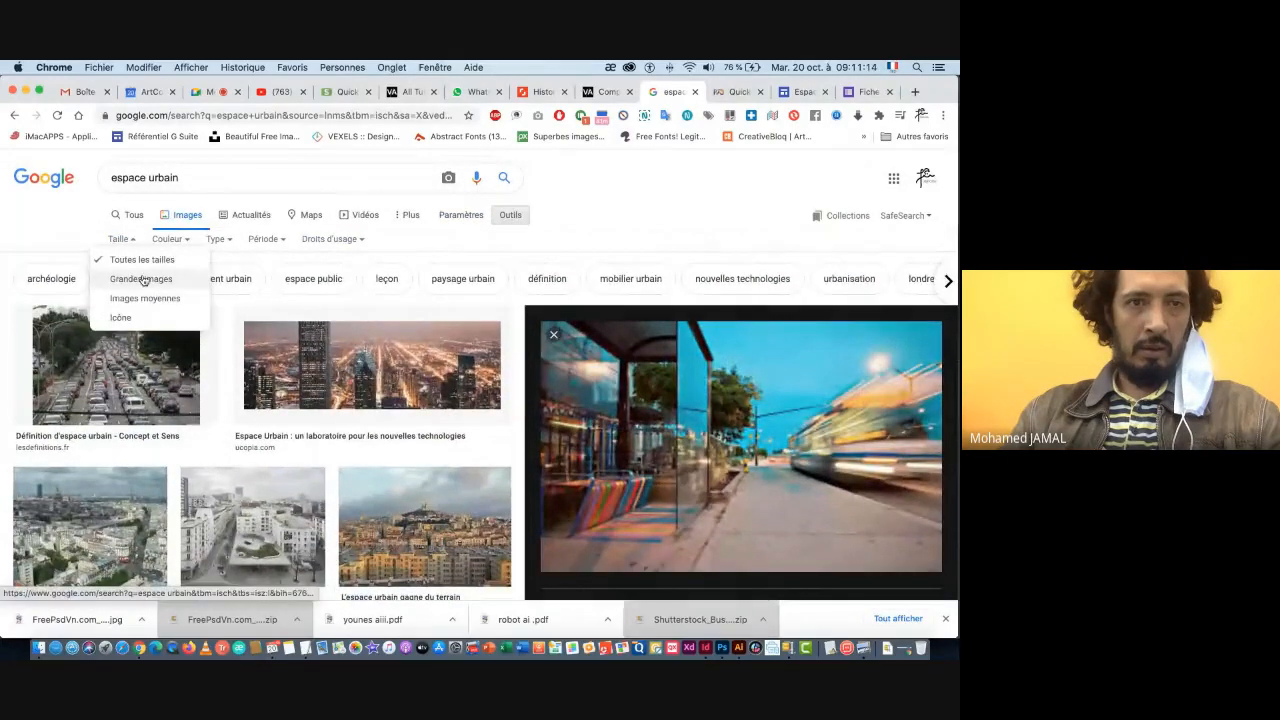
pyautogui.click(141, 280)
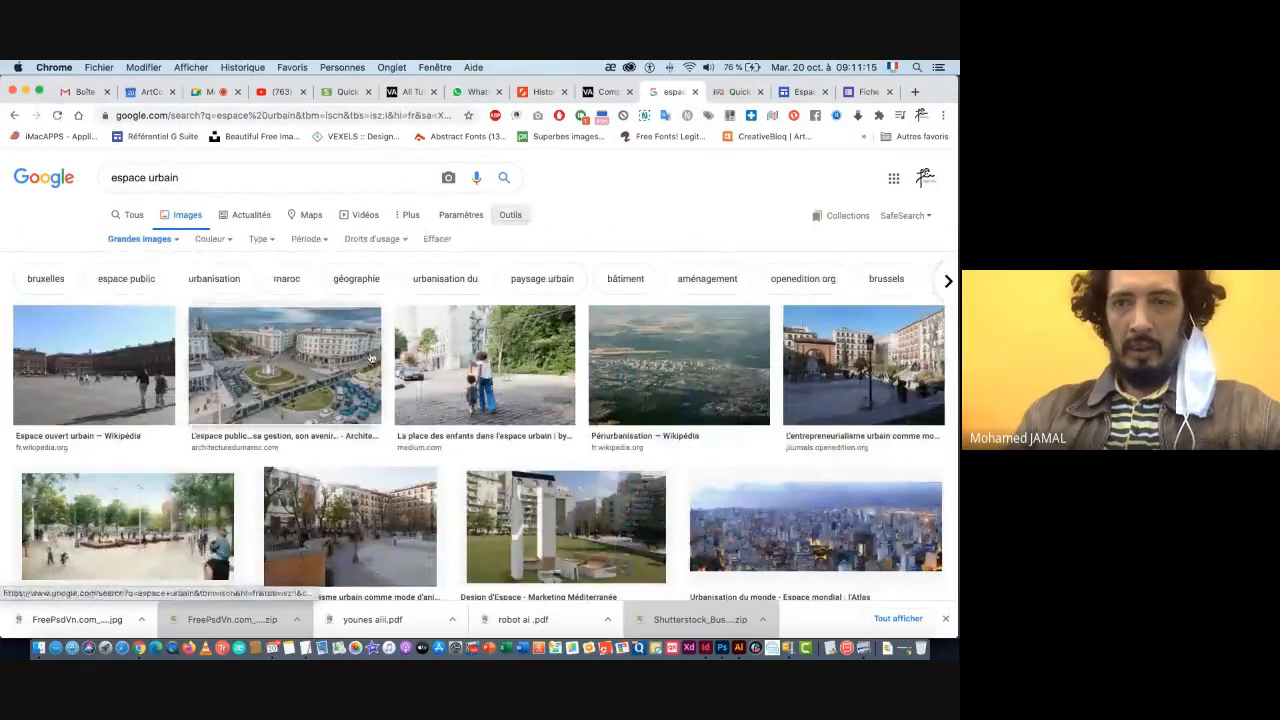
# - Browse the large image results and preview the "Design d'Espace - Marketing Méditerranée" photo
pyautogui.scroll(-3, 342, 361)
pyautogui.scroll(-2, 342, 361)
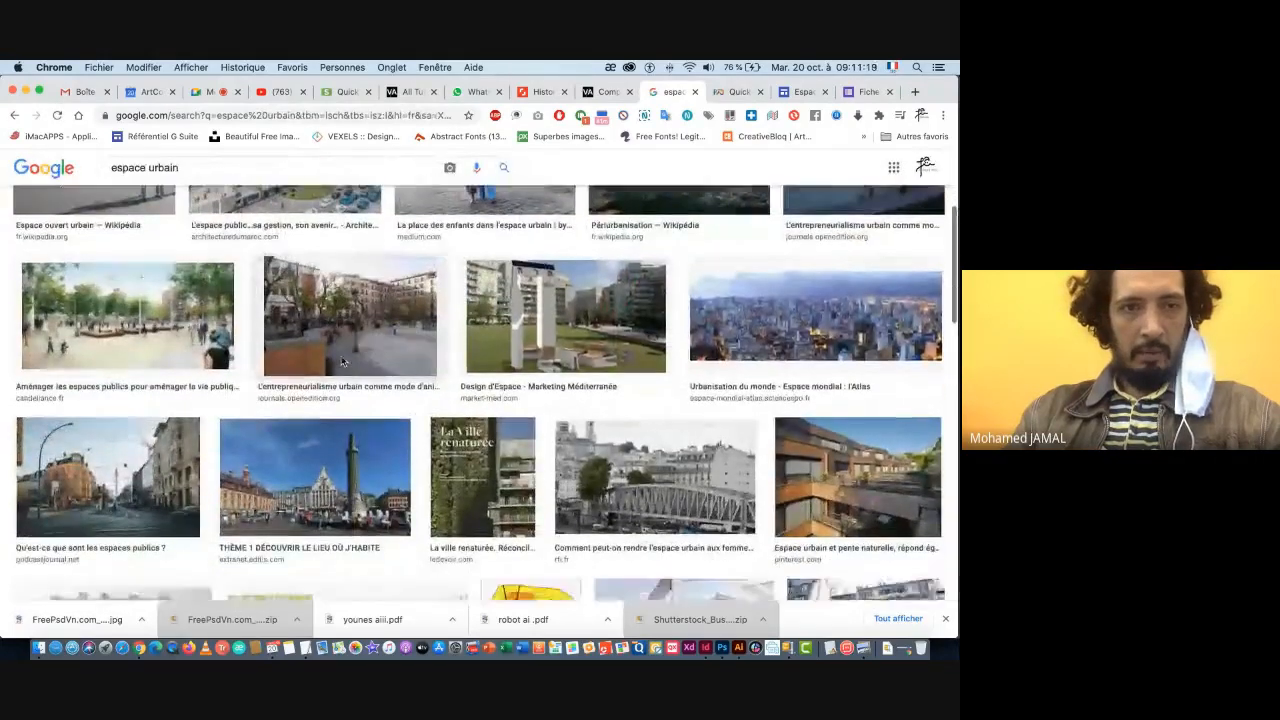
pyautogui.scroll(-2, 342, 361)
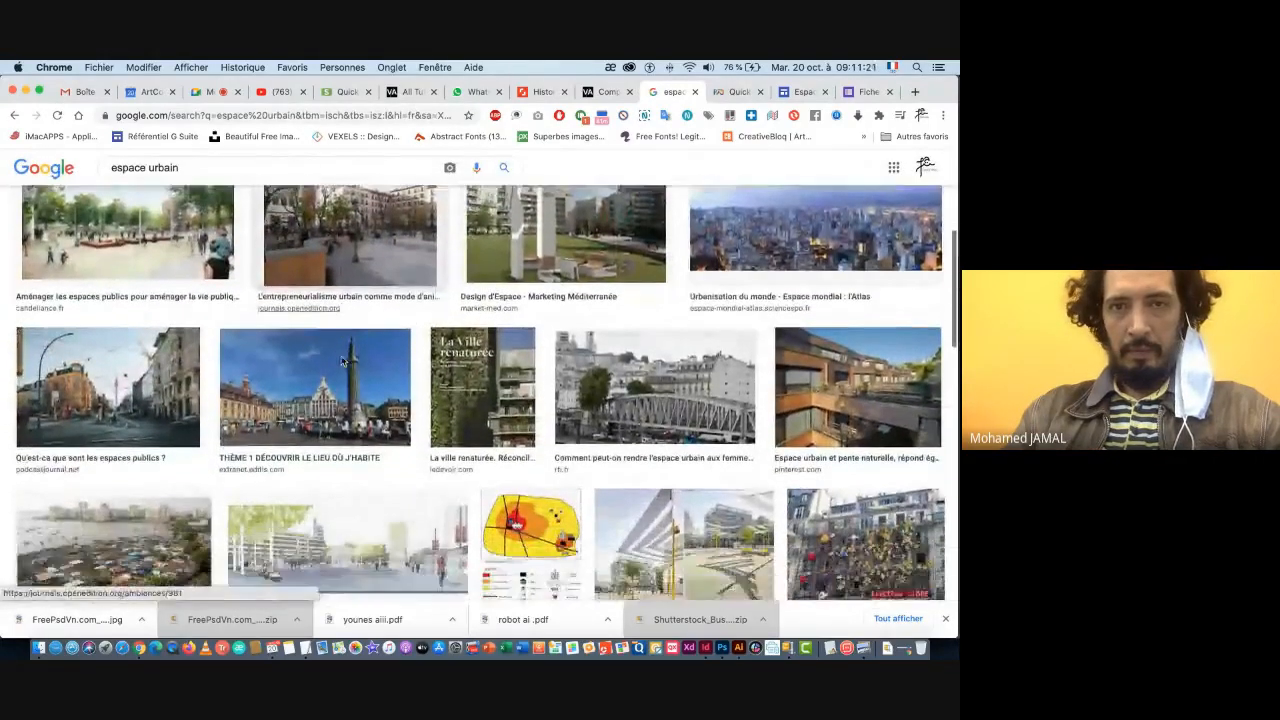
pyautogui.scroll(1, 435, 350)
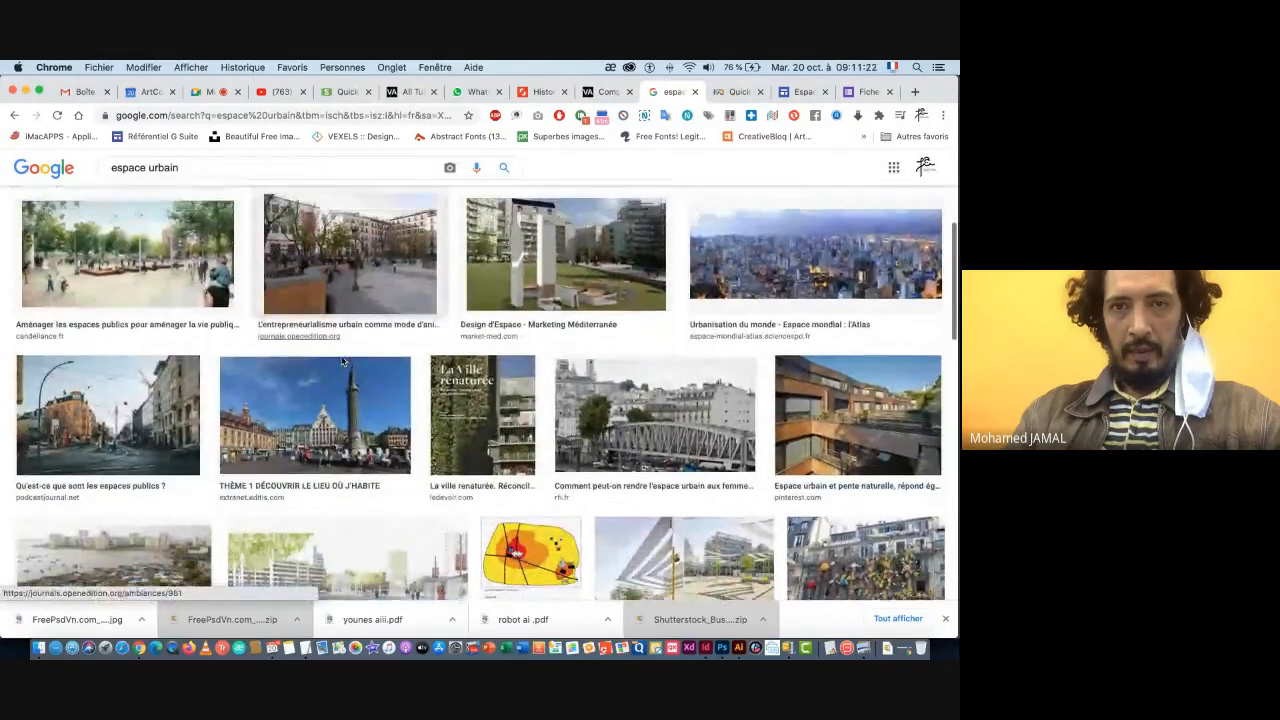
pyautogui.click(573, 268)
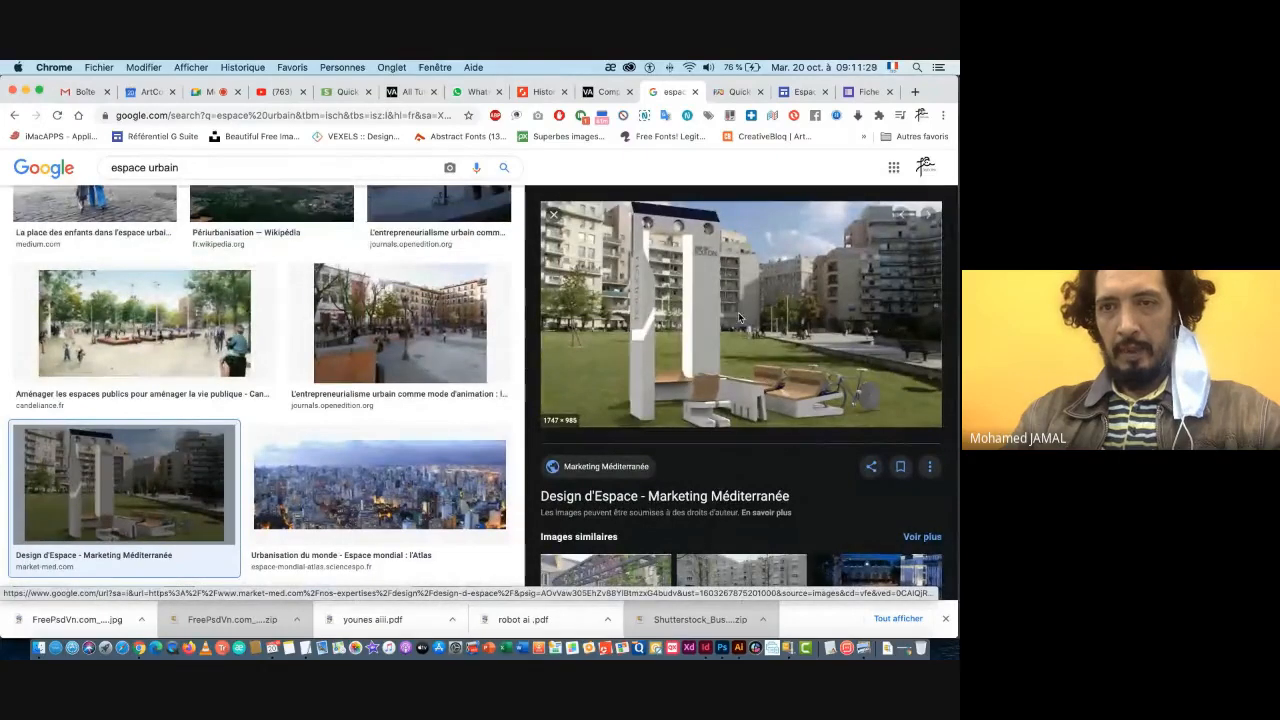
# - Start saving the previewed photo as a JPEG image with the file name Urbat_1
pyautogui.rightClick(504, 309)
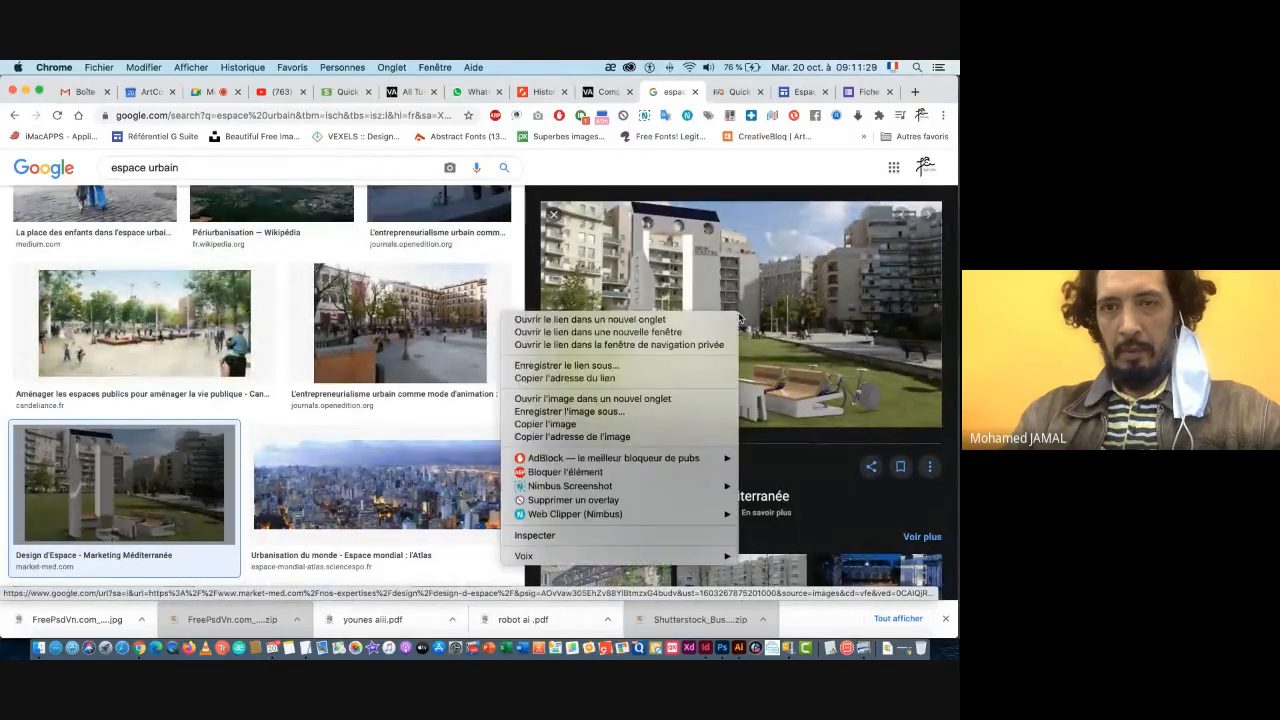
pyautogui.click(578, 411)
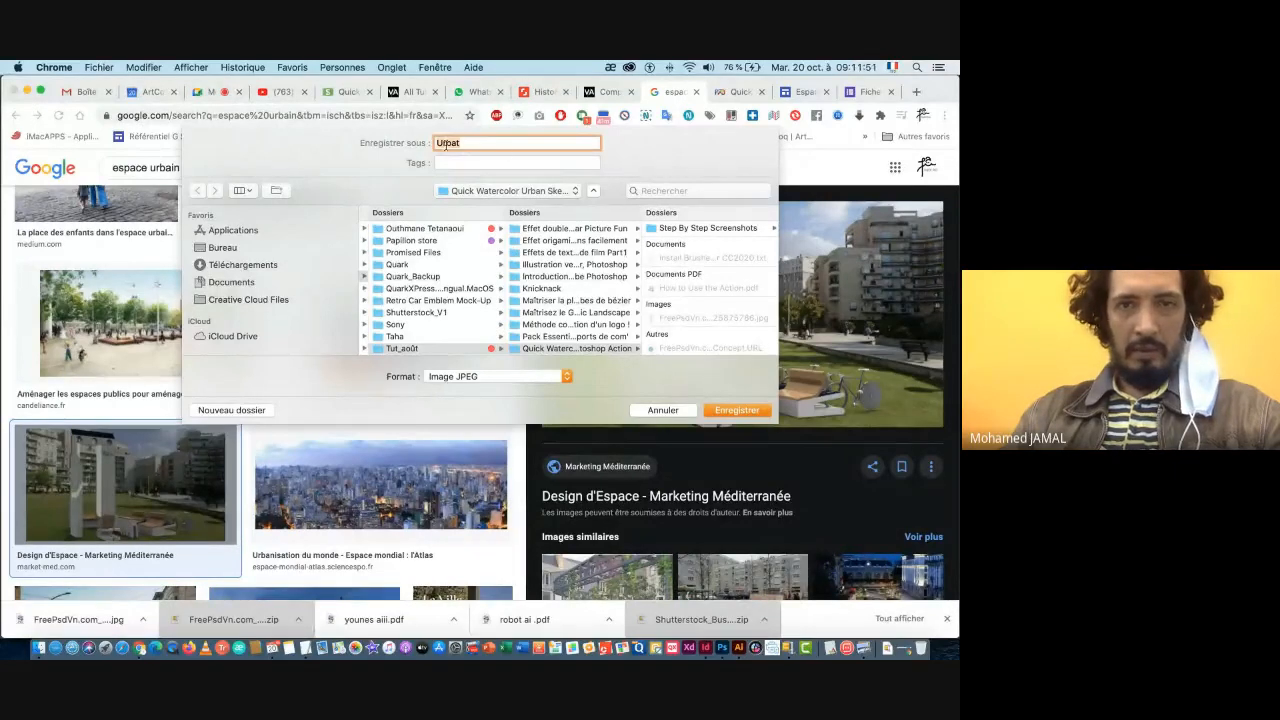
pyautogui.write('_1')
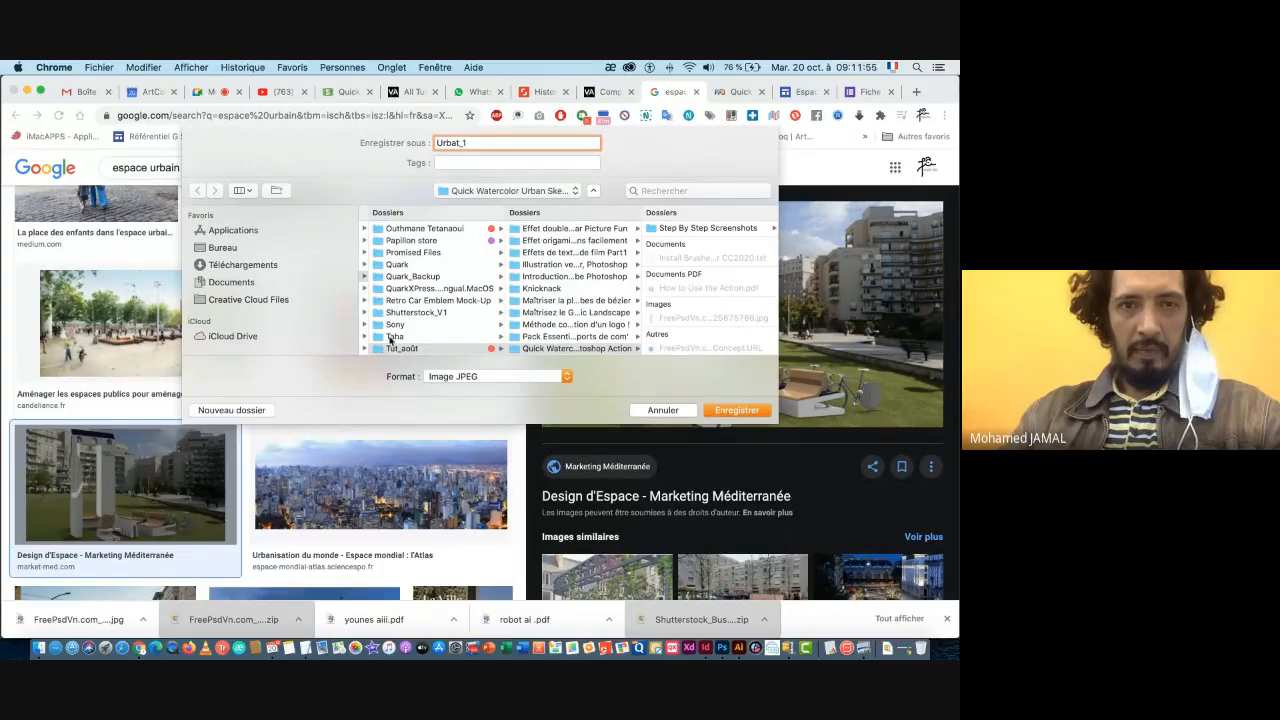
# - Save the image in the Cutout_People folder inside EXERCICE-JAMML on the Art'Com Sup drive
pyautogui.scroll(-4, 559, 335)
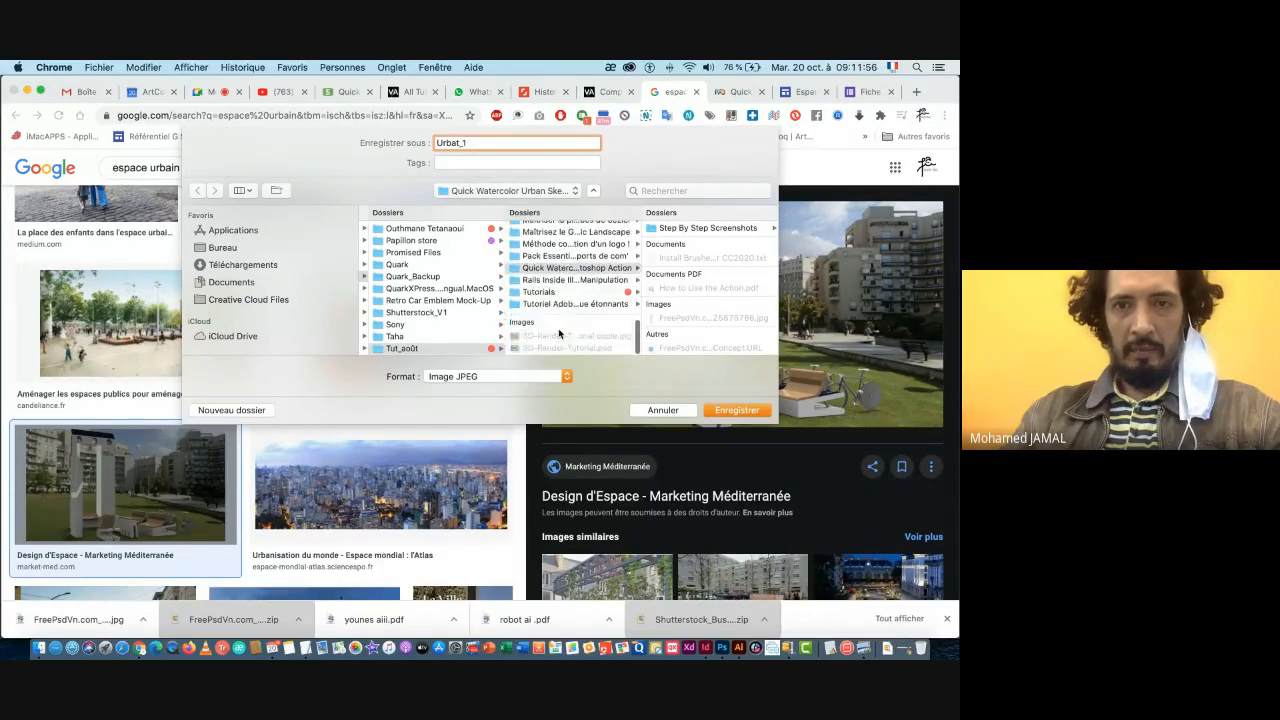
pyautogui.scroll(-4, 235, 275)
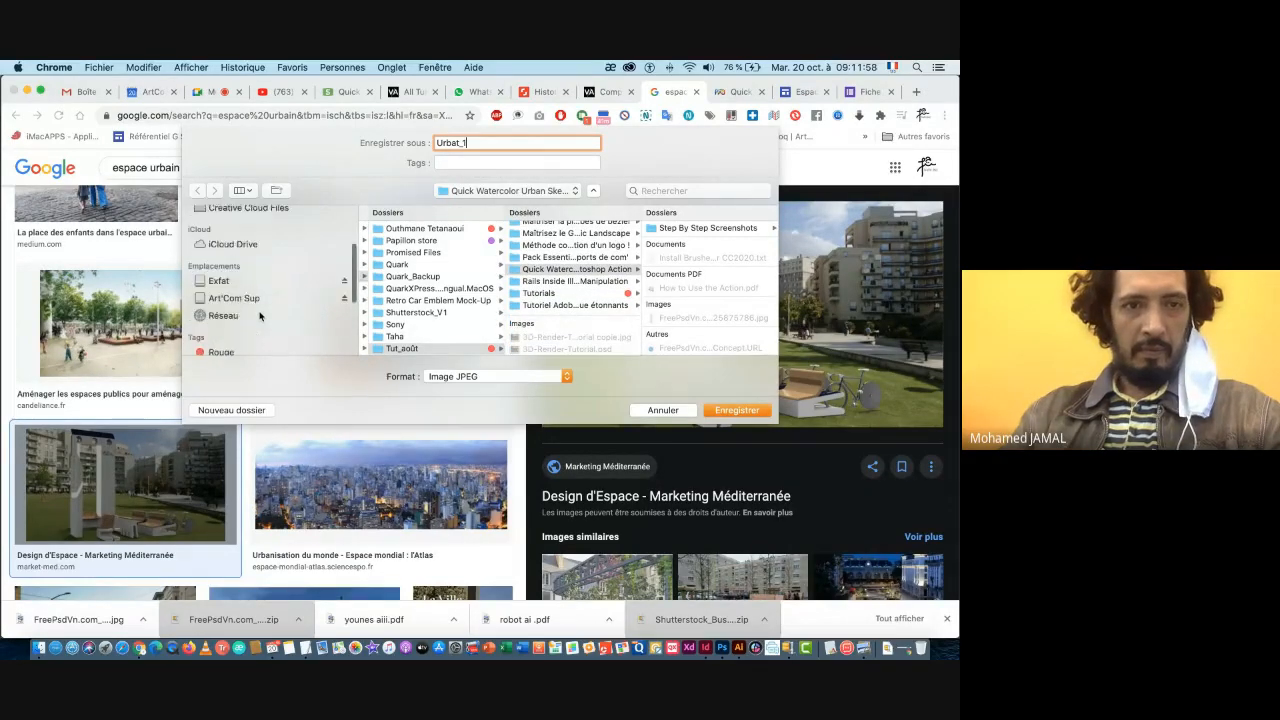
pyautogui.click(232, 289)
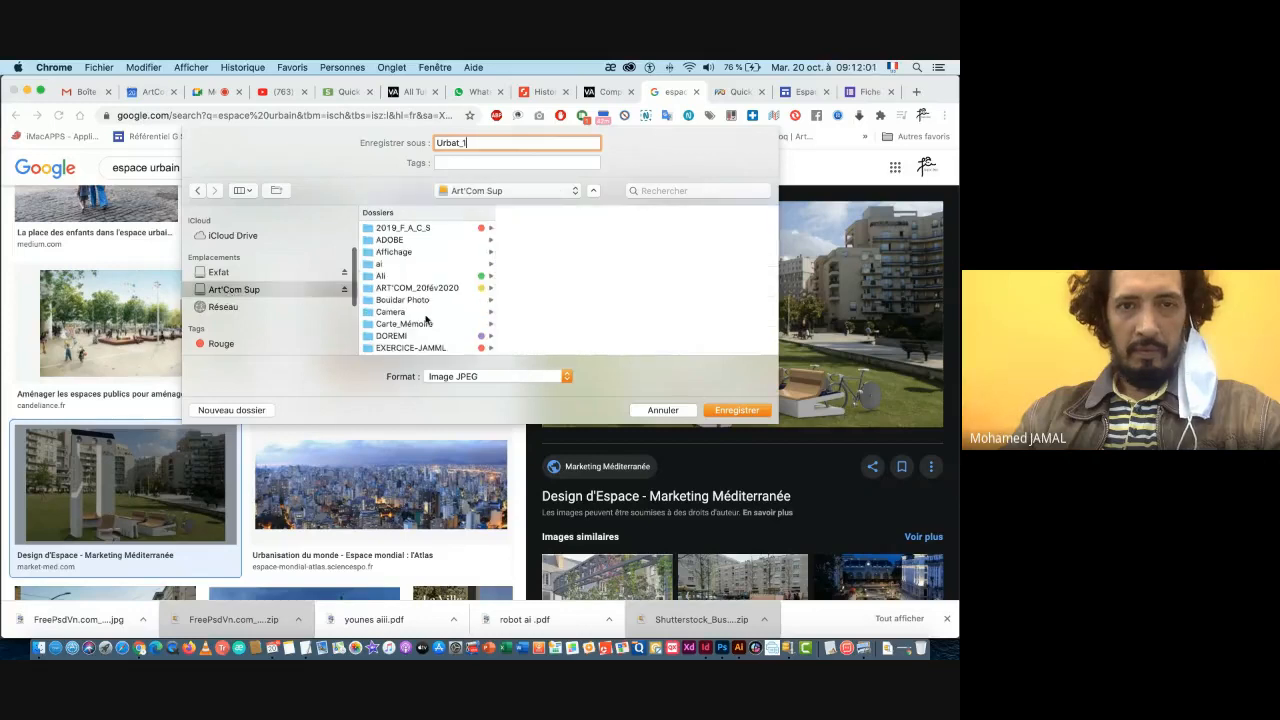
pyautogui.click(399, 347)
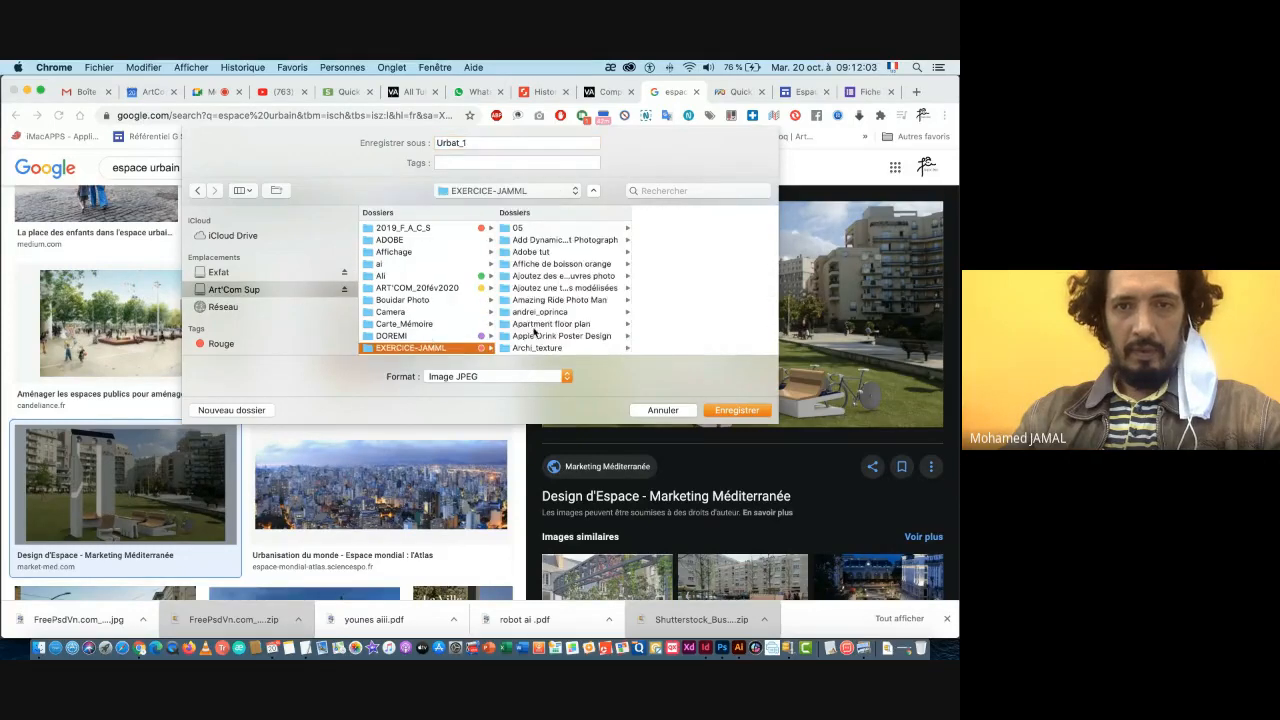
pyautogui.scroll(-2, 535, 333)
pyautogui.scroll(-8, 535, 333)
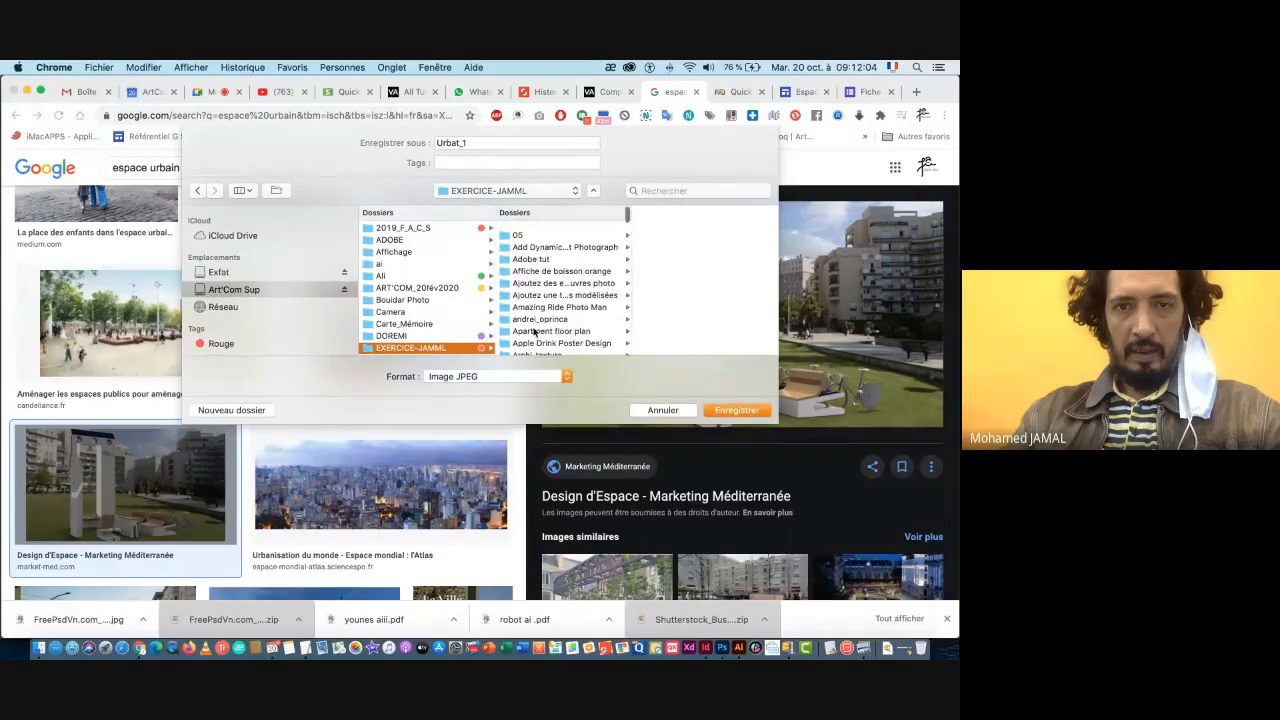
pyautogui.scroll(3, 535, 333)
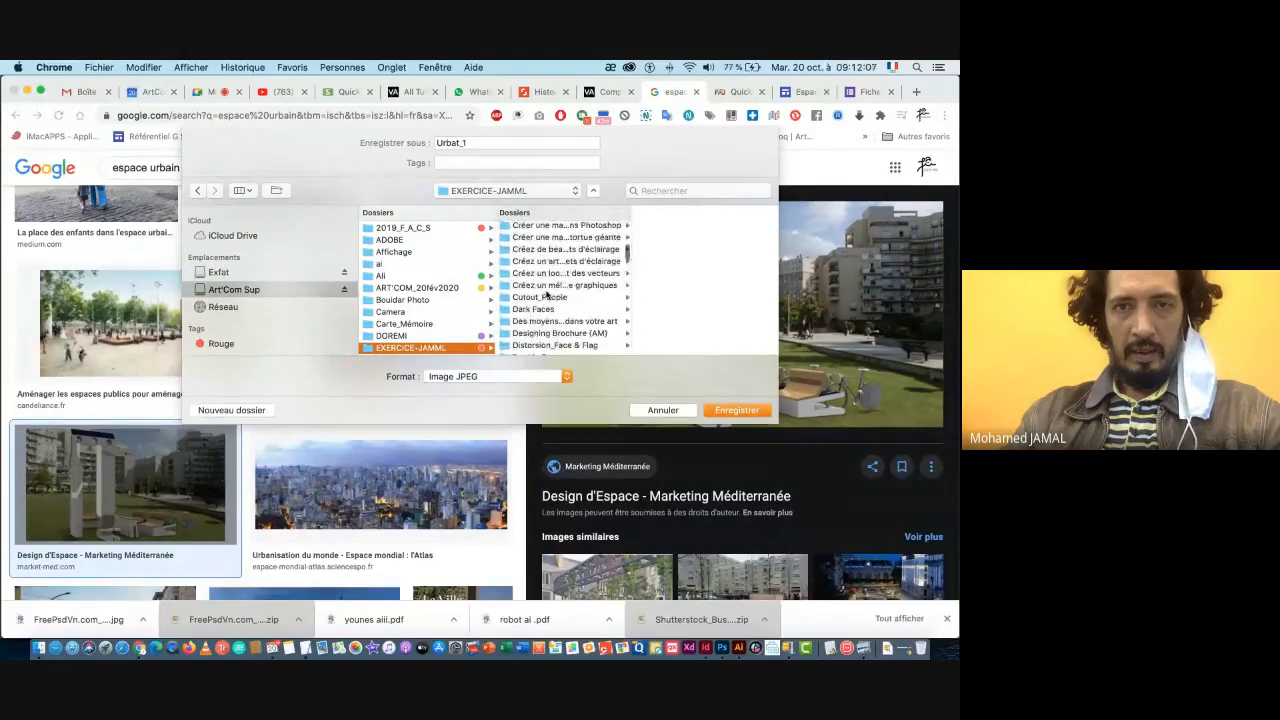
pyautogui.click(539, 300)
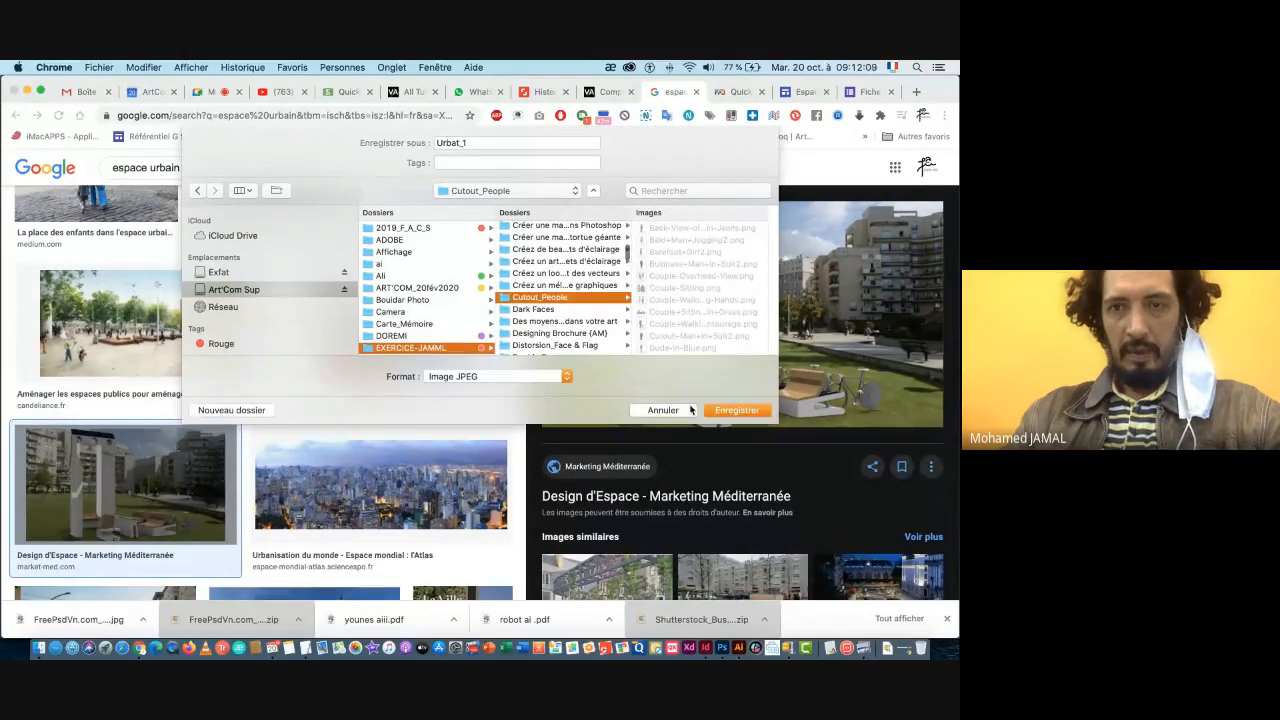
pyautogui.click(735, 410)
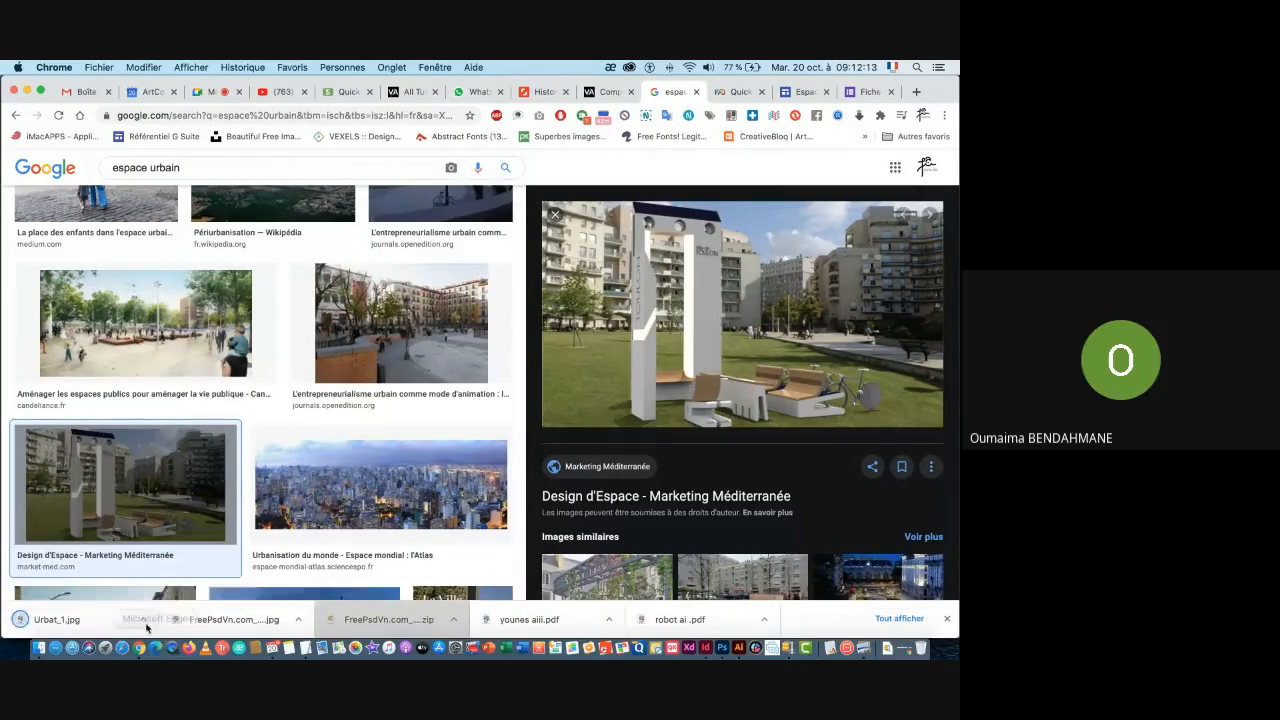
# - Reveal the downloaded Urbat_1.jpg in Finder and open it in Photoshop
pyautogui.click(143, 620)
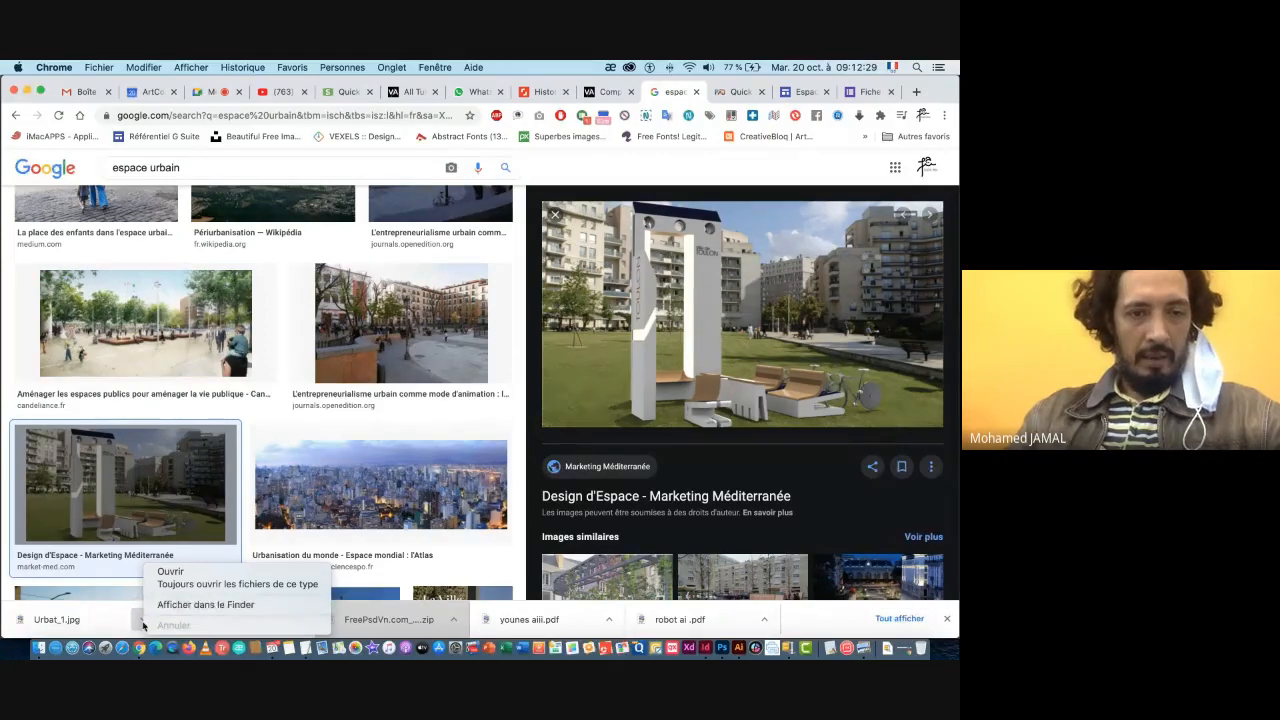
pyautogui.click(203, 604)
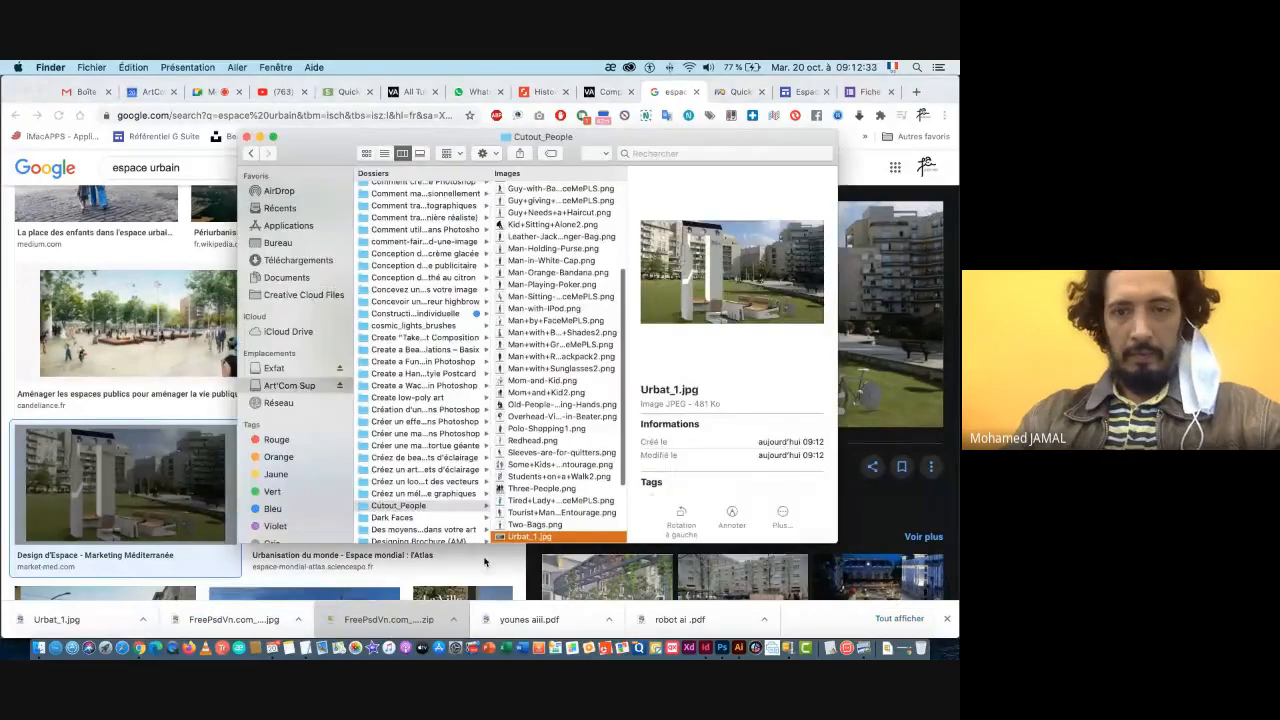
pyautogui.moveTo(500, 538); pyautogui.dragTo(722, 650)
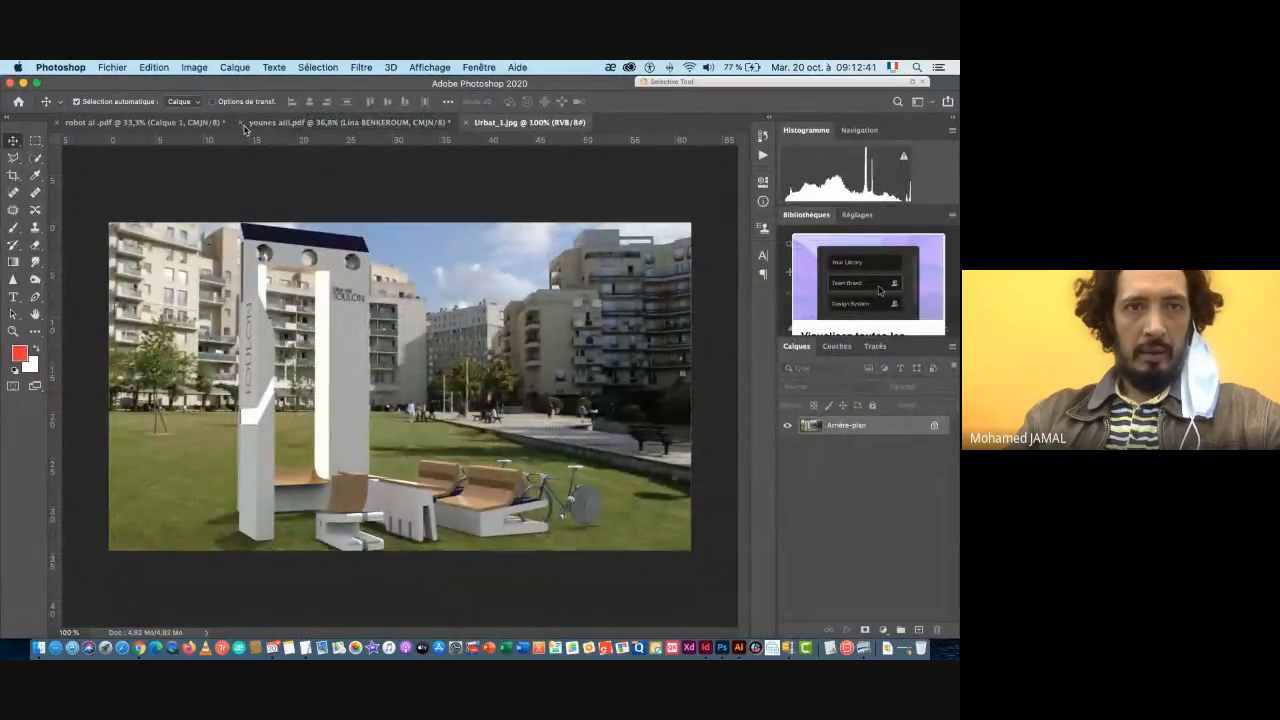
# - Close the two robot poster PDF documents without saving their changes, keeping Urbat_1.jpg open
pyautogui.press('super+q')
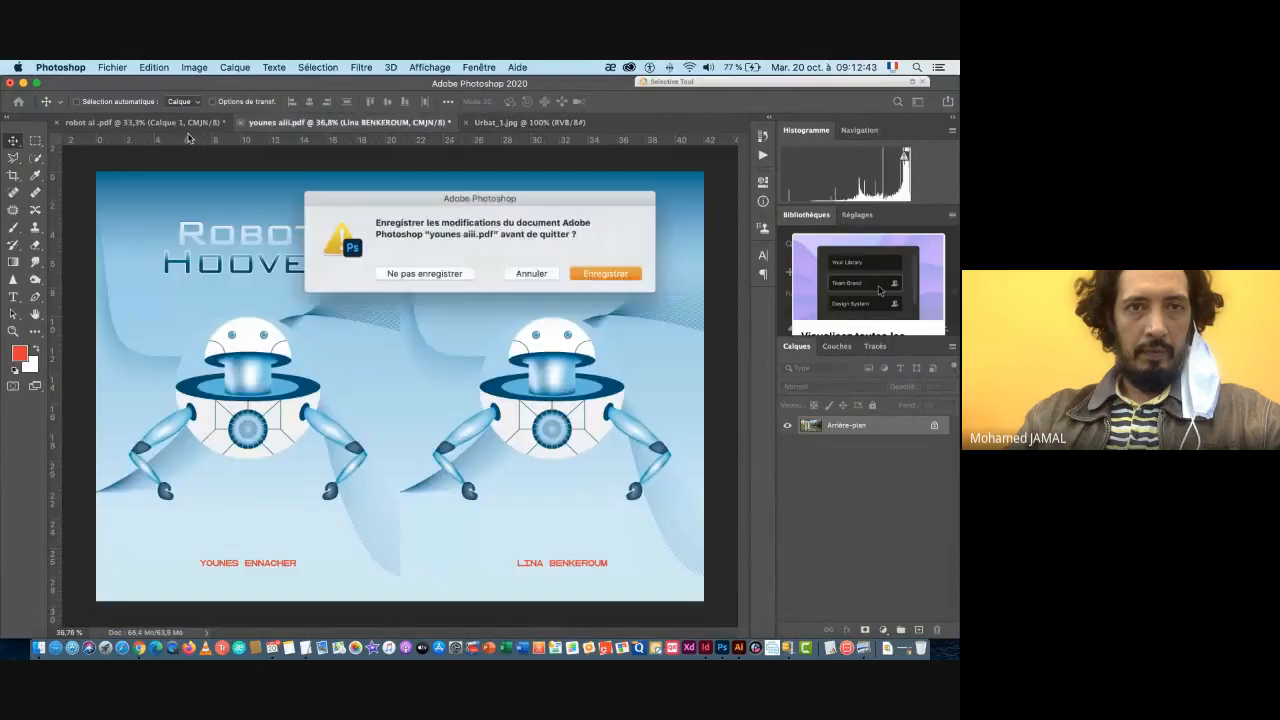
pyautogui.click(412, 276)
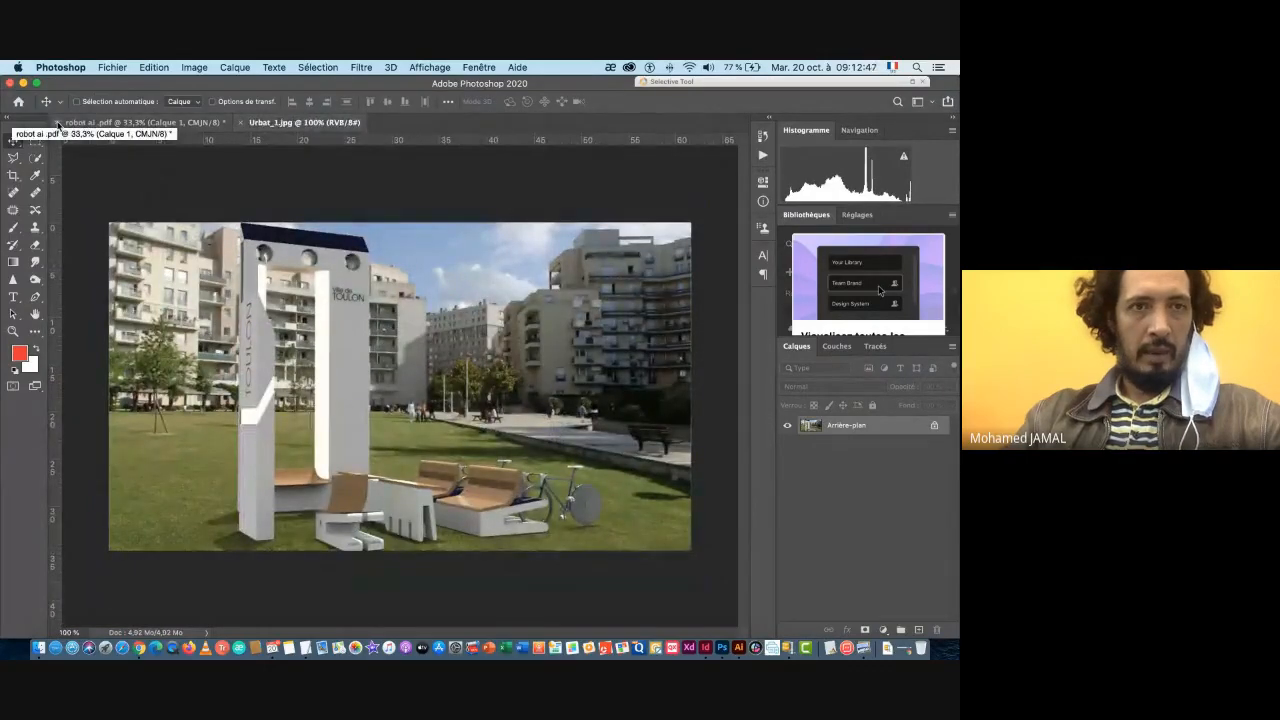
pyautogui.click(58, 124)
pyautogui.click(440, 277)
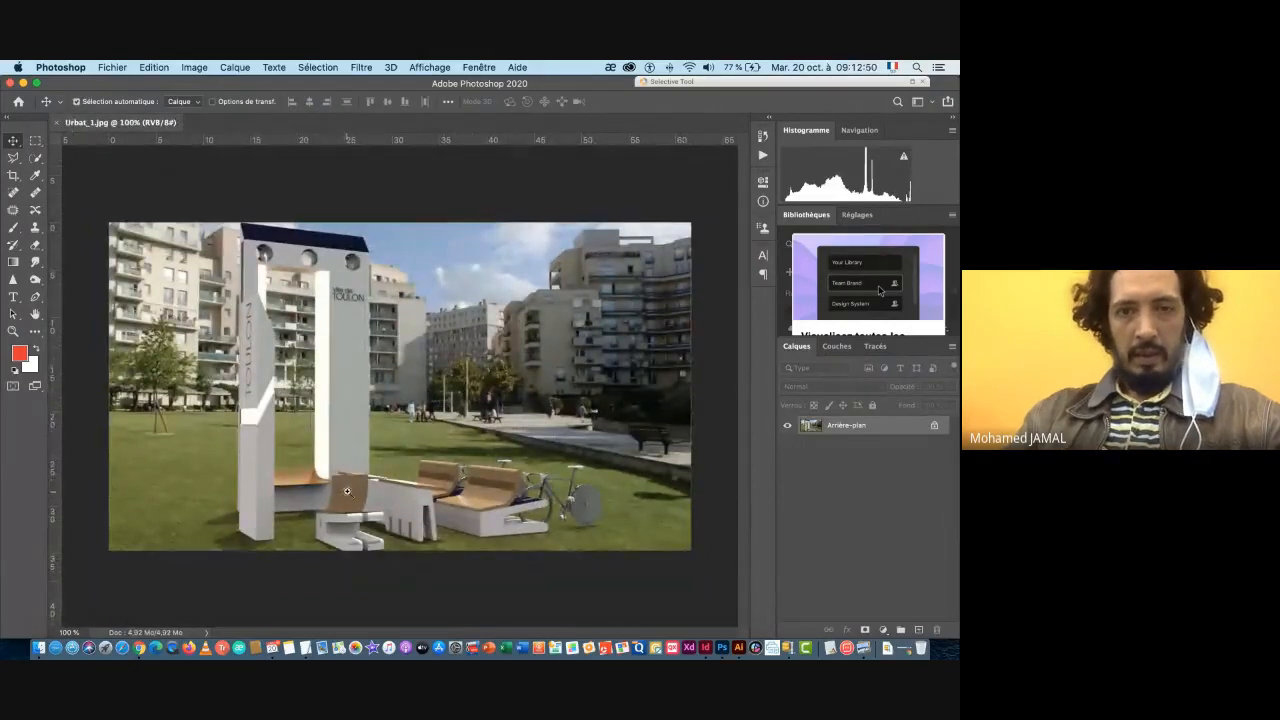
# - Enlarge the view of the urban photo, then switch to Chrome and open the Gmail inbox
pyautogui.scroll(3, 347, 491)
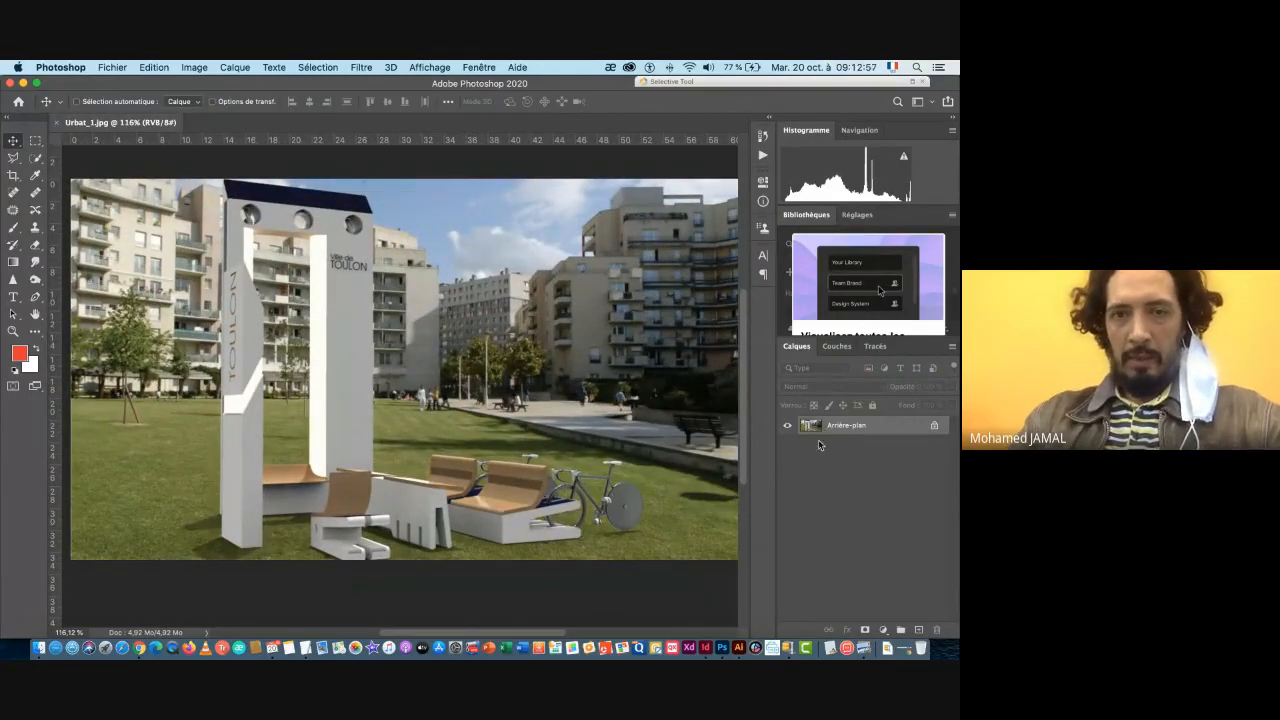
pyautogui.press('super+Tab')
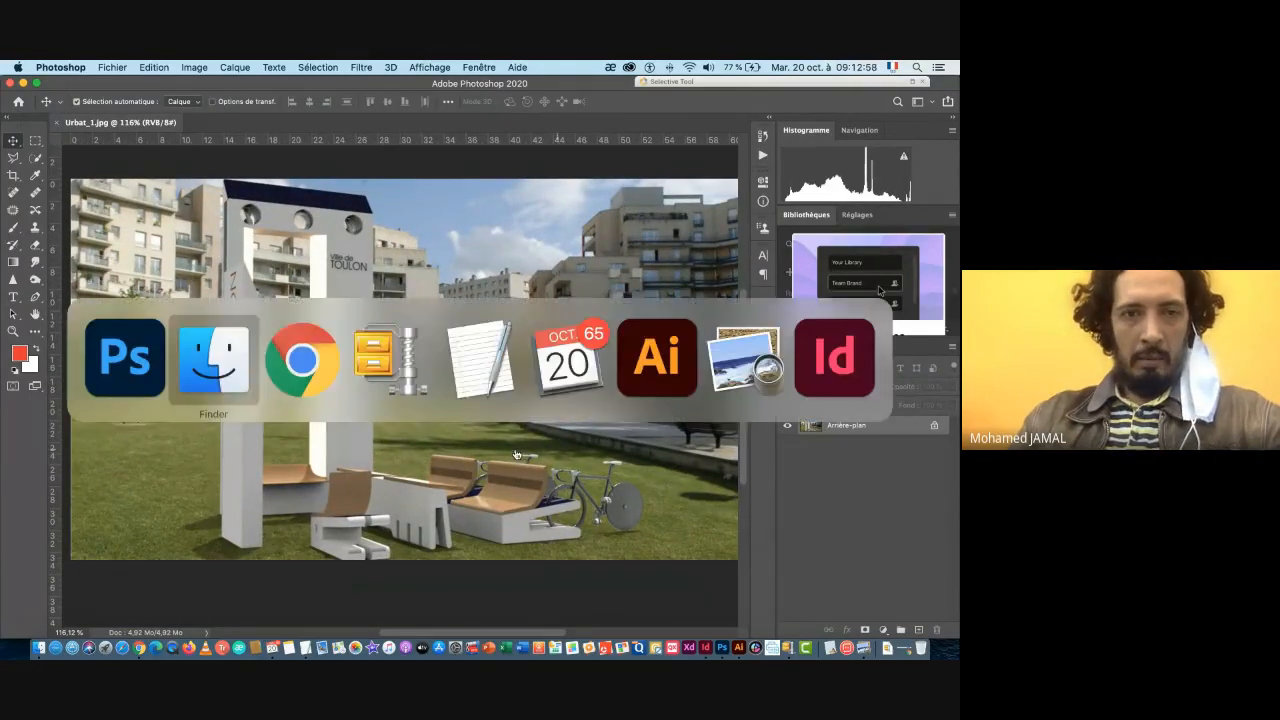
pyautogui.click(222, 357)
pyautogui.press('super+Tab')
pyautogui.click(295, 362)
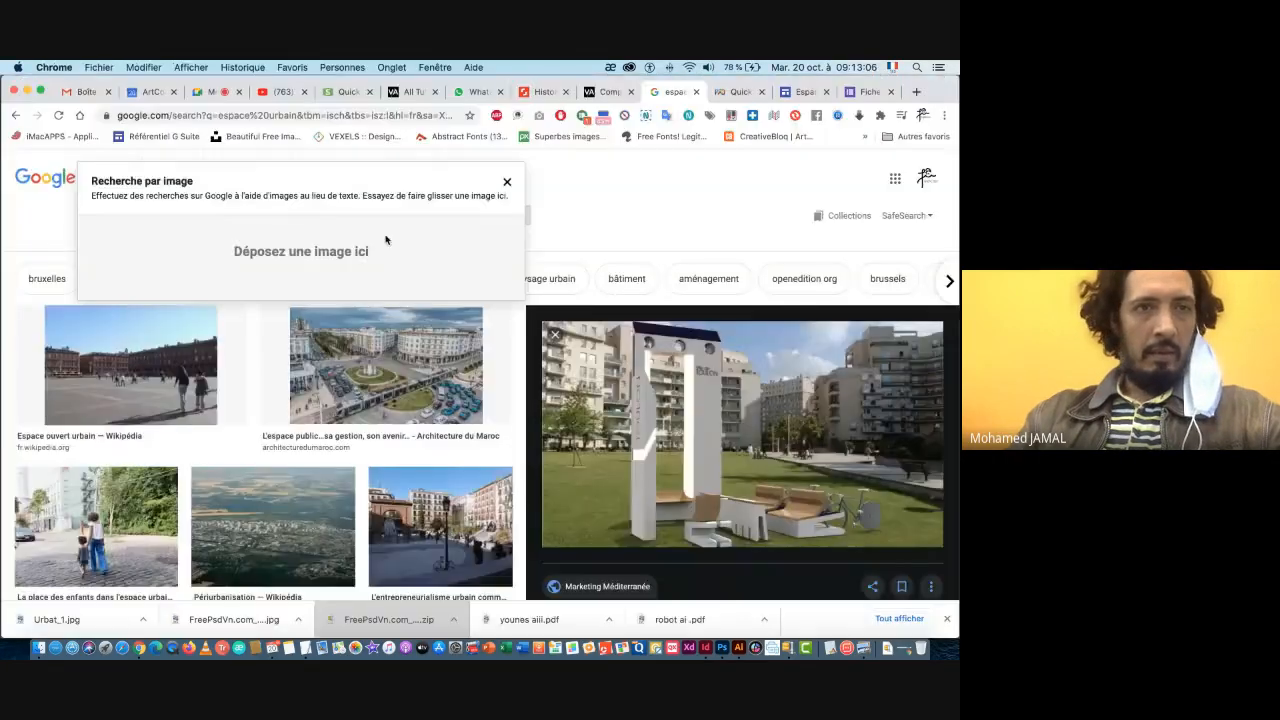
pyautogui.press('super+1')
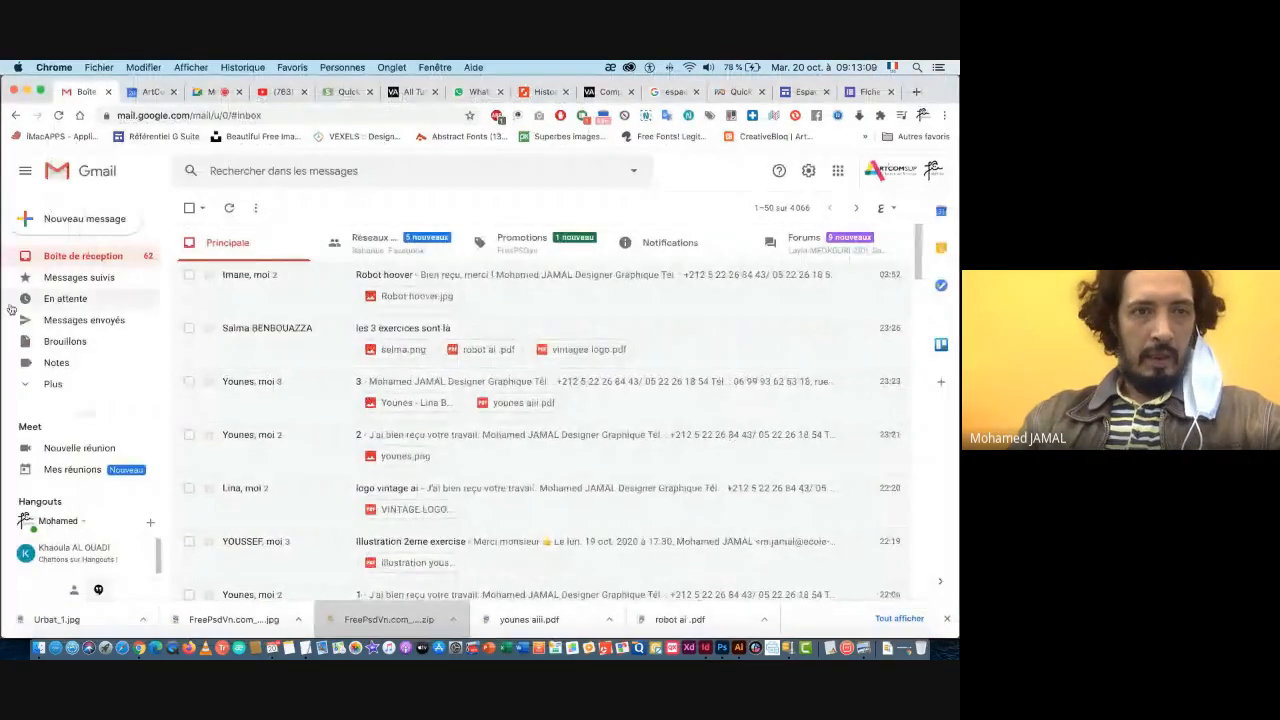
# - Open the sent Cutout_People message and start a reply to all its recipients
pyautogui.click(104, 321)
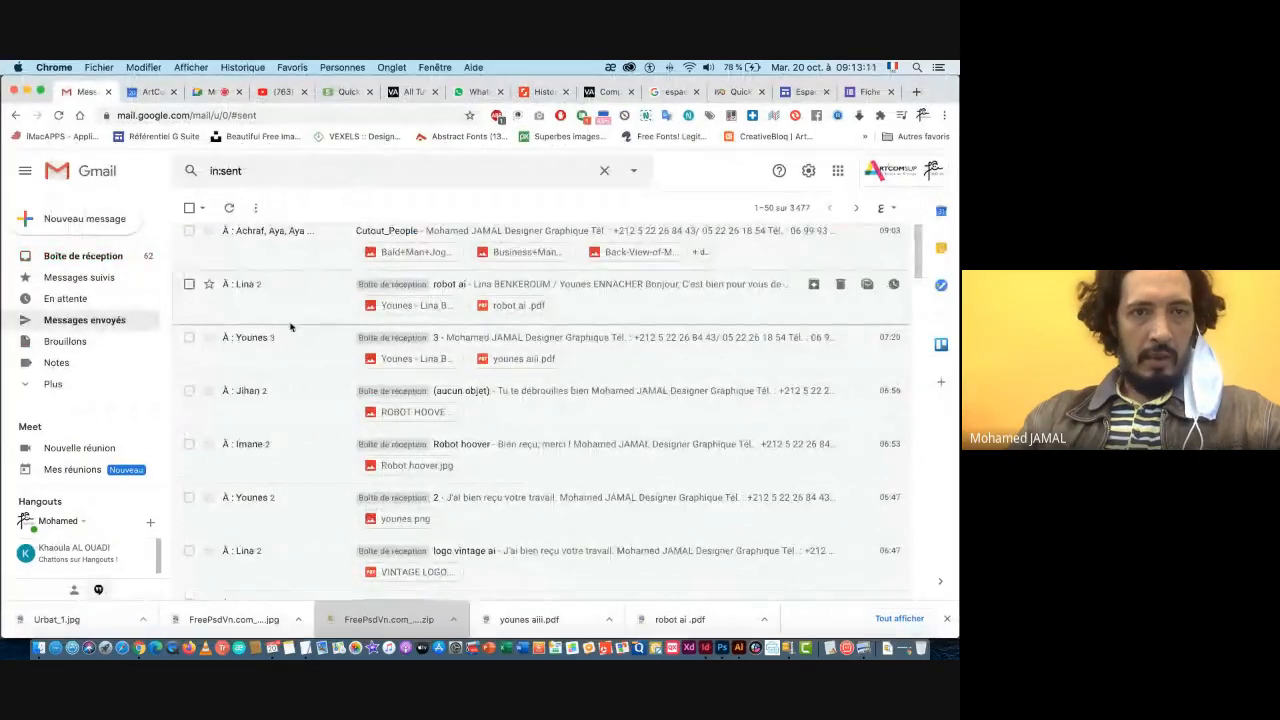
pyautogui.click(265, 277)
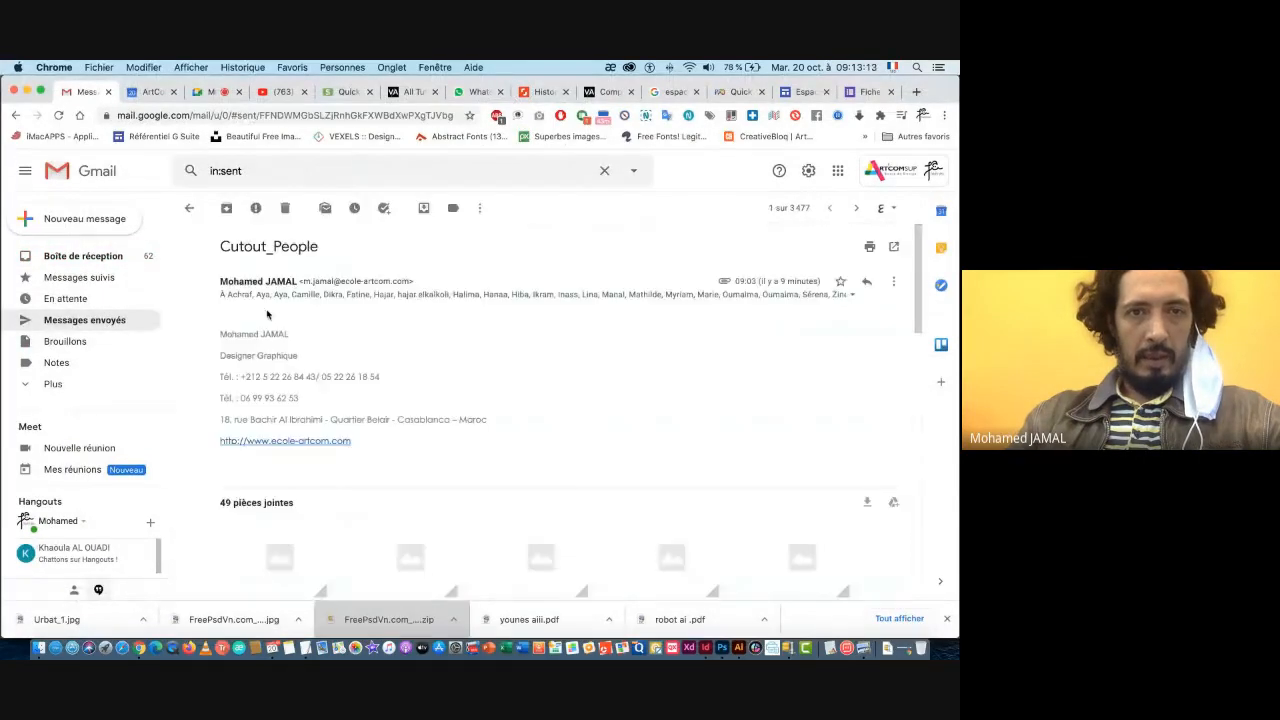
pyautogui.scroll(-5, 360, 467)
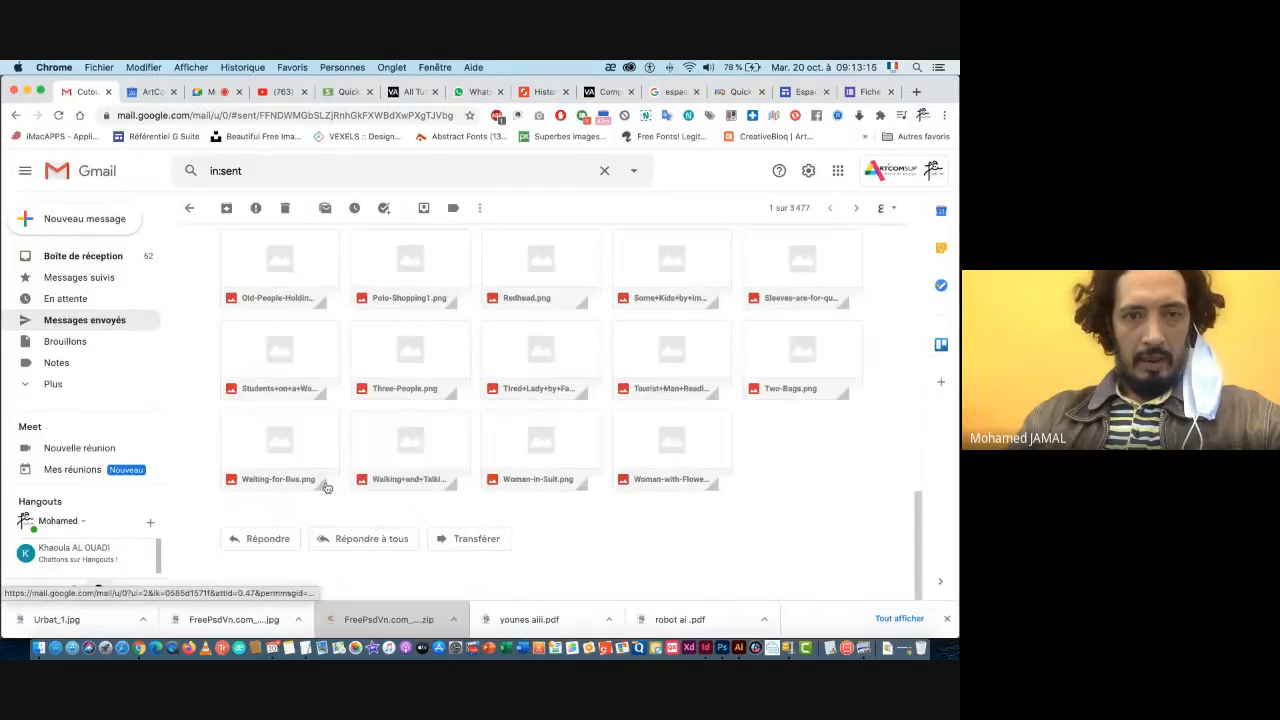
pyautogui.click(369, 540)
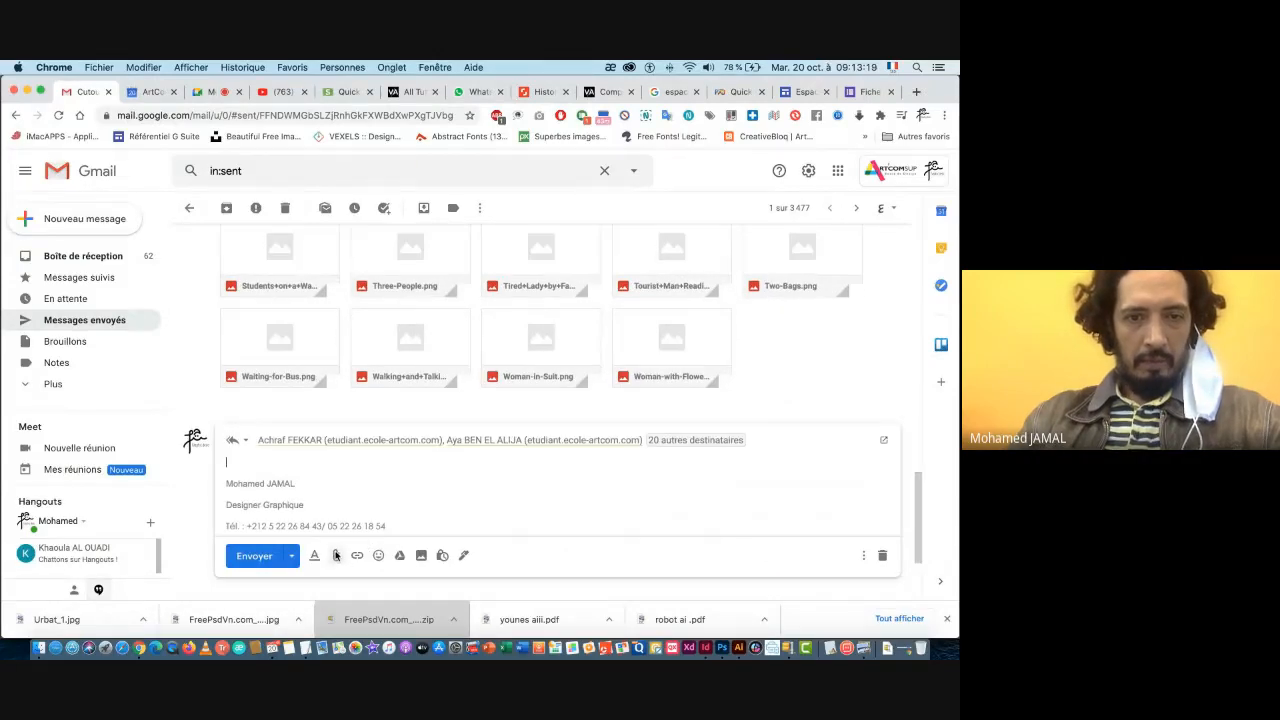
# - Attach Urbat_1.jpg from the Cutout_People folder to the reply and send it
pyautogui.click(336, 556)
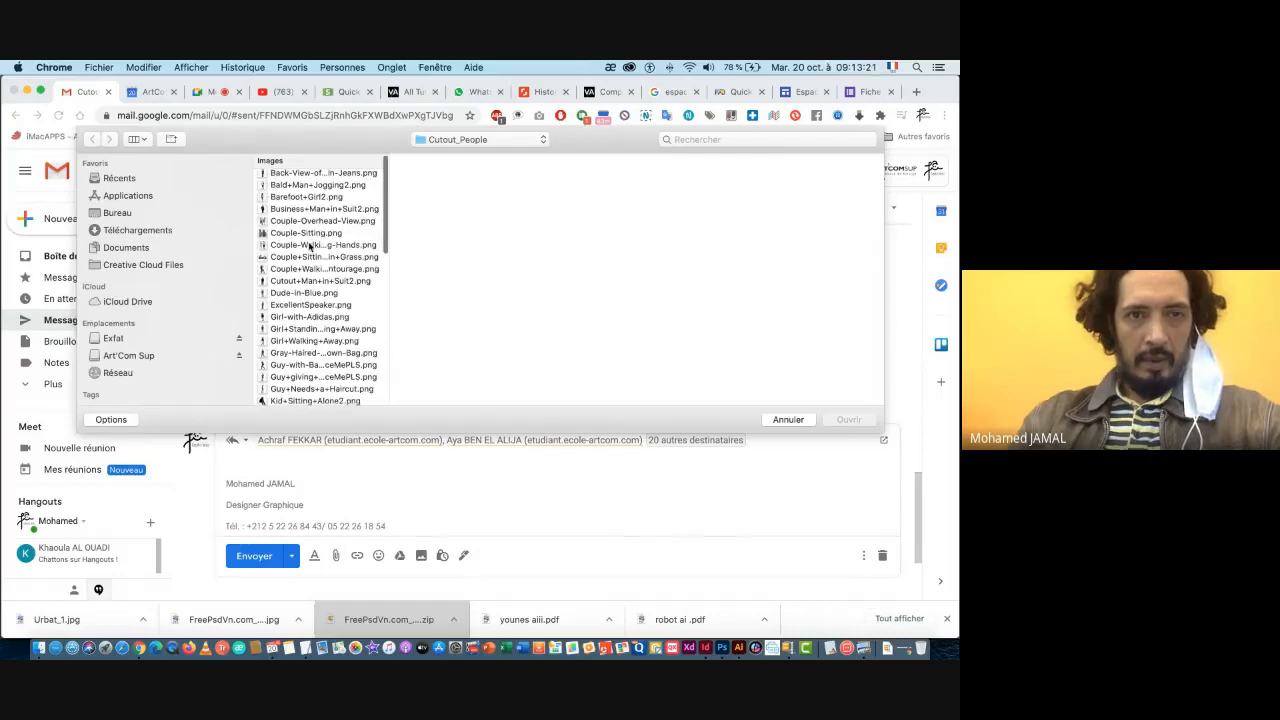
pyautogui.scroll(-6, 310, 246)
pyautogui.press('super+Tab')
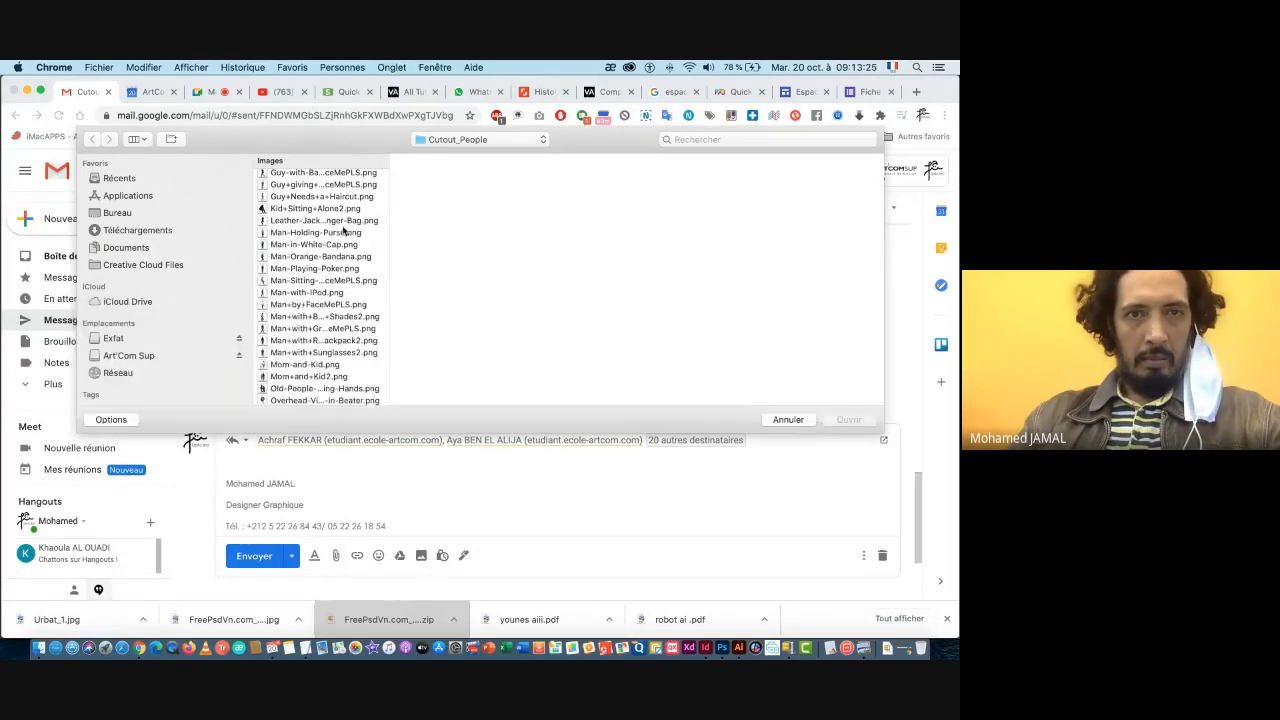
pyautogui.scroll(-5, 317, 247)
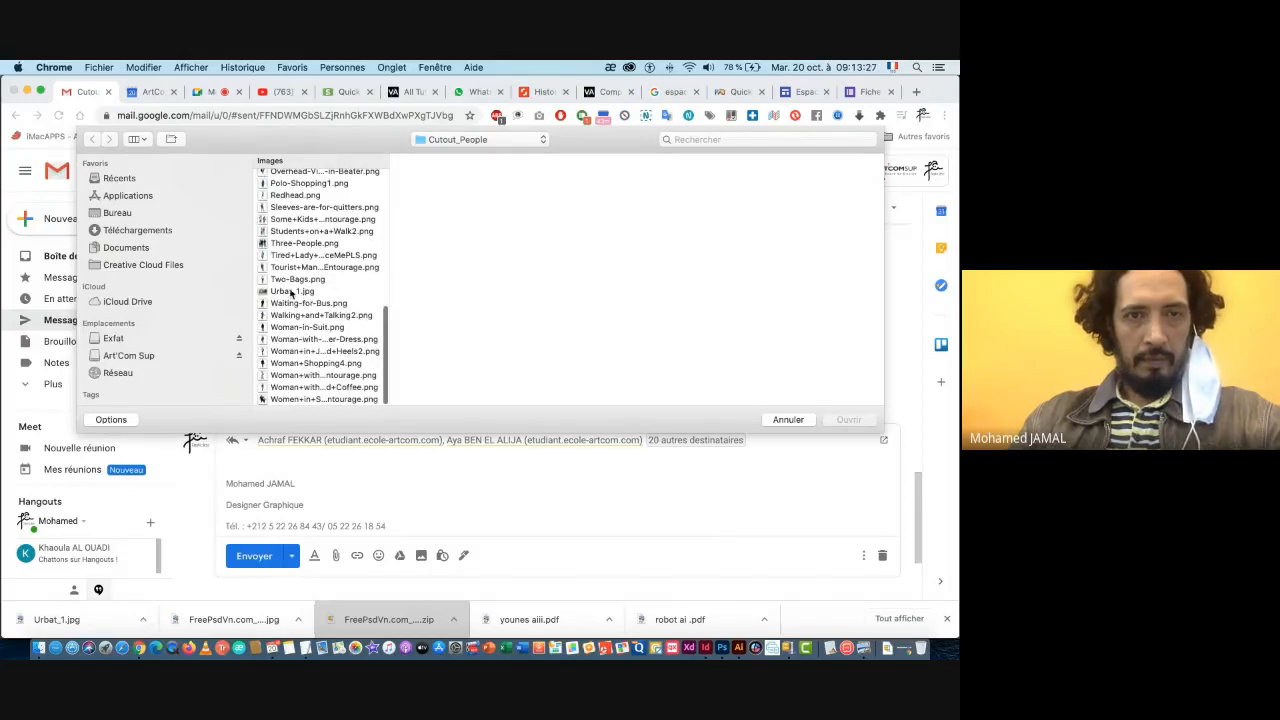
pyautogui.click(291, 291)
pyautogui.click(847, 419)
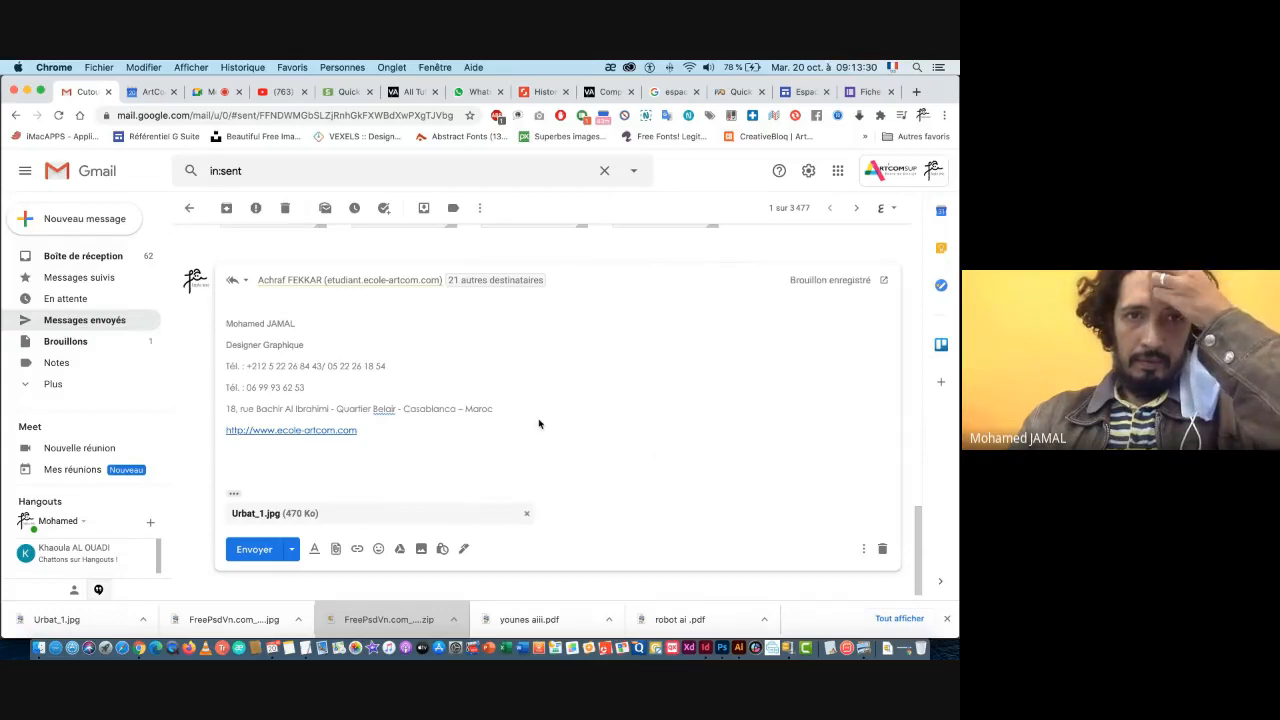
pyautogui.click(257, 550)
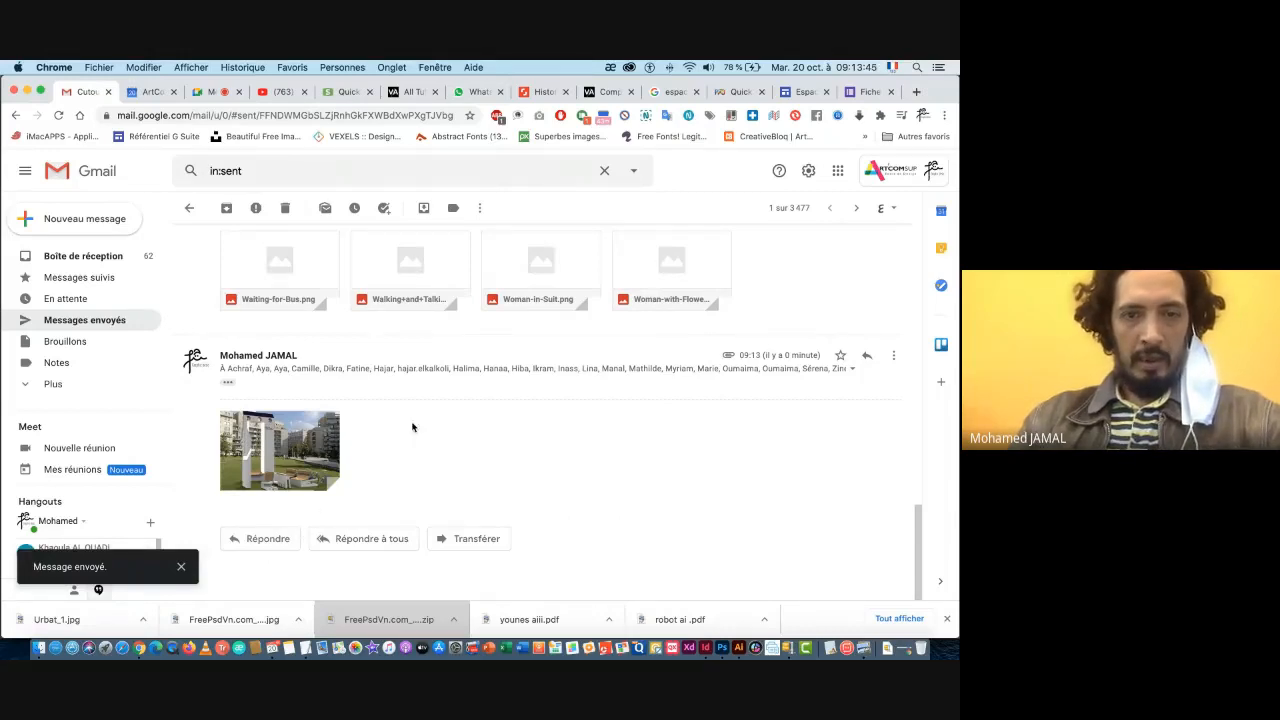
# - Switch to Photoshop, duplicate the Arrière-plan layer and set the copy's blend mode to Superposition
pyautogui.press('super+Tab')
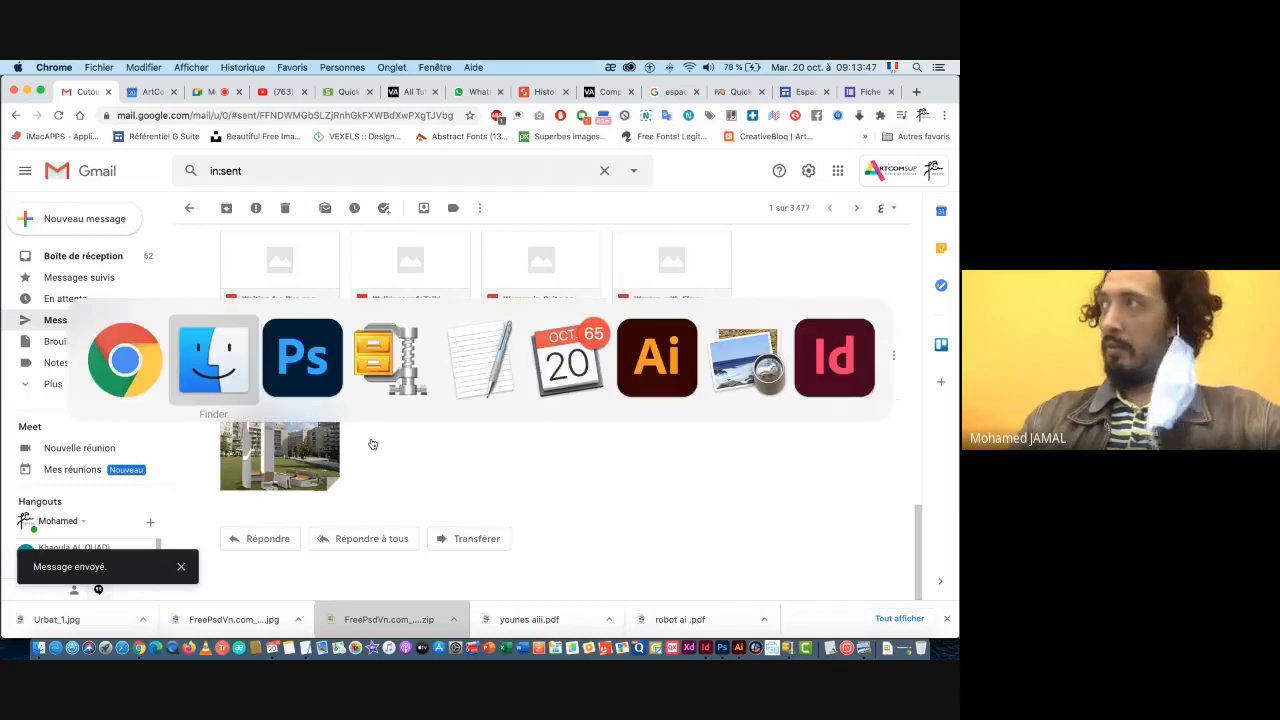
pyautogui.press('super+Tab')
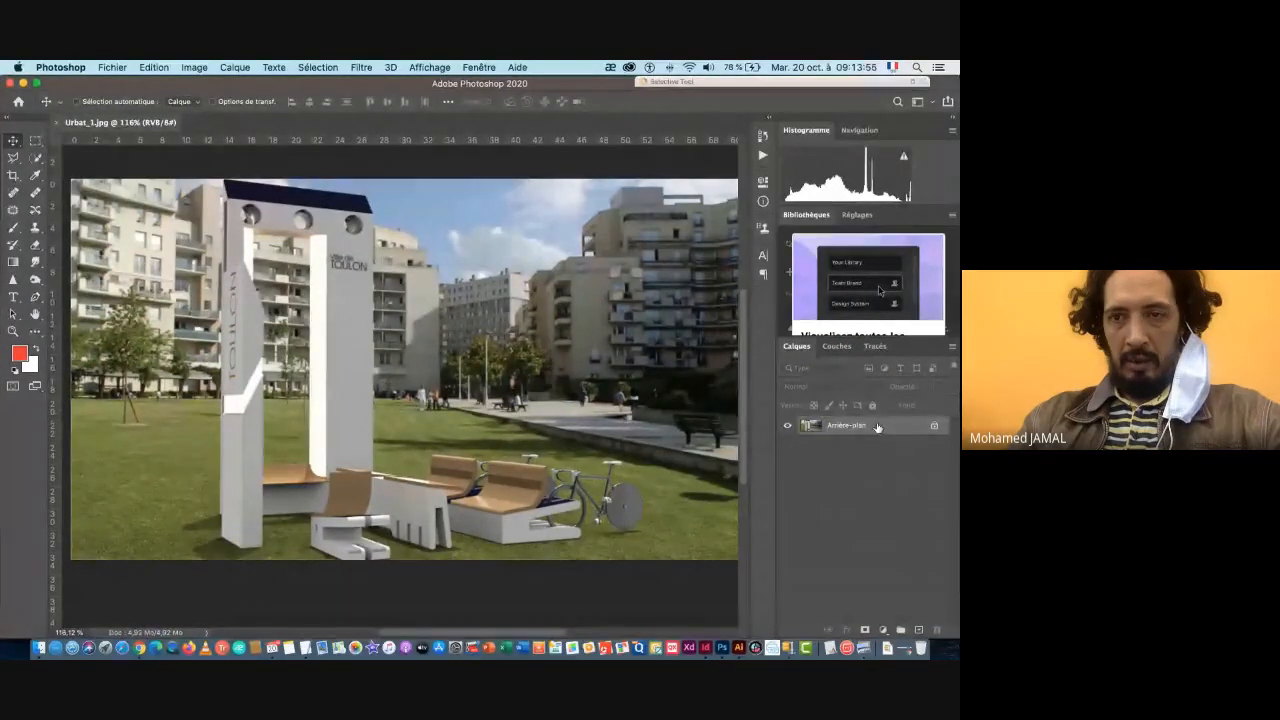
pyautogui.moveTo(878, 428); pyautogui.dragTo(919, 634)
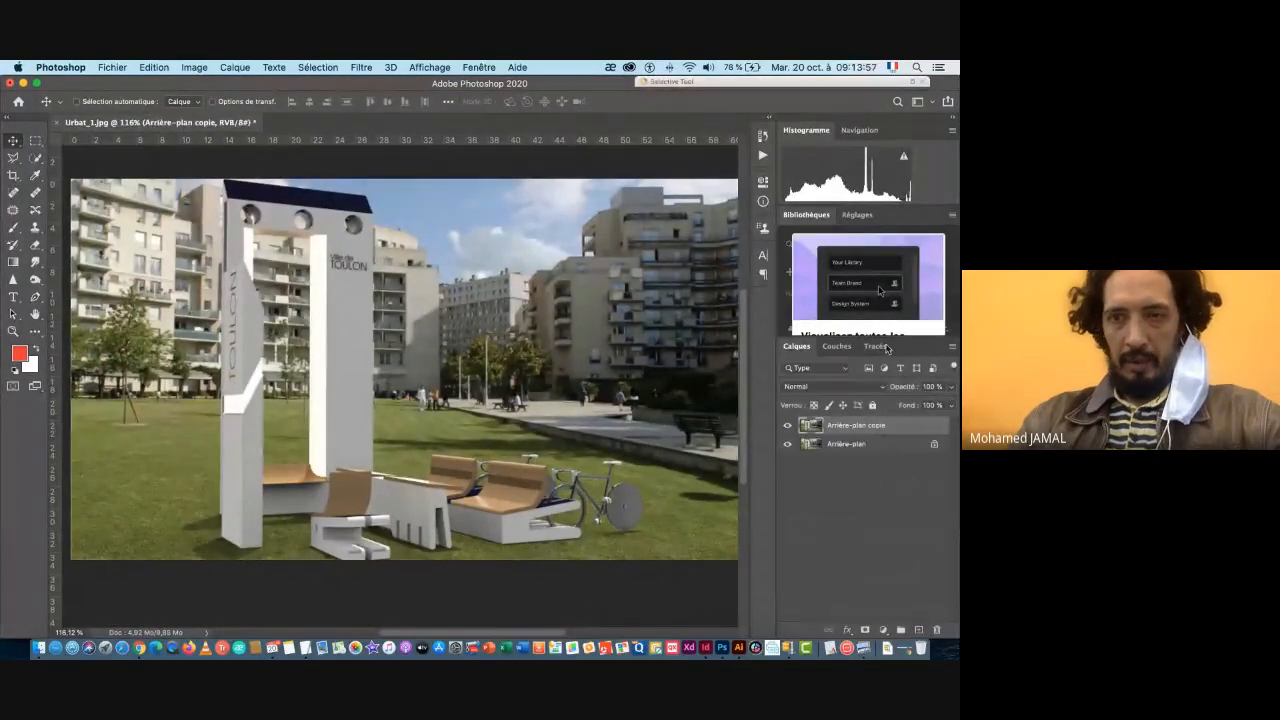
pyautogui.click(815, 391)
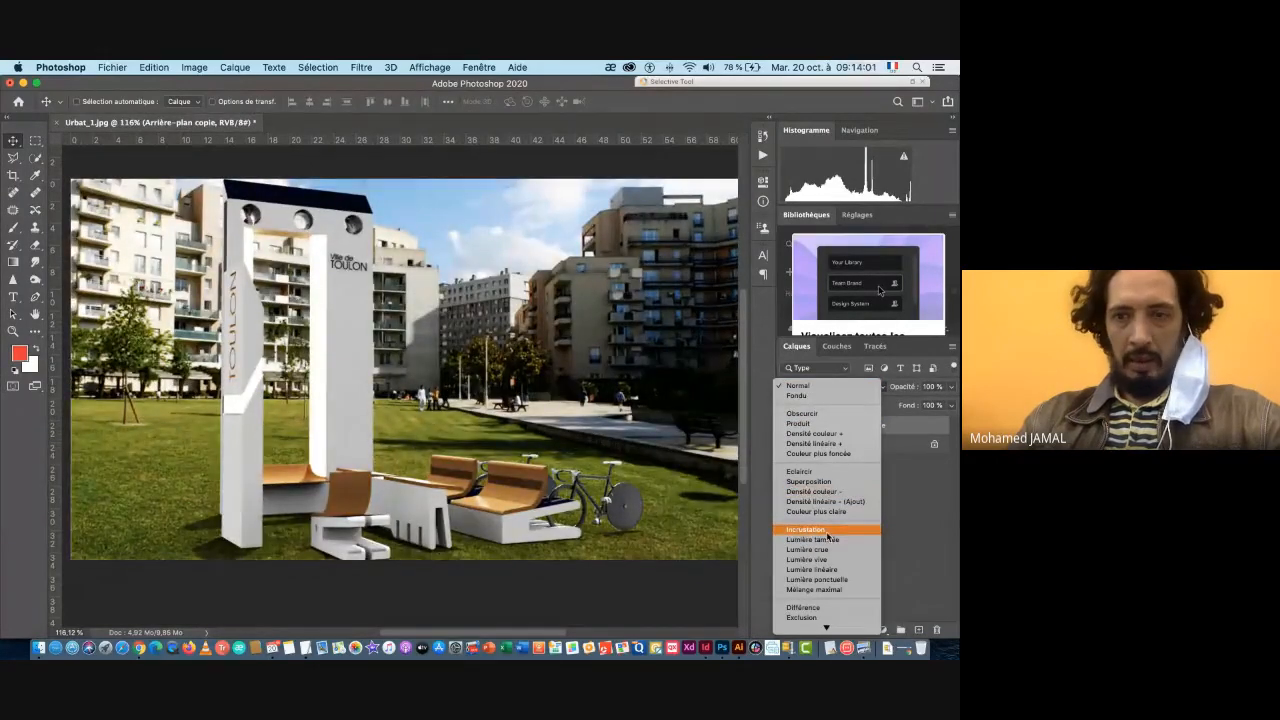
pyautogui.click(811, 482)
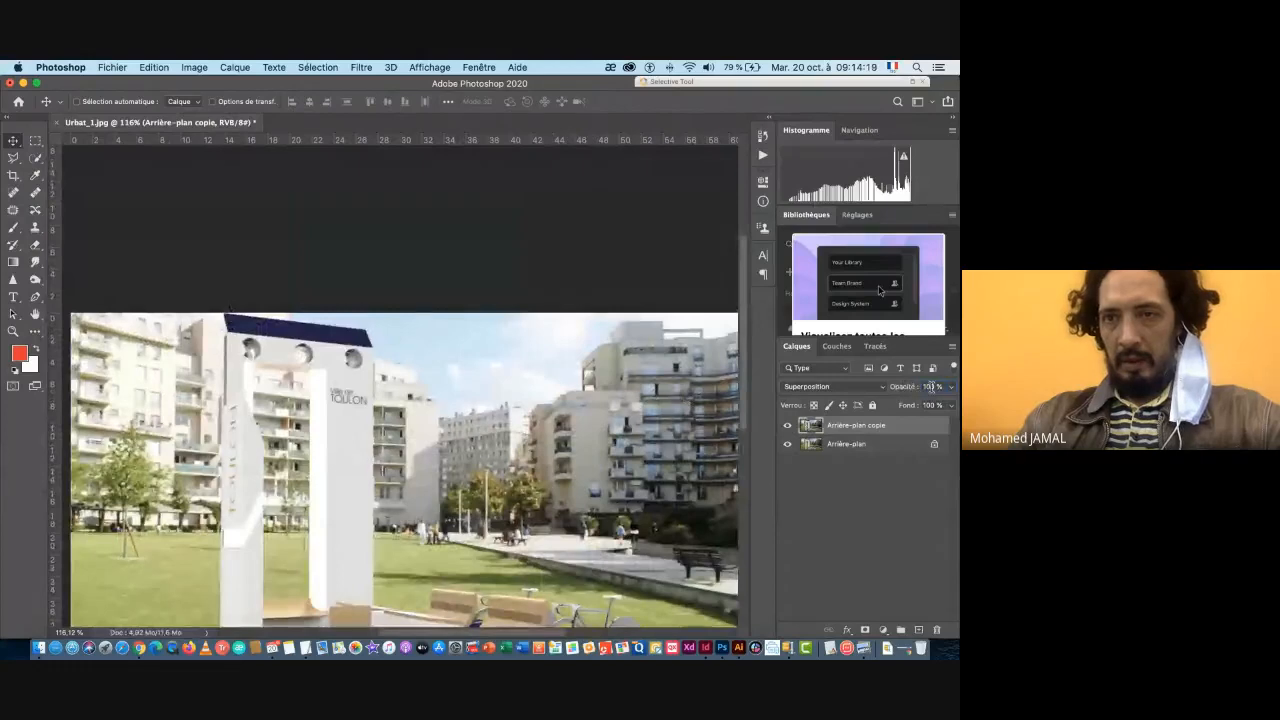
# - Set the opacity of the Arrière-plan copie layer to 80 %
pyautogui.click(930, 386)
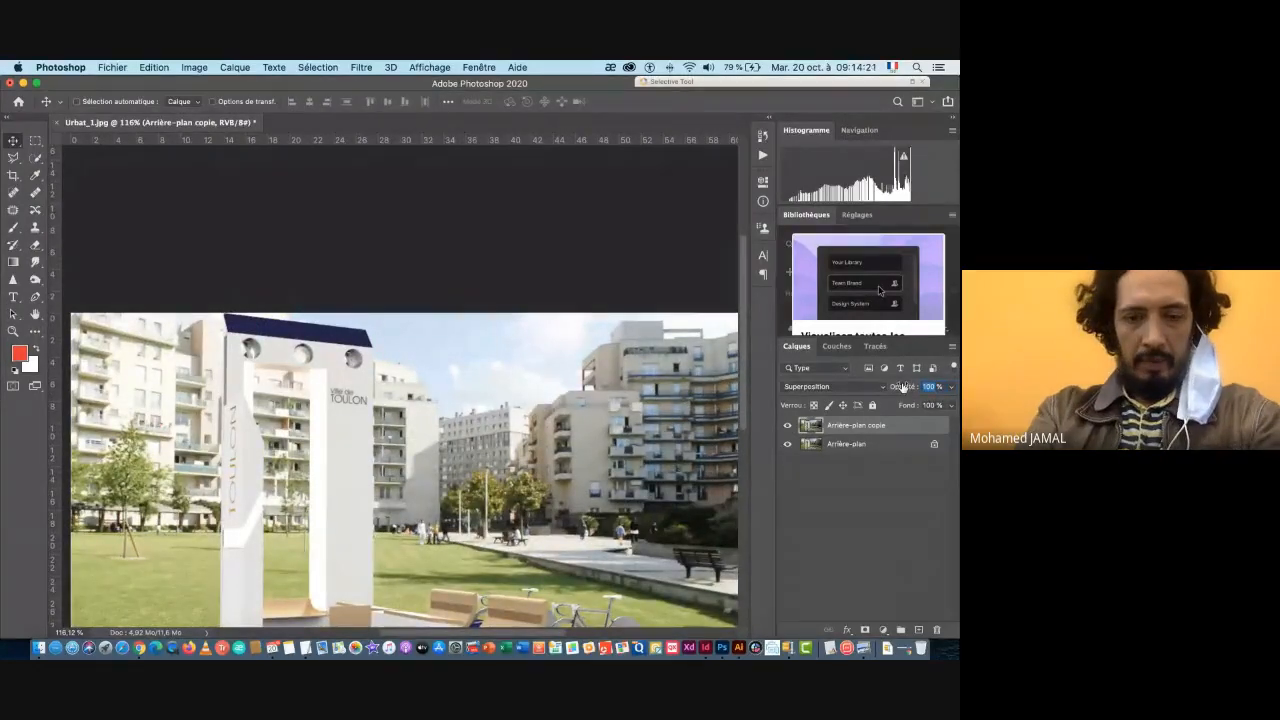
pyautogui.write('80')
pyautogui.press('Return')
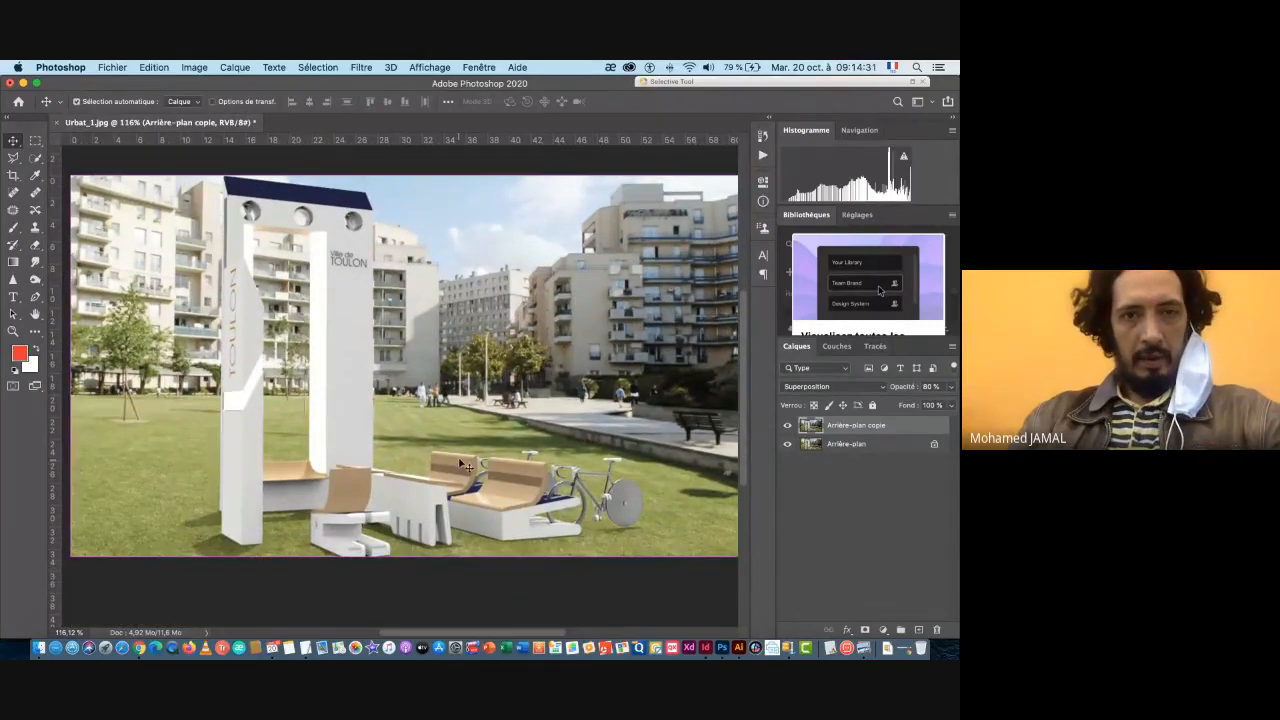
# - Switch to Finder and preview the cutout people images in the Cutout_People folder one after another
pyautogui.press('super+Tab')
pyautogui.click(297, 370)
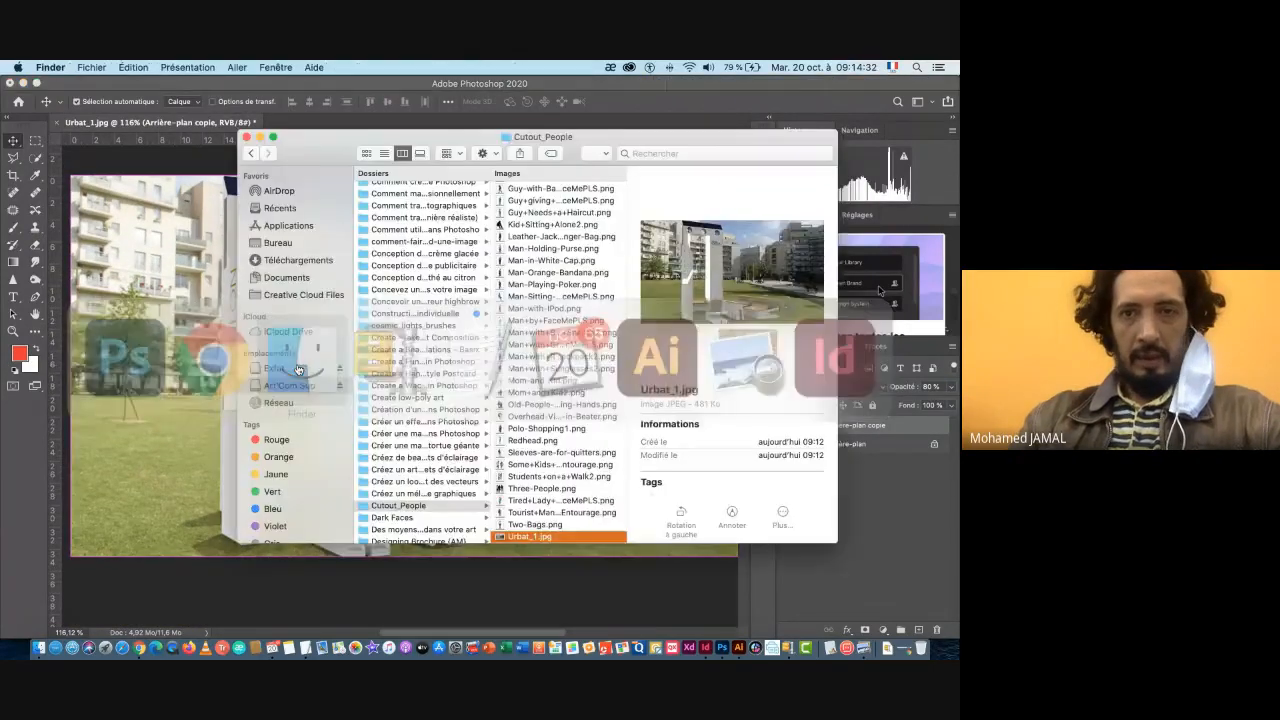
pyautogui.click(517, 189)
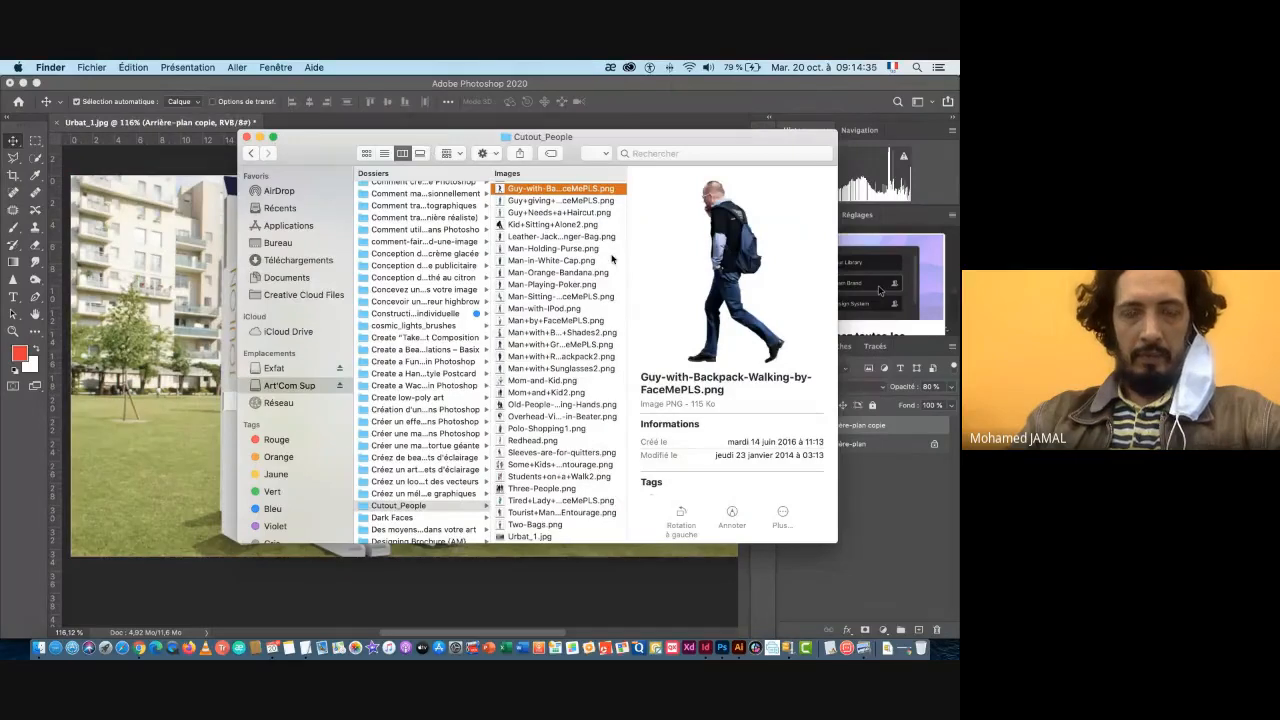
pyautogui.moveTo(322, 141); pyautogui.dragTo(293, 130)
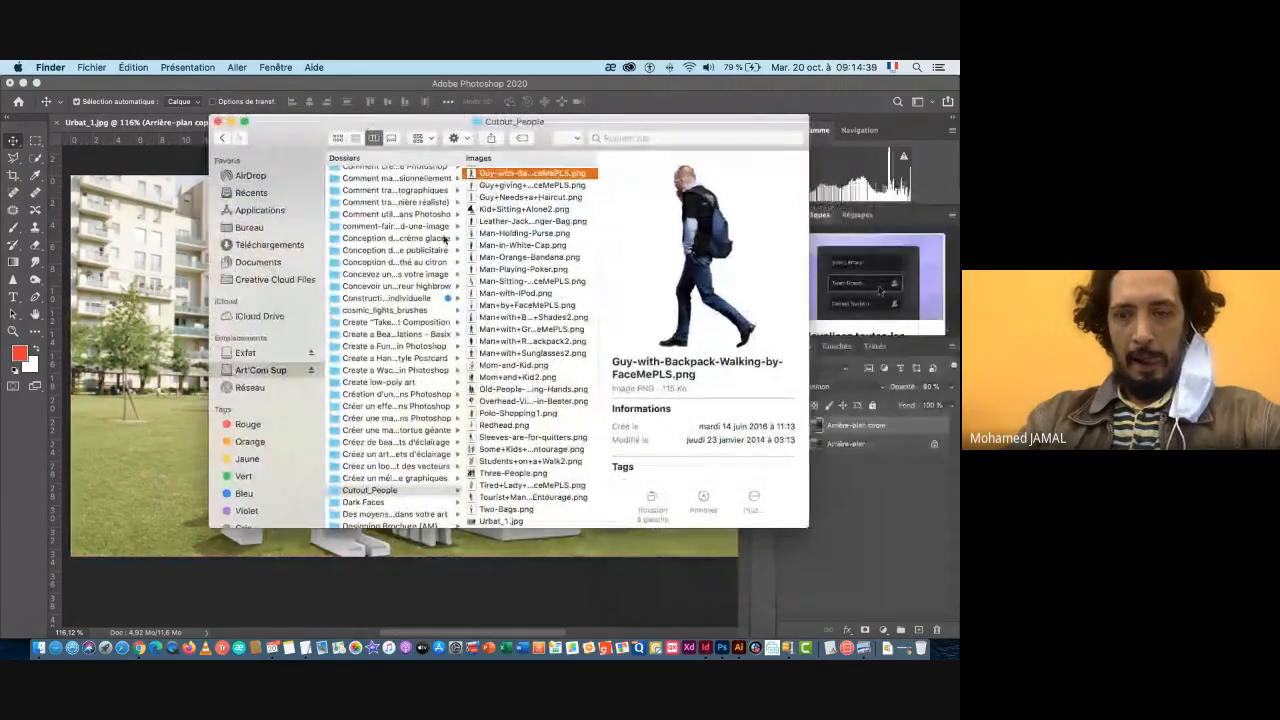
pyautogui.press('Up')
pyautogui.press('Up')
pyautogui.press('Down')
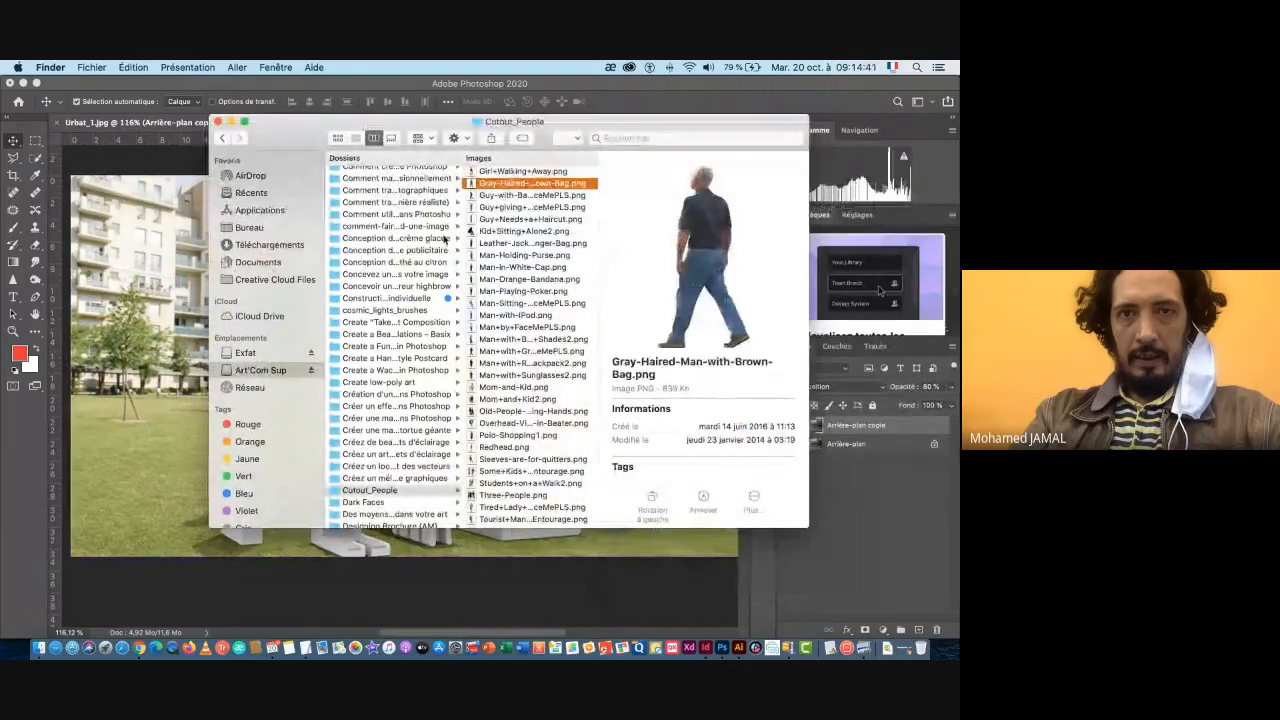
pyautogui.press('Up')
pyautogui.press('Down')
pyautogui.press('Down')
pyautogui.press('Down')
pyautogui.press('Down')
pyautogui.press('Down')
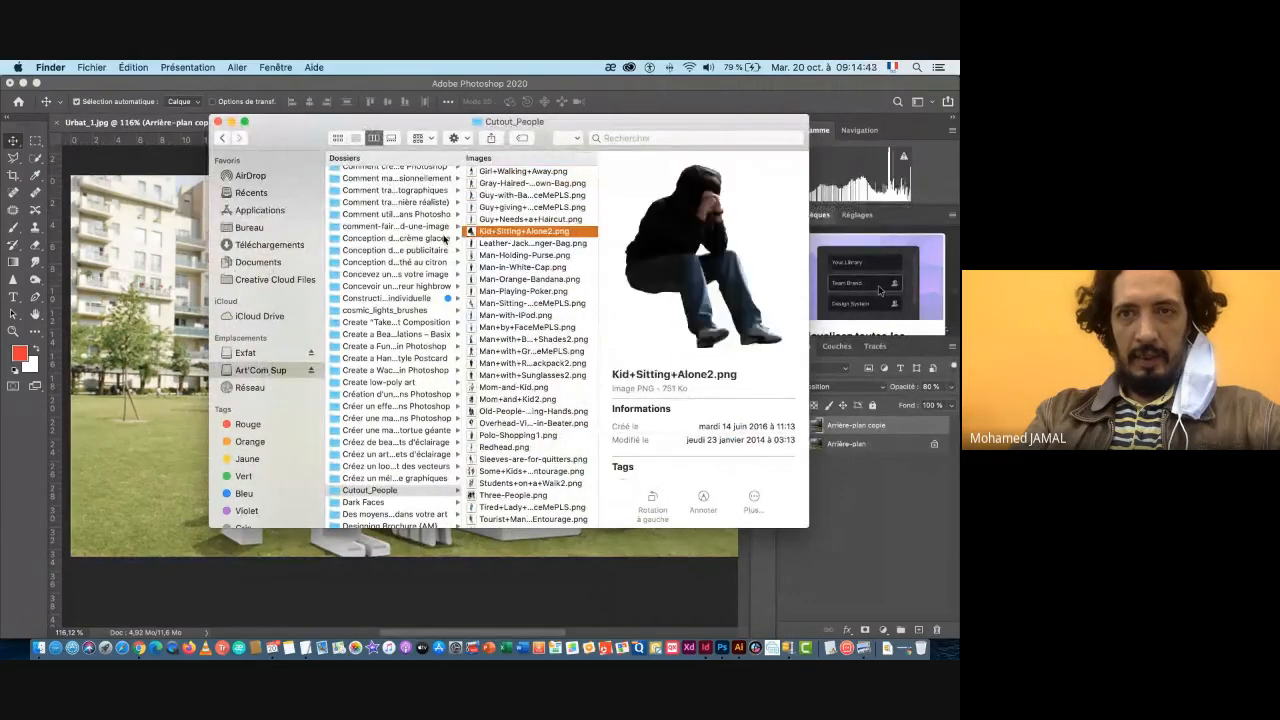
pyautogui.press('Down')
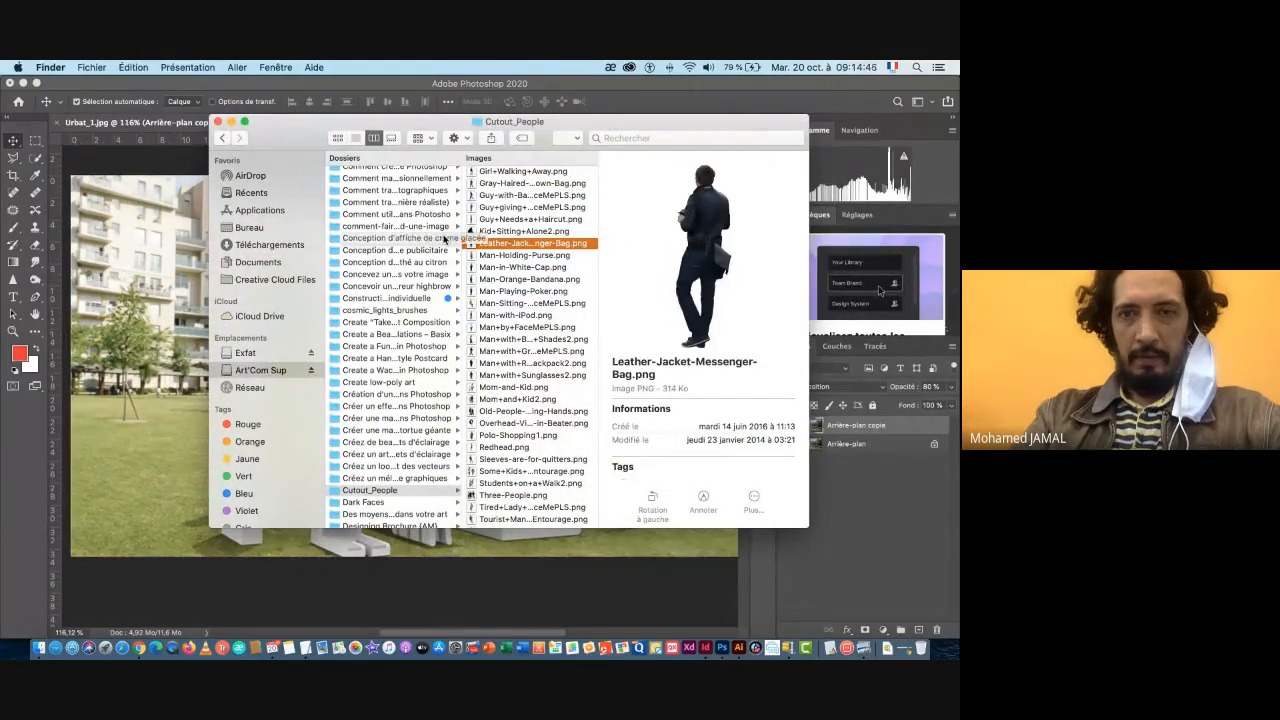
pyautogui.press('Down')
pyautogui.press('Down')
pyautogui.press('Down')
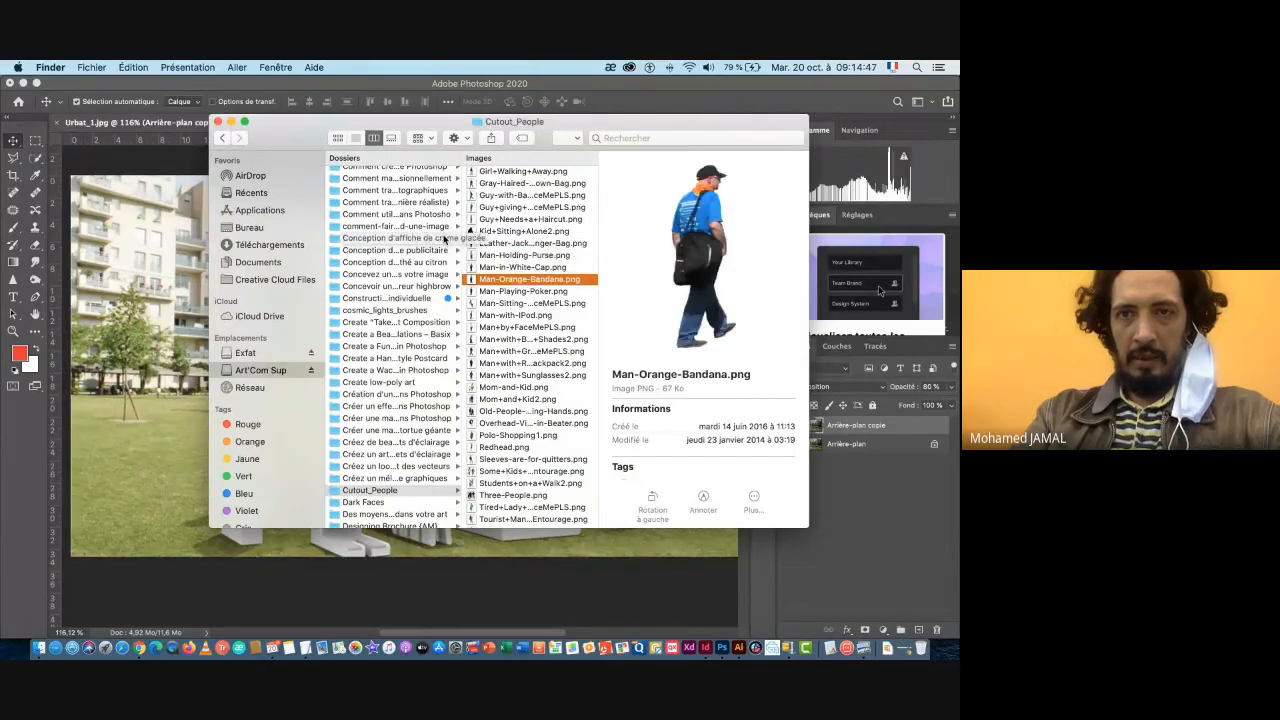
pyautogui.press('Down')
pyautogui.press('Down')
pyautogui.press('Down')
pyautogui.press('Down')
pyautogui.press('Down')
pyautogui.press('Down')
pyautogui.press('Down')
pyautogui.press('Down')
pyautogui.press('Down')
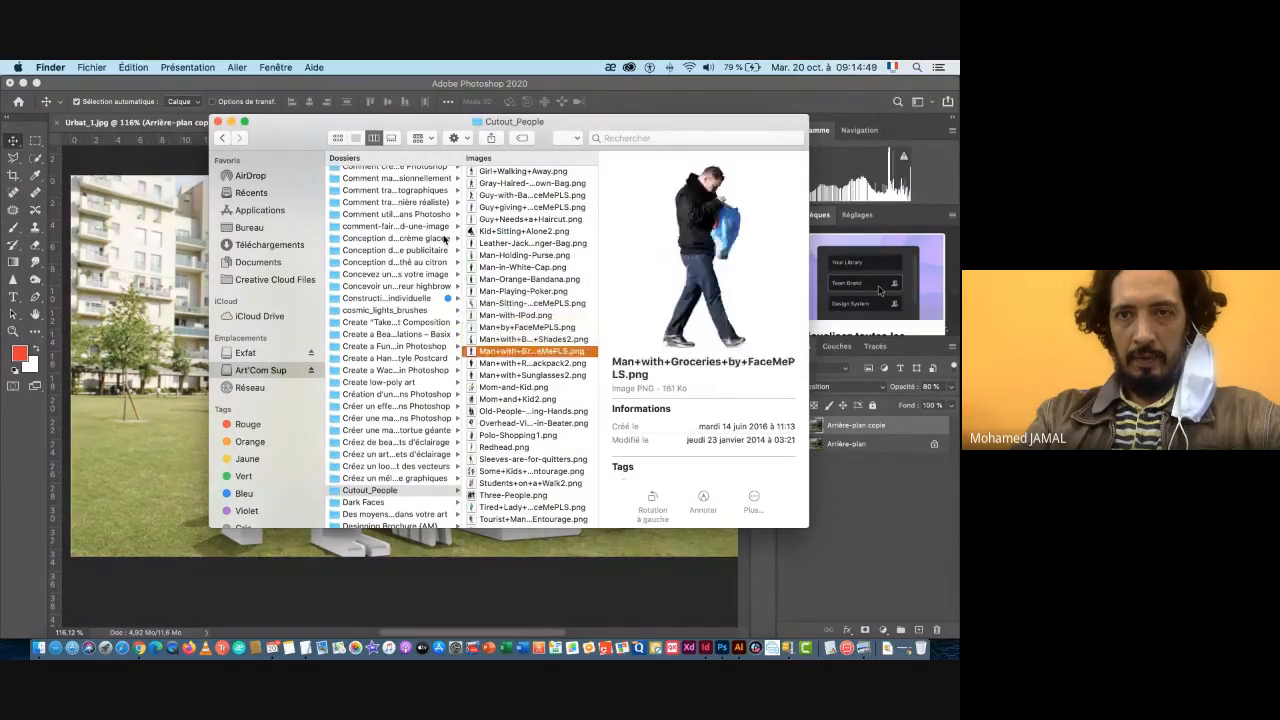
pyautogui.press('Down')
pyautogui.press('Down')
pyautogui.press('Down')
pyautogui.press('Down')
pyautogui.press('Down')
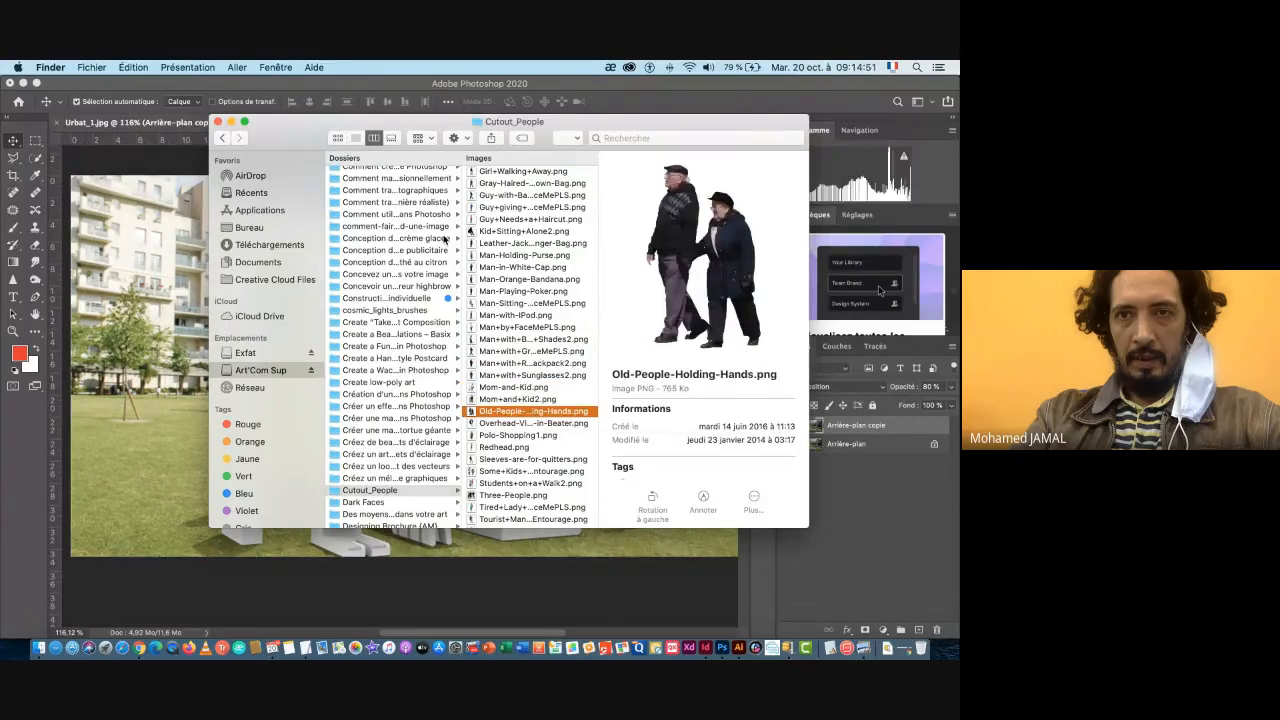
pyautogui.press('Down')
pyautogui.press('Down')
pyautogui.press('Down')
pyautogui.press('Down')
pyautogui.press('Down')
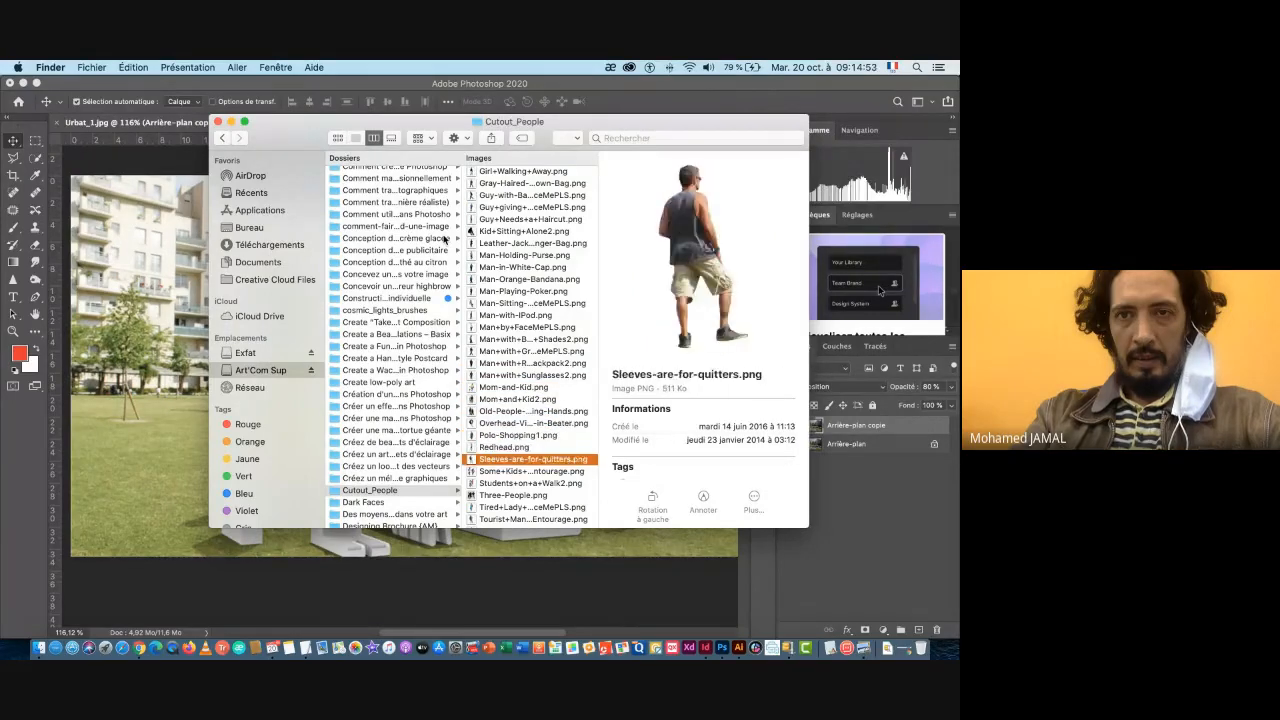
pyautogui.press('Down')
pyautogui.press('Down')
pyautogui.press('Down')
pyautogui.press('Down')
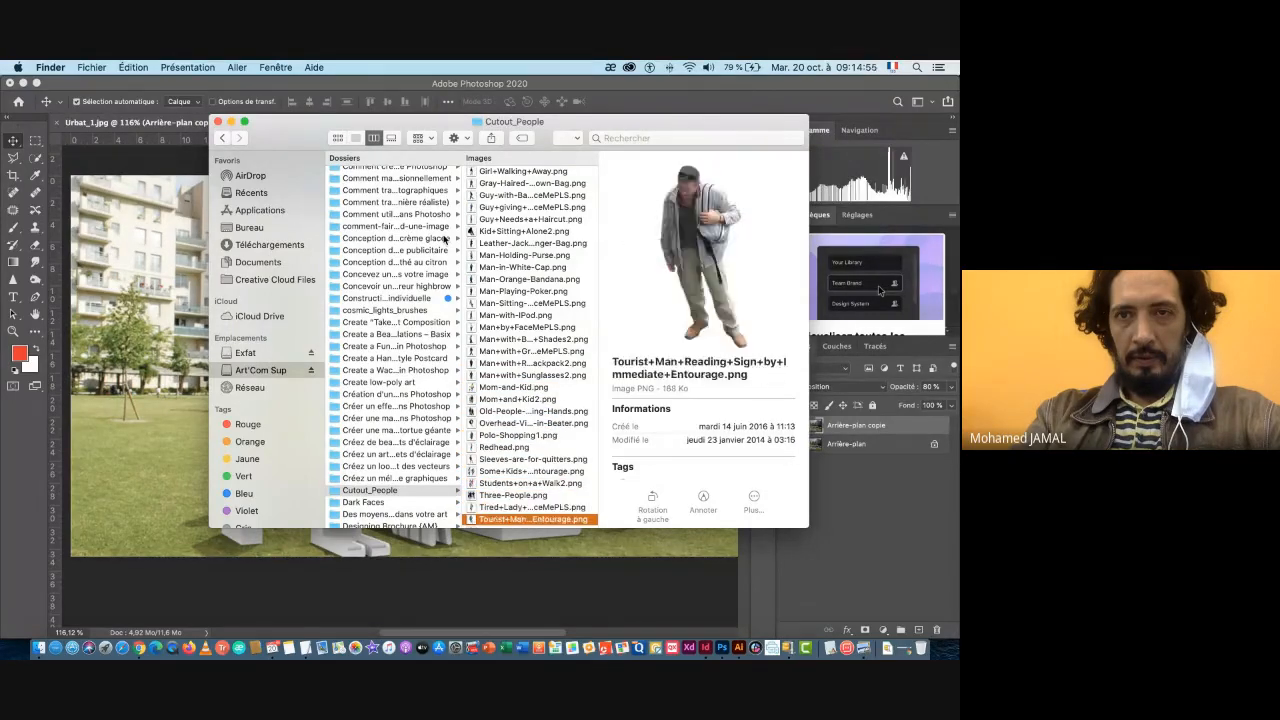
pyautogui.press('Down')
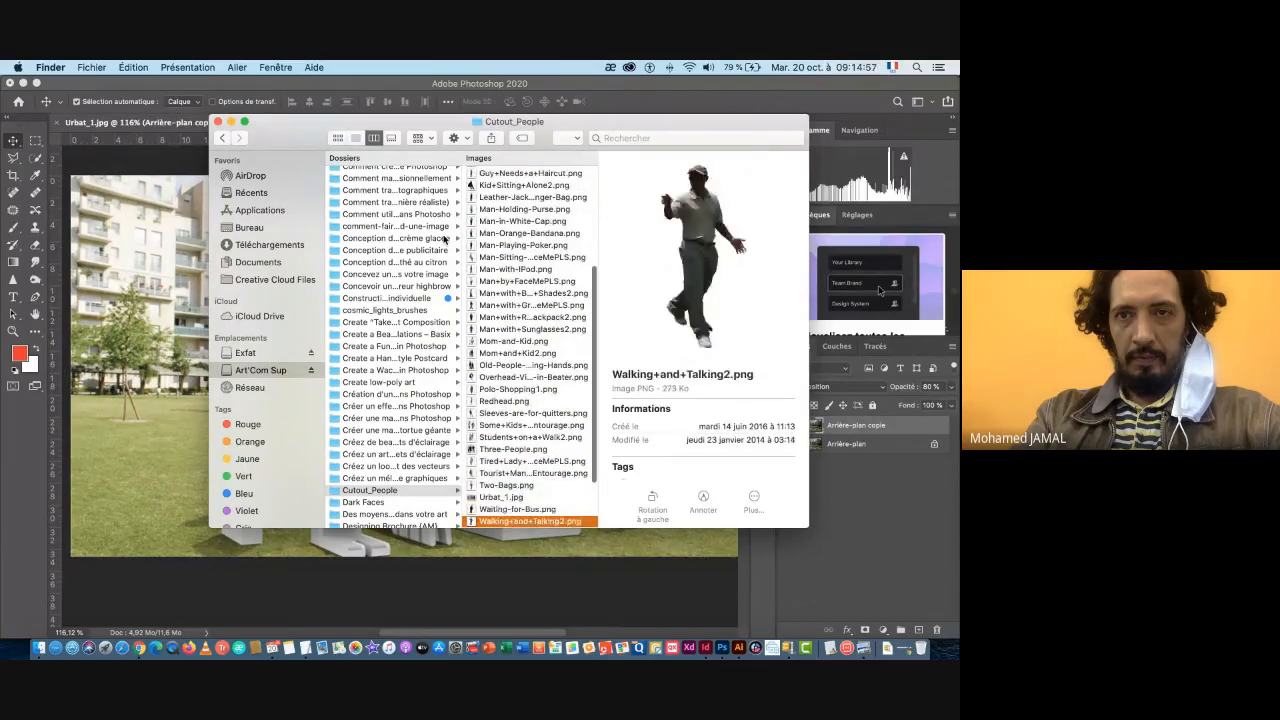
pyautogui.press('Down')
pyautogui.press('Down')
pyautogui.press('Down')
pyautogui.press('Down')
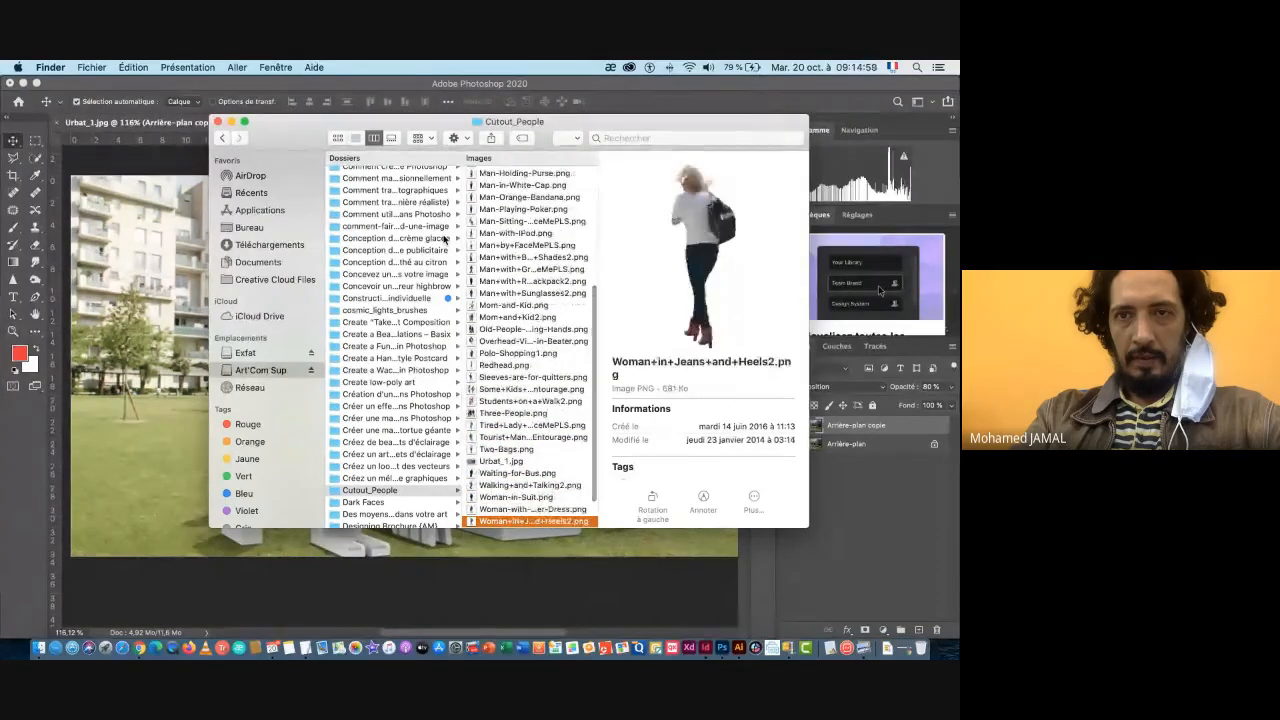
pyautogui.press('Down')
pyautogui.press('Down')
pyautogui.press('Down')
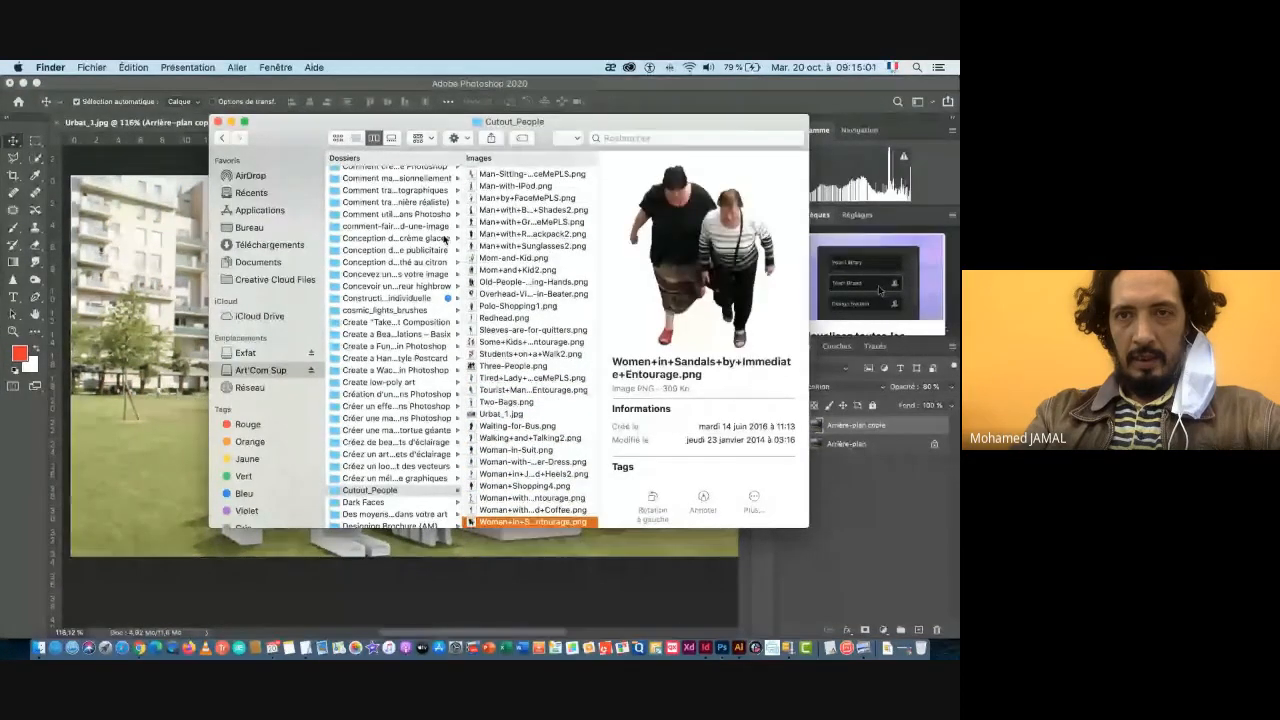
pyautogui.press('Up')
pyautogui.press('Up')
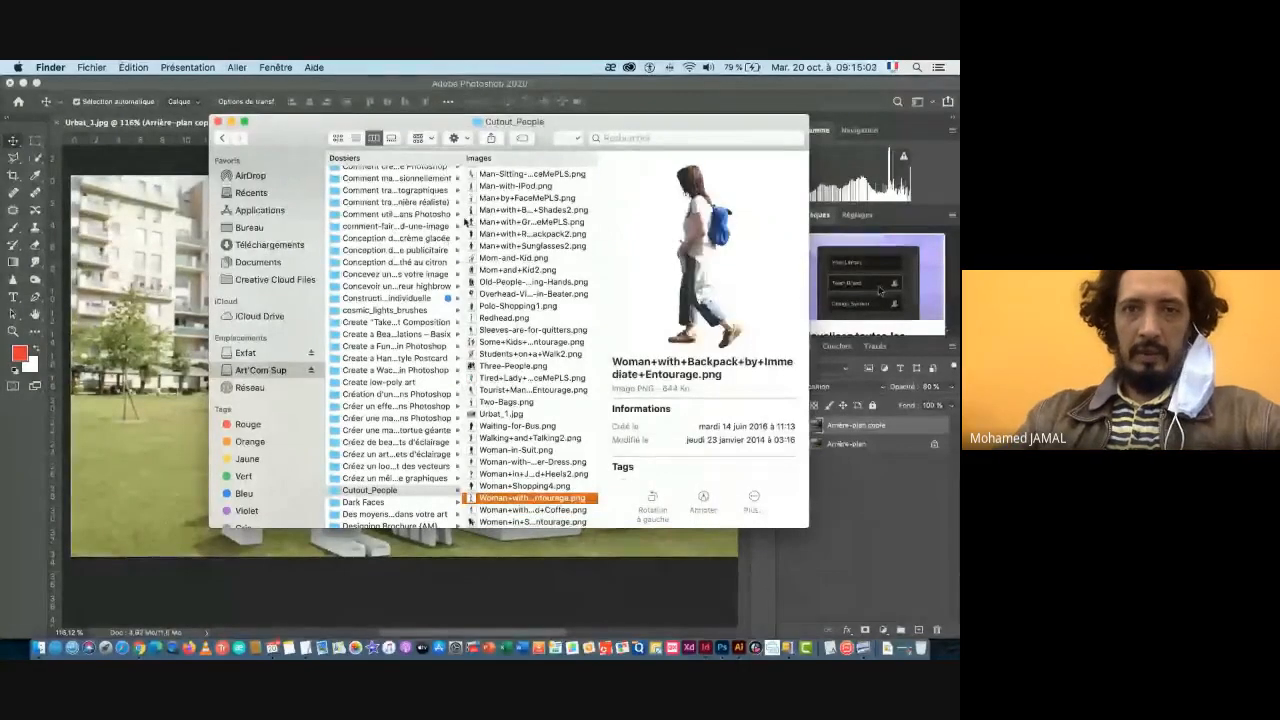
# - Place the Couple+Sitting+in+Grass.png cutout from the Cutout_People folder into the Urbat_1.jpg document in Photoshop
pyautogui.scroll(10, 521, 262)
pyautogui.click(495, 233)
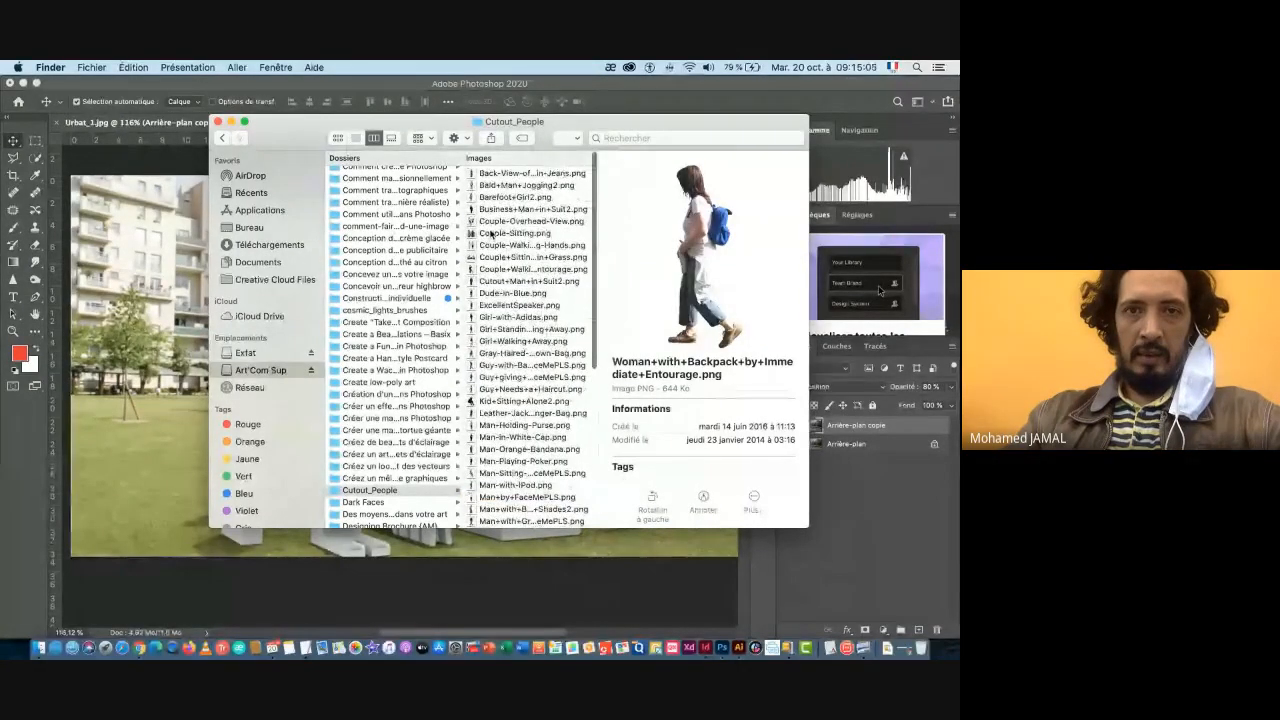
pyautogui.click(494, 259)
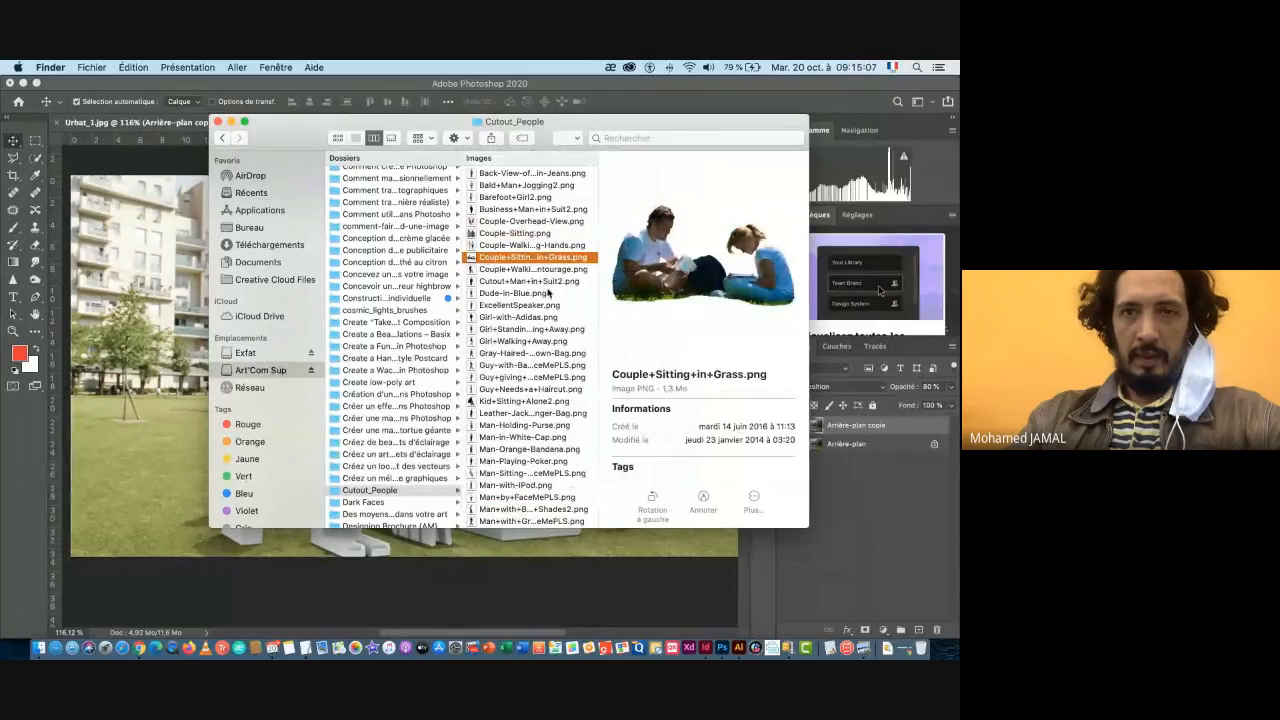
pyautogui.scroll(-1, 496, 262)
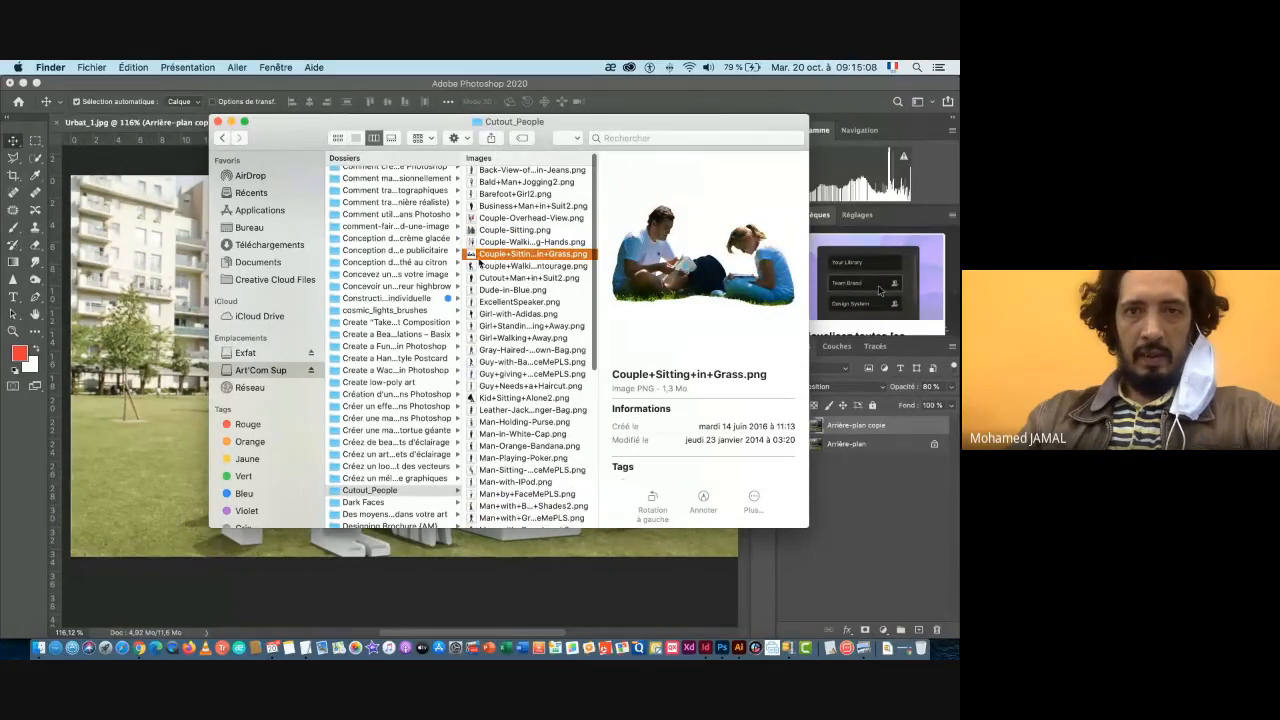
pyautogui.moveTo(480, 262); pyautogui.dragTo(168, 442)
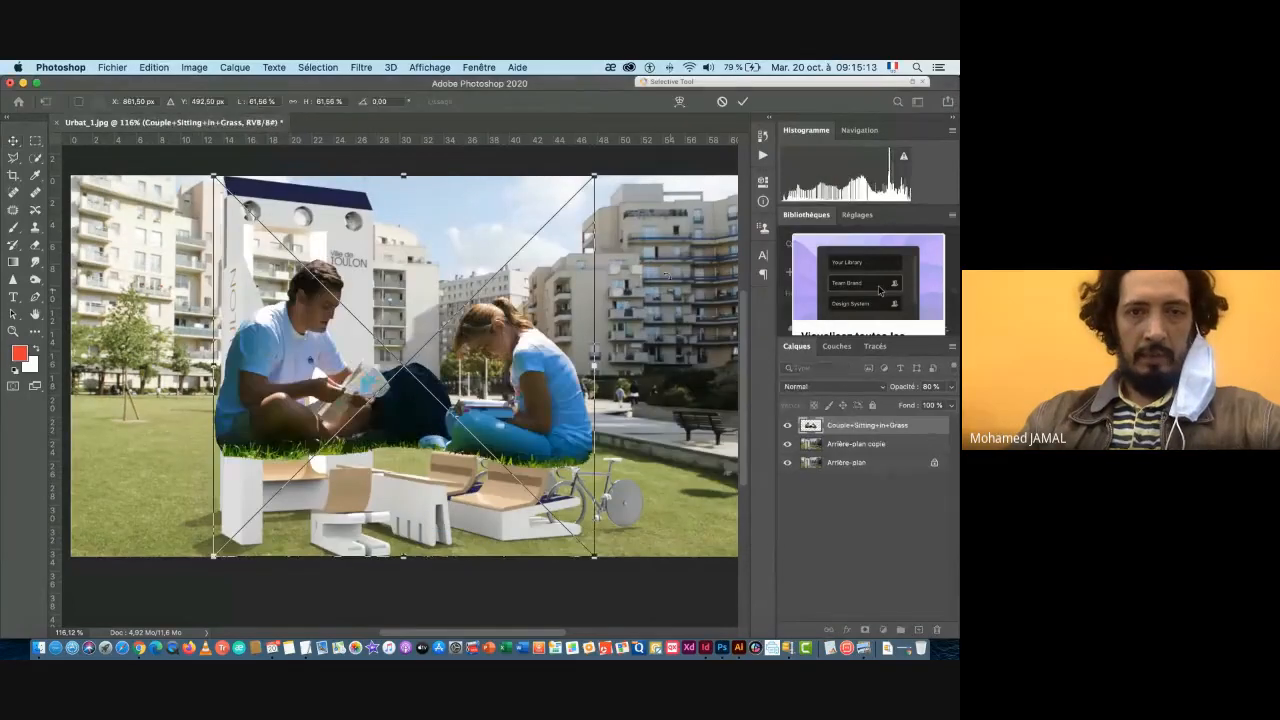
# - Scale the seated couple down to about 14.31 % and position them on the lawn beside the tree, left of the white tower
pyautogui.moveTo(595, 174); pyautogui.dragTo(345, 386)
pyautogui.scroll(-1, 345, 450)
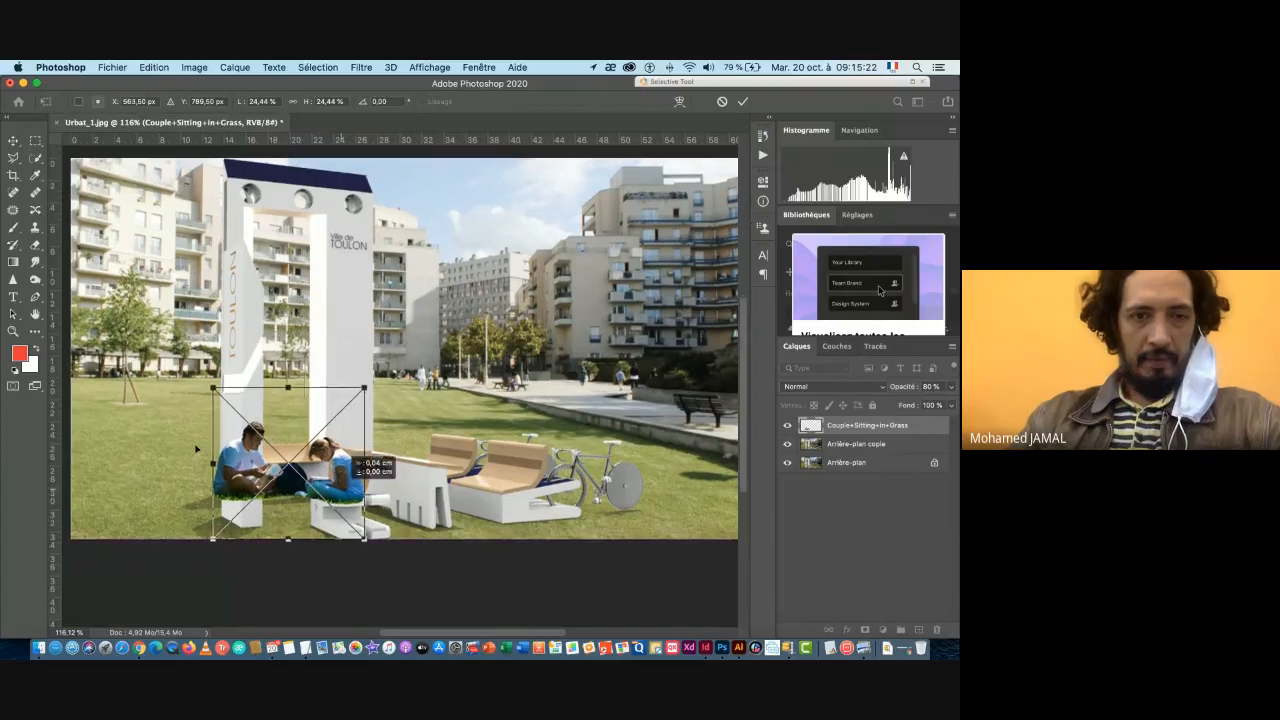
pyautogui.moveTo(345, 489); pyautogui.dragTo(525, 414)
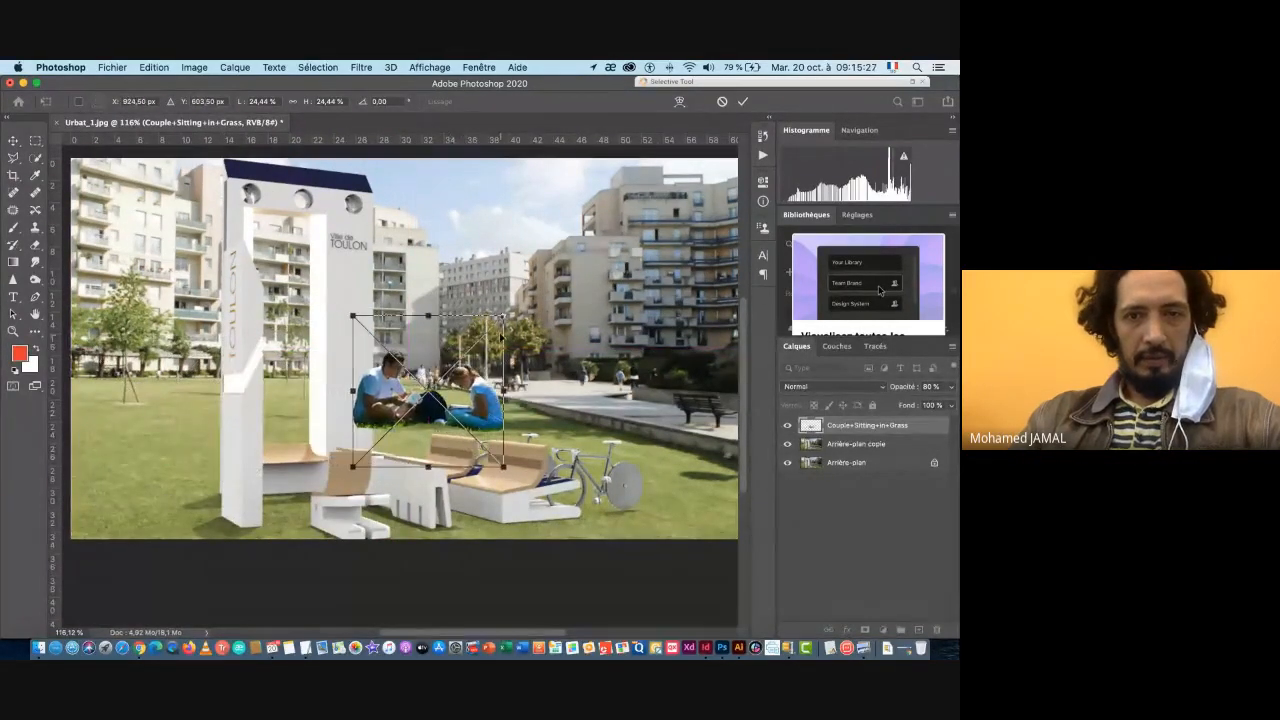
pyautogui.moveTo(503, 313); pyautogui.dragTo(445, 354)
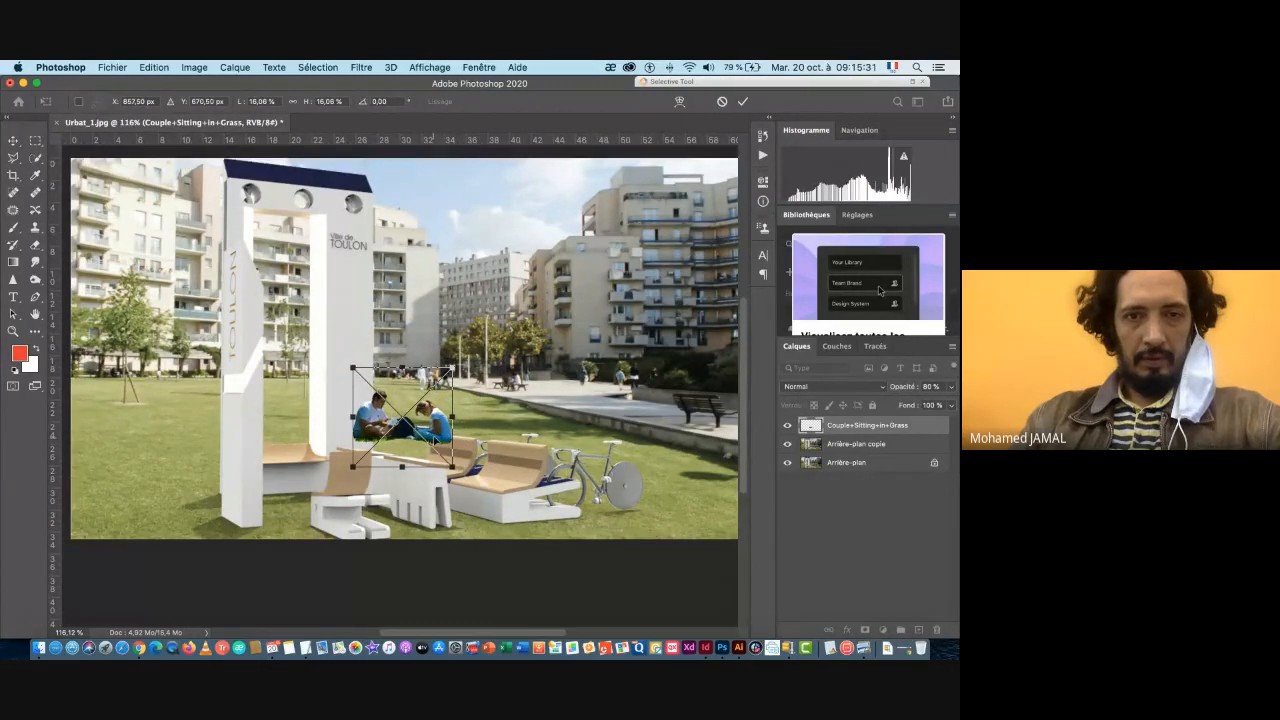
pyautogui.scroll(-2, 437, 433)
pyautogui.moveTo(437, 433); pyautogui.dragTo(197, 434)
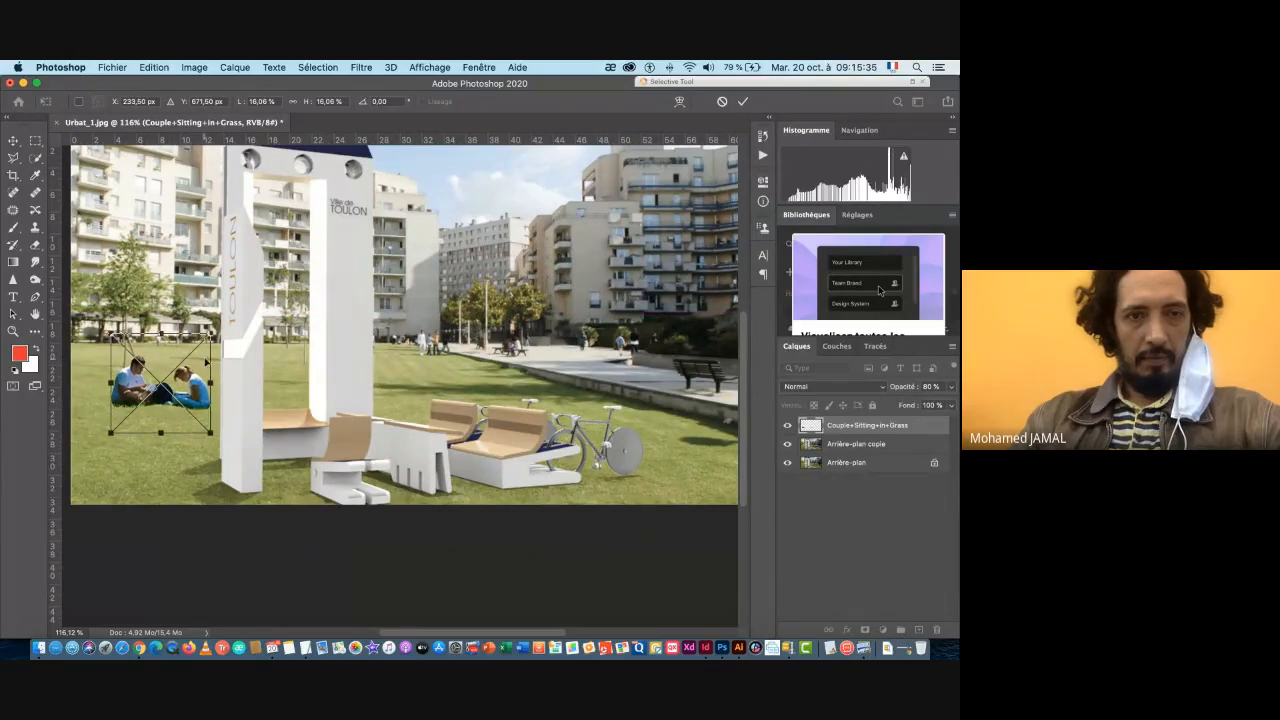
pyautogui.moveTo(212, 330); pyautogui.dragTo(202, 345)
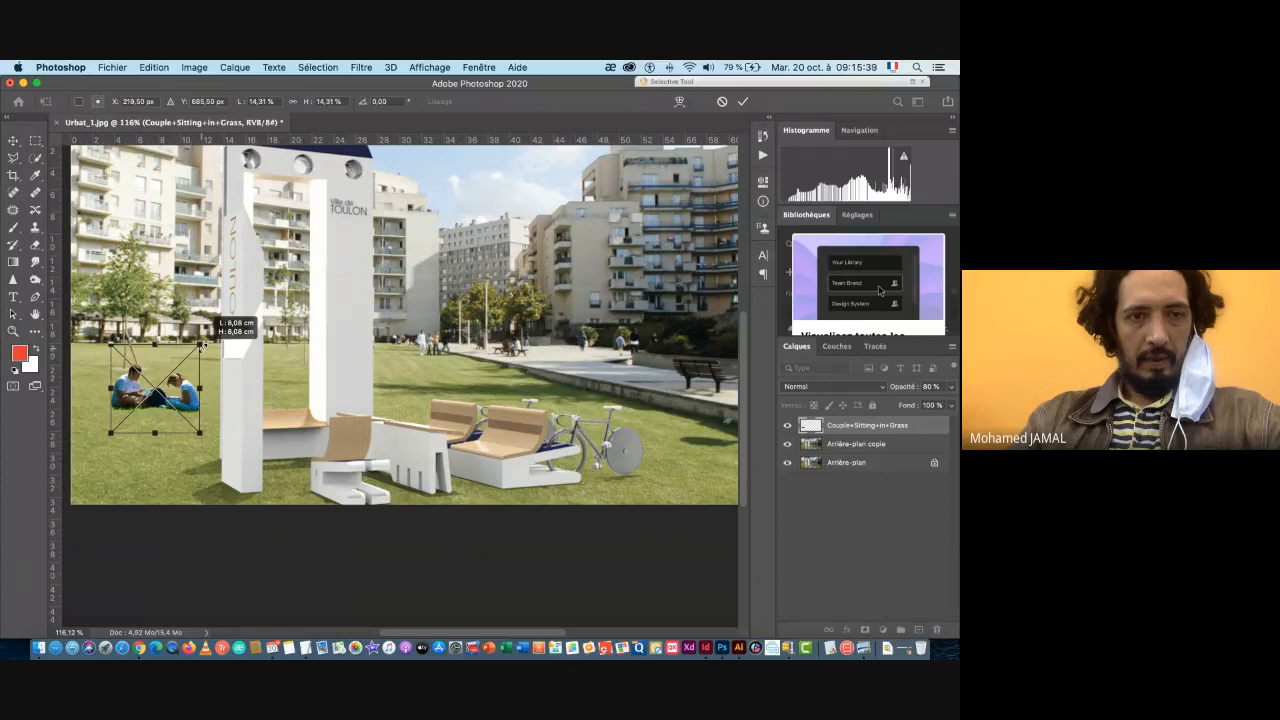
pyautogui.press('Return')
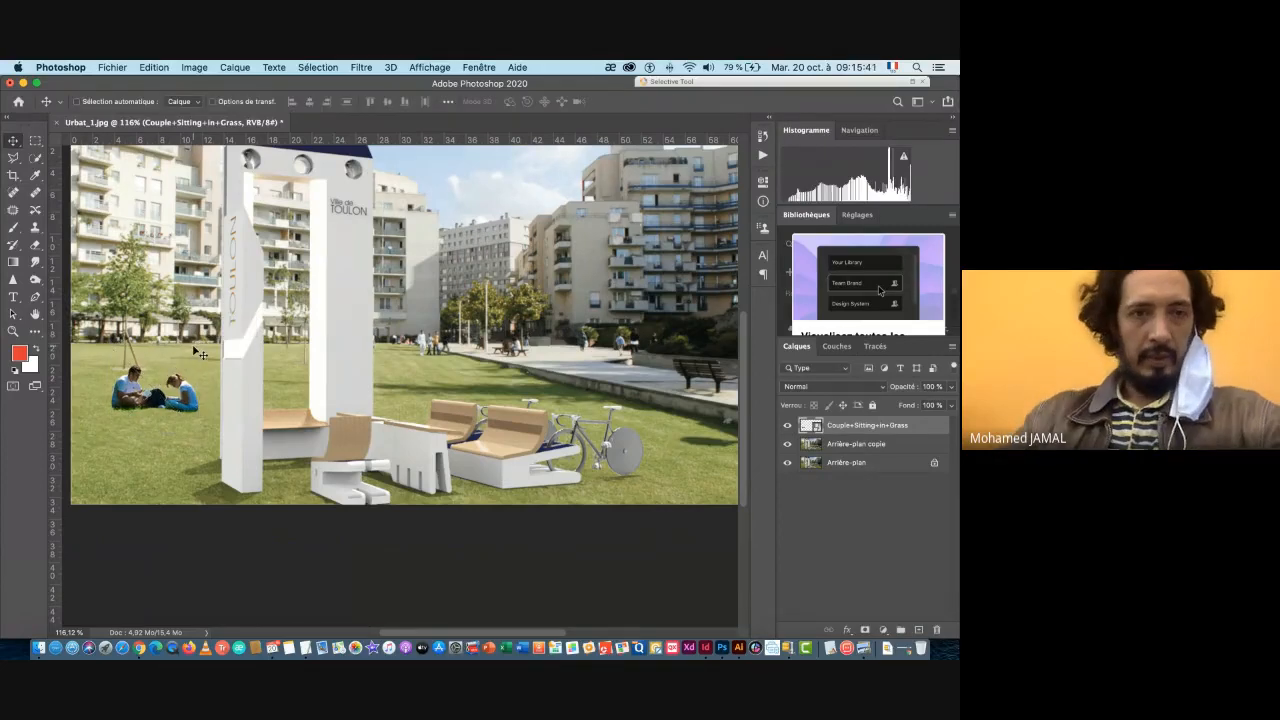
# - Rasterize the Couple+Sitting+in+Grass layer
pyautogui.moveTo(136, 404); pyautogui.dragTo(245, 405)
pyautogui.moveTo(458, 373); pyautogui.dragTo(458, 357)
pyautogui.moveTo(368, 327); pyautogui.dragTo(402, 362)
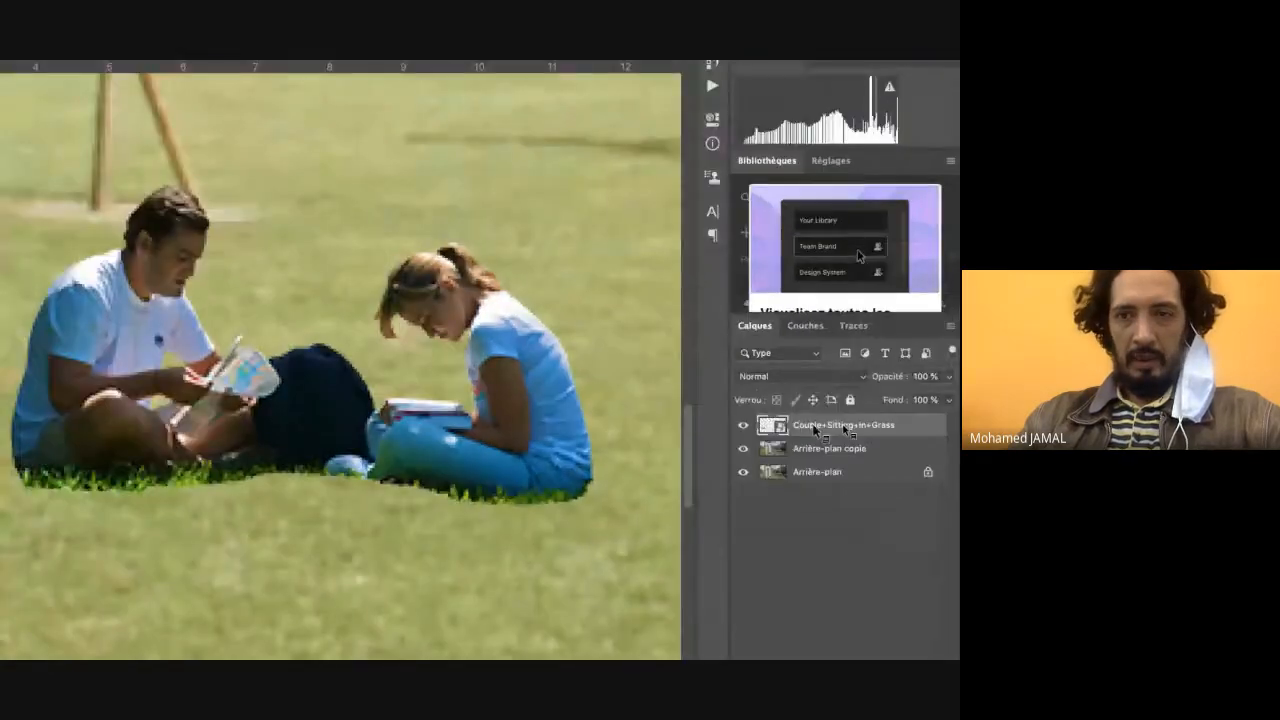
pyautogui.rightClick(815, 428)
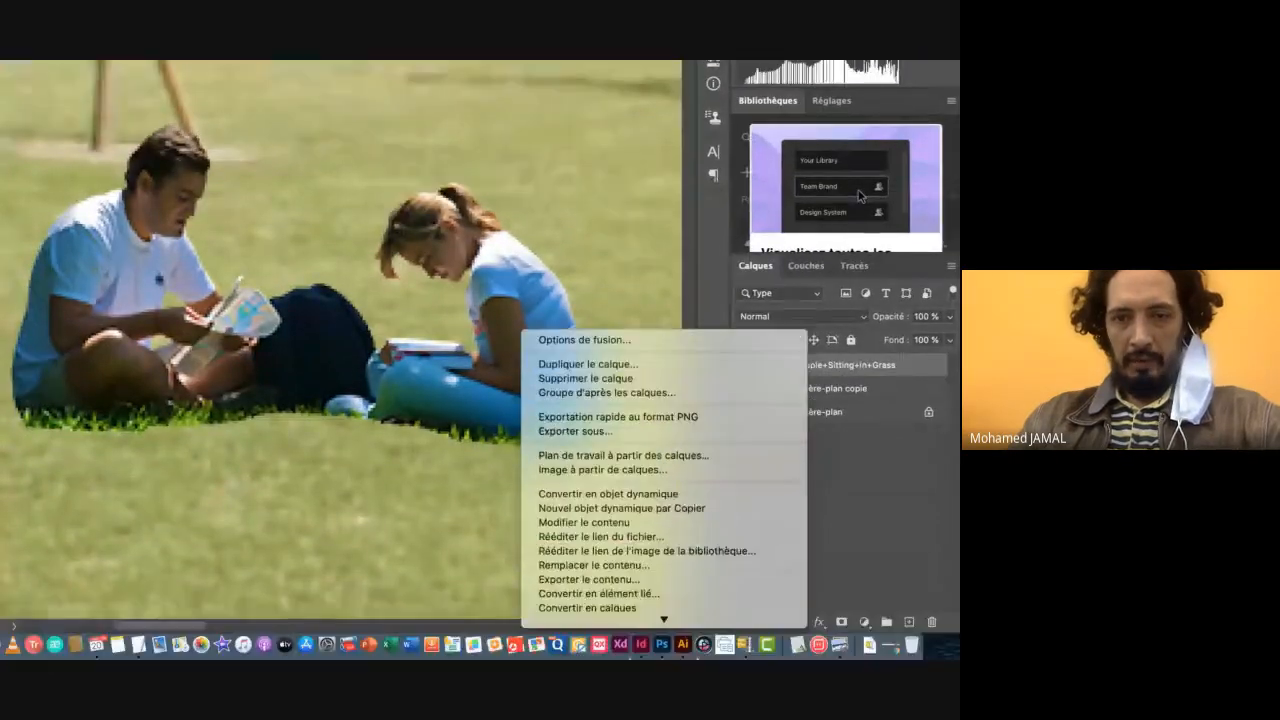
pyautogui.scroll(-3, 620, 534)
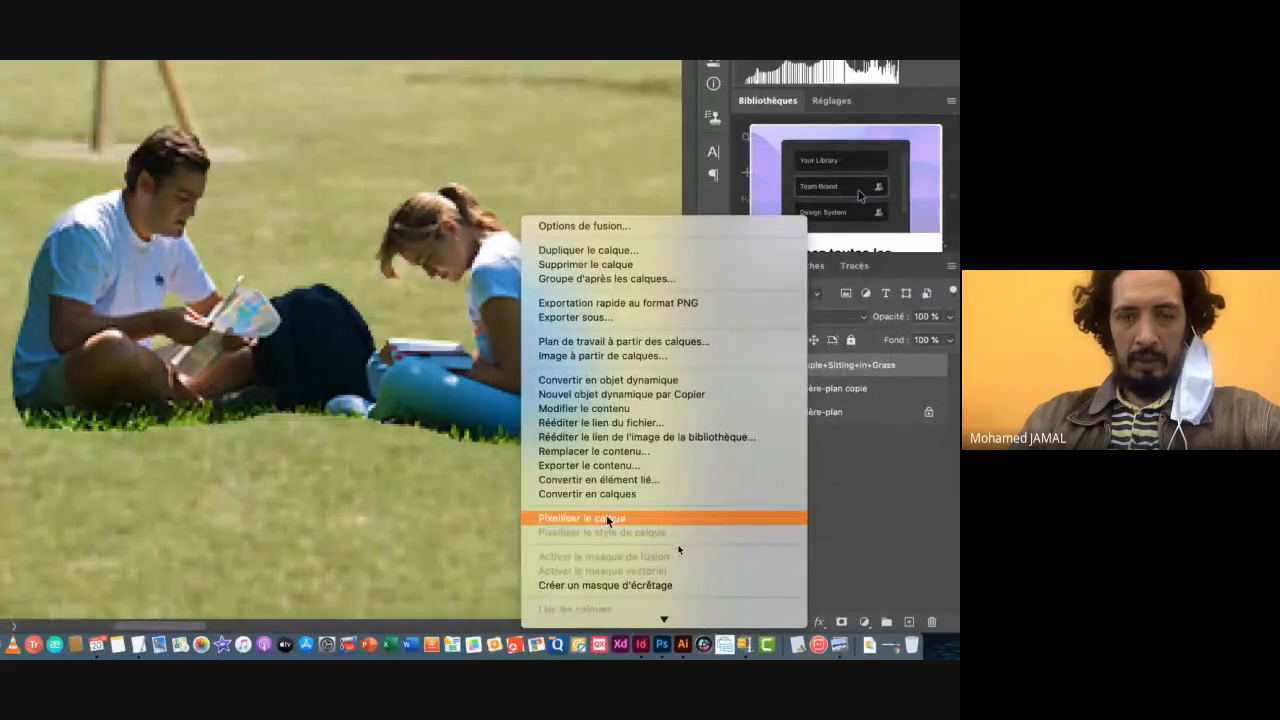
pyautogui.click(606, 517)
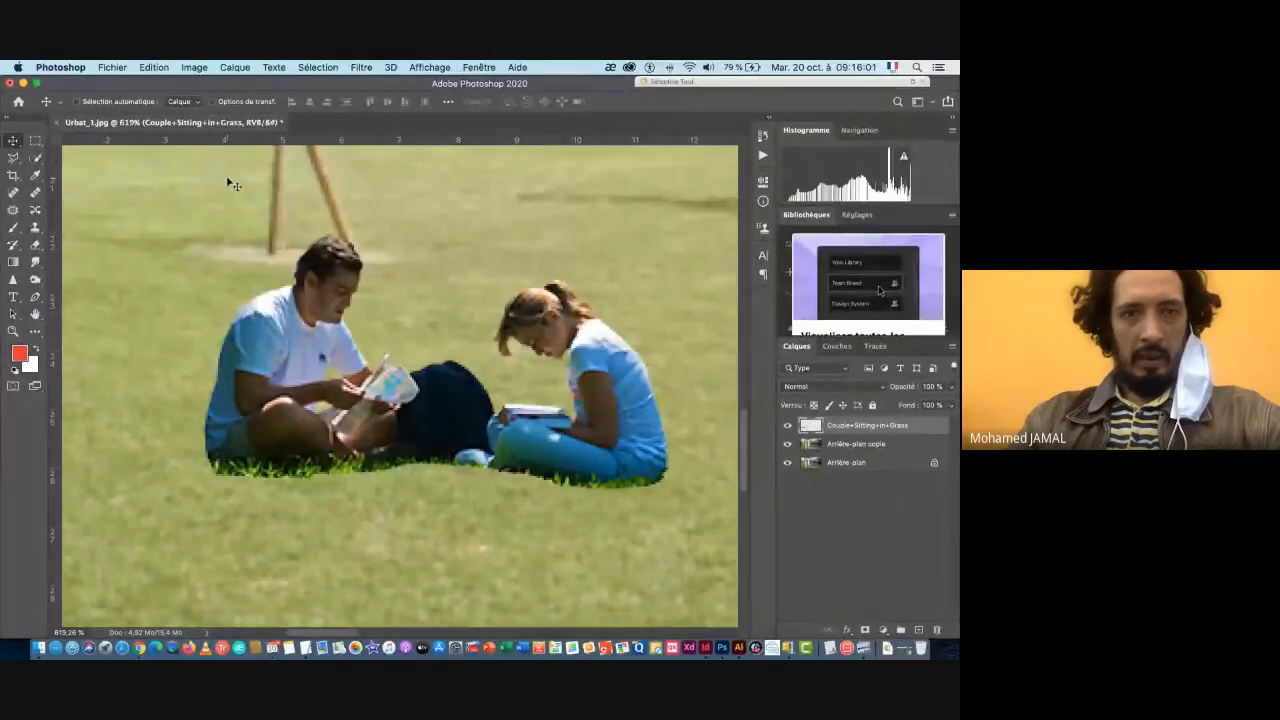
# - Apply a Vibrance adjustment of -32 to the Couple+Sitting+in+Grass layer
pyautogui.click(200, 69)
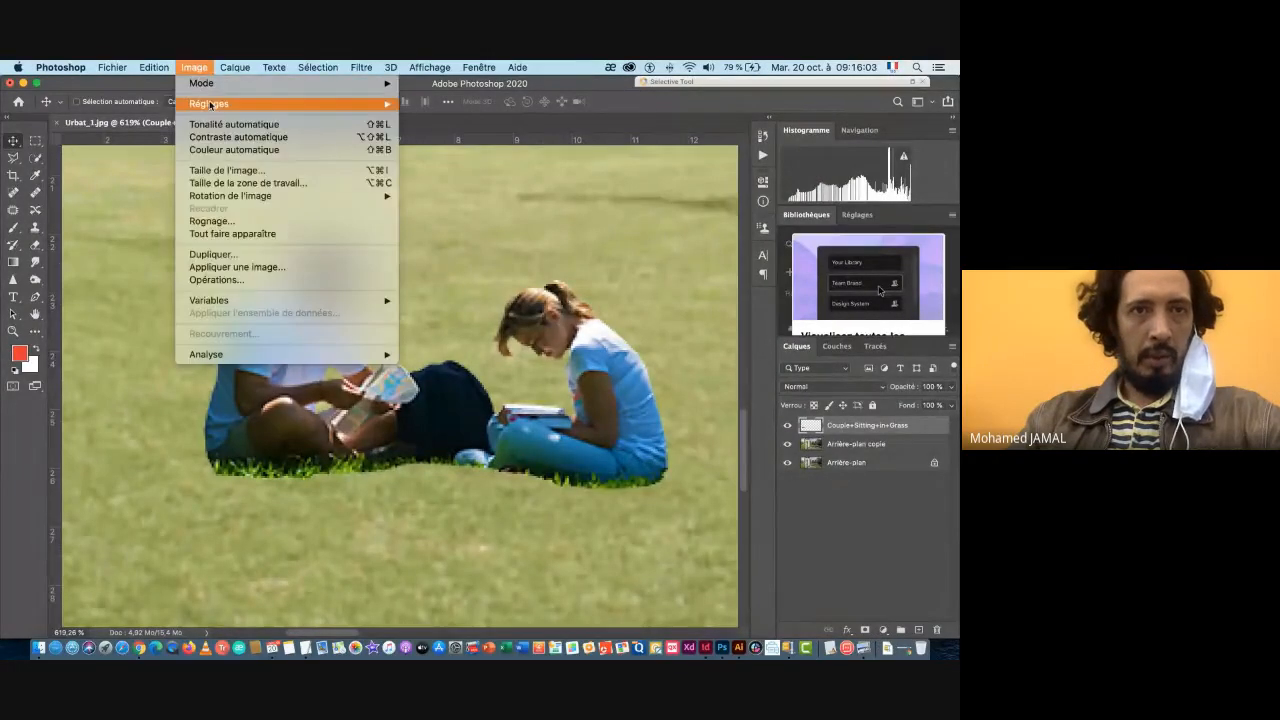
pyautogui.moveTo(212, 104)
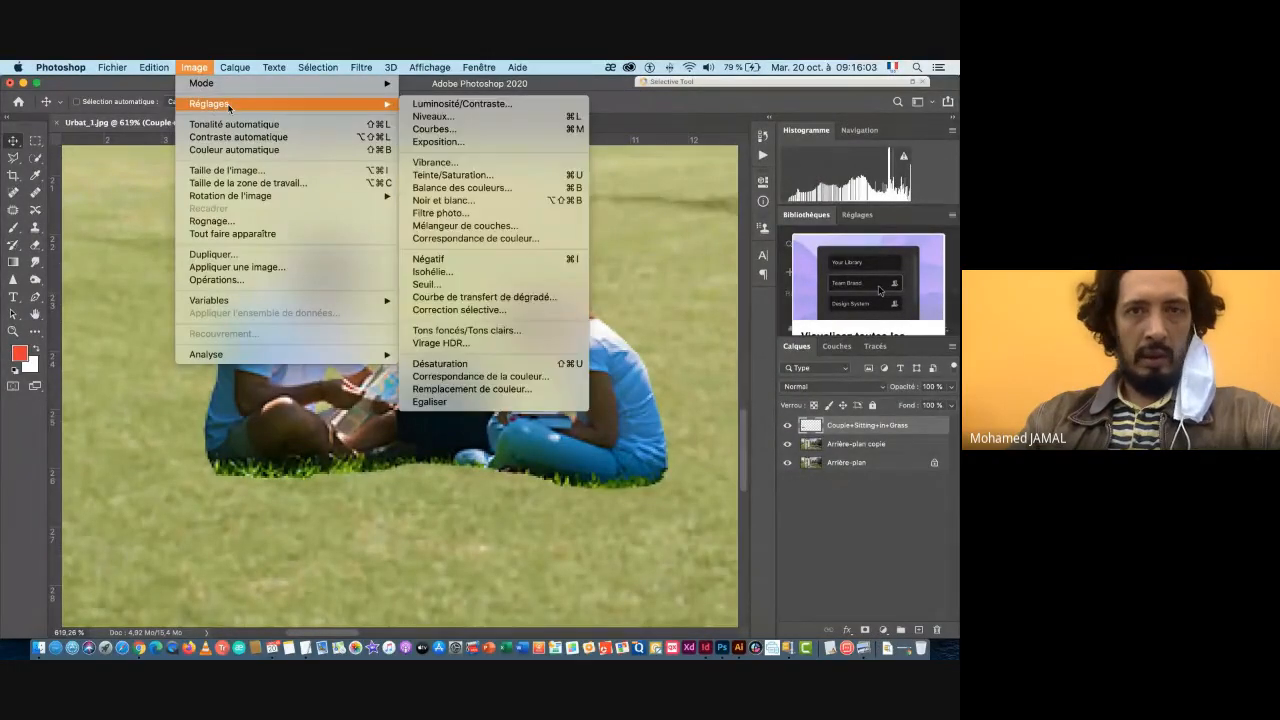
pyautogui.click(436, 162)
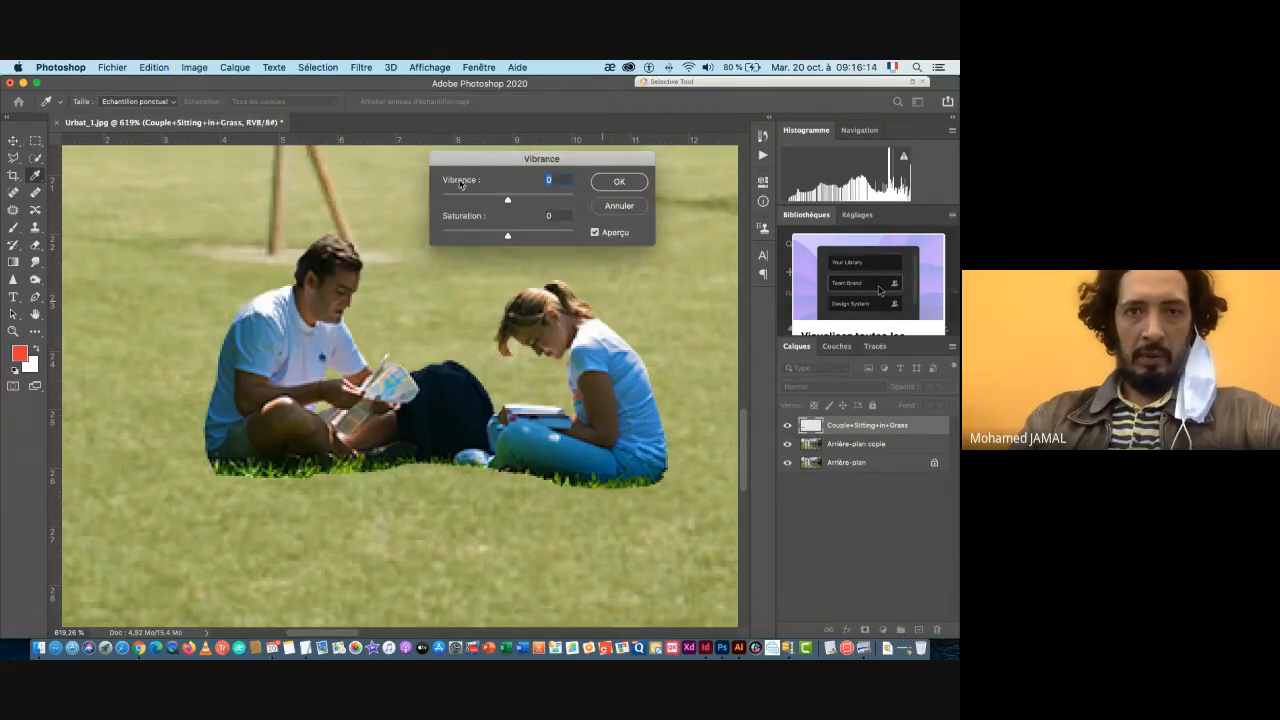
pyautogui.moveTo(505, 201); pyautogui.dragTo(487, 202)
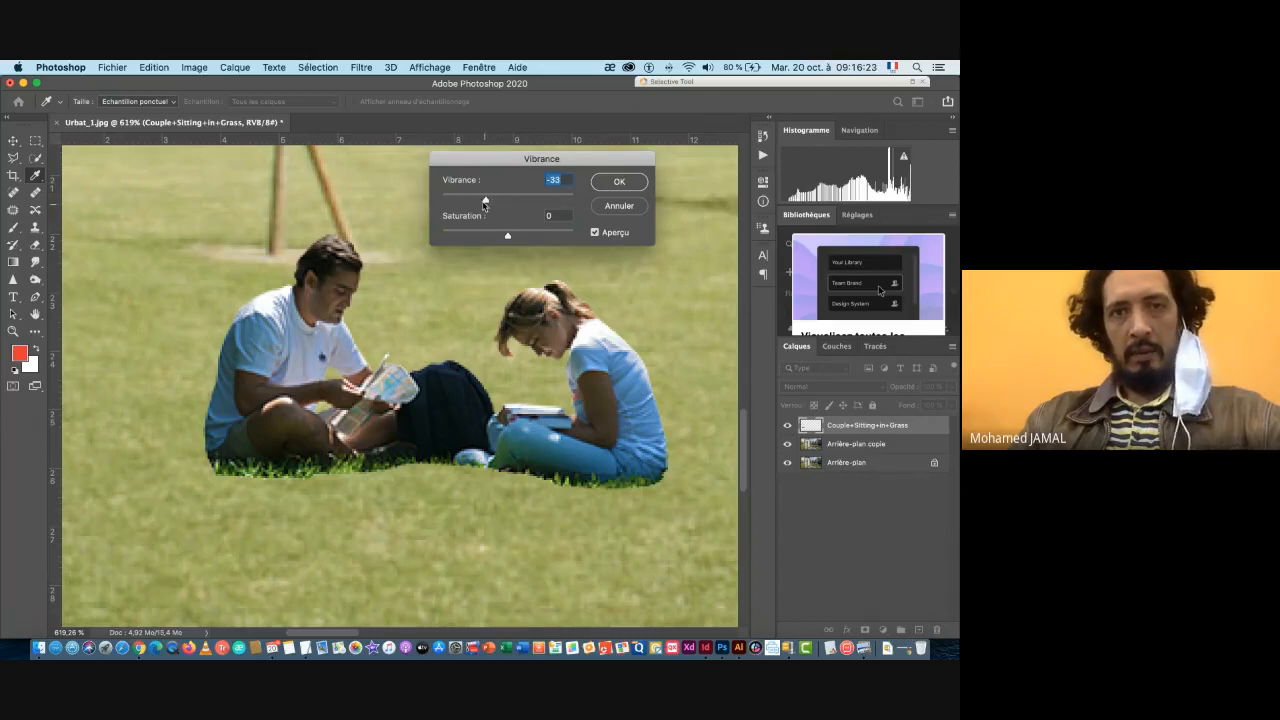
pyautogui.scroll(2, 489, 205)
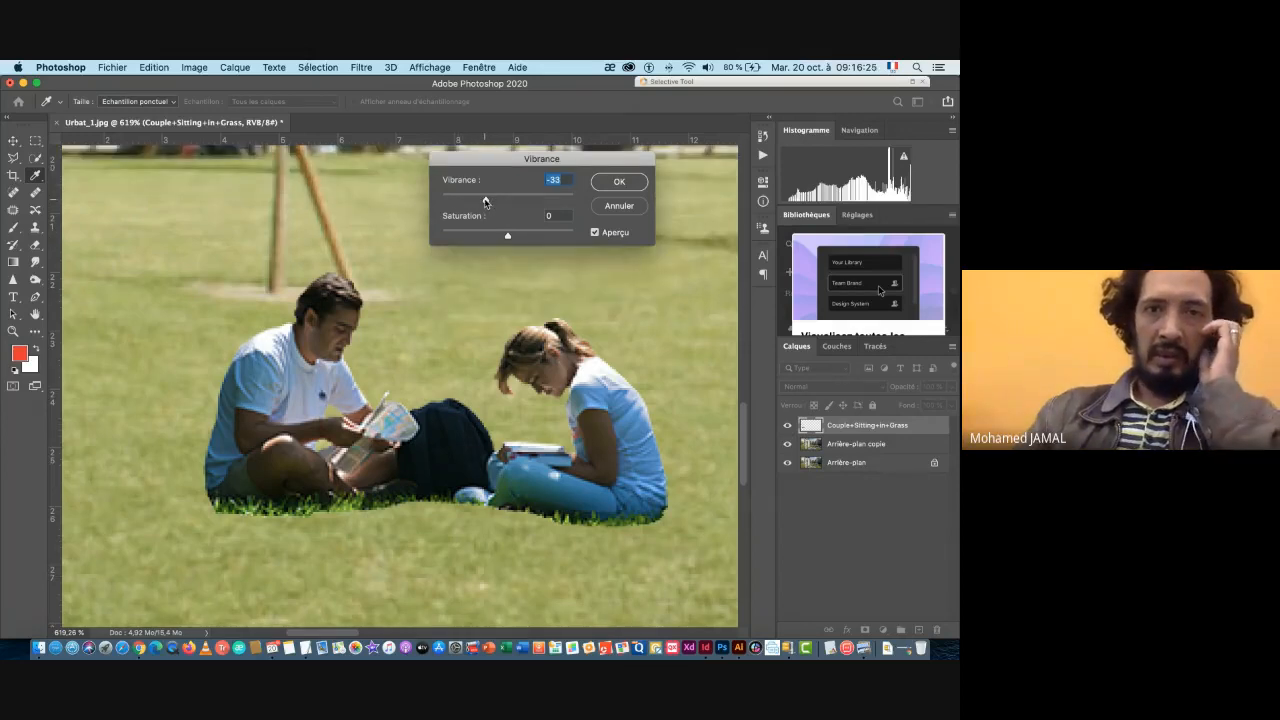
pyautogui.moveTo(485, 202); pyautogui.dragTo(484, 202)
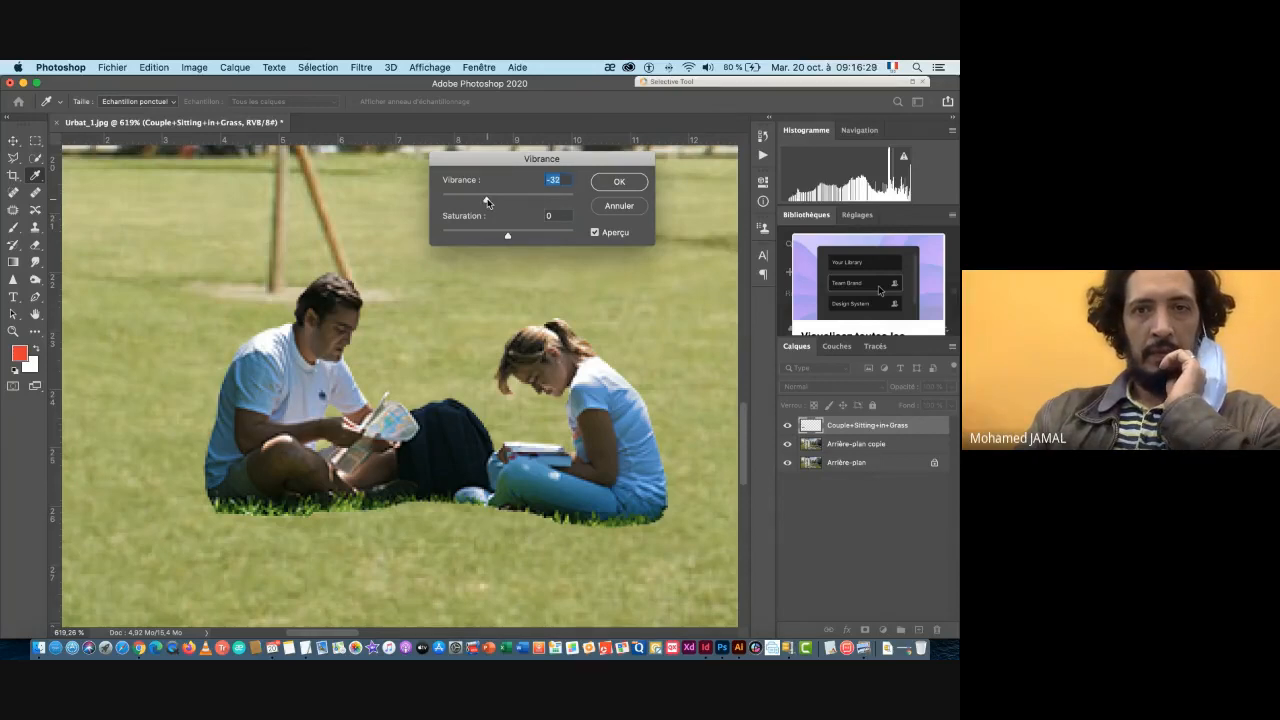
pyautogui.click(616, 184)
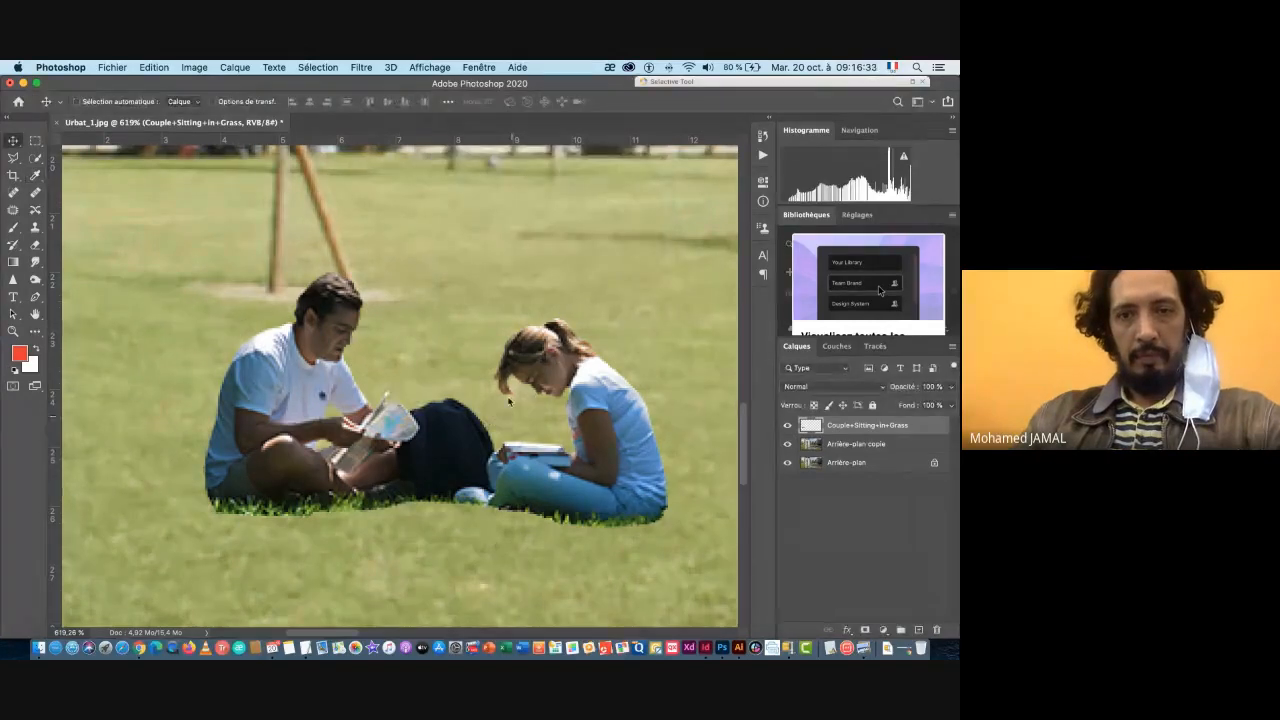
# - Apply a Green photo filter with 16 % density to the Couple+Sitting+in+Grass layer
pyautogui.scroll(-3, 509, 401)
pyautogui.scroll(5, 245, 482)
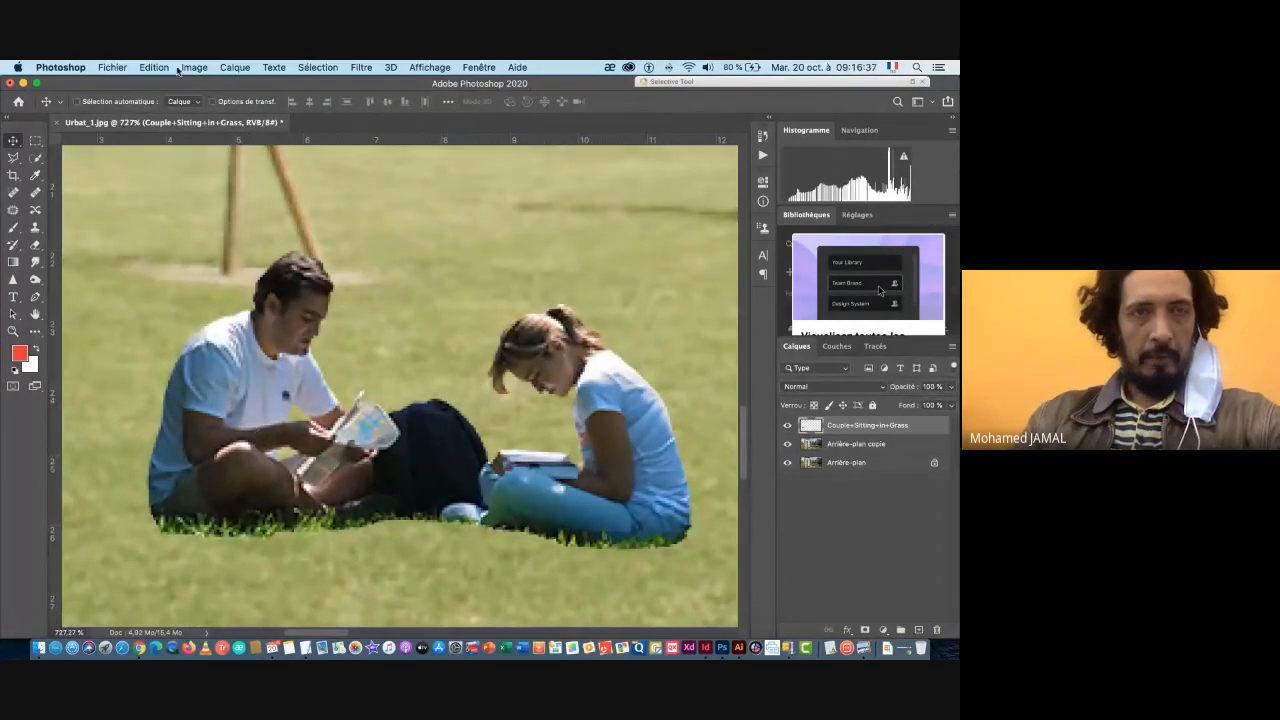
pyautogui.click(203, 69)
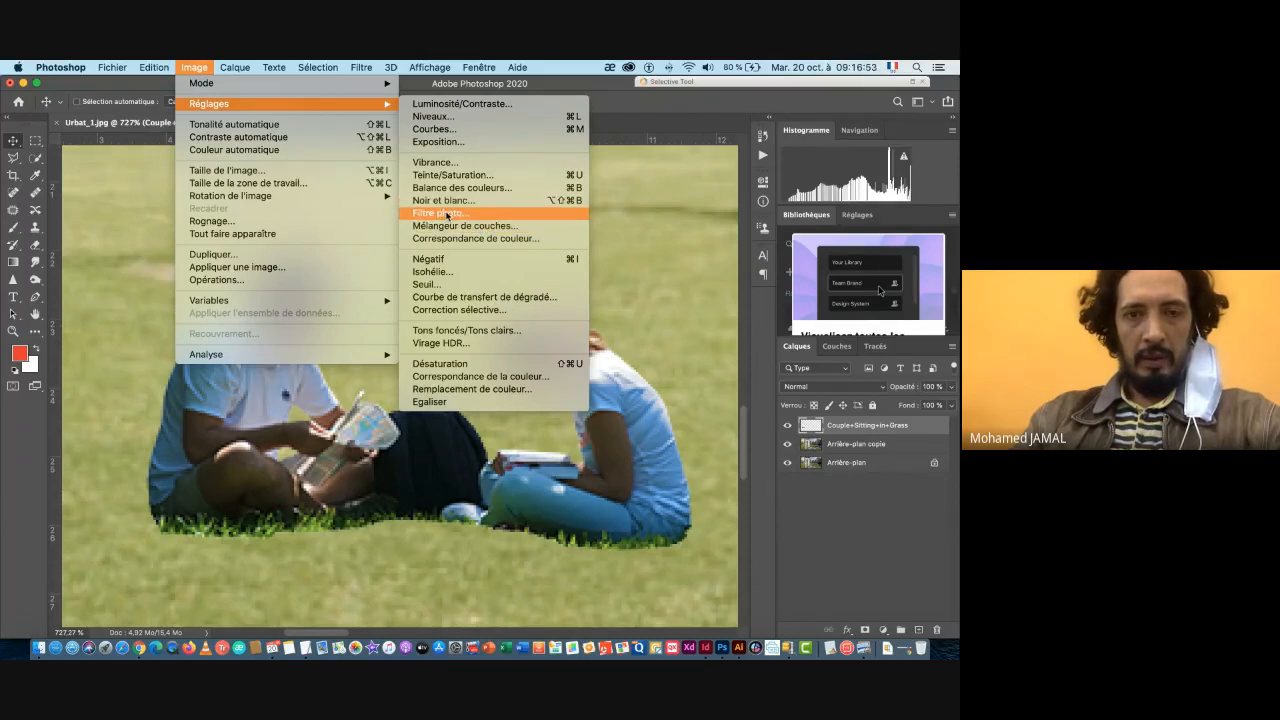
pyautogui.click(450, 214)
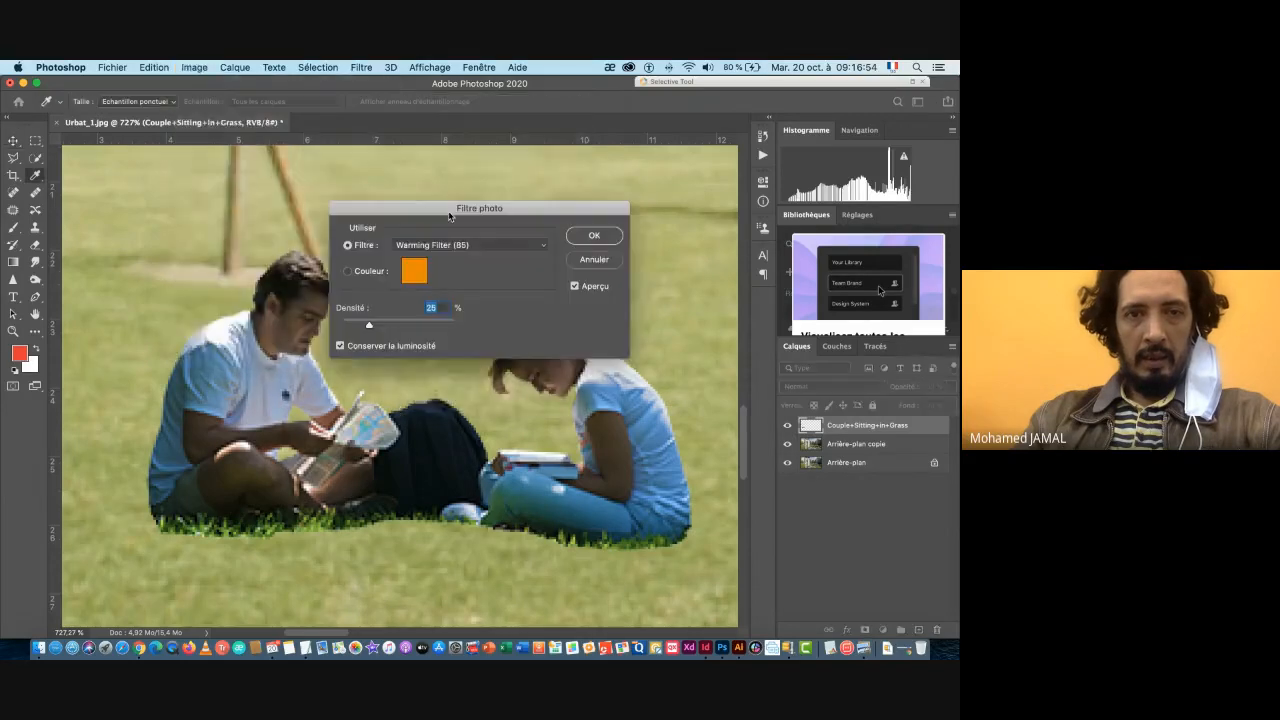
pyautogui.moveTo(469, 213); pyautogui.dragTo(566, 162)
pyautogui.click(552, 192)
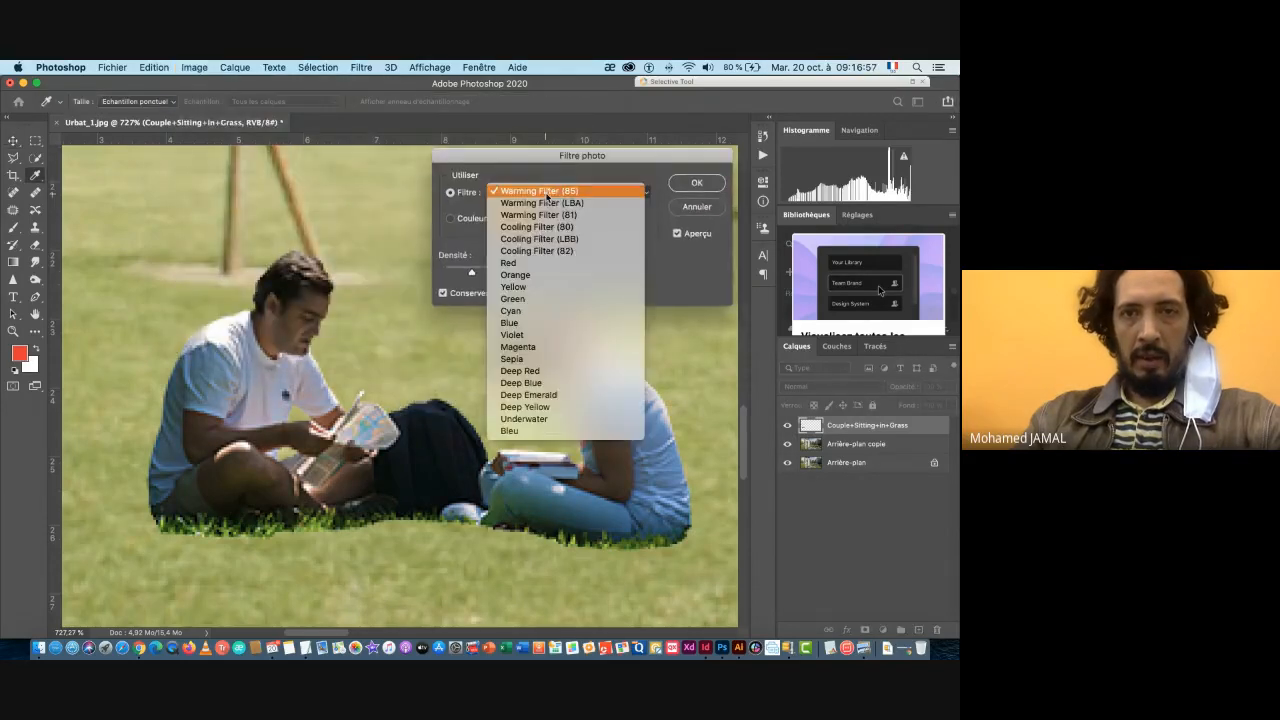
pyautogui.click(517, 299)
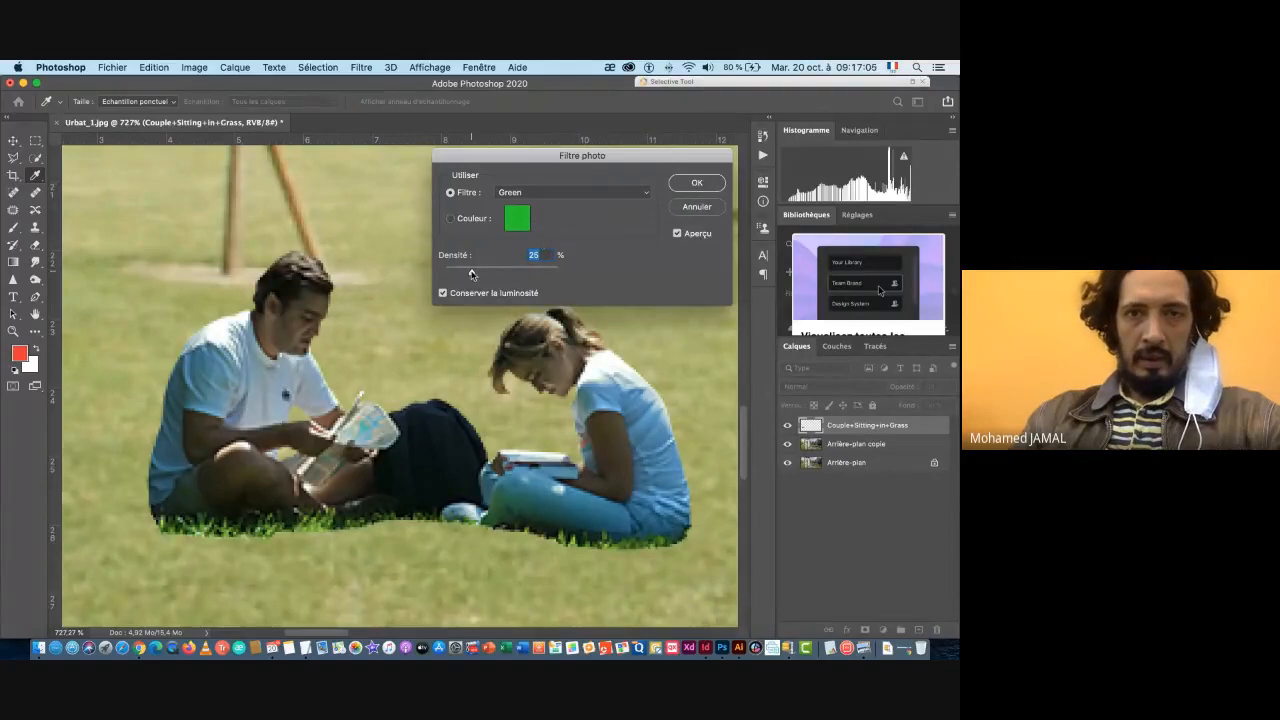
pyautogui.moveTo(471, 275); pyautogui.dragTo(464, 275)
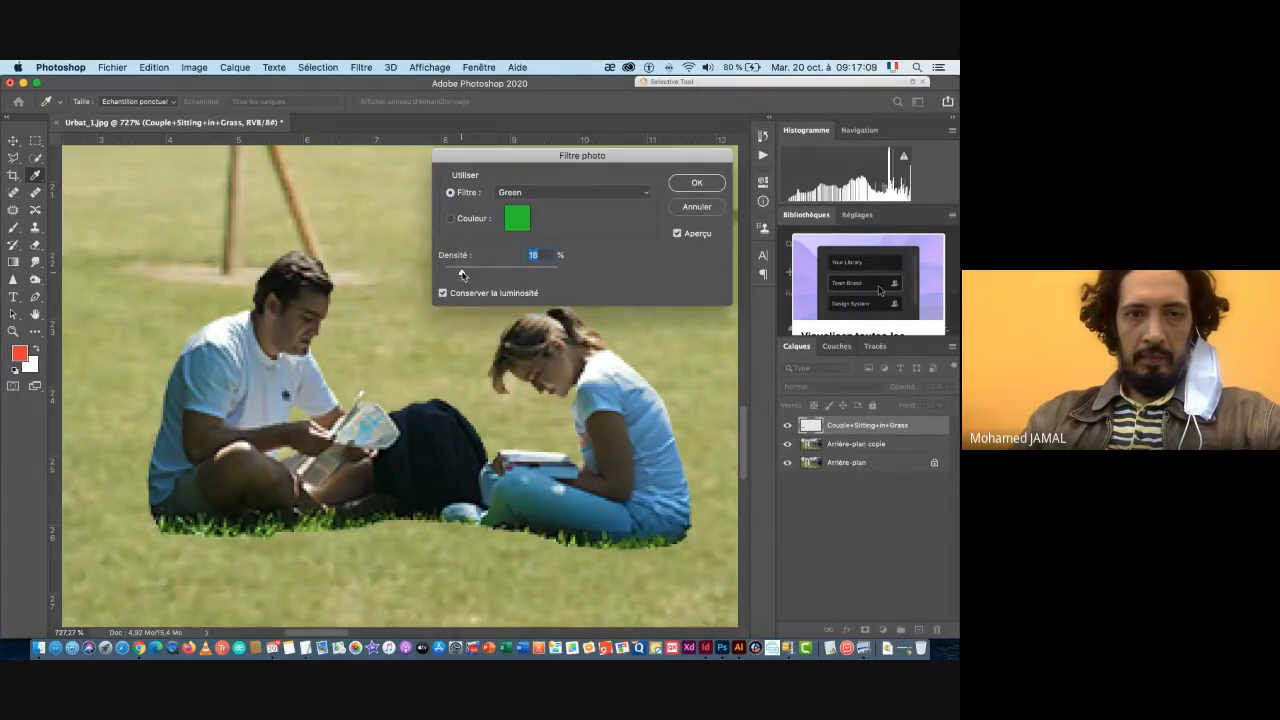
pyautogui.click(697, 182)
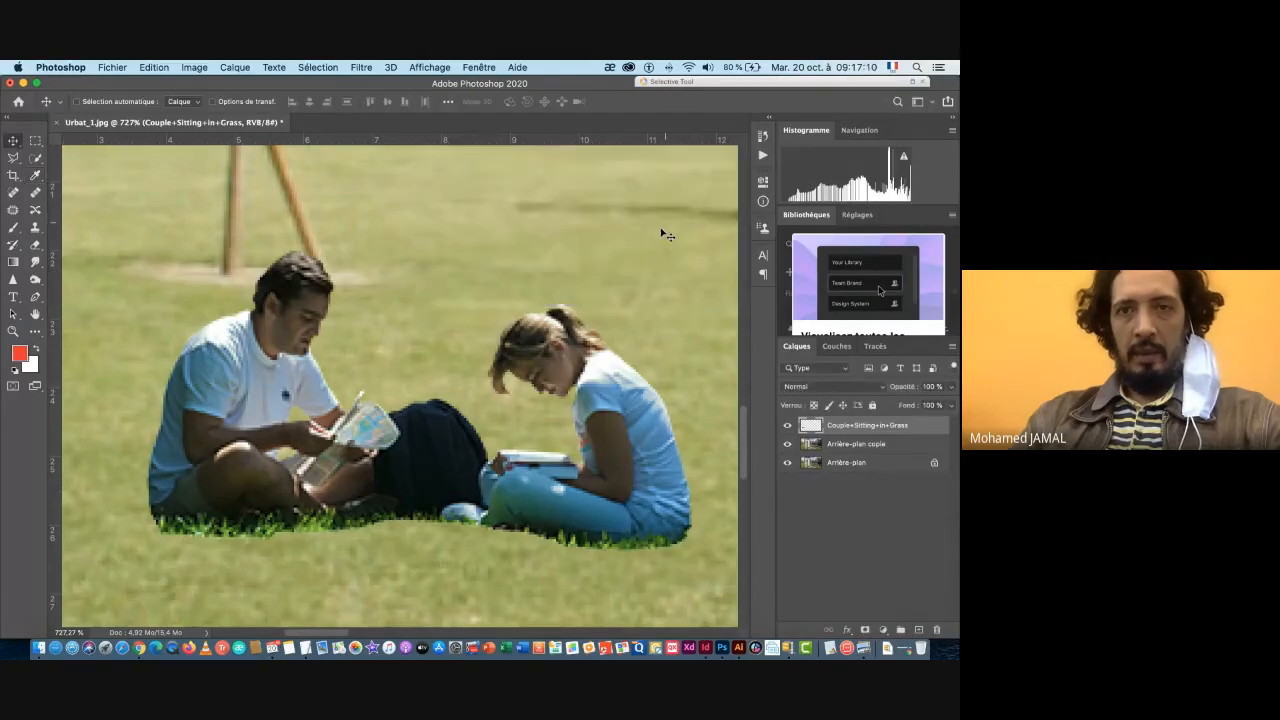
# - Make Arrière-plan copie the active layer, undo the last move and check the document's history
pyautogui.hotkey('alt', '[')
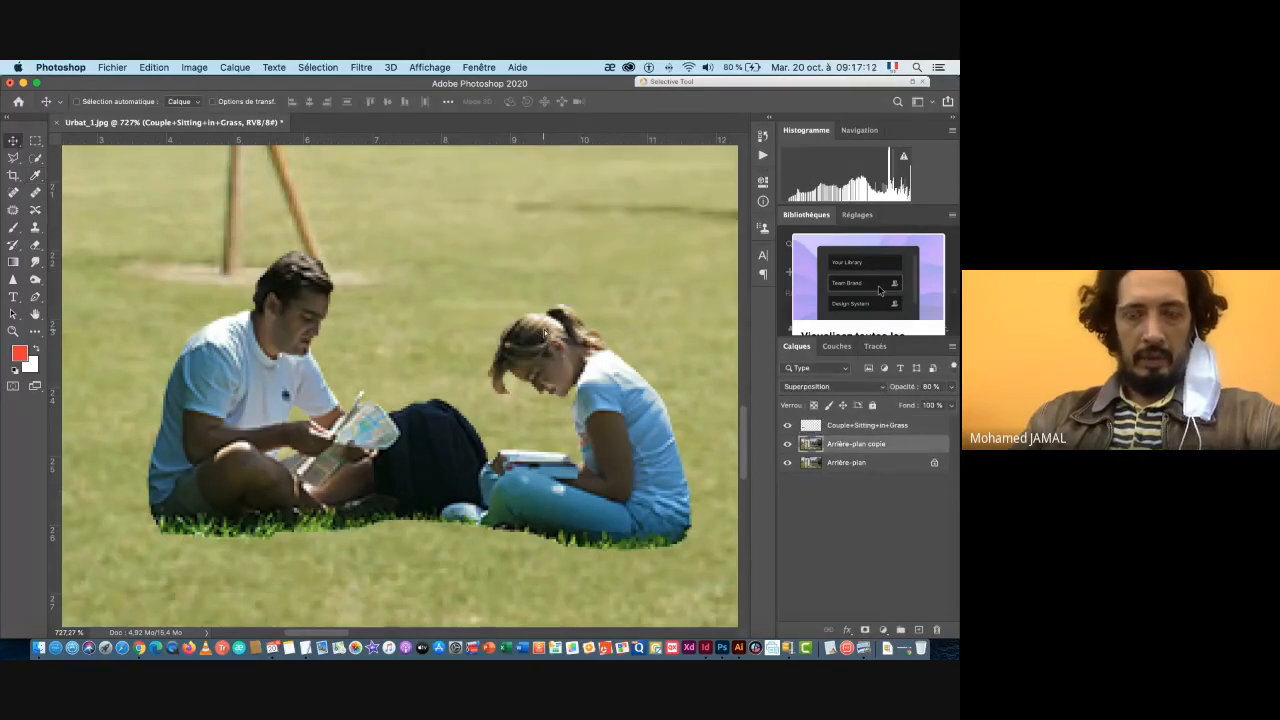
pyautogui.press('super+z')
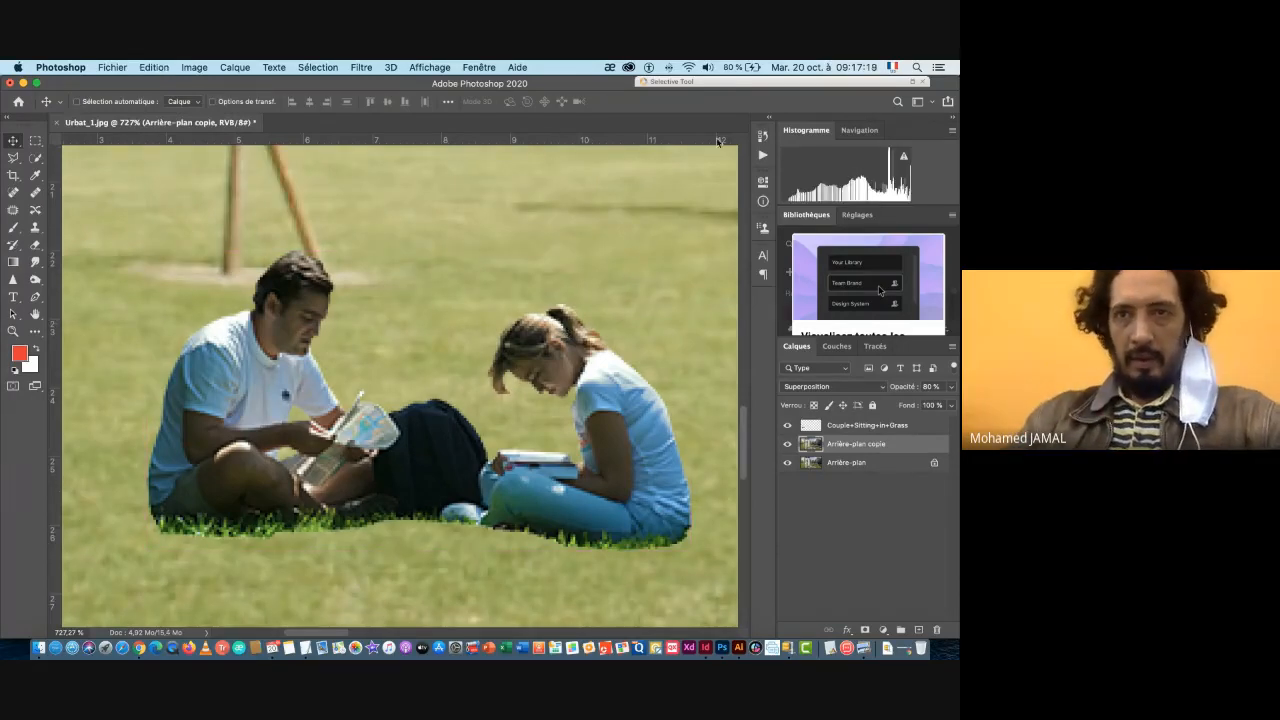
pyautogui.click(763, 137)
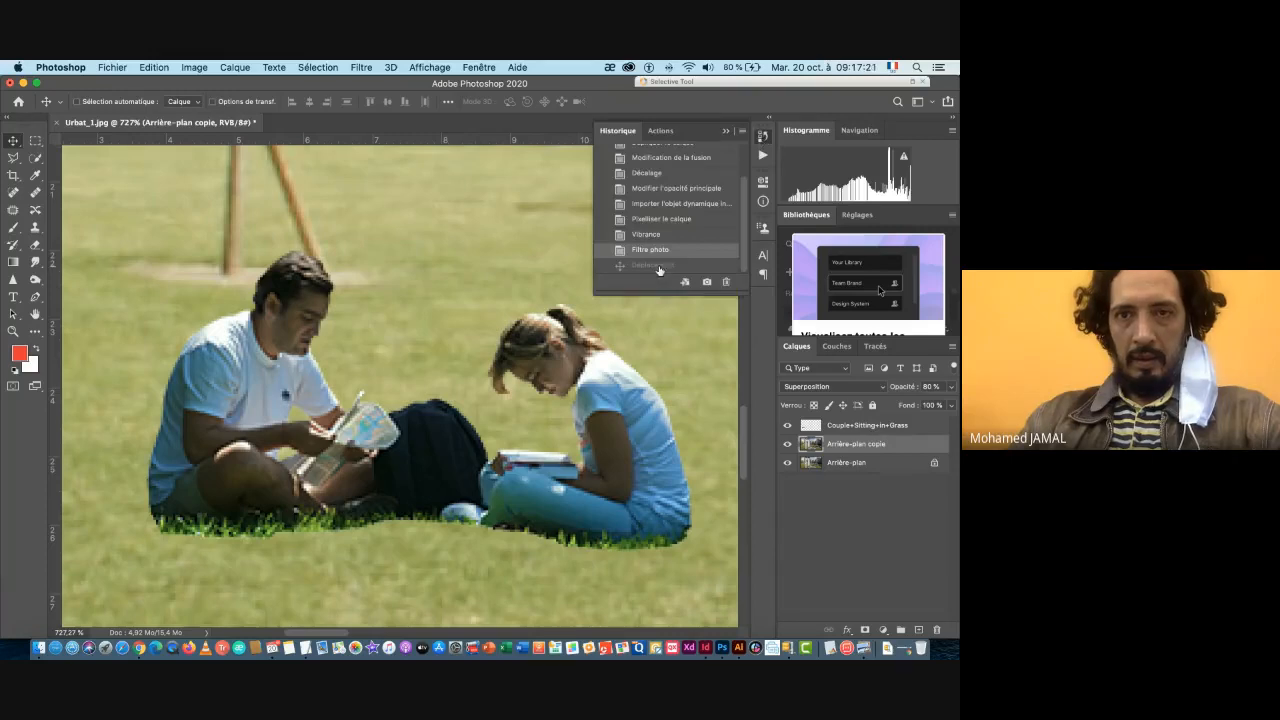
pyautogui.click(727, 133)
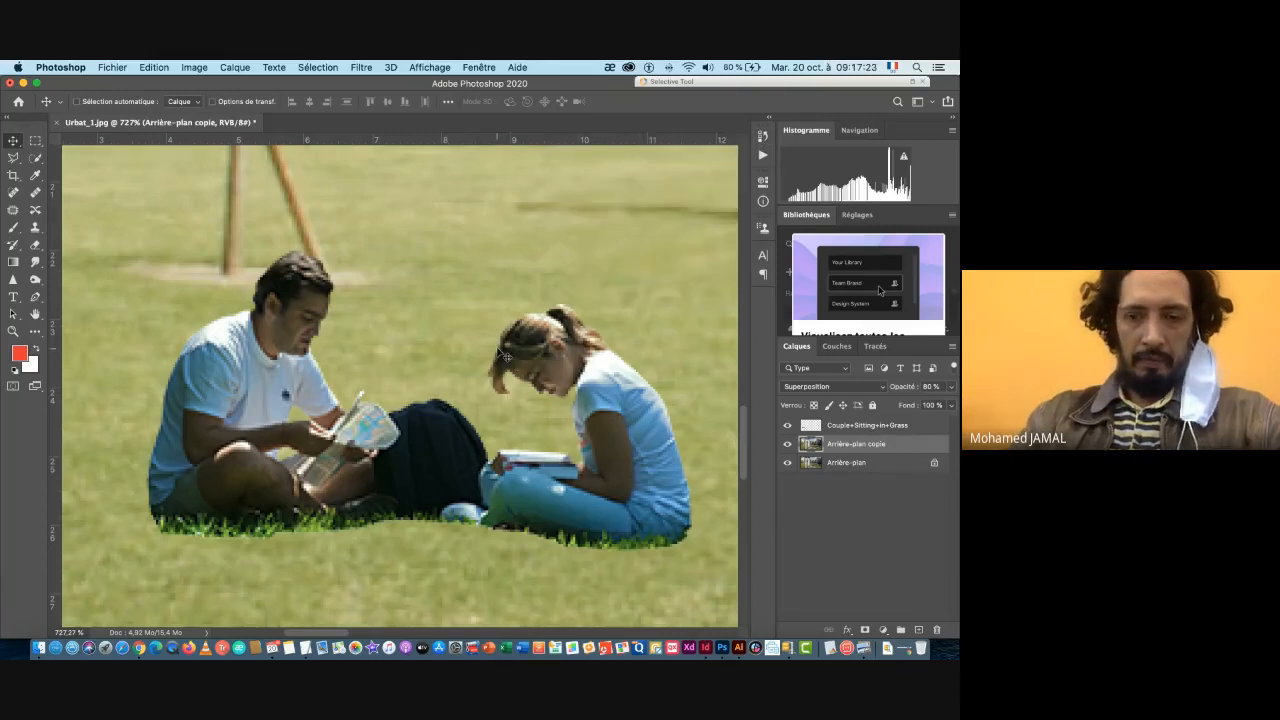
# - Examine how the seated couple blends into the lawn, first within the wider scene and again up close
pyautogui.press('super+minus')
pyautogui.press('super+minus')
pyautogui.press('super+minus')
pyautogui.press('super+minus')
pyautogui.press('super+minus')
pyautogui.press('super+minus')
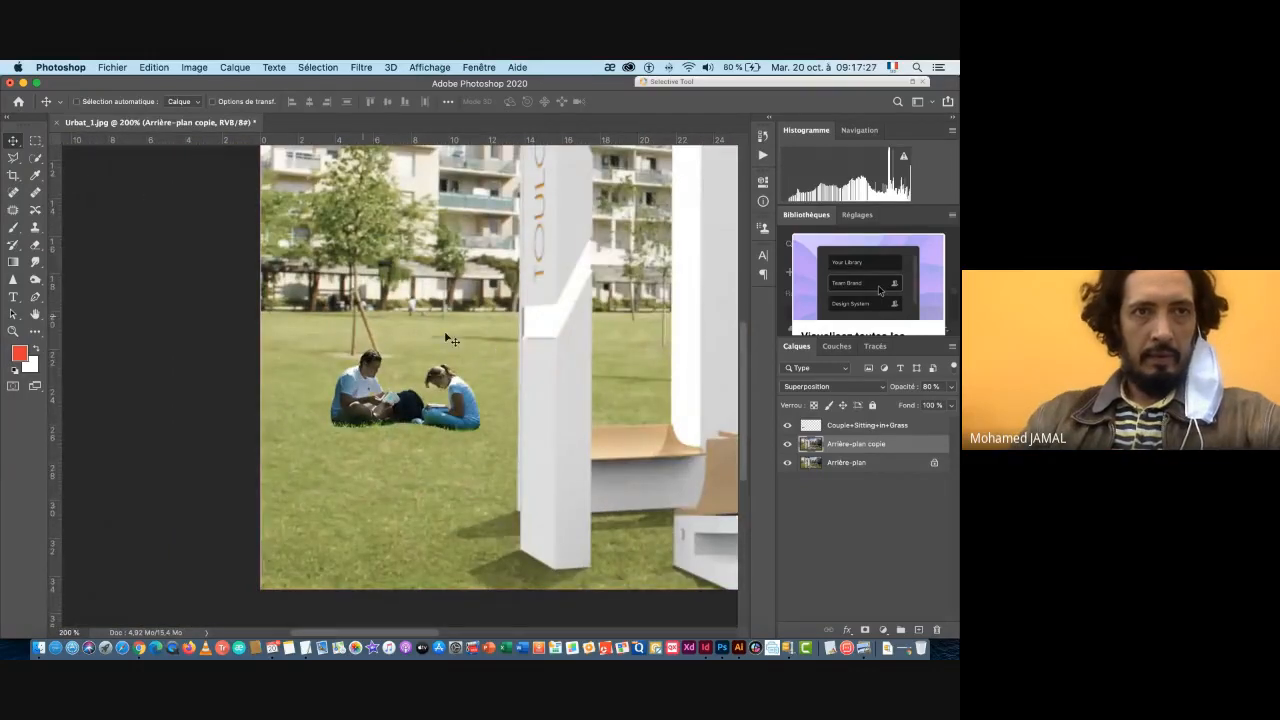
pyautogui.keyDown('super'); pyautogui.click(365, 450); pyautogui.keyUp('super')
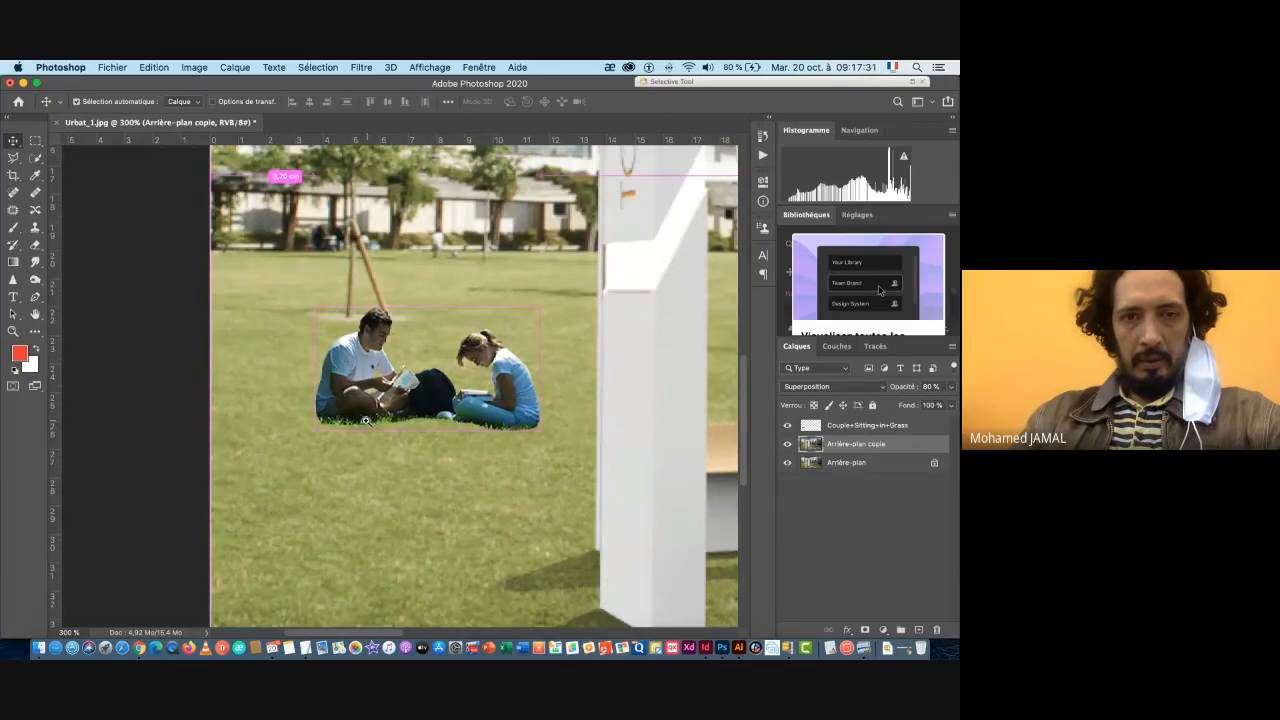
pyautogui.scroll(5, 361, 413)
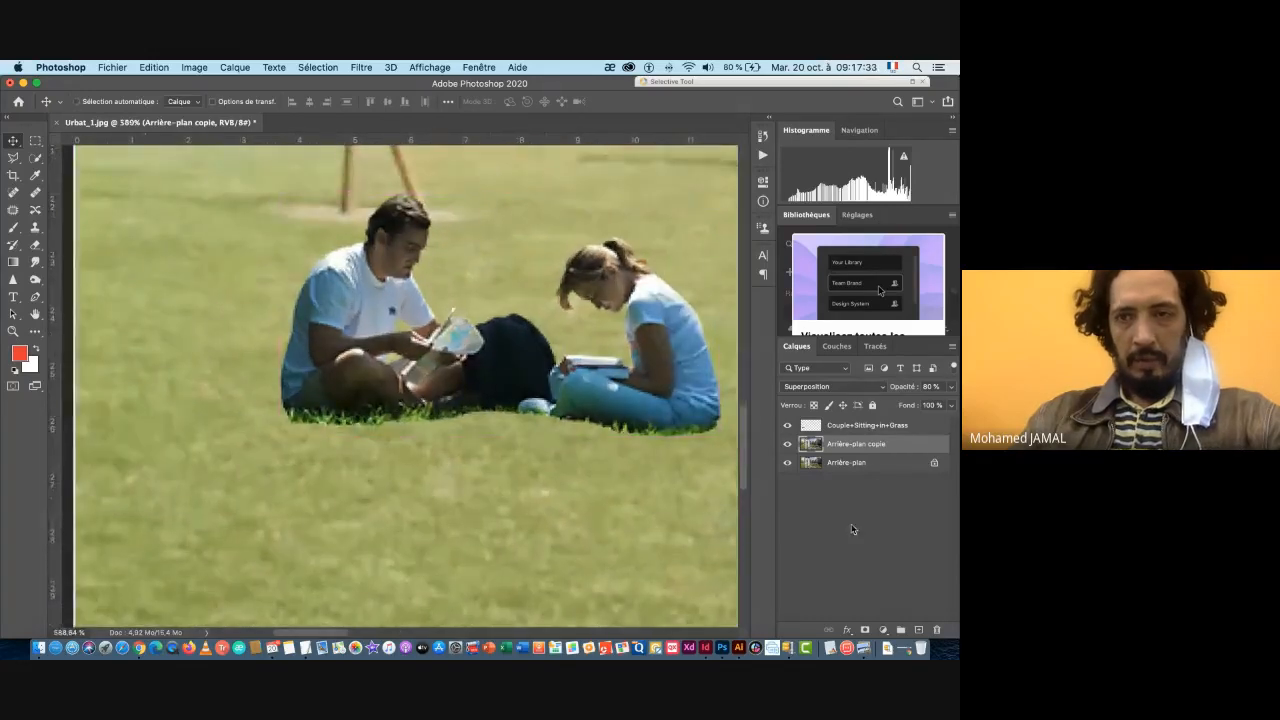
# - Add a layer mask to the Couple+Sitting+in+Grass layer and activate the Brush tool for painting in black on it
pyautogui.click(838, 427)
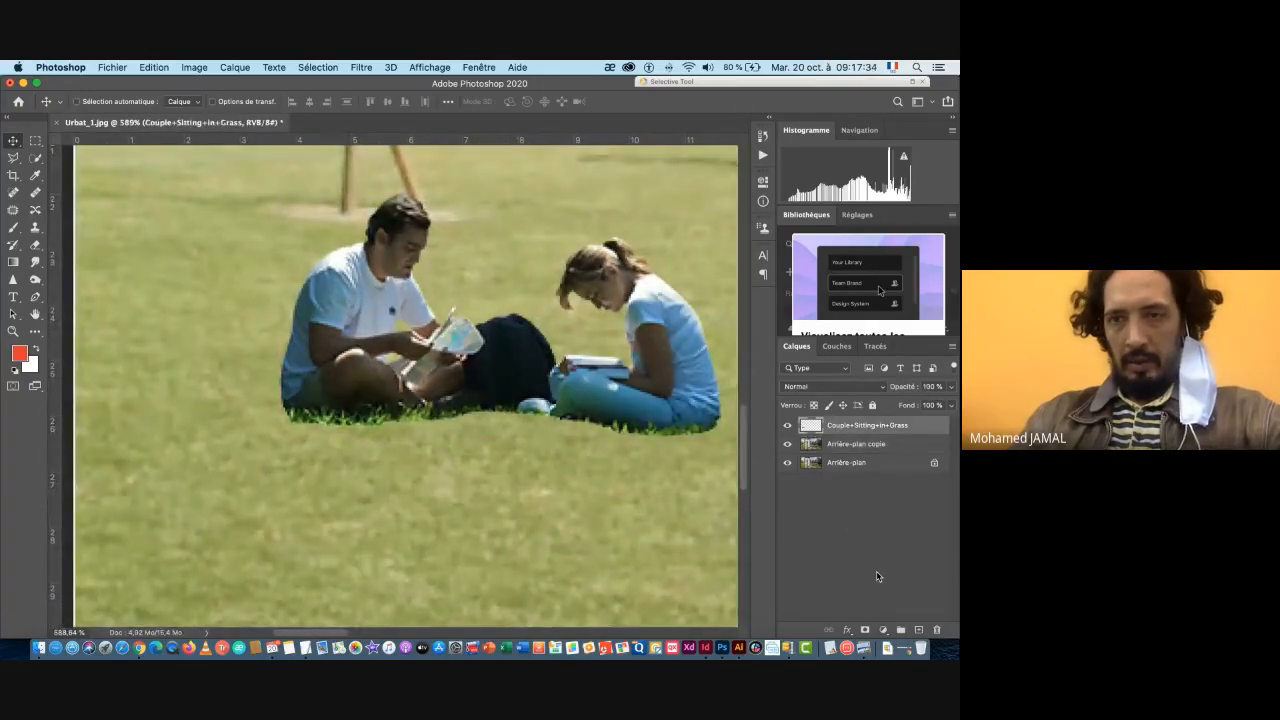
pyautogui.click(865, 630)
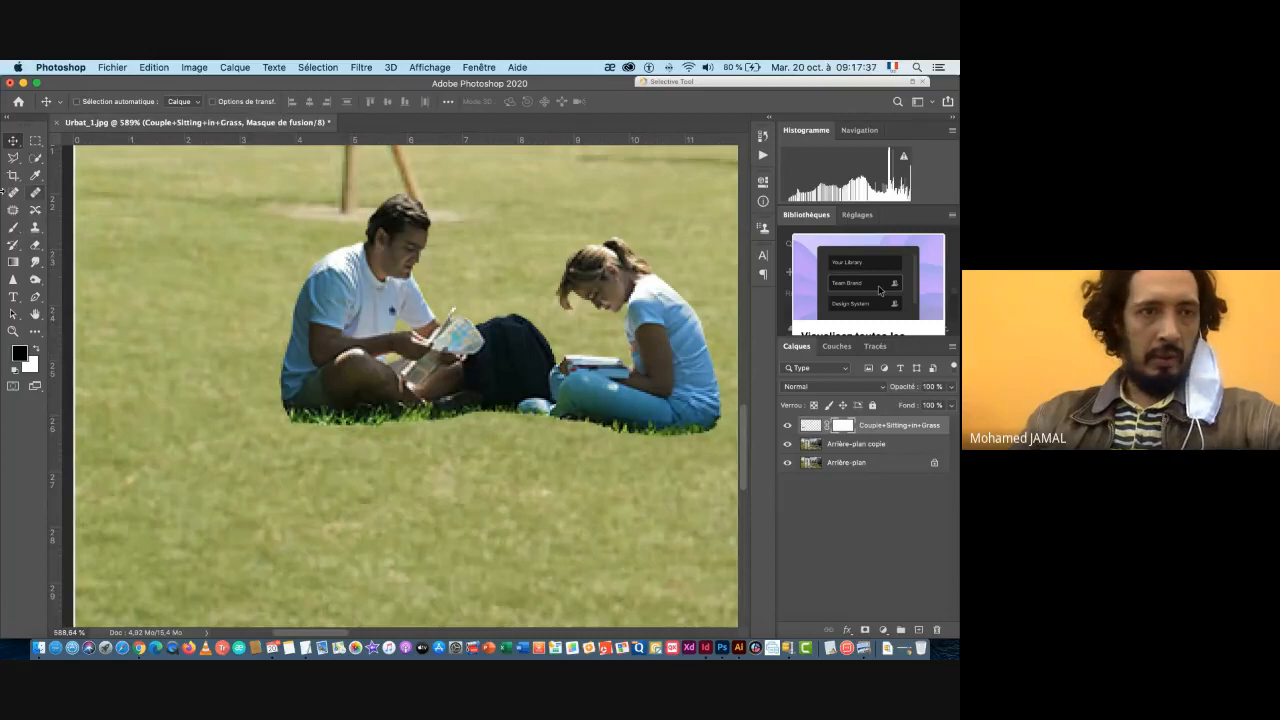
pyautogui.click(13, 228)
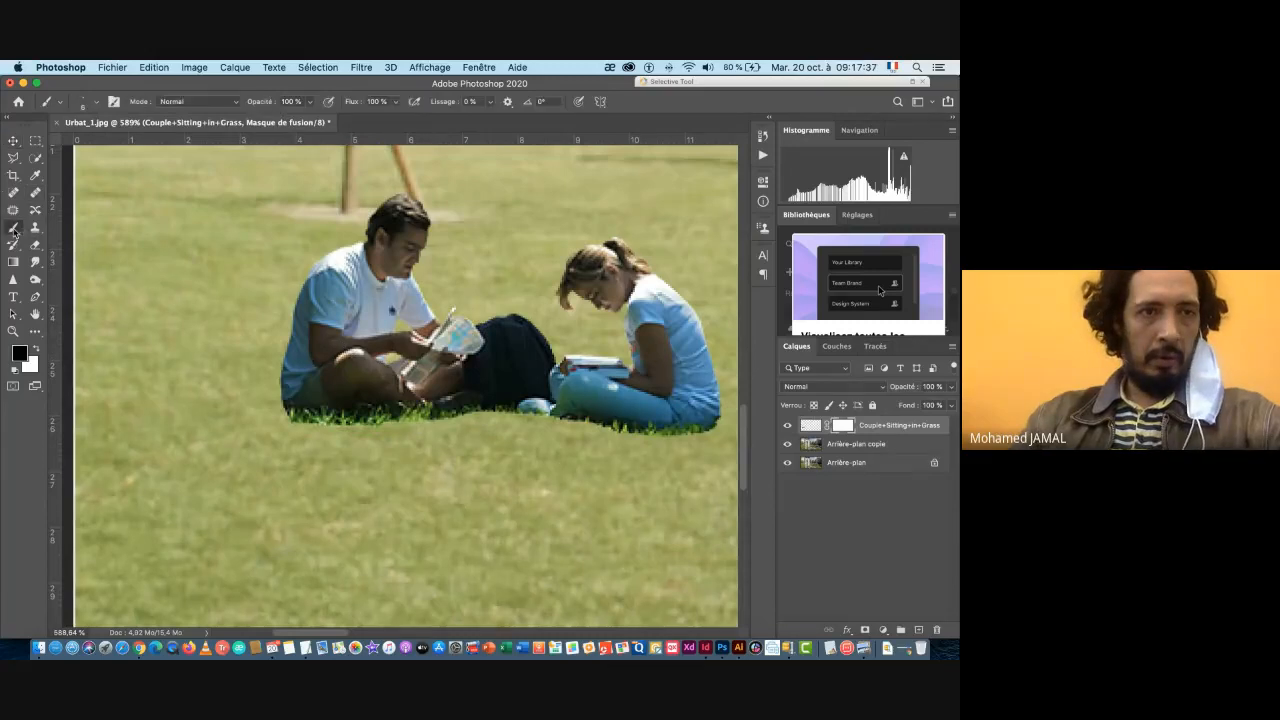
# - Choose the 8 px brush preset "KYLE – Crayon ultimate (dur)" from the Pinceaux à sec group
pyautogui.click(96, 103)
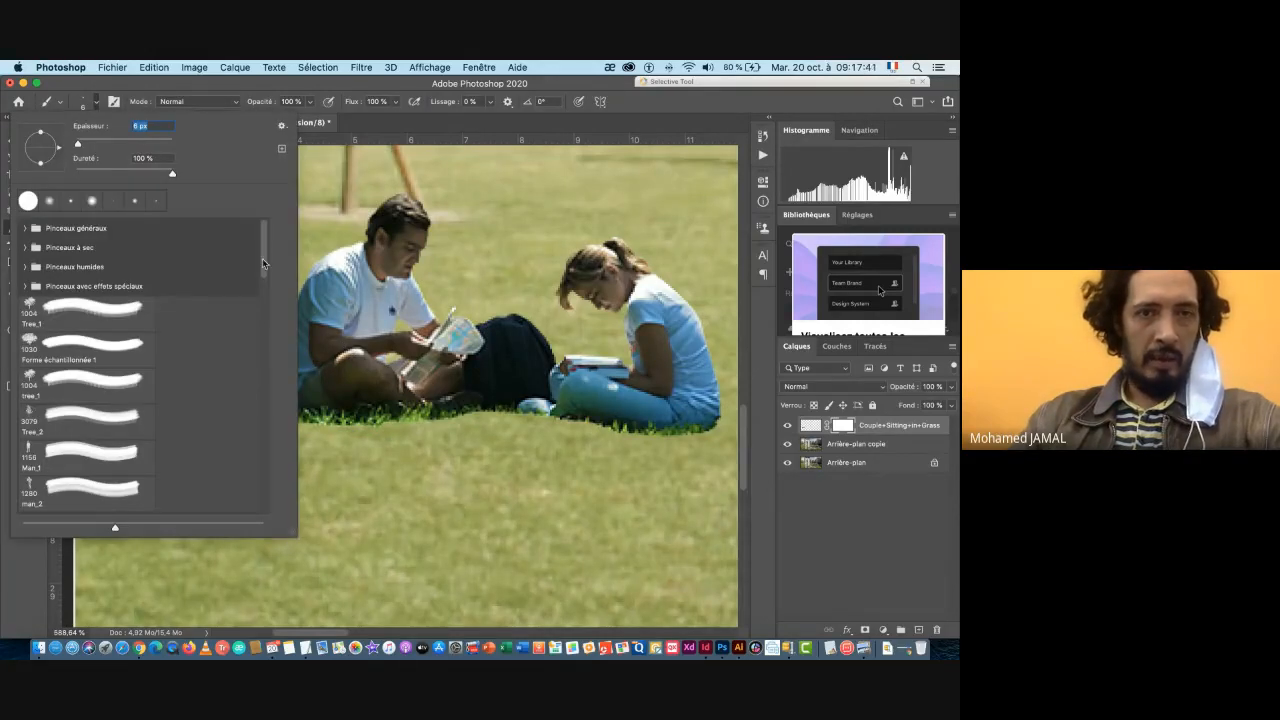
pyautogui.click(24, 230)
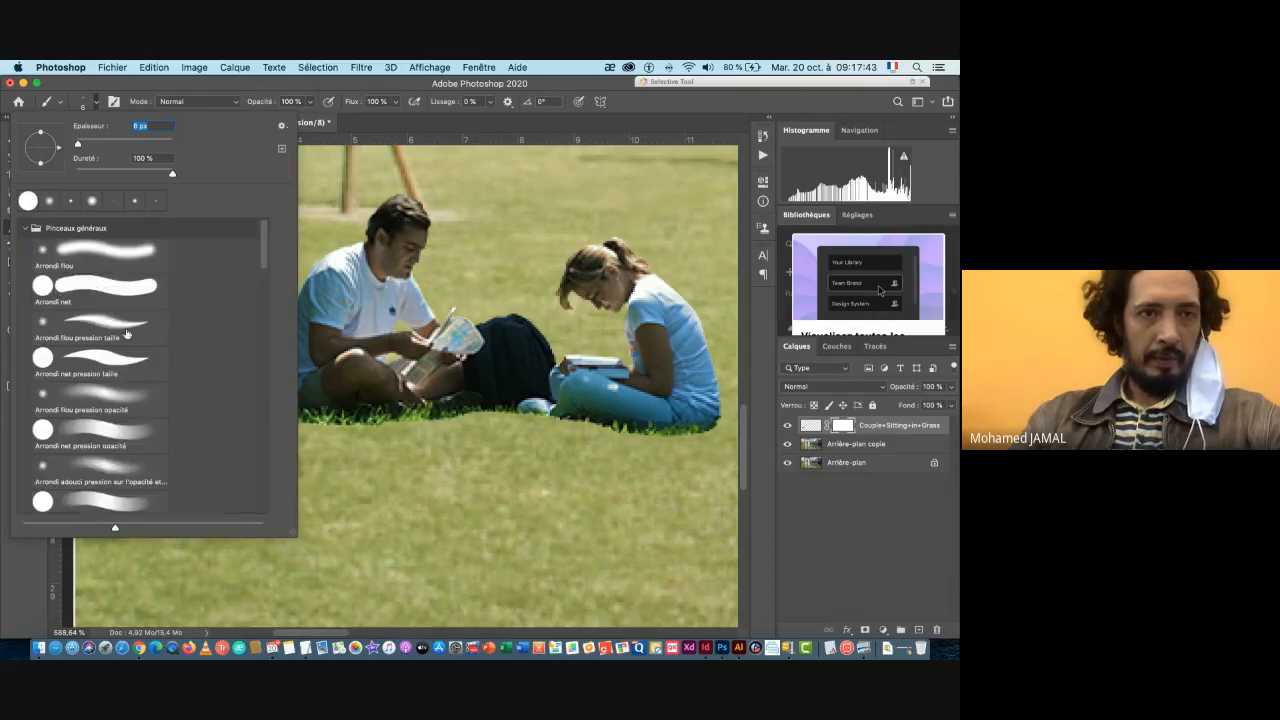
pyautogui.click(23, 229)
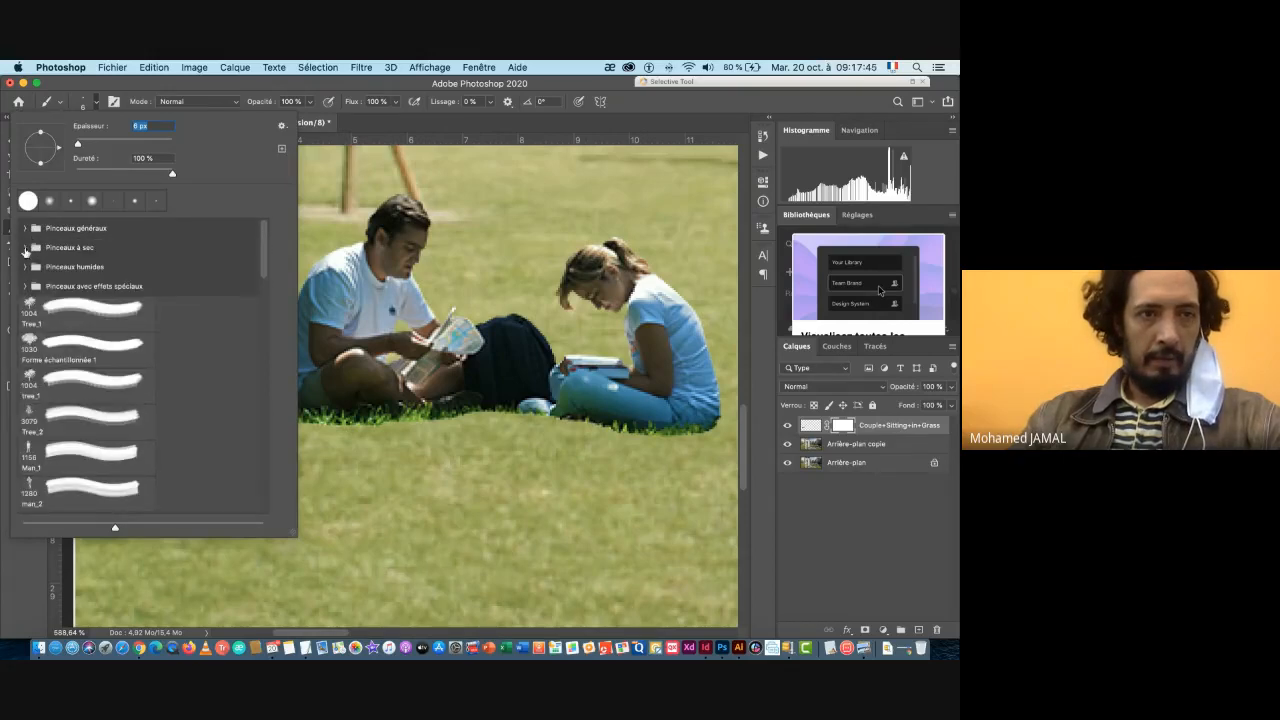
pyautogui.click(25, 248)
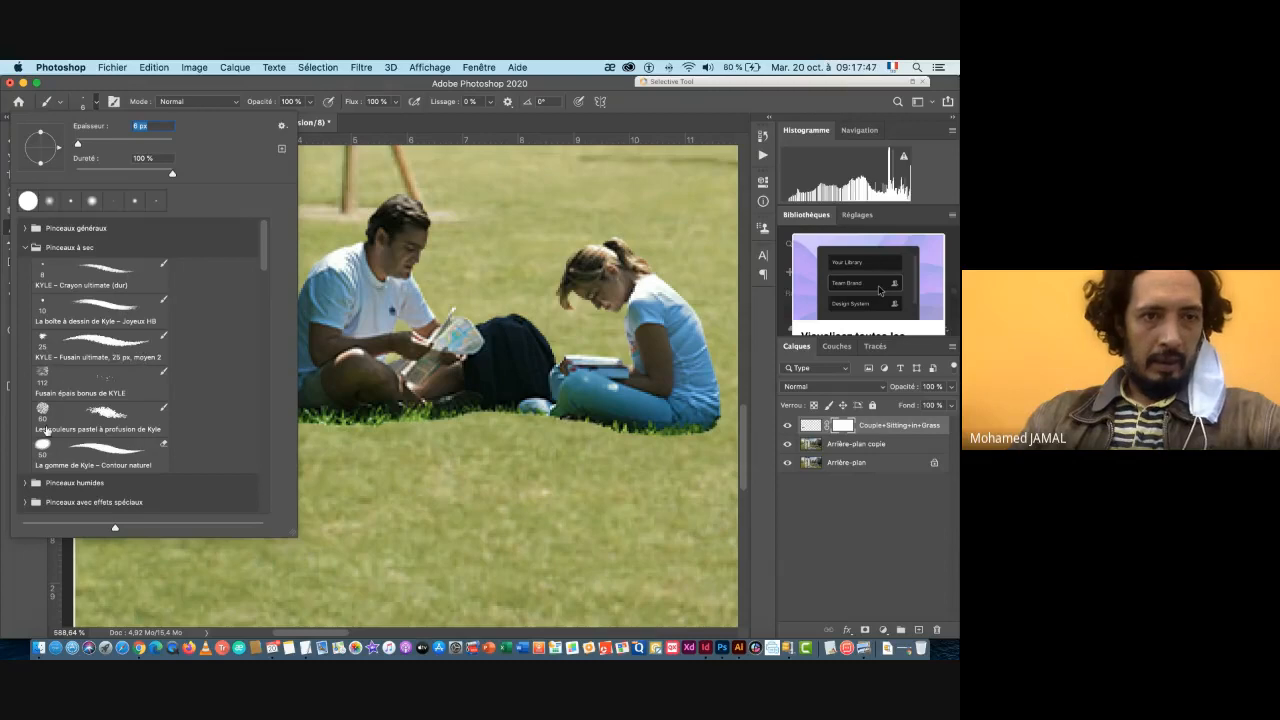
pyautogui.click(103, 266)
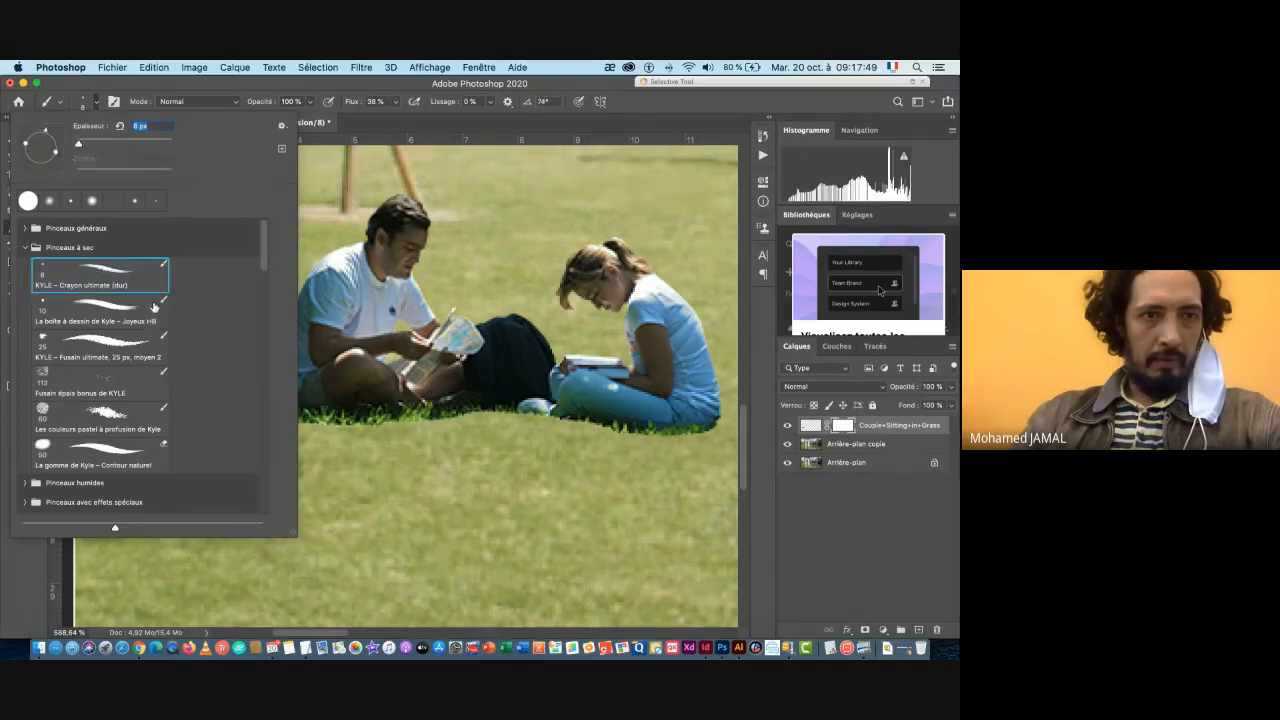
pyautogui.click(423, 150)
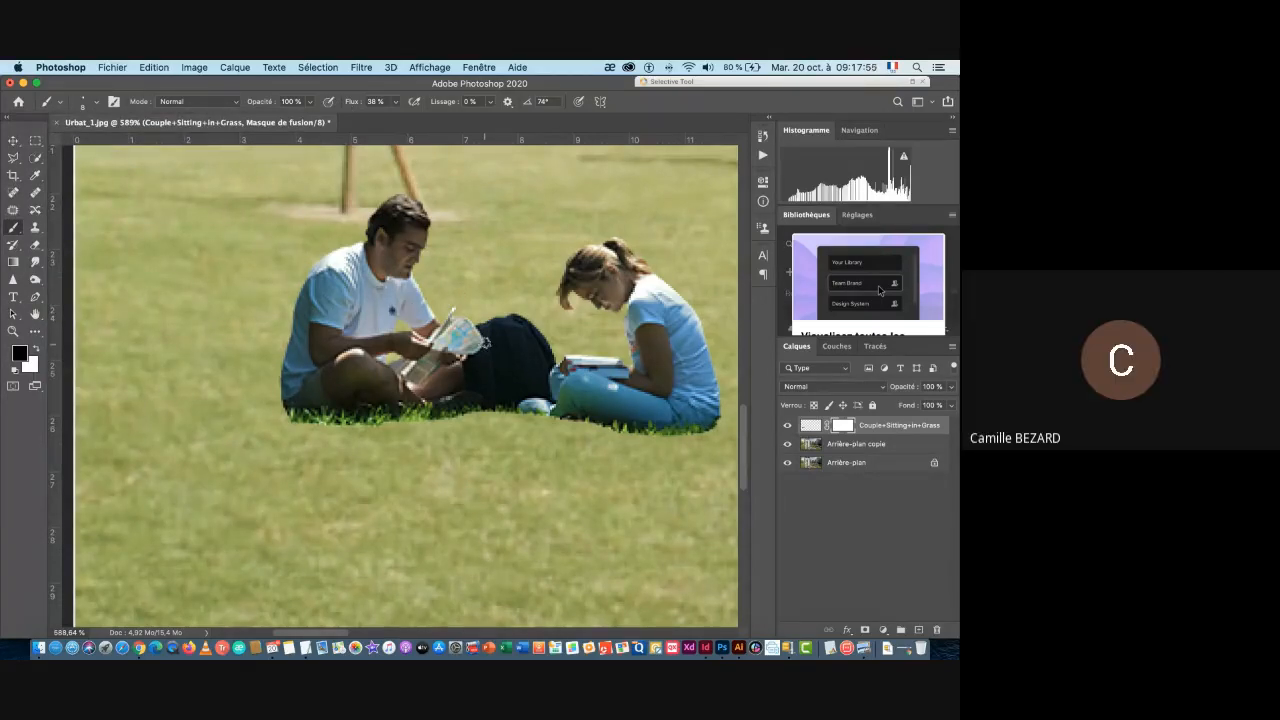
# - Switch to Chrome, identify the student speaking in the Meet call and mark that student Présent in the Fiche absence - 3AAI form
pyautogui.press('super+Tab')
pyautogui.click(309, 343)
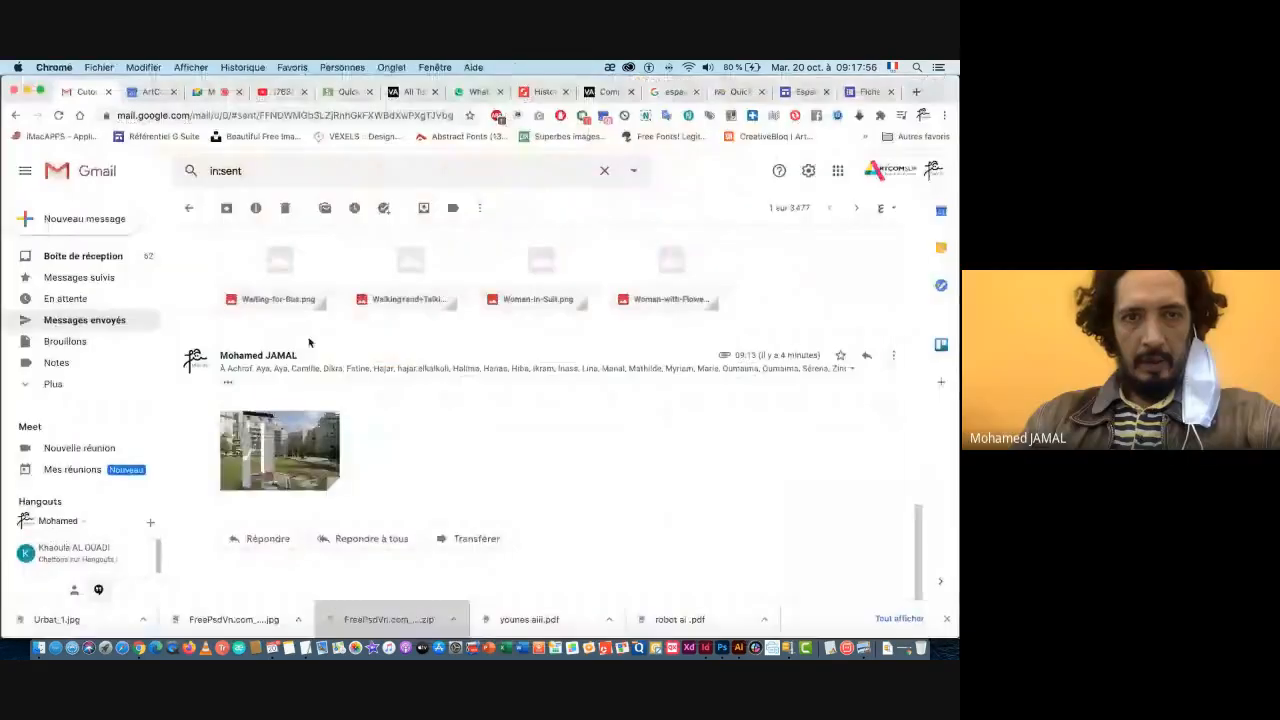
pyautogui.click(210, 91)
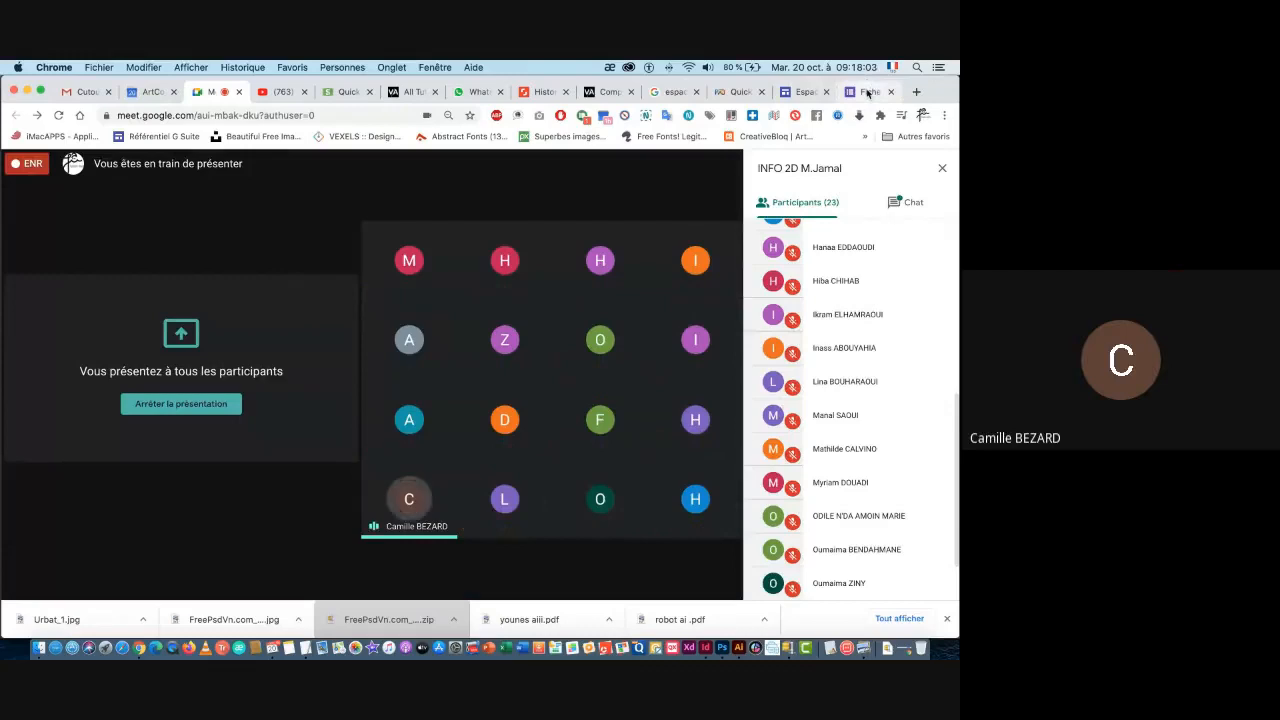
pyautogui.press('super+9')
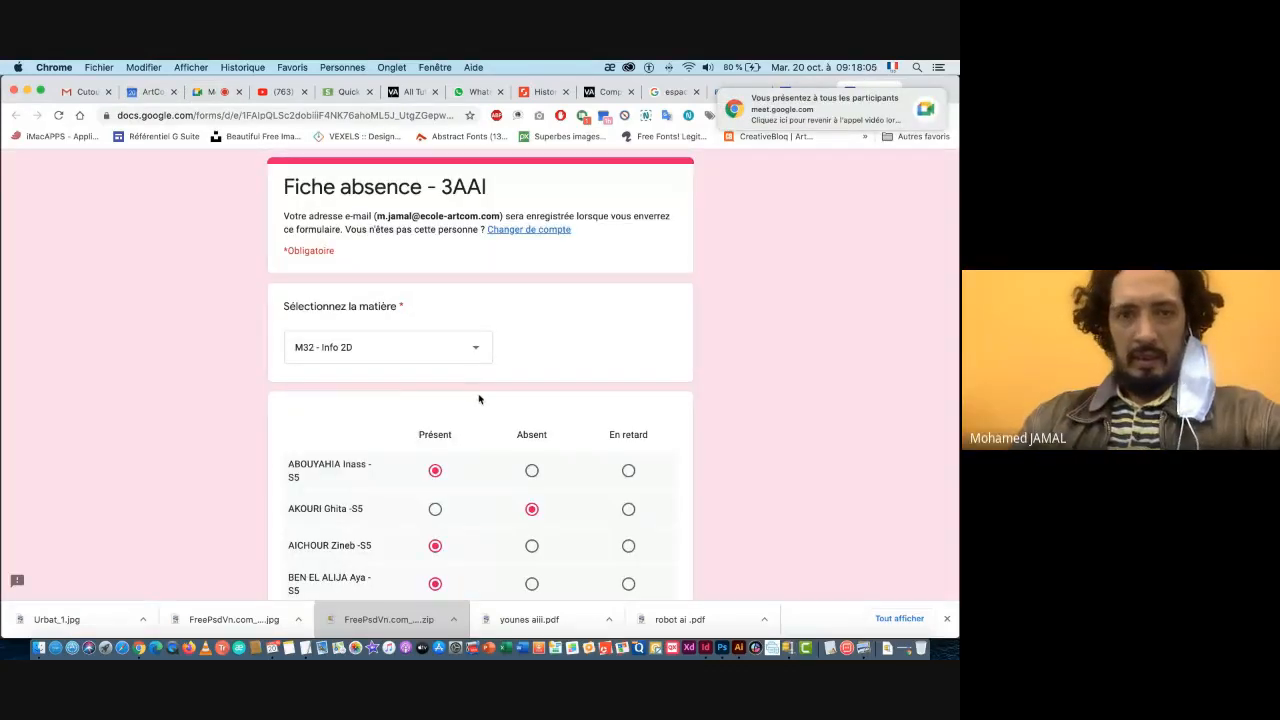
pyautogui.scroll(-5, 478, 399)
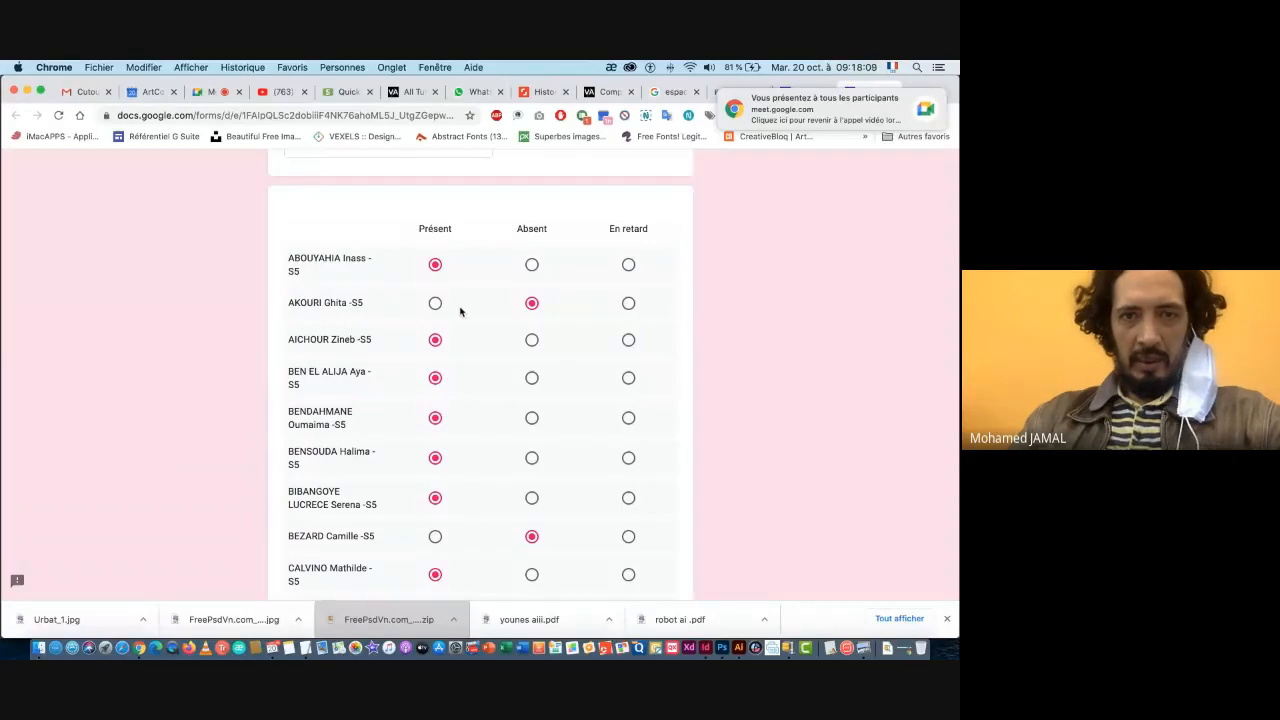
pyautogui.scroll(-3, 461, 375)
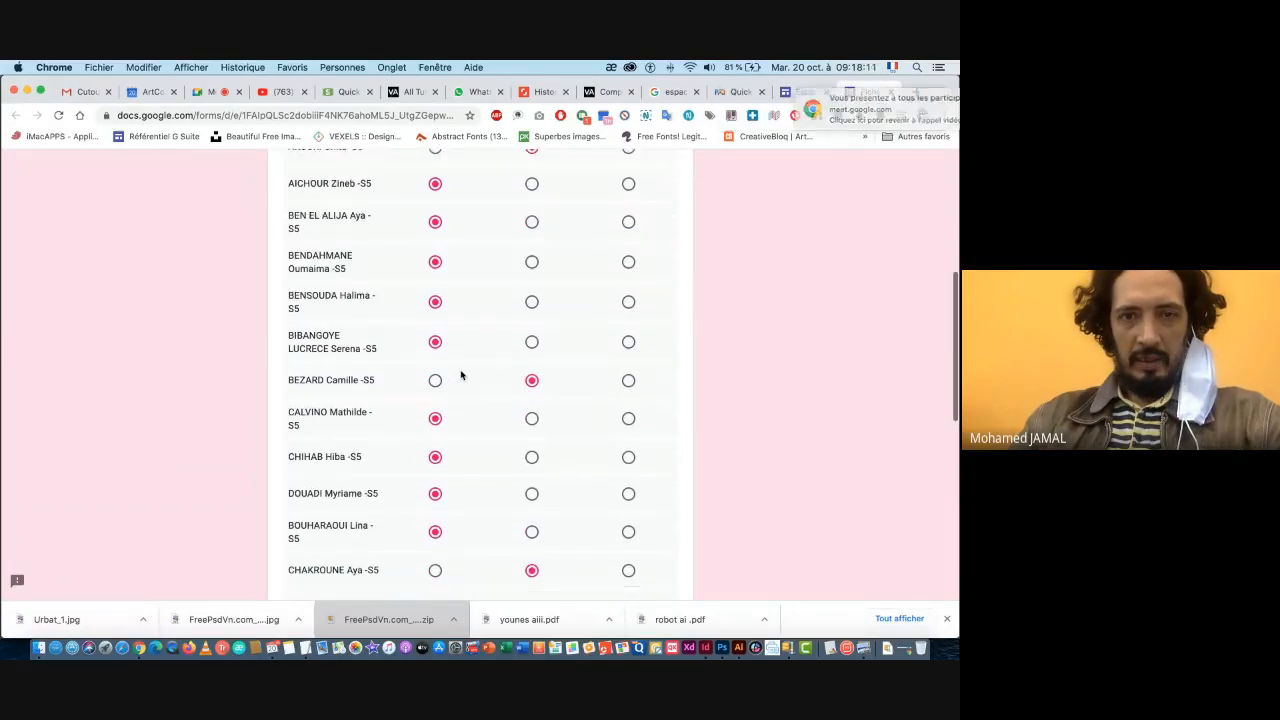
pyautogui.click(435, 365)
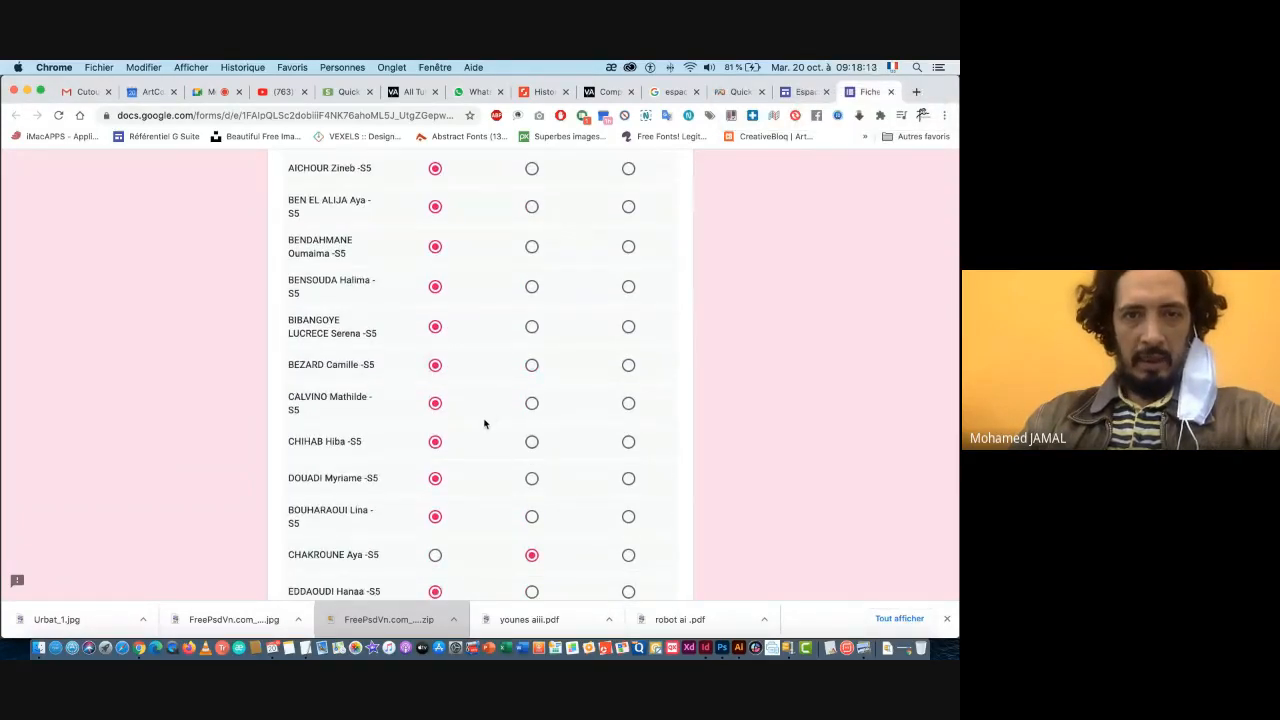
pyautogui.scroll(-4, 484, 422)
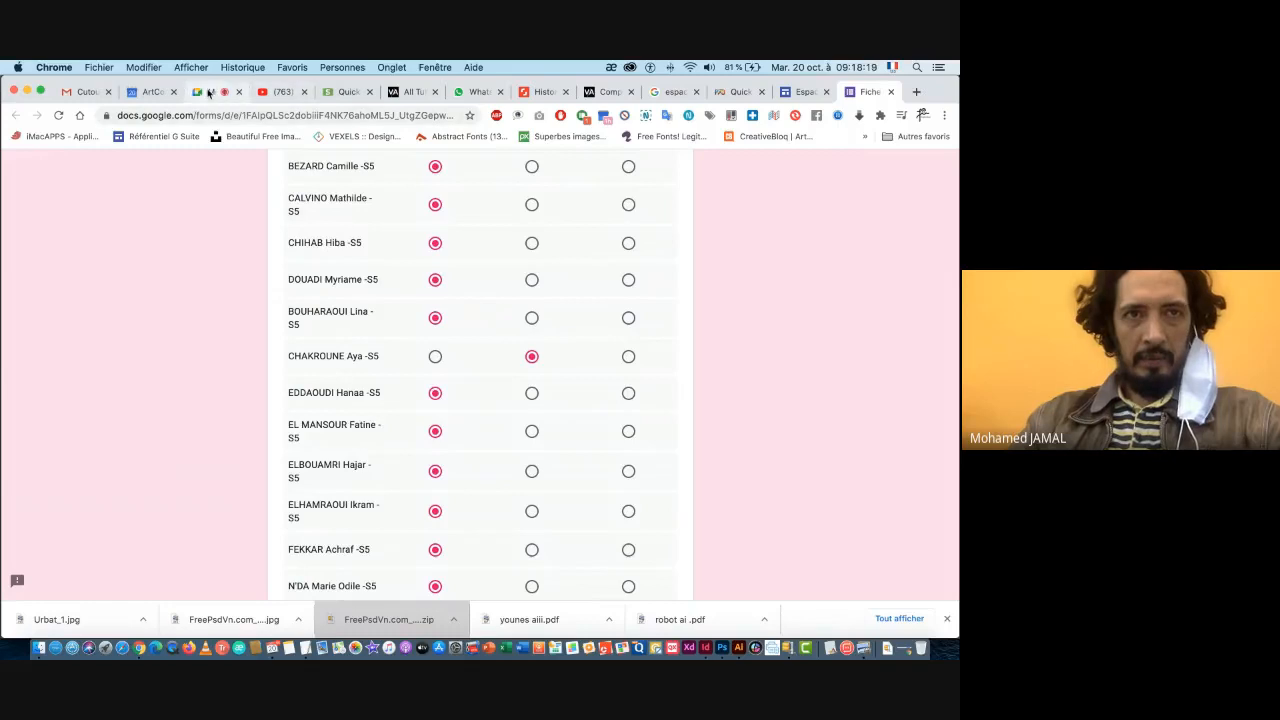
# - Check the Meet call's participant list and chat messages against the students marked absent in the attendance form
pyautogui.click(208, 93)
pyautogui.scroll(-3, 886, 396)
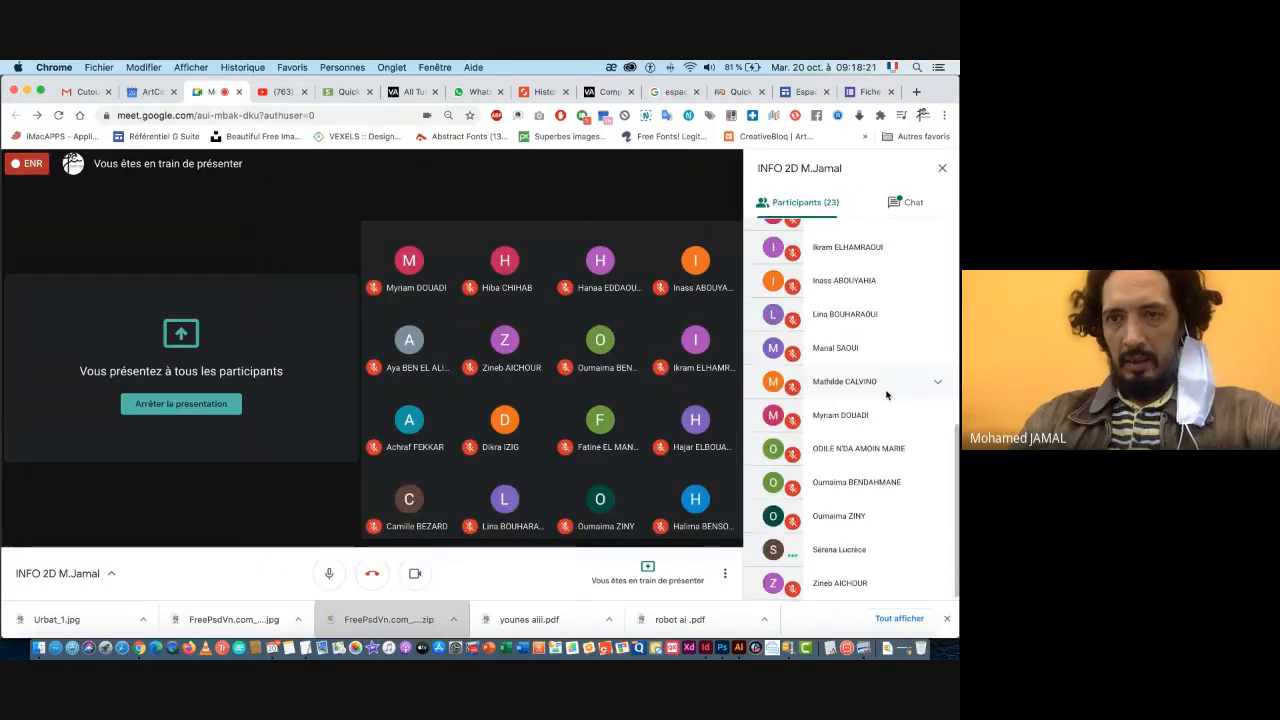
pyautogui.scroll(5, 886, 396)
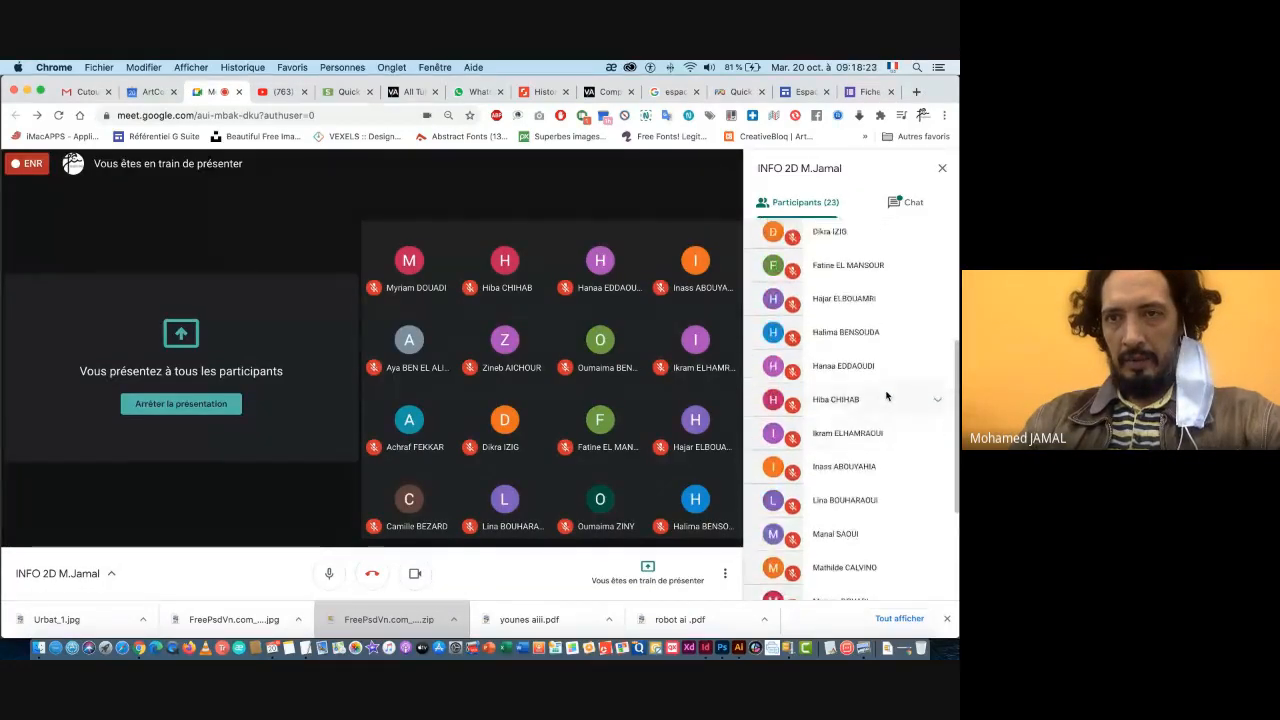
pyautogui.scroll(3, 886, 396)
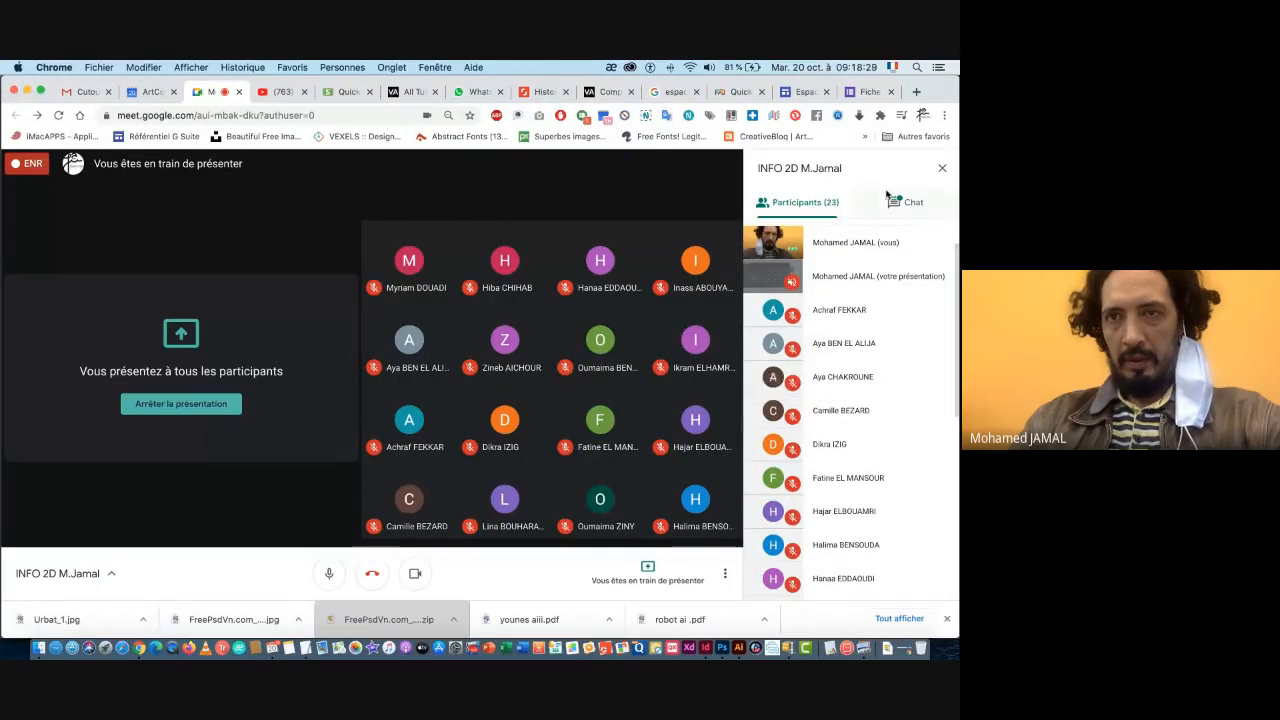
pyautogui.press('ctrl+super+c')
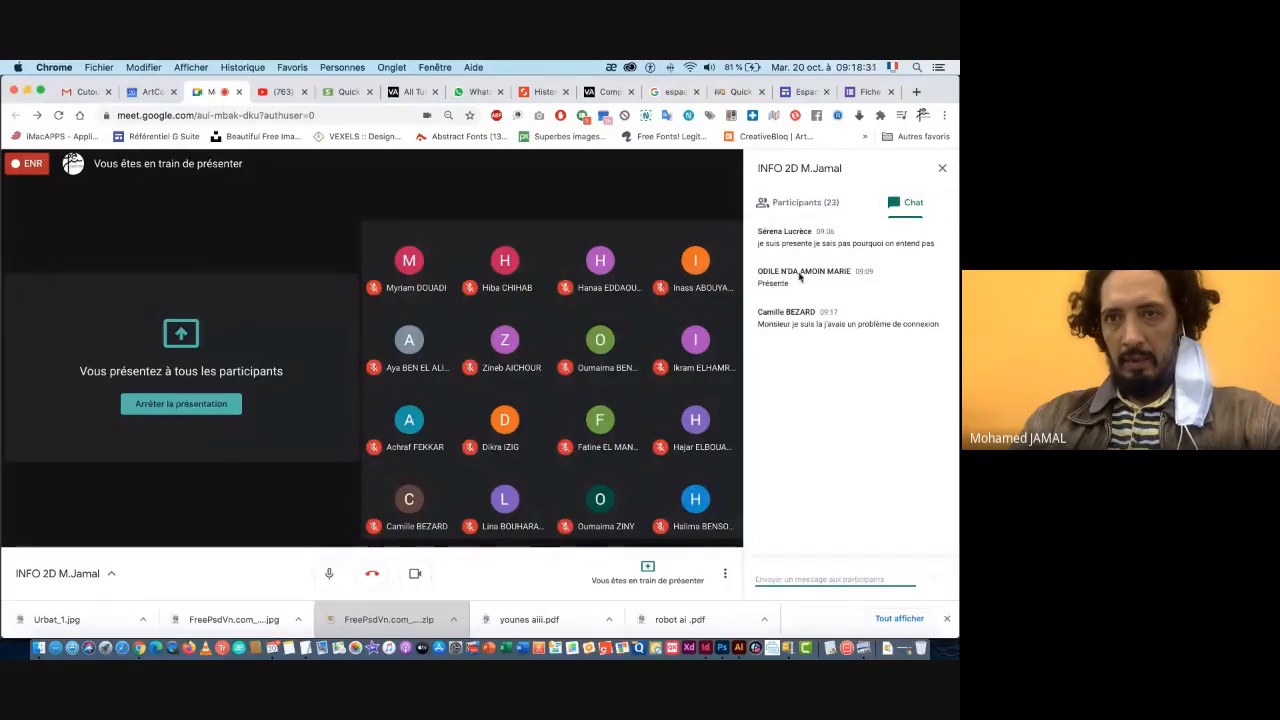
pyautogui.click(805, 202)
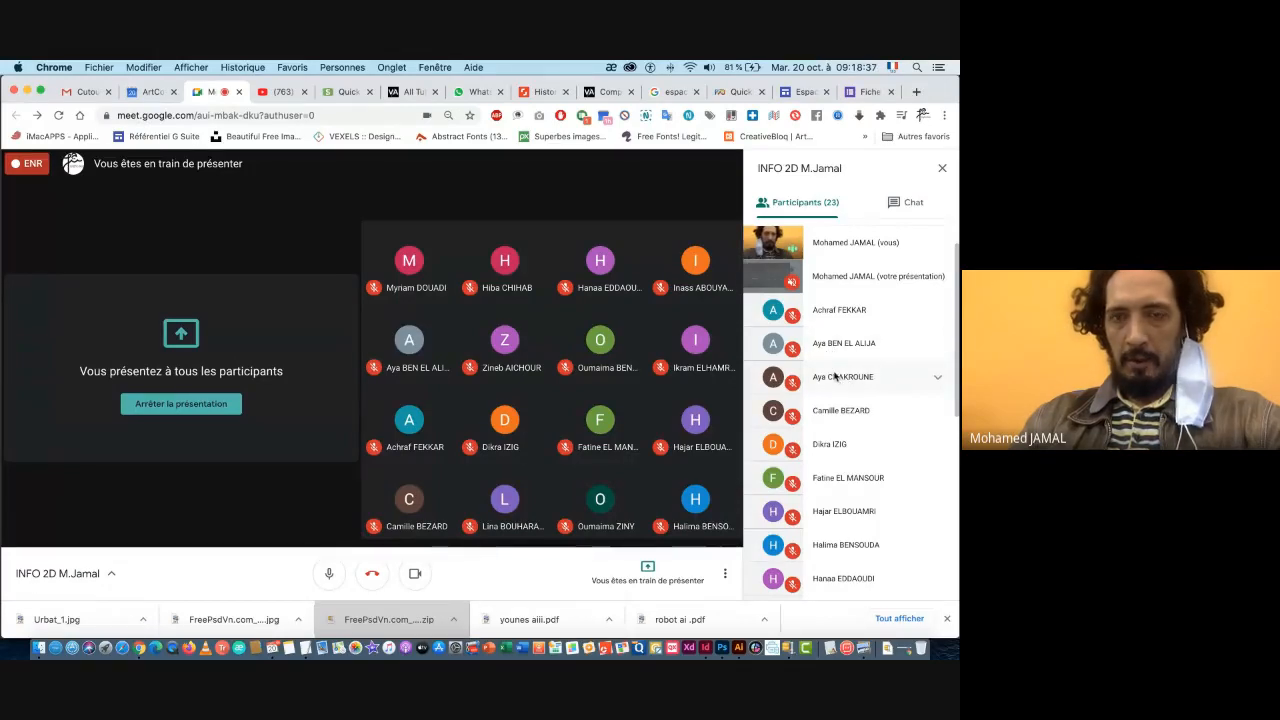
pyautogui.click(809, 91)
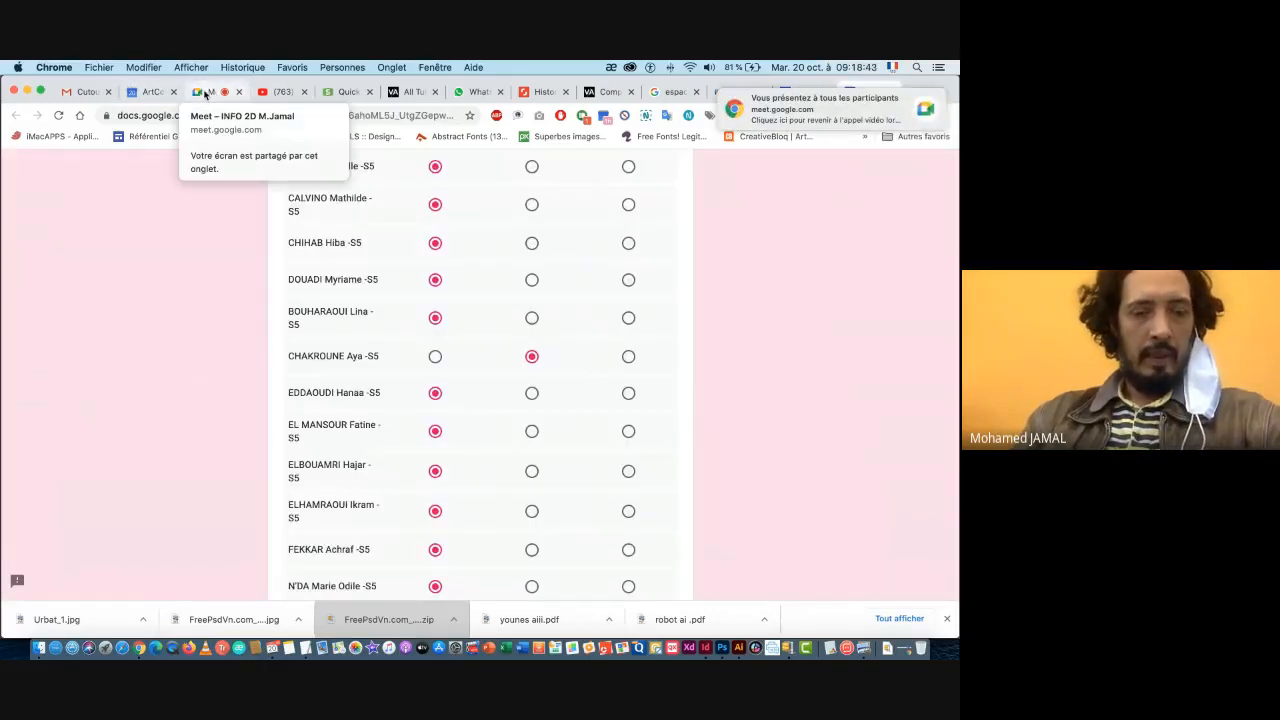
pyautogui.click(206, 94)
# - Switch back to Photoshop and mask out the bright green grass fringe beneath the seated man and the edge of the dark bag
pyautogui.press('super+Tab')
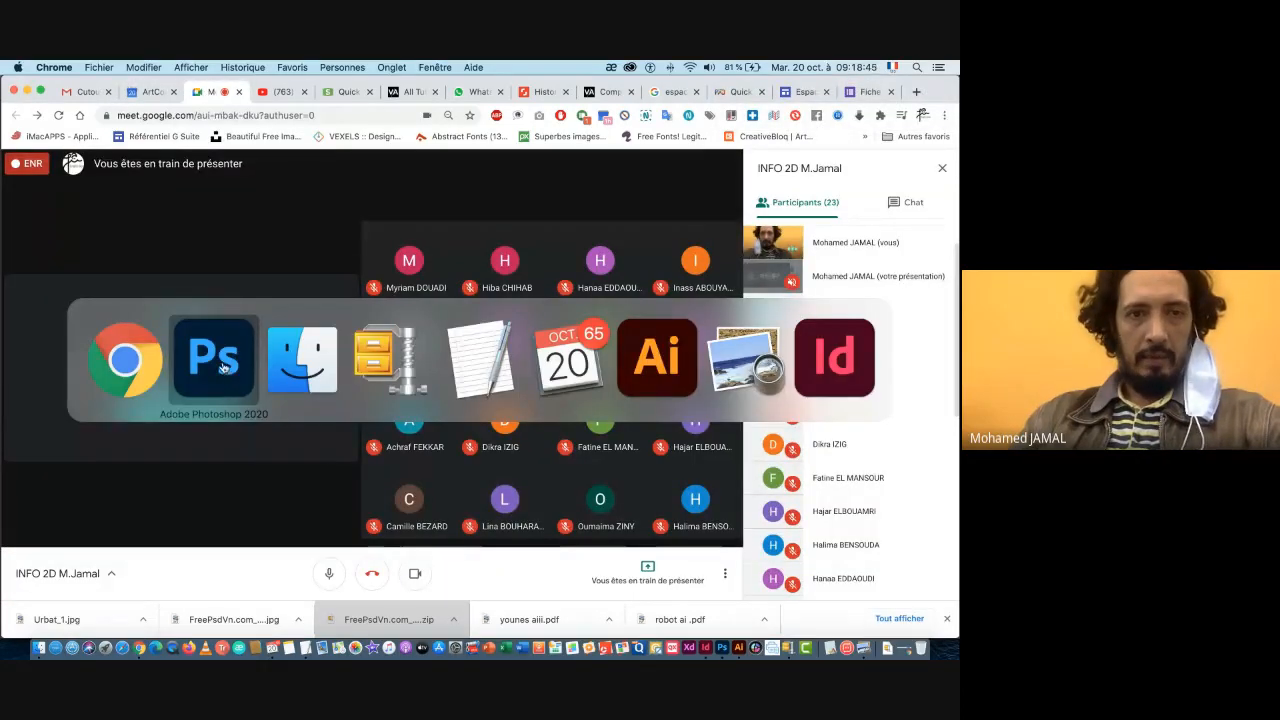
pyautogui.press('super+space')
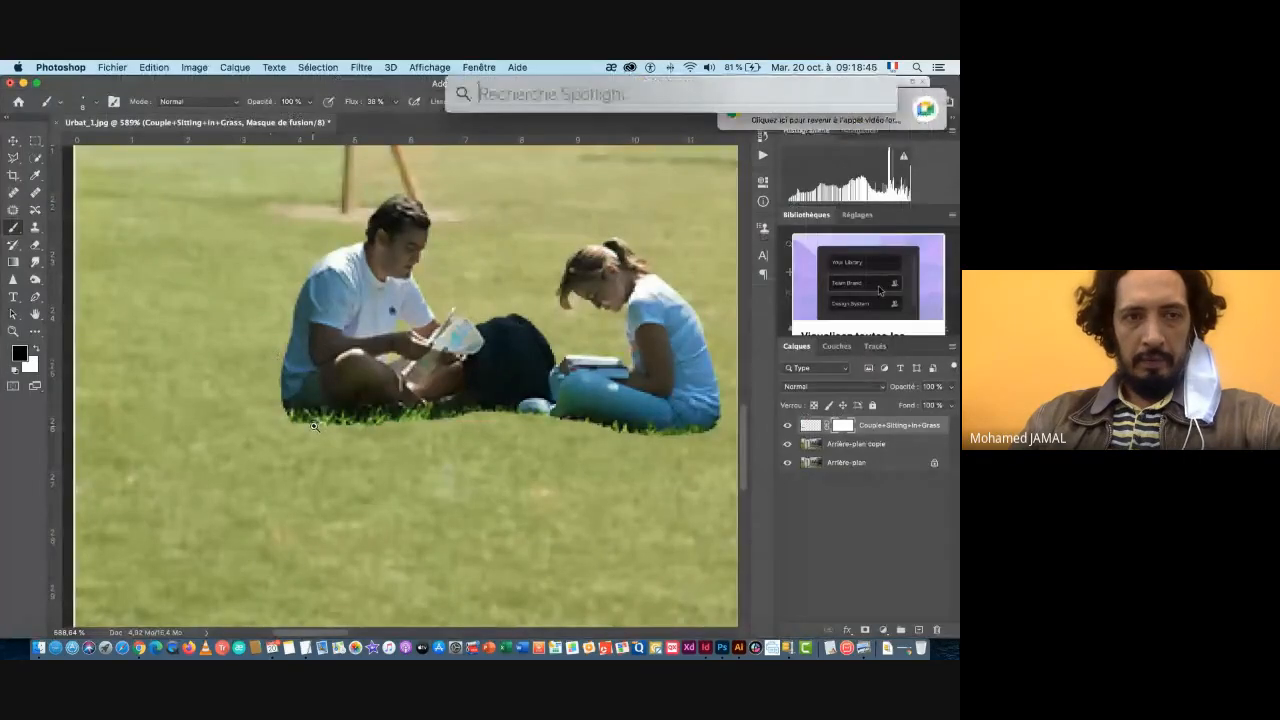
pyautogui.click(359, 424)
pyautogui.click(359, 424)
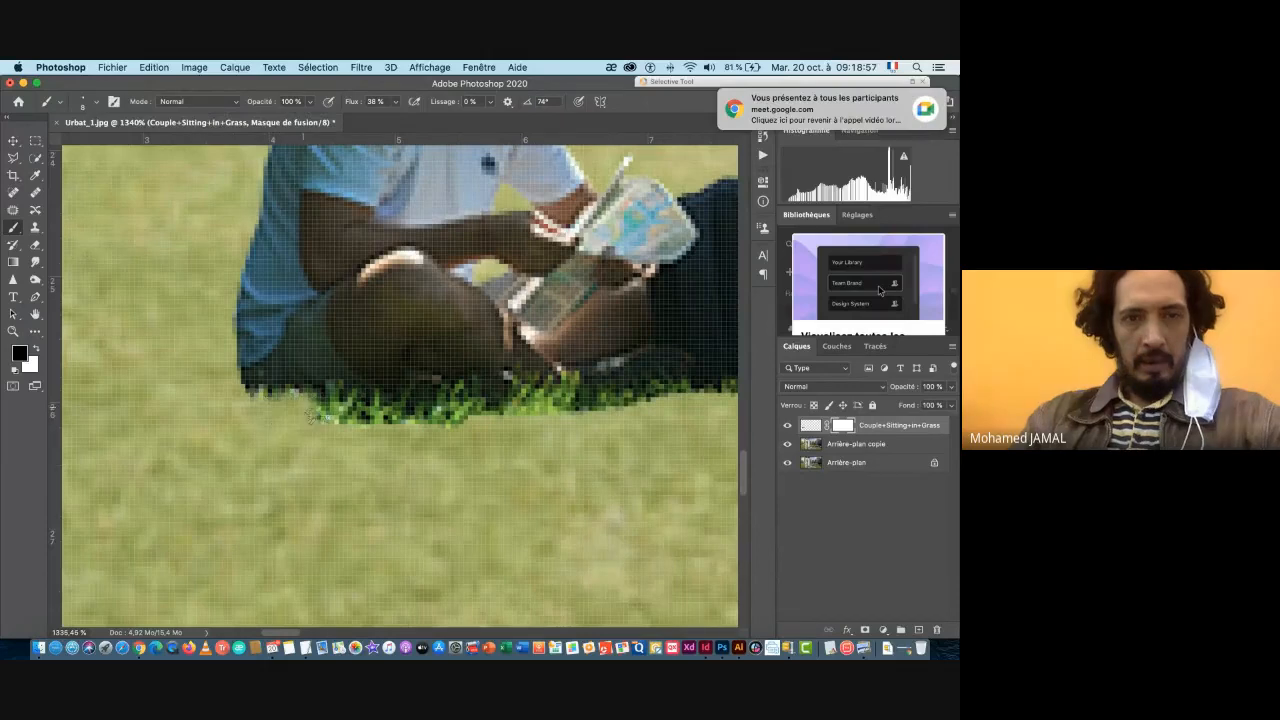
pyautogui.moveTo(317, 415)
pyautogui.mouseDown()
pyautogui.moveTo(365, 405)
pyautogui.moveTo(378, 437)
pyautogui.moveTo(389, 418)
pyautogui.moveTo(341, 405)
pyautogui.moveTo(326, 422)
pyautogui.moveTo(356, 447)
pyautogui.moveTo(378, 428)
pyautogui.moveTo(408, 434)
pyautogui.moveTo(401, 422)
pyautogui.moveTo(422, 402)
pyautogui.moveTo(455, 412)
pyautogui.mouseUp()
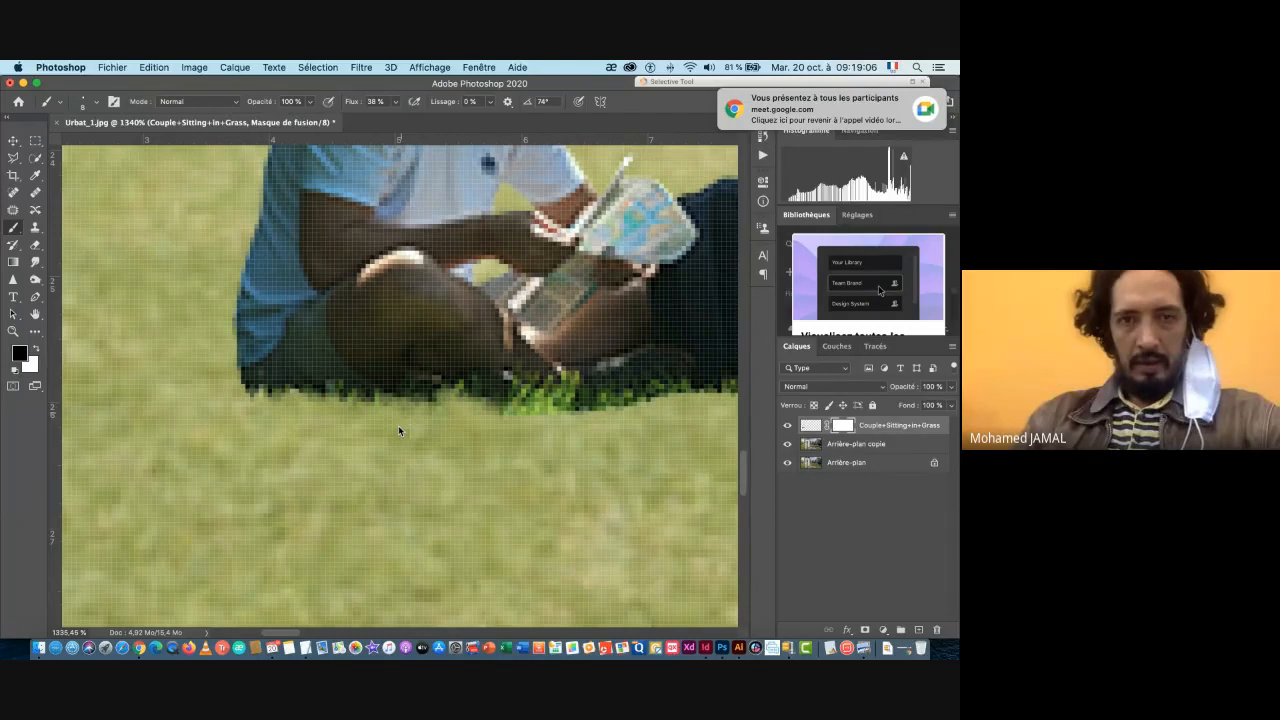
pyautogui.moveTo(520, 428)
pyautogui.mouseDown()
pyautogui.moveTo(525, 412)
pyautogui.moveTo(559, 408)
pyautogui.moveTo(618, 427)
pyautogui.moveTo(577, 403)
pyautogui.mouseUp()
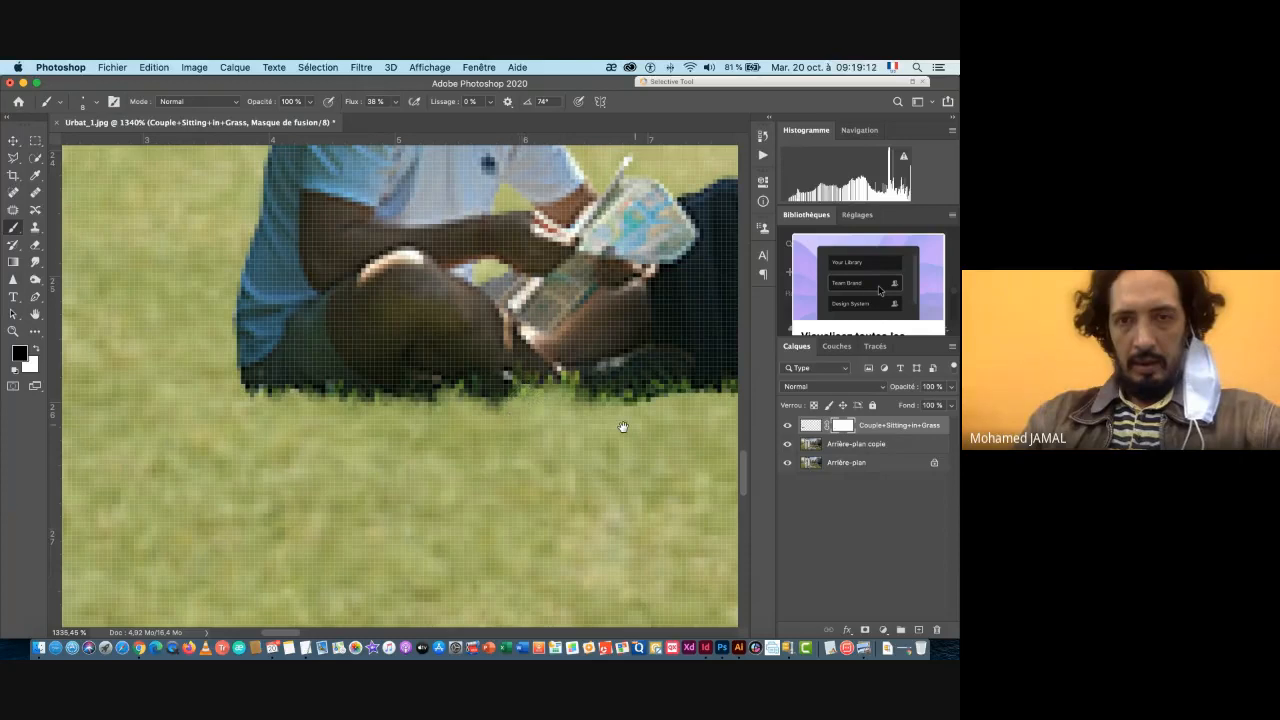
# - Mask out the remaining grass fringe beneath the dark bag and the seated woman, and refine the couple's lower edge on the lawn
pyautogui.moveTo(620, 423); pyautogui.dragTo(285, 431)
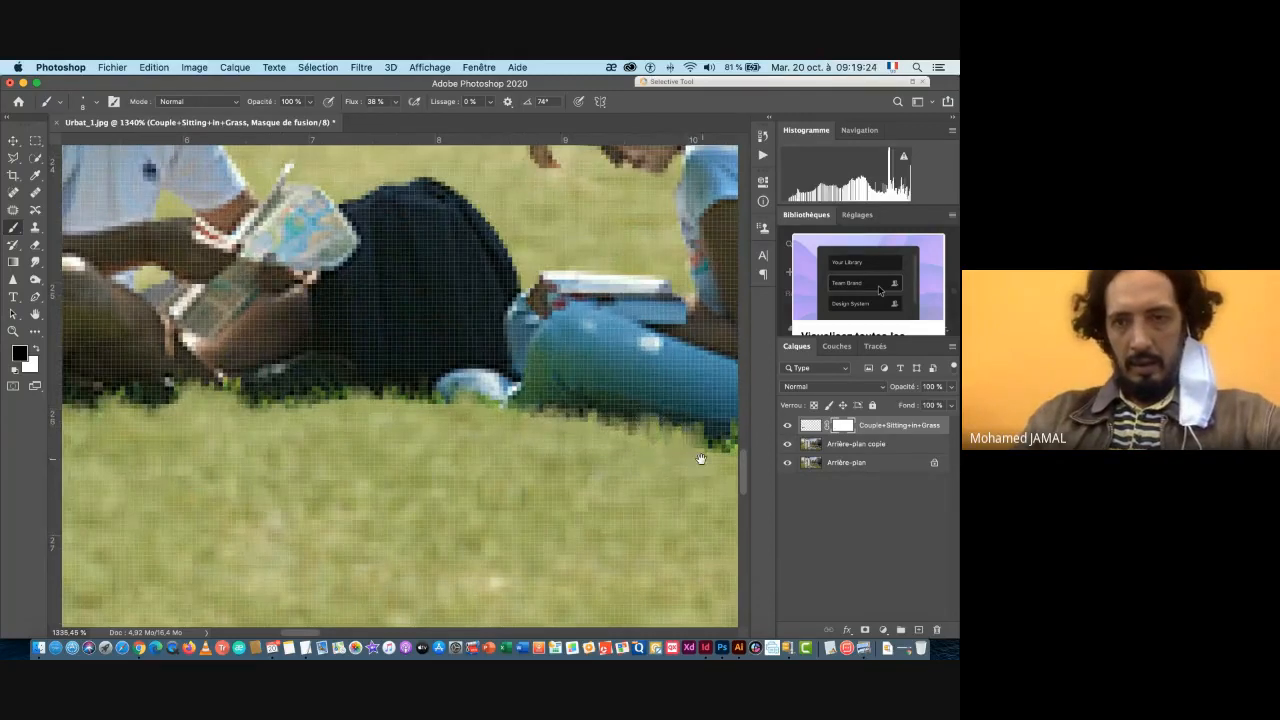
pyautogui.moveTo(641, 450); pyautogui.dragTo(373, 448)
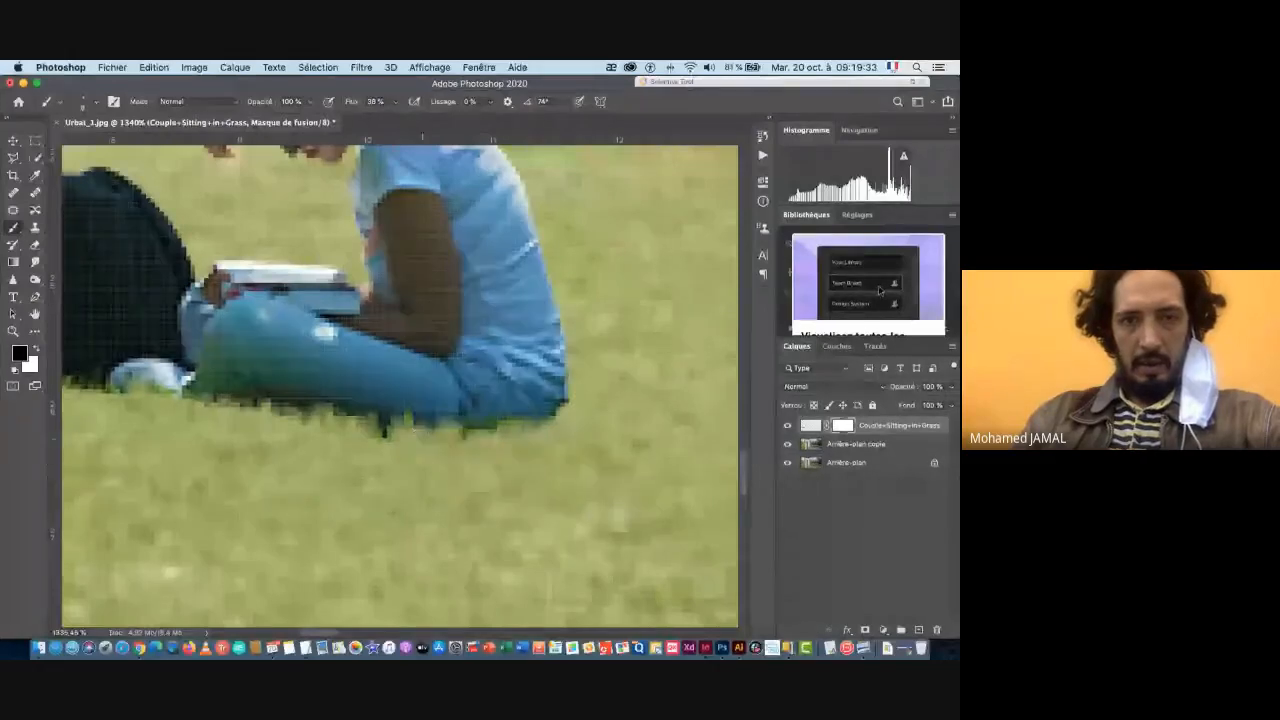
pyautogui.scroll(-6, 386, 452)
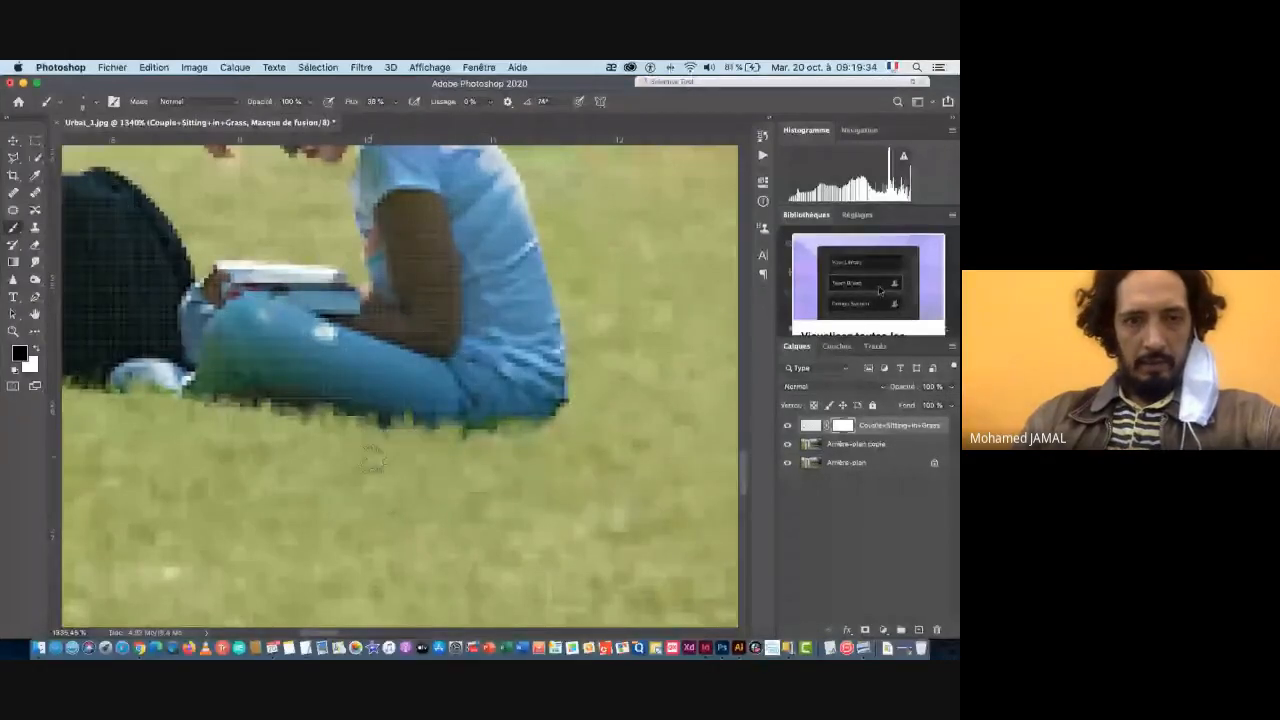
pyautogui.scroll(5, 328, 476)
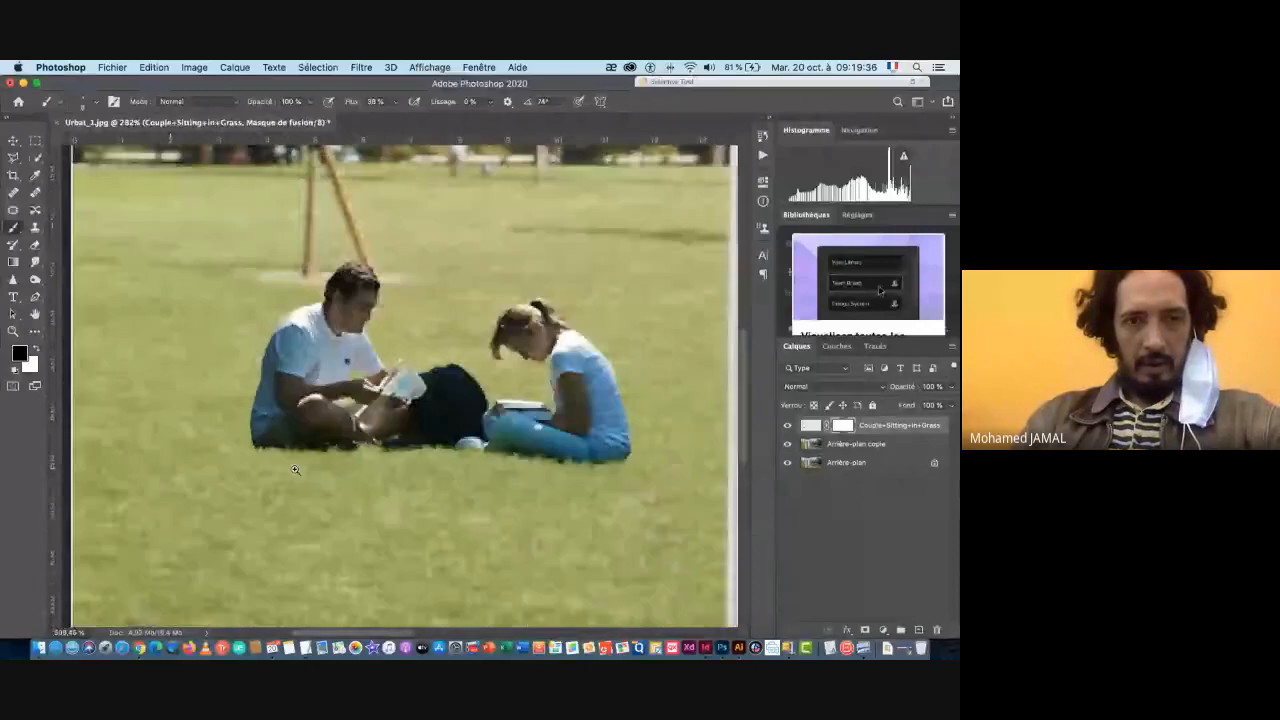
pyautogui.moveTo(310, 441)
pyautogui.mouseDown()
pyautogui.moveTo(343, 455)
pyautogui.moveTo(350, 442)
pyautogui.moveTo(457, 437)
pyautogui.moveTo(445, 425)
pyautogui.moveTo(522, 442)
pyautogui.moveTo(638, 437)
pyautogui.mouseUp()
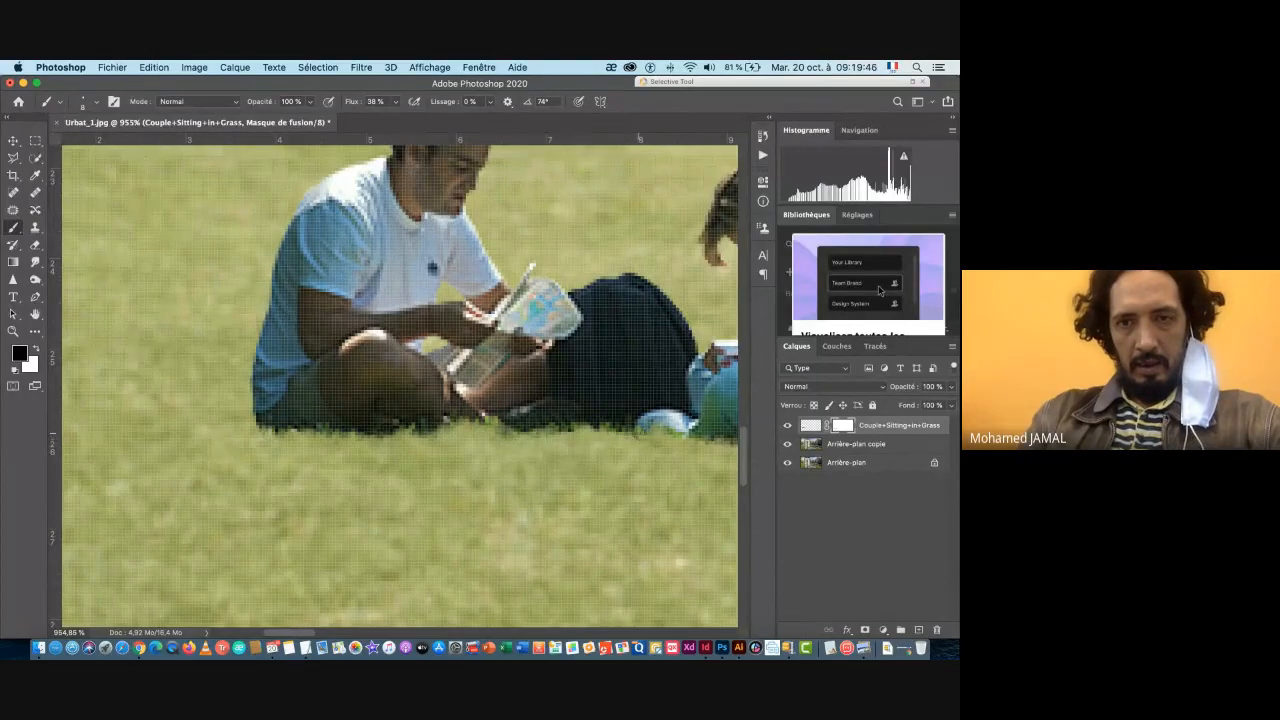
# - Examine the masked couple within the wider scene, including the white bench structure and its shadow on the lawn
pyautogui.scroll(-5, 558, 470)
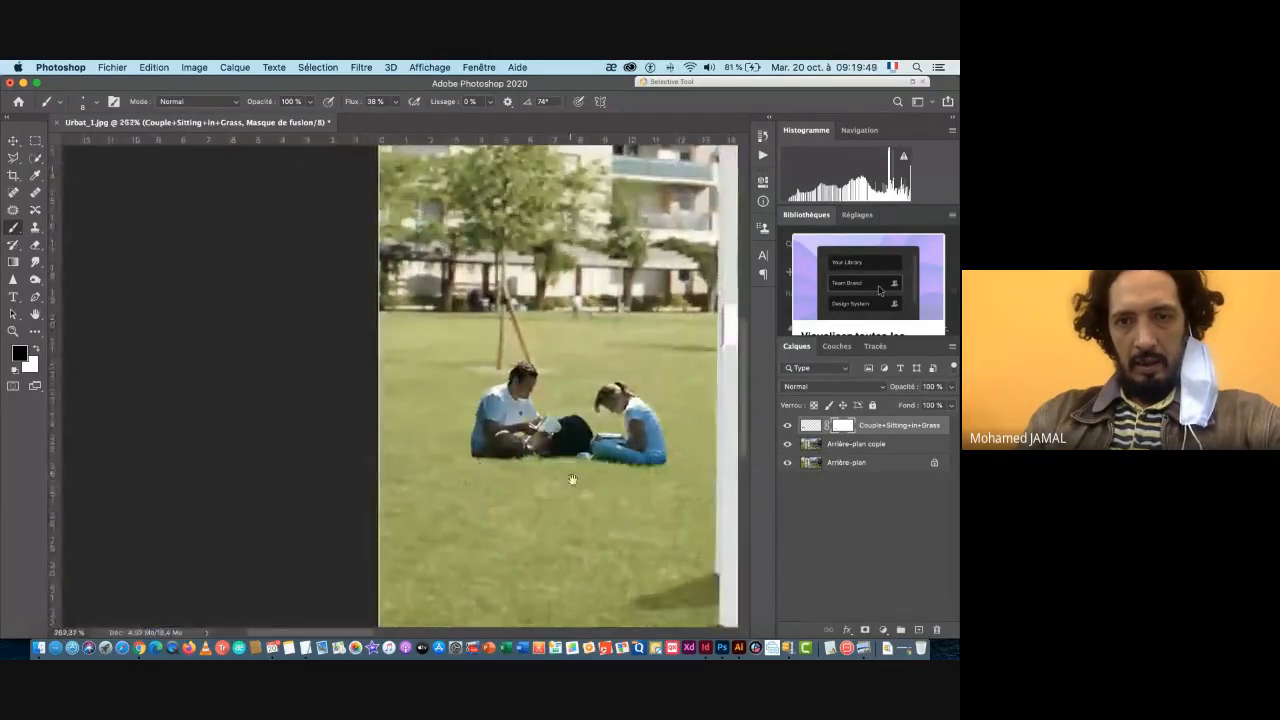
pyautogui.moveTo(572, 479); pyautogui.dragTo(254, 469)
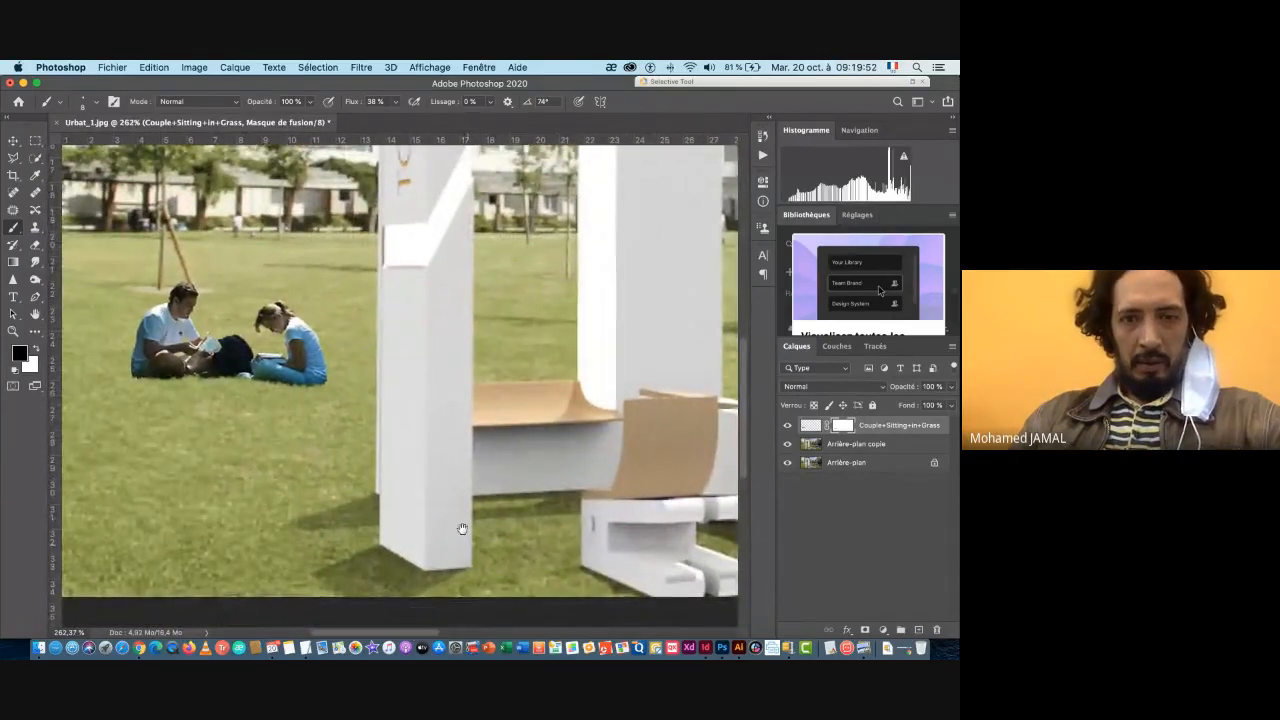
pyautogui.moveTo(460, 528); pyautogui.dragTo(437, 465)
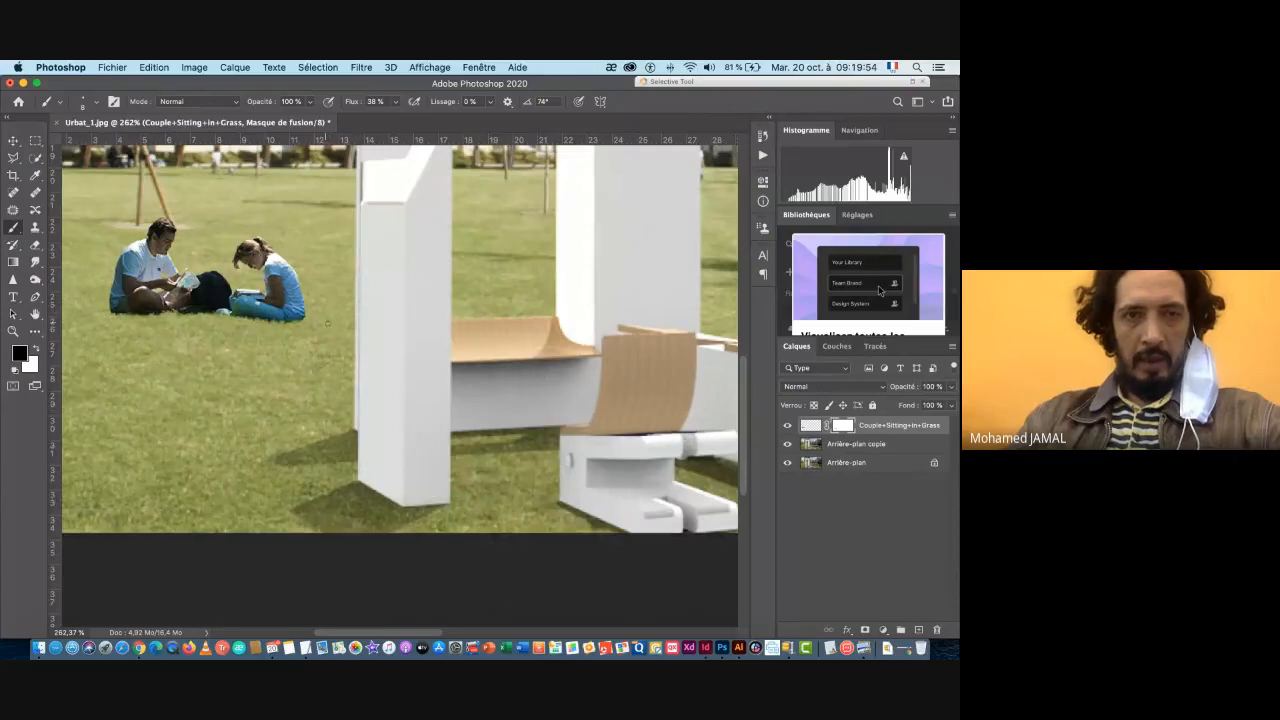
# - Add a new layer and sketch three red arrows across the scene from right to left to mark the direction of the light
pyautogui.moveTo(355, 326); pyautogui.dragTo(328, 339)
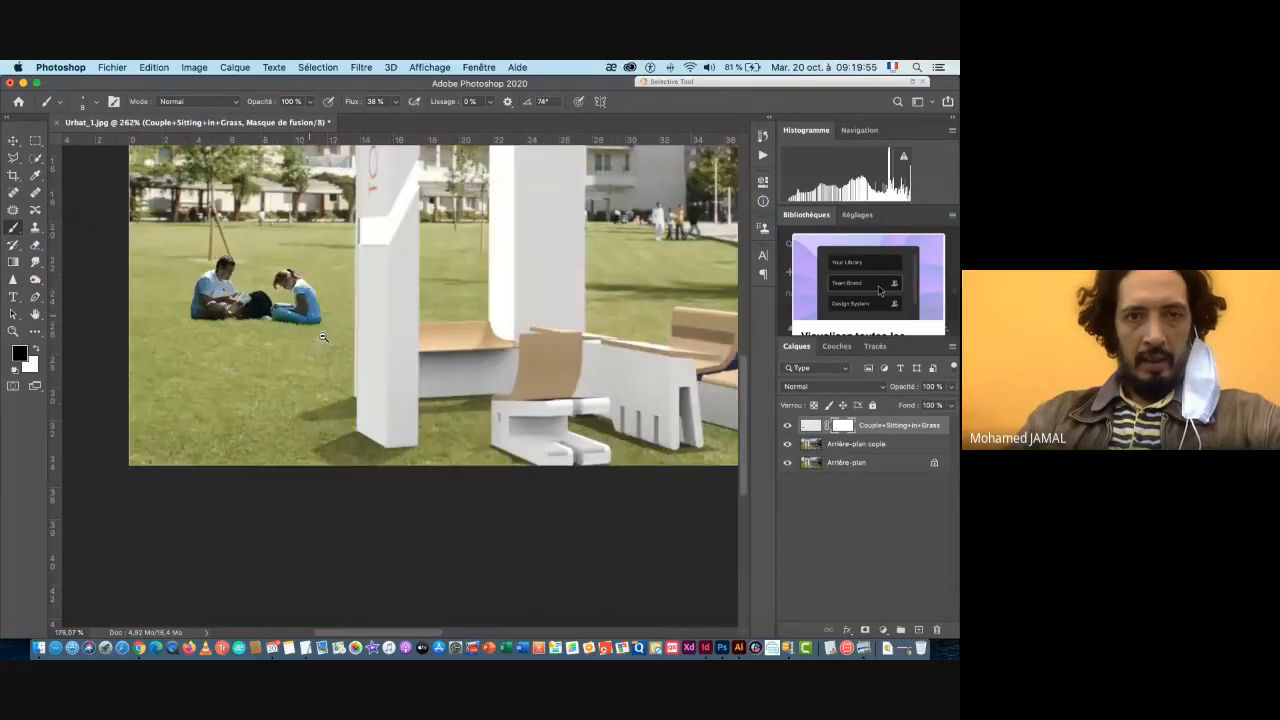
pyautogui.click(918, 631)
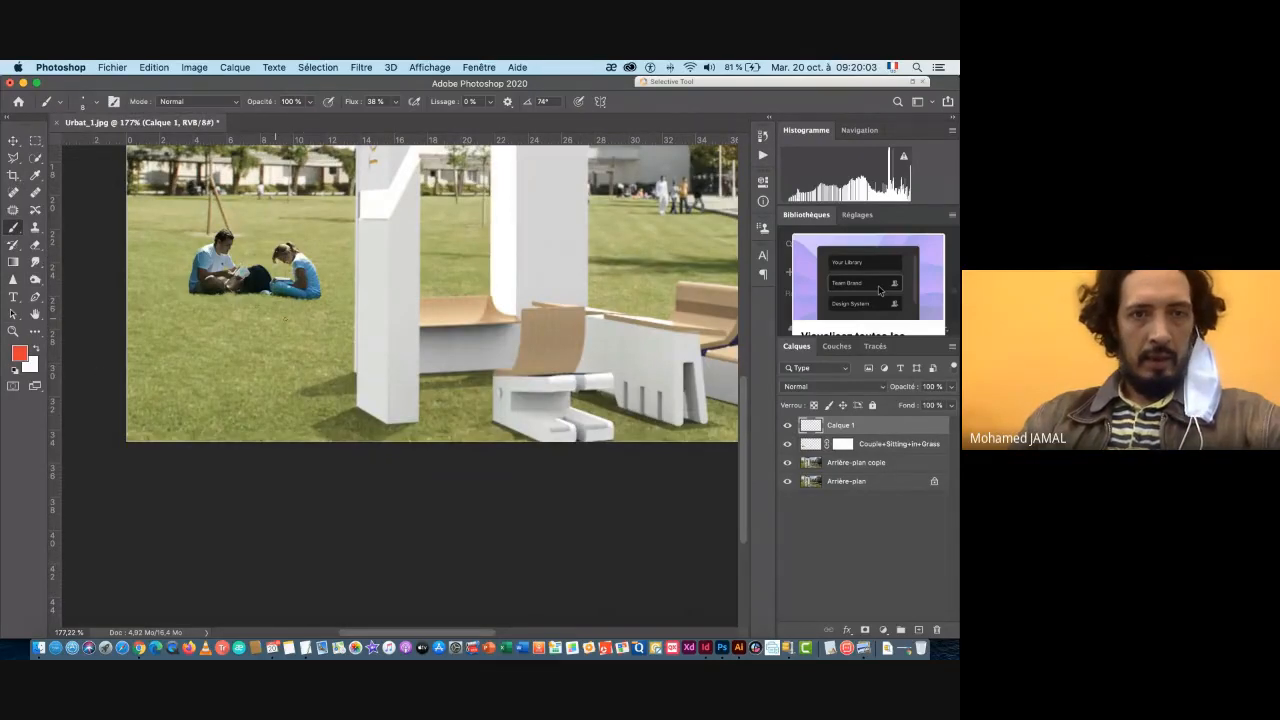
pyautogui.moveTo(533, 273); pyautogui.dragTo(400, 382)
pyautogui.scroll(-5, 441, 377)
pyautogui.scroll(3, 441, 377)
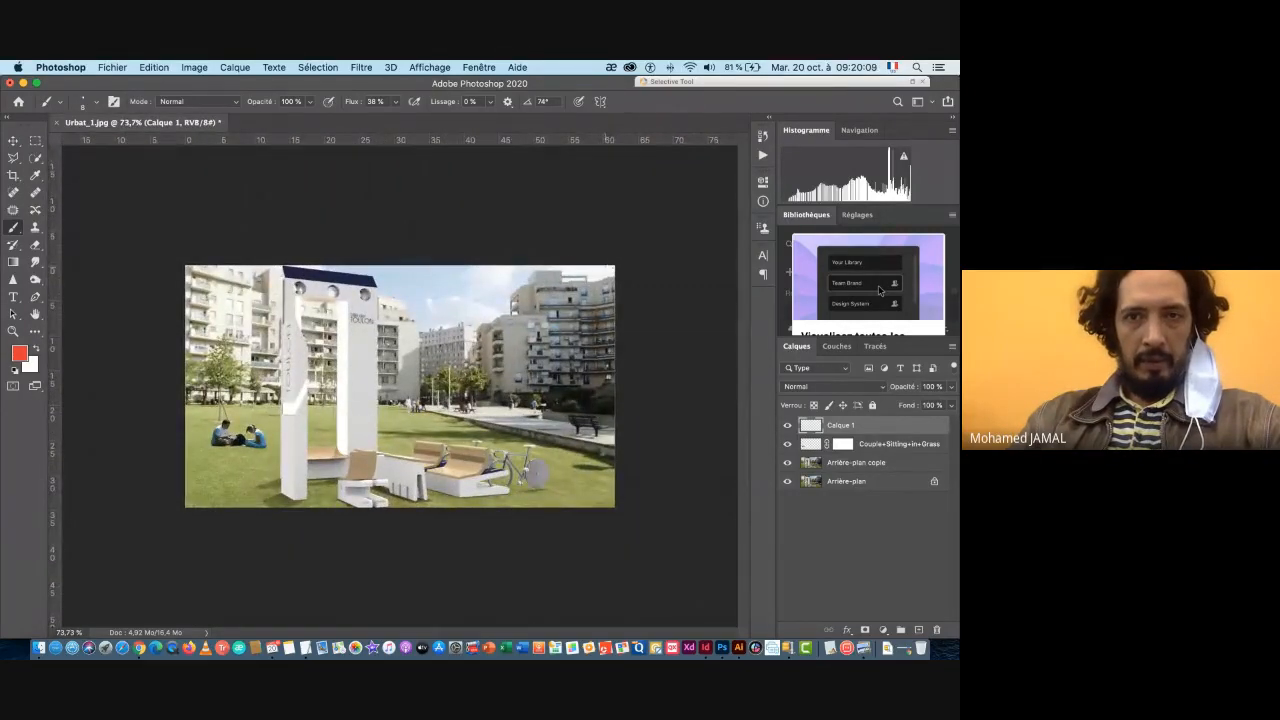
pyautogui.moveTo(612, 266); pyautogui.dragTo(350, 320)
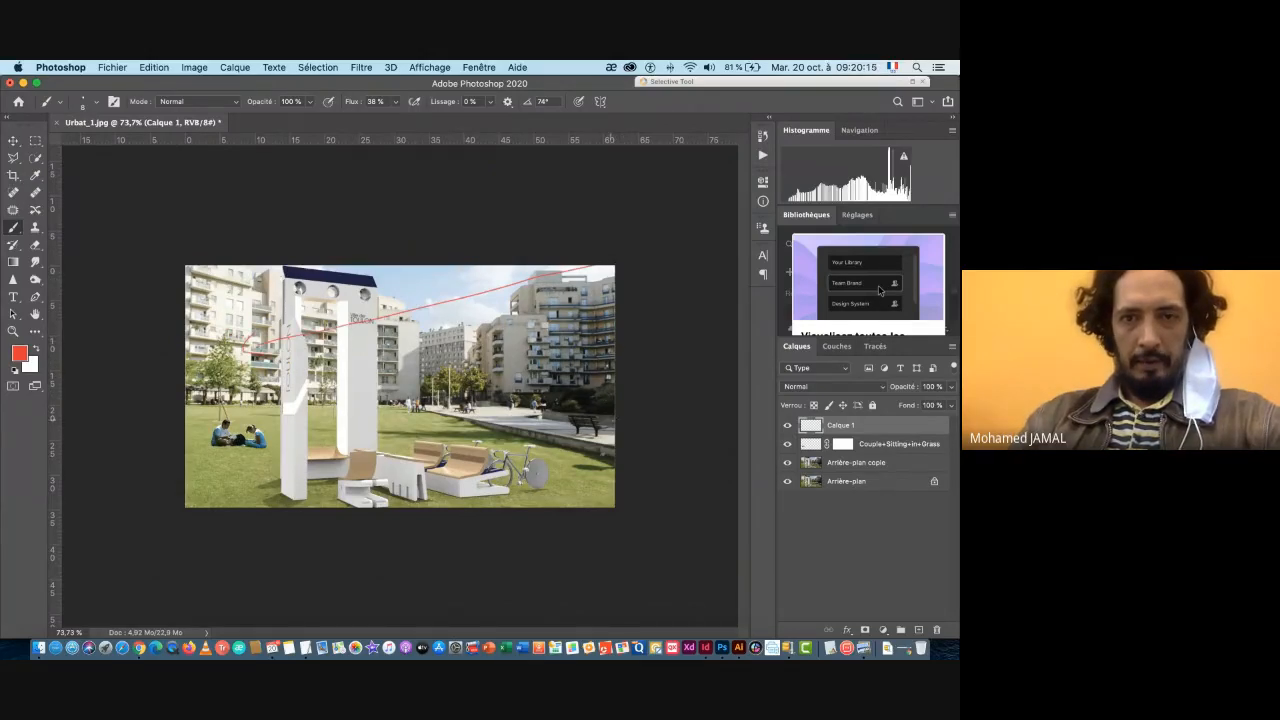
pyautogui.moveTo(336, 443); pyautogui.dragTo(442, 443)
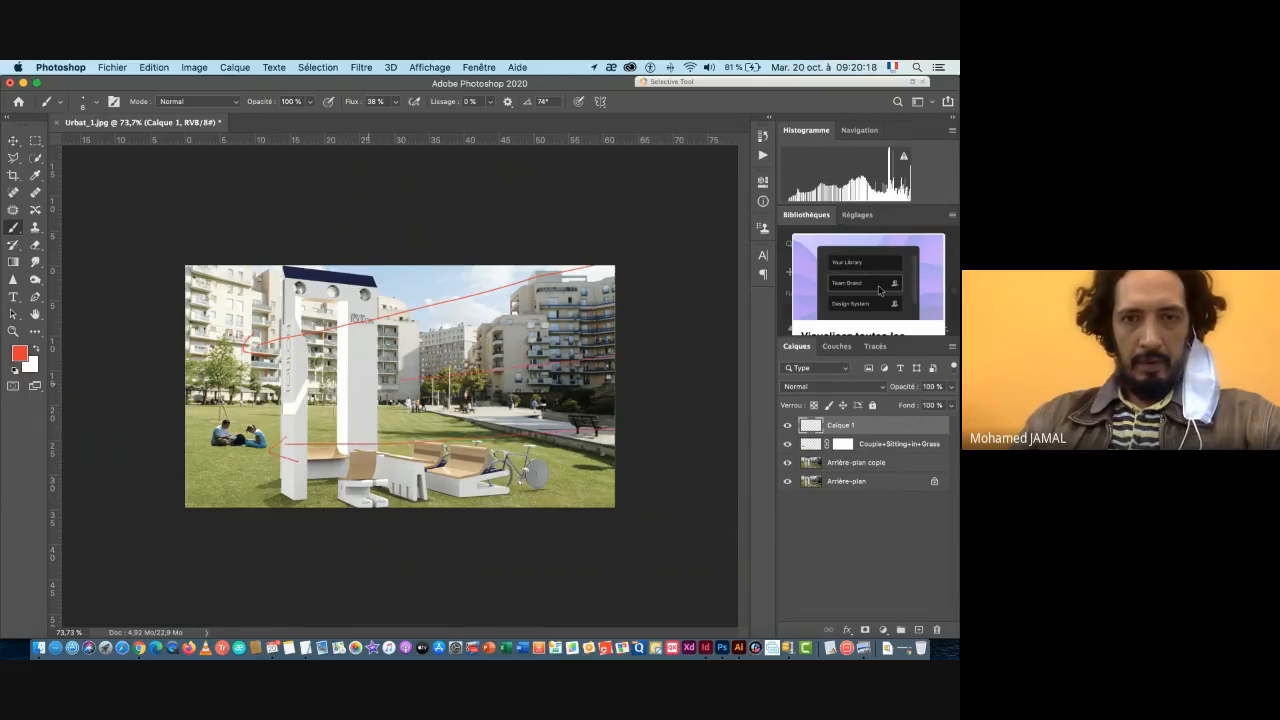
pyautogui.moveTo(378, 383); pyautogui.dragTo(285, 395)
# - Create another empty layer and place it directly beneath the seated couple's layer
pyautogui.press('super+space')
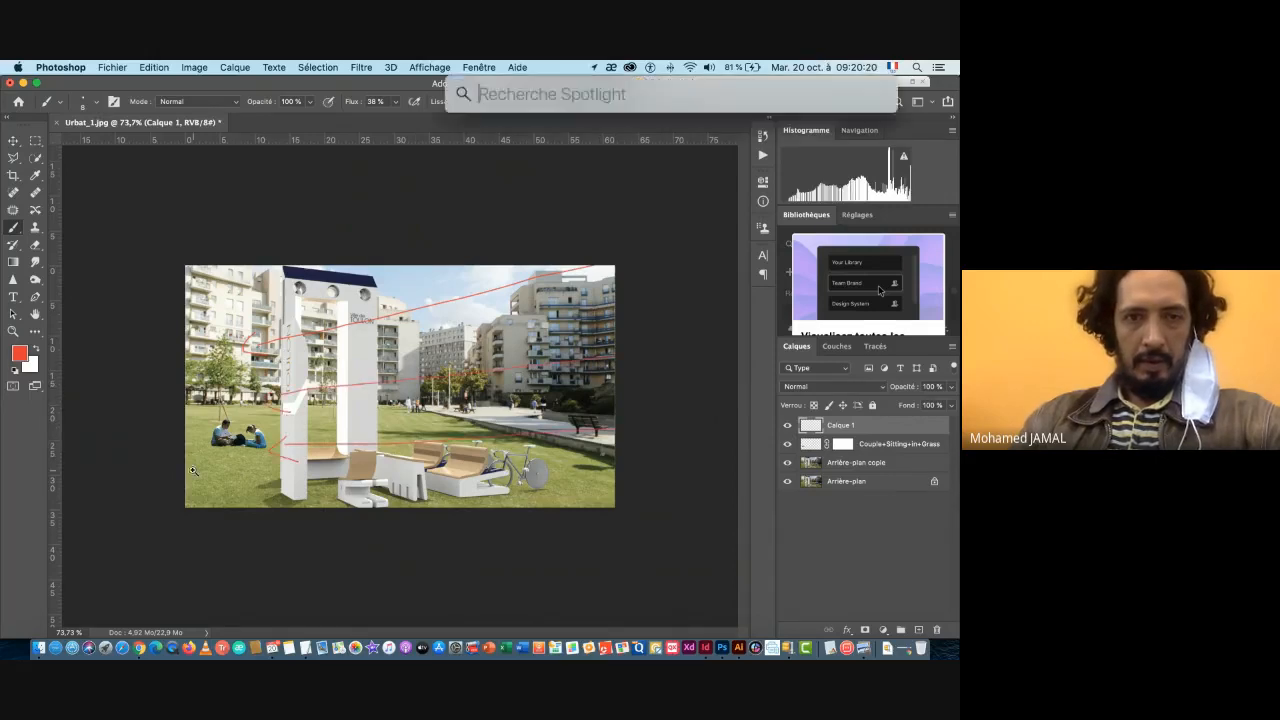
pyautogui.press('super+space')
pyautogui.moveTo(192, 470); pyautogui.dragTo(320, 470)
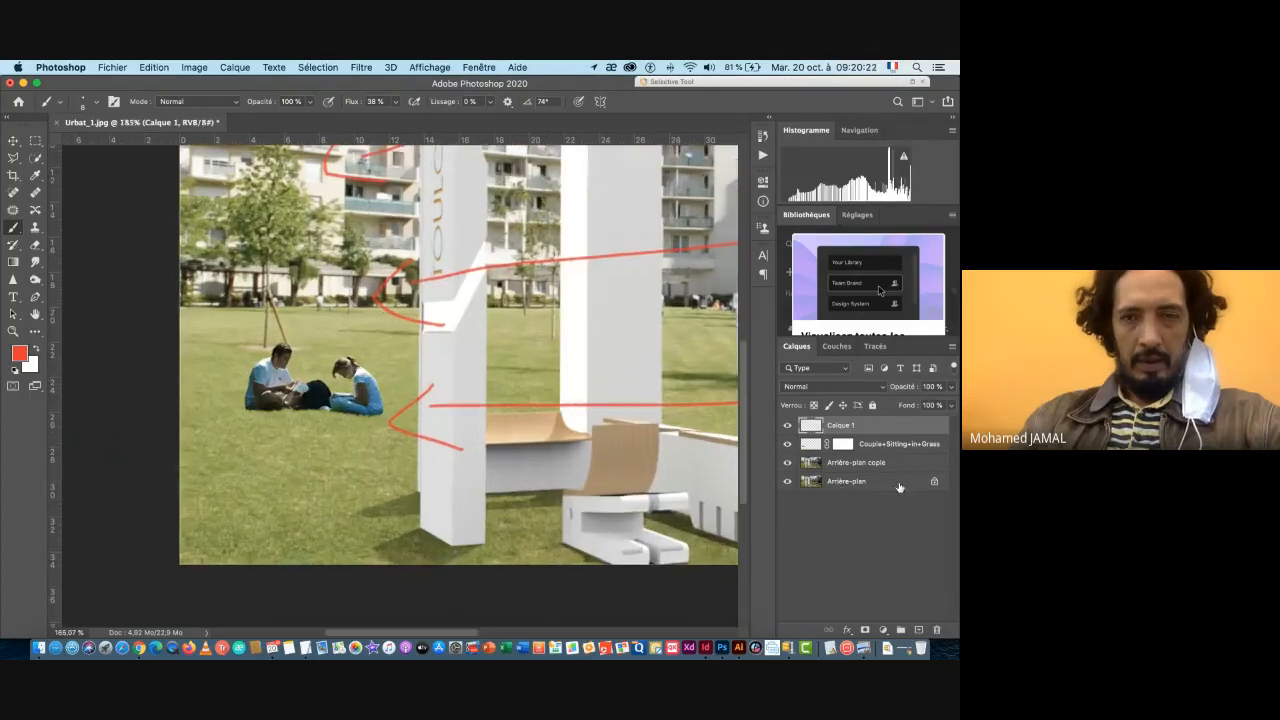
pyautogui.click(918, 630)
pyautogui.moveTo(875, 427); pyautogui.dragTo(852, 479)
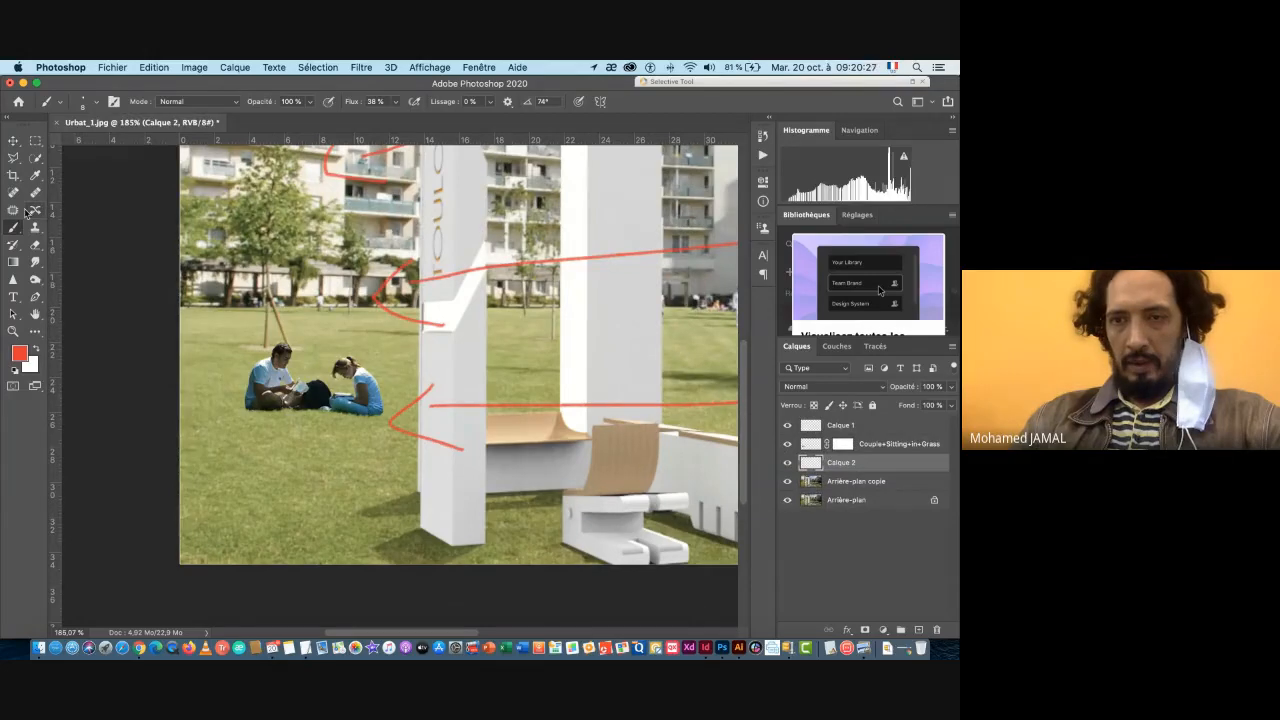
# - Load the seated couple's outline as a selection while keeping the new empty layer active
pyautogui.click(13, 140)
pyautogui.scroll(-1, 350, 405)
pyautogui.scroll(4, 295, 370)
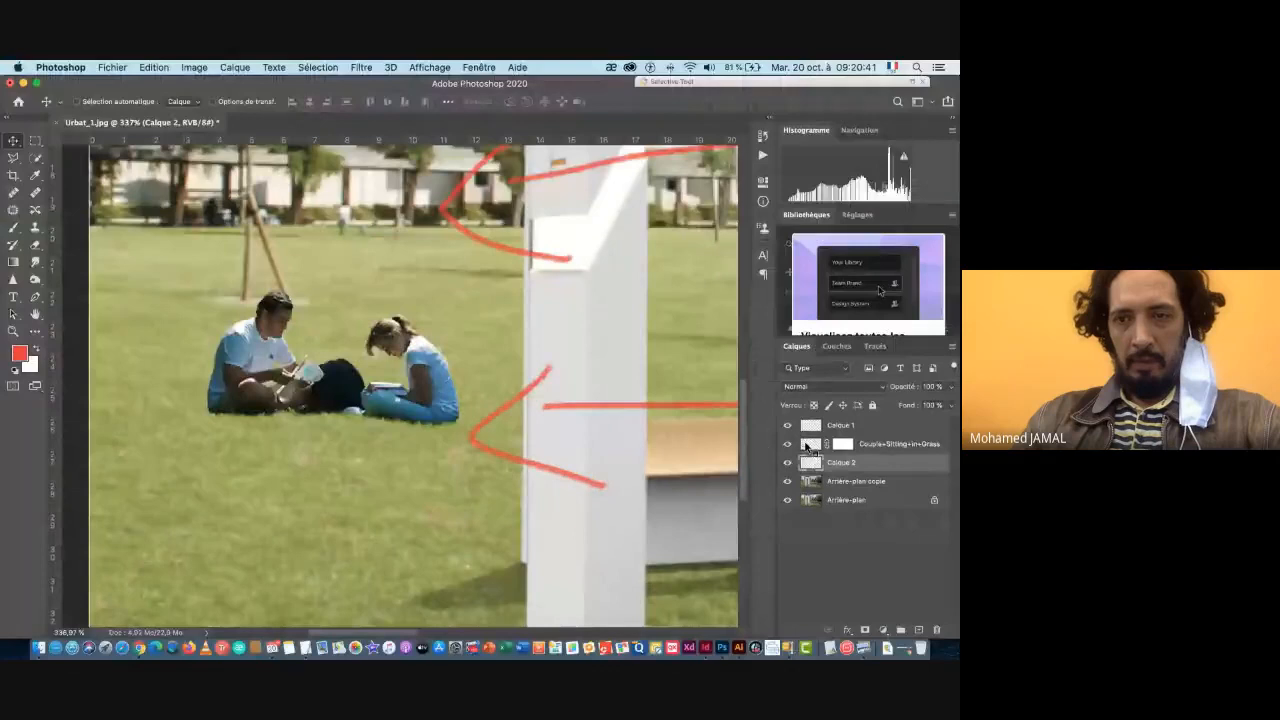
pyautogui.keyDown('super'); pyautogui.click(787, 450); pyautogui.keyUp('super')
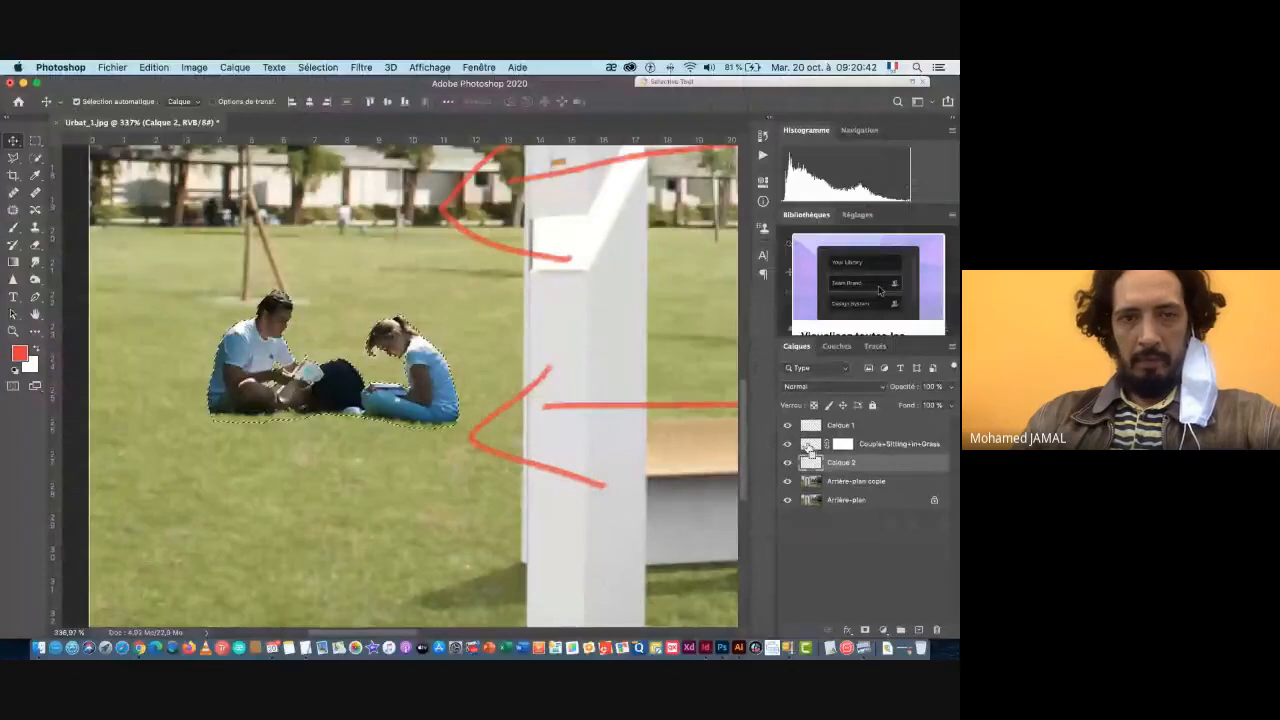
pyautogui.hscroll(-2, 657, 451)
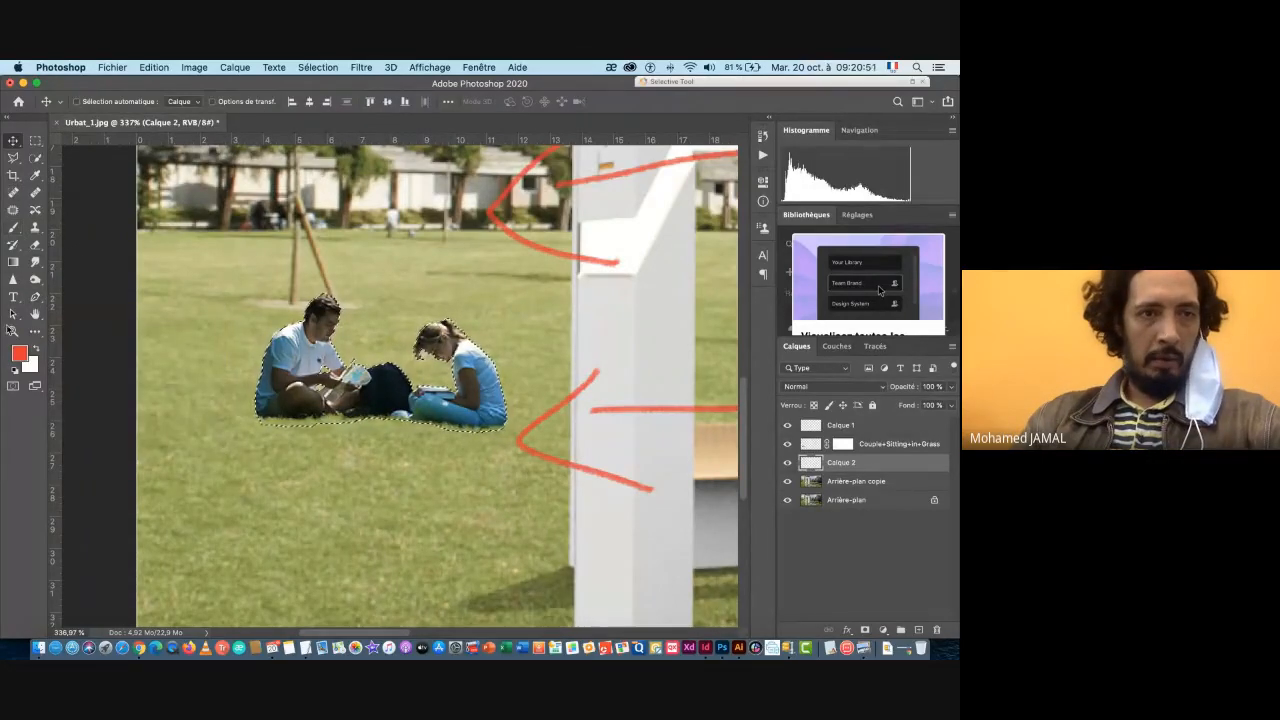
# - Fill the couple-shaped selection with a dark olive green sampled from the image, in Normal mode at 100% opacity, and deselect
pyautogui.press('i')
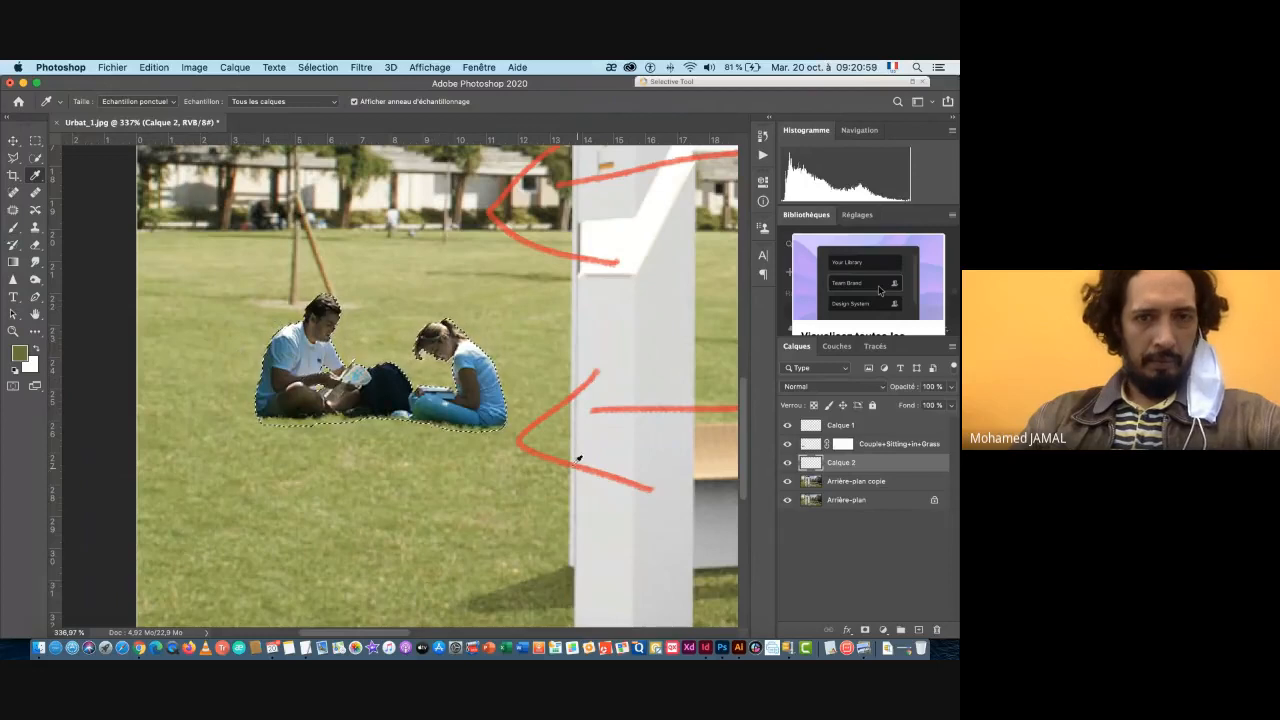
pyautogui.click(157, 69)
pyautogui.click(176, 280)
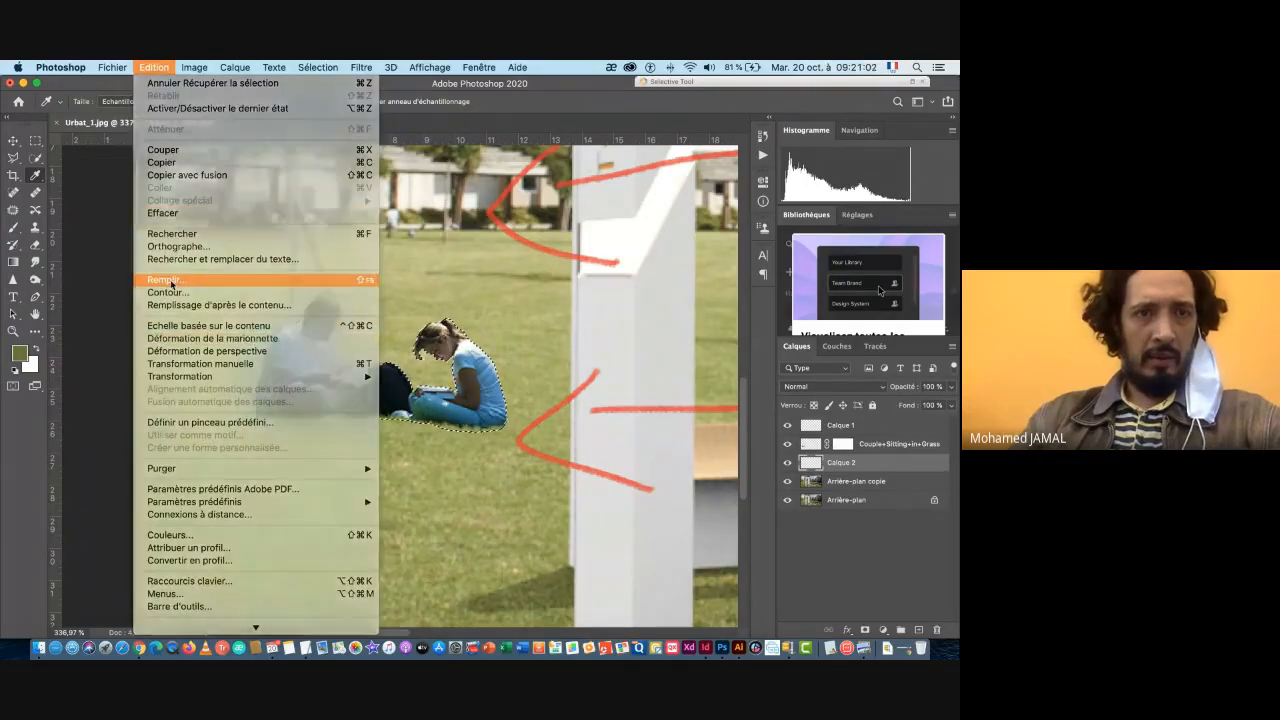
pyautogui.click(636, 206)
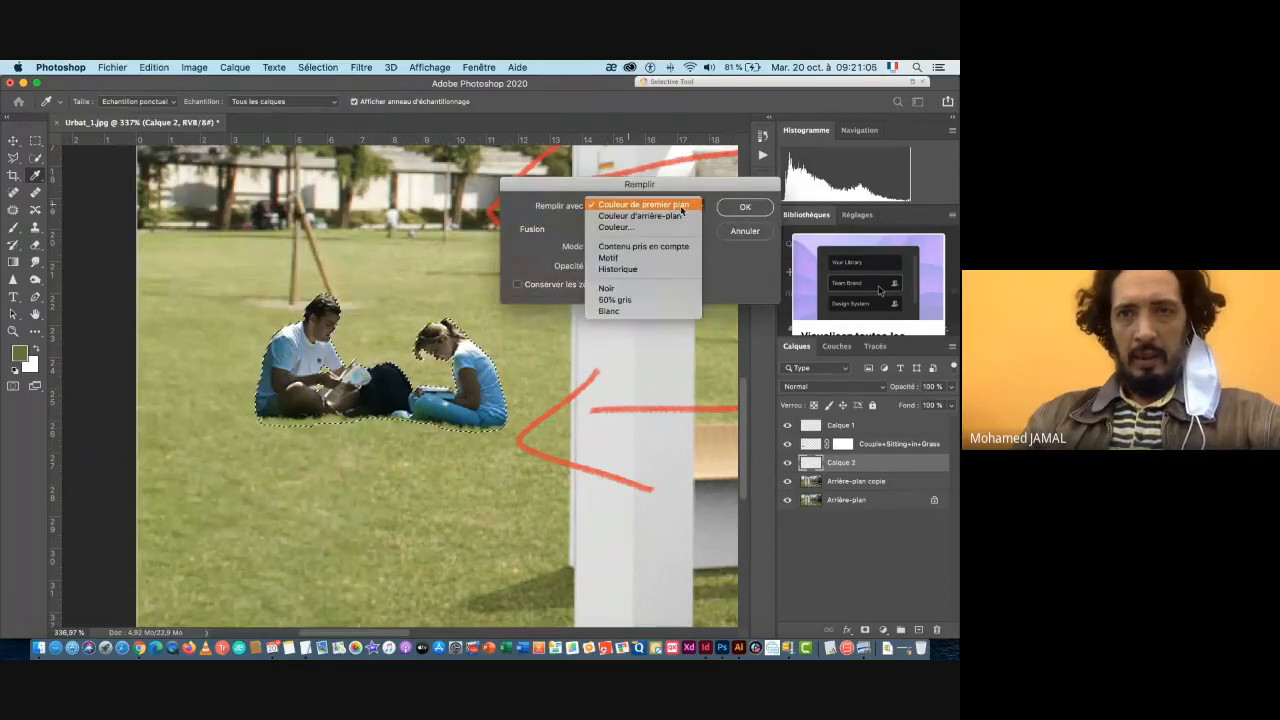
pyautogui.click(652, 206)
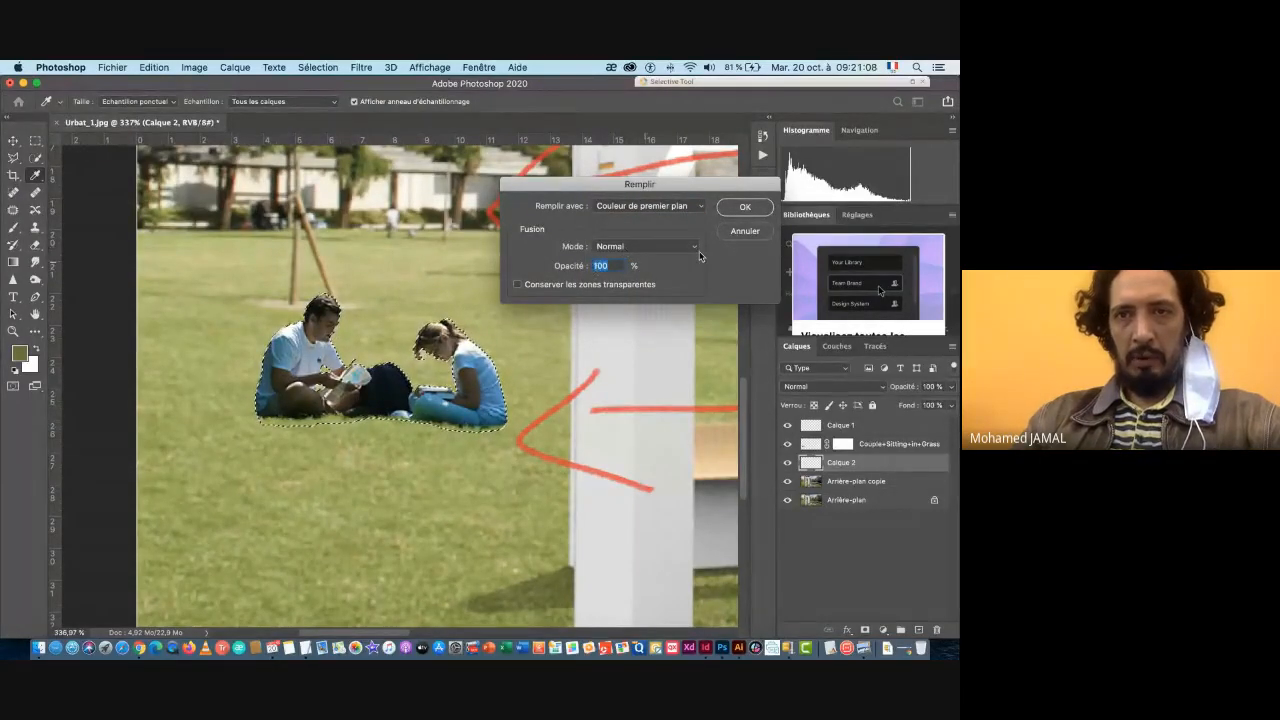
pyautogui.press('Return')
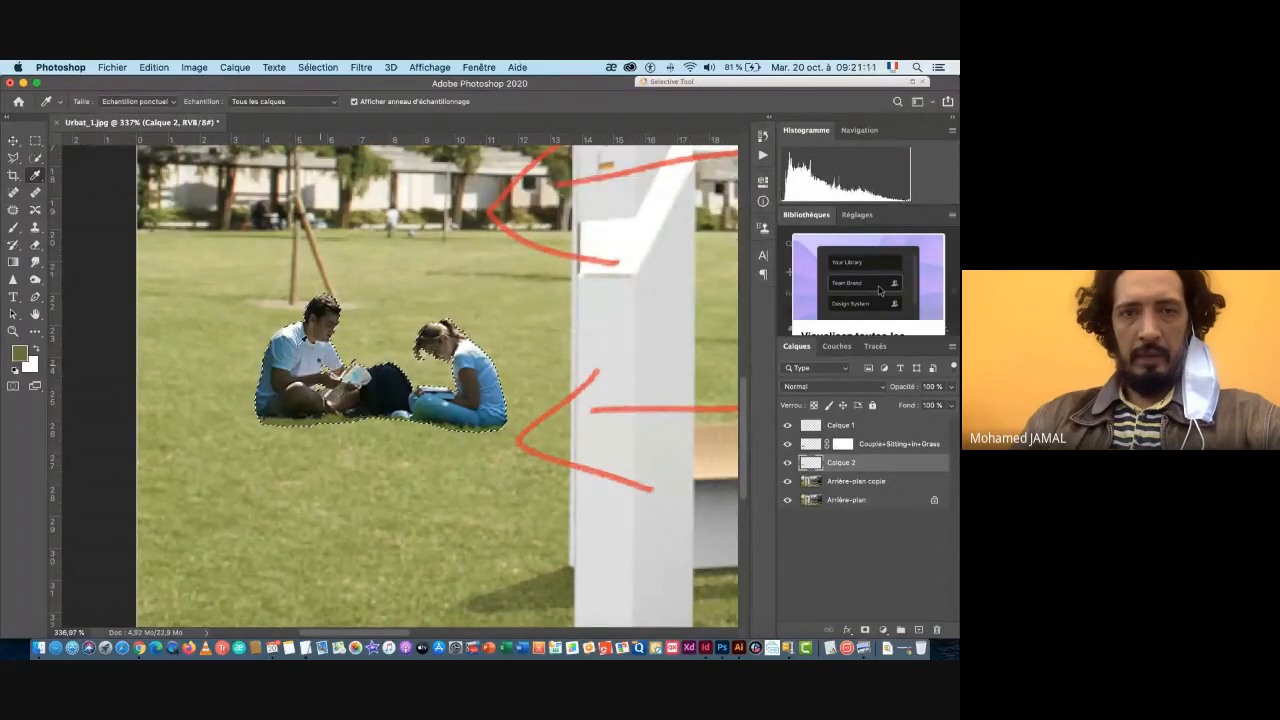
pyautogui.click(309, 67)
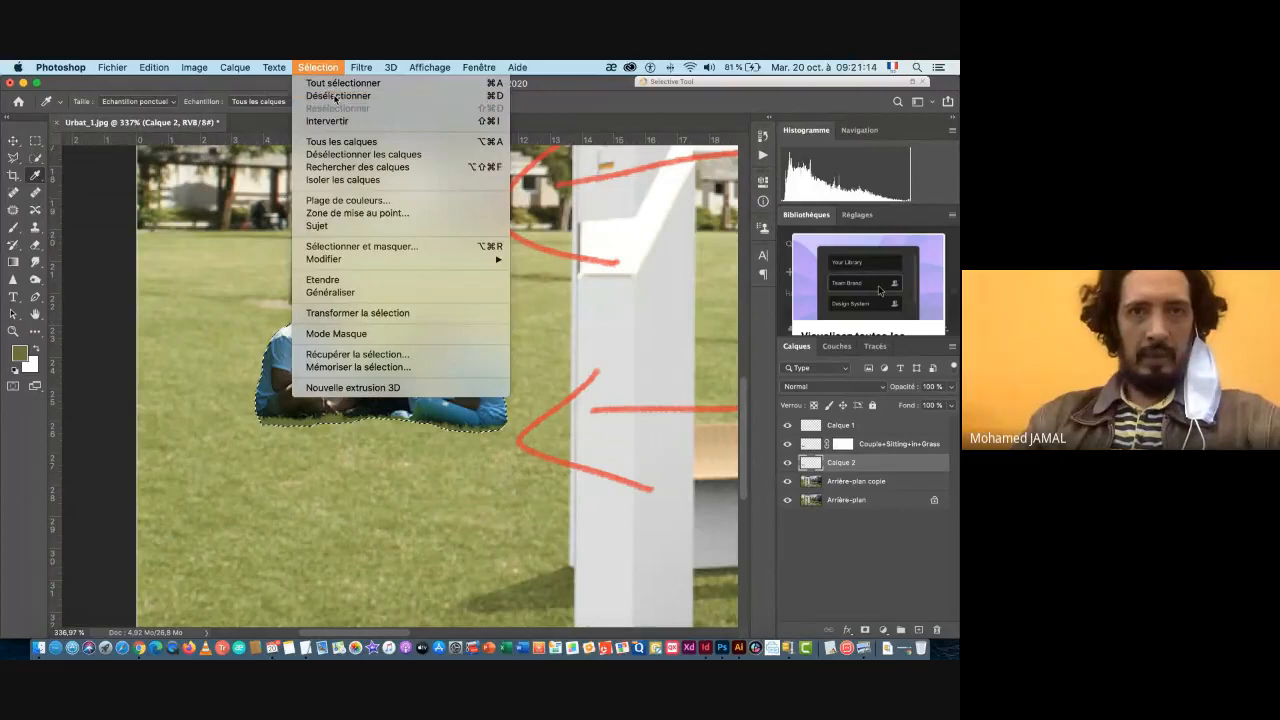
pyautogui.click(335, 97)
# - Distort the filled silhouette, flipping it down and slanting it left onto the lawn as the couple's cast shadow
pyautogui.click(13, 140)
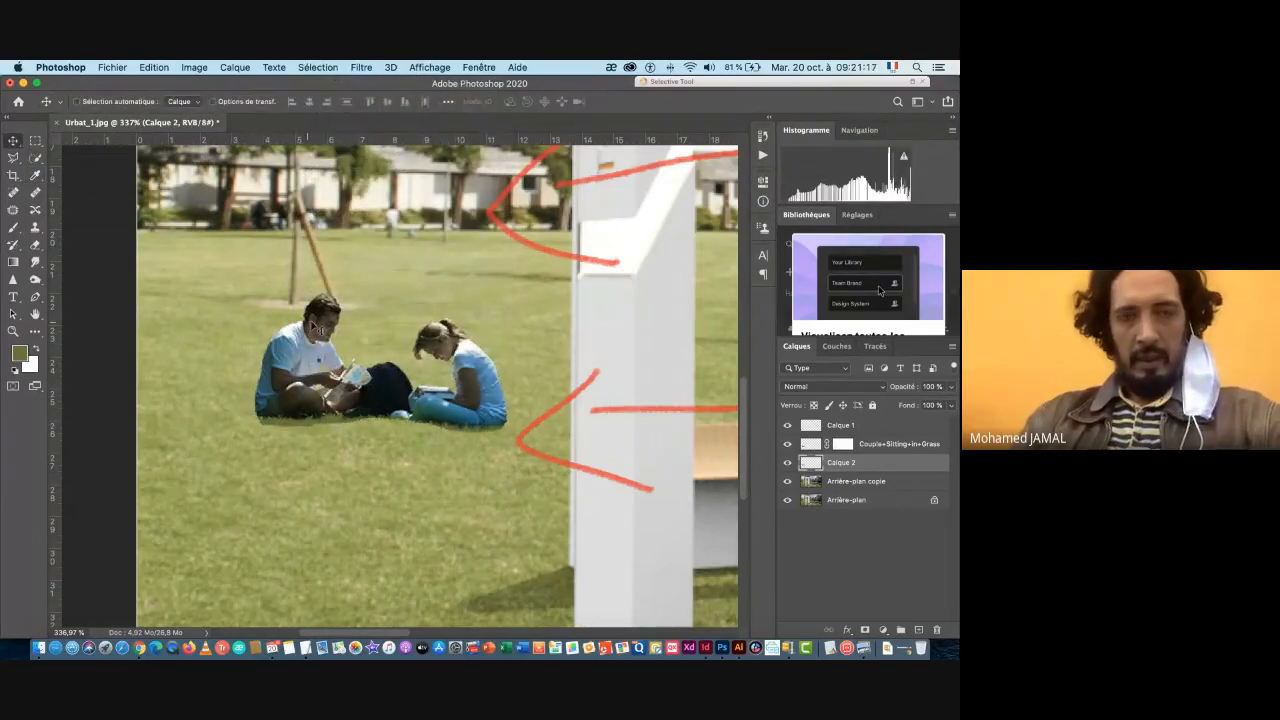
pyautogui.click(153, 67)
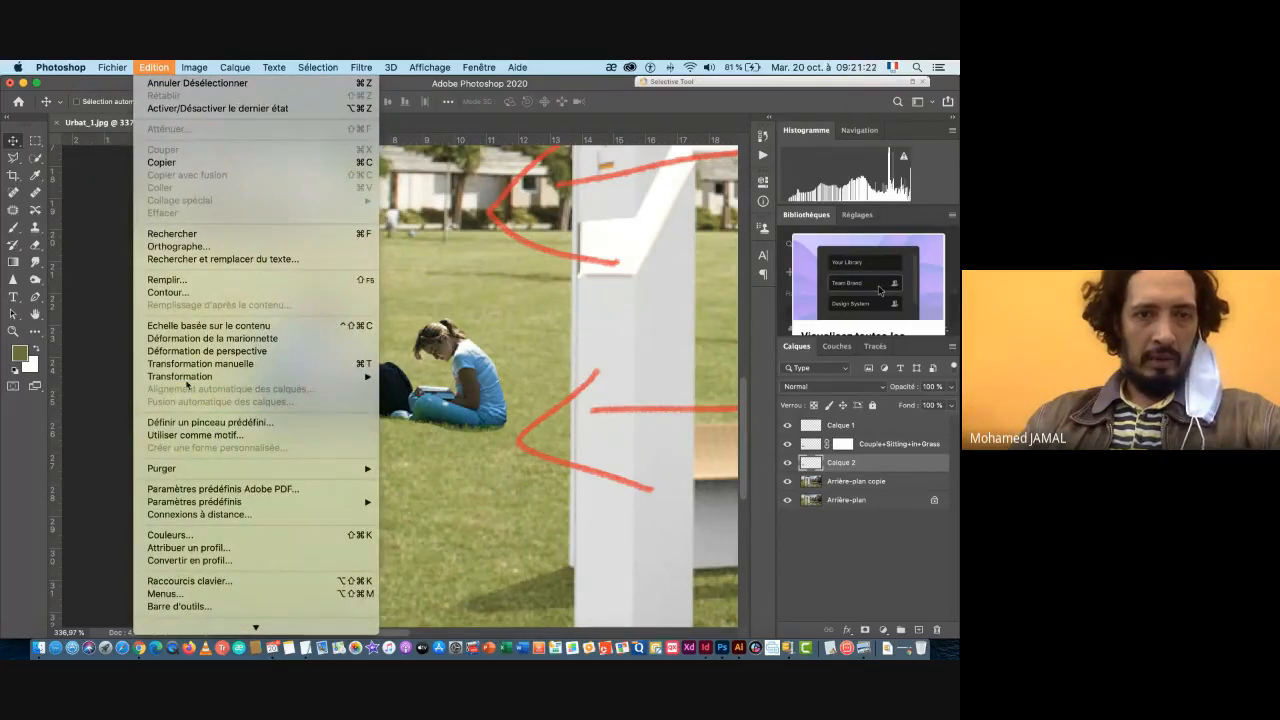
pyautogui.moveTo(163, 380)
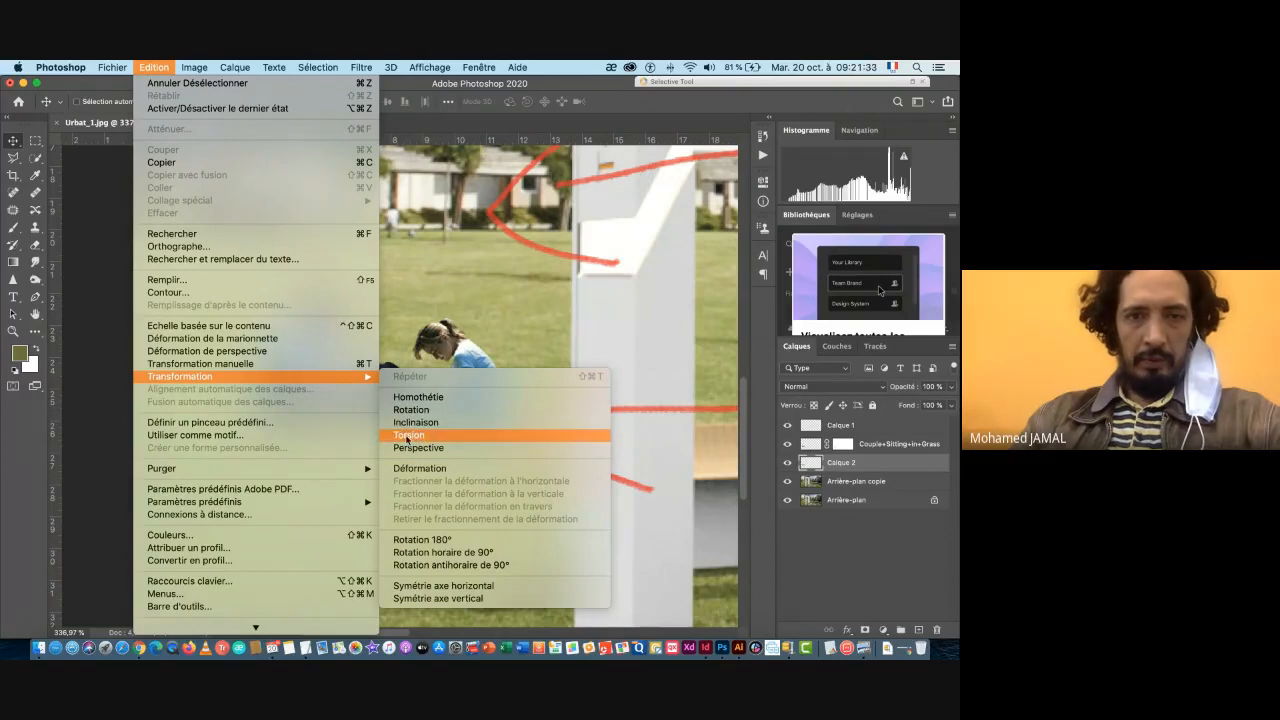
pyautogui.click(410, 435)
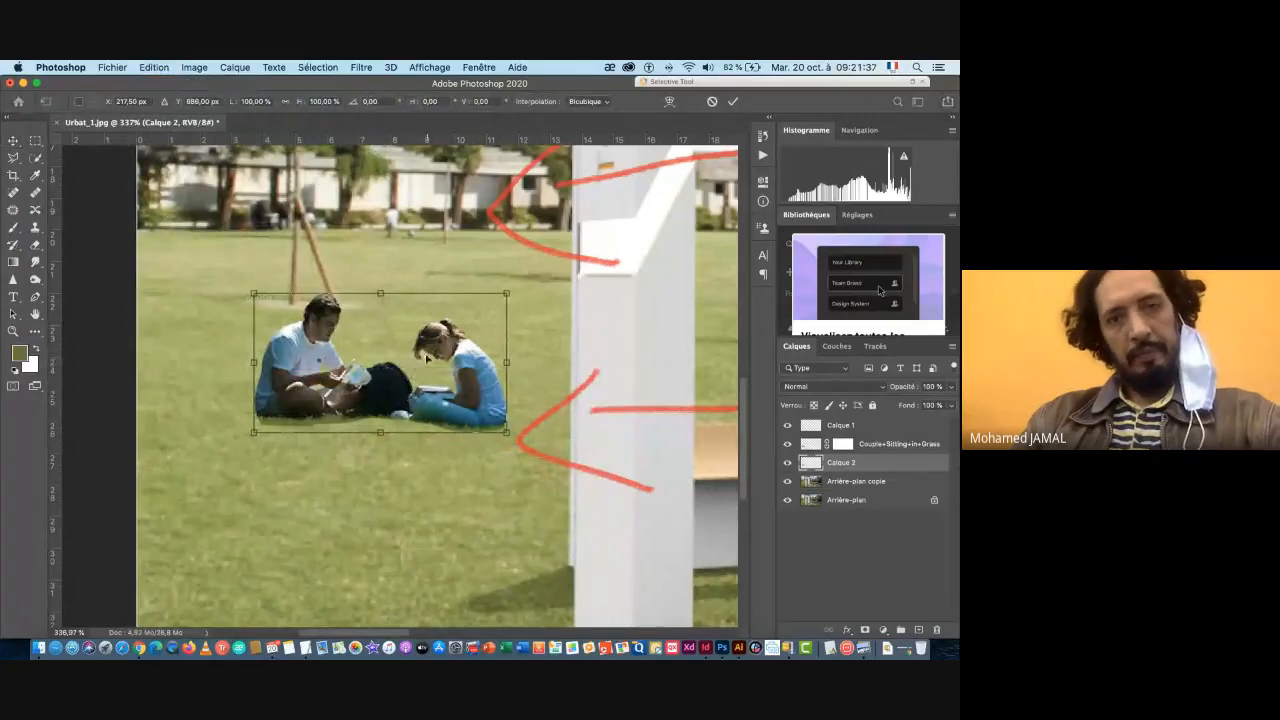
pyautogui.moveTo(380, 294); pyautogui.dragTo(259, 416)
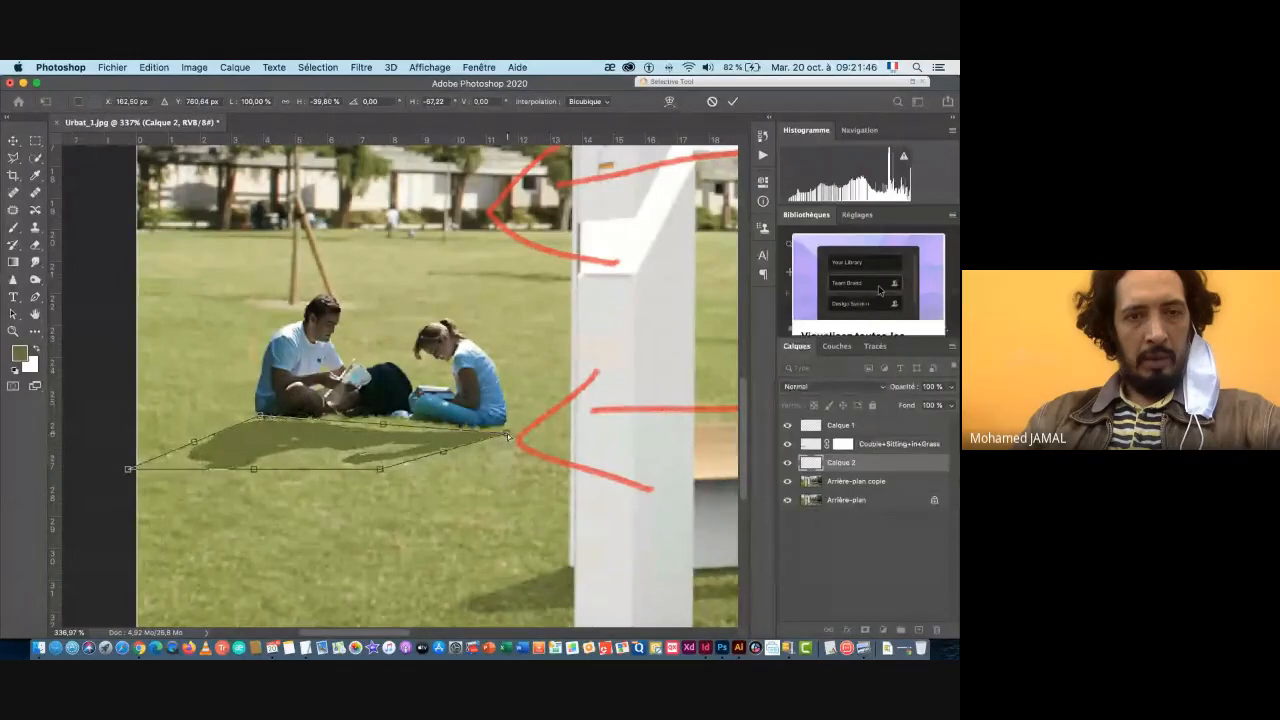
pyautogui.moveTo(508, 437); pyautogui.dragTo(507, 423)
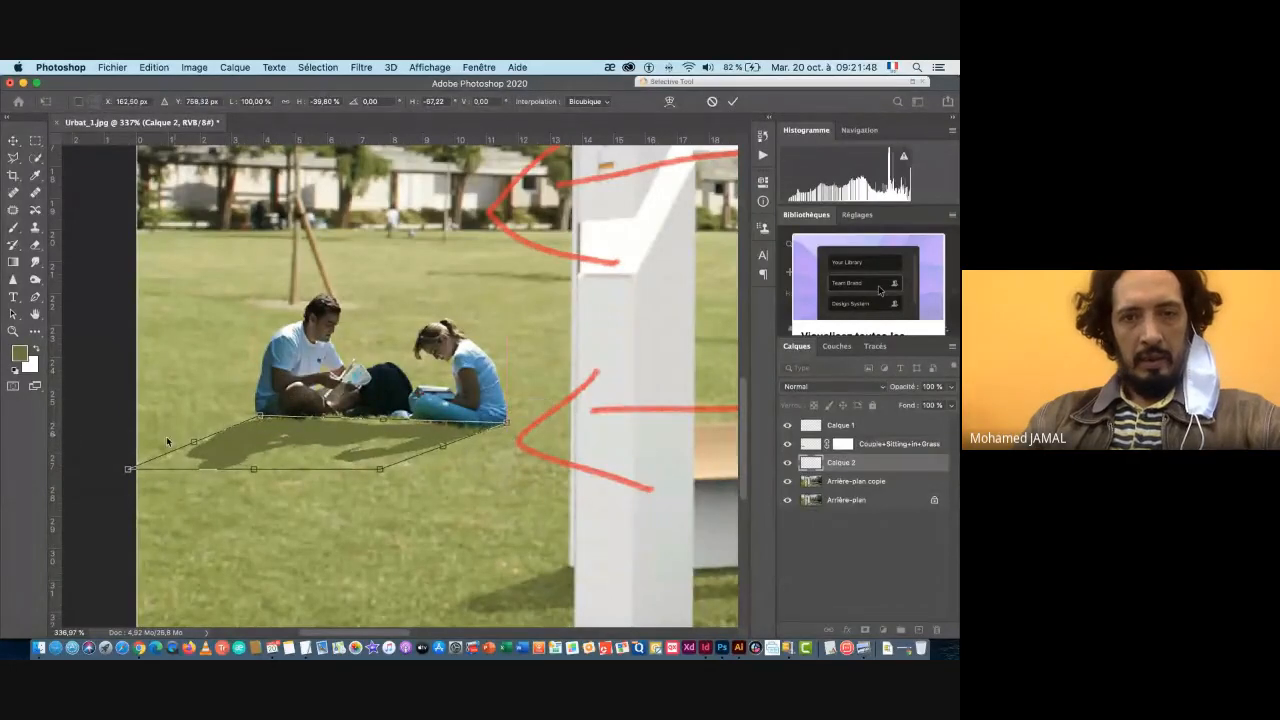
# - Adjust the shadow's corners to flatten it along the lawn and meet the couple's base, and apply the distortion
pyautogui.moveTo(128, 469); pyautogui.dragTo(132, 437)
pyautogui.scroll(-2, 301, 474)
pyautogui.scroll(-2, 301, 474)
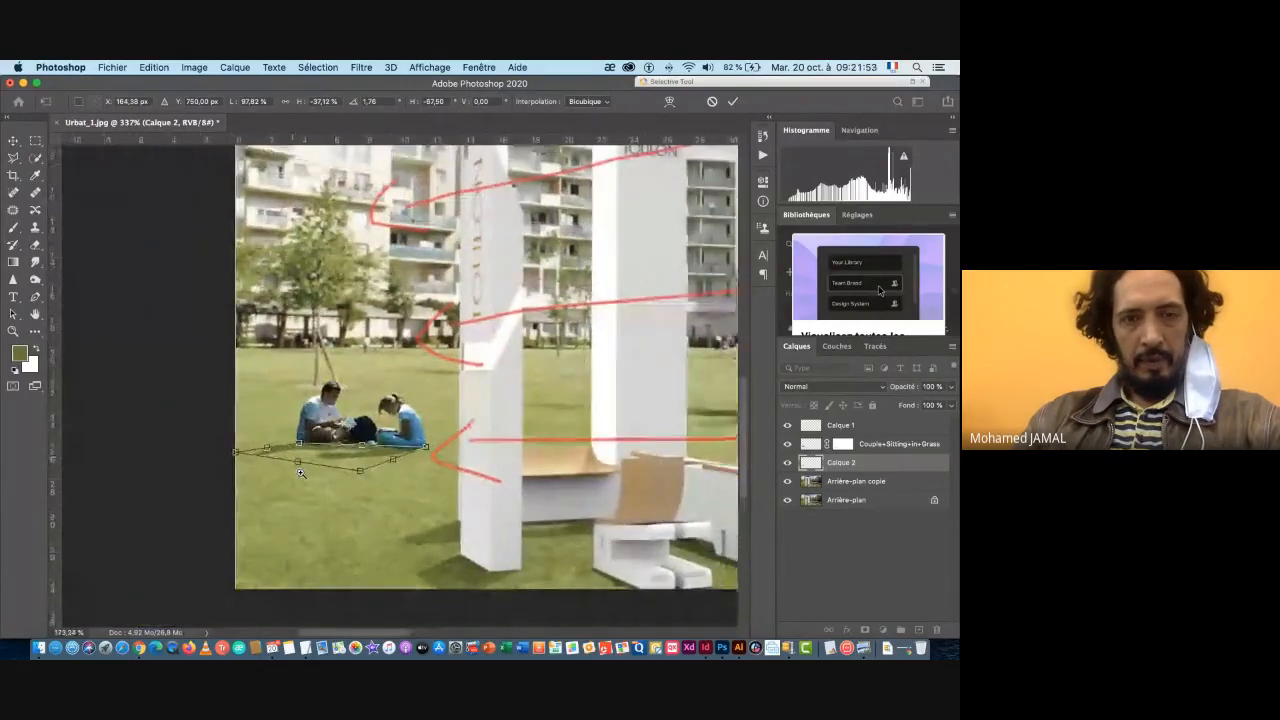
pyautogui.scroll(2, 301, 474)
pyautogui.scroll(-1, 313, 473)
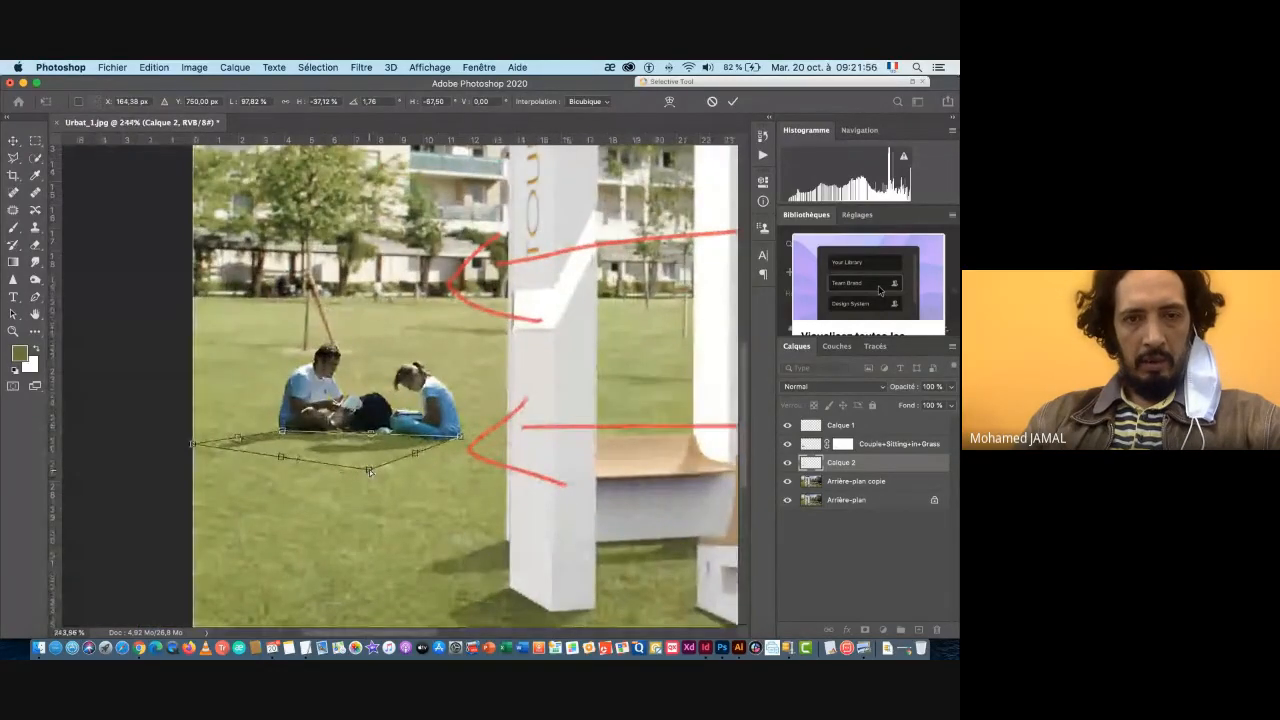
pyautogui.moveTo(369, 469); pyautogui.dragTo(369, 468)
pyautogui.moveTo(284, 432); pyautogui.dragTo(294, 430)
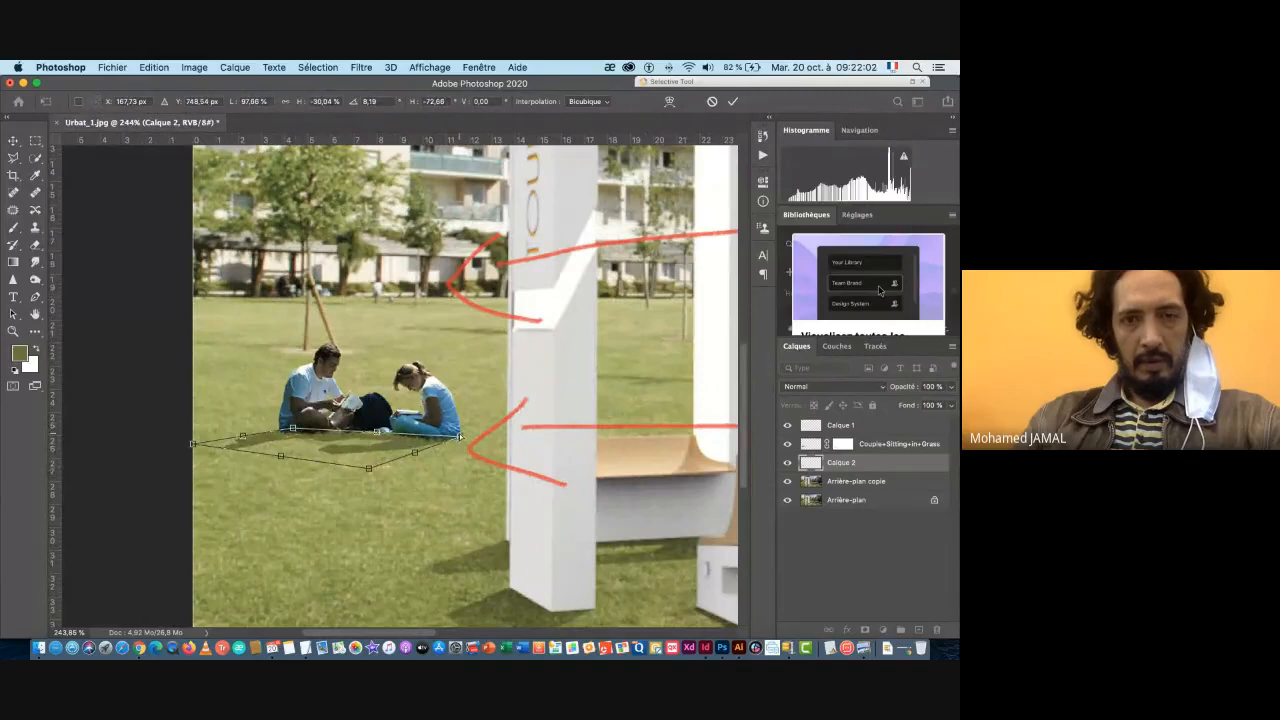
pyautogui.moveTo(461, 437); pyautogui.dragTo(461, 435)
pyautogui.press('Return')
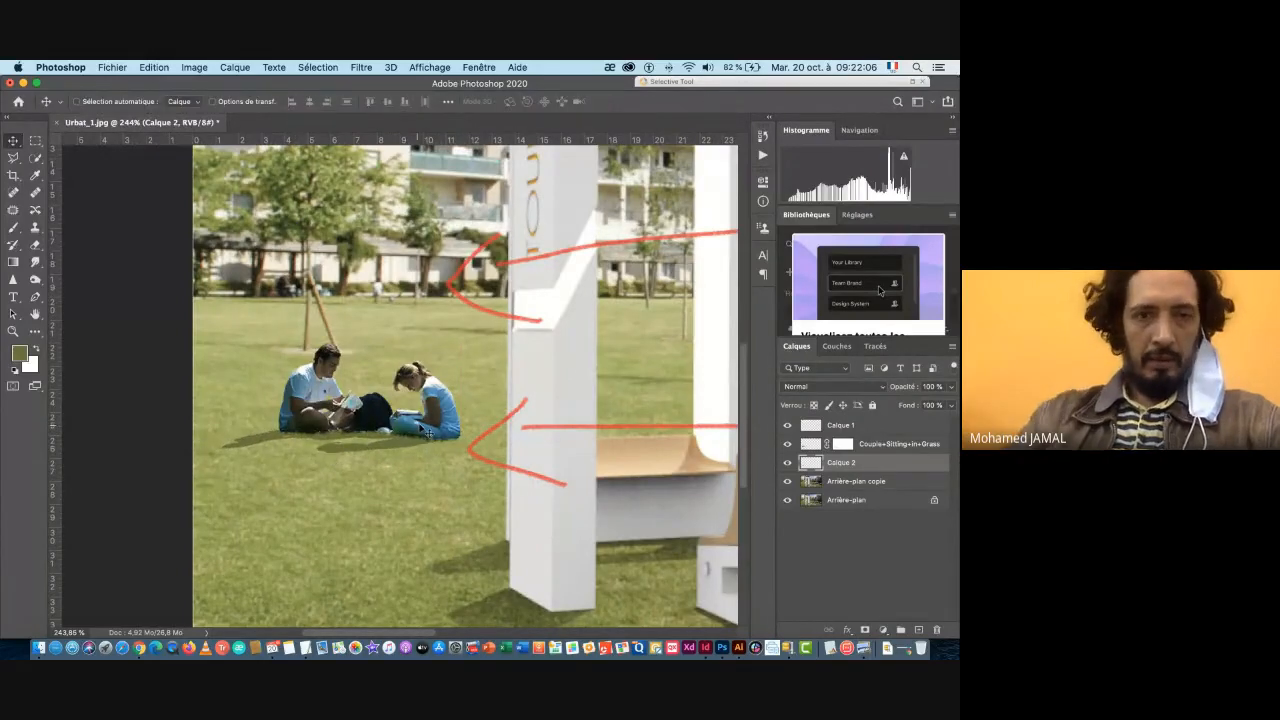
# - Soften the couple's shadow with a 2.6-pixel Gaussian blur and set its layer's blend mode to Produit (Multiply)
pyautogui.press('super+space')
pyautogui.scroll(5, 428, 432)
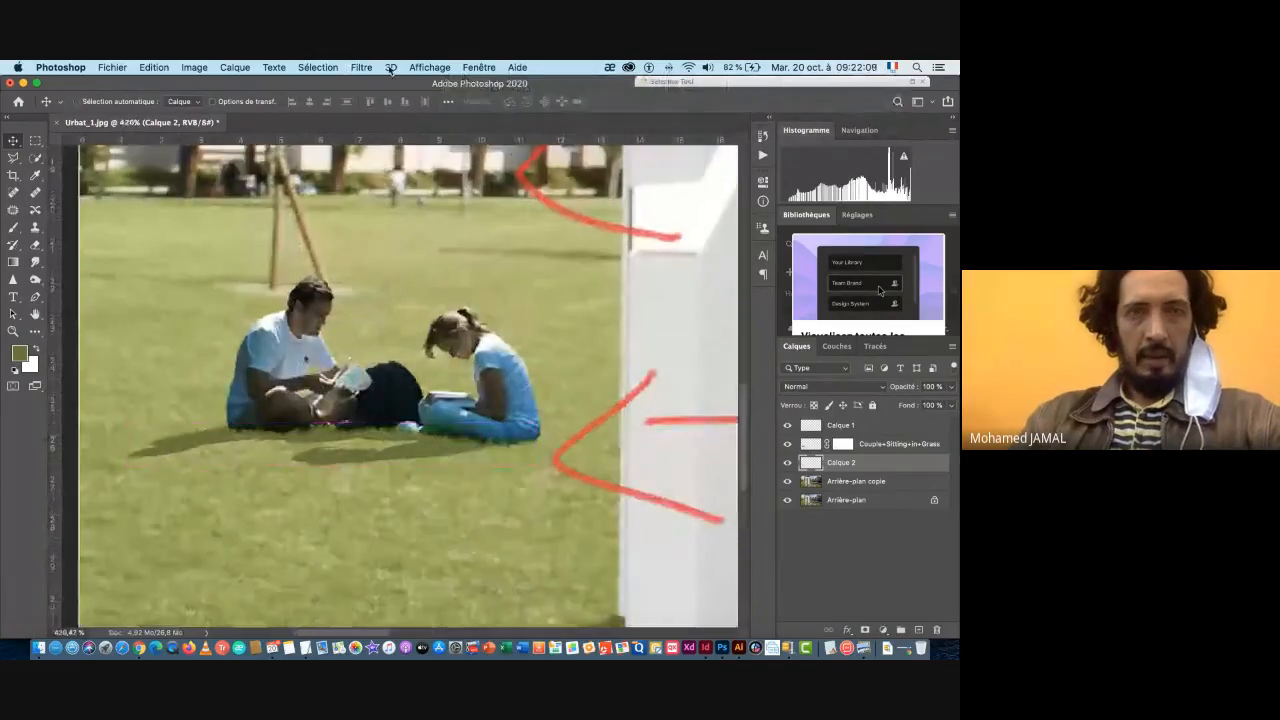
pyautogui.click(362, 68)
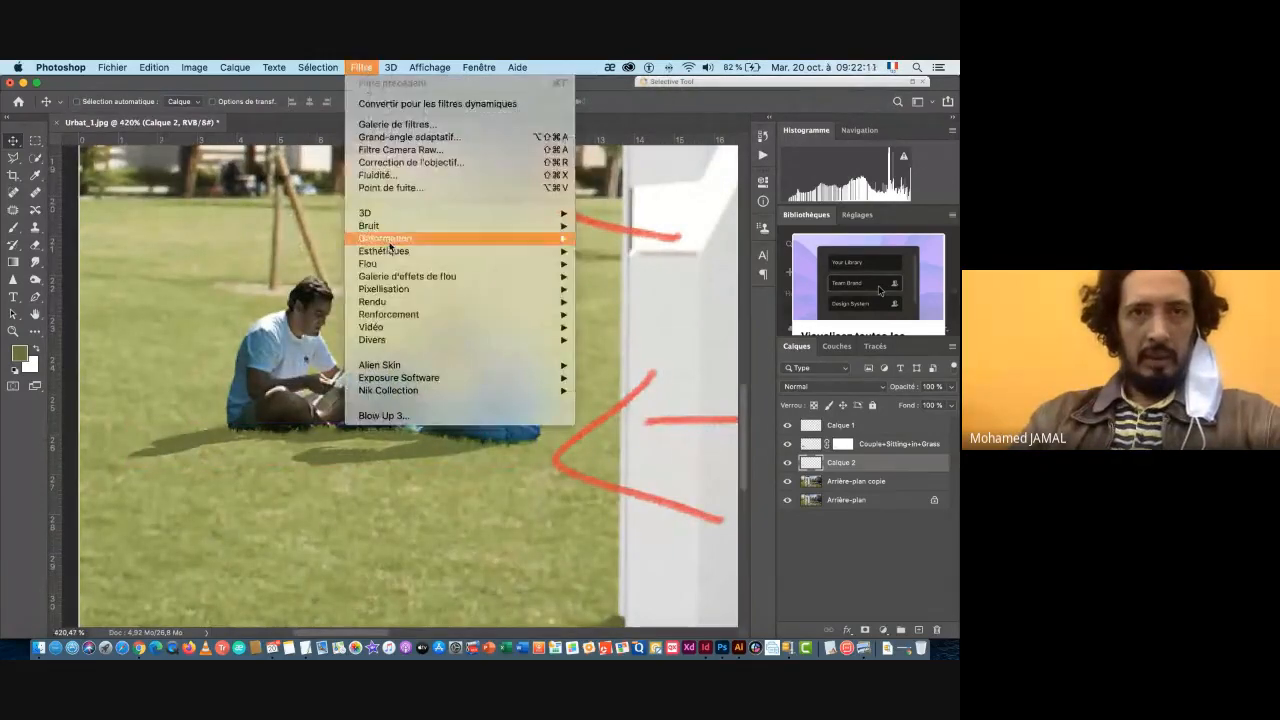
pyautogui.moveTo(390, 266)
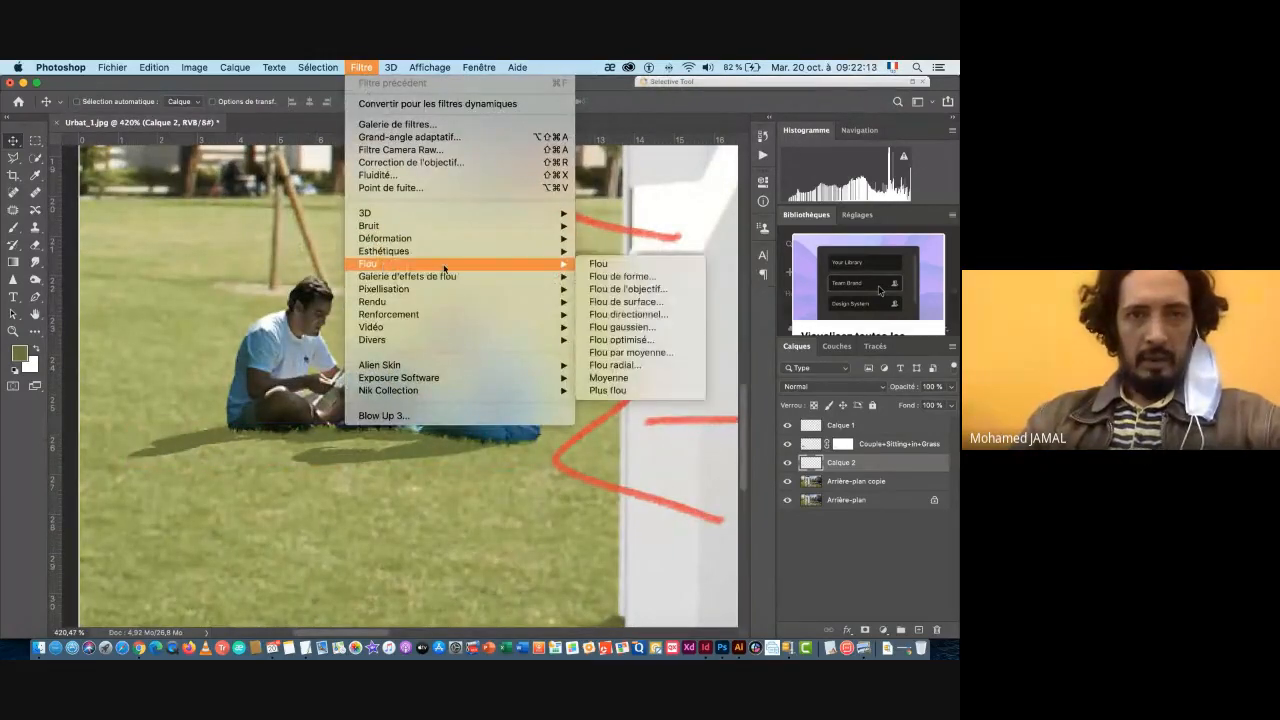
pyautogui.click(622, 328)
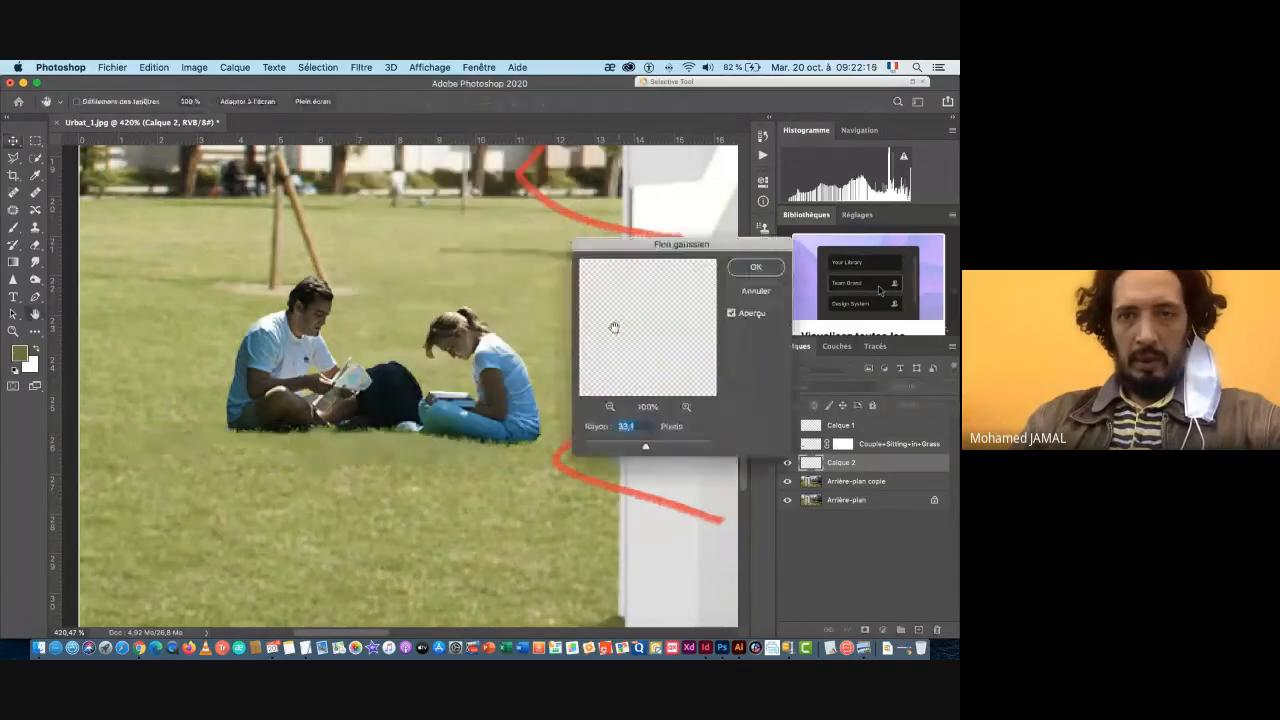
pyautogui.moveTo(628, 448); pyautogui.dragTo(606, 449)
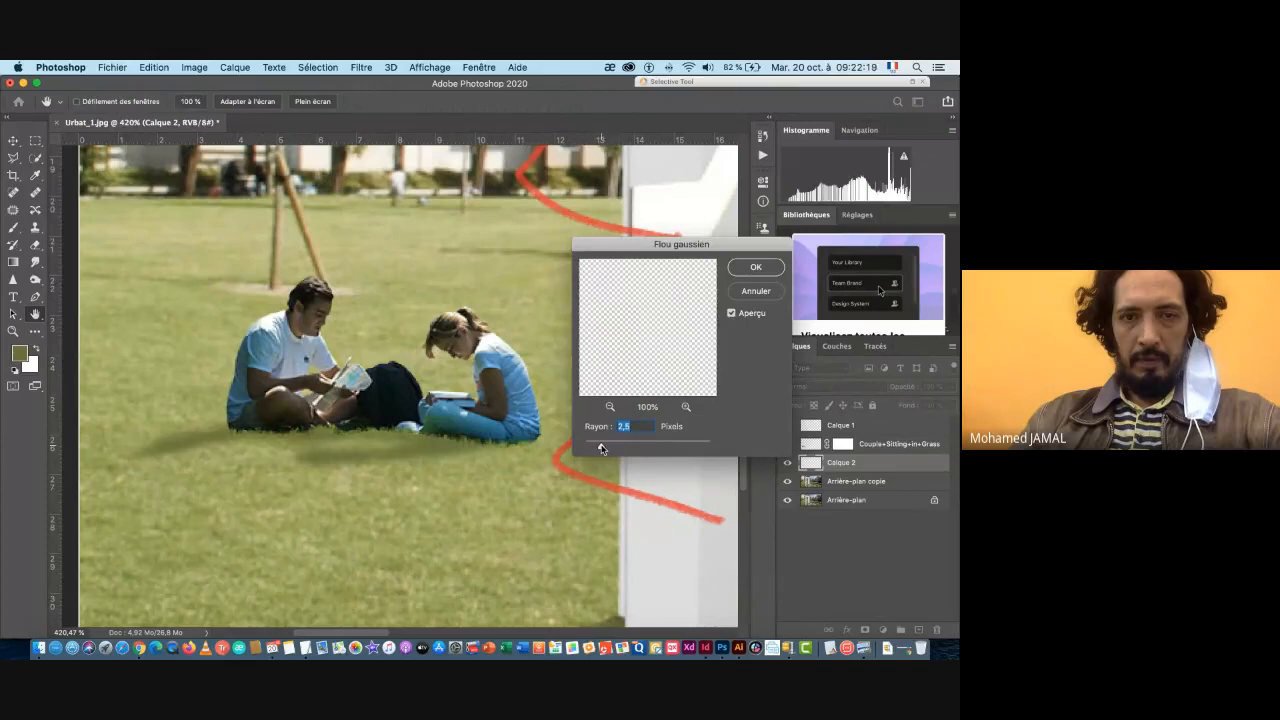
pyautogui.moveTo(600, 449); pyautogui.dragTo(602, 448)
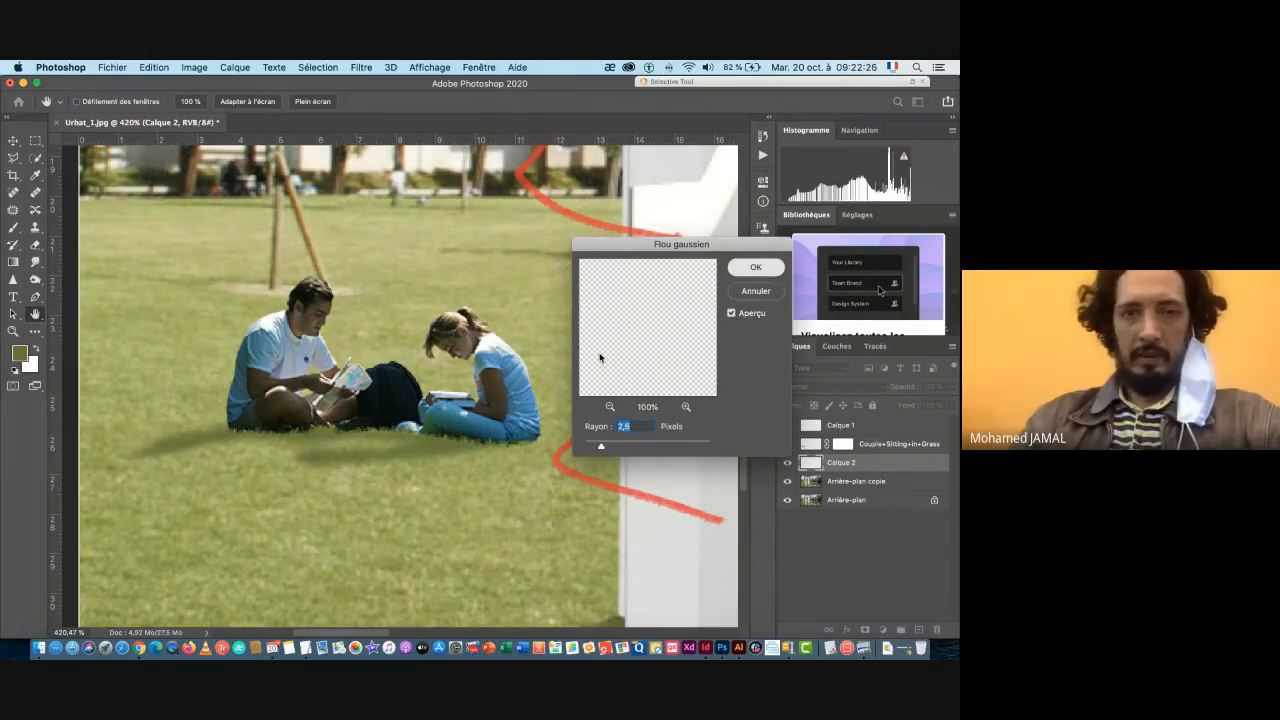
pyautogui.press('Return')
pyautogui.click(828, 388)
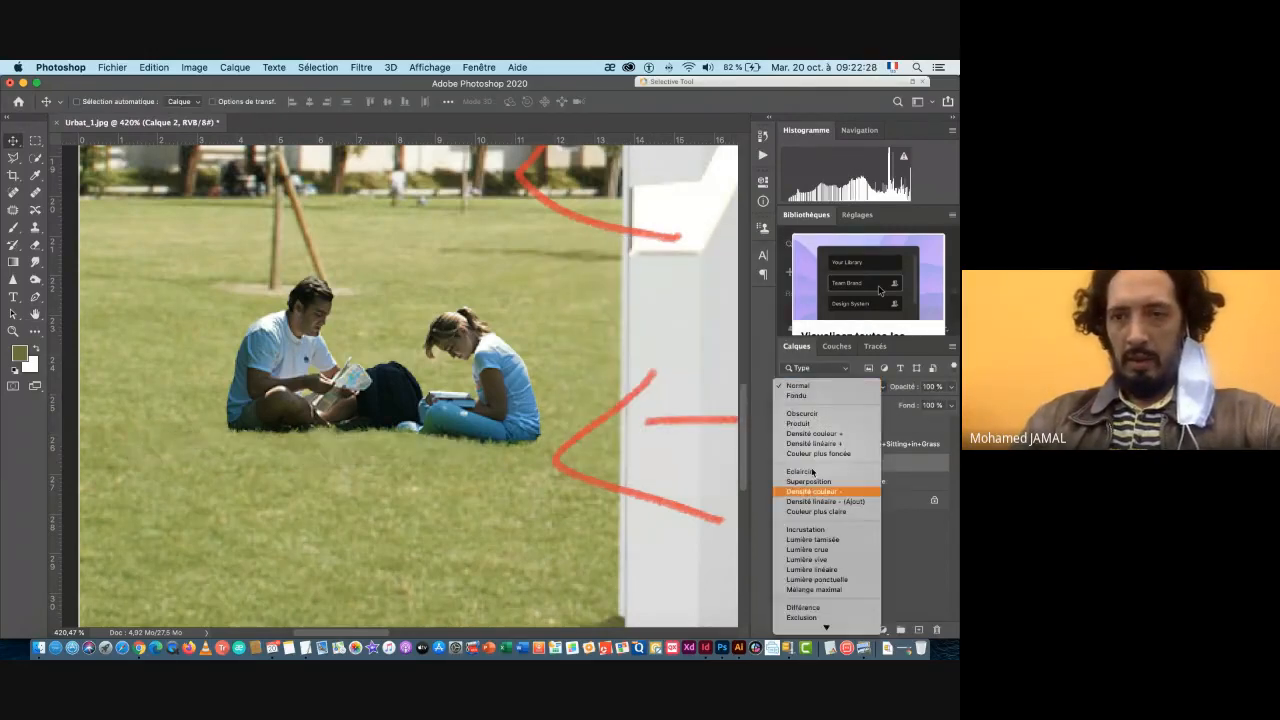
pyautogui.click(807, 424)
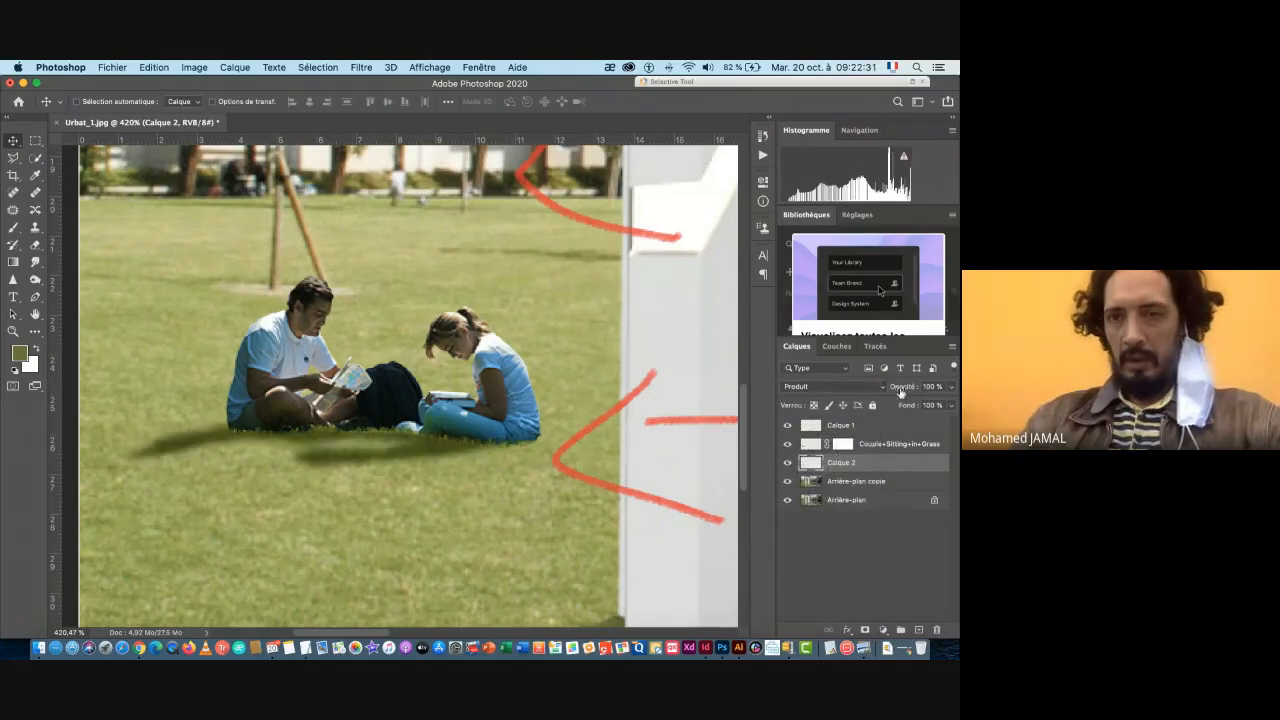
# - Lower the couple's shadow layer opacity to 72% and add a new empty layer directly above it
pyautogui.moveTo(906, 390); pyautogui.dragTo(879, 390)
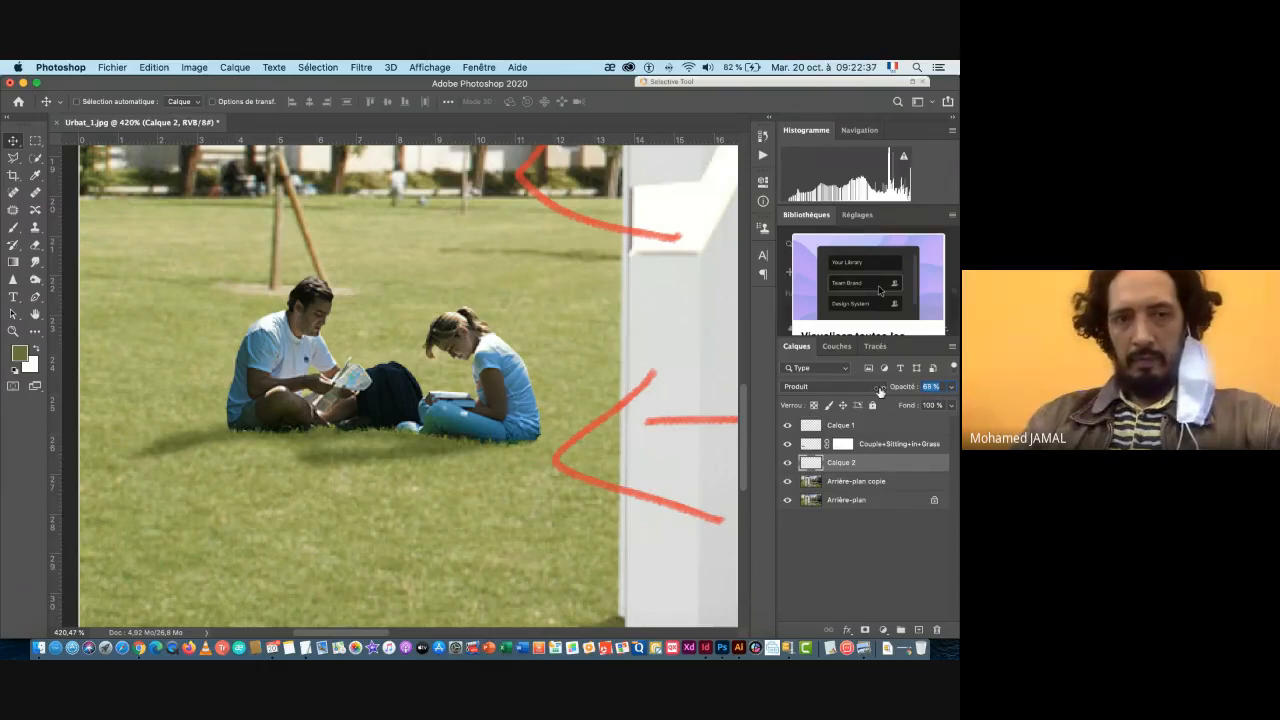
pyautogui.moveTo(879, 390); pyautogui.dragTo(883, 390)
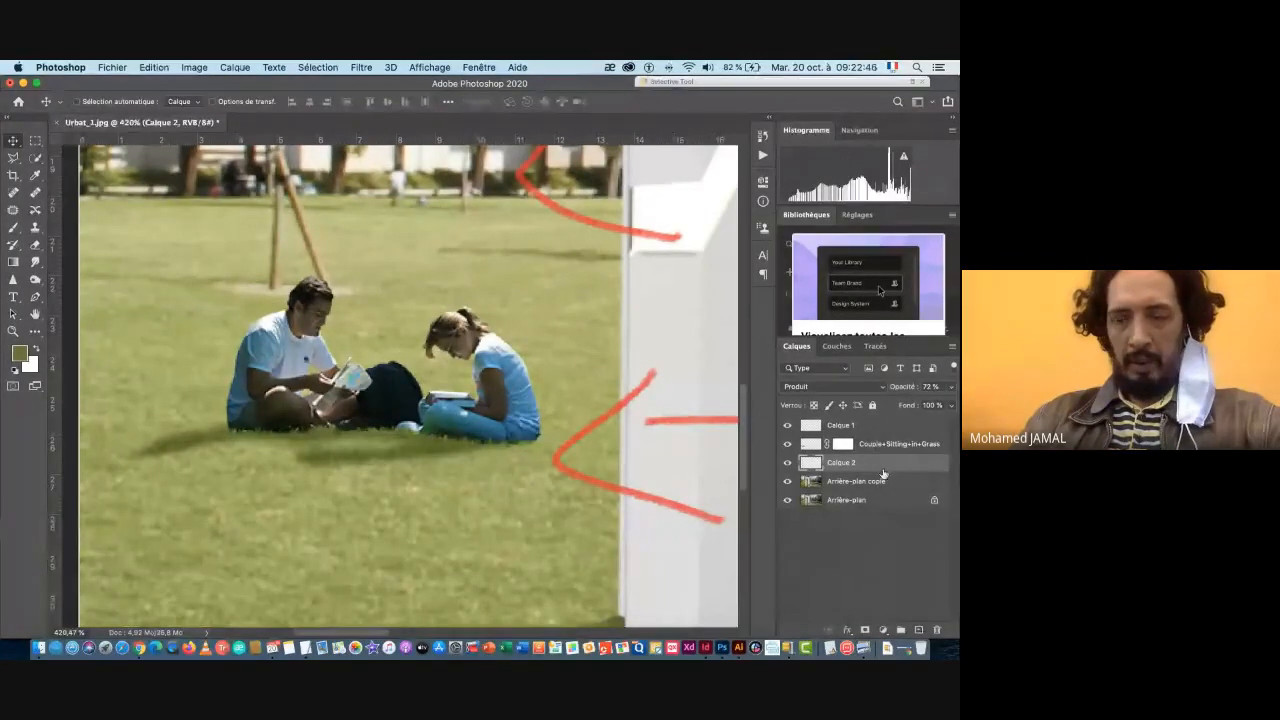
pyautogui.click(916, 630)
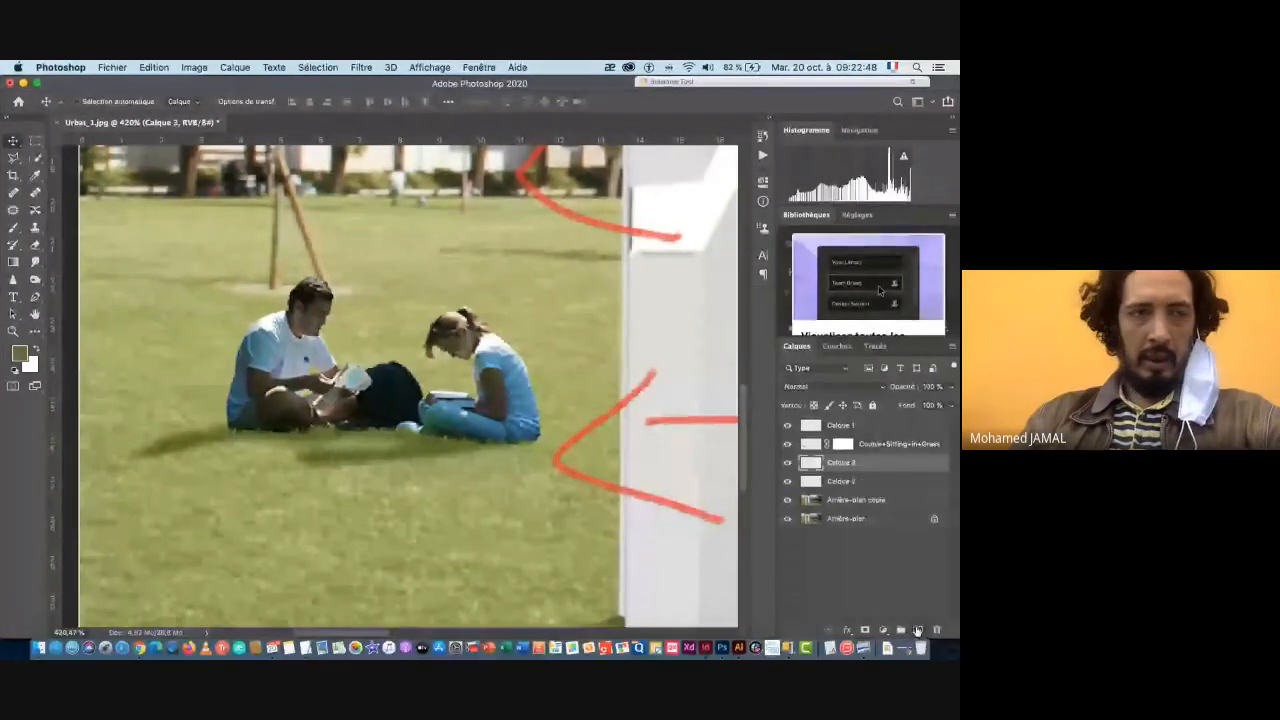
# - Choose a soft round brush of 8 px with 0% hardness for painting
pyautogui.click(12, 229)
pyautogui.rightClick(368, 390)
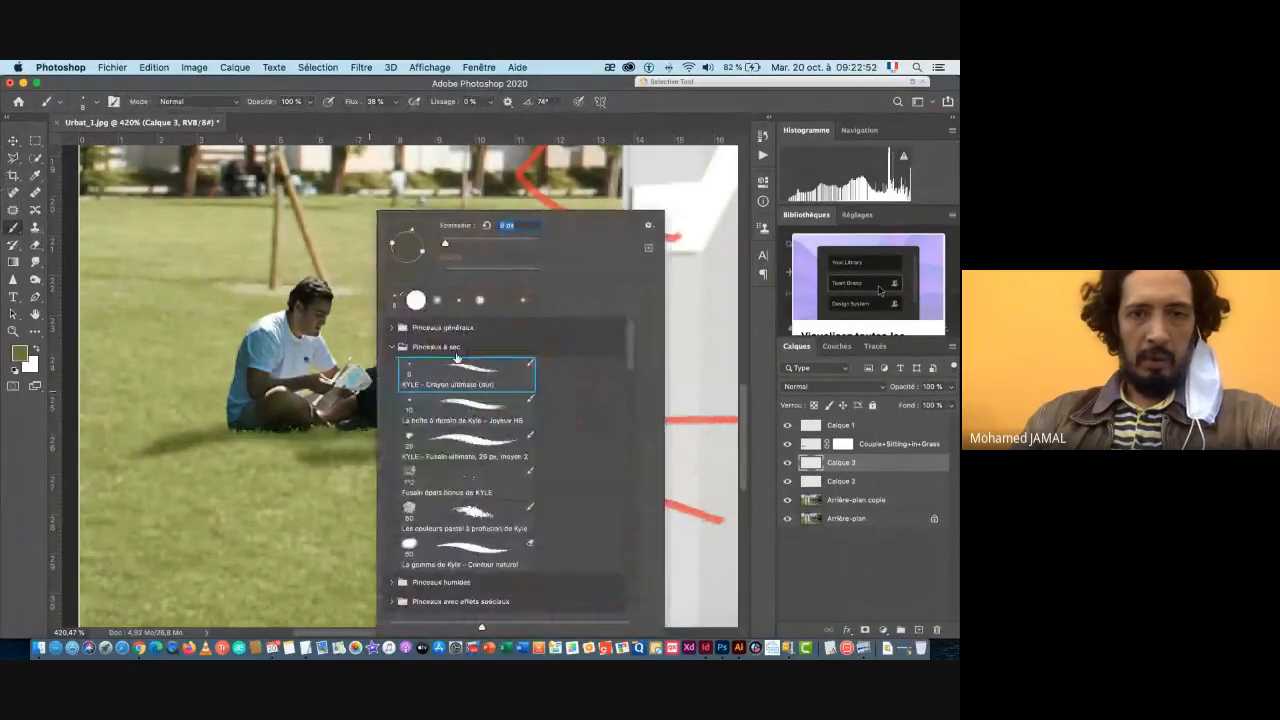
pyautogui.click(433, 300)
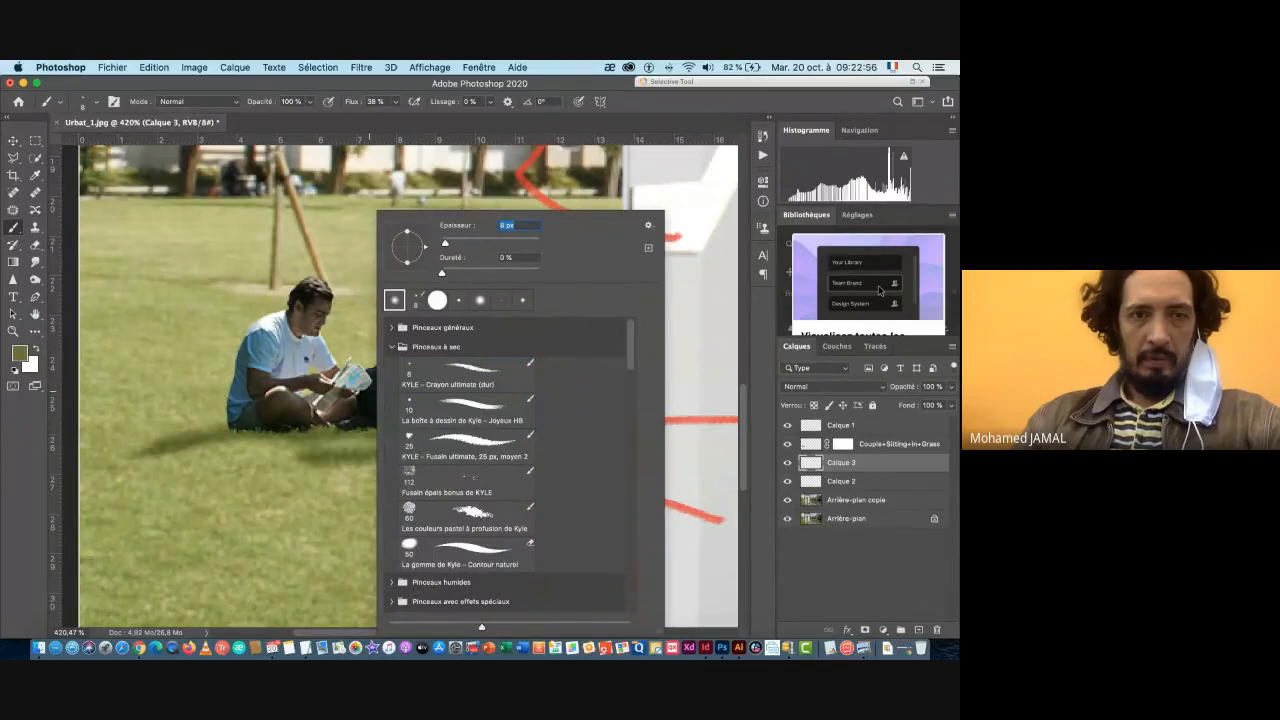
pyautogui.press('Return')
# - Add another empty layer and place it directly above the Couple+Sitting+in+Grass layer
pyautogui.press('super+space')
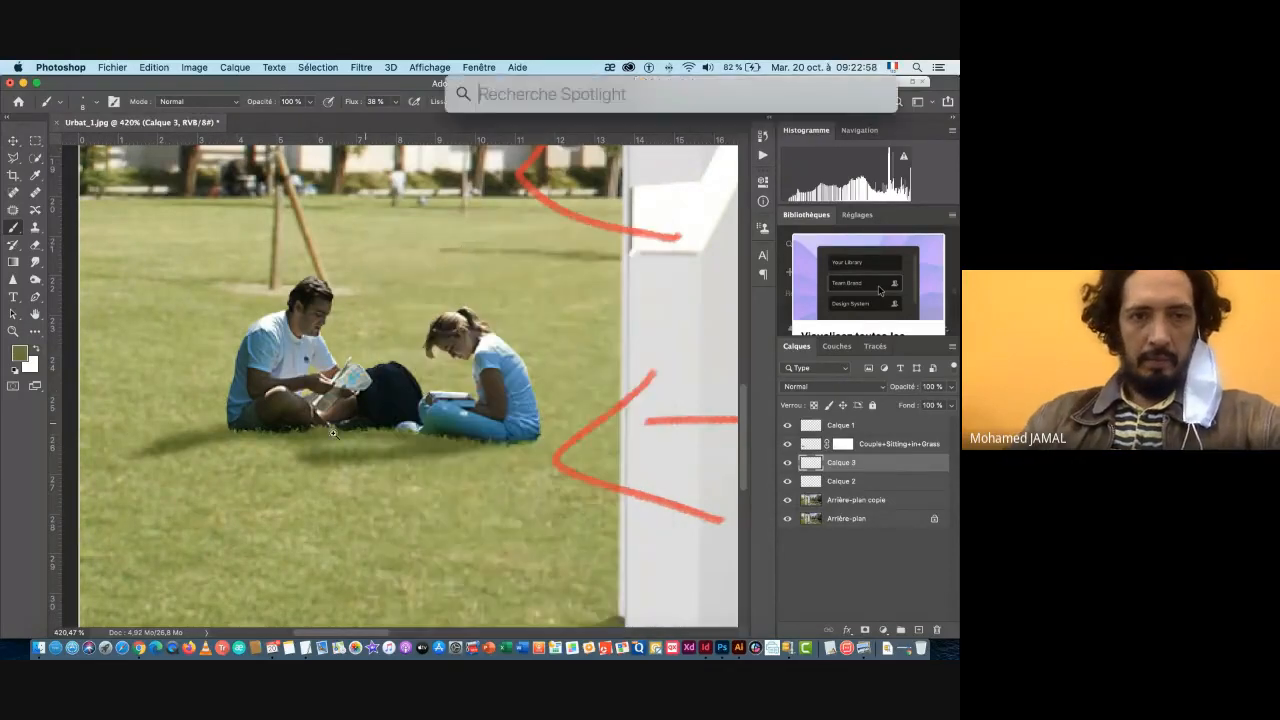
pyautogui.press('Escape')
pyautogui.scroll(5, 236, 423)
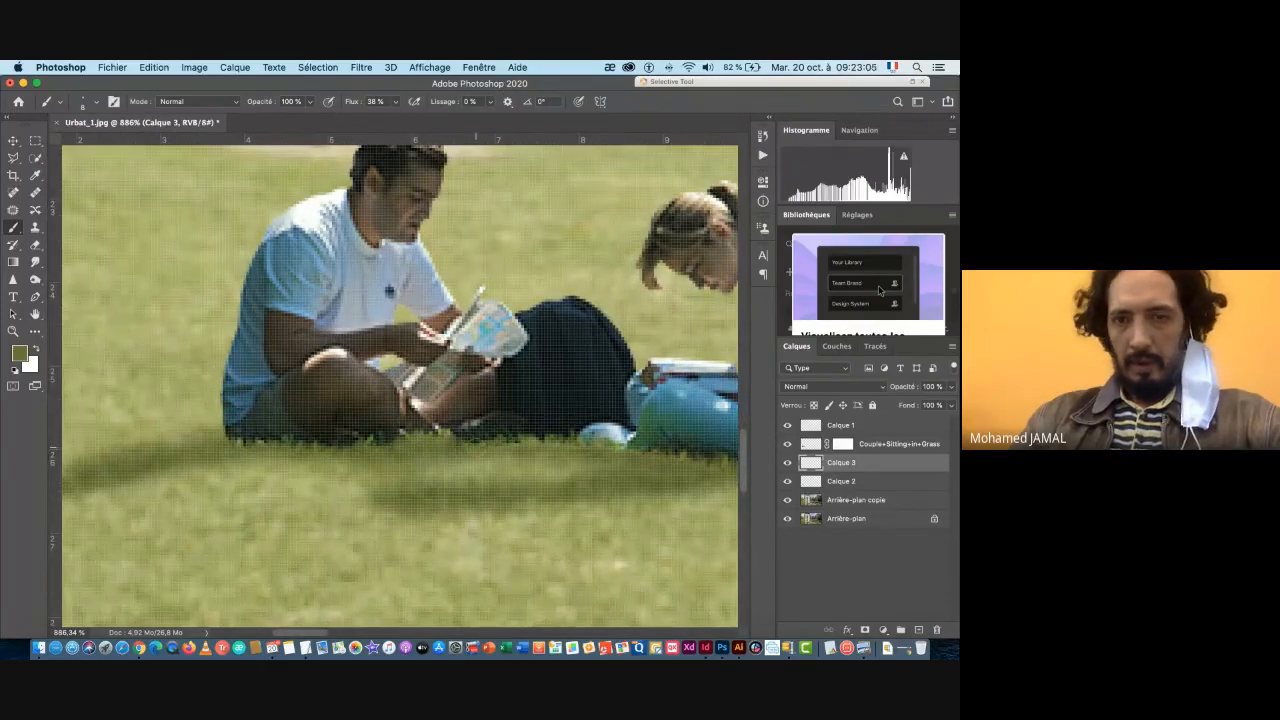
pyautogui.scroll(-3, 355, 428)
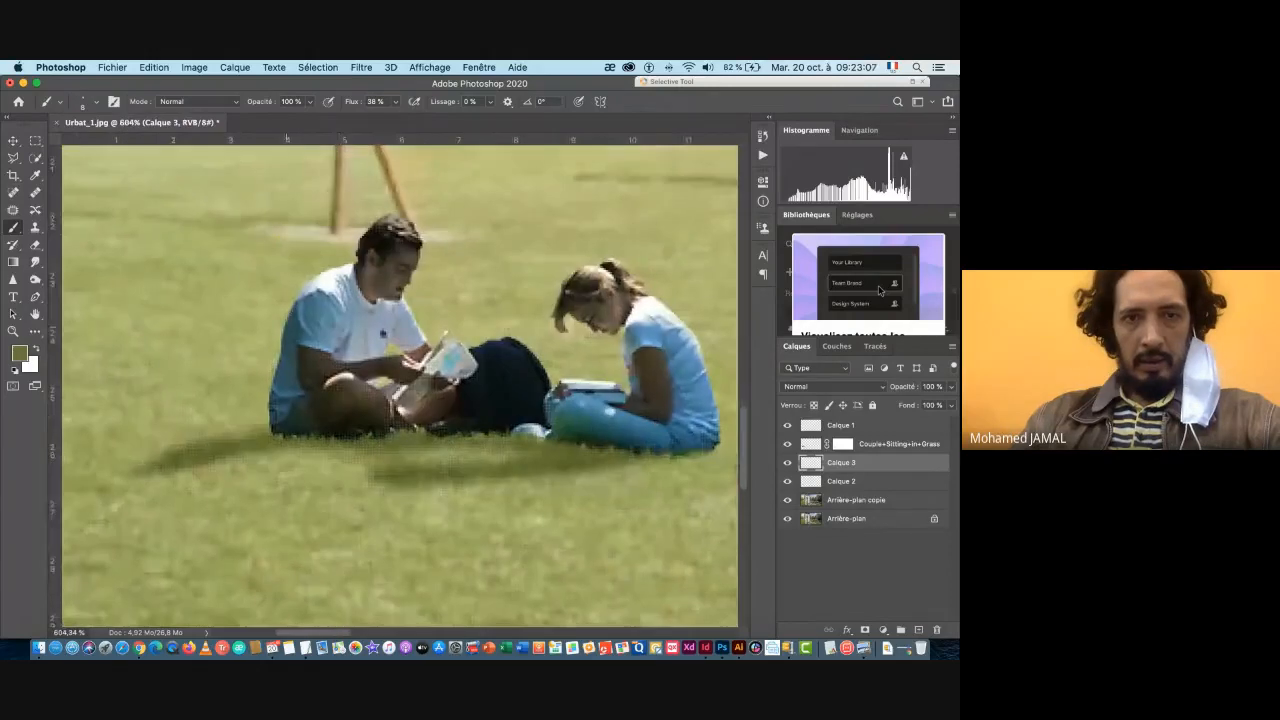
pyautogui.hscroll(2, 284, 380)
pyautogui.scroll(1, 284, 380)
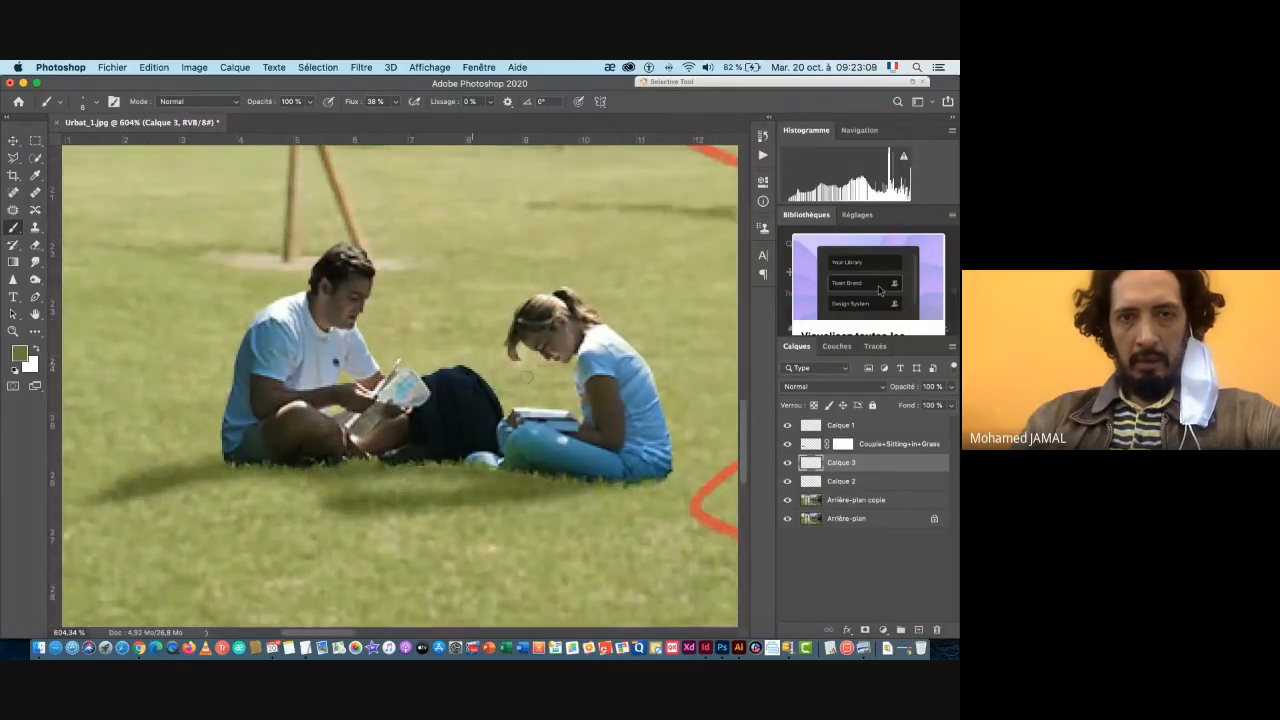
pyautogui.click(858, 500)
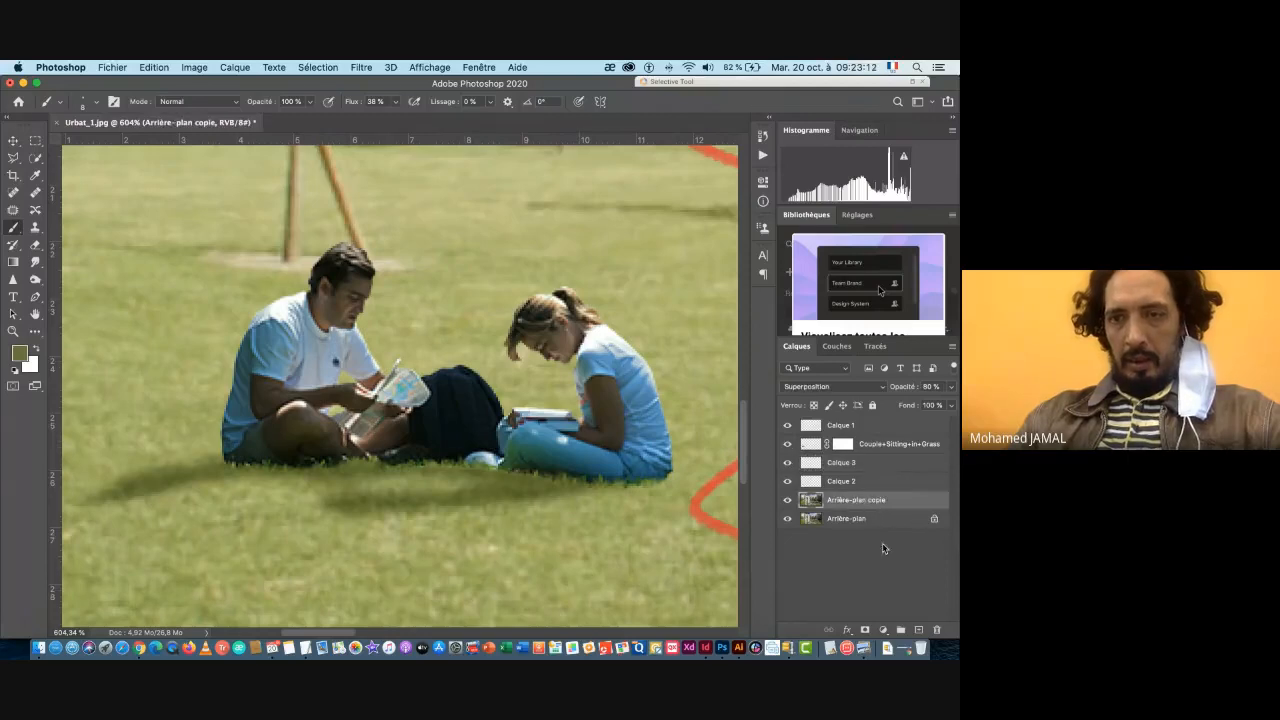
pyautogui.click(919, 630)
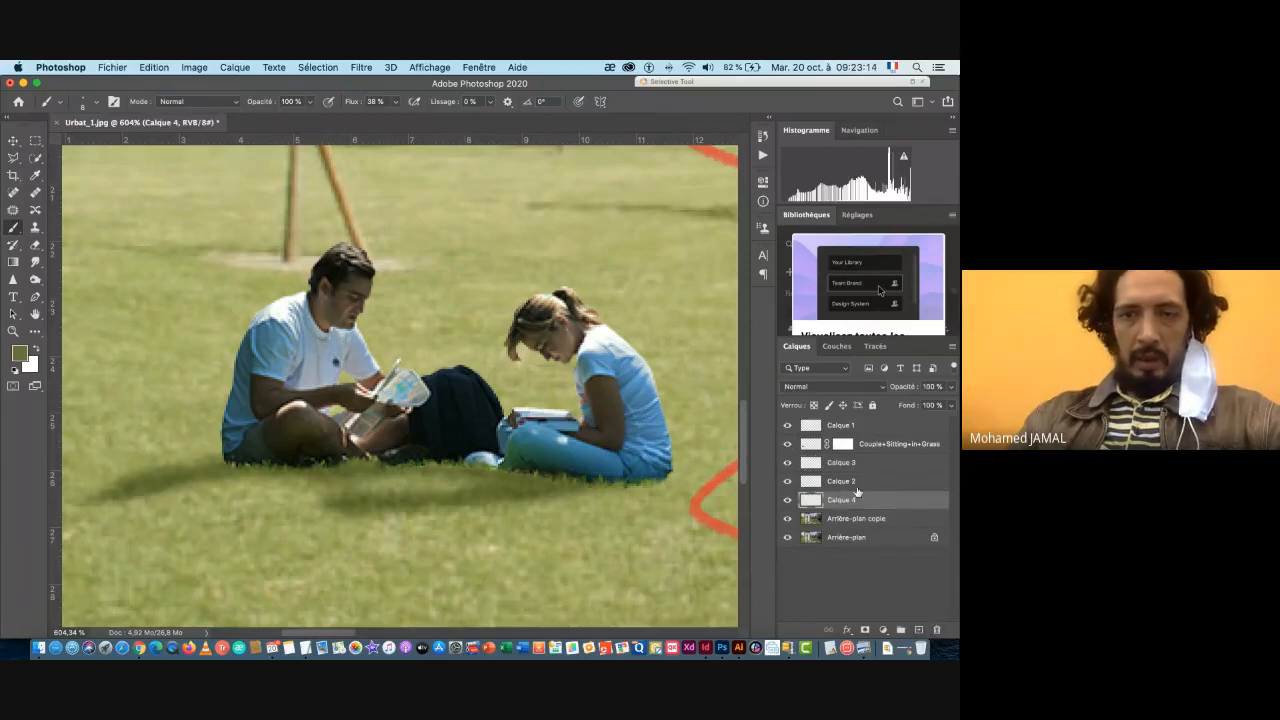
pyautogui.moveTo(872, 500); pyautogui.dragTo(861, 435)
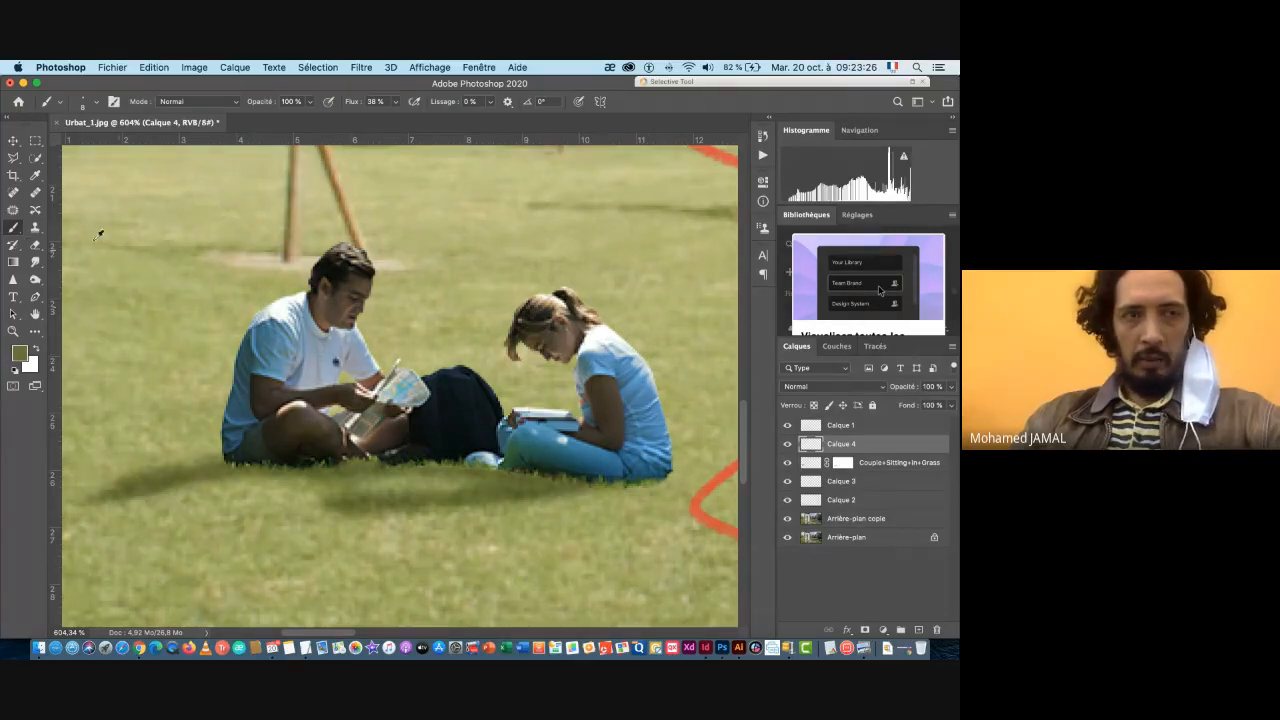
# - Sample a pale cream highlight colour from the seated man's knee and set the brush to 11 px at 51% opacity
pyautogui.click(35, 175)
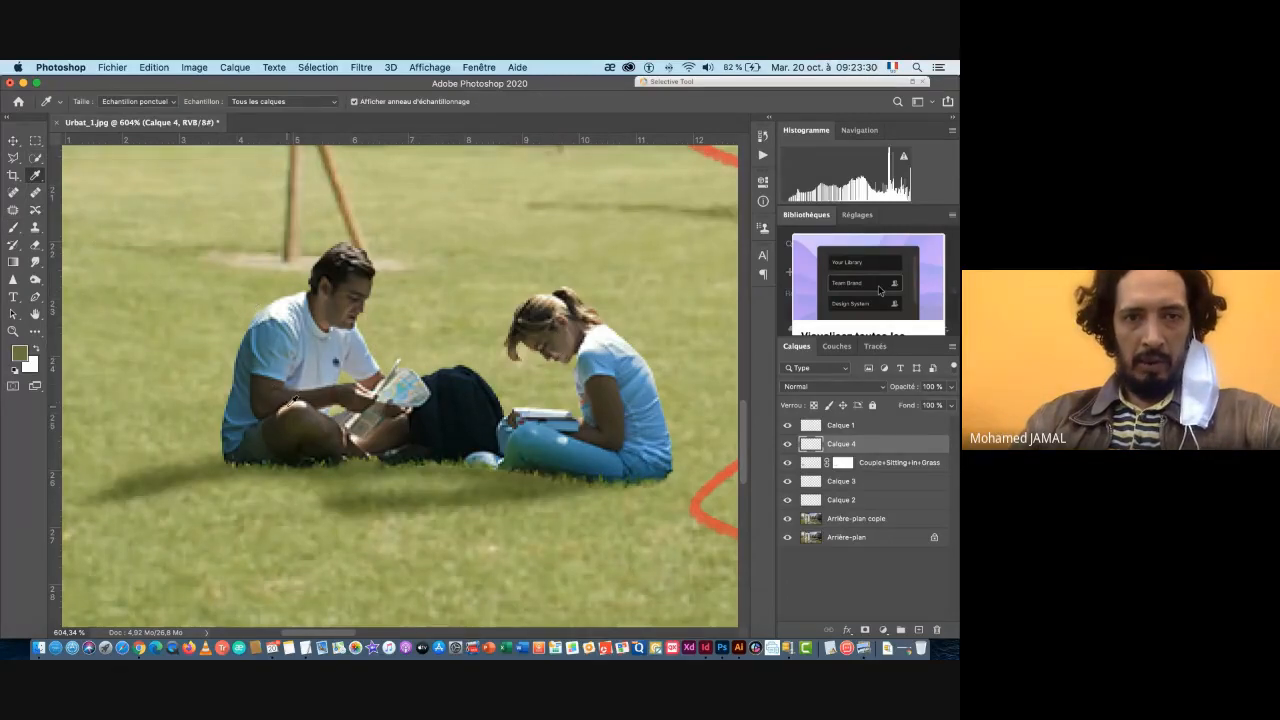
pyautogui.click(290, 401)
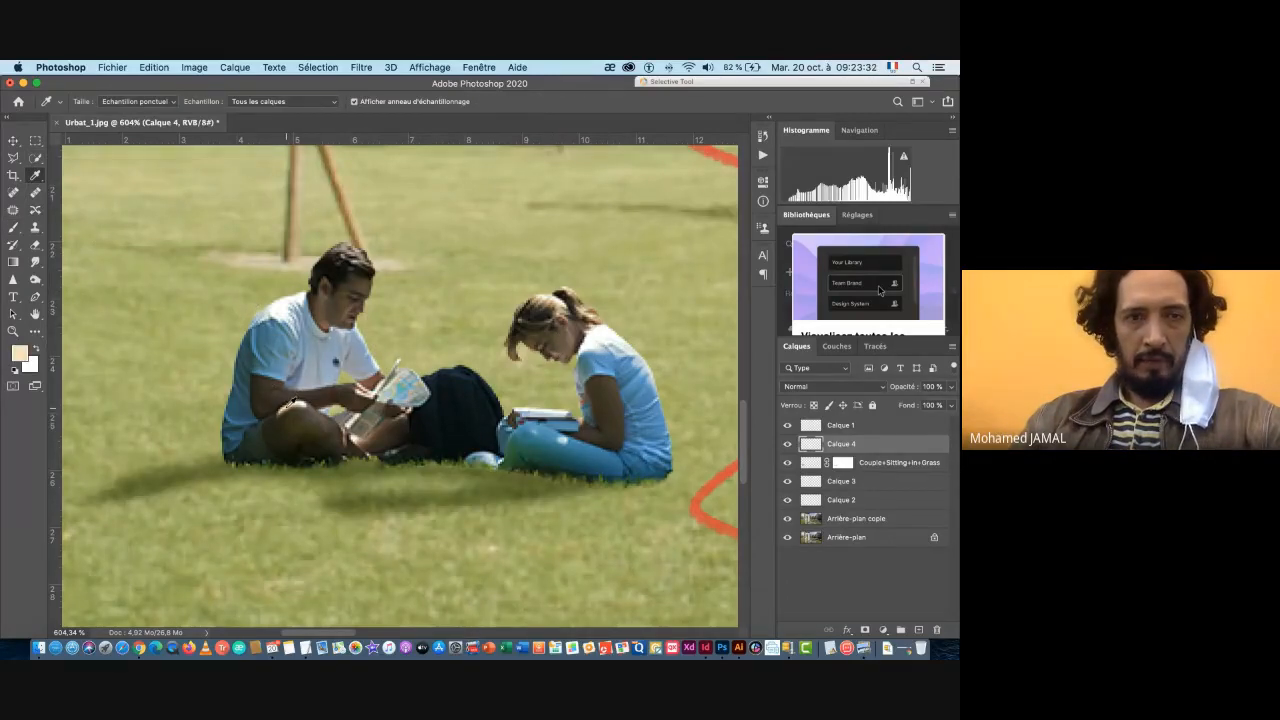
pyautogui.click(14, 228)
pyautogui.moveTo(344, 304); pyautogui.dragTo(349, 305)
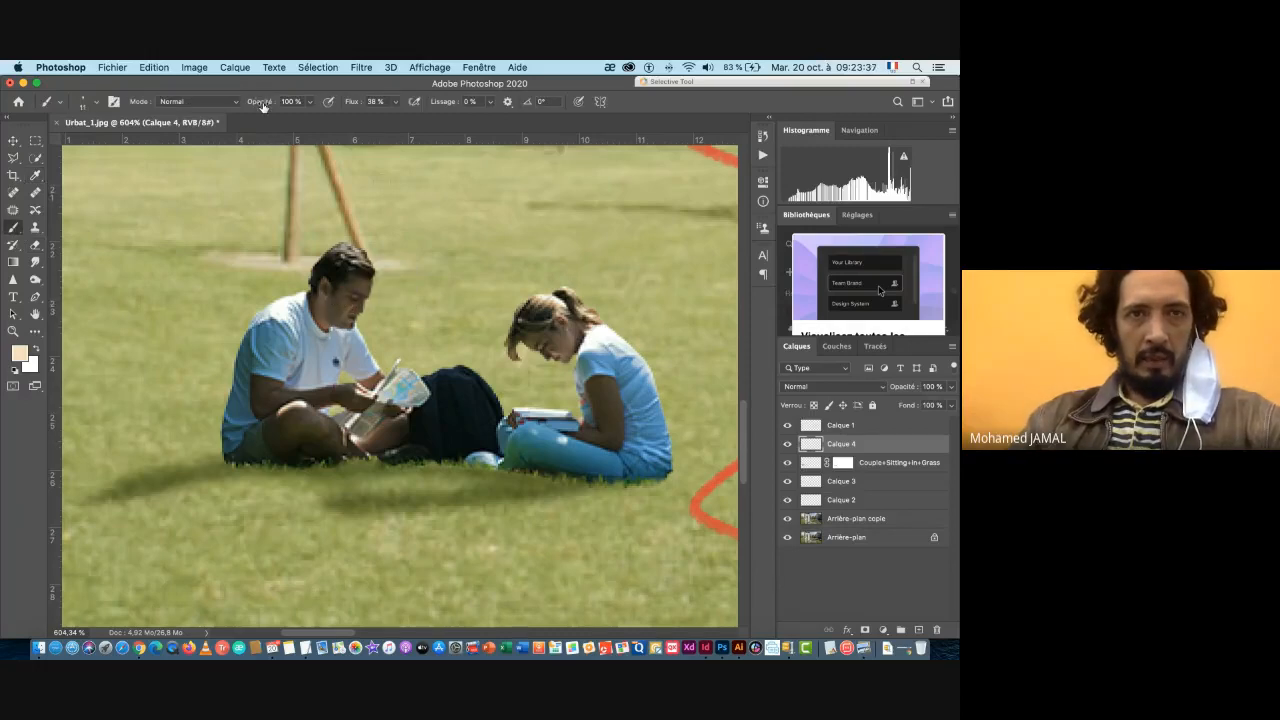
pyautogui.moveTo(264, 105); pyautogui.dragTo(225, 107)
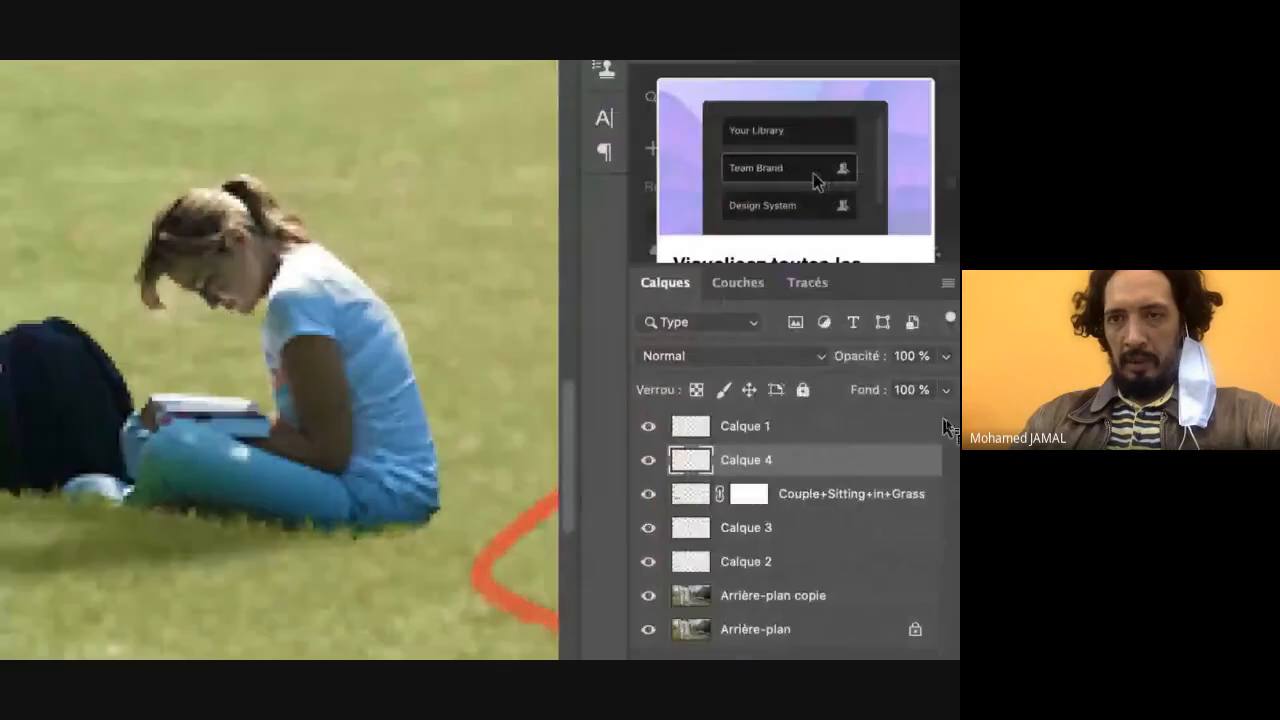
# - Set the new highlight layer's blend mode to Incrustation (Overlay) and compare the image with the layer off and on
pyautogui.click(719, 356)
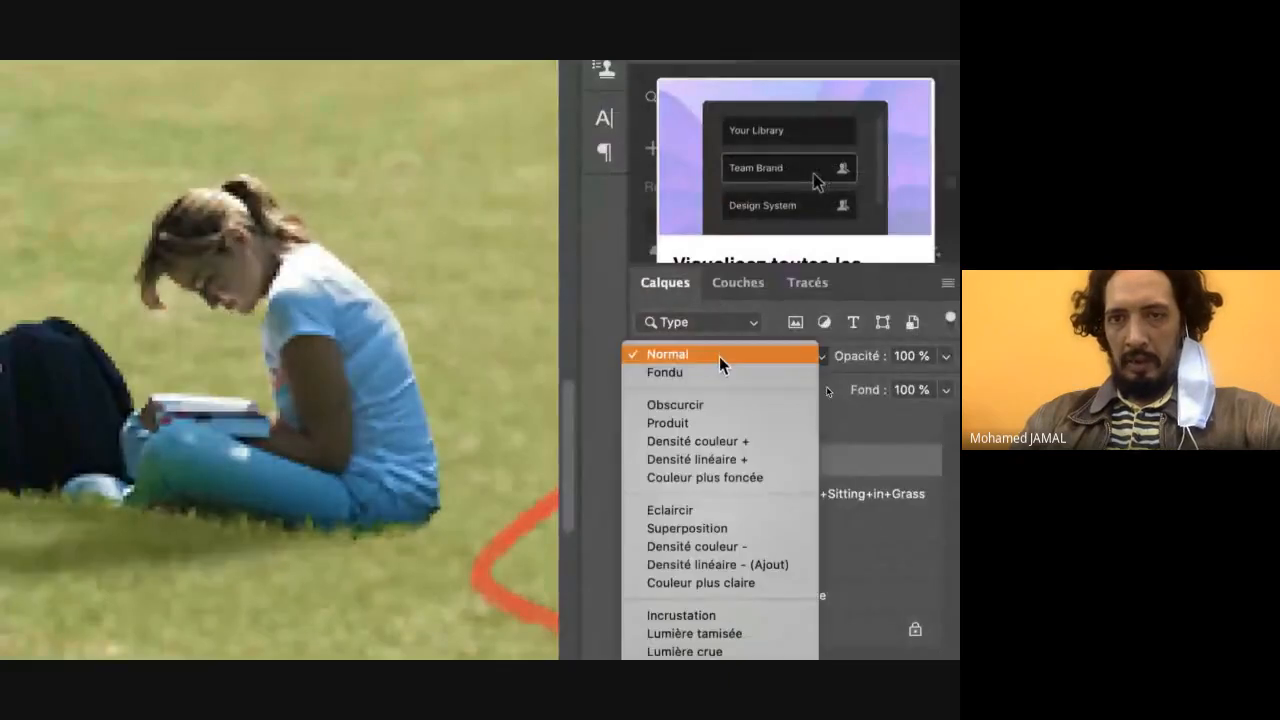
pyautogui.click(708, 615)
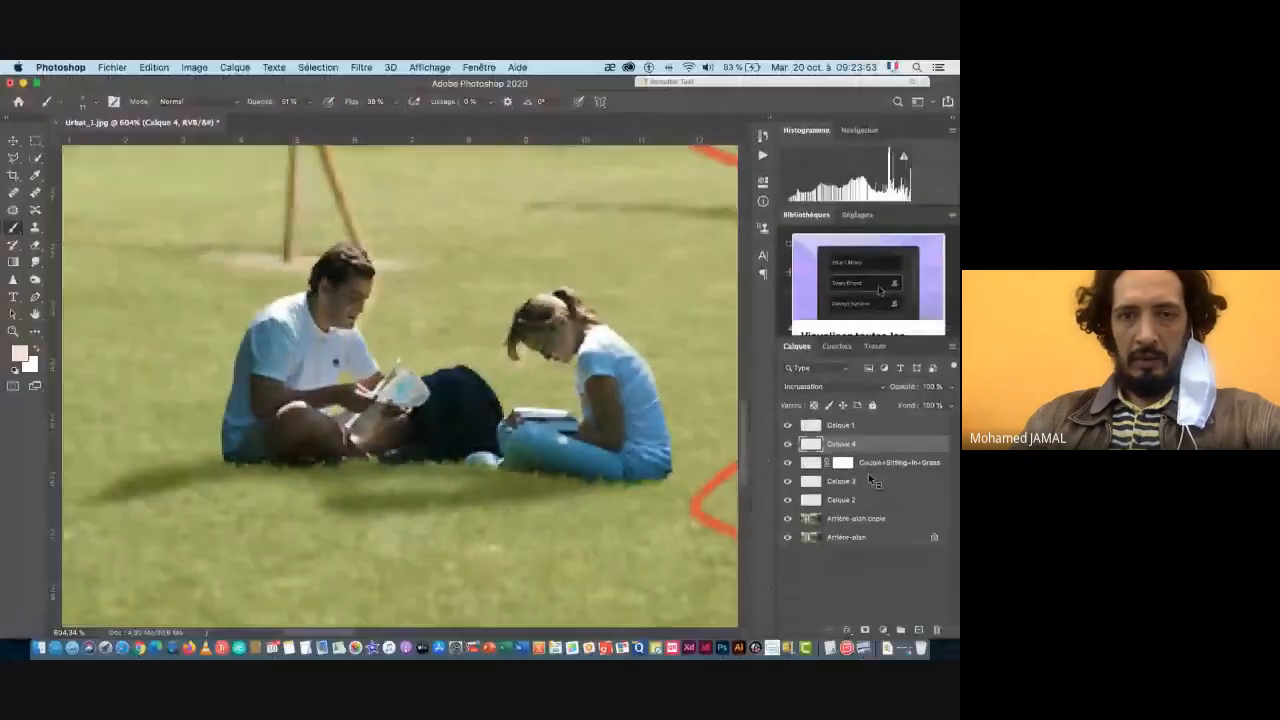
pyautogui.click(787, 444)
pyautogui.click(787, 444)
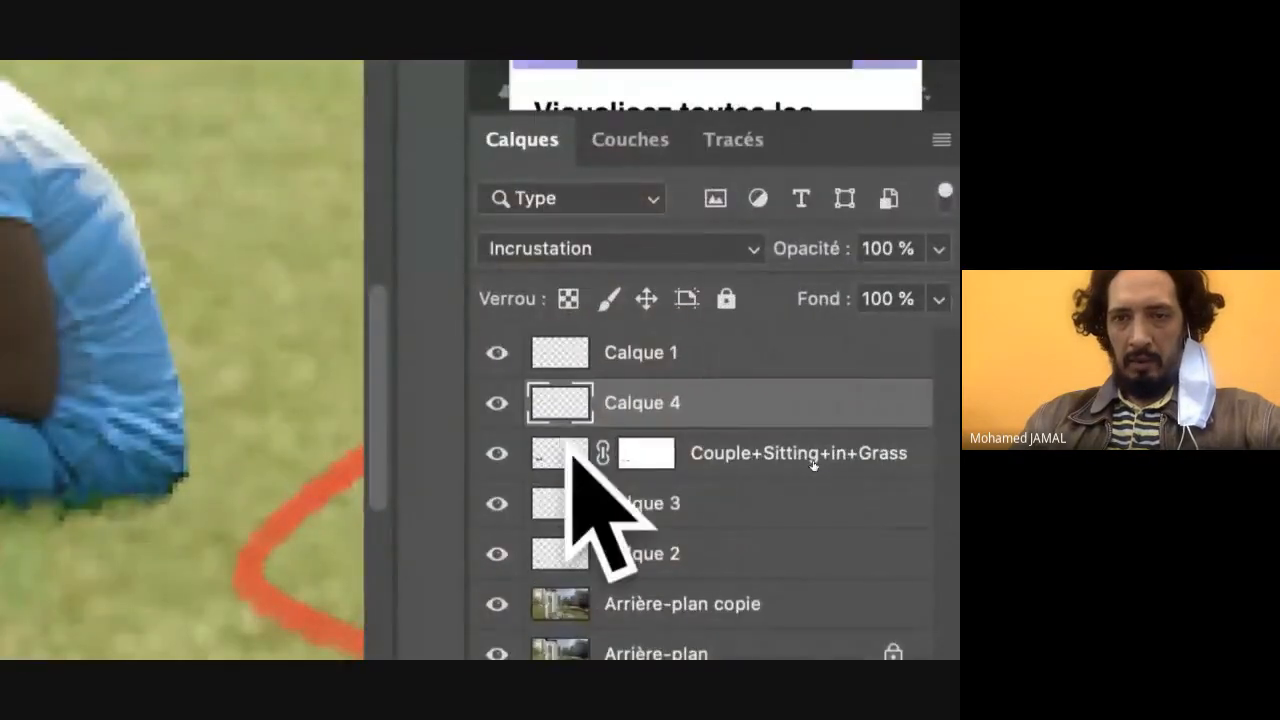
# - Clip the highlight layer to the Couple+Sitting+in+Grass layer, toggling the clipping mask off and on to demonstrate it
pyautogui.moveTo(559, 420); pyautogui.dragTo(712, 425)
pyautogui.keyDown('alt'); pyautogui.click(712, 425); pyautogui.keyUp('alt')
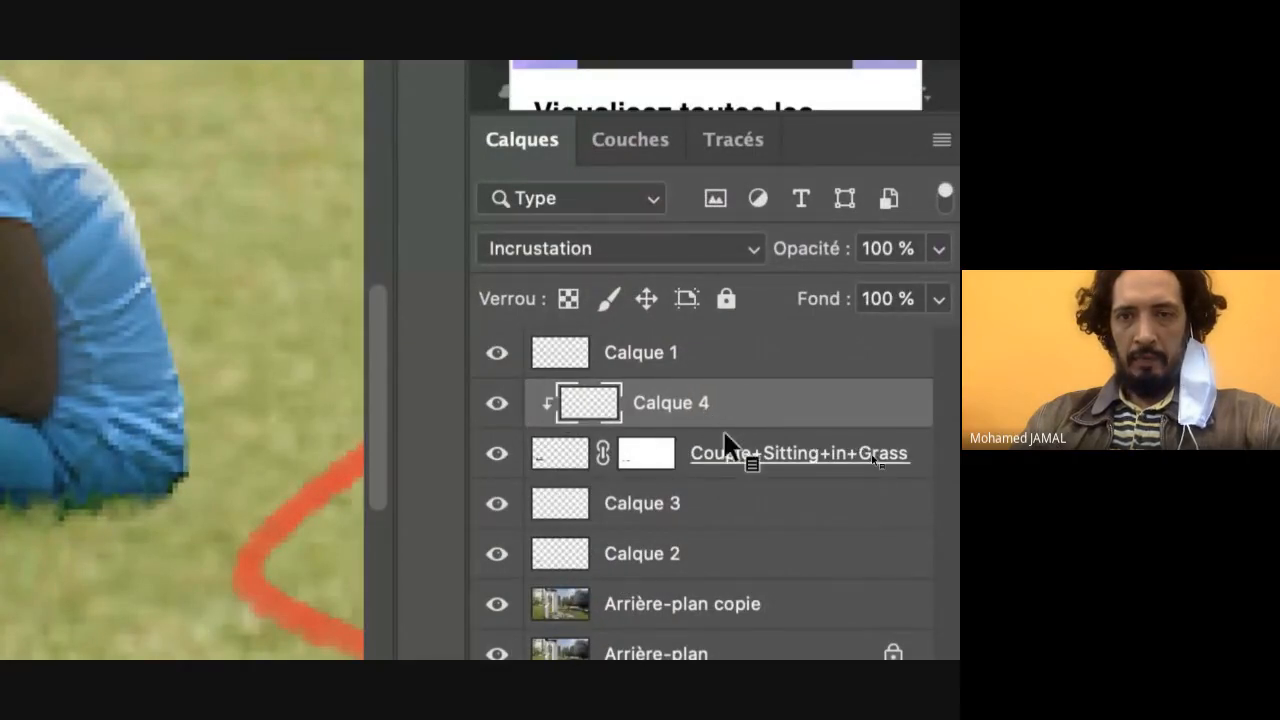
pyautogui.keyDown('alt'); pyautogui.click(722, 421); pyautogui.keyUp('alt')
pyautogui.keyDown('alt'); pyautogui.click(722, 421); pyautogui.keyUp('alt')
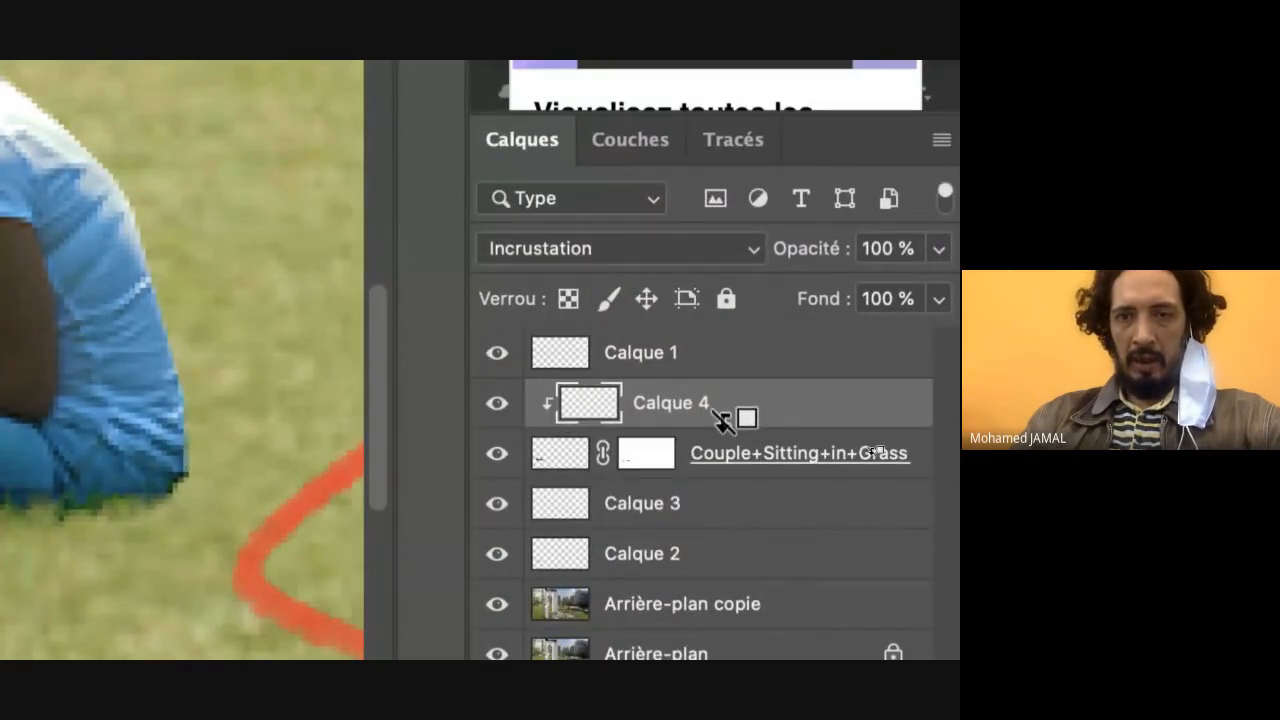
pyautogui.keyDown('alt'); pyautogui.click(722, 421); pyautogui.keyUp('alt')
pyautogui.keyDown('alt'); pyautogui.click(722, 421); pyautogui.keyUp('alt')
pyautogui.keyDown('alt'); pyautogui.click(722, 421); pyautogui.keyUp('alt')
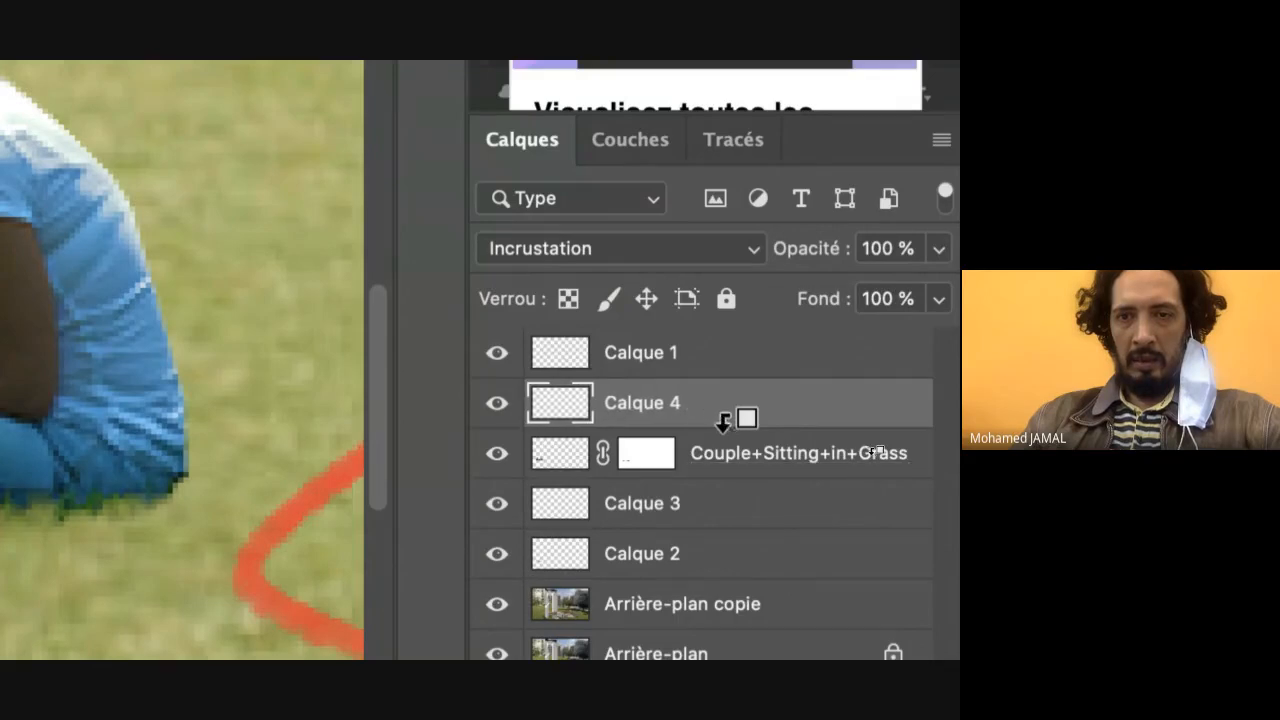
pyautogui.keyDown('alt'); pyautogui.click(722, 421); pyautogui.keyUp('alt')
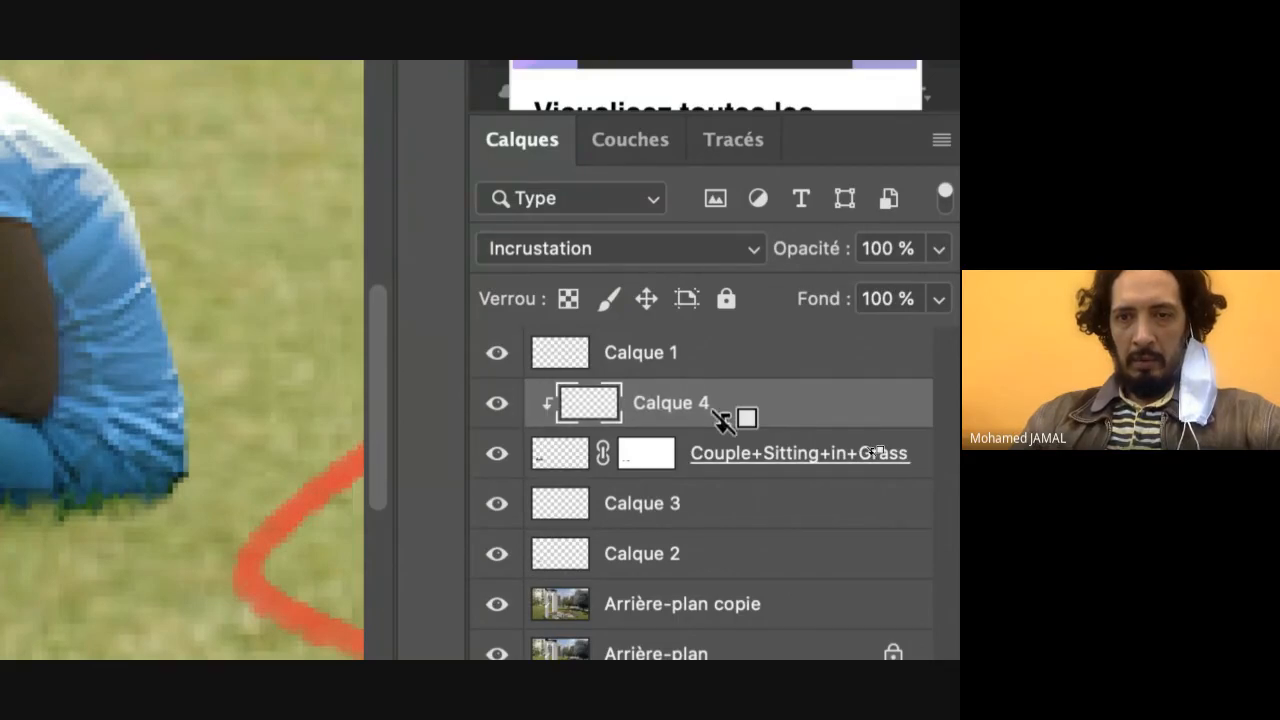
pyautogui.keyDown('alt'); pyautogui.click(722, 421); pyautogui.keyUp('alt')
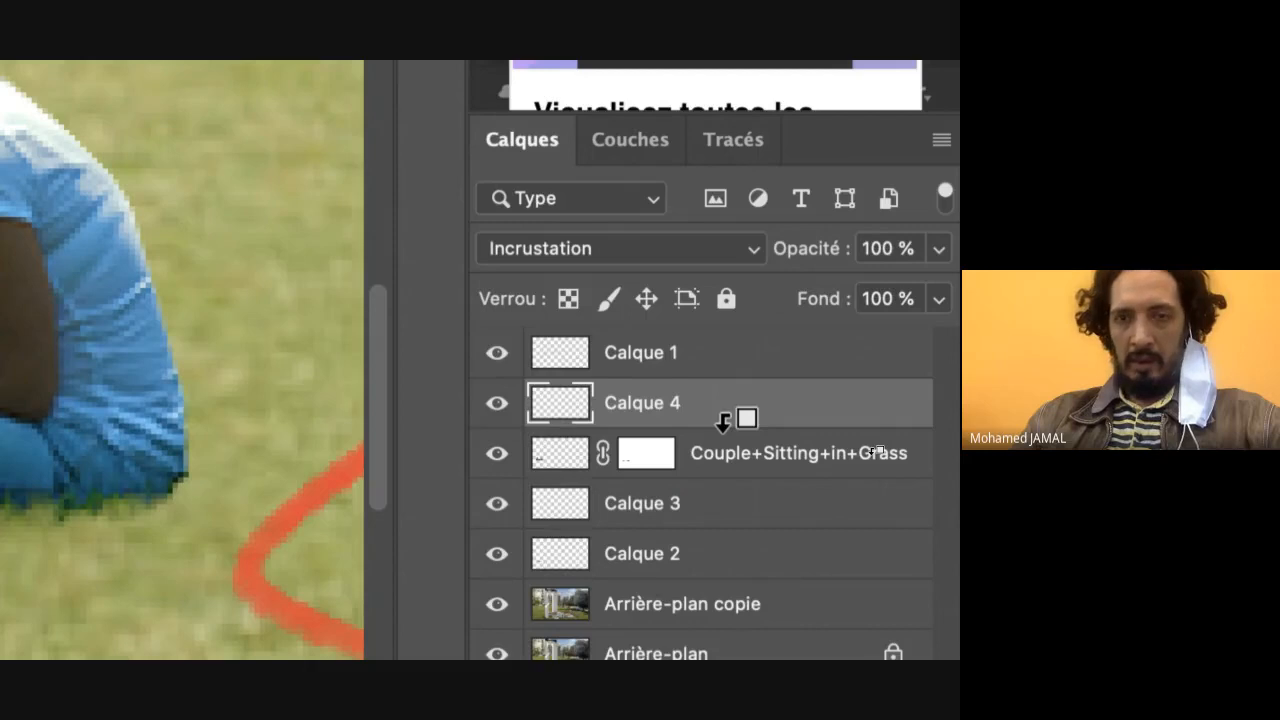
pyautogui.keyDown('alt'); pyautogui.click(723, 420); pyautogui.keyUp('alt')
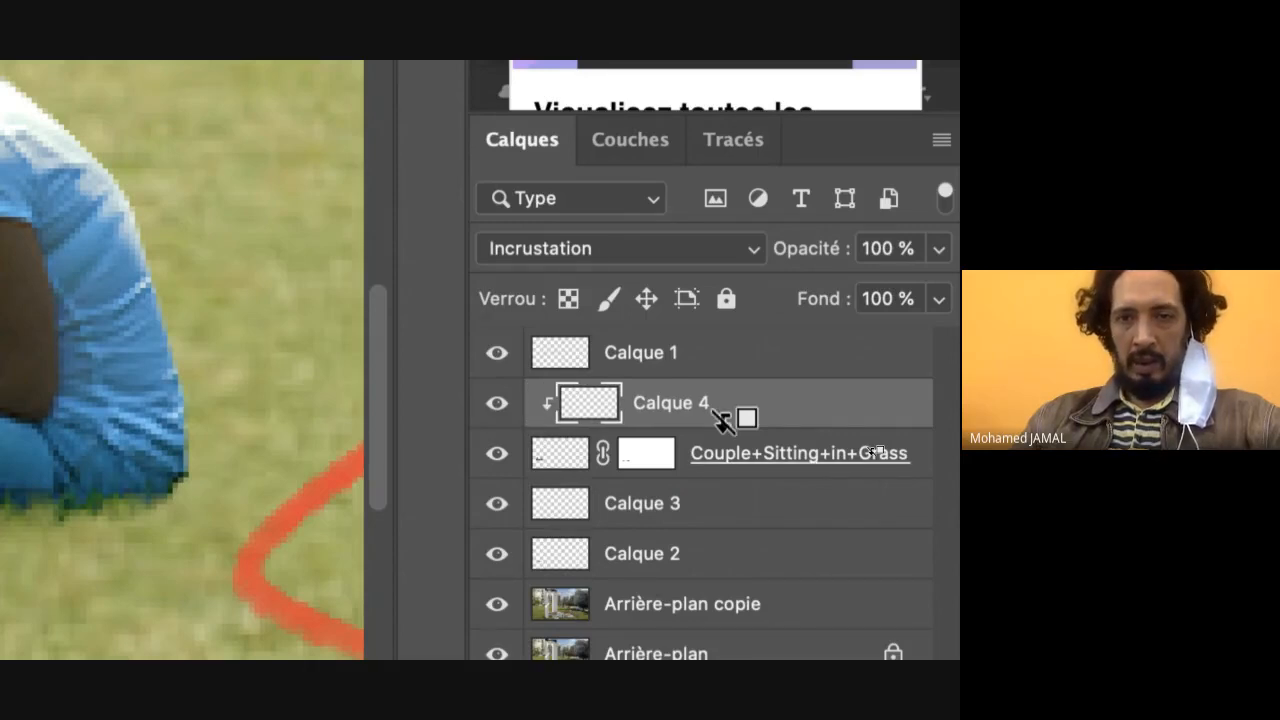
pyautogui.keyDown('alt'); pyautogui.click(723, 420); pyautogui.keyUp('alt')
pyautogui.keyDown('alt'); pyautogui.click(723, 420); pyautogui.keyUp('alt')
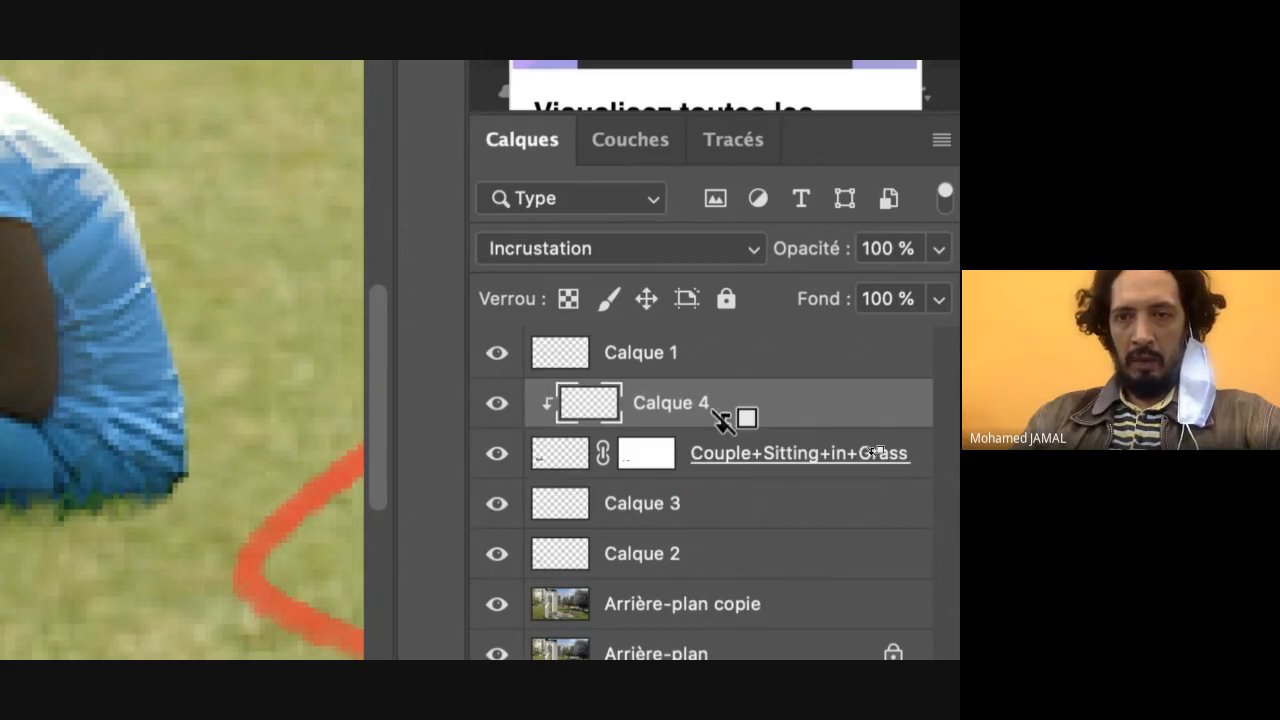
pyautogui.keyDown('alt'); pyautogui.click(723, 420); pyautogui.keyUp('alt')
pyautogui.keyDown('alt'); pyautogui.click(723, 420); pyautogui.keyUp('alt')
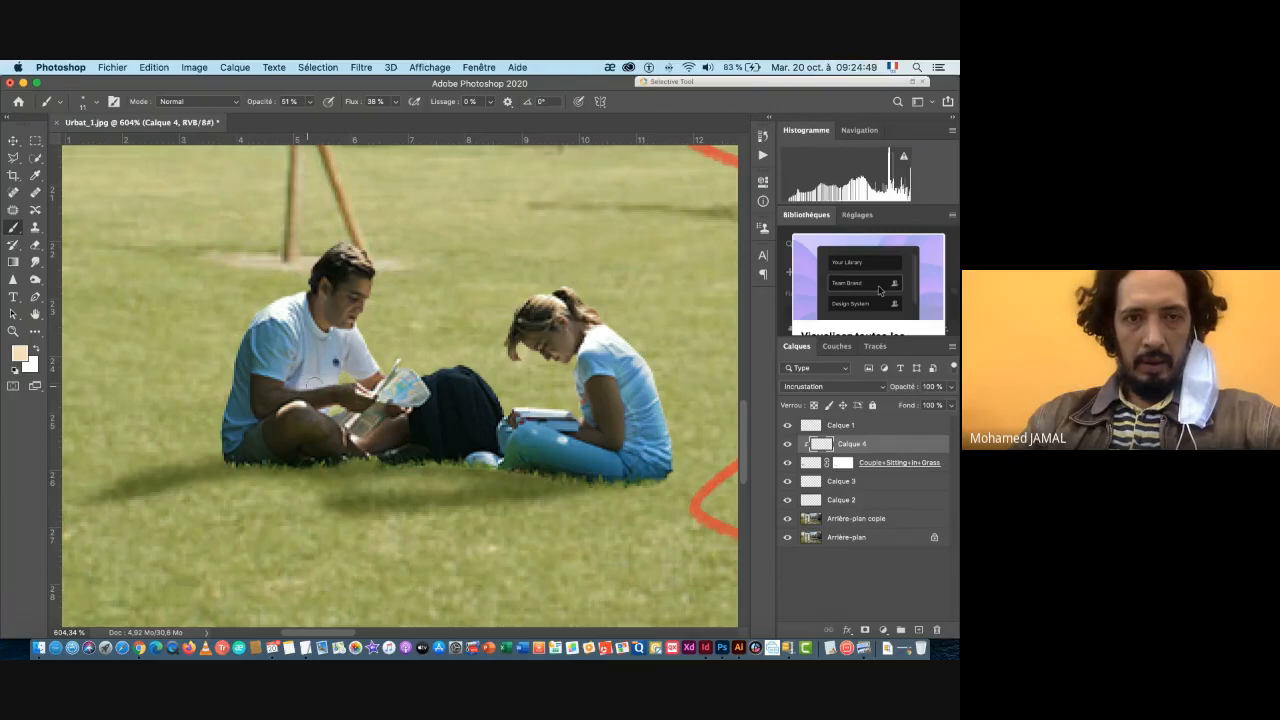
# - Undo the last brush stroke and dab the cream highlight colour onto the man's forearm area
pyautogui.press('super+z')
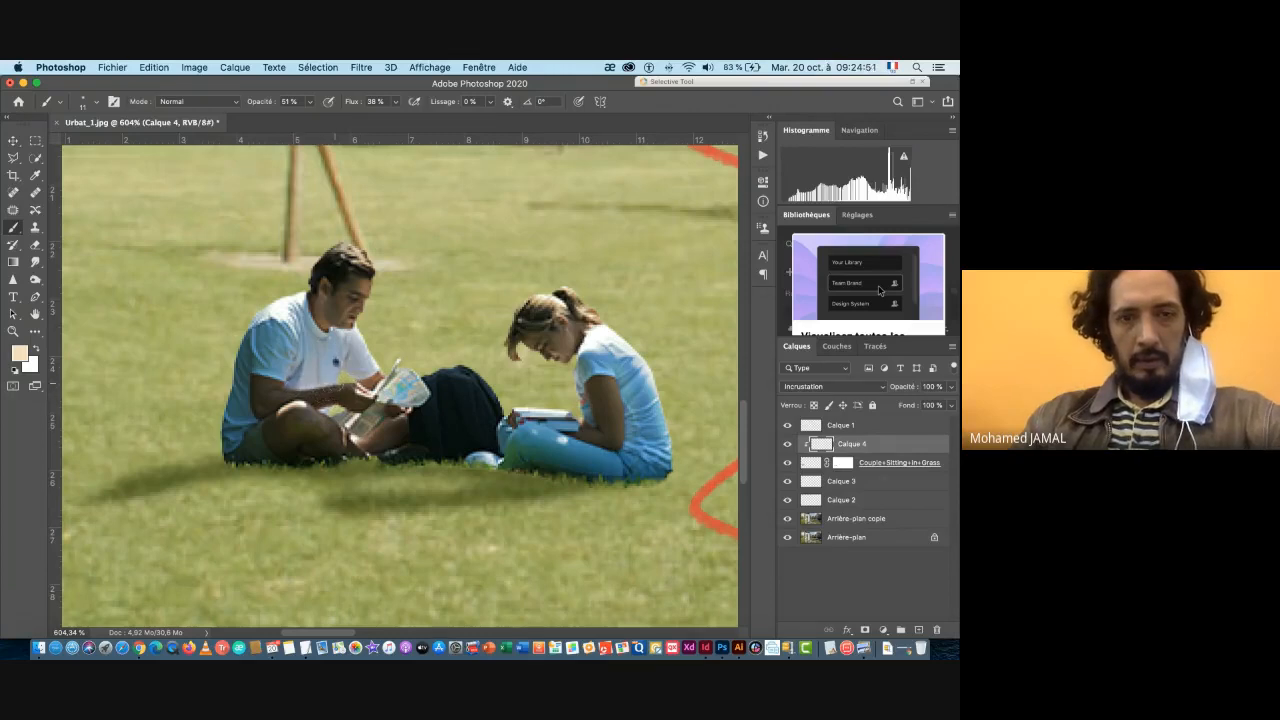
pyautogui.moveTo(328, 390); pyautogui.dragTo(331, 386)
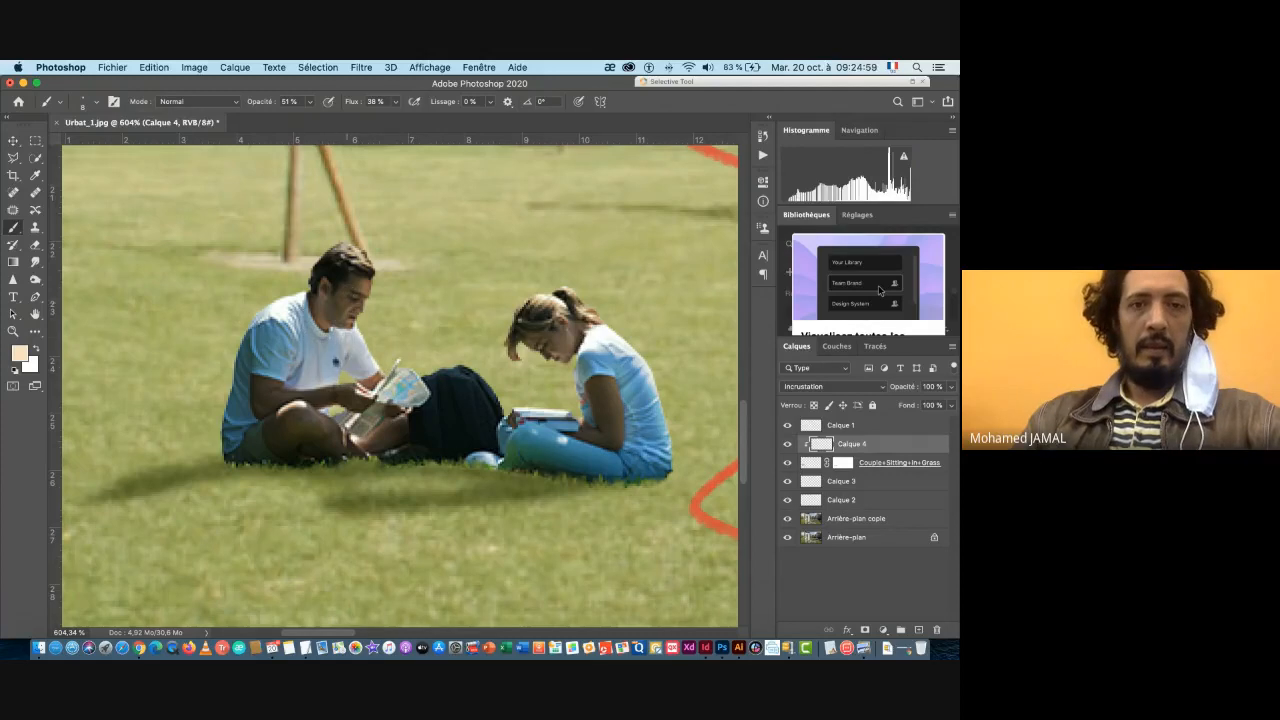
pyautogui.scroll(-3, 534, 351)
pyautogui.scroll(3, 528, 348)
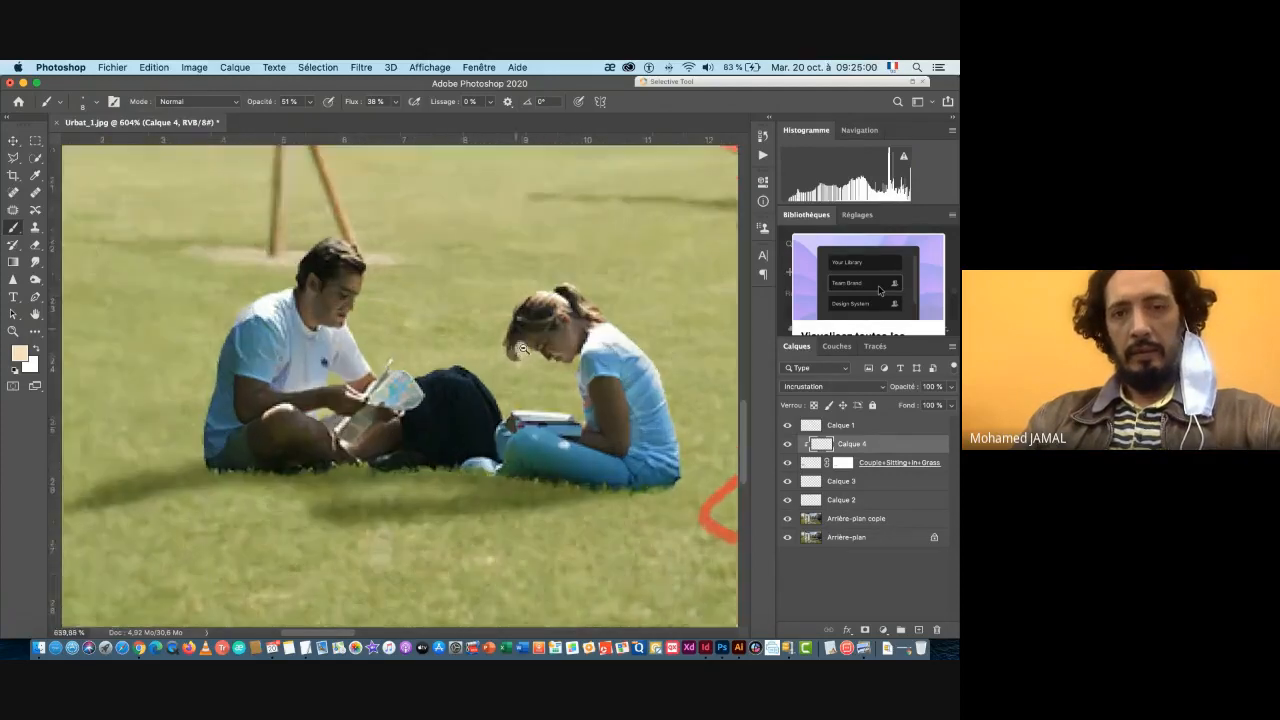
# - Compare the couple with the clipped highlight layer hidden and shown, and examine them within the whole scene
pyautogui.click(787, 445)
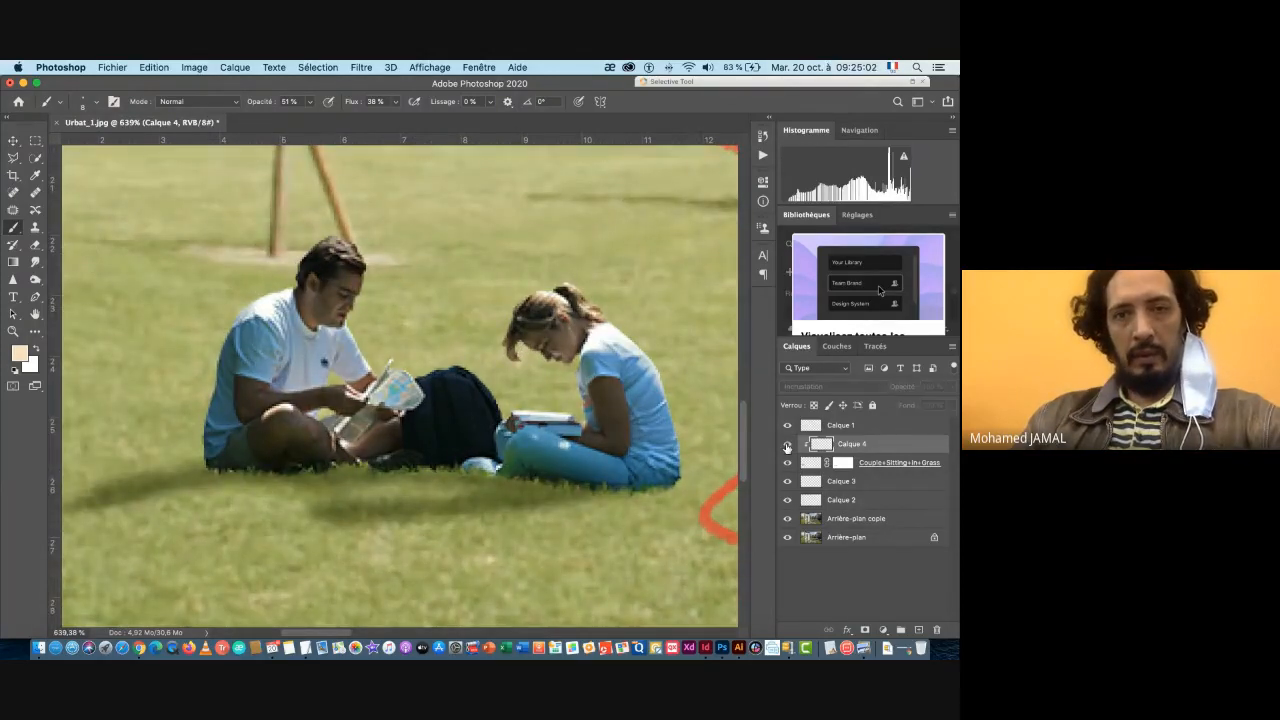
pyautogui.click(787, 445)
pyautogui.click(787, 445)
pyautogui.click(787, 445)
pyautogui.click(787, 445)
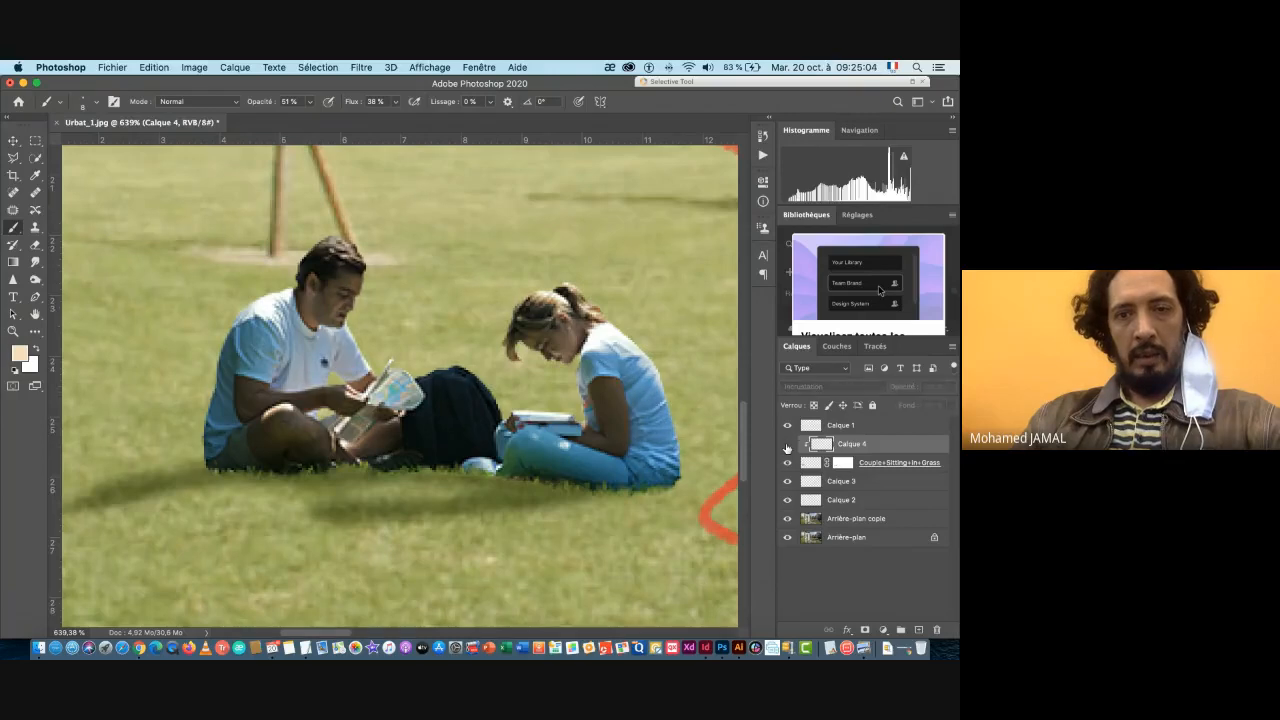
pyautogui.click(787, 445)
pyautogui.click(787, 445)
pyautogui.click(787, 445)
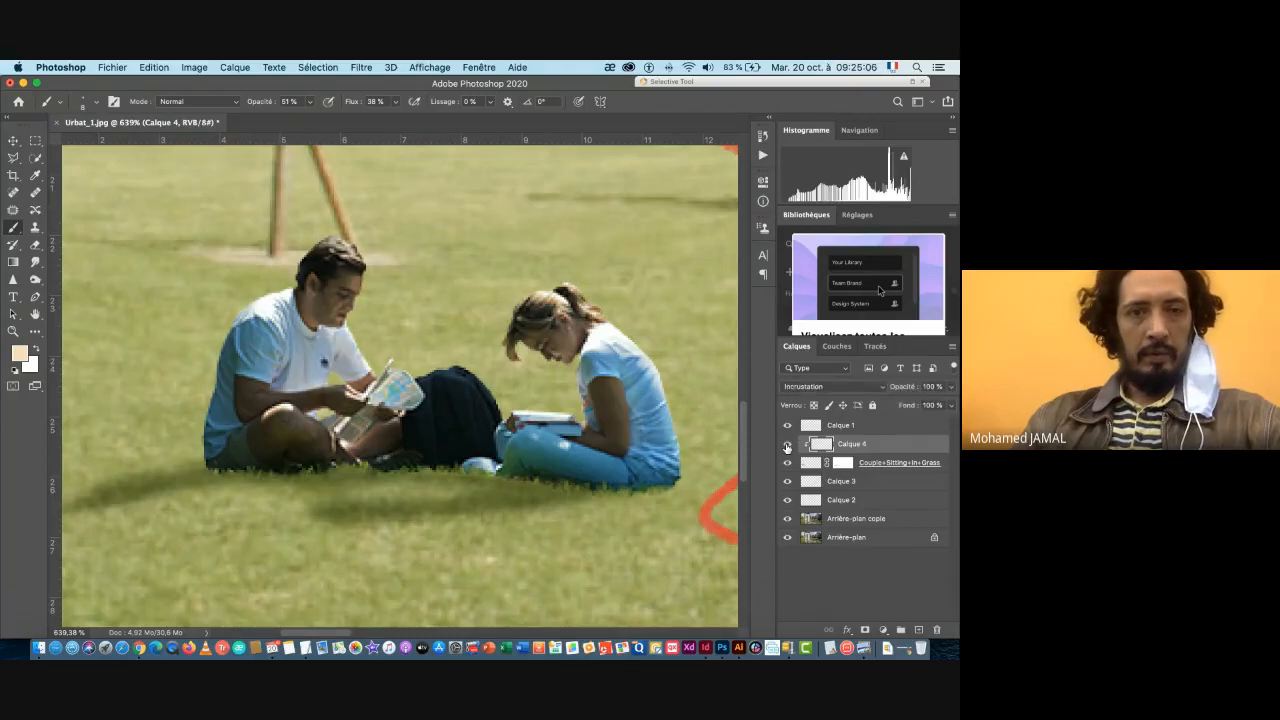
pyautogui.click(787, 445)
pyautogui.click(787, 445)
pyautogui.scroll(-5, 450, 424)
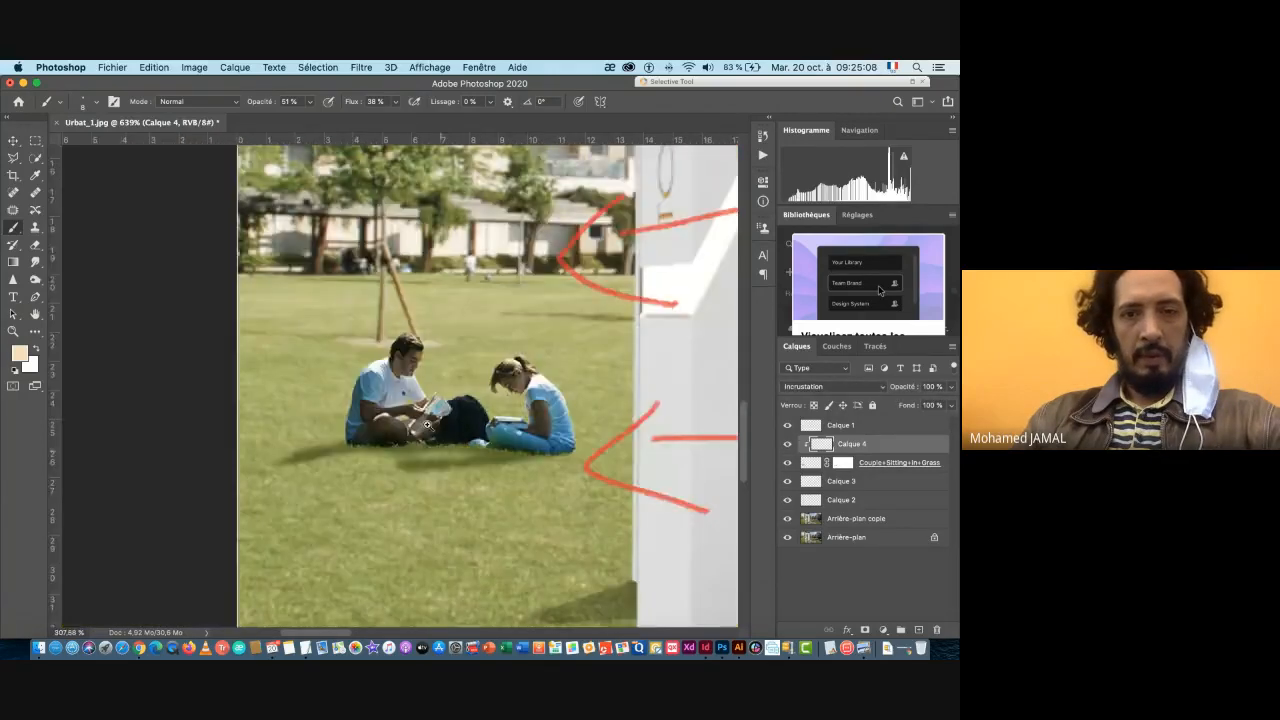
pyautogui.scroll(-6, 427, 425)
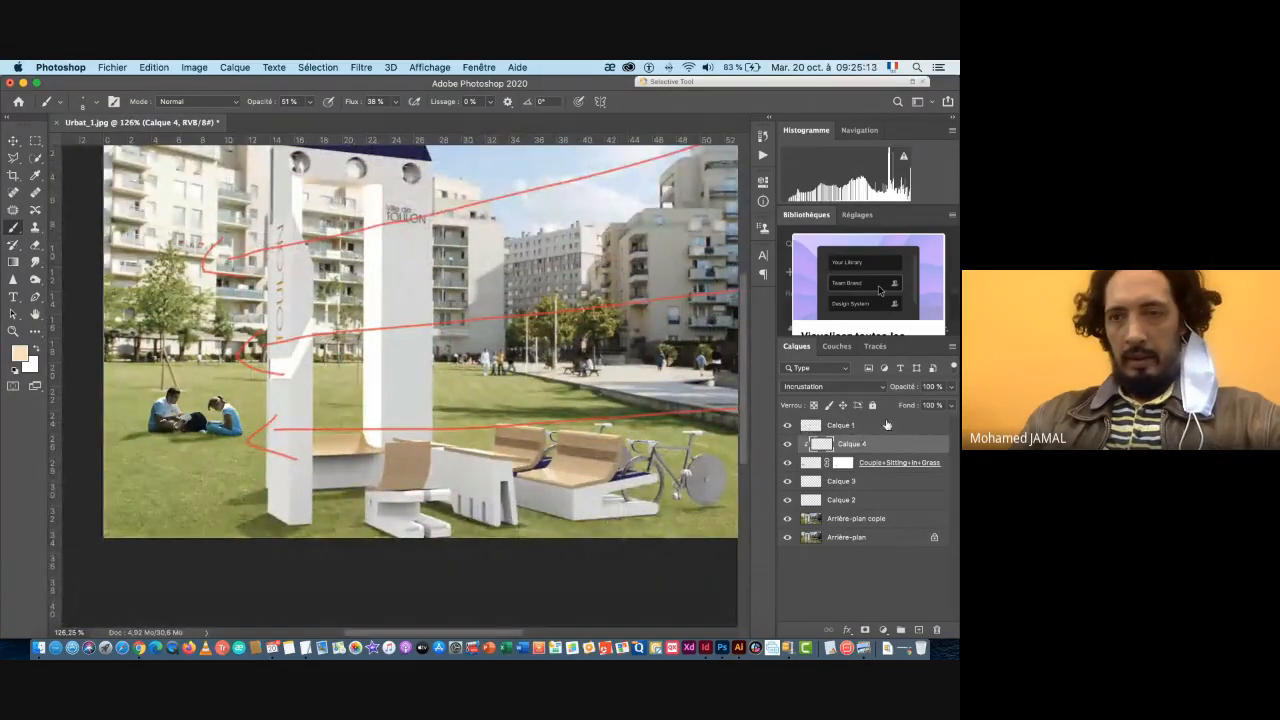
# - Delete the Calque 1 layer holding the red light-direction arrows and switch to the Move tool
pyautogui.moveTo(882, 426); pyautogui.dragTo(937, 630)
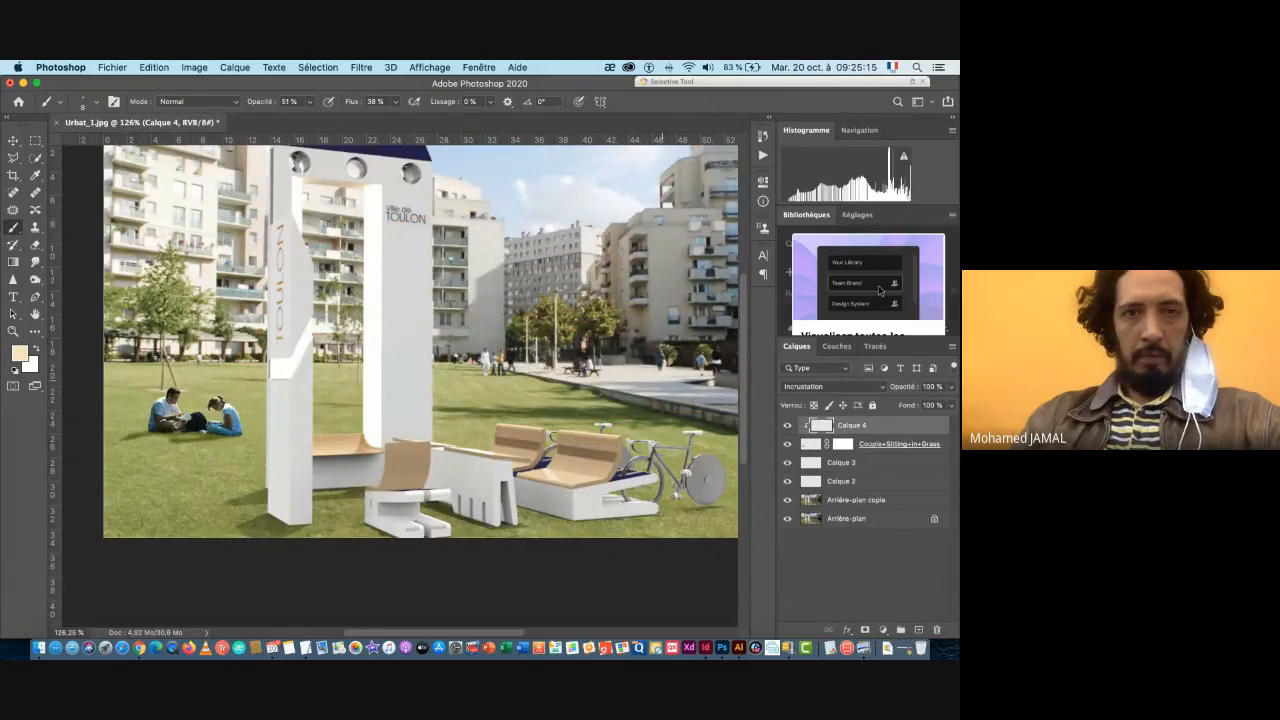
pyautogui.hscroll(3, 457, 313)
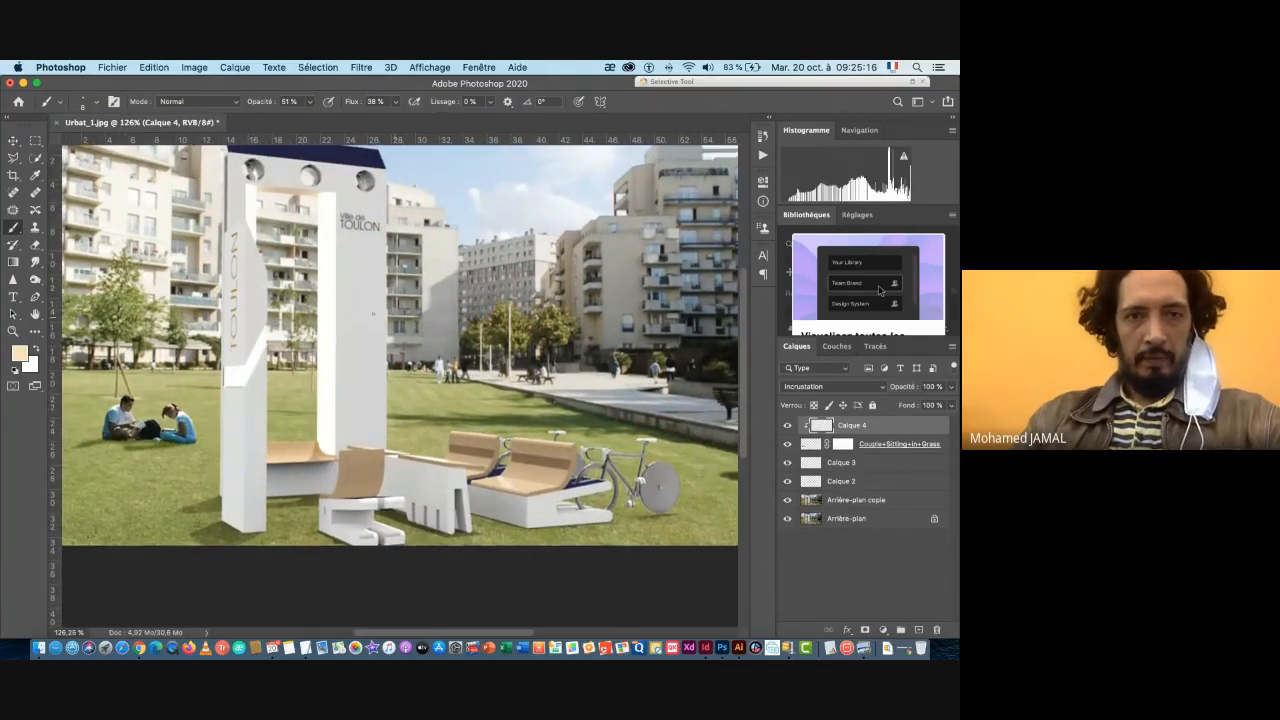
pyautogui.click(16, 142)
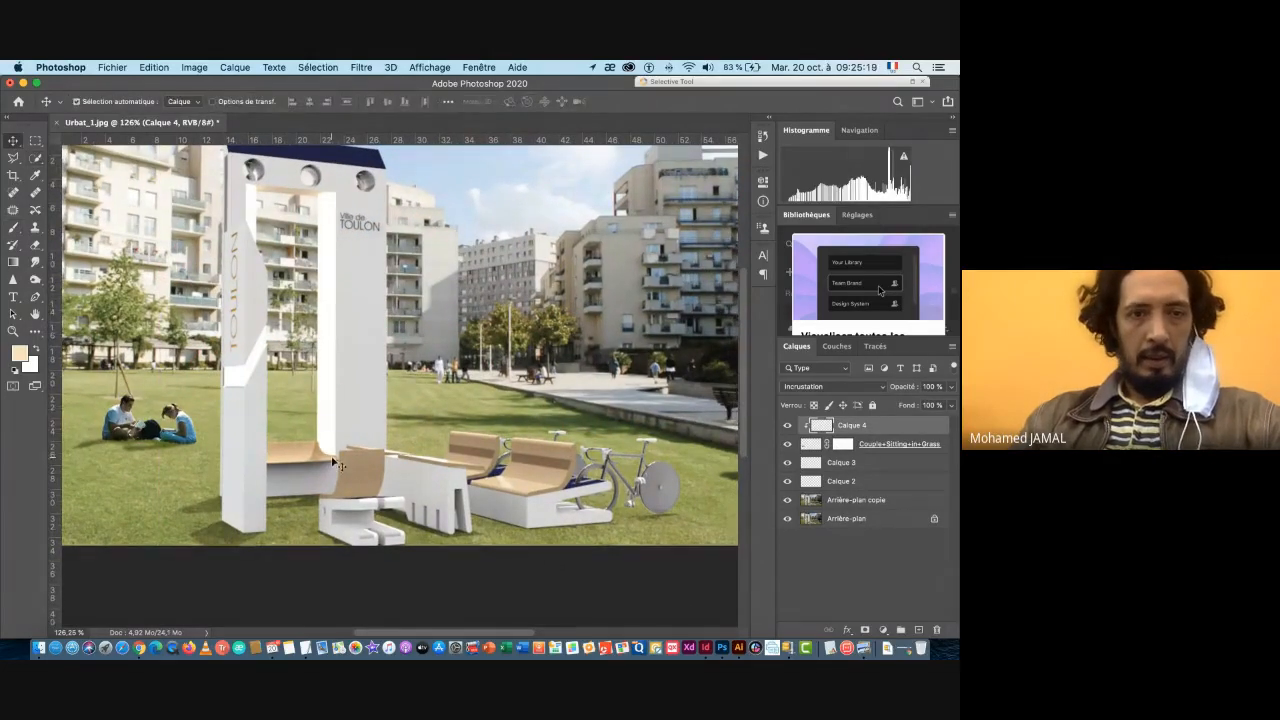
pyautogui.moveTo(336, 462); pyautogui.dragTo(340, 464)
# - Switch to Finder, choose Couple-Sitting.png in the Cutout_People folder and bring it into the Urbat_1.jpg document in Photoshop
pyautogui.press('super+Tab')
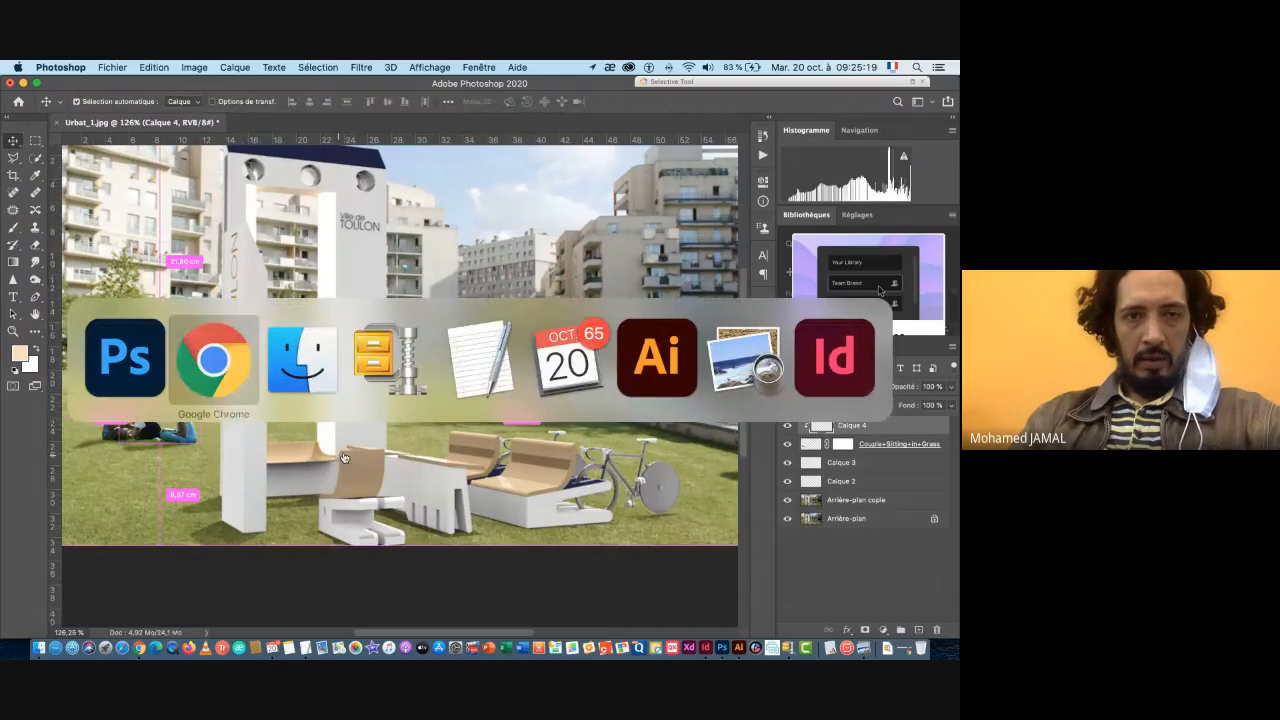
pyautogui.click(303, 358)
pyautogui.press('Up')
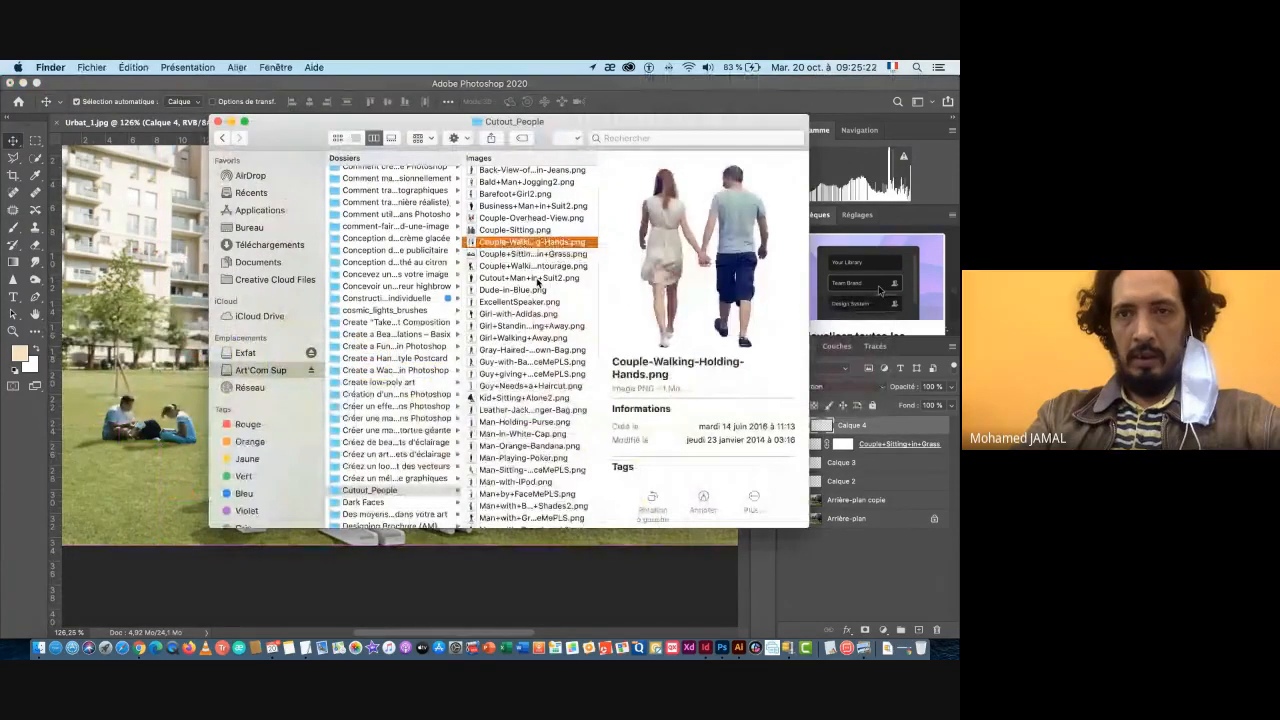
pyautogui.press('Up')
pyautogui.press('Down')
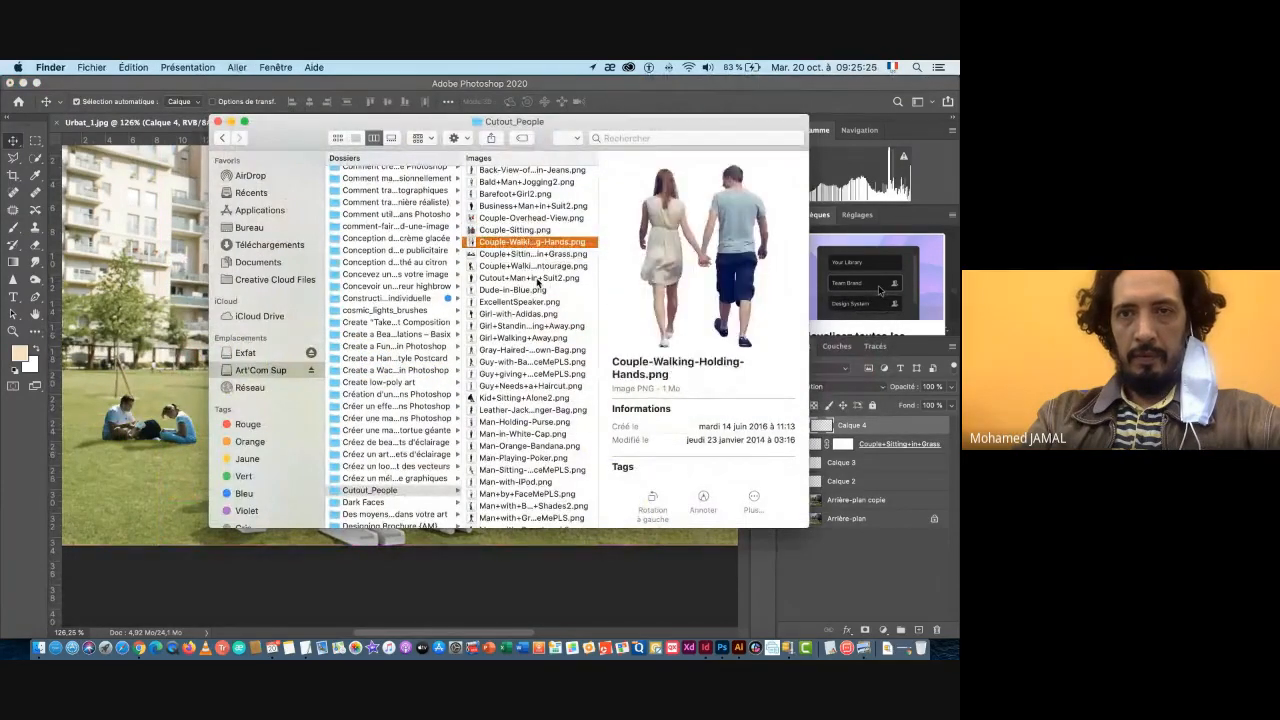
pyautogui.press('Down')
pyautogui.press('Up')
pyautogui.press('Up')
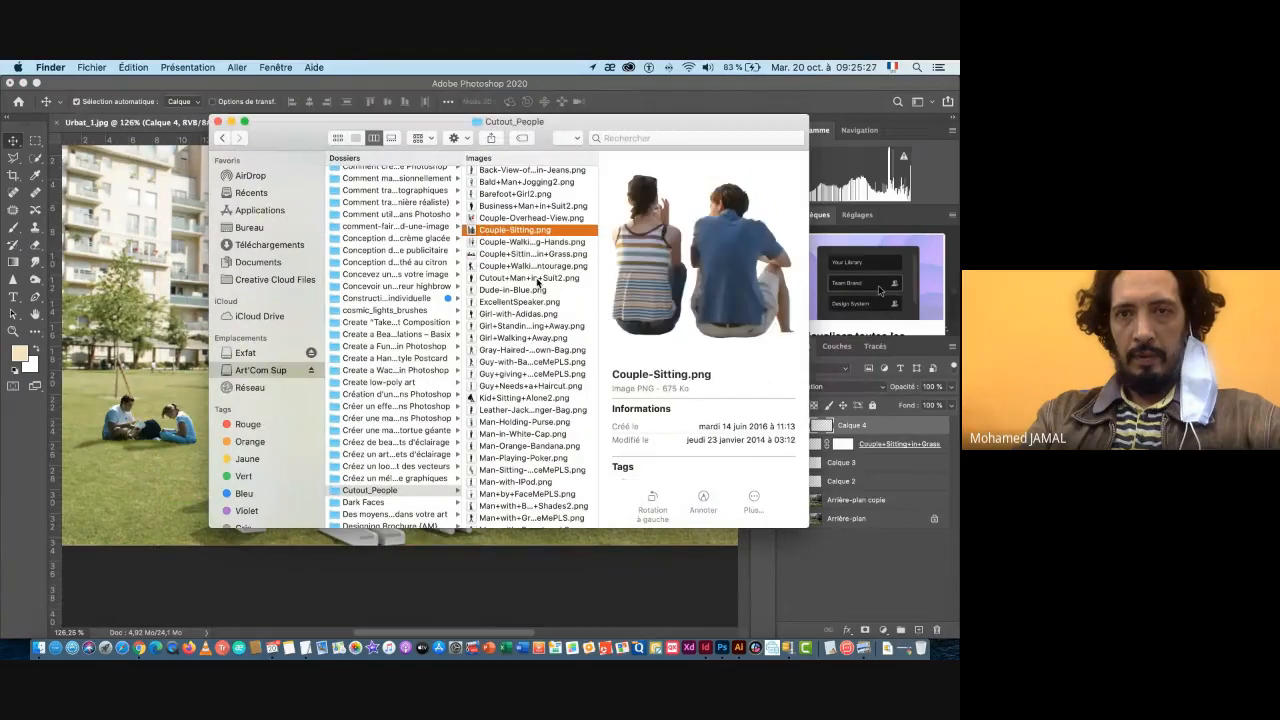
pyautogui.moveTo(351, 135); pyautogui.dragTo(613, 217)
pyautogui.moveTo(738, 313); pyautogui.dragTo(350, 370)
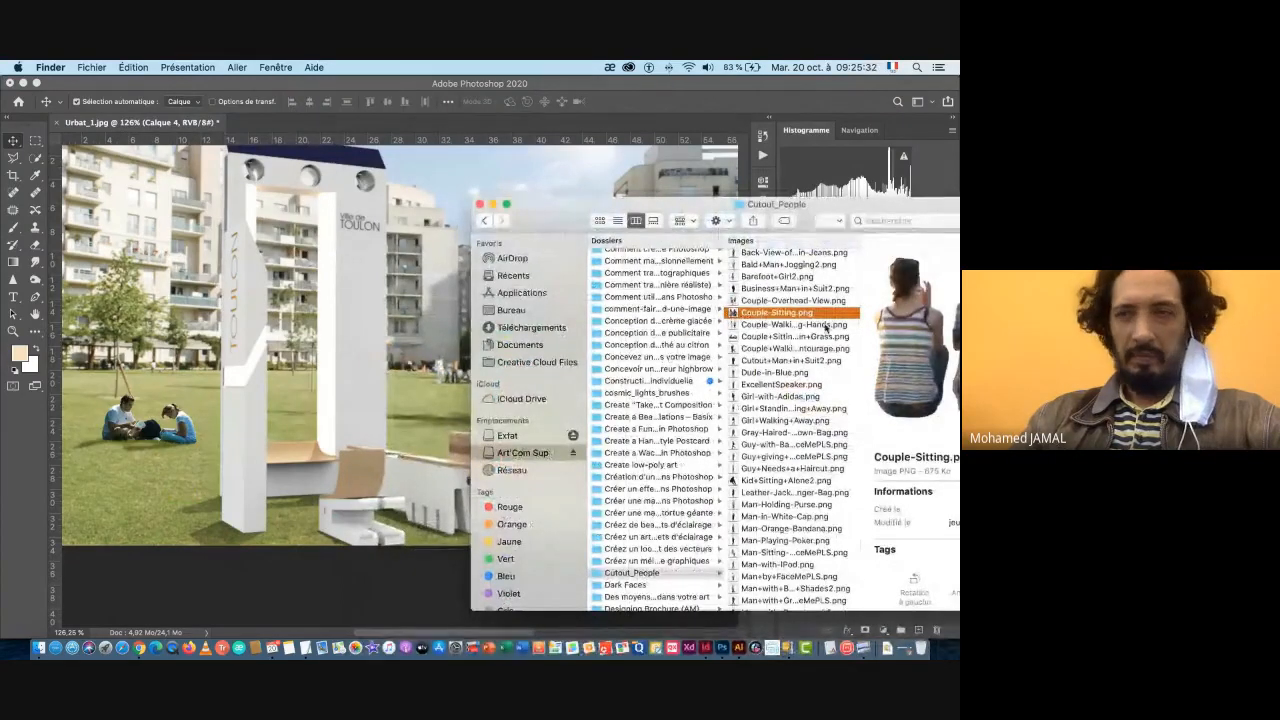
# - Place Couple-Sitting.png from the Cutout_People folder into the Photoshop composition, scale it to 30.88% and move it over the plaza
pyautogui.moveTo(734, 313); pyautogui.dragTo(420, 396)
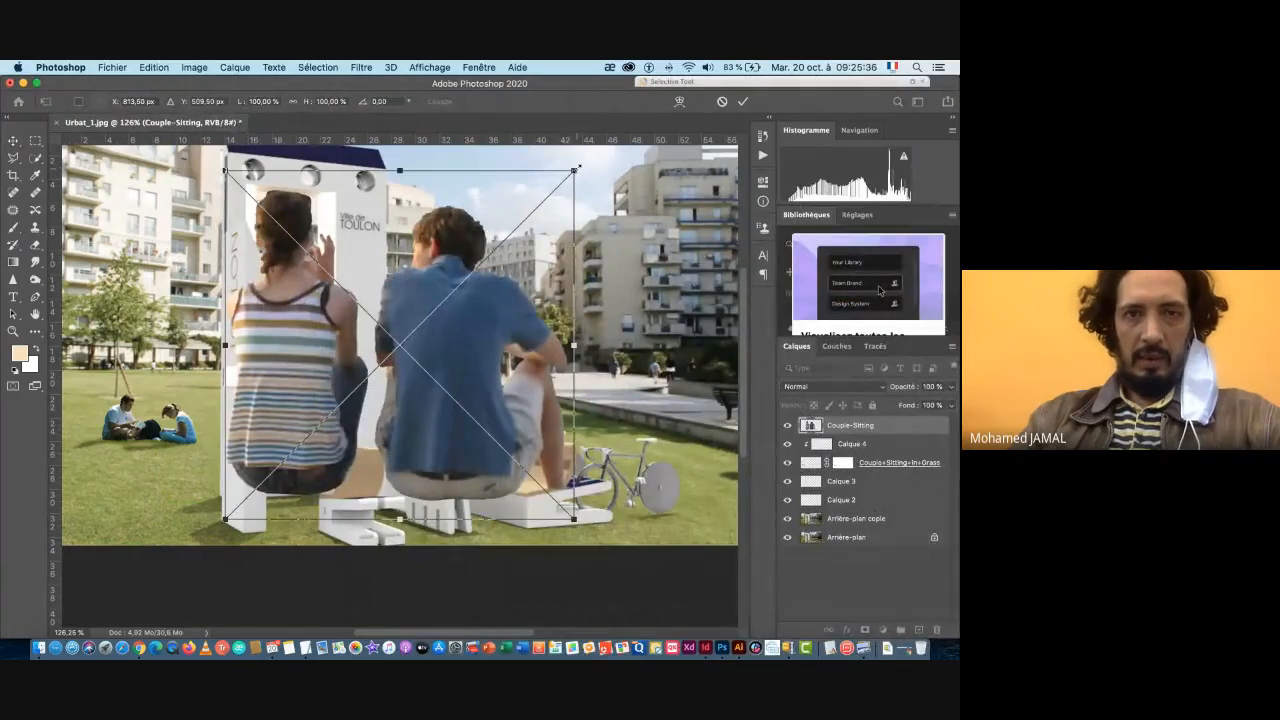
pyautogui.moveTo(578, 167); pyautogui.dragTo(314, 393)
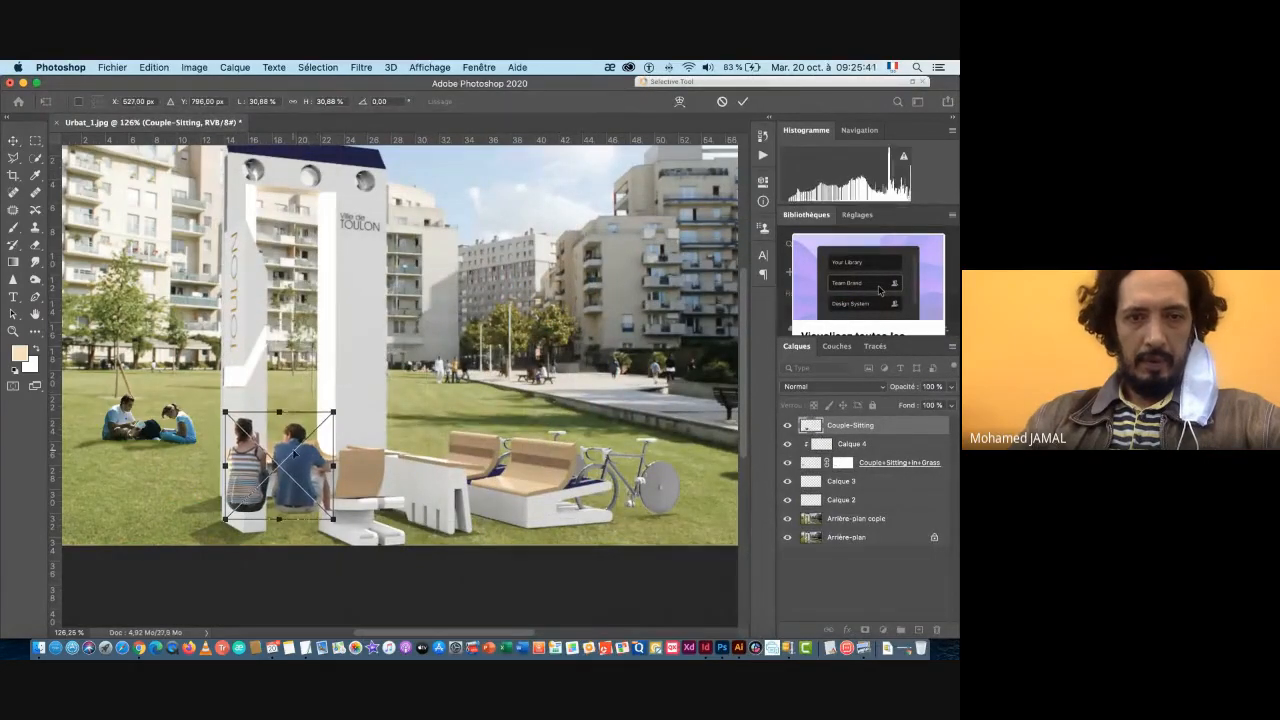
pyautogui.moveTo(294, 452); pyautogui.dragTo(497, 350)
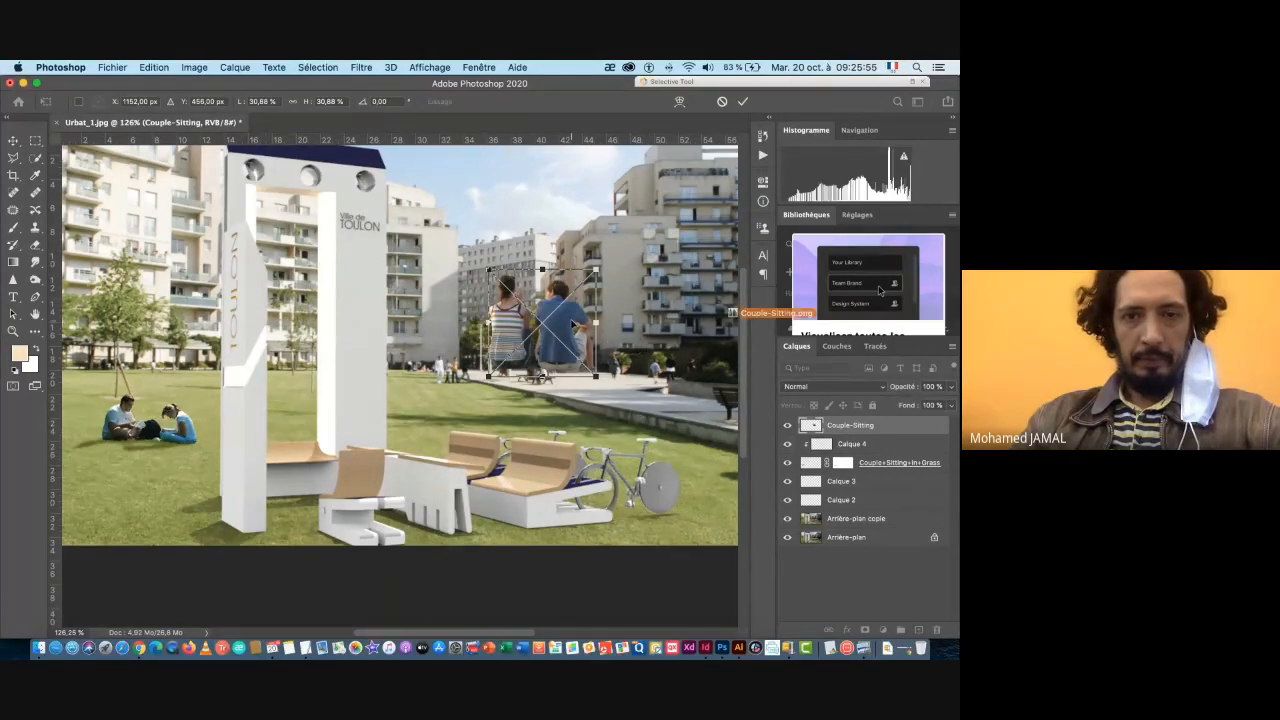
# - Shrink the placed couple to 20.99% and position it beside the people sitting on the lawn to compare their sizes
pyautogui.moveTo(572, 324); pyautogui.dragTo(429, 405)
pyautogui.moveTo(461, 344); pyautogui.dragTo(426, 380)
pyautogui.moveTo(402, 422); pyautogui.dragTo(197, 414)
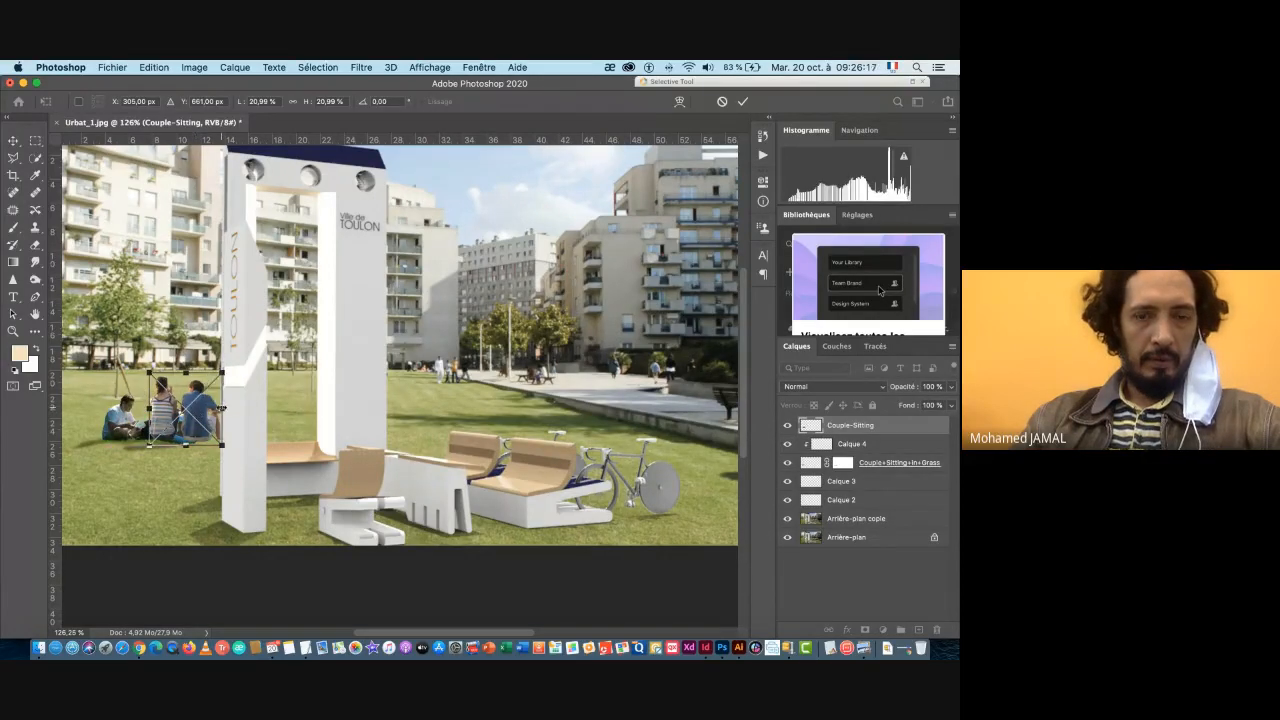
pyautogui.press('Down')
pyautogui.press('Down')
pyautogui.press('Down')
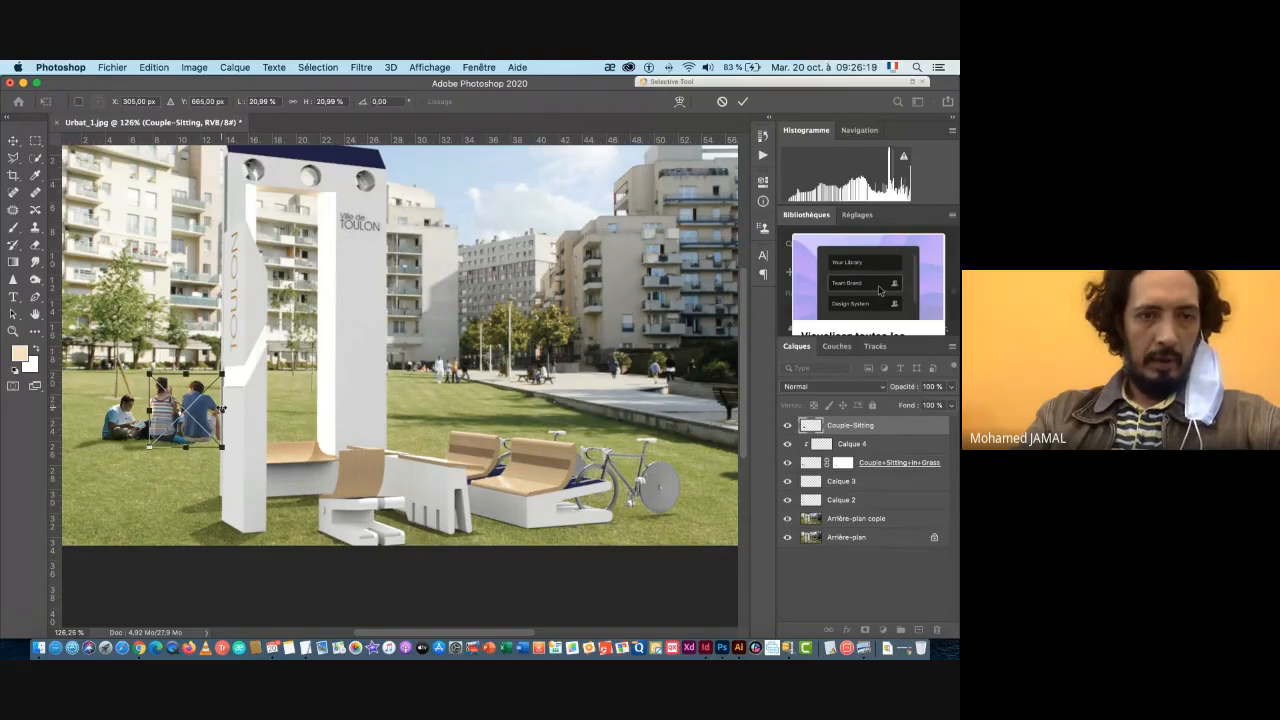
pyautogui.press('Down')
pyautogui.press('Down')
pyautogui.press('Down')
pyautogui.press('Down')
pyautogui.press('Down')
pyautogui.press('Down')
pyautogui.press('Down')
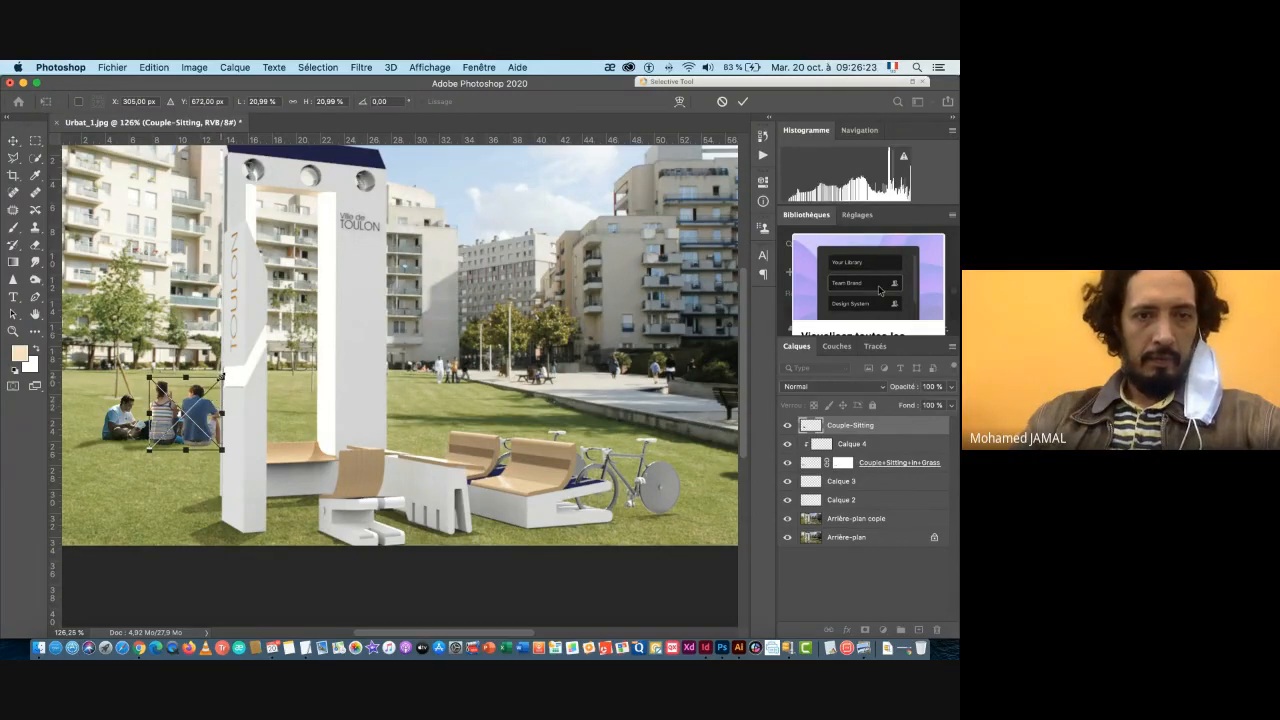
# - Reduce the couple to 17.25%, move it behind the wooden benches near the bicycle and apply the placement
pyautogui.moveTo(220, 379); pyautogui.dragTo(202, 390)
pyautogui.moveTo(160, 428); pyautogui.dragTo(519, 386)
pyautogui.press('Return')
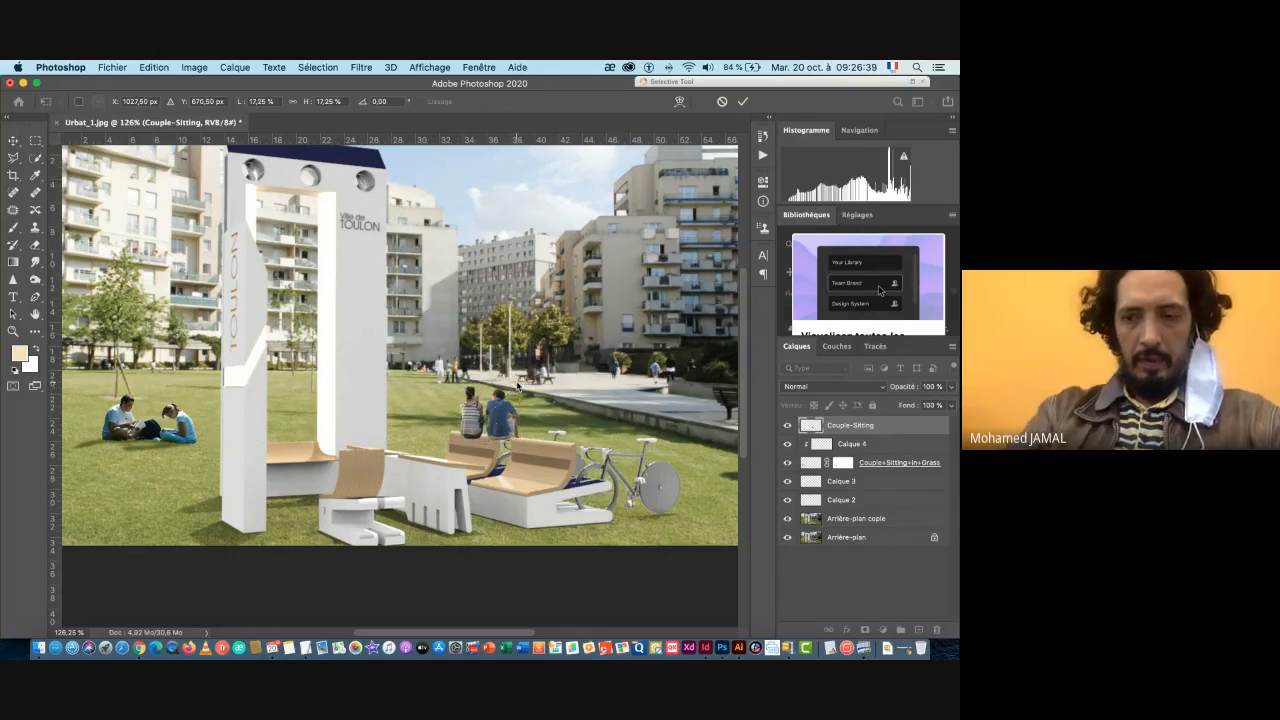
# - Flip the Couple-Sitting layer horizontally with Free Transform
pyautogui.press('super+space')
pyautogui.scroll(5, 512, 375)
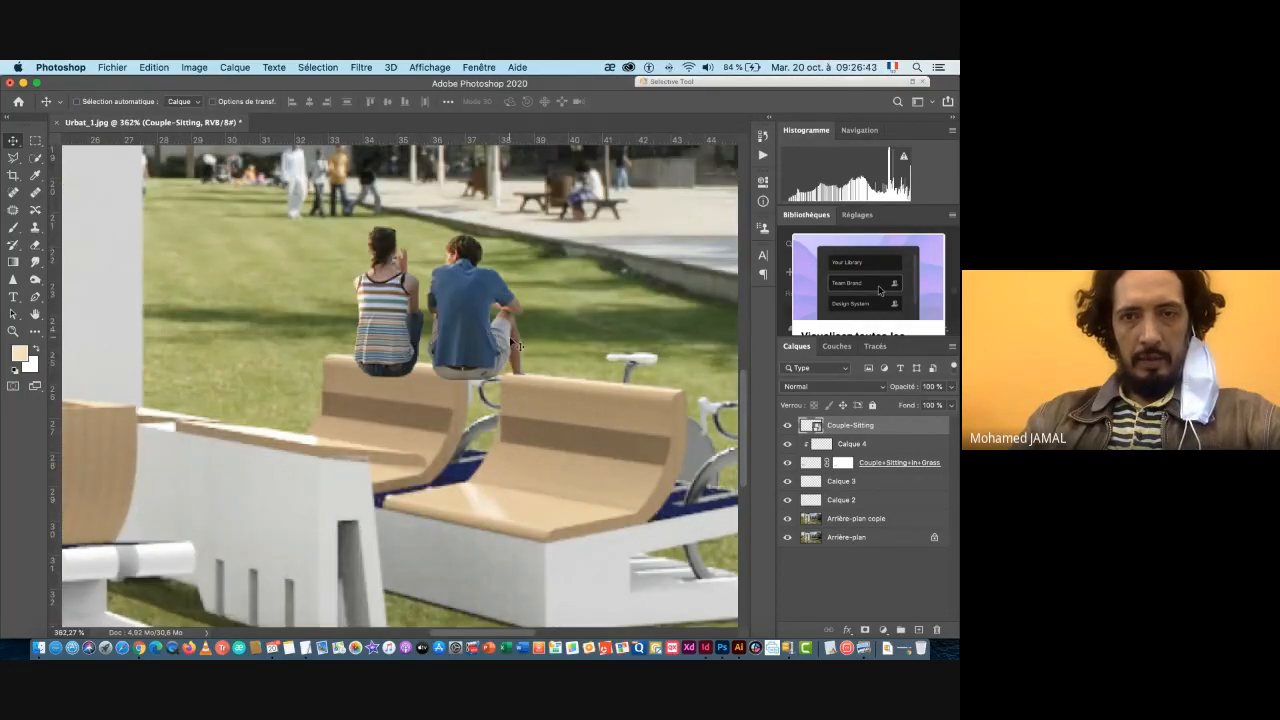
pyautogui.moveTo(490, 350); pyautogui.dragTo(360, 375)
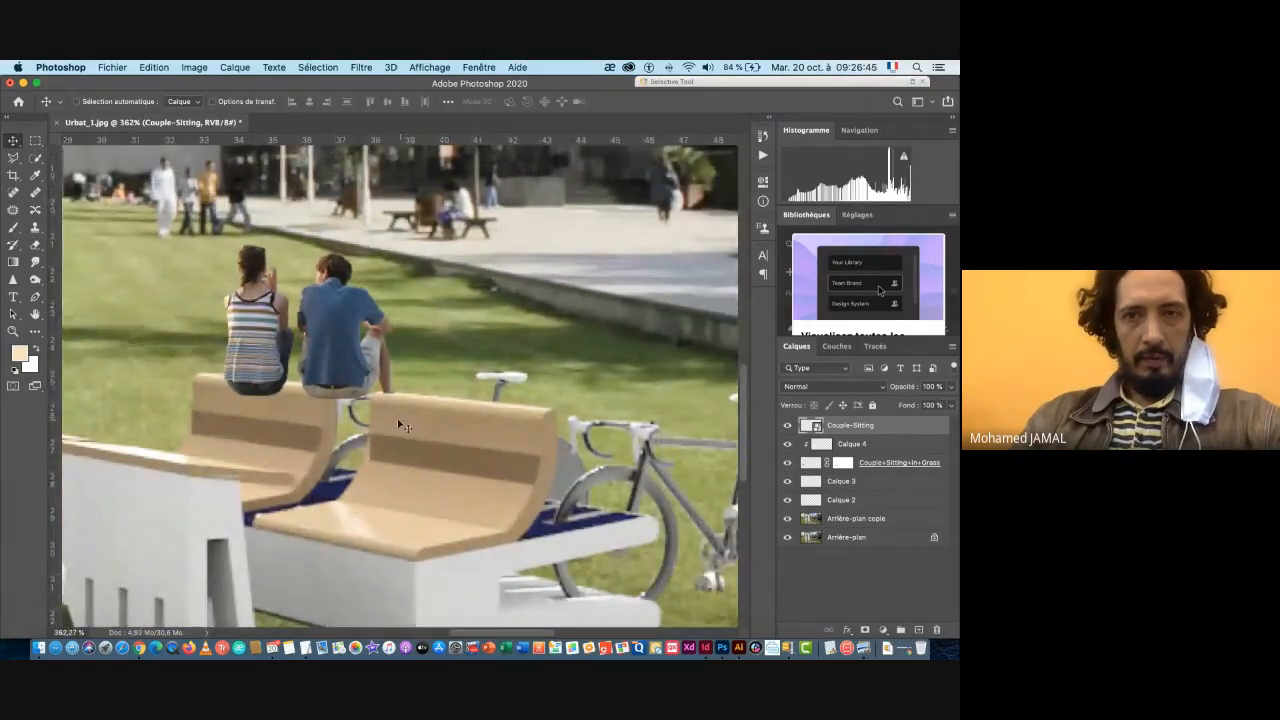
pyautogui.press('super+t')
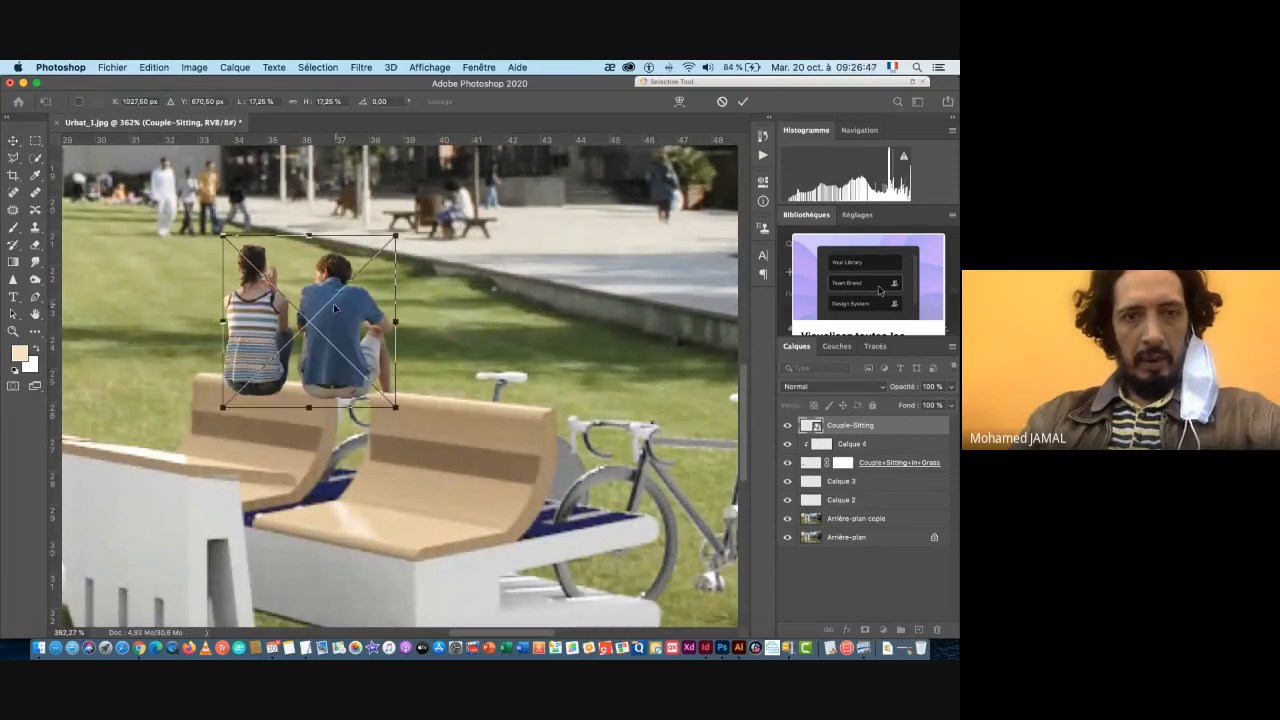
pyautogui.rightClick(336, 313)
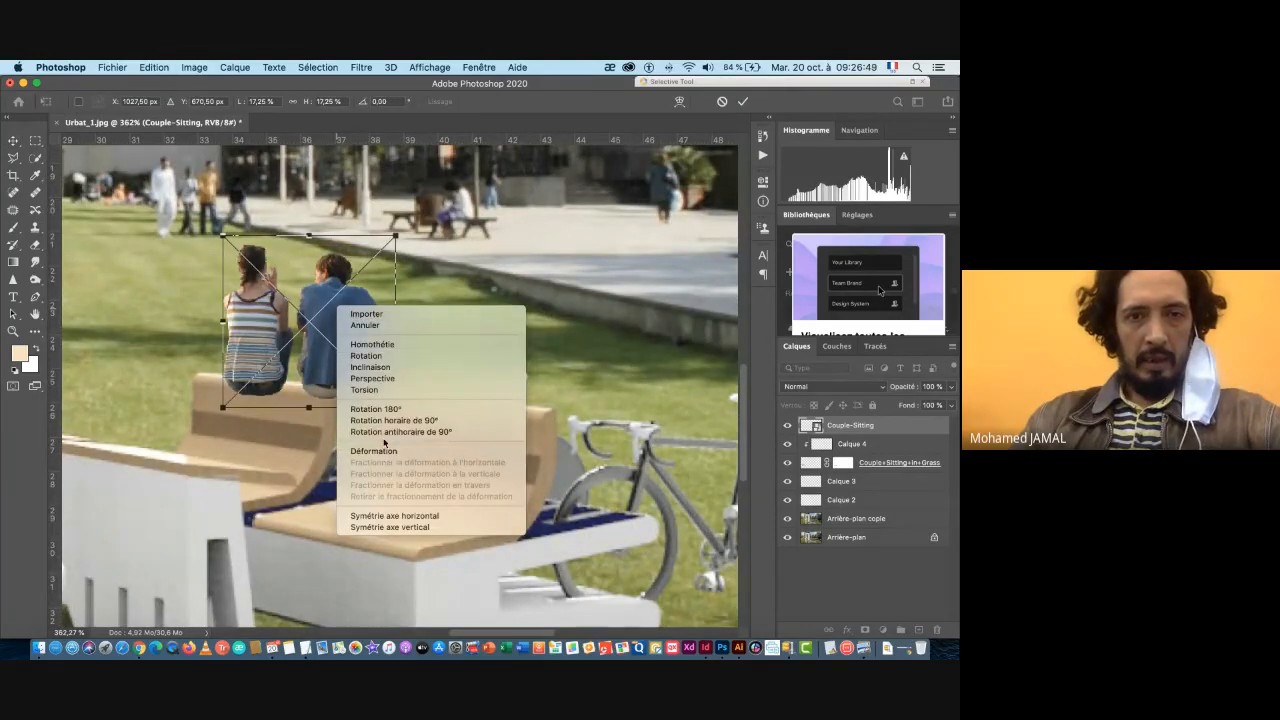
pyautogui.click(405, 515)
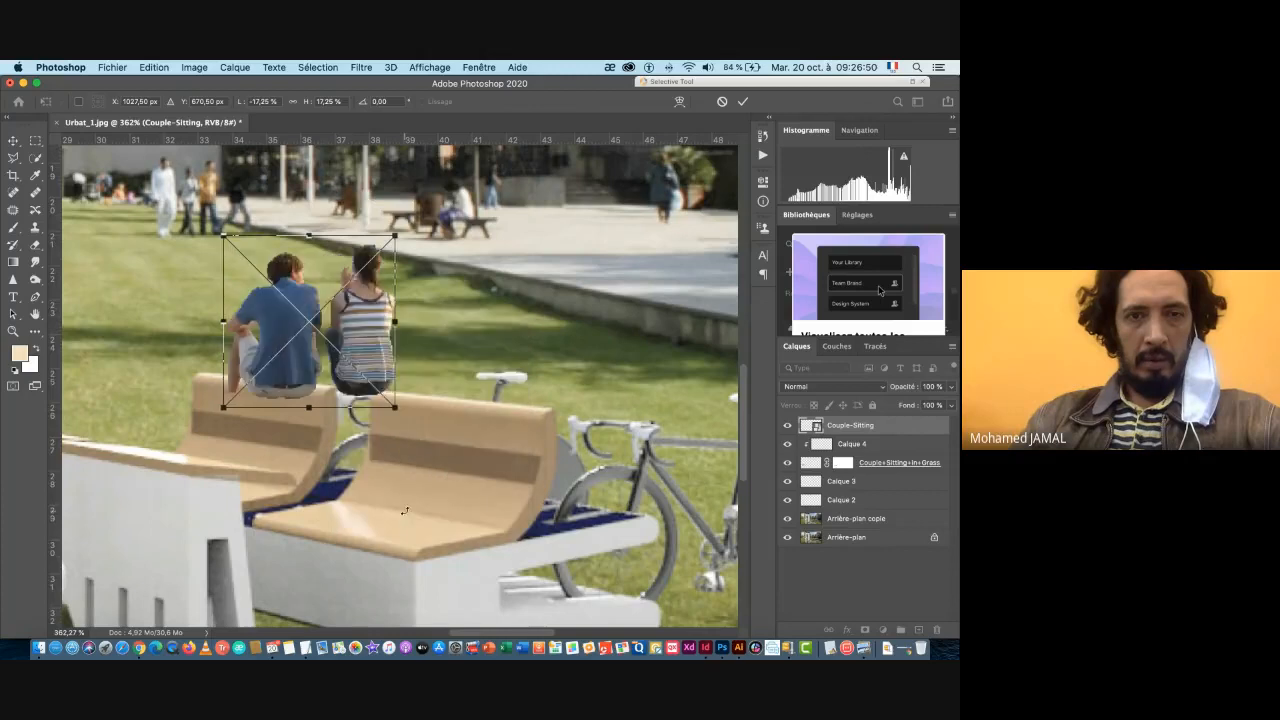
# - Move the flipped couple just behind the backrest of the bench next to the bicycle and apply the transform
pyautogui.moveTo(358, 356); pyautogui.dragTo(455, 349)
pyautogui.scroll(-8, 500, 345)
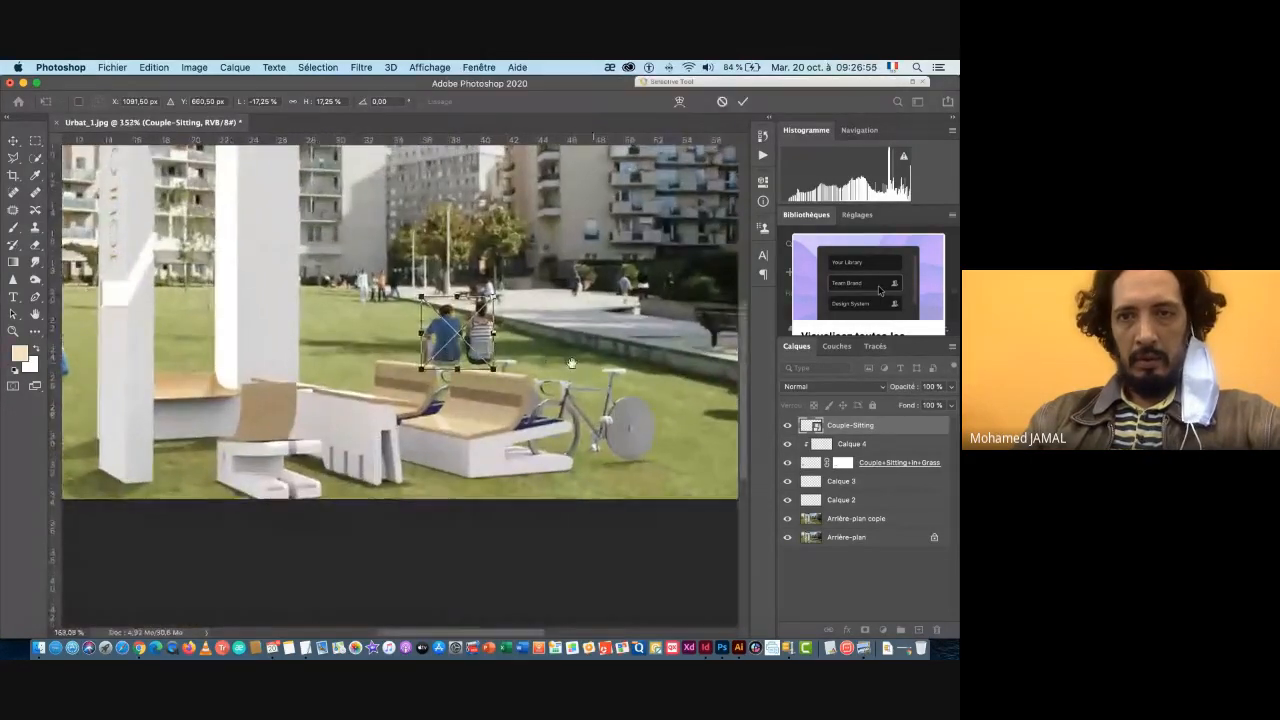
pyautogui.moveTo(585, 358); pyautogui.dragTo(495, 372)
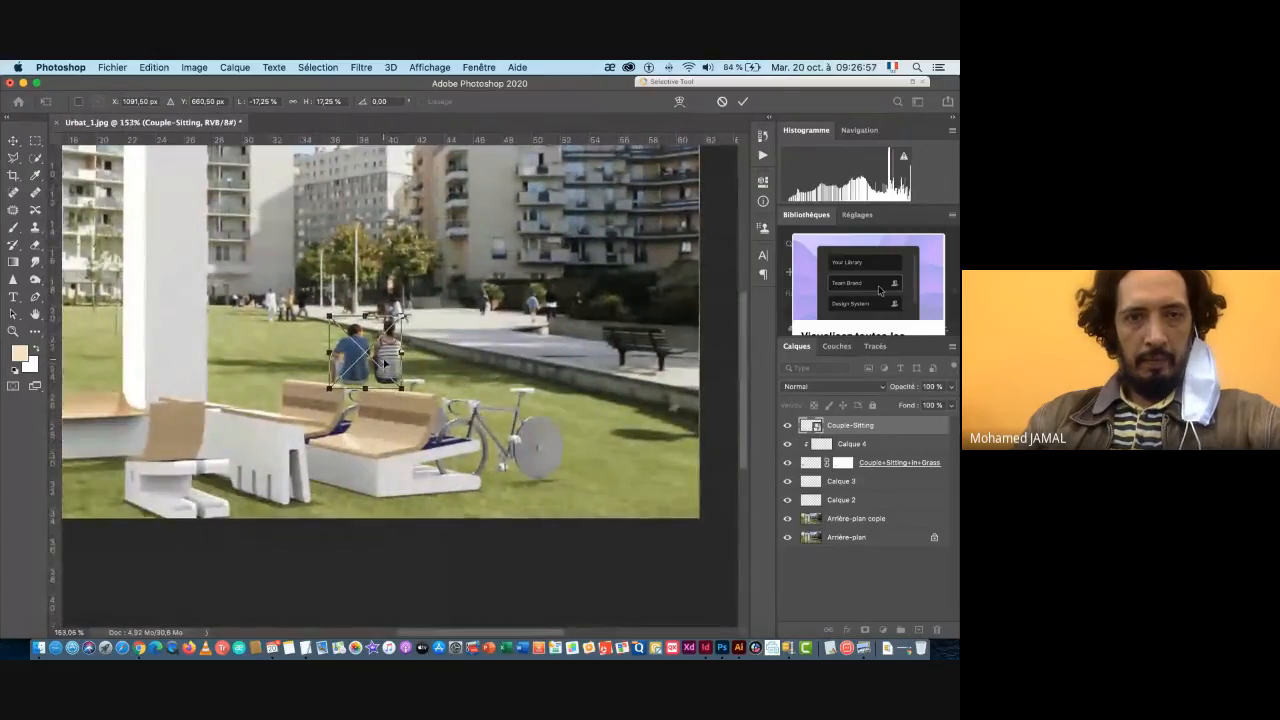
pyautogui.scroll(7, 387, 365)
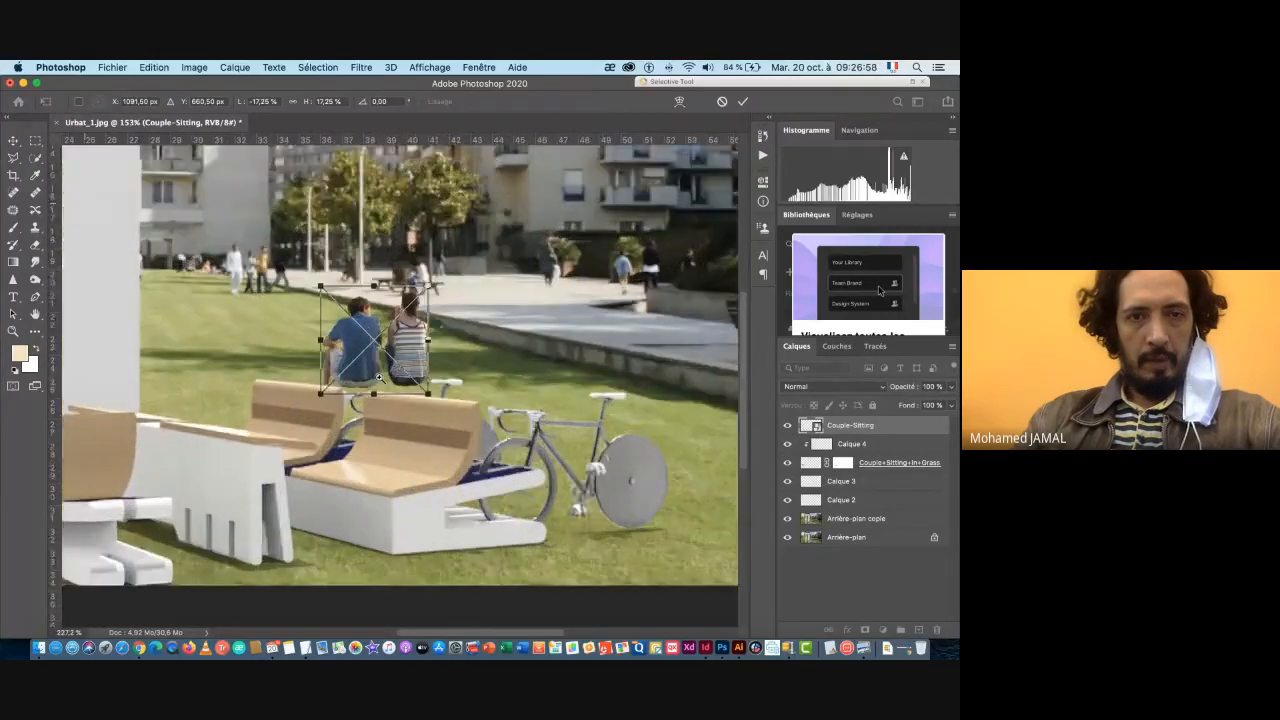
pyautogui.scroll(-4, 416, 373)
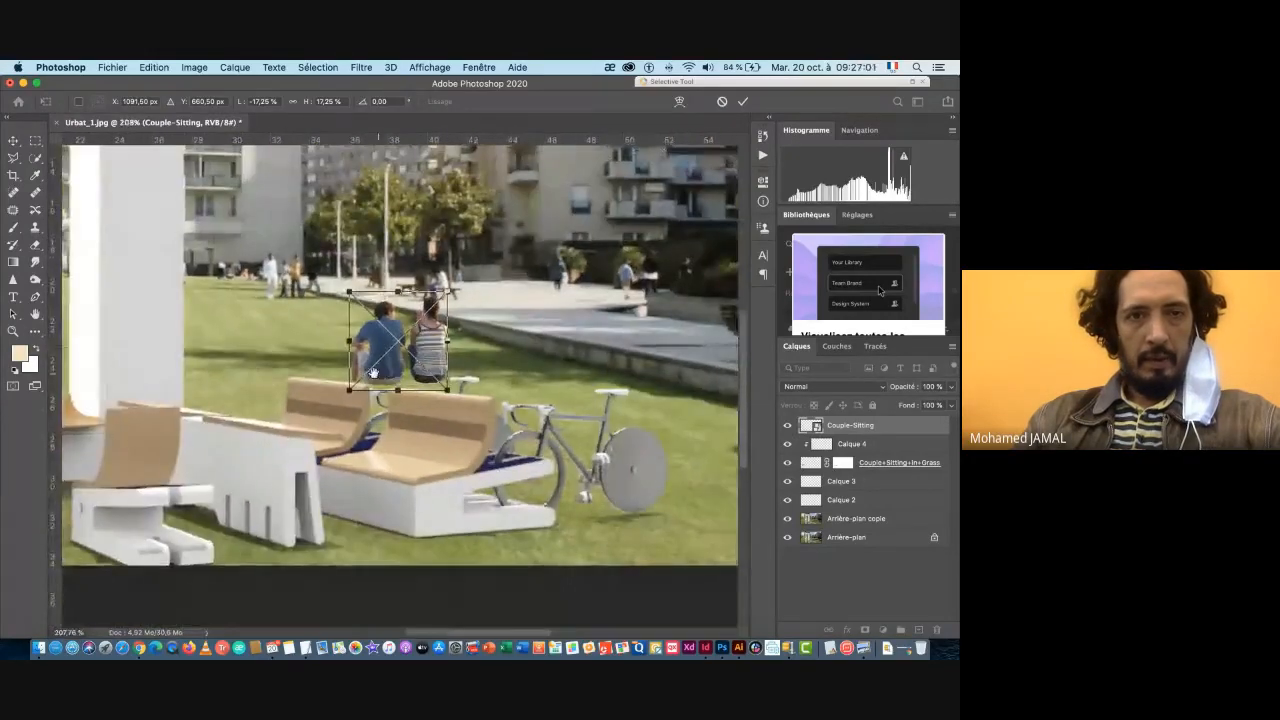
pyautogui.moveTo(372, 372); pyautogui.dragTo(513, 374)
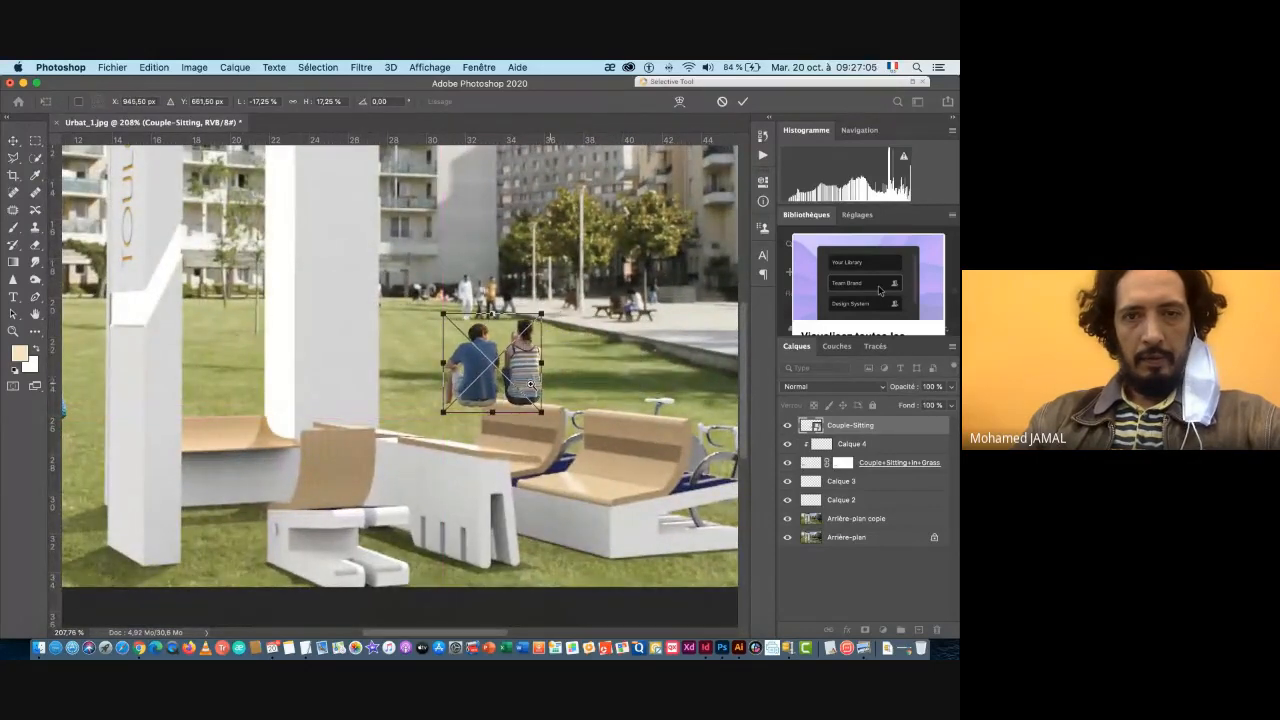
pyautogui.scroll(-6, 509, 386)
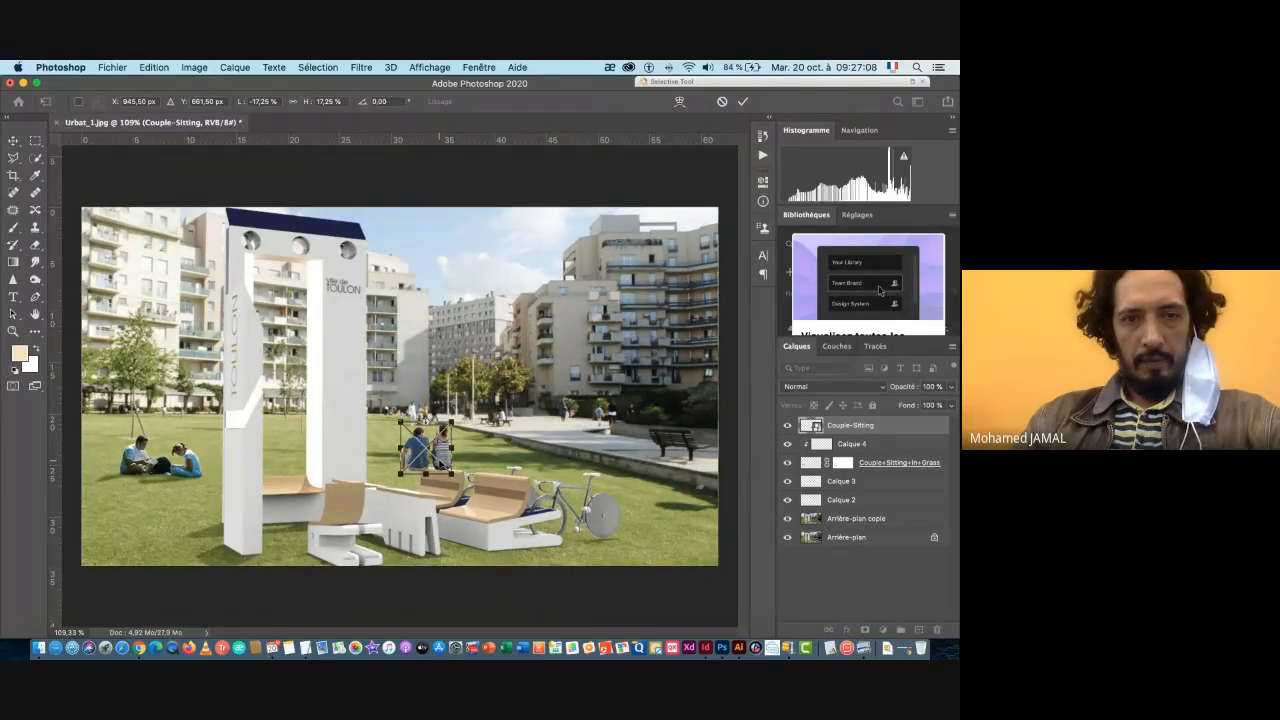
pyautogui.moveTo(443, 435); pyautogui.dragTo(547, 477)
pyautogui.scroll(5, 547, 477)
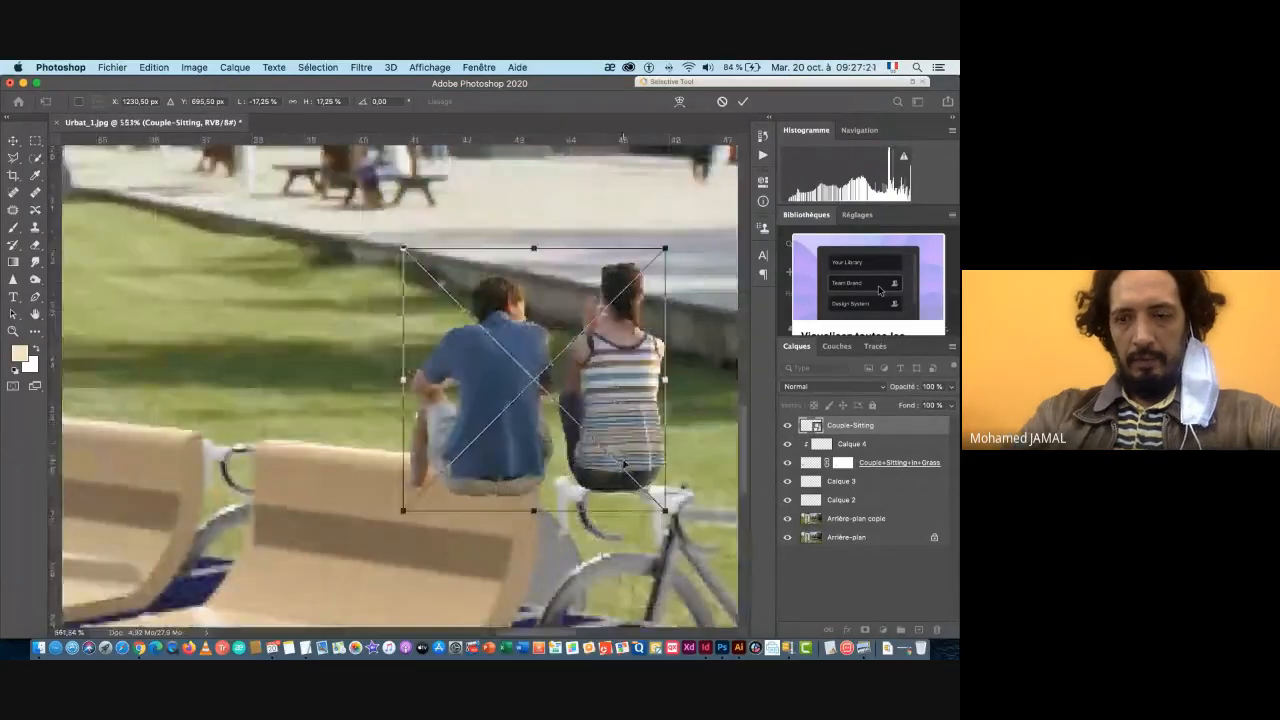
pyautogui.press('Return')
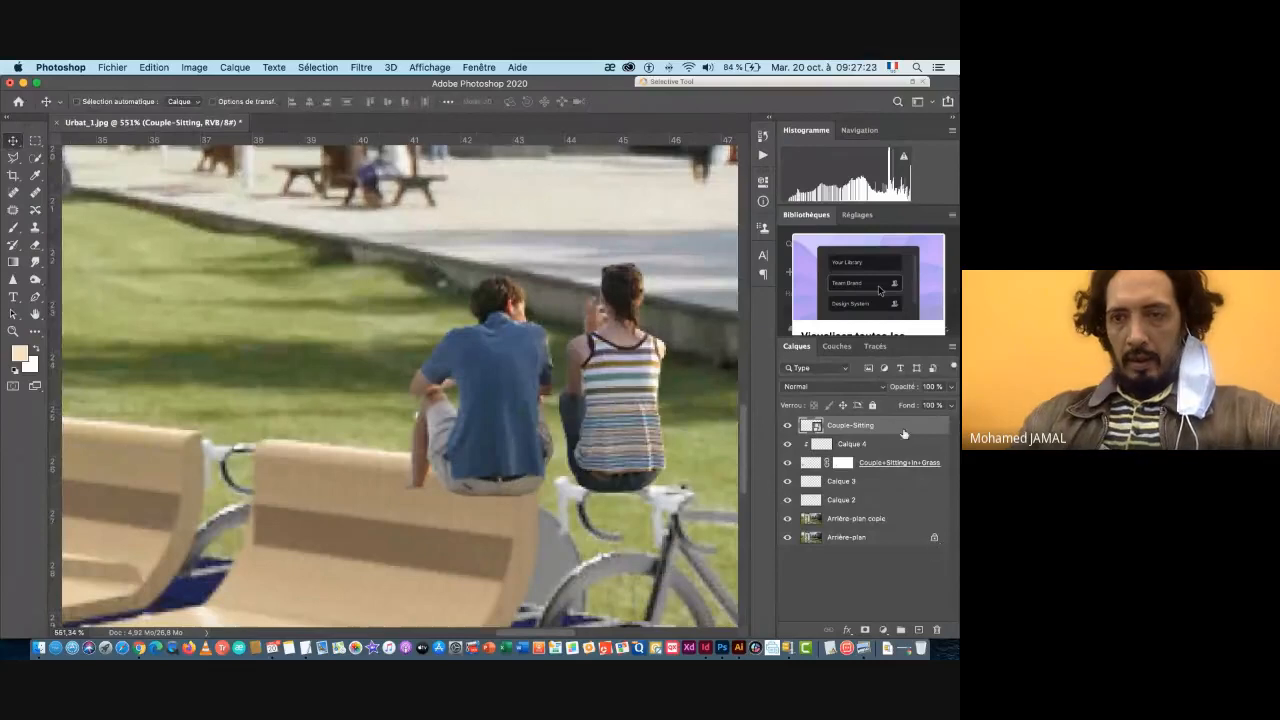
# - Rasterize the Couple-Sitting layer and lower its opacity until the bench and bicycle show through
pyautogui.rightClick(891, 429)
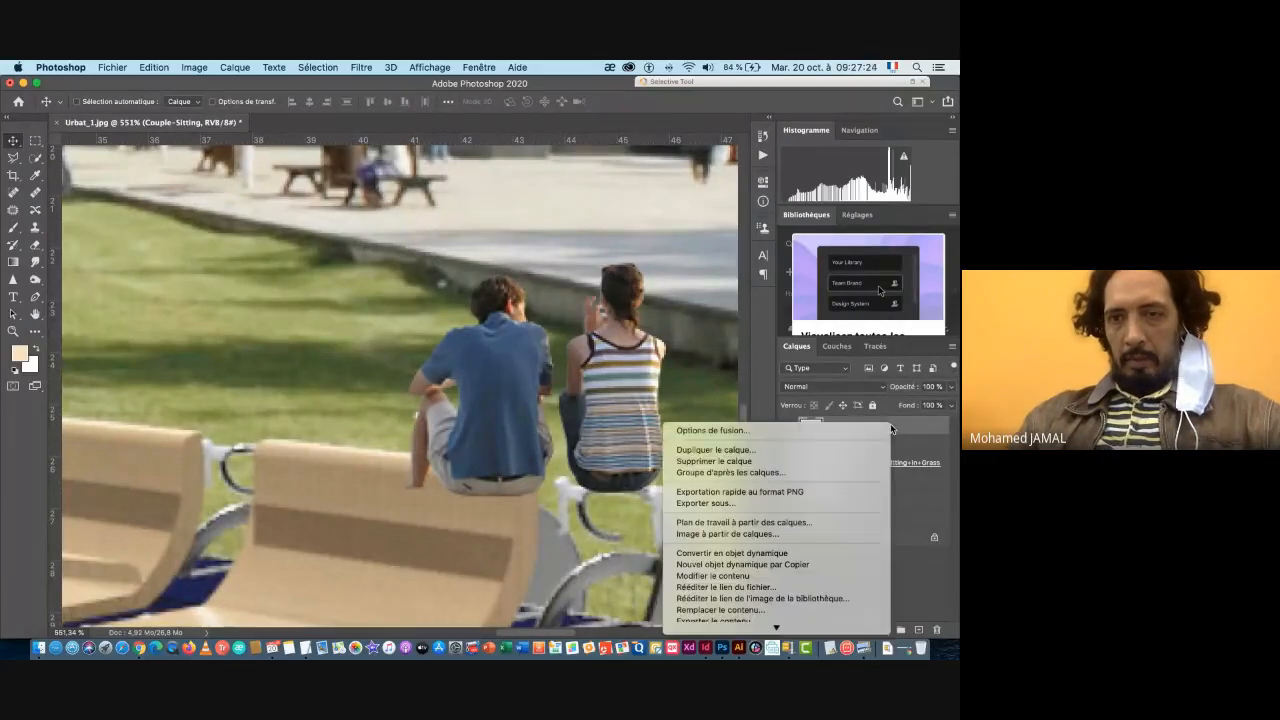
pyautogui.scroll(-3, 717, 558)
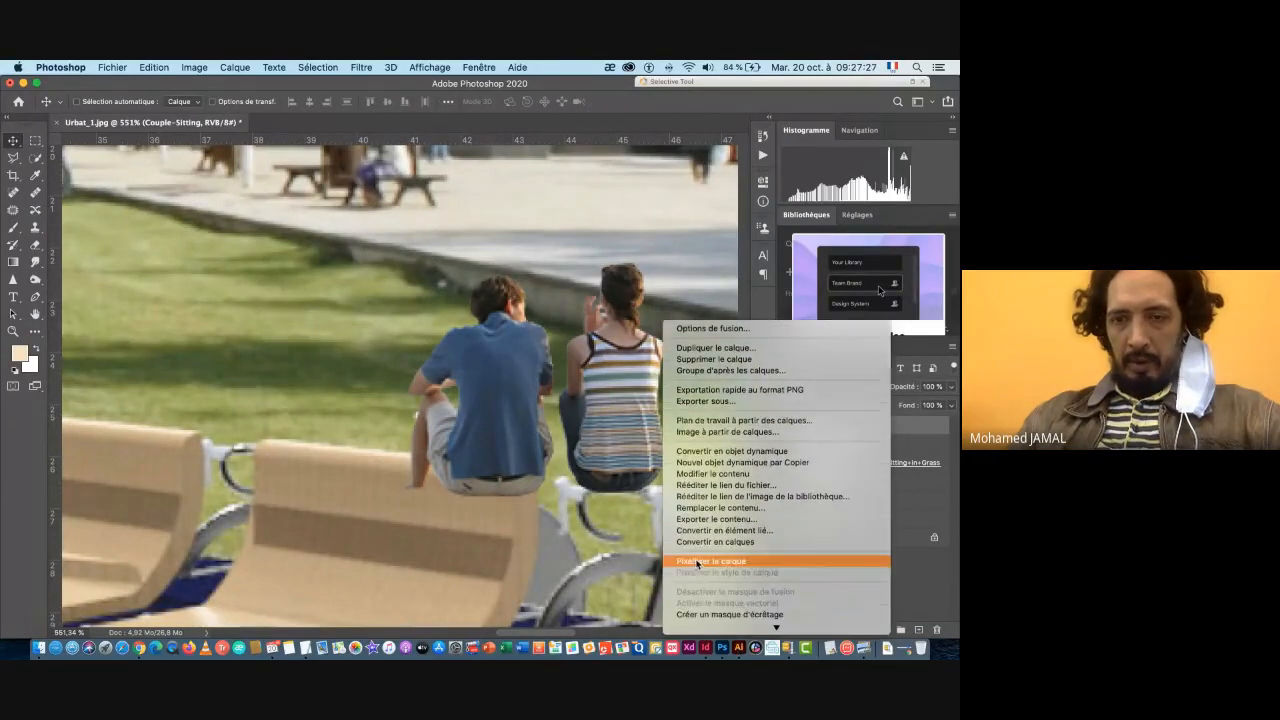
pyautogui.click(698, 563)
pyautogui.hscroll(5, 610, 460)
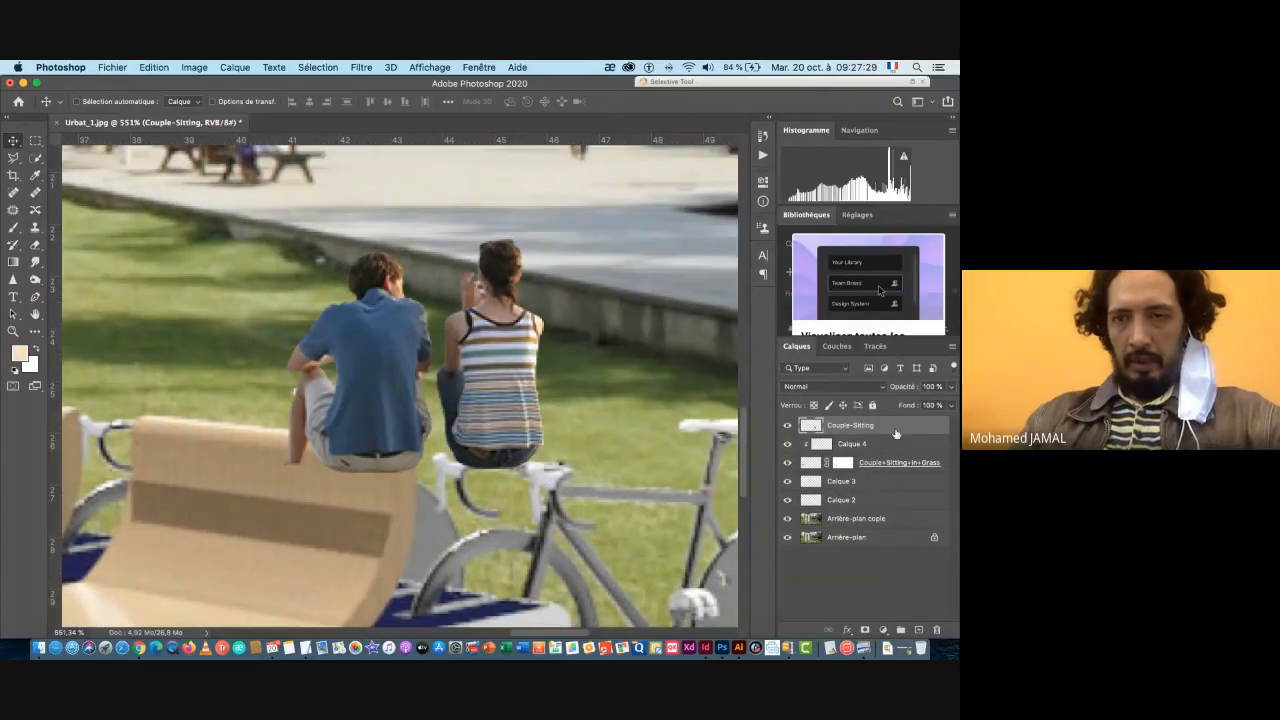
pyautogui.moveTo(906, 388); pyautogui.dragTo(879, 389)
pyautogui.press('Return')
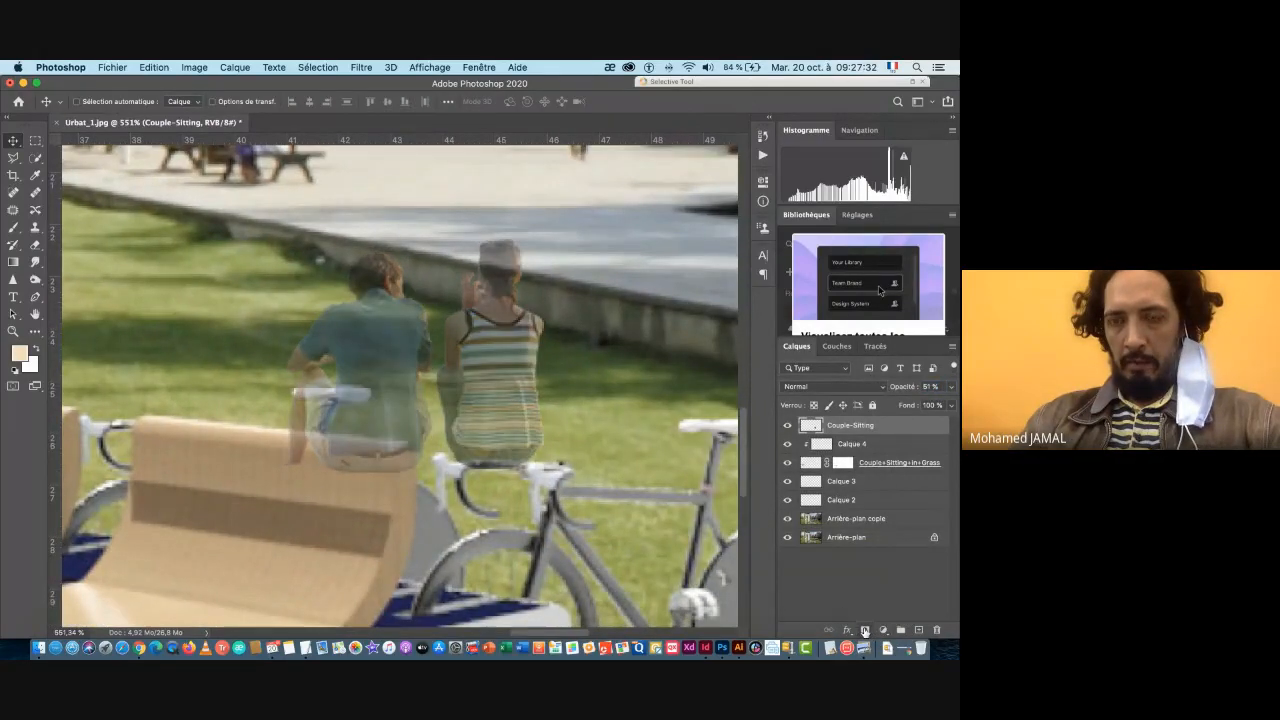
# - Add a layer mask to Couple-Sitting and set the Brush tool's hardness to 48%
pyautogui.click(865, 630)
pyautogui.click(14, 230)
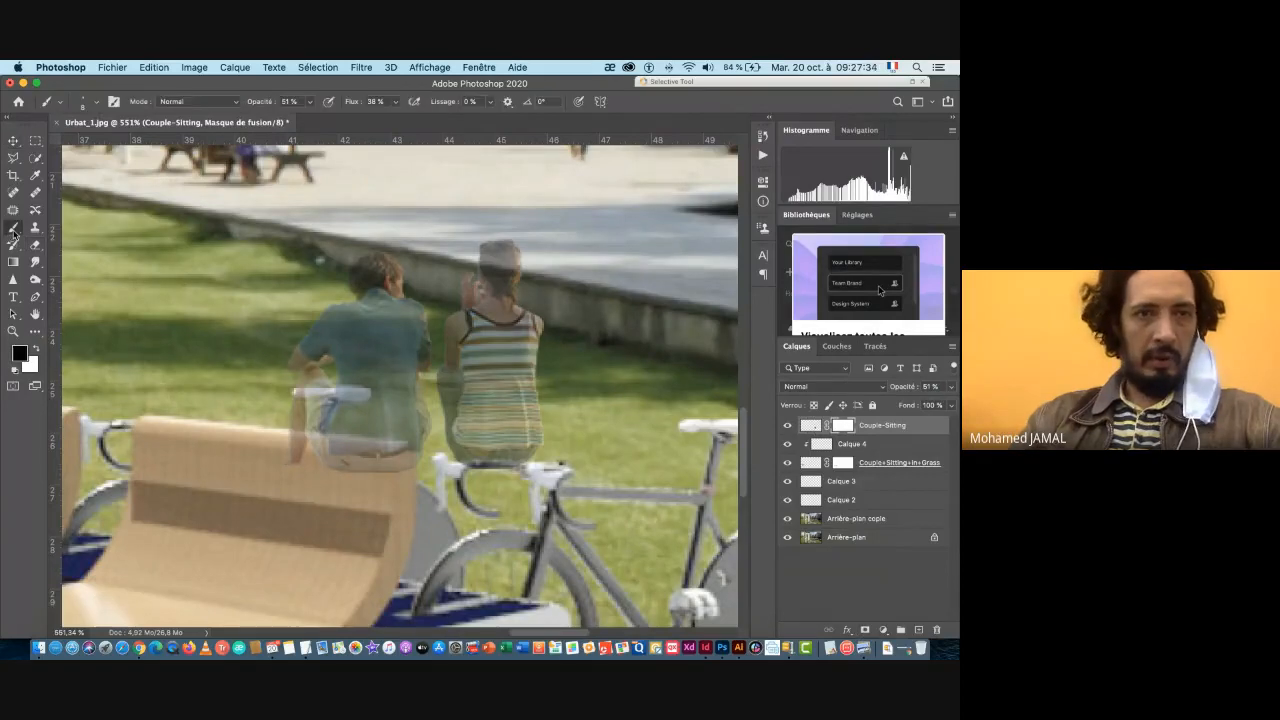
pyautogui.rightClick(406, 314)
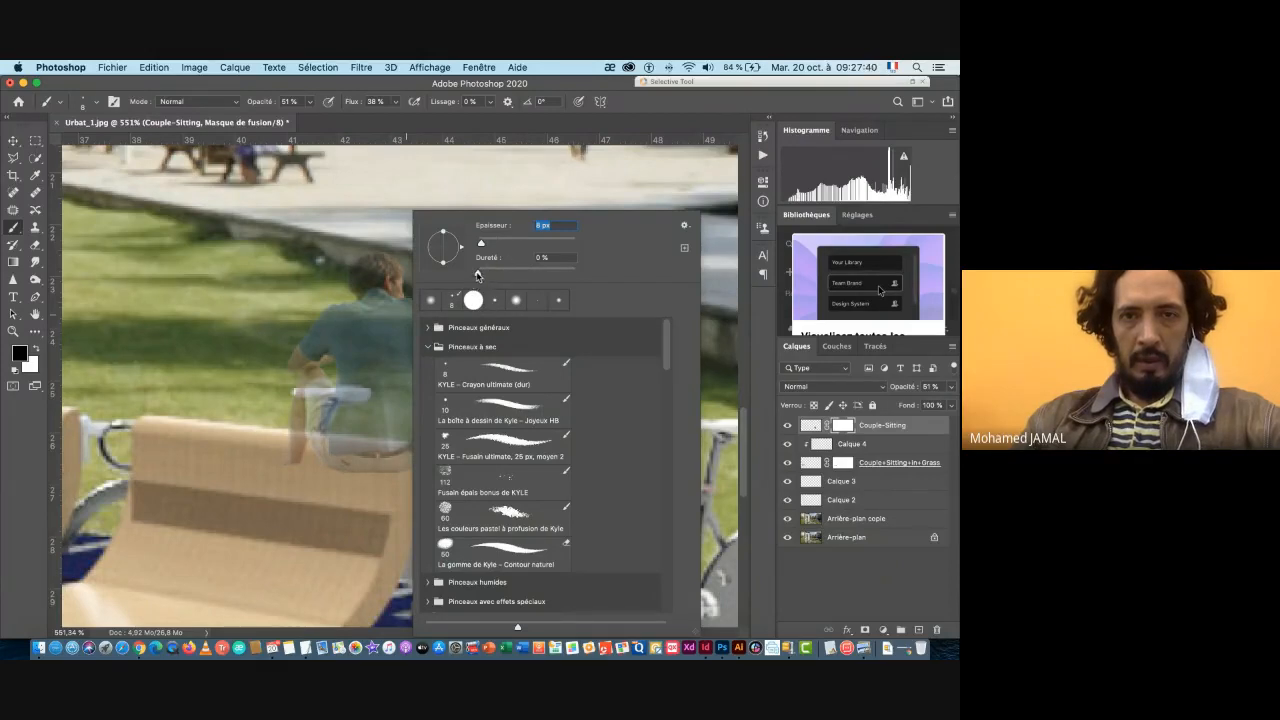
pyautogui.moveTo(478, 276); pyautogui.dragTo(523, 275)
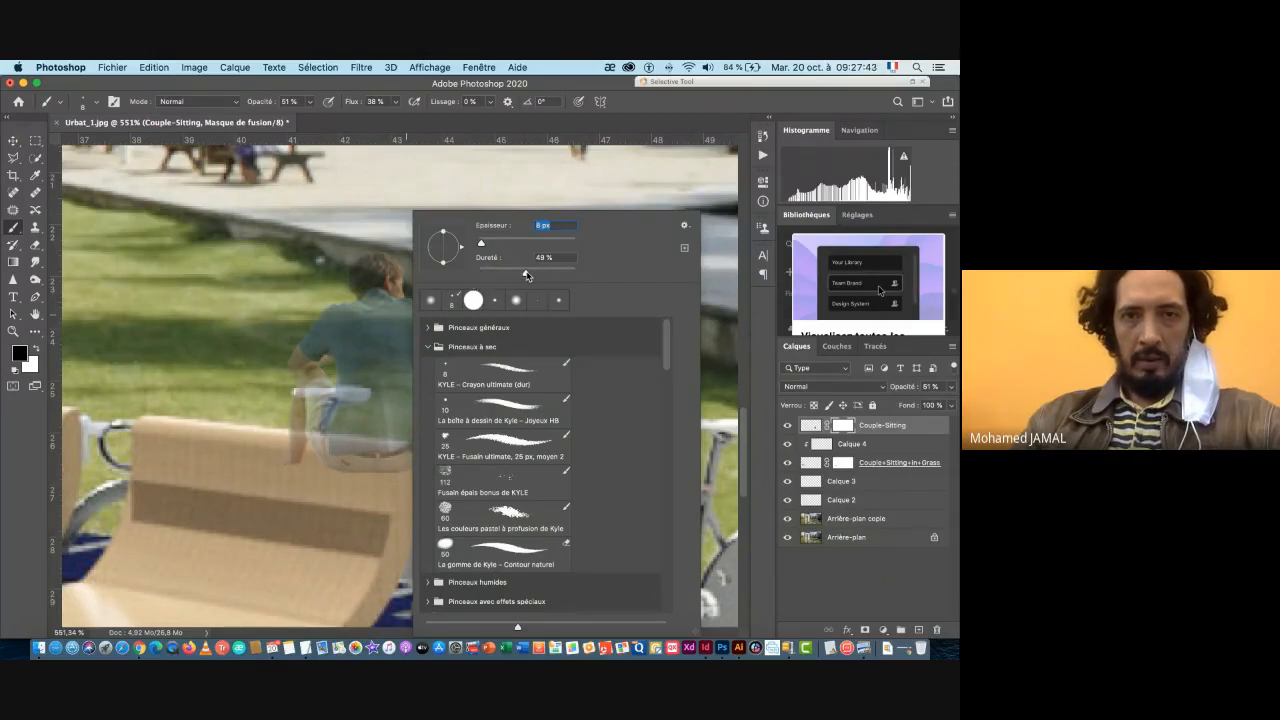
pyautogui.click(355, 90)
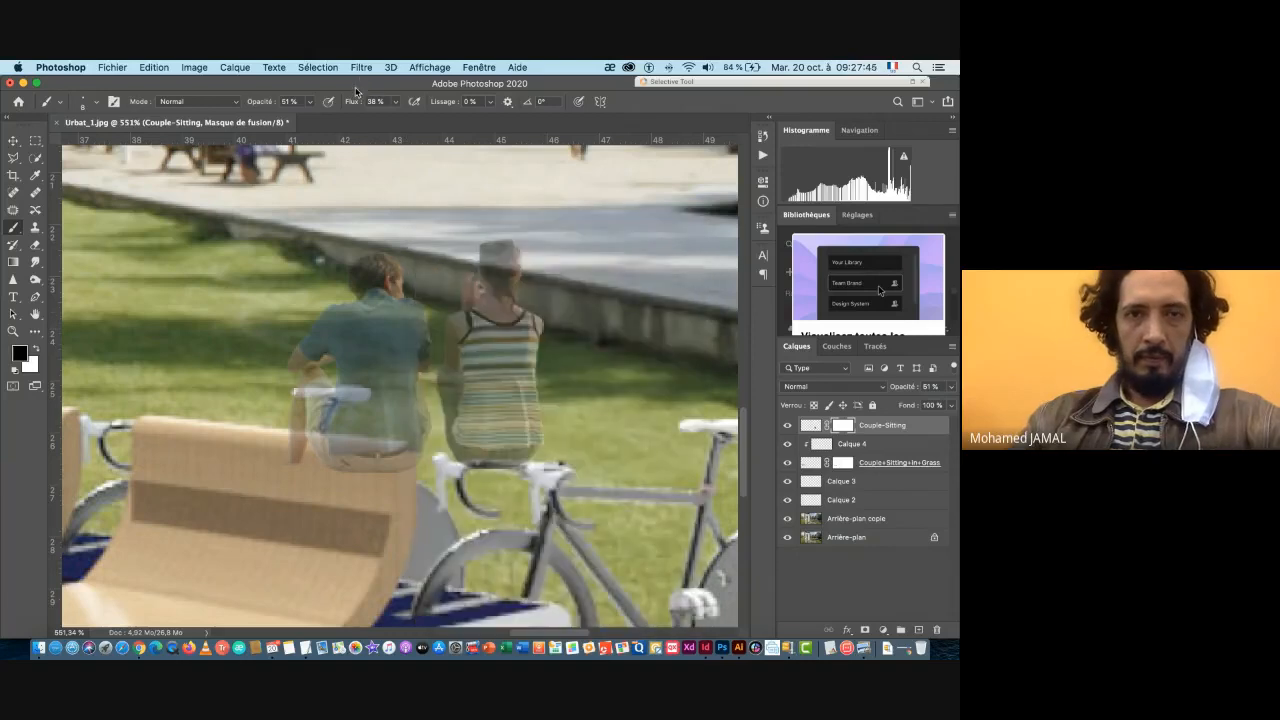
# - Restore the Couple-Sitting layer's opacity to 100% for masking around the man's waist and the bench edge
pyautogui.moveTo(399, 505); pyautogui.dragTo(421, 447)
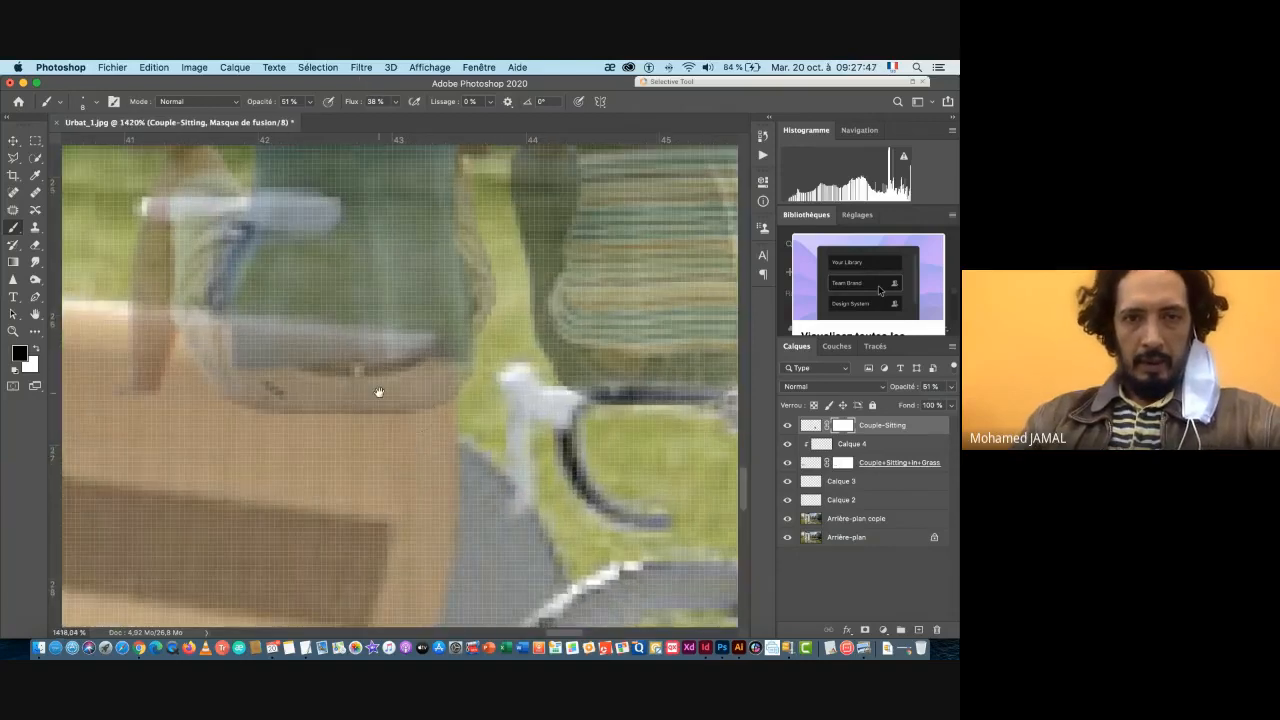
pyautogui.moveTo(379, 392); pyautogui.dragTo(469, 412)
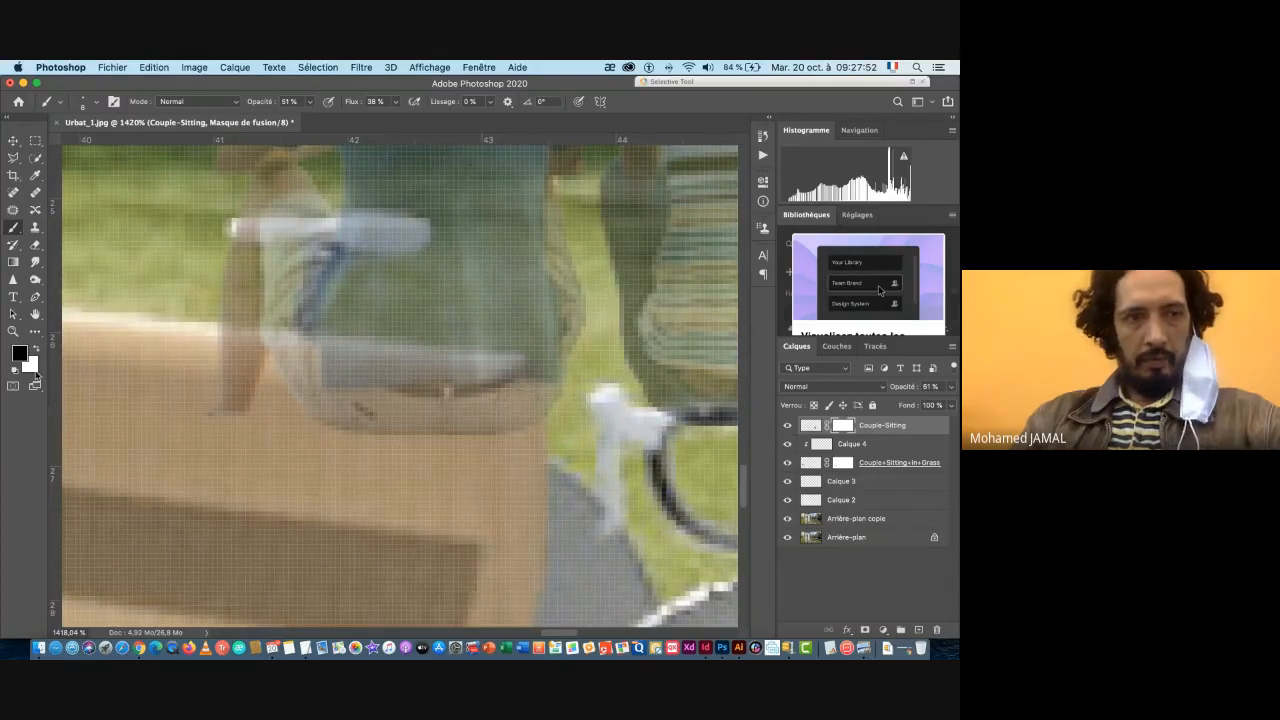
pyautogui.doubleClick(930, 386)
pyautogui.write('100')
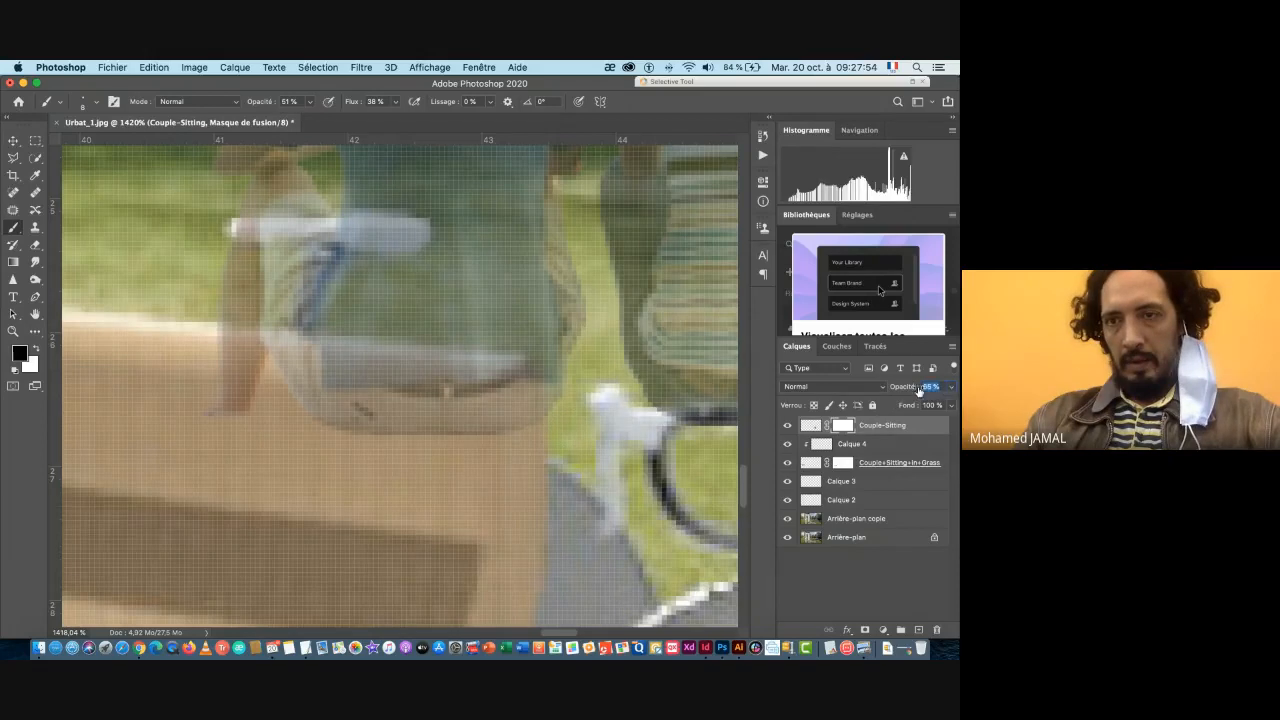
pyautogui.press('Return')
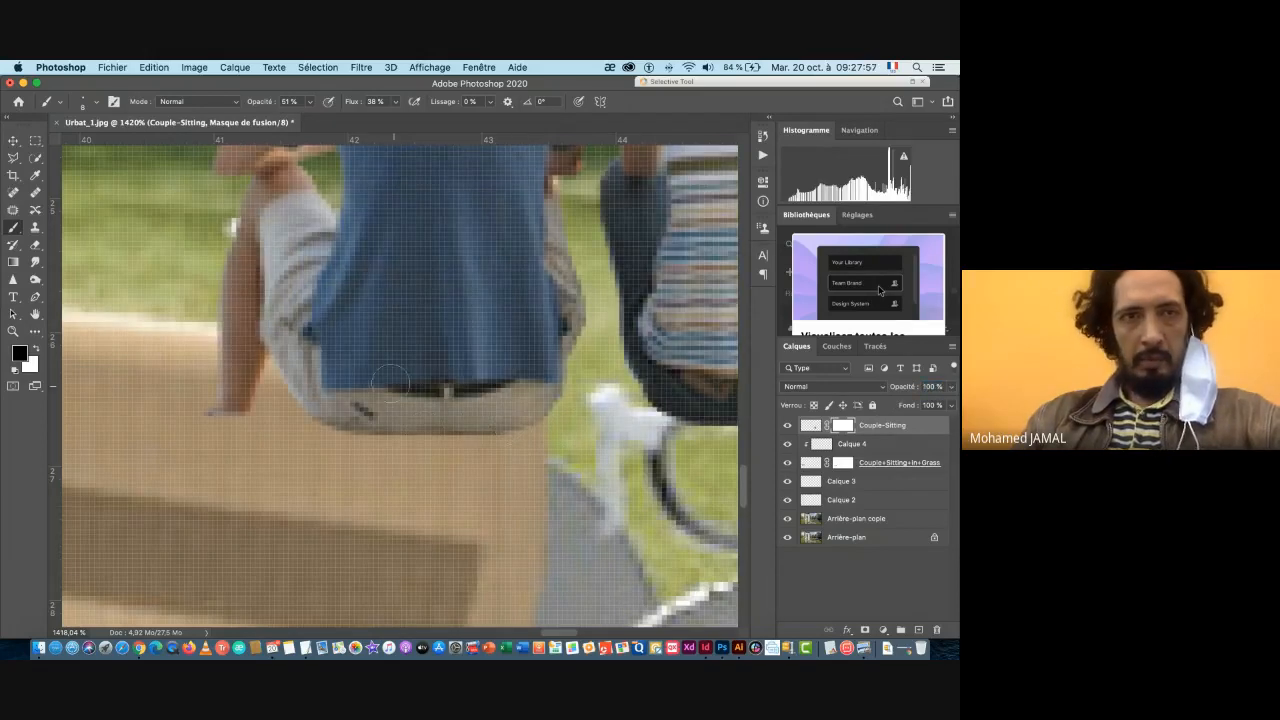
# - Set the brush to 100% opacity and flow and mask out the man's waist, legs and hand where they overlap the bench backrest
pyautogui.click(290, 101)
pyautogui.write('100')
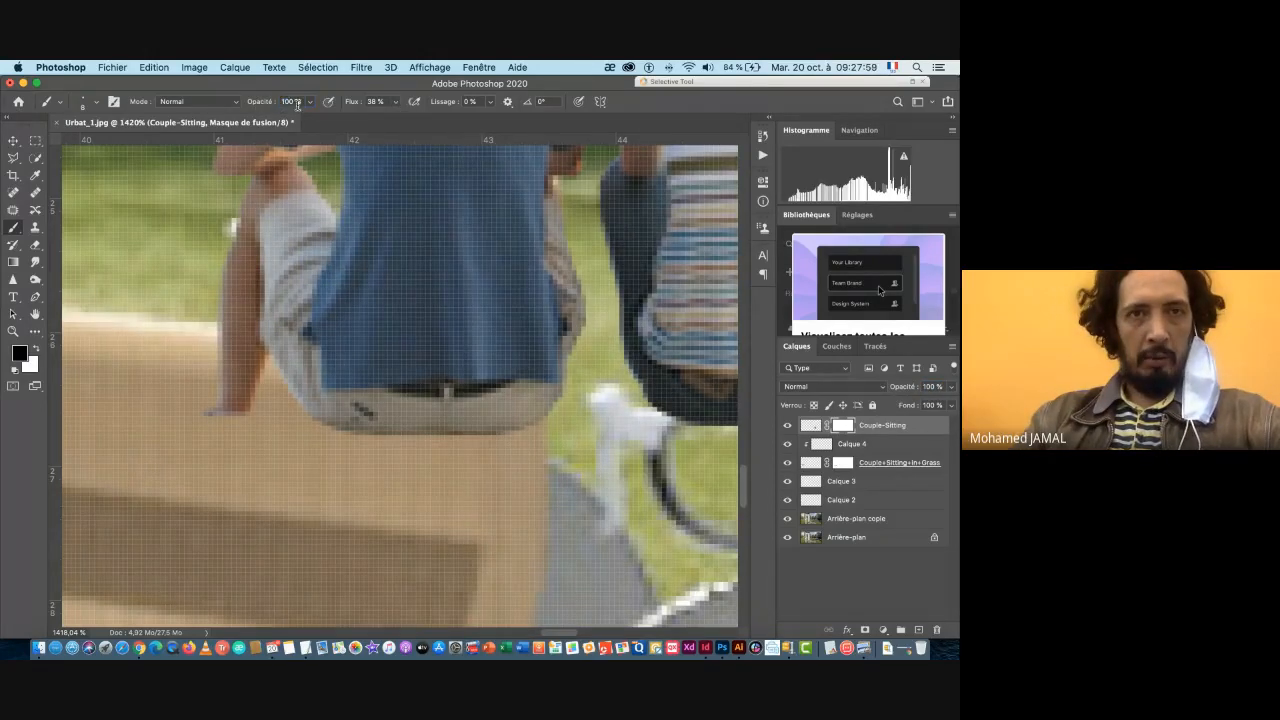
pyautogui.moveTo(352, 106); pyautogui.dragTo(478, 112)
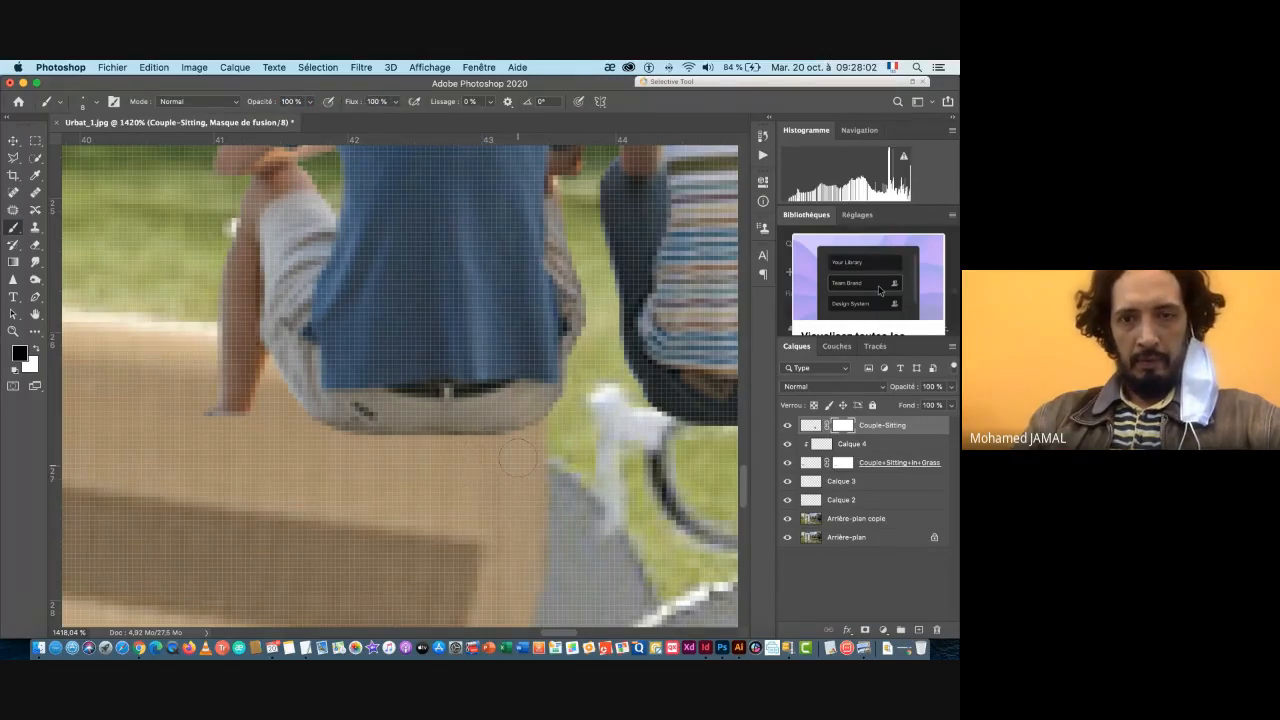
pyautogui.moveTo(517, 458)
pyautogui.mouseDown()
pyautogui.moveTo(325, 414)
pyautogui.moveTo(315, 390)
pyautogui.moveTo(205, 344)
pyautogui.mouseUp()
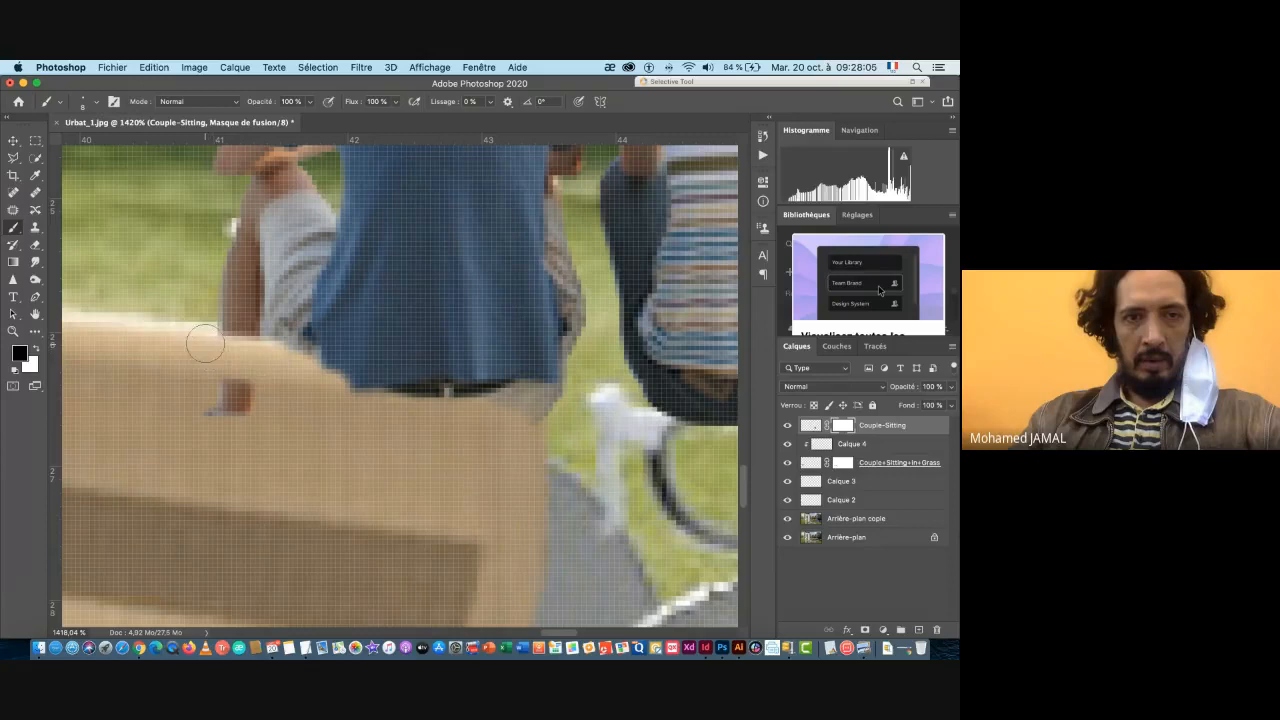
pyautogui.keyDown('shift'); pyautogui.click(525, 348); pyautogui.keyUp('shift')
pyautogui.moveTo(536, 405)
pyautogui.mouseDown()
pyautogui.moveTo(480, 385)
pyautogui.moveTo(335, 376)
pyautogui.moveTo(464, 395)
pyautogui.mouseUp()
pyautogui.moveTo(256, 395); pyautogui.dragTo(215, 412)
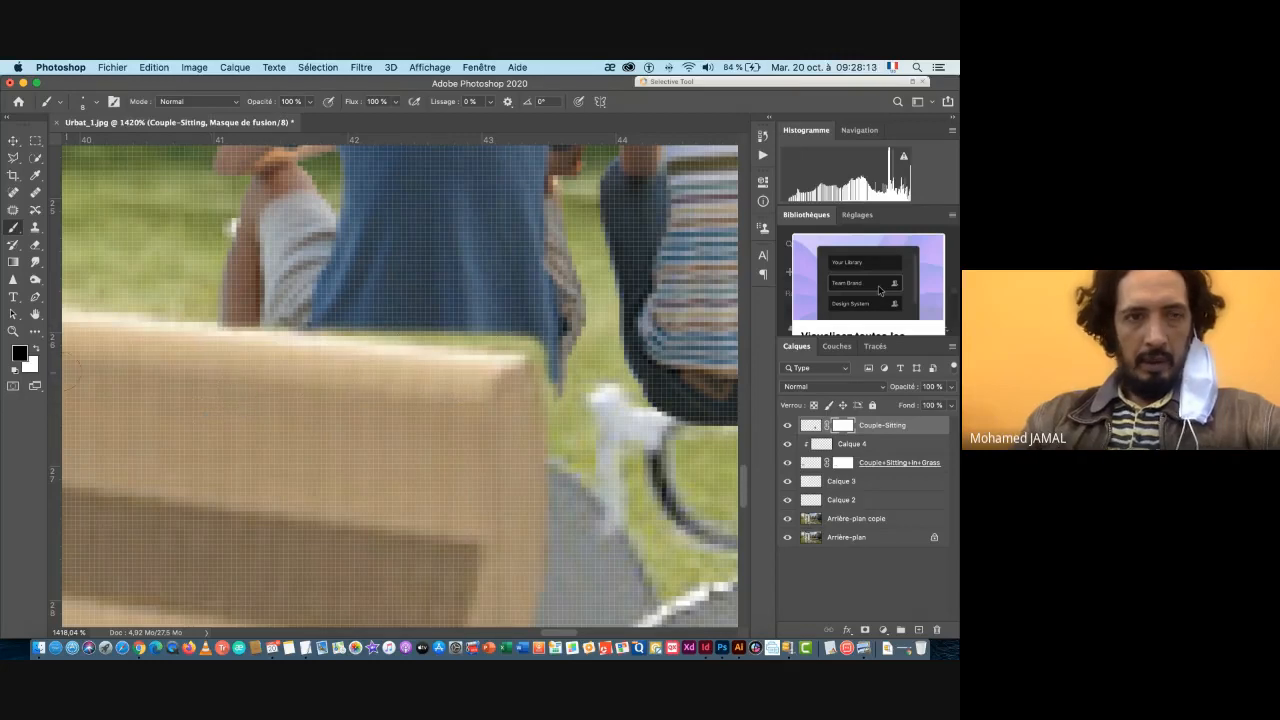
# - Paint white on the Couple-Sitting mask to restore the man's blue shirt along the backrest's upper edge and corner
pyautogui.click(37, 352)
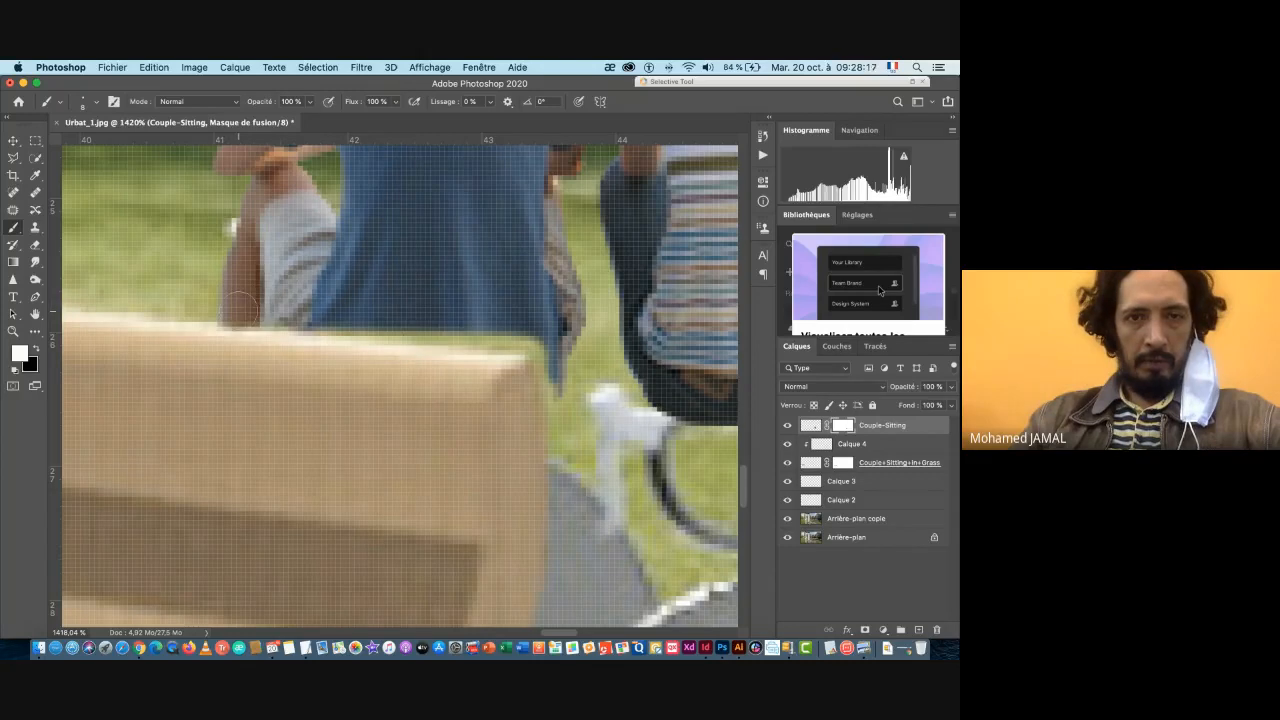
pyautogui.keyDown('shift'); pyautogui.click(520, 334); pyautogui.keyUp('shift')
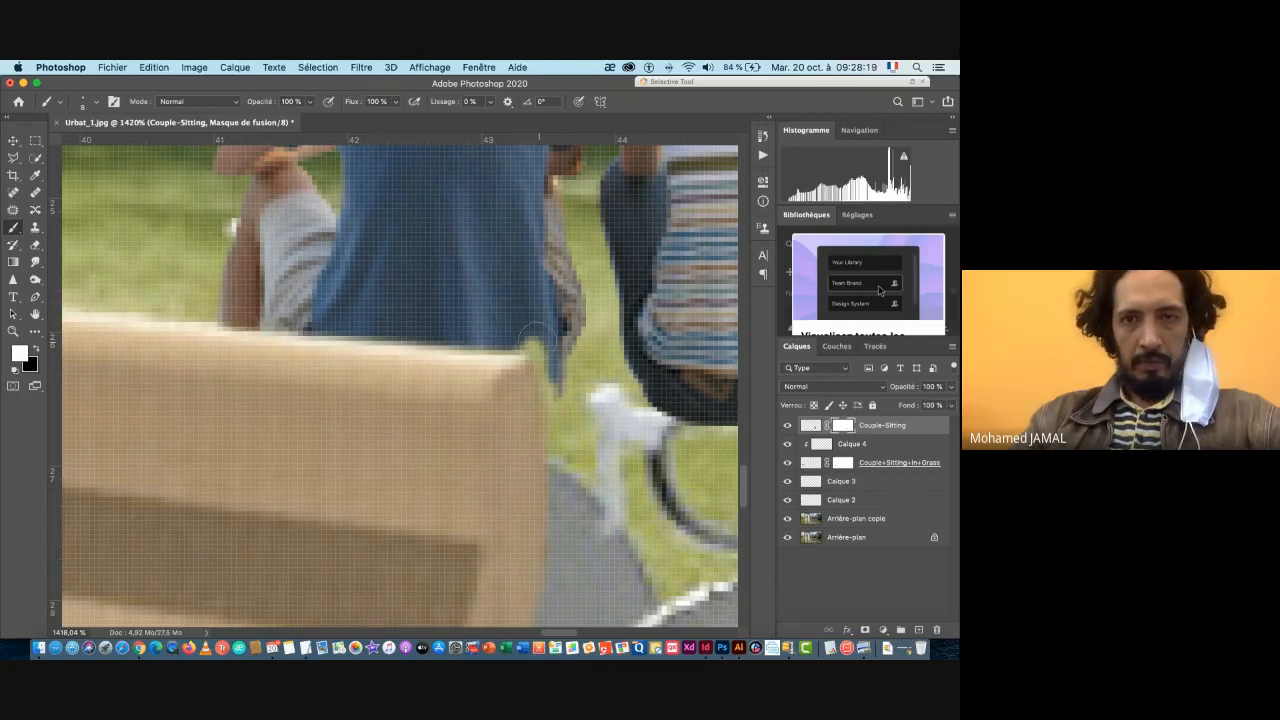
pyautogui.moveTo(545, 340); pyautogui.dragTo(555, 376)
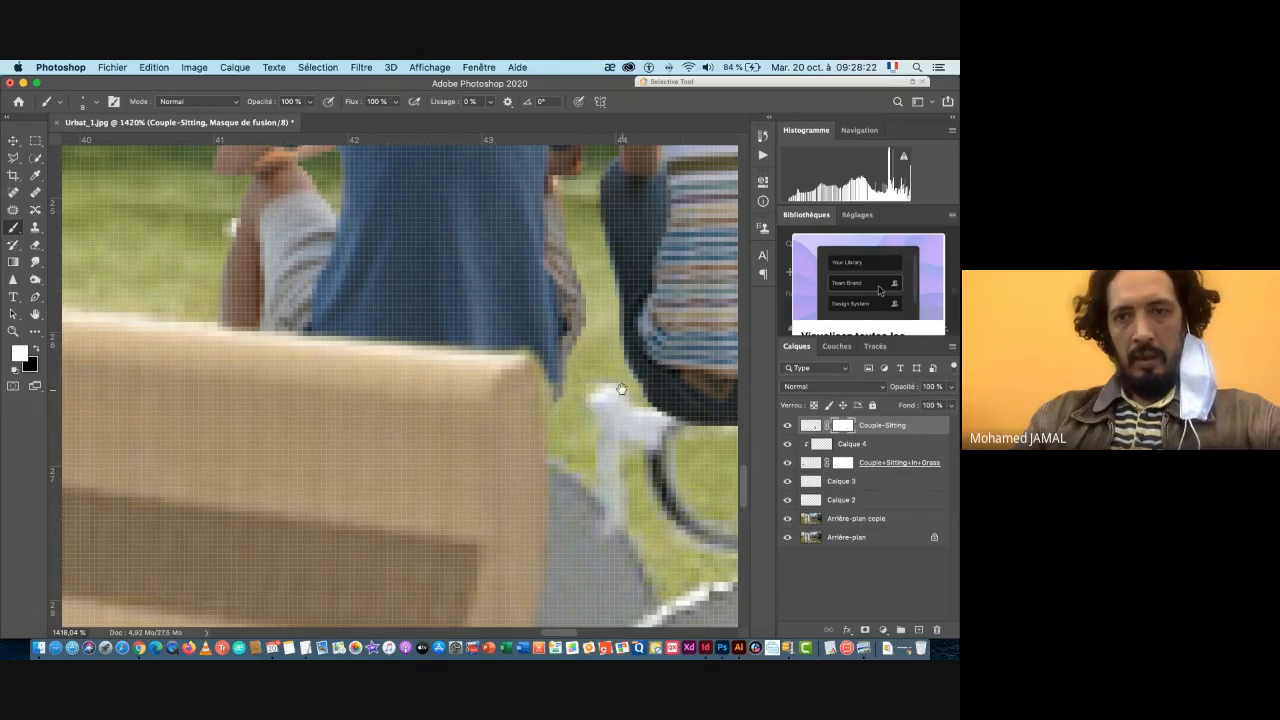
# - Paint black on the Couple-Sitting mask to reveal the bicycle handlebar in front of the woman's hips
pyautogui.hscroll(5, 449, 398)
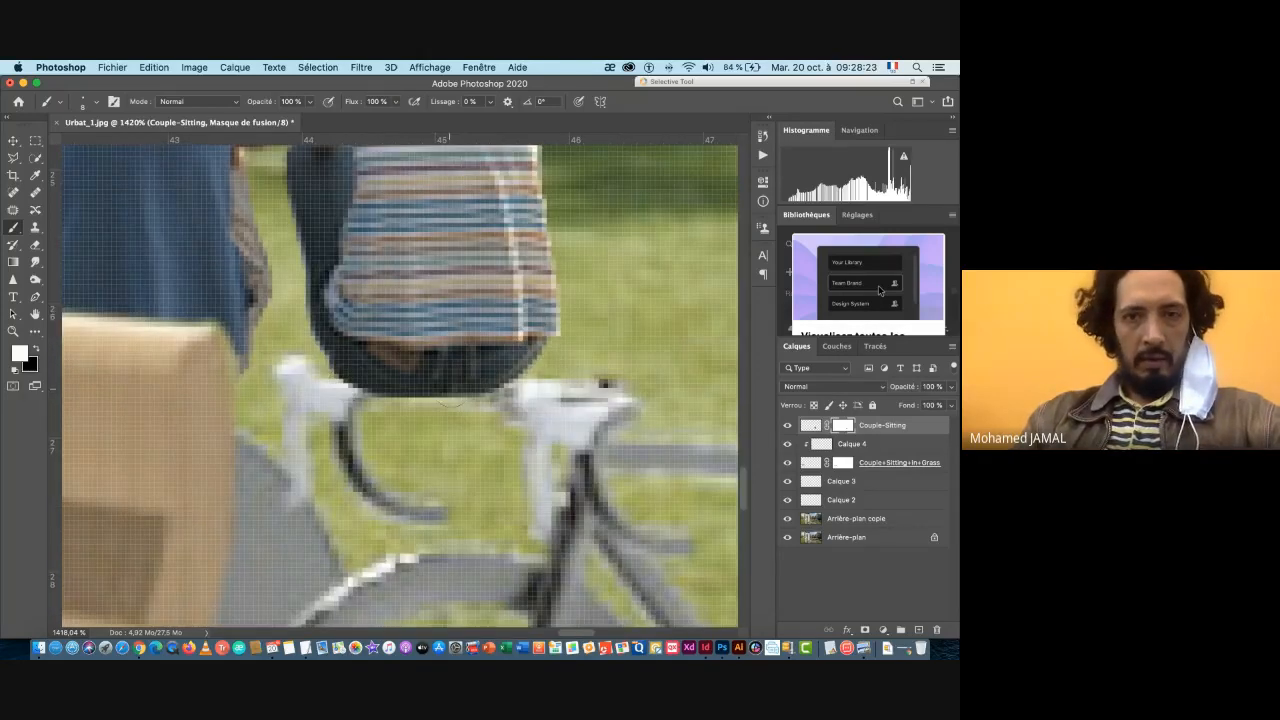
pyautogui.press('x')
pyautogui.moveTo(355, 403)
pyautogui.mouseDown()
pyautogui.moveTo(330, 405)
pyautogui.moveTo(355, 403)
pyautogui.mouseUp()
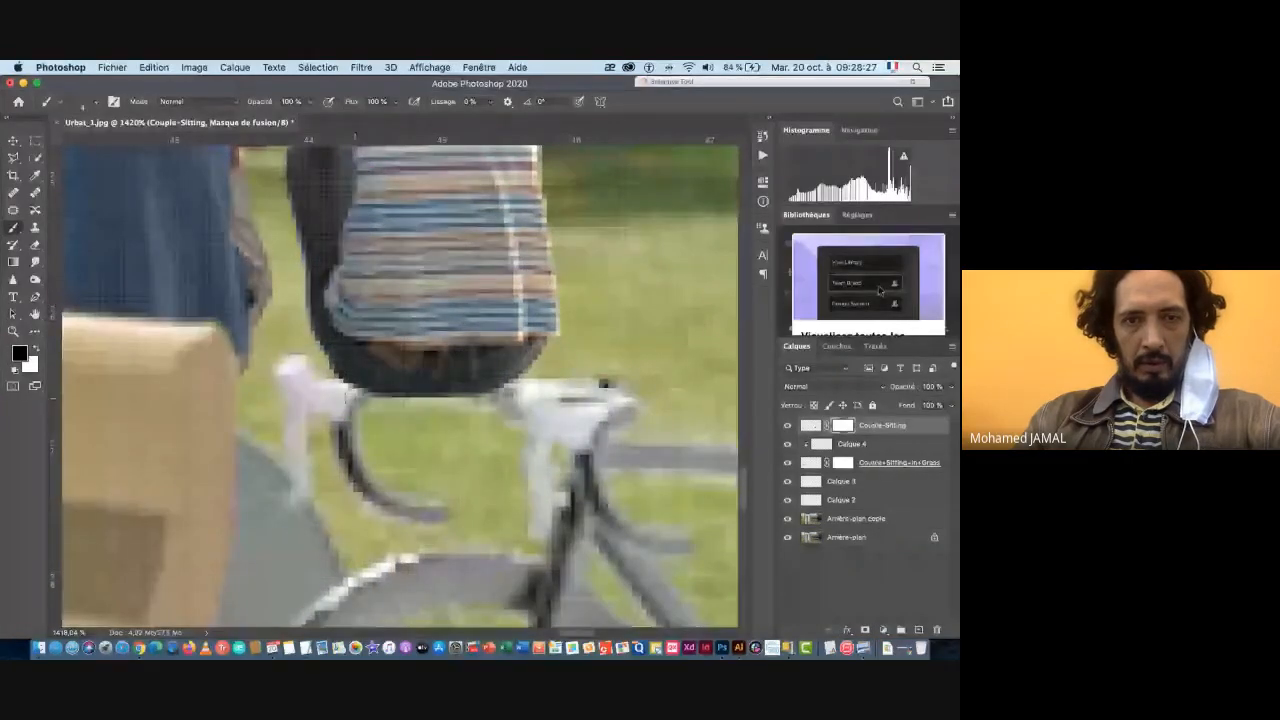
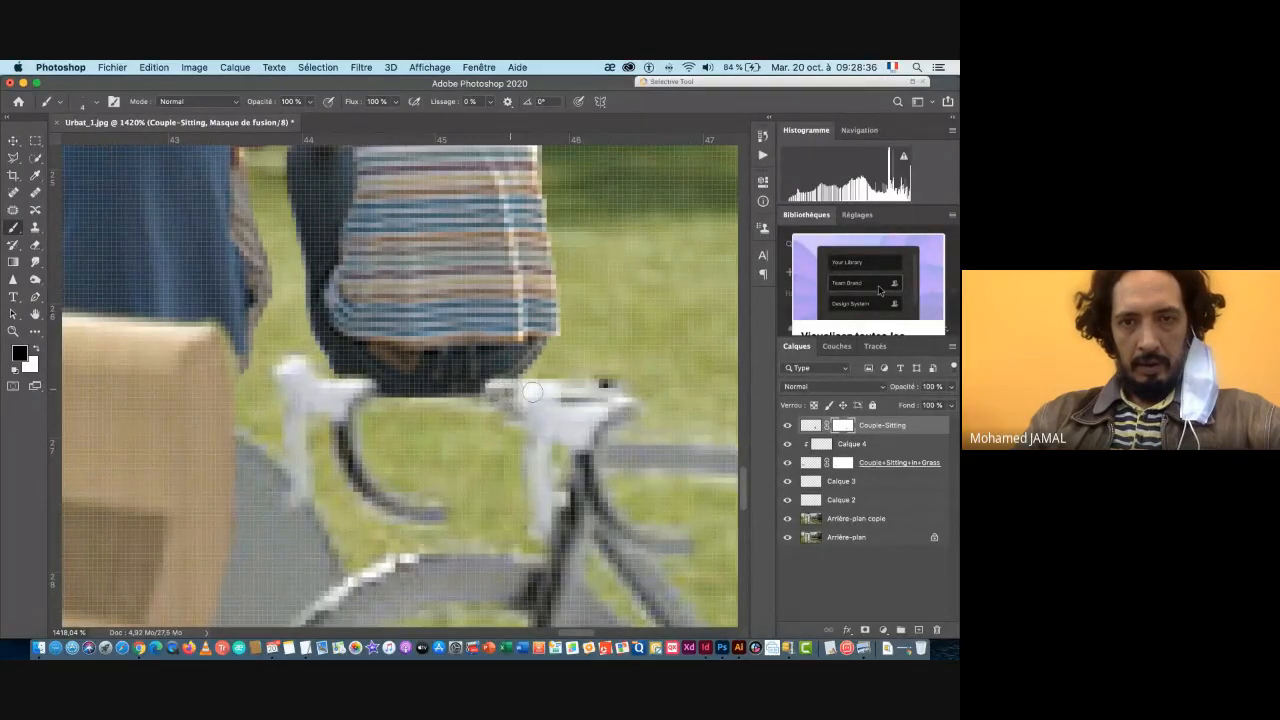
pyautogui.moveTo(484, 389)
pyautogui.mouseDown()
pyautogui.moveTo(386, 386)
pyautogui.moveTo(498, 392)
pyautogui.moveTo(345, 391)
pyautogui.mouseUp()
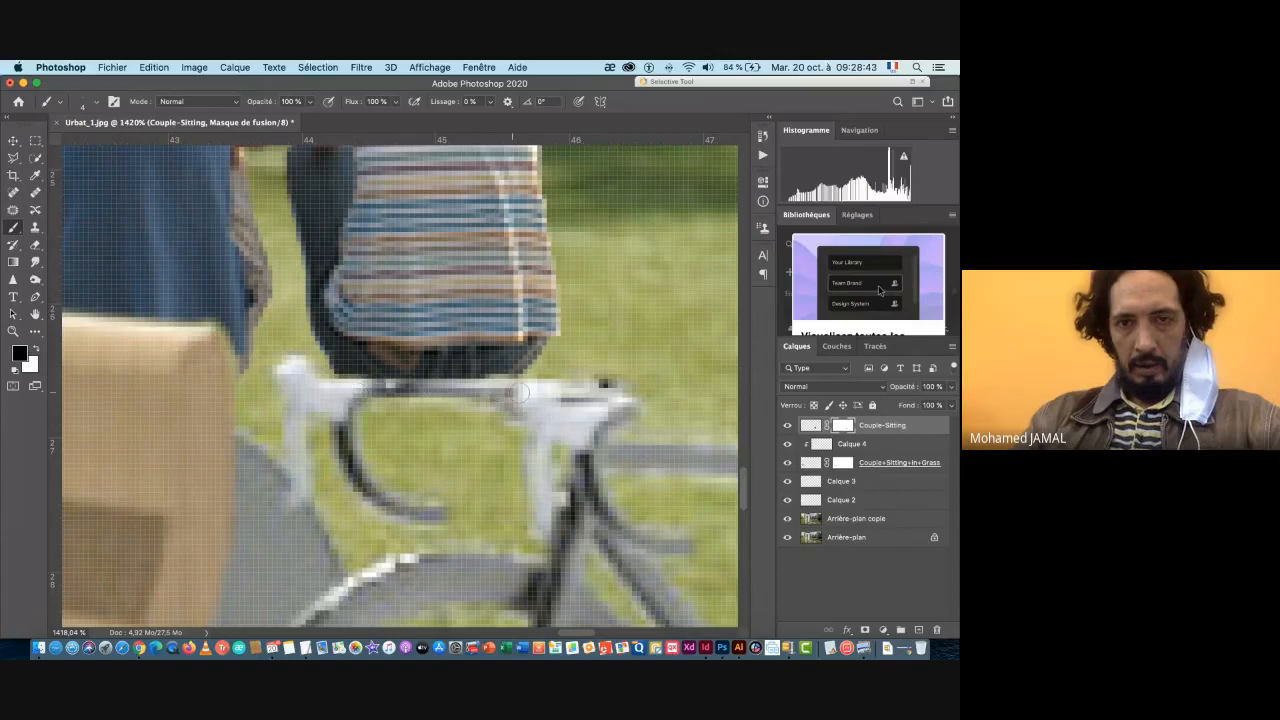
pyautogui.moveTo(520, 390); pyautogui.dragTo(352, 388)
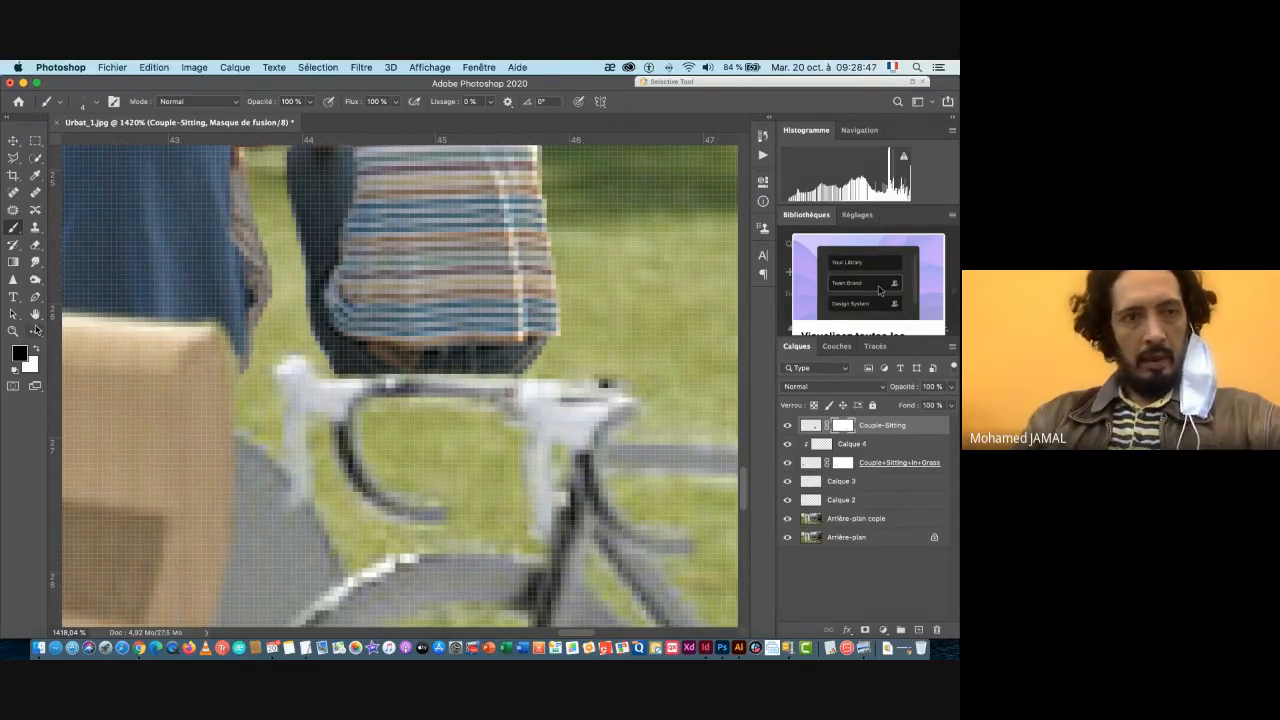
# - Toggle the Couple-Sitting layer's visibility to compare the masked handlebar and bench edges with the original image
pyautogui.click(34, 349)
pyautogui.scroll(-3, 514, 413)
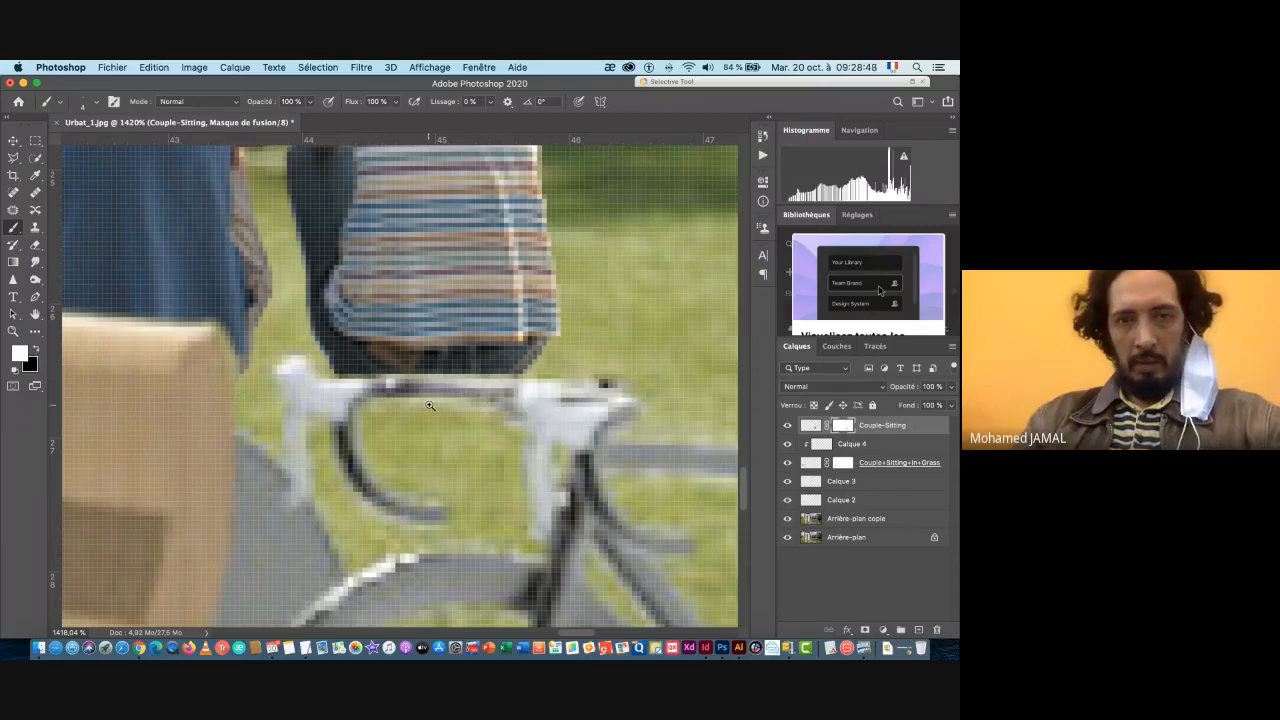
pyautogui.scroll(4, 480, 397)
pyautogui.scroll(-5, 466, 397)
pyautogui.scroll(-1, 419, 401)
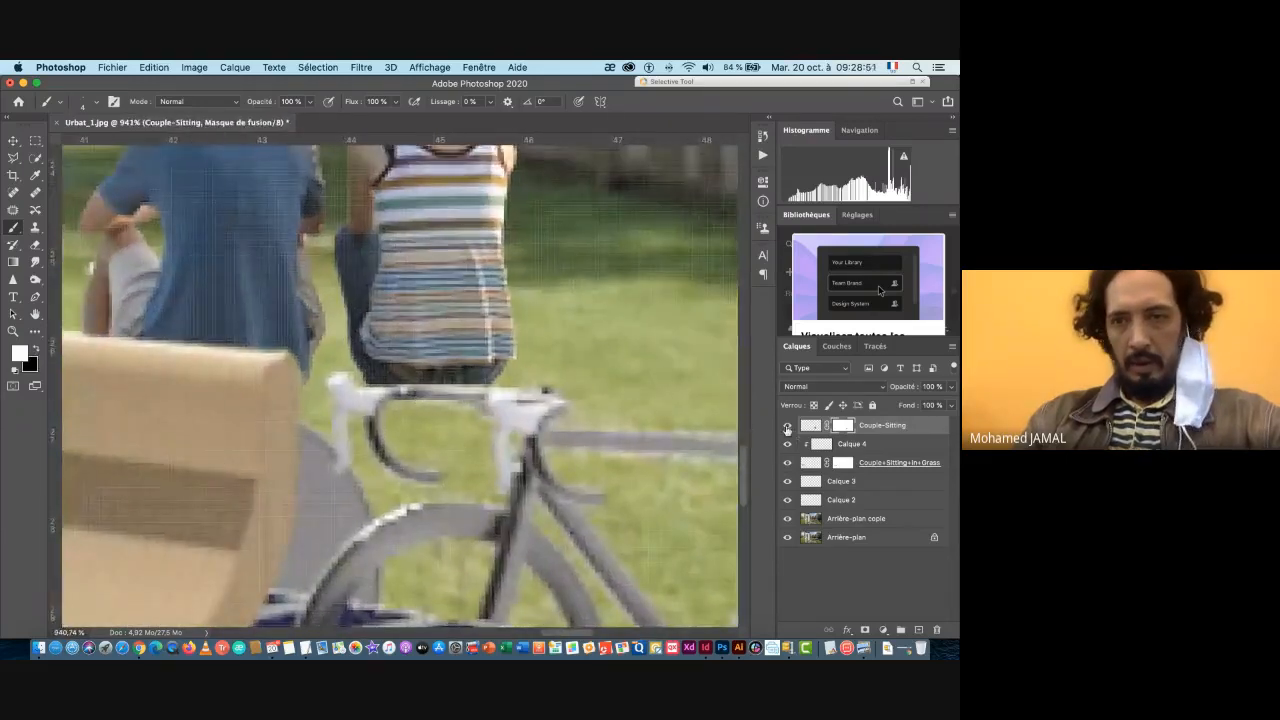
pyautogui.click(787, 426)
pyautogui.click(787, 426)
pyautogui.click(787, 426)
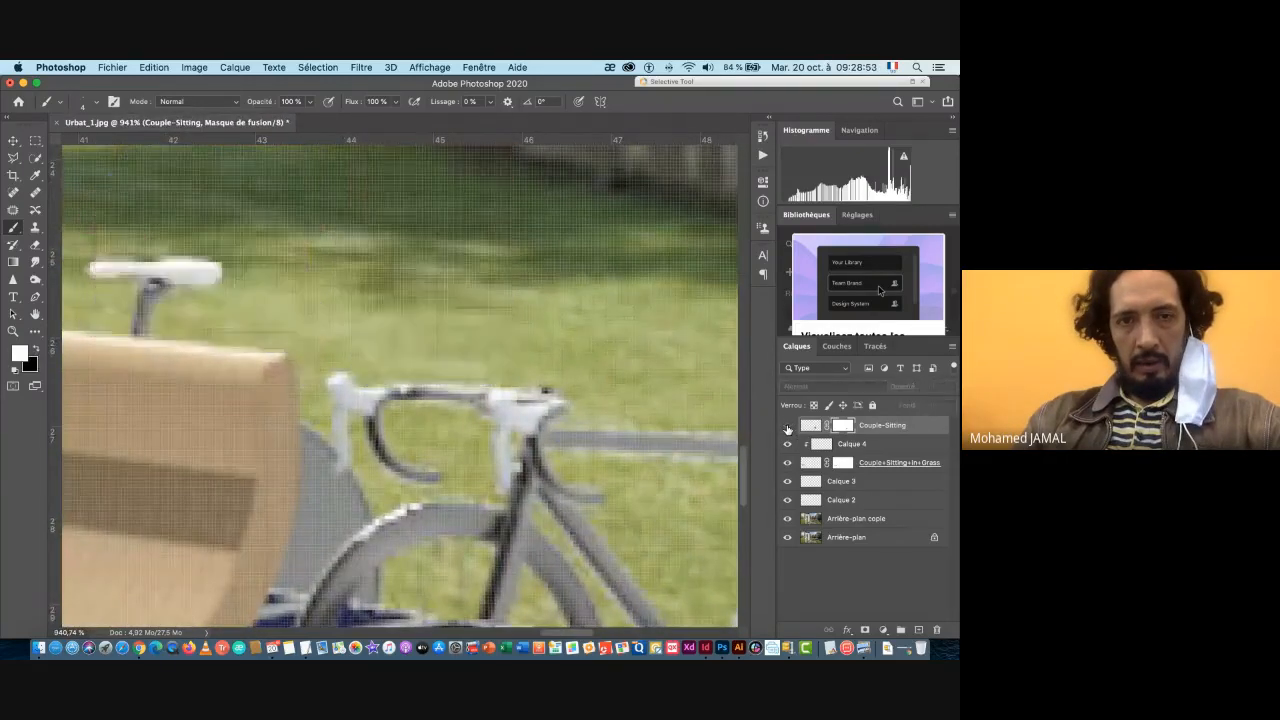
pyautogui.click(787, 426)
# - Examine the masked handlebar up close and the couple's placement within the whole park scene
pyautogui.scroll(5, 462, 385)
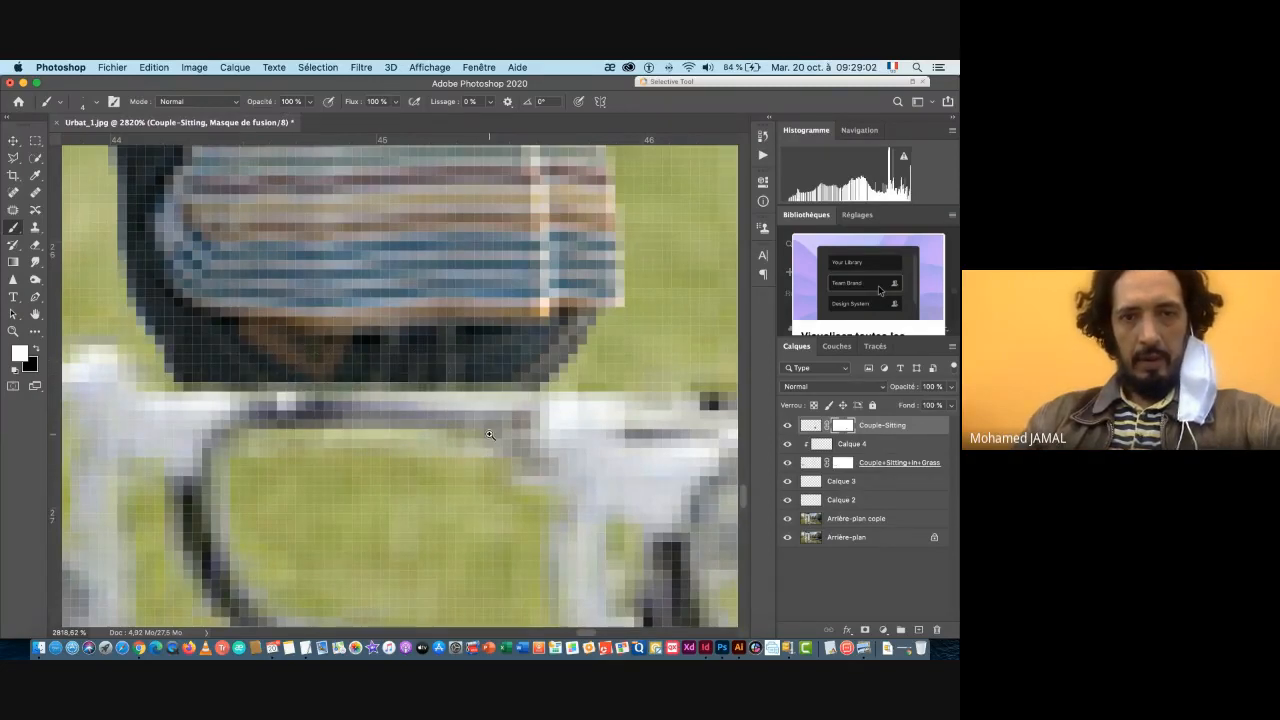
pyautogui.moveTo(489, 434); pyautogui.dragTo(84, 434)
pyautogui.click(15, 143)
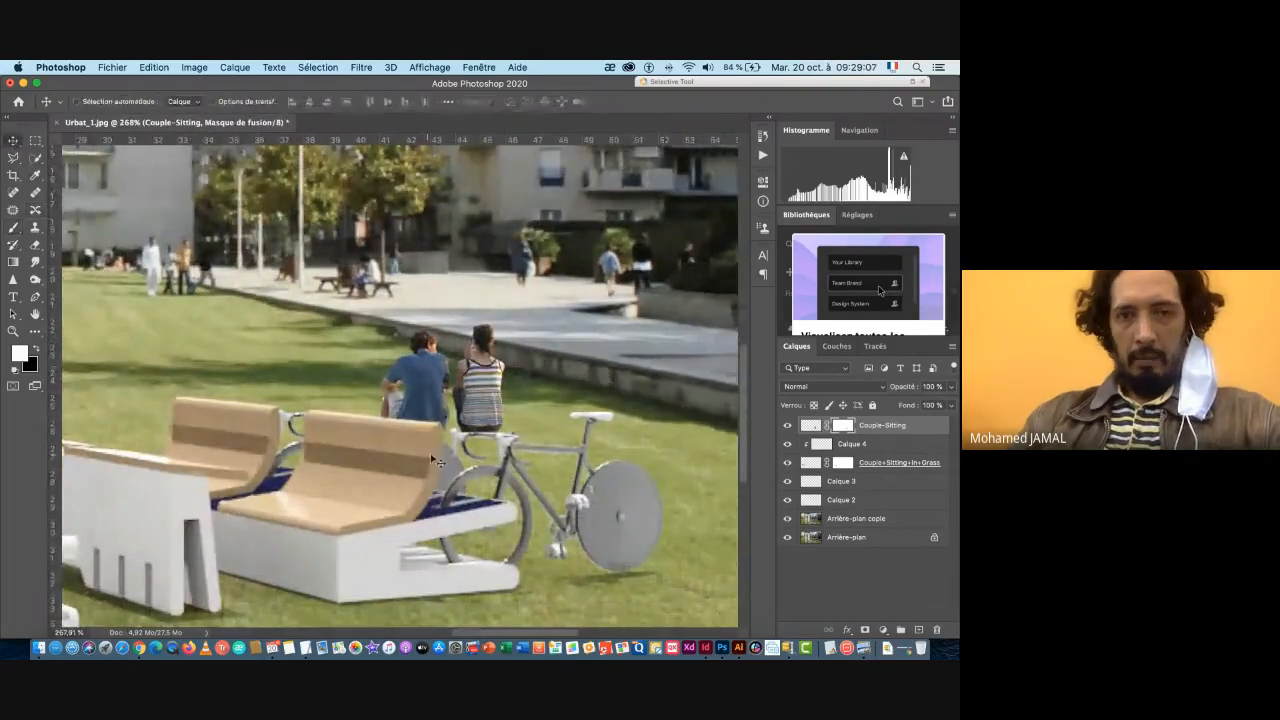
pyautogui.scroll(-2, 399, 451)
pyautogui.hscroll(-15, 399, 451)
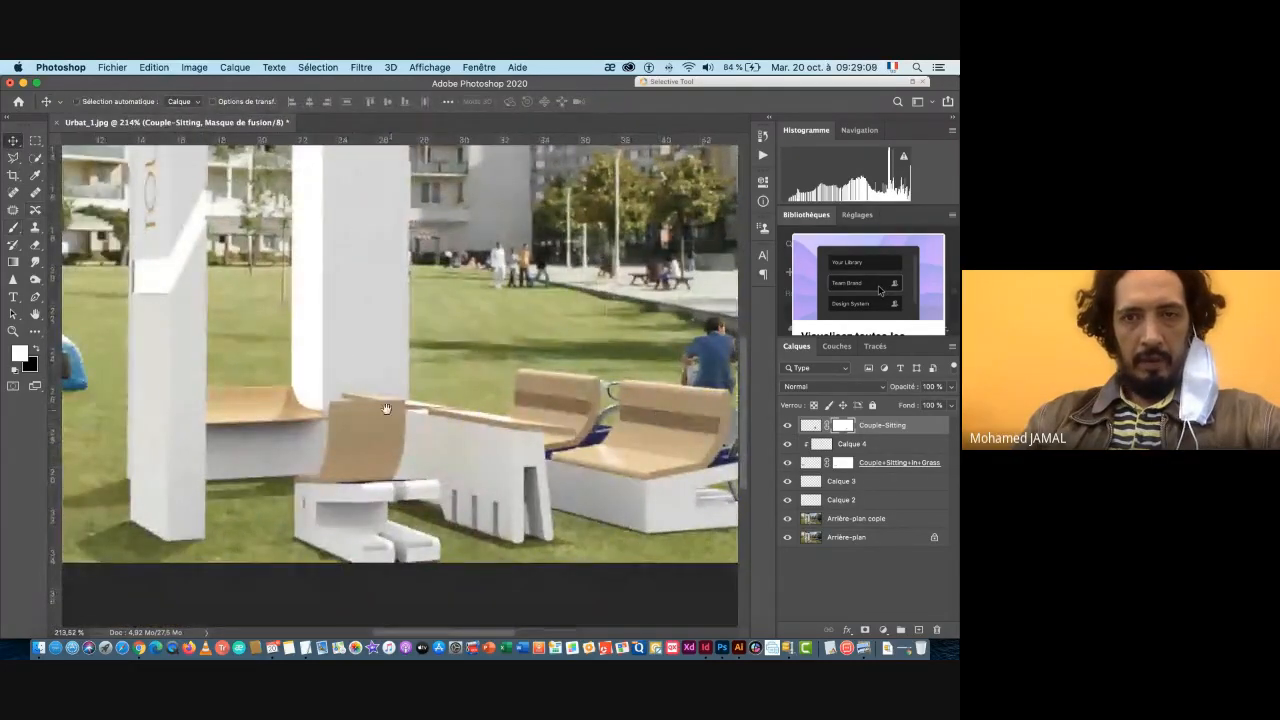
pyautogui.hscroll(15, 428, 400)
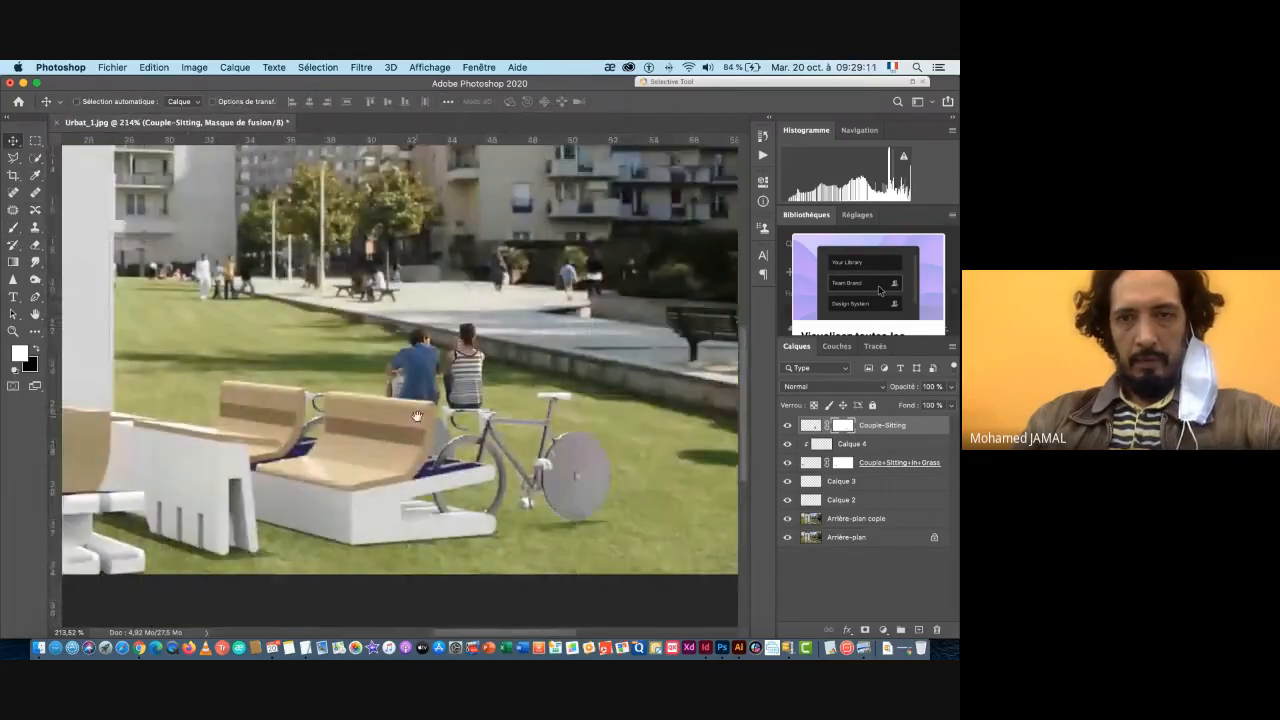
pyautogui.scroll(2, 490, 411)
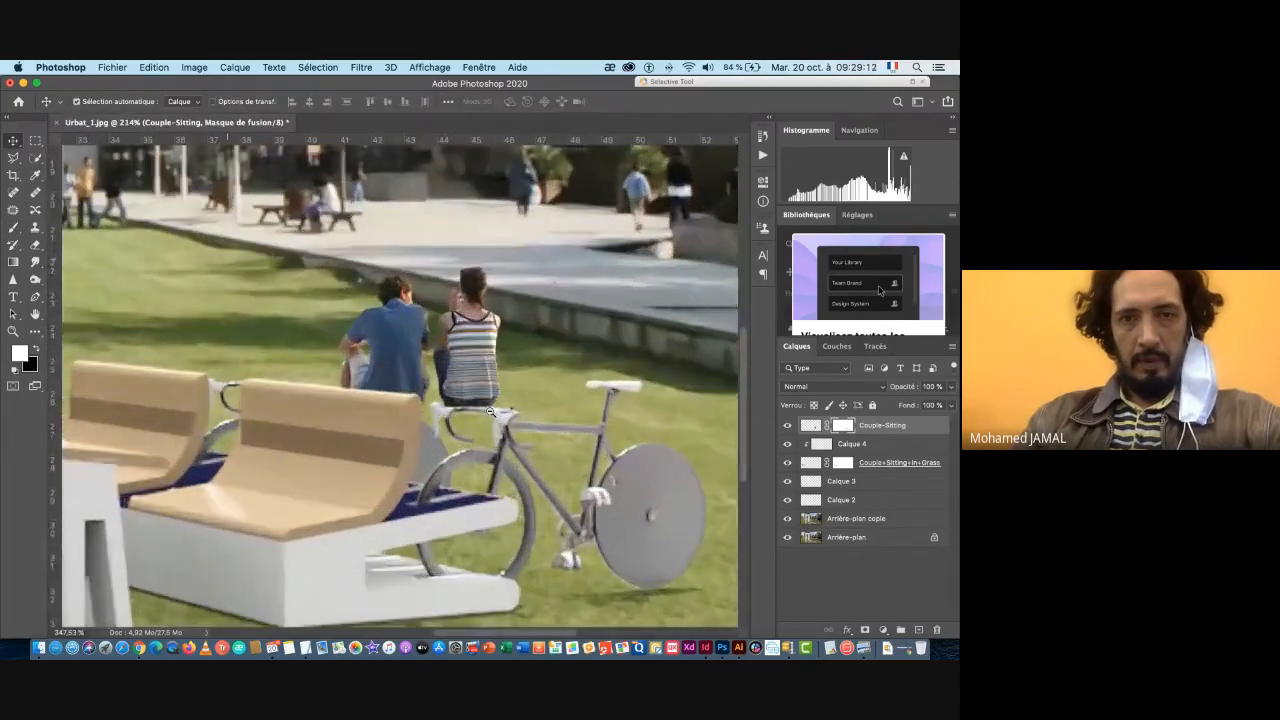
# - Apply a Green Photo Filter with 18% density to the Couple-Sitting layer's image
pyautogui.click(809, 426)
pyautogui.click(194, 67)
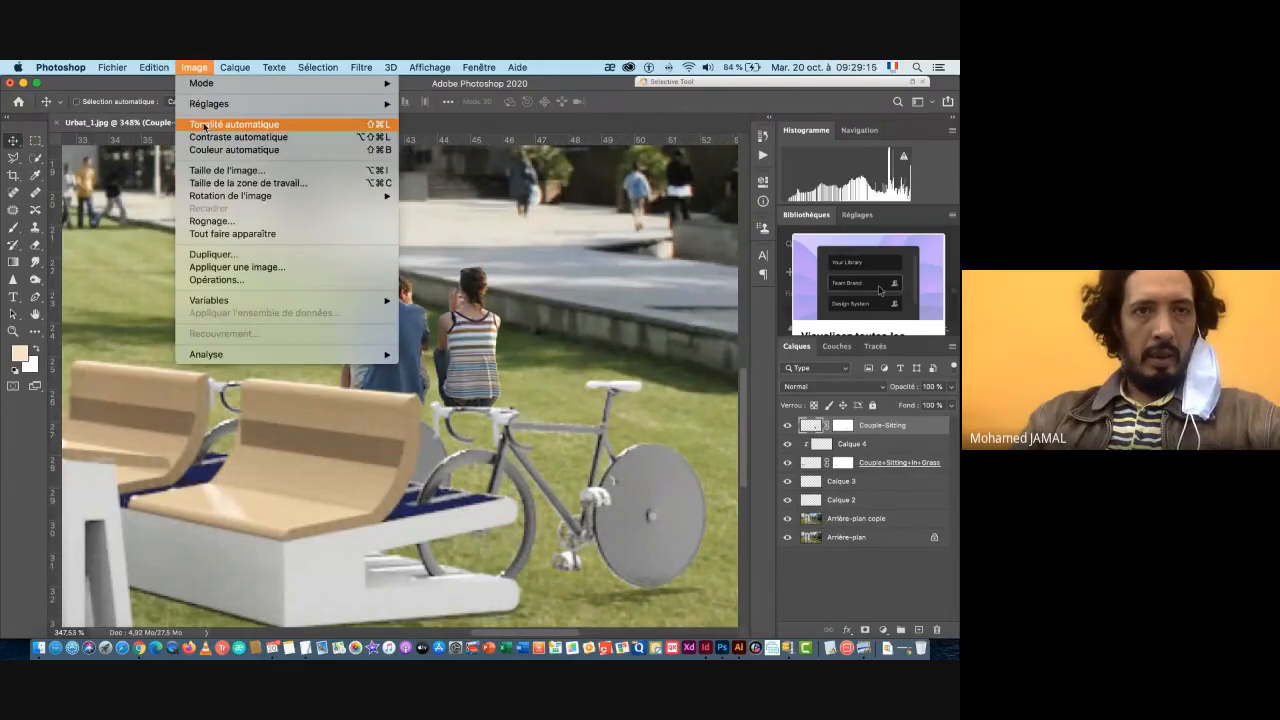
pyautogui.moveTo(214, 104)
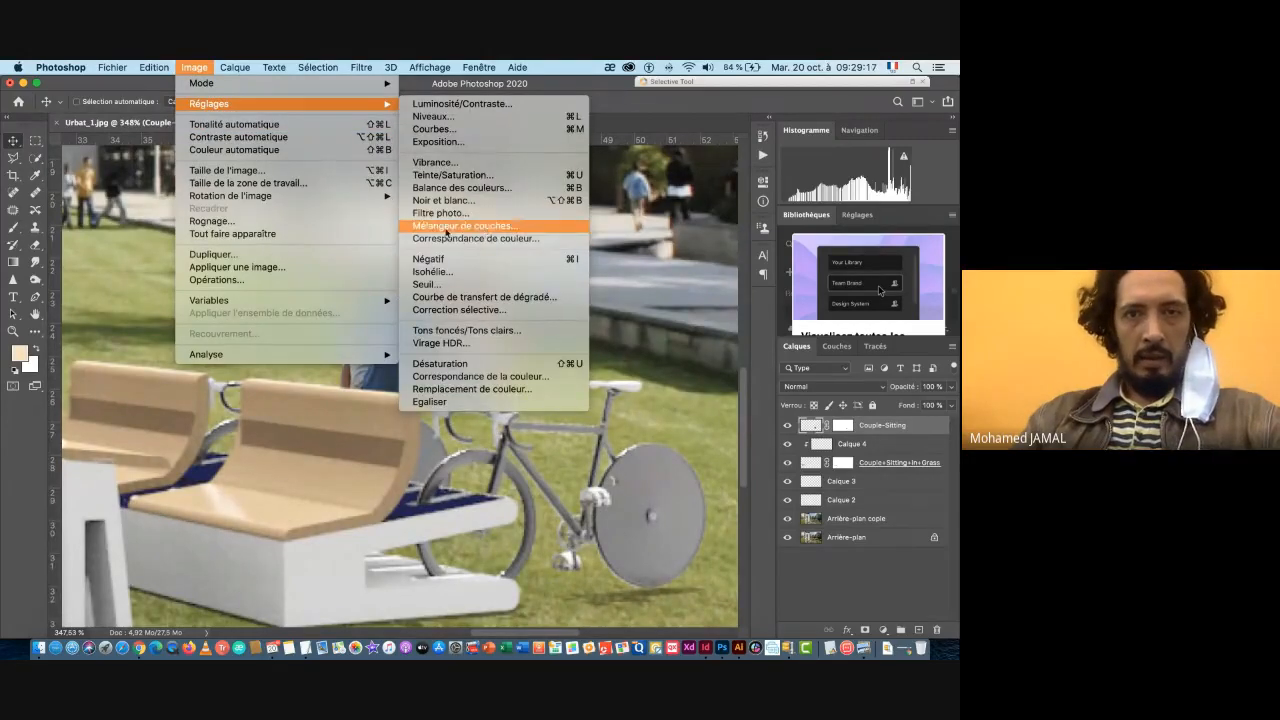
pyautogui.click(445, 214)
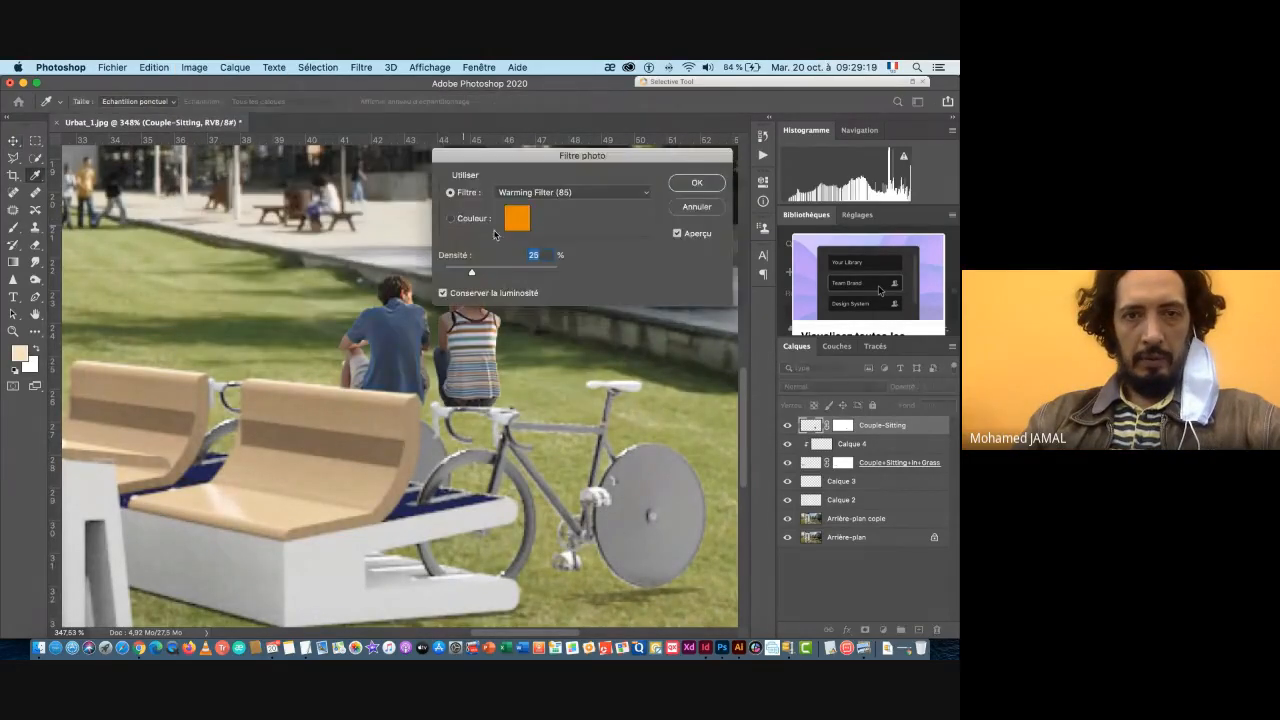
pyautogui.click(560, 193)
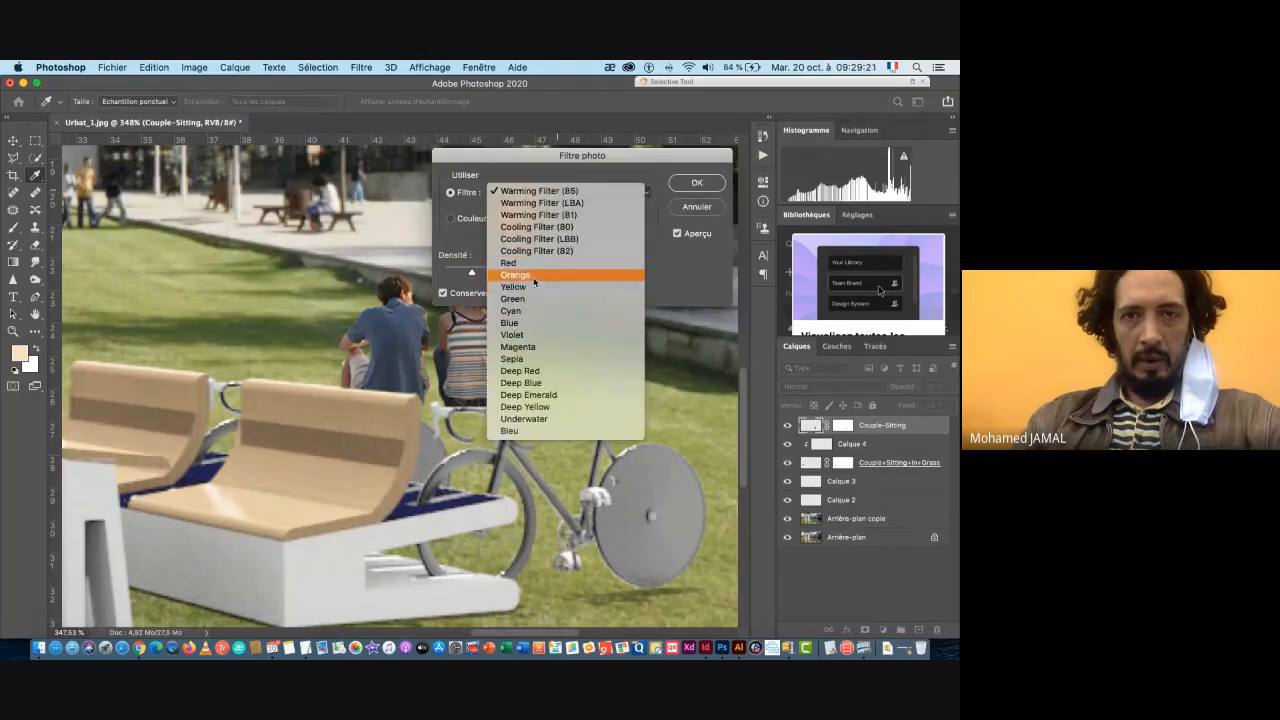
pyautogui.click(530, 298)
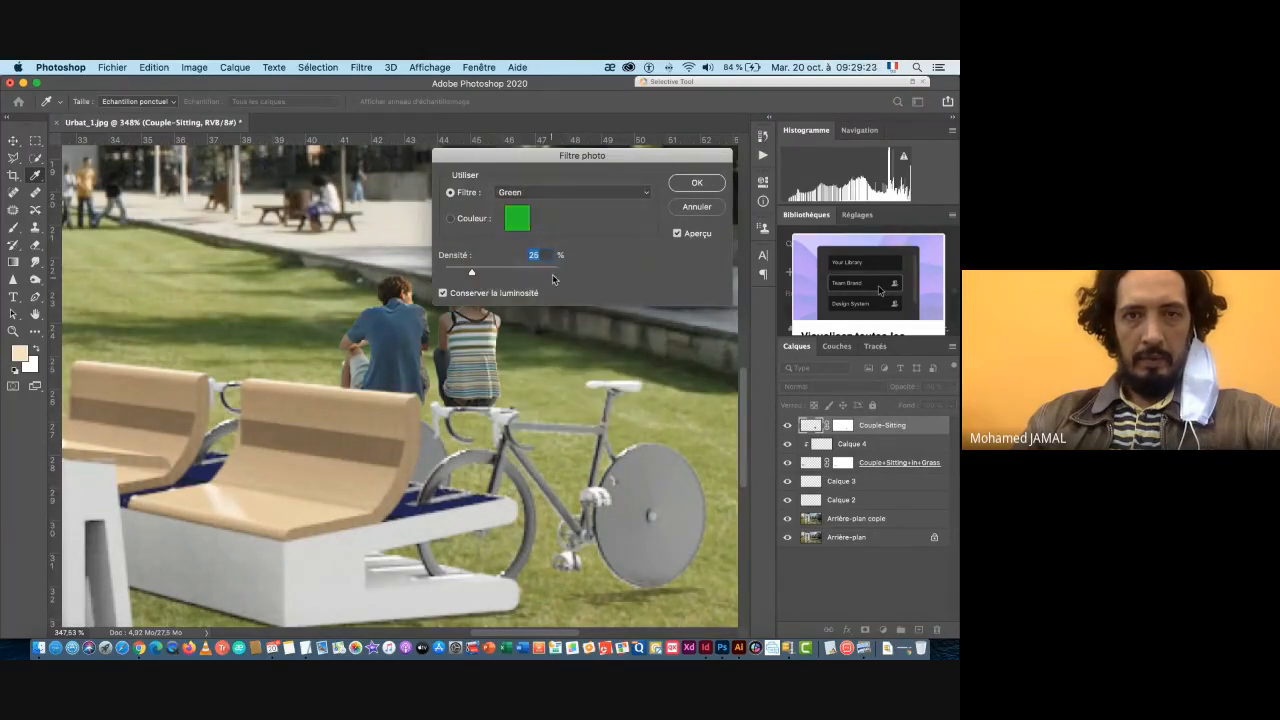
pyautogui.moveTo(499, 150); pyautogui.dragTo(615, 259)
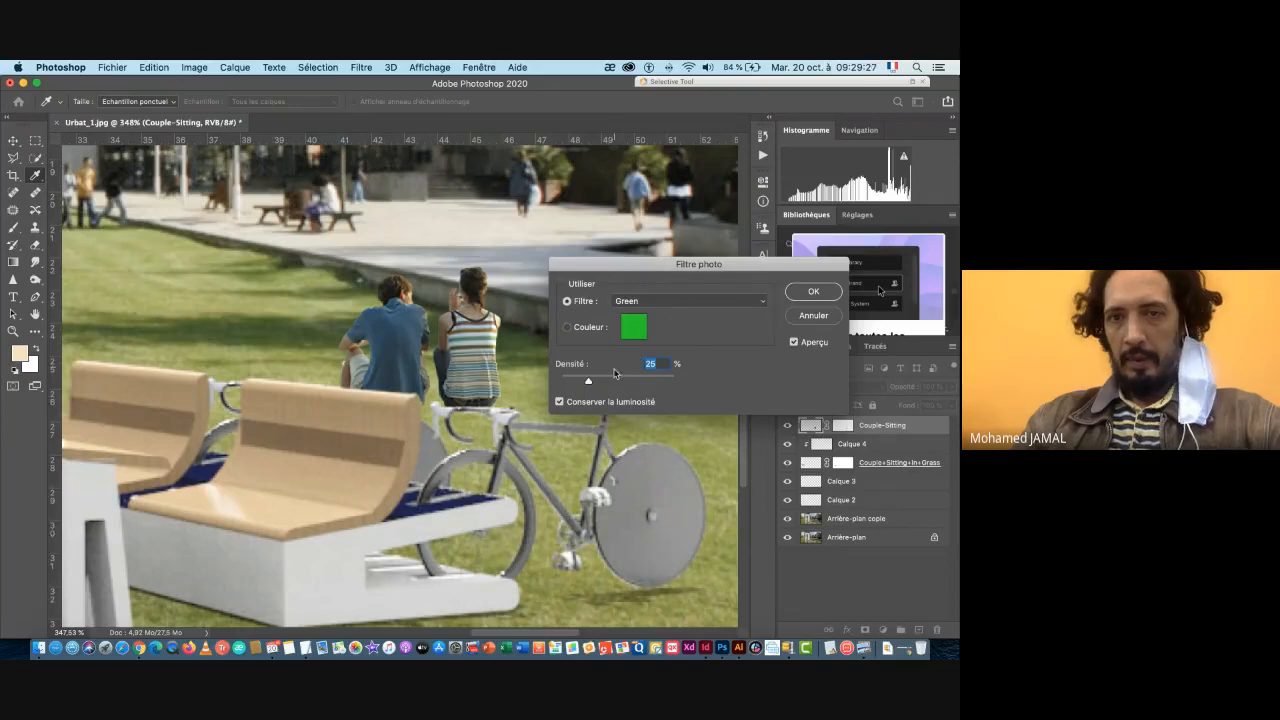
pyautogui.moveTo(590, 381); pyautogui.dragTo(582, 383)
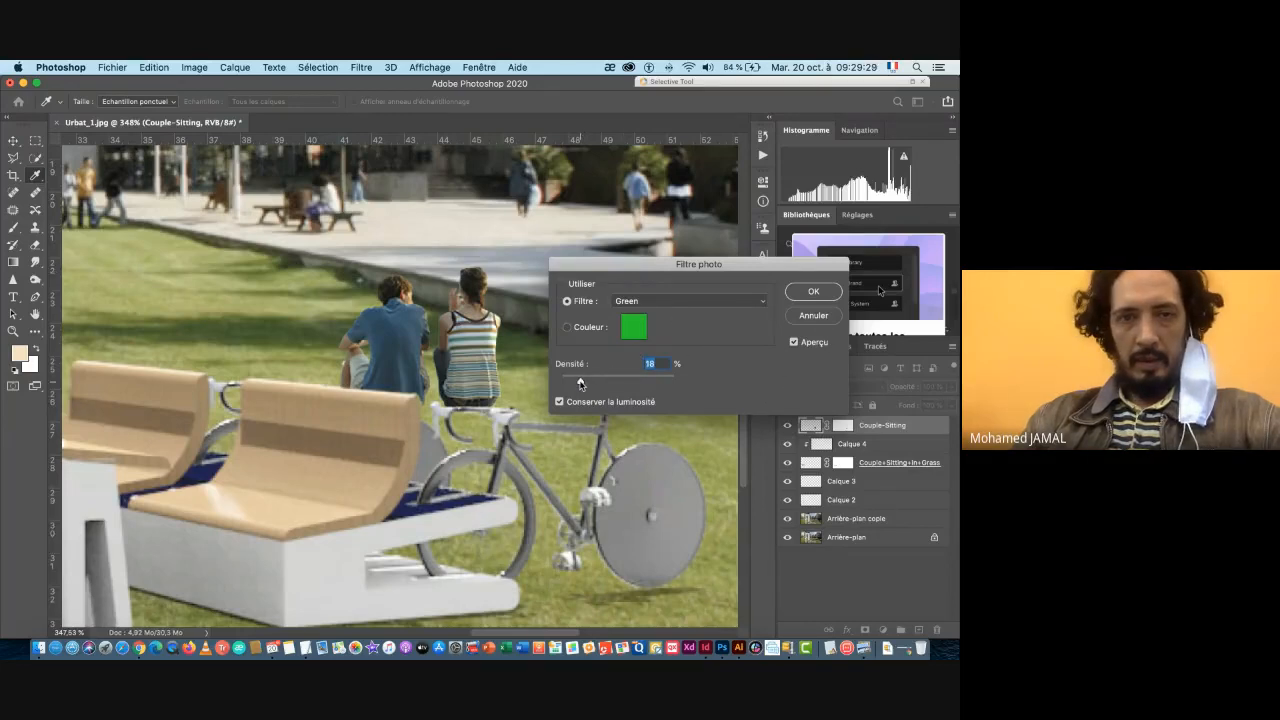
pyautogui.click(814, 291)
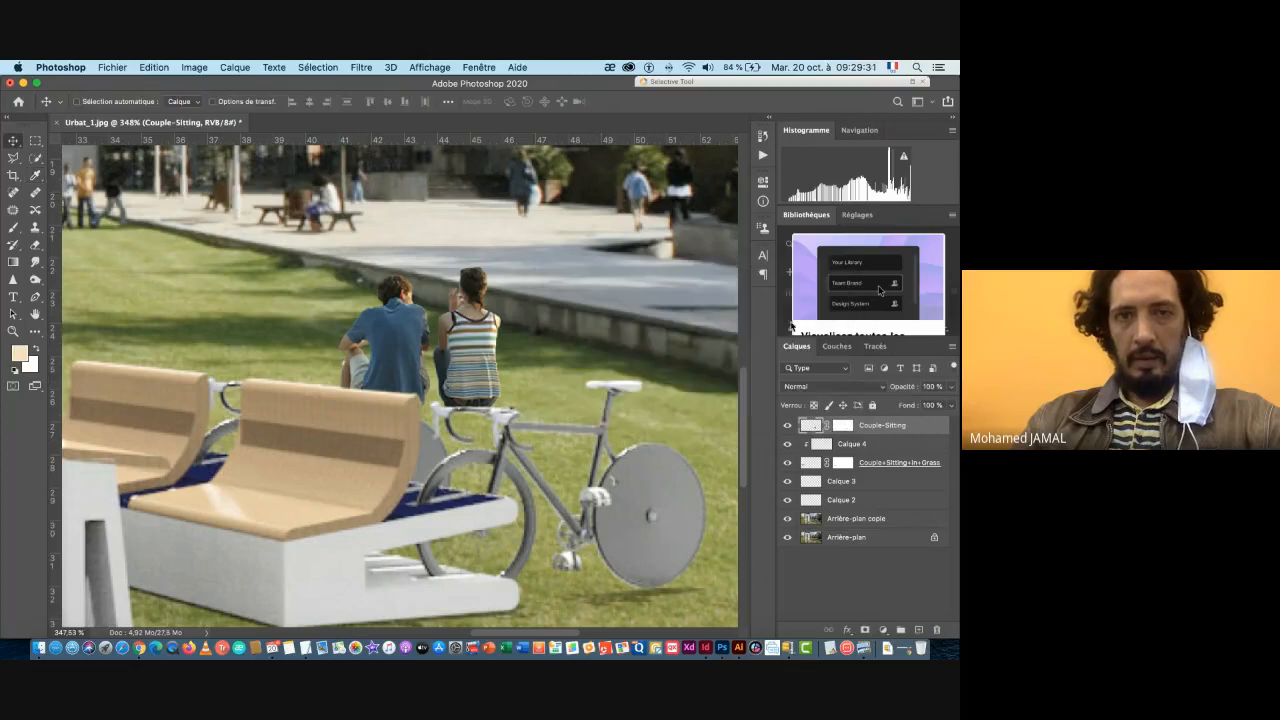
# - Load the couple's outline as a selection and create a new empty layer directly beneath Couple-Sitting
pyautogui.scroll(1, 444, 404)
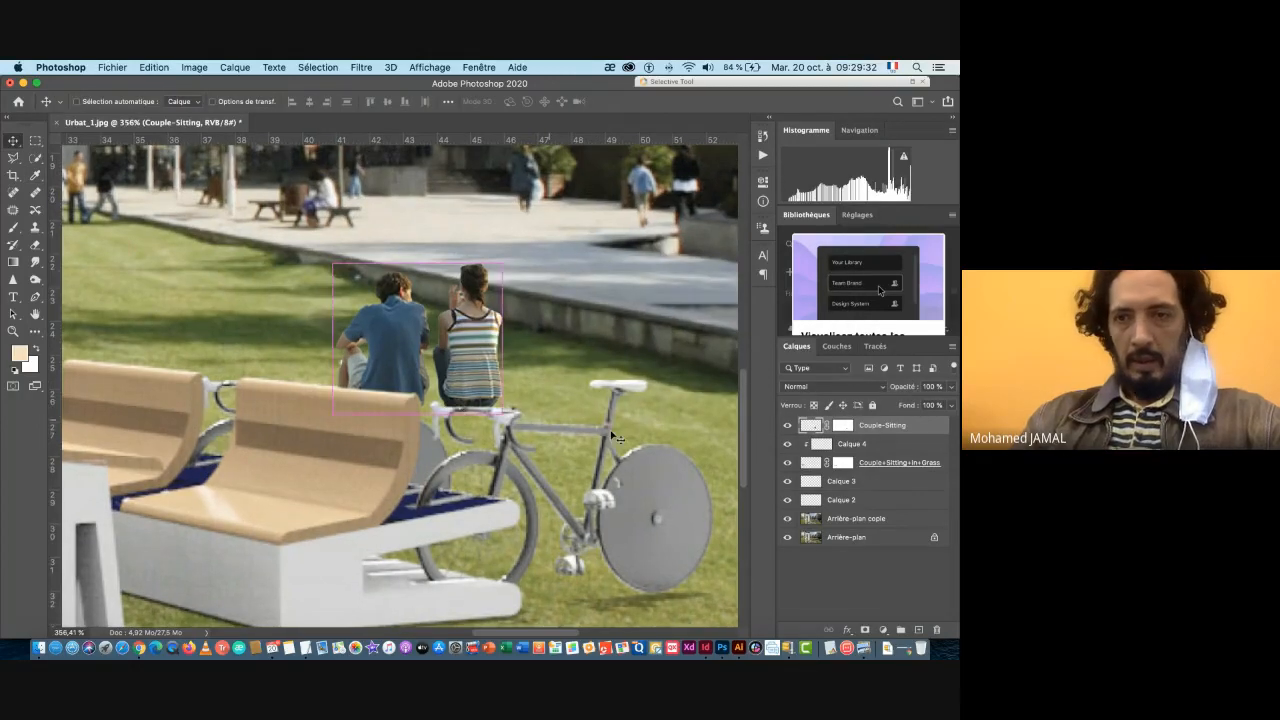
pyautogui.keyDown('super'); pyautogui.click(810, 428); pyautogui.keyUp('super')
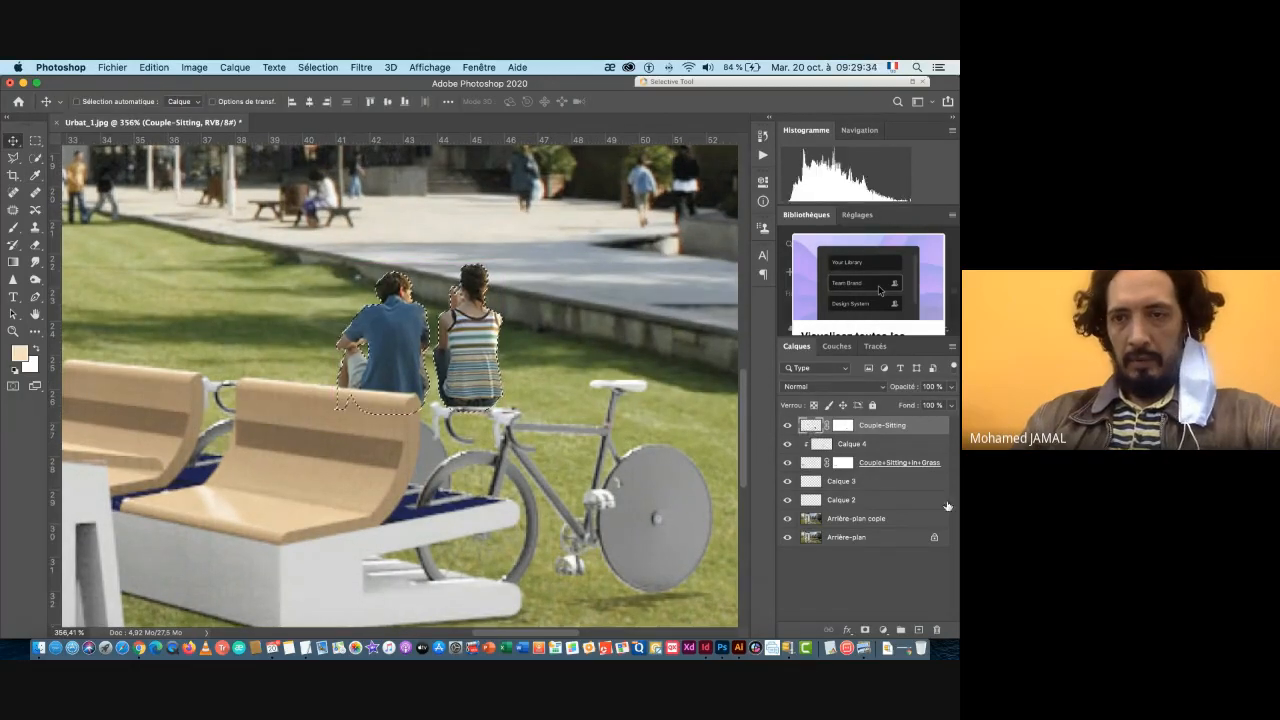
pyautogui.click(917, 632)
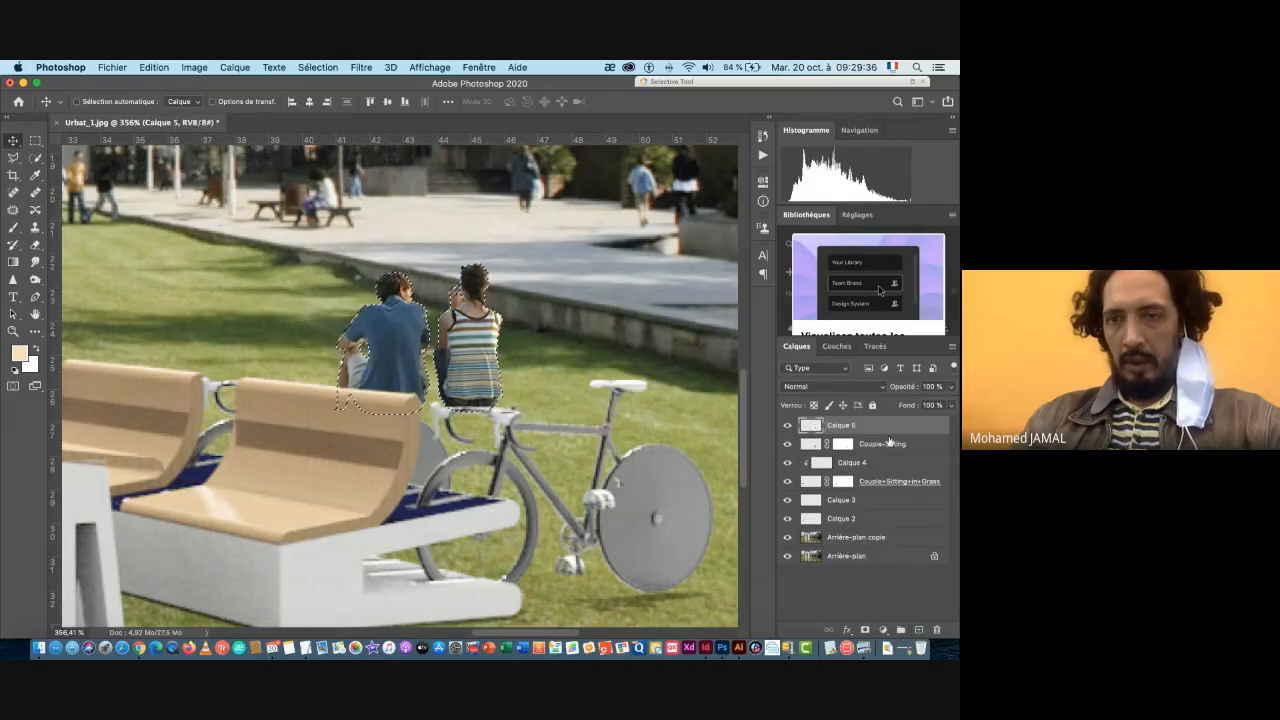
pyautogui.moveTo(872, 444); pyautogui.dragTo(872, 420)
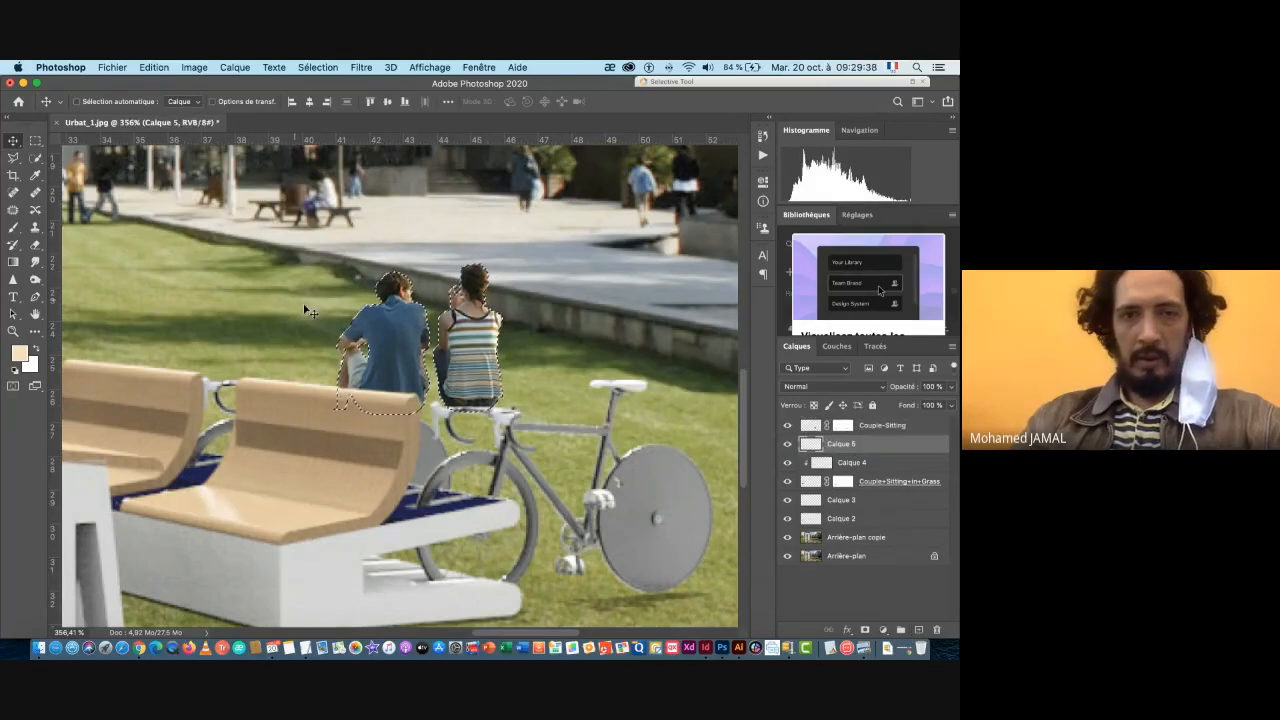
# - Sample a dark green from the shaded grass beside the couple as the foreground colour
pyautogui.scroll(3, 378, 369)
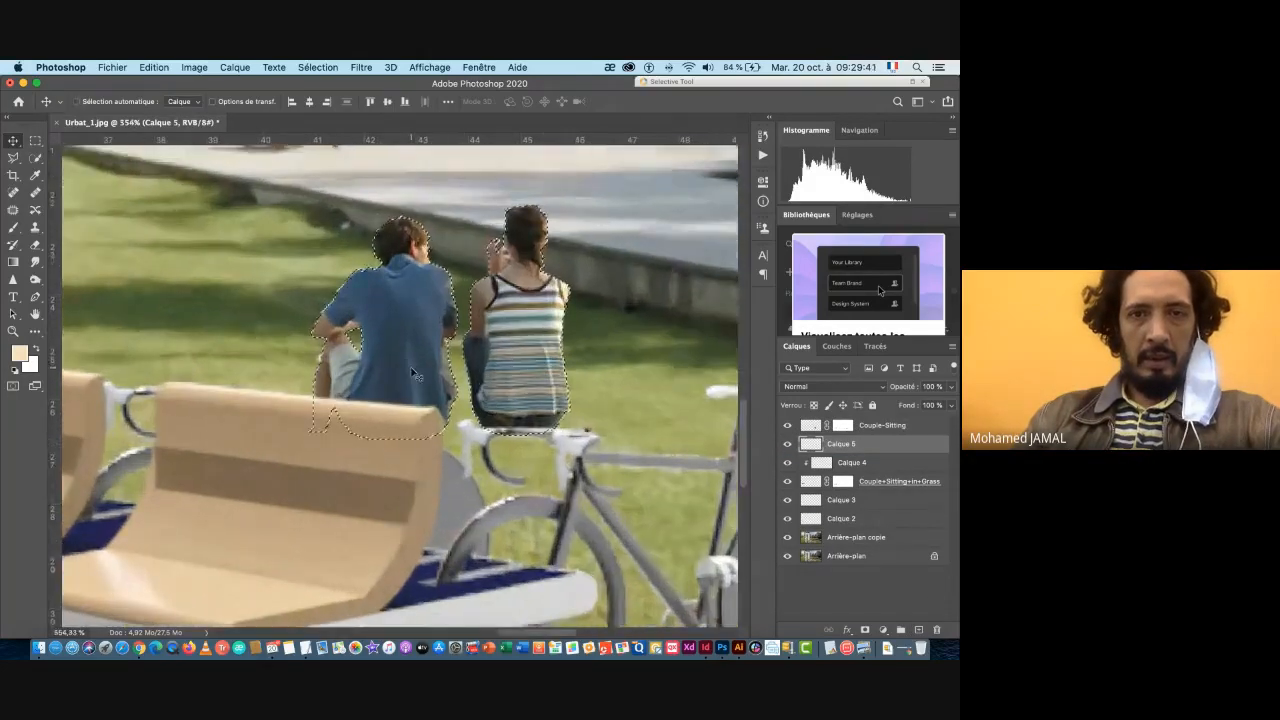
pyautogui.hscroll(-1, 428, 370)
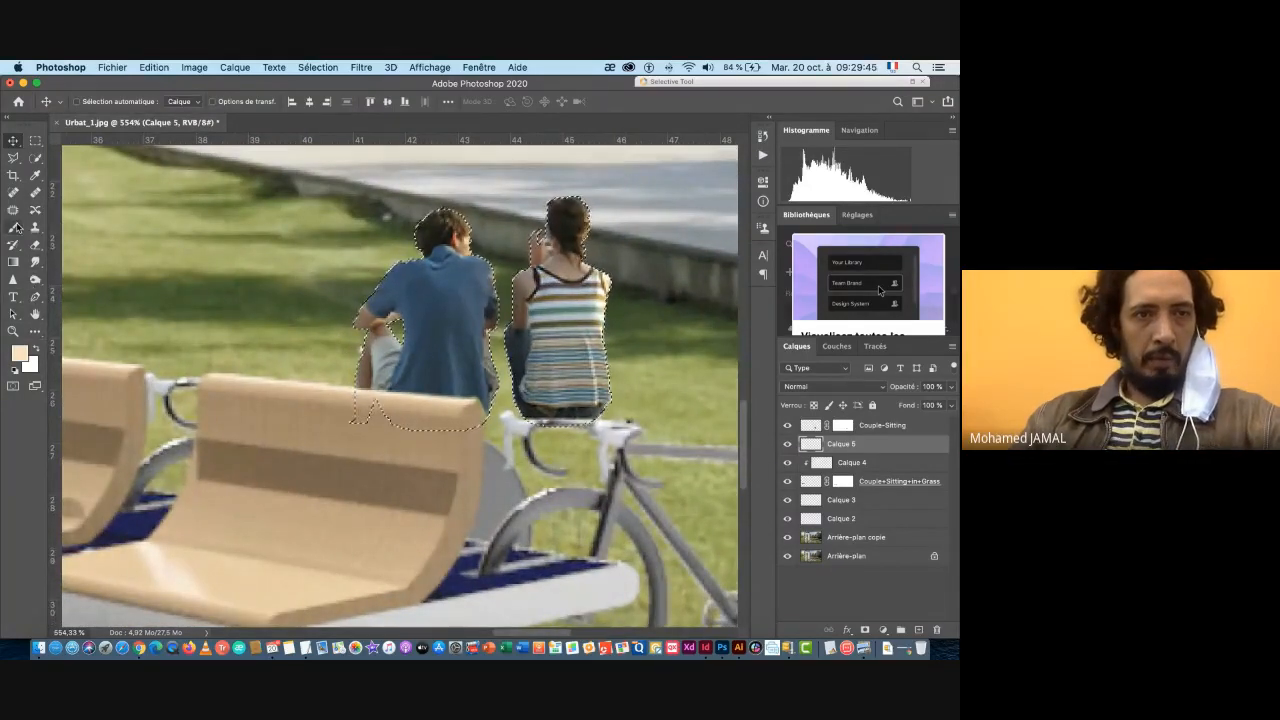
pyautogui.click(35, 176)
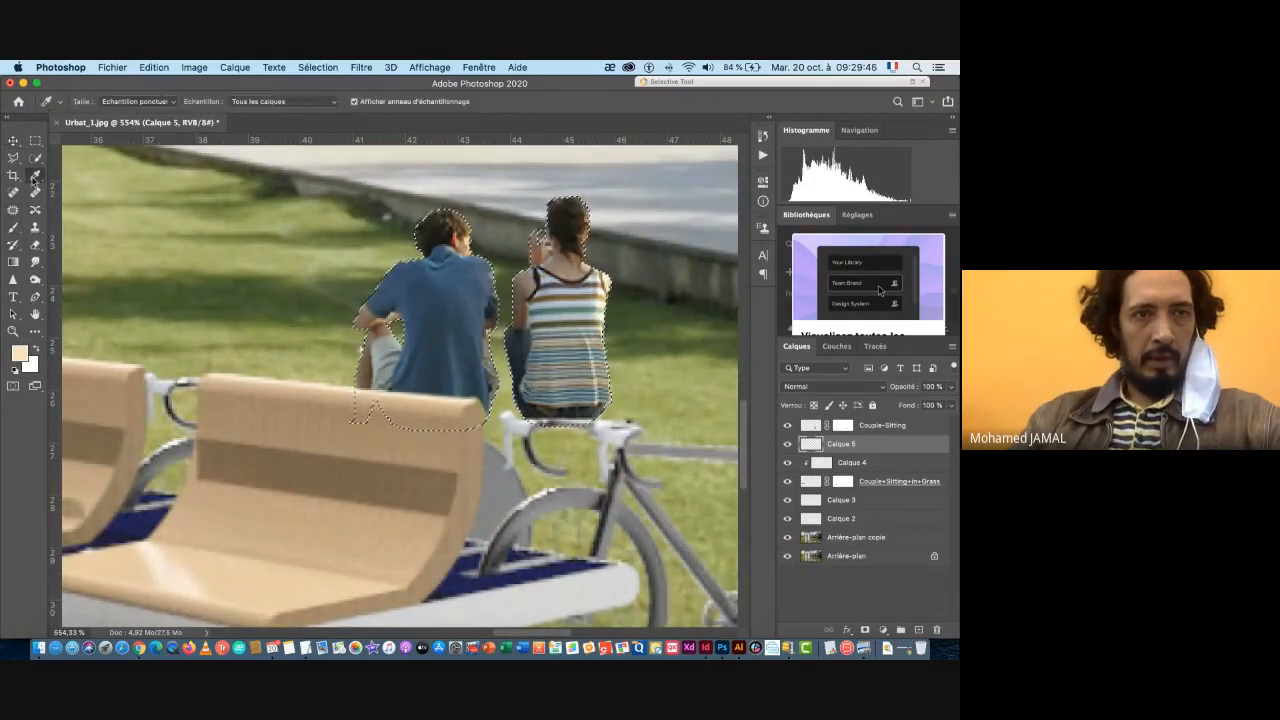
pyautogui.click(232, 310)
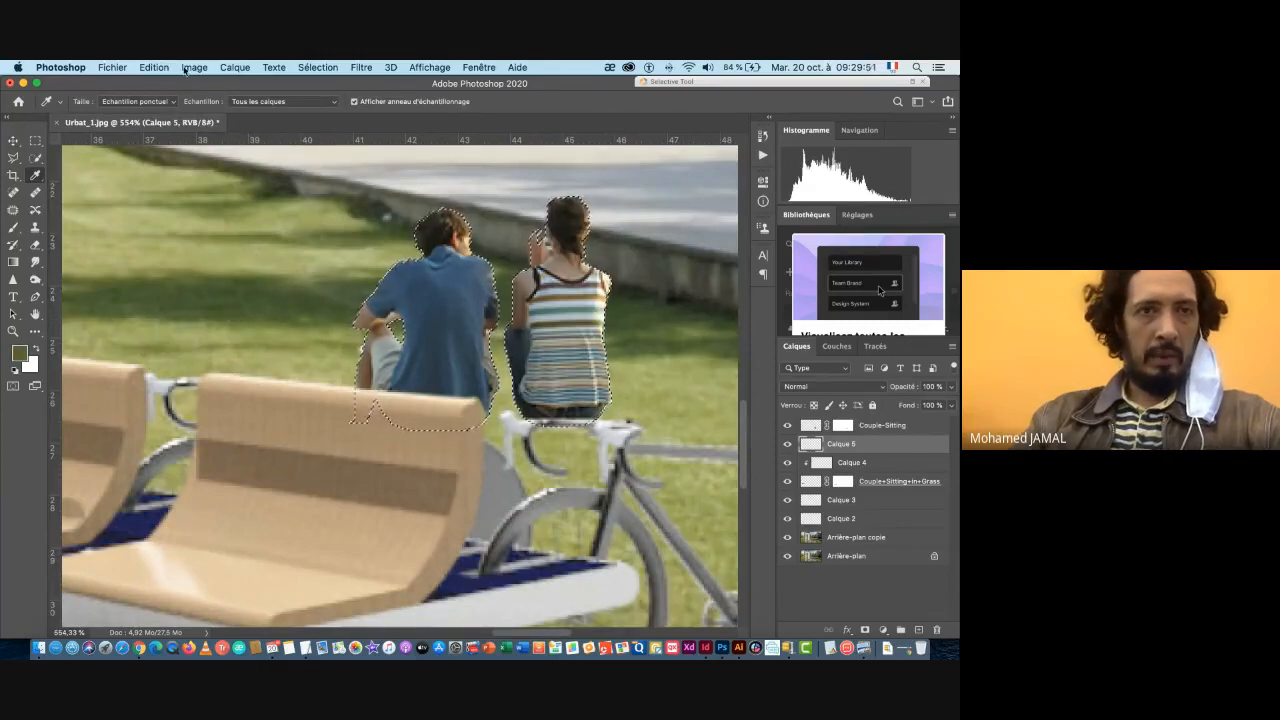
# - Fill the couple's outline on Calque 5 with the foreground colour in Normal mode at 100% opacity and deselect it
pyautogui.click(152, 67)
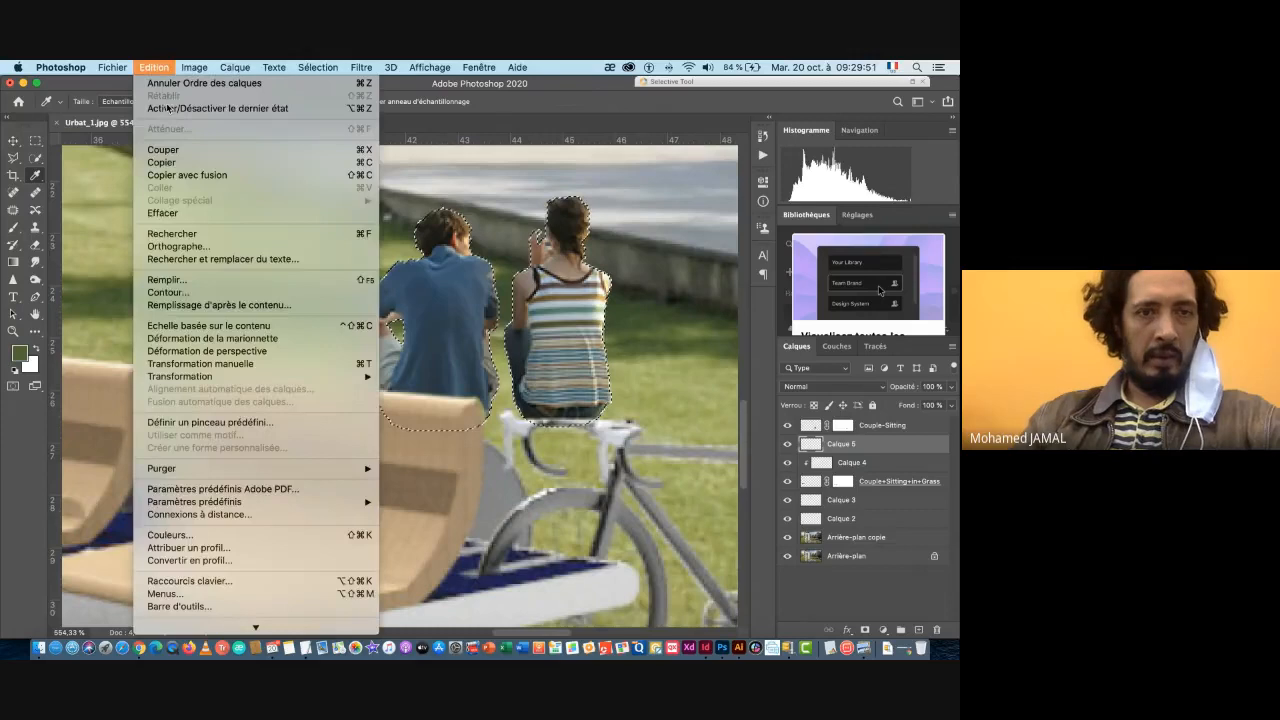
pyautogui.click(168, 280)
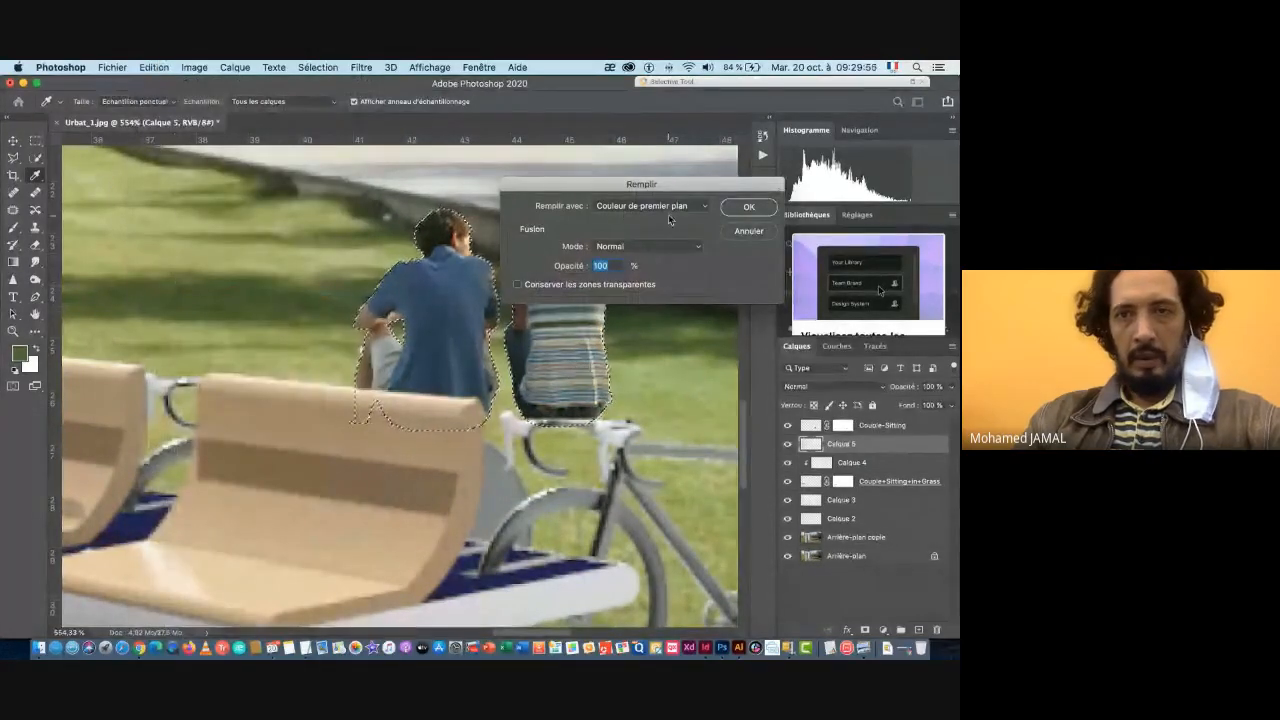
pyautogui.click(747, 207)
pyautogui.press('v')
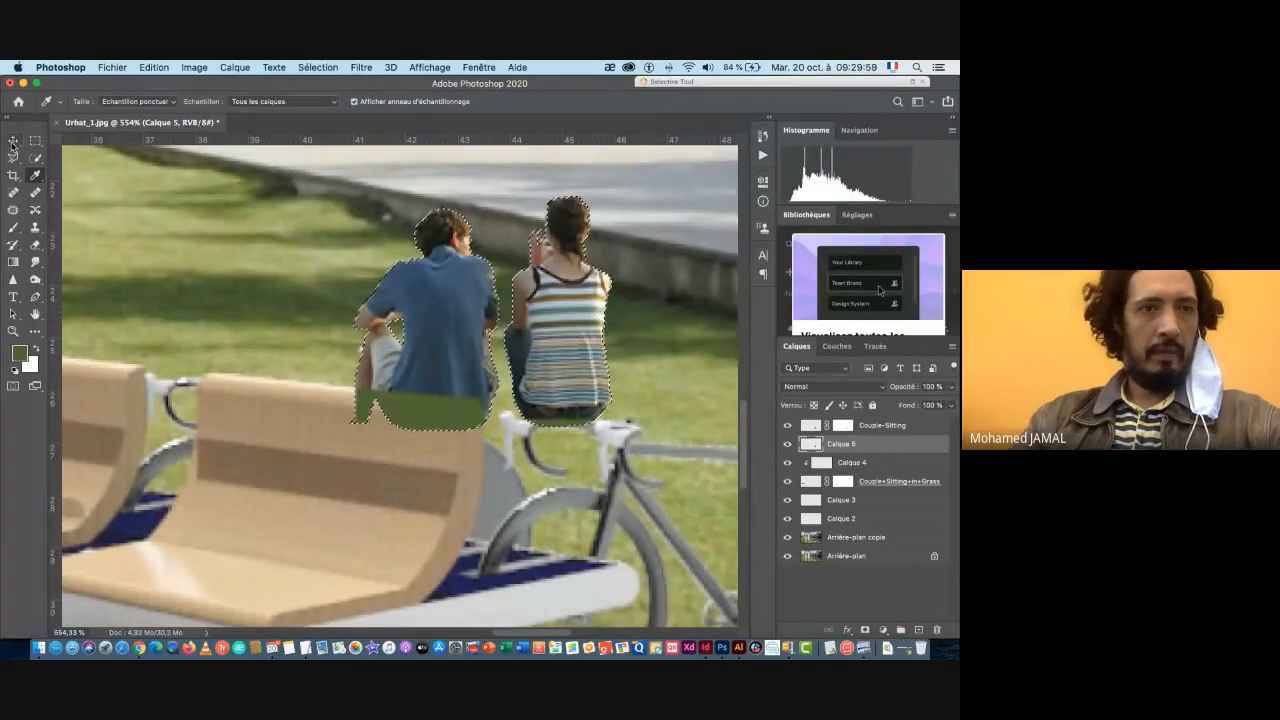
pyautogui.press('super+d')
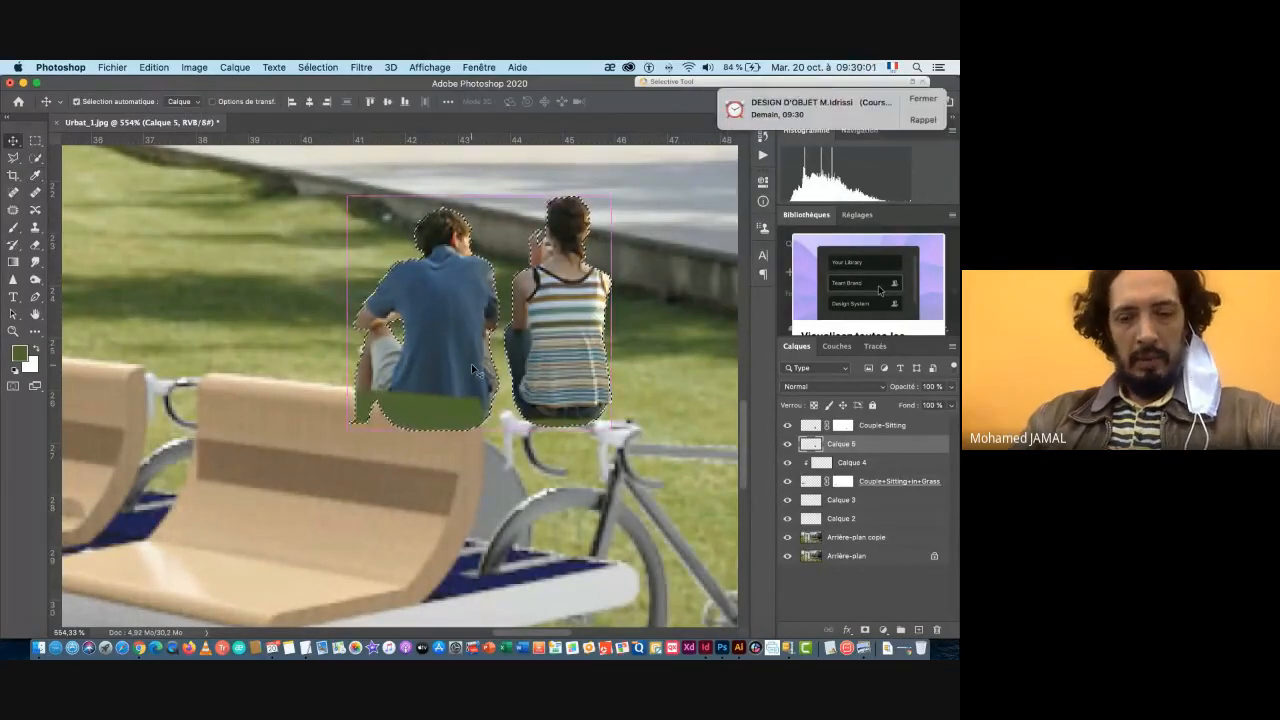
pyautogui.click(914, 102)
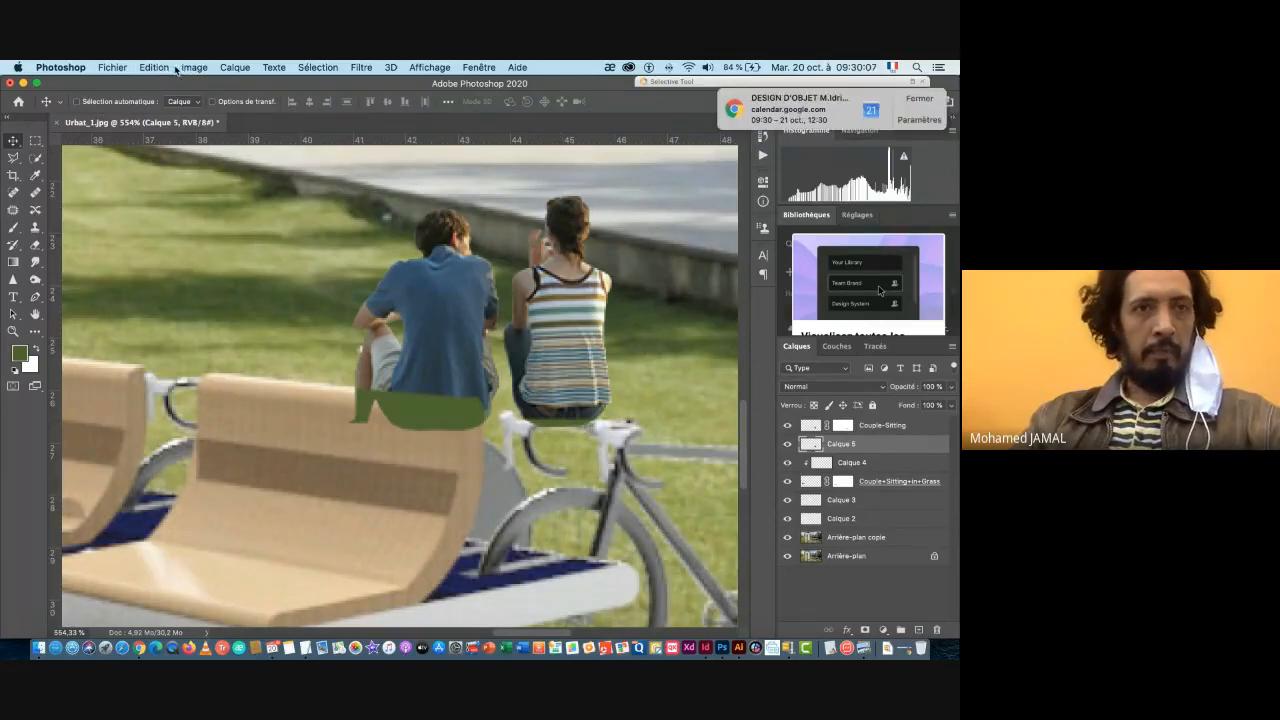
# - Distort the green silhouette on Calque 5, flipping and flattening it into a slanted shadow extending from beneath the couple across the bench
pyautogui.click(155, 68)
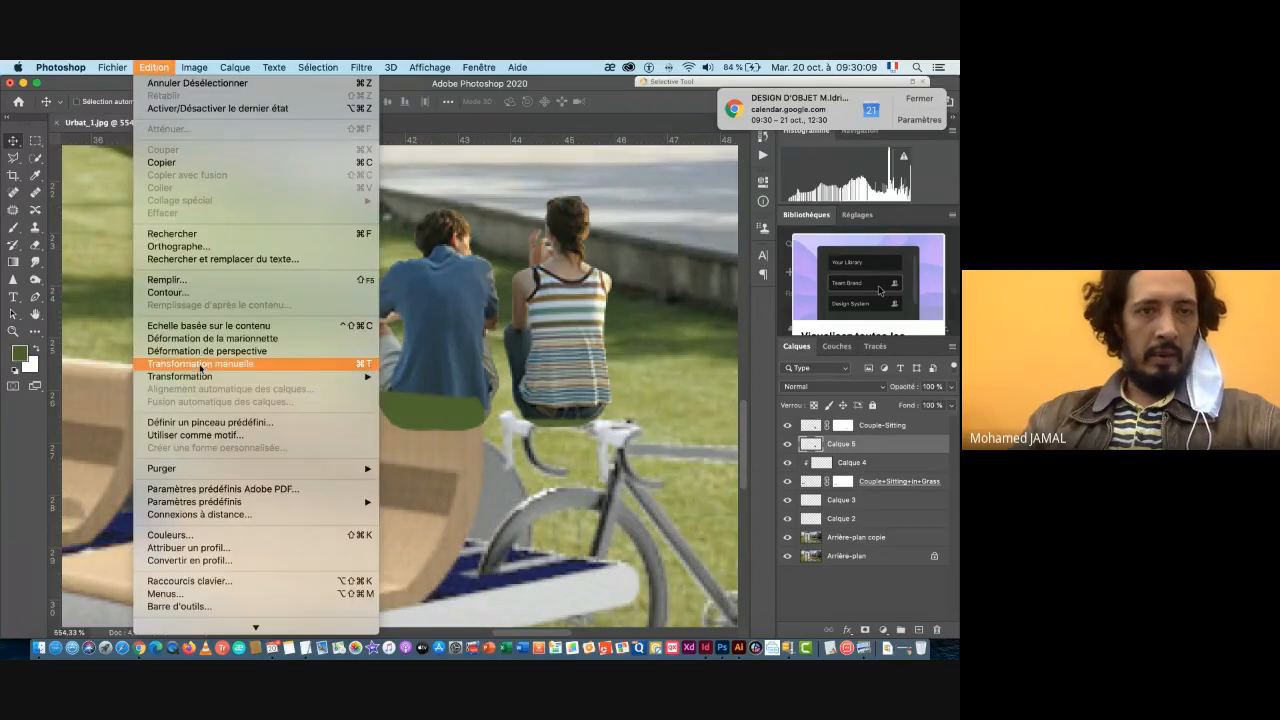
pyautogui.moveTo(322, 377)
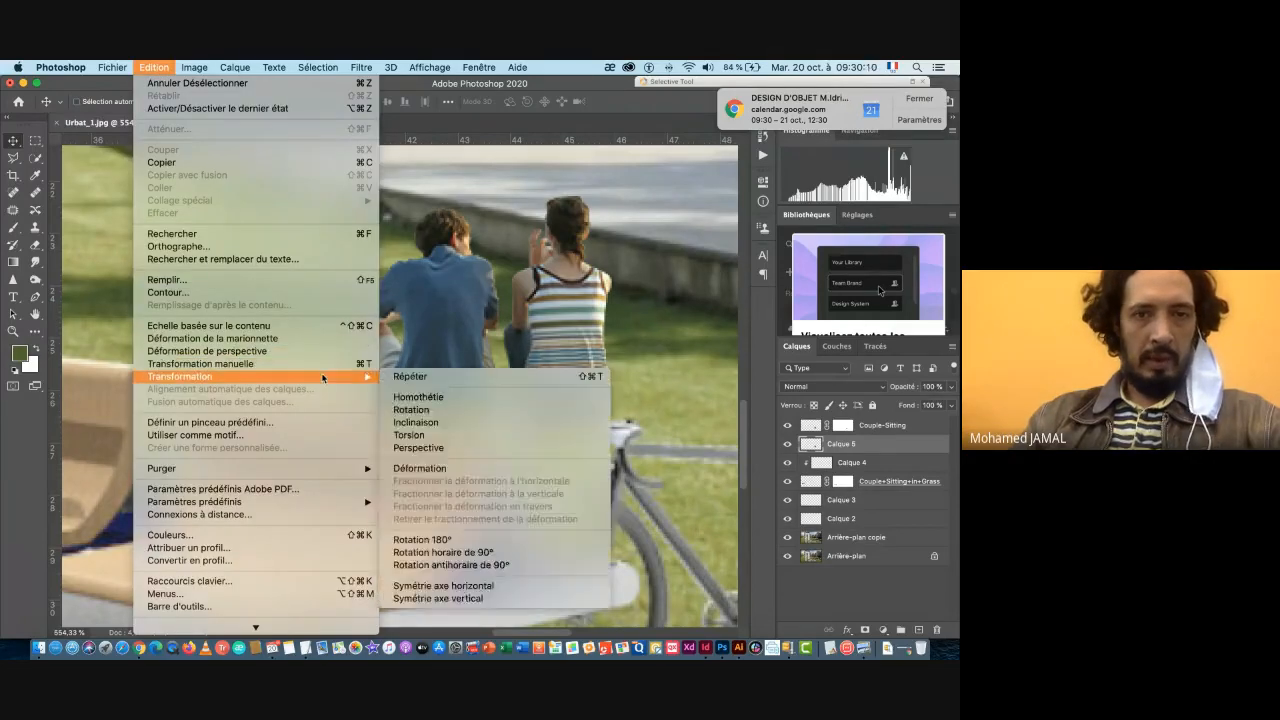
pyautogui.click(422, 437)
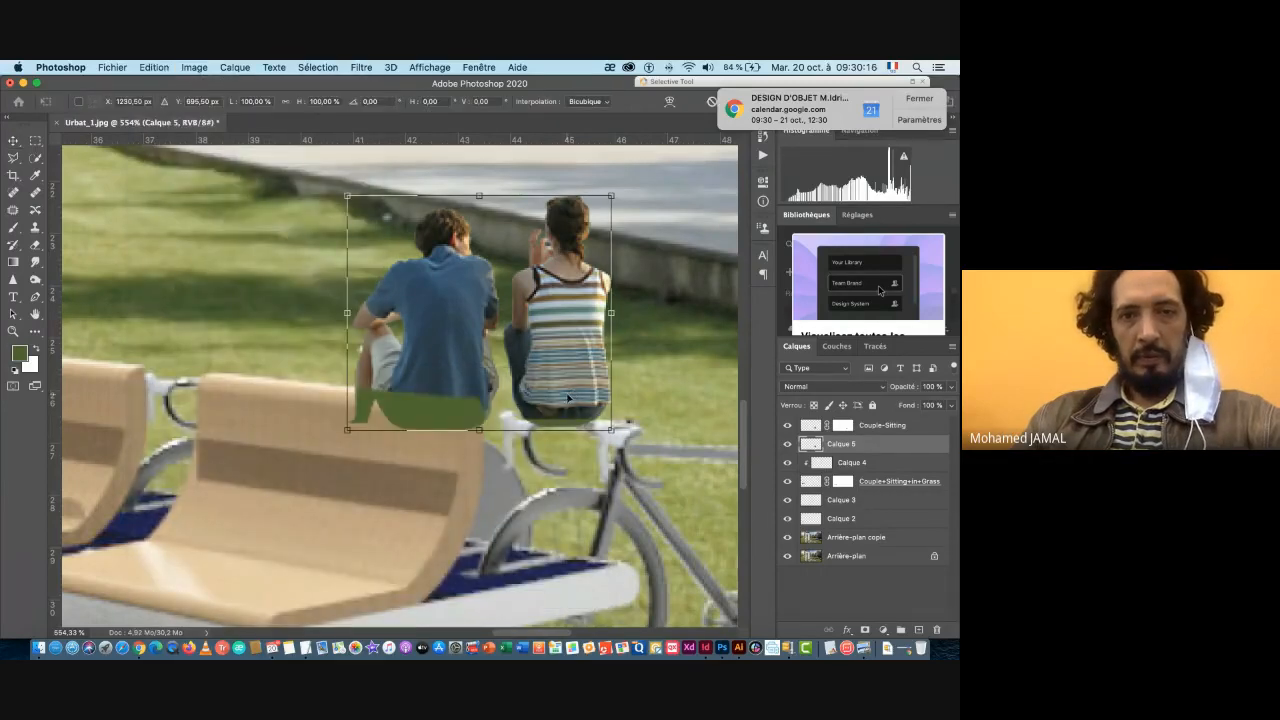
pyautogui.moveTo(546, 394); pyautogui.dragTo(456, 412)
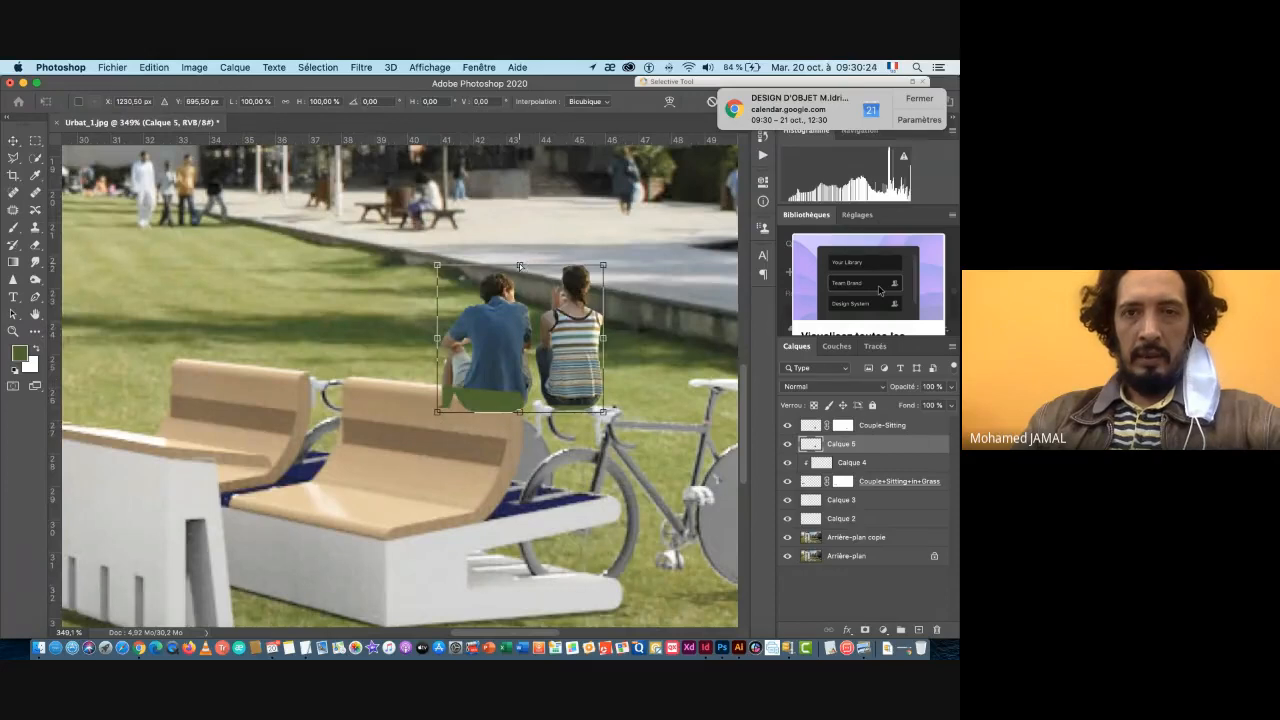
pyautogui.moveTo(520, 266); pyautogui.dragTo(459, 397)
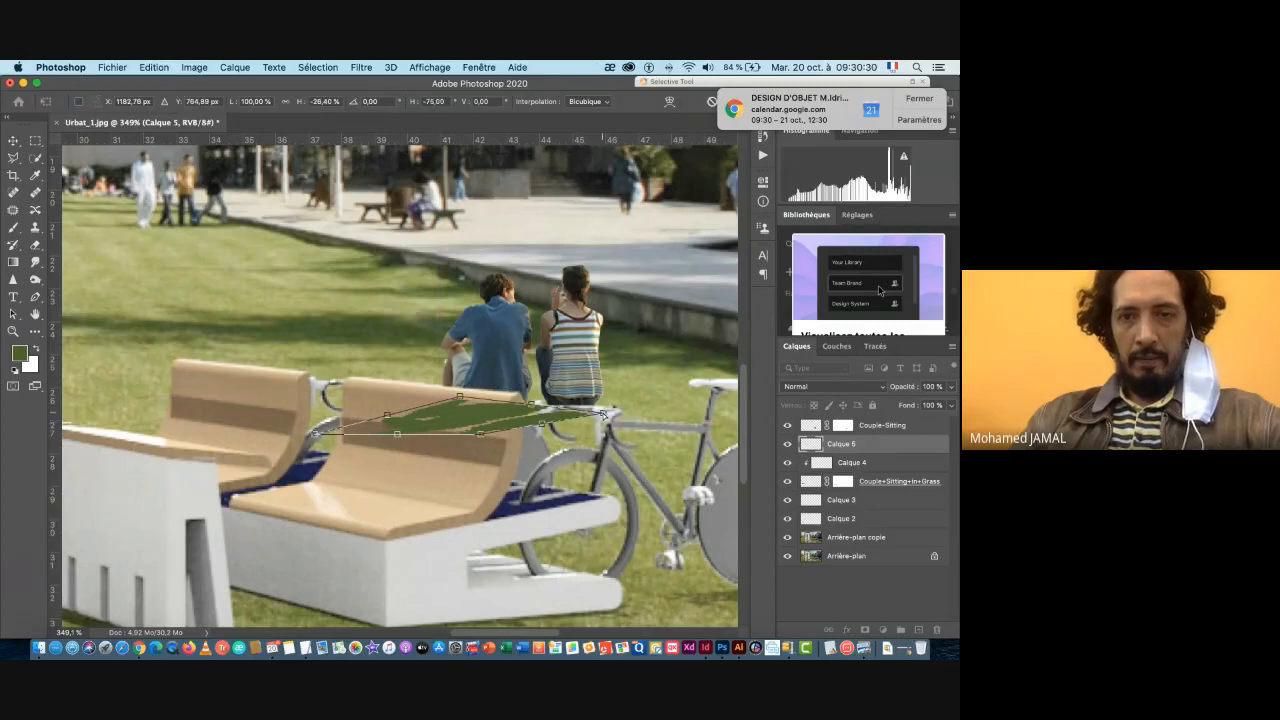
# - Adjust the distorted shadow's corners and edges to align it beneath the couple and apply the transformation
pyautogui.moveTo(604, 413); pyautogui.dragTo(603, 406)
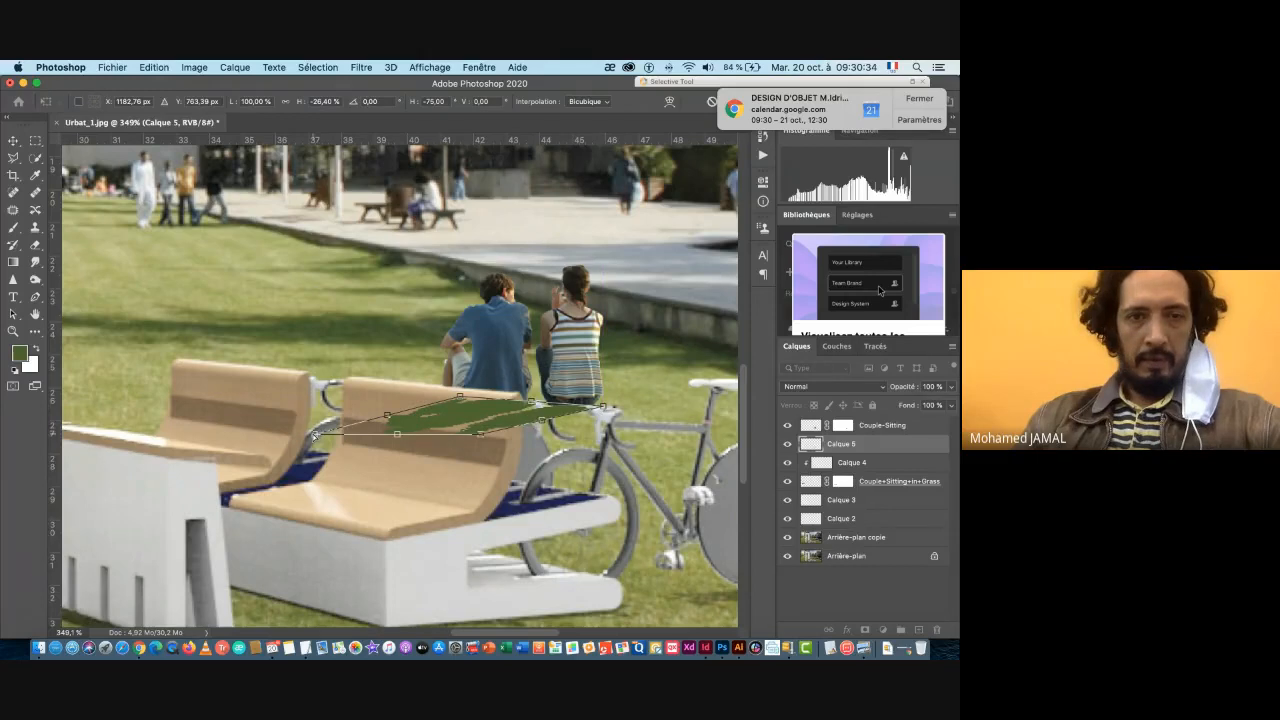
pyautogui.moveTo(315, 435); pyautogui.dragTo(288, 412)
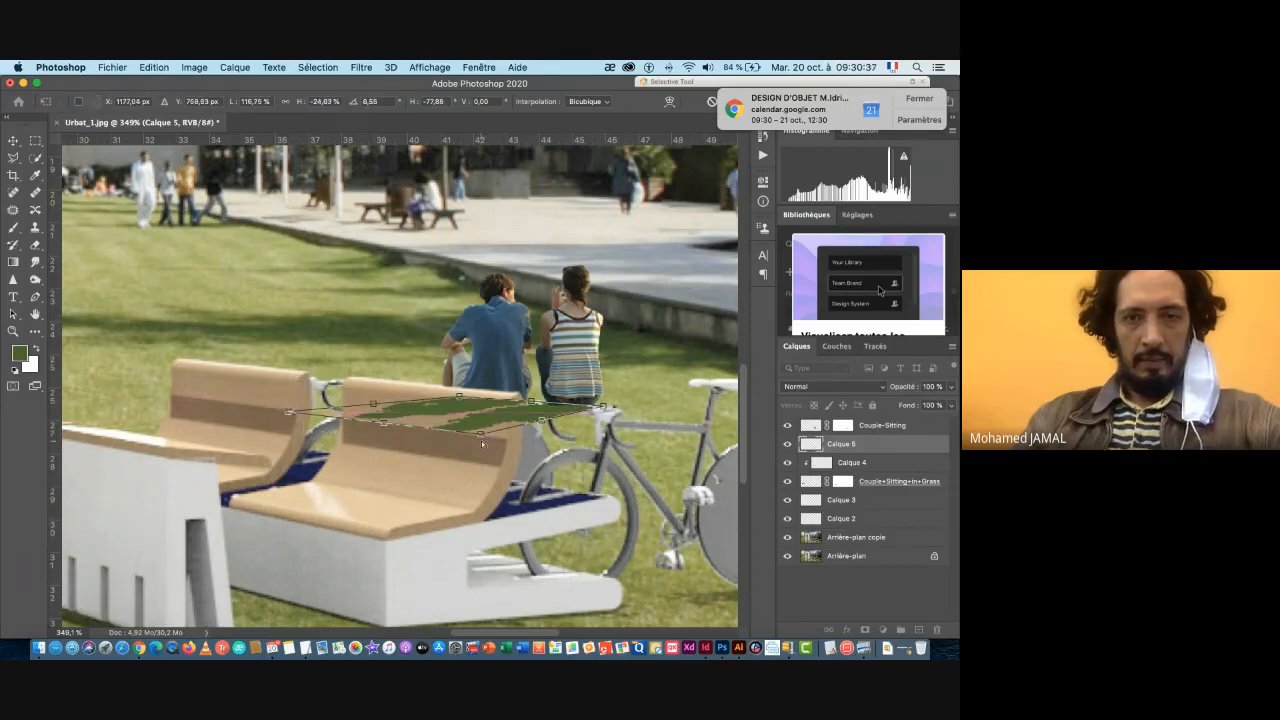
pyautogui.moveTo(480, 435); pyautogui.dragTo(458, 432)
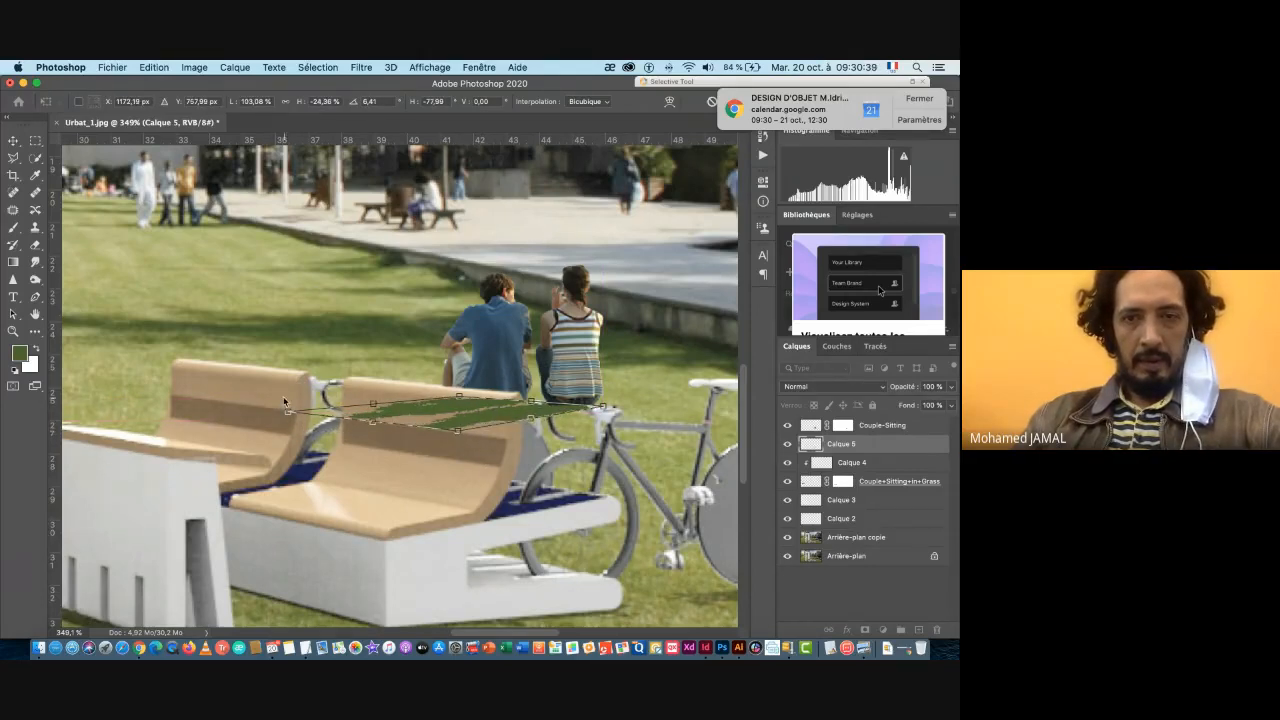
pyautogui.moveTo(372, 421); pyautogui.dragTo(386, 421)
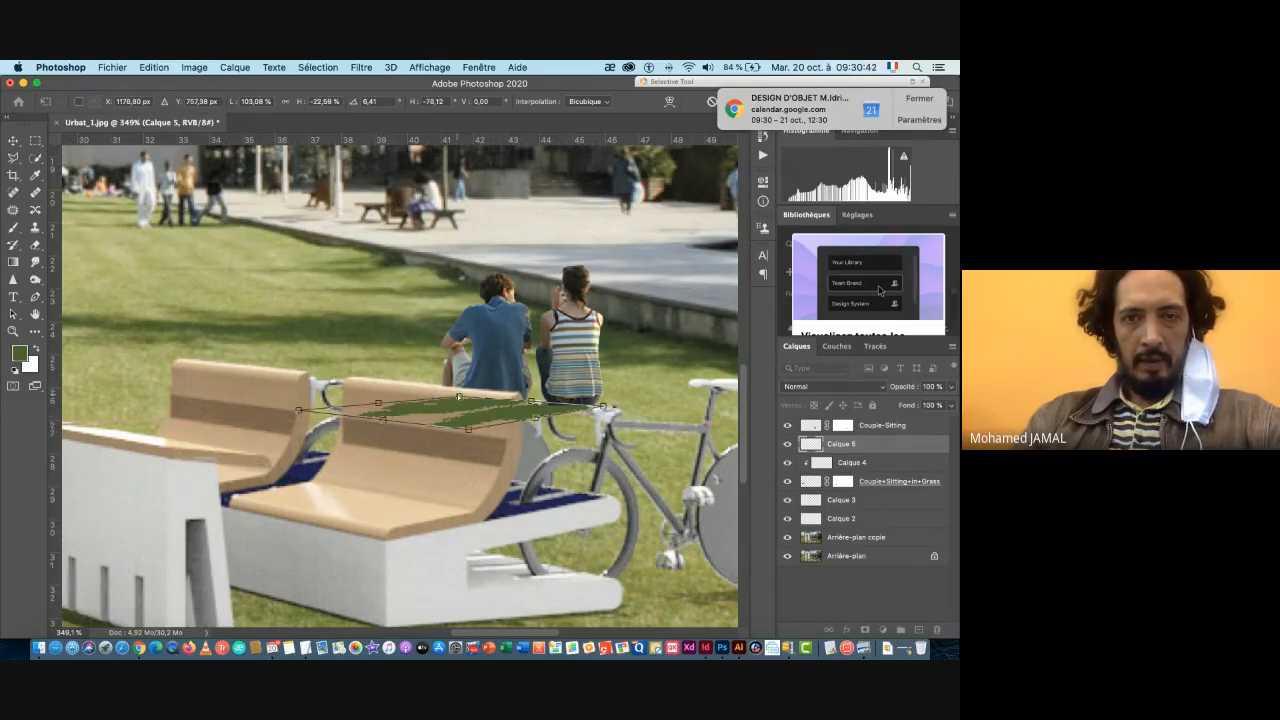
pyautogui.moveTo(459, 397); pyautogui.dragTo(465, 390)
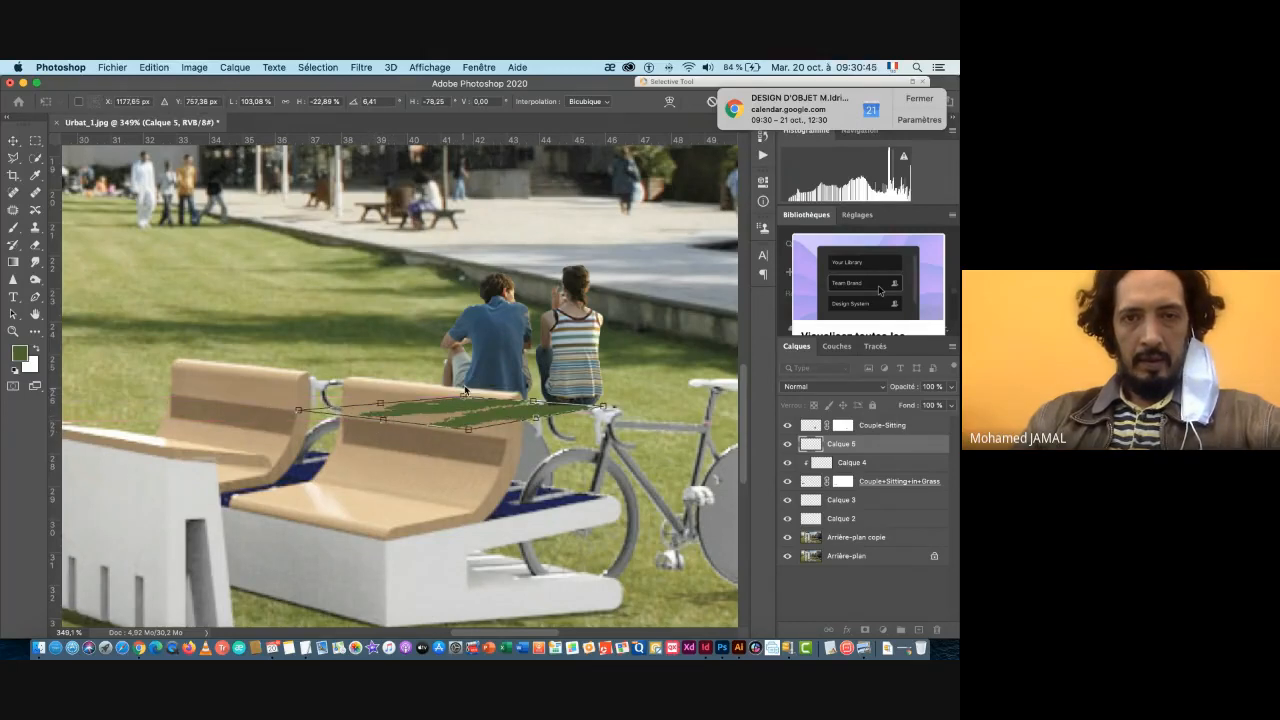
pyautogui.press('Return')
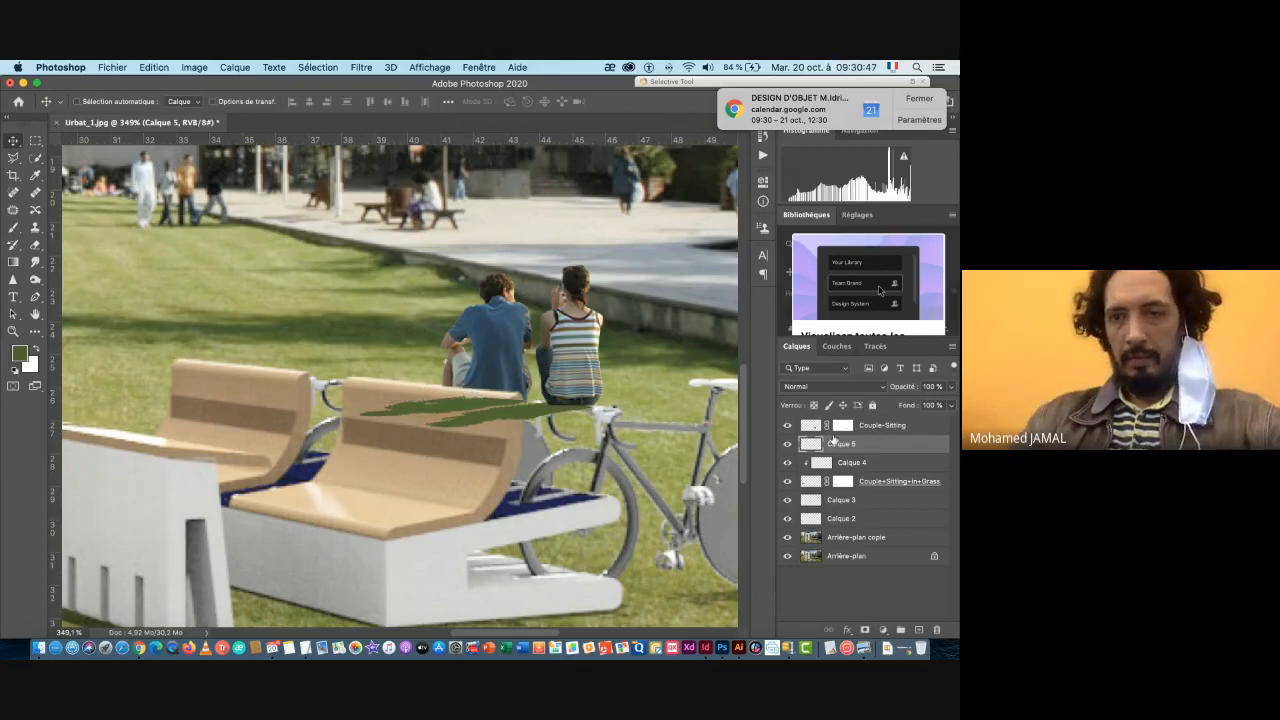
# - Soften the shadow on Calque 5 by reapplying the last Gaussian Blur filter
pyautogui.click(352, 68)
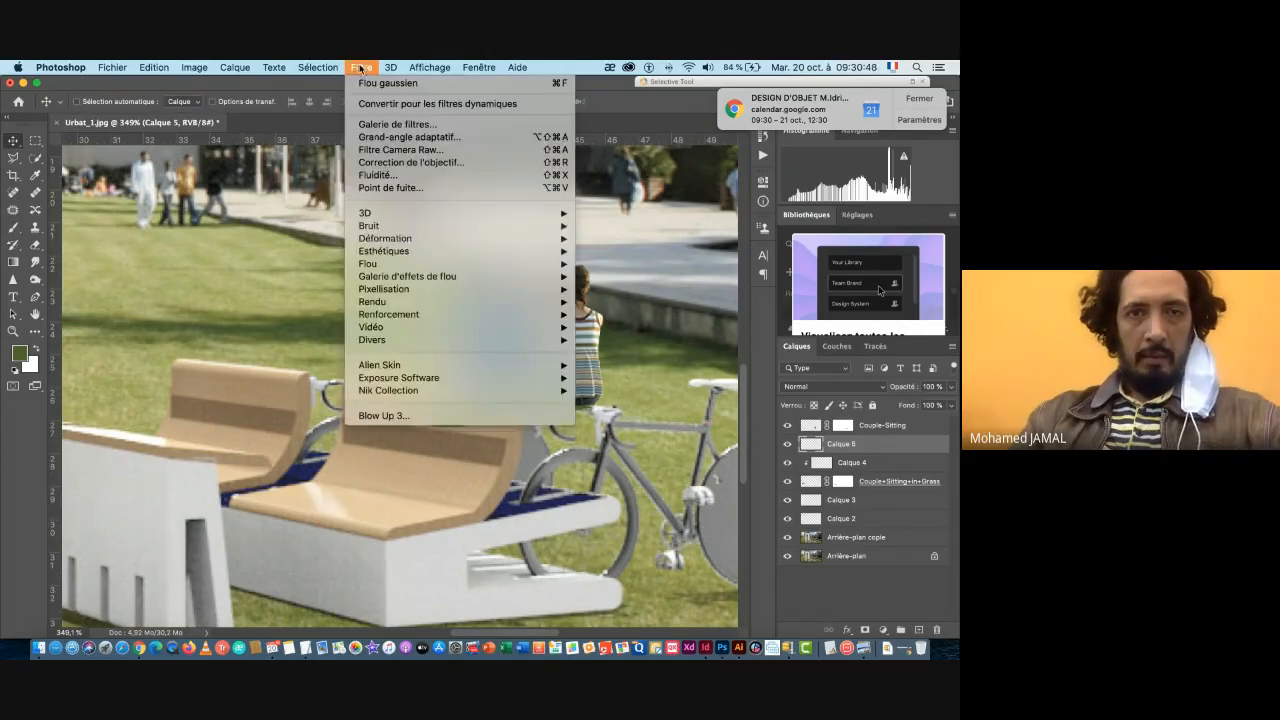
pyautogui.moveTo(386, 286)
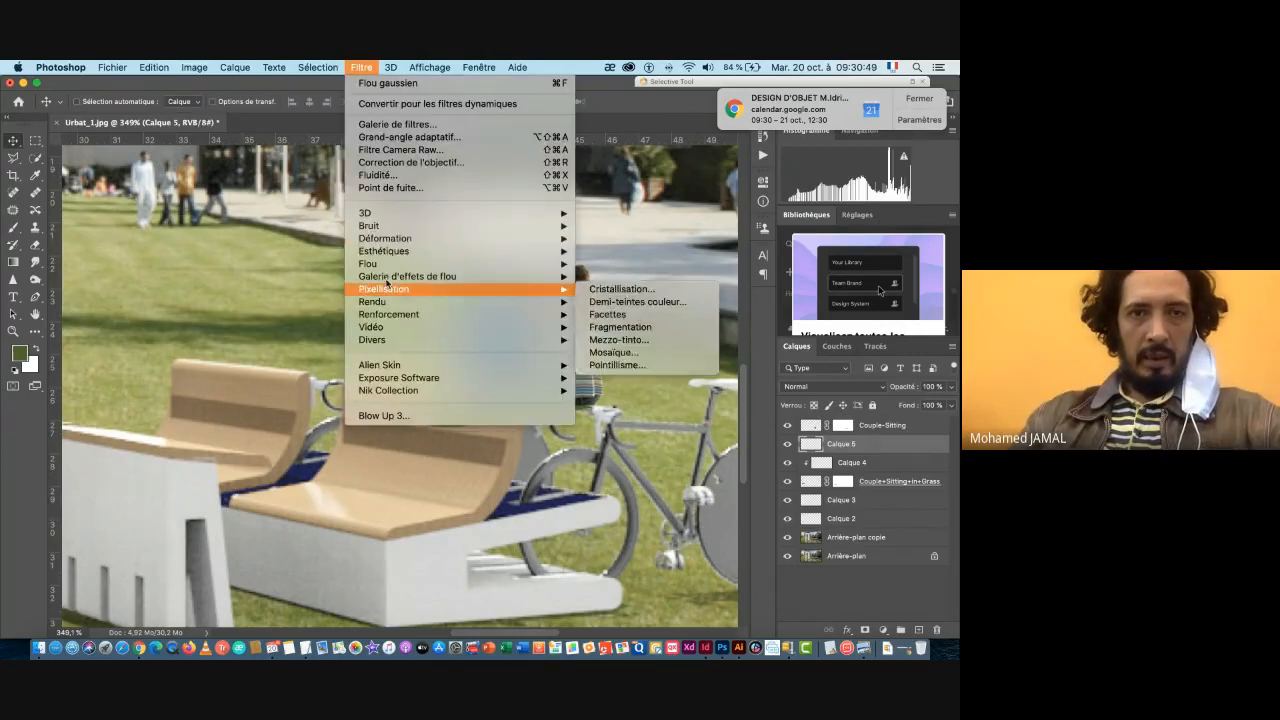
pyautogui.click(390, 84)
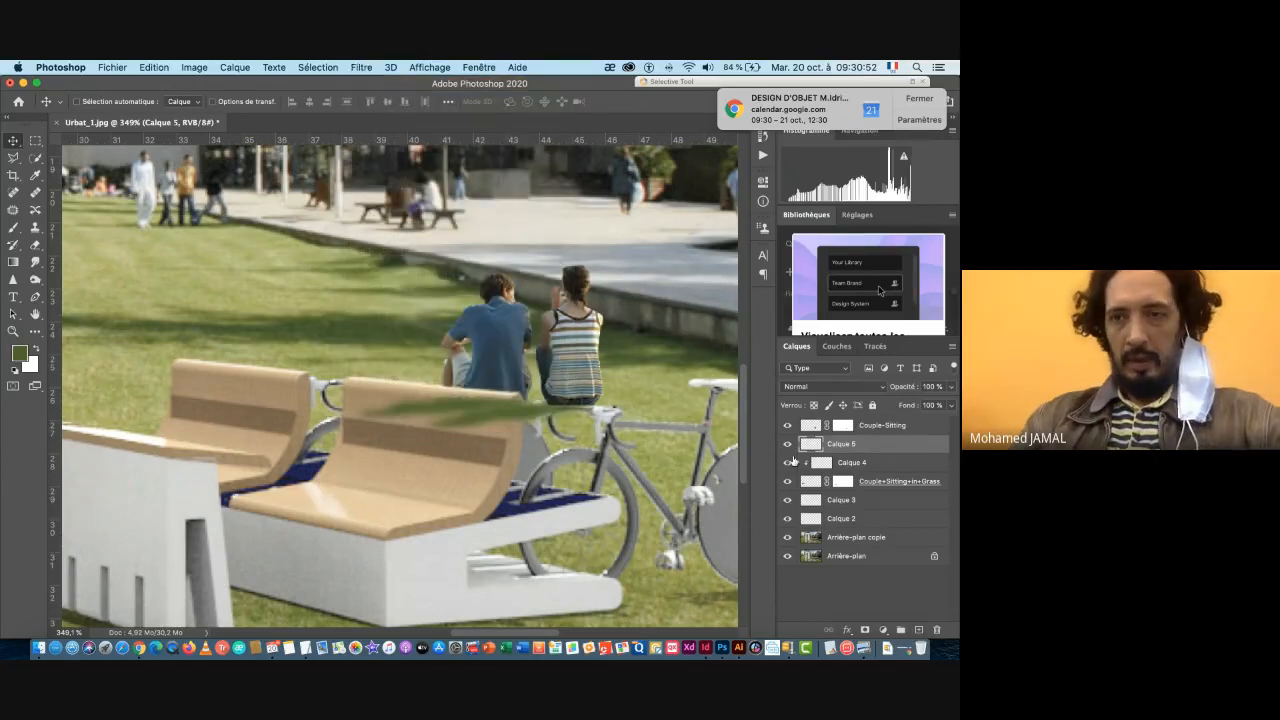
# - Set the shadow layer Calque 5 to Multiply (Produit) blending and lower its opacity to 62%
pyautogui.click(820, 389)
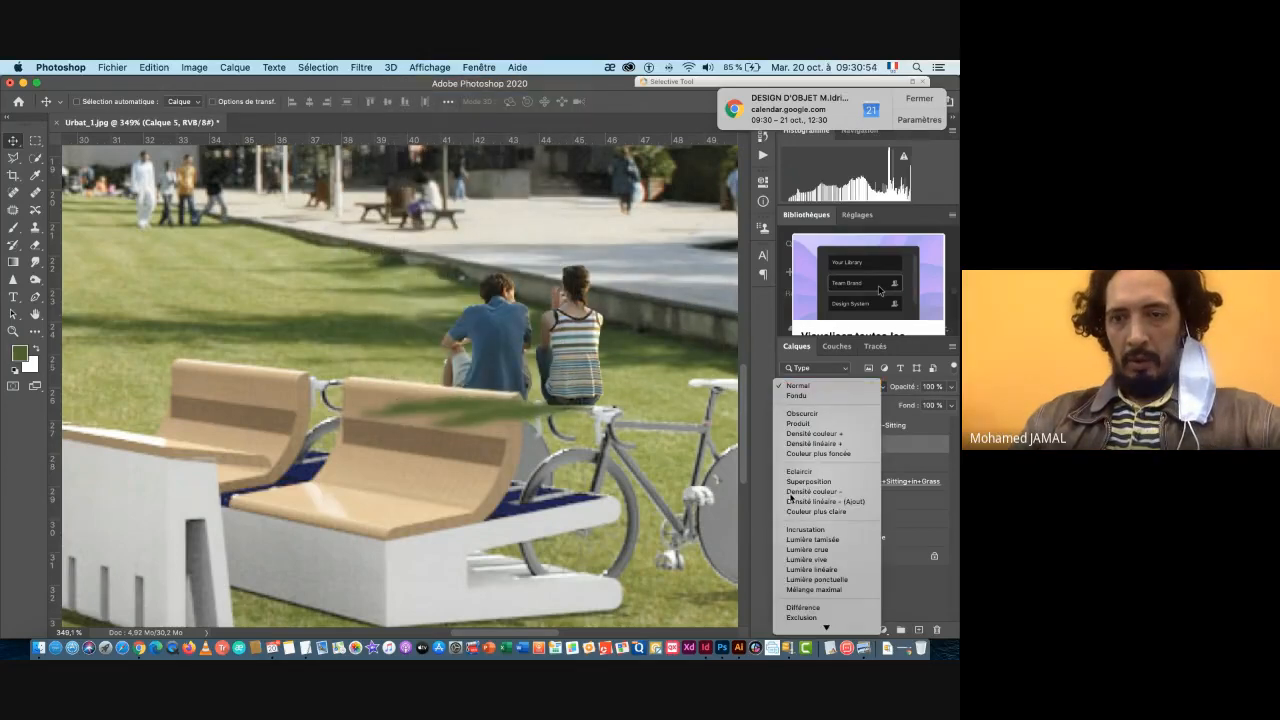
pyautogui.click(806, 424)
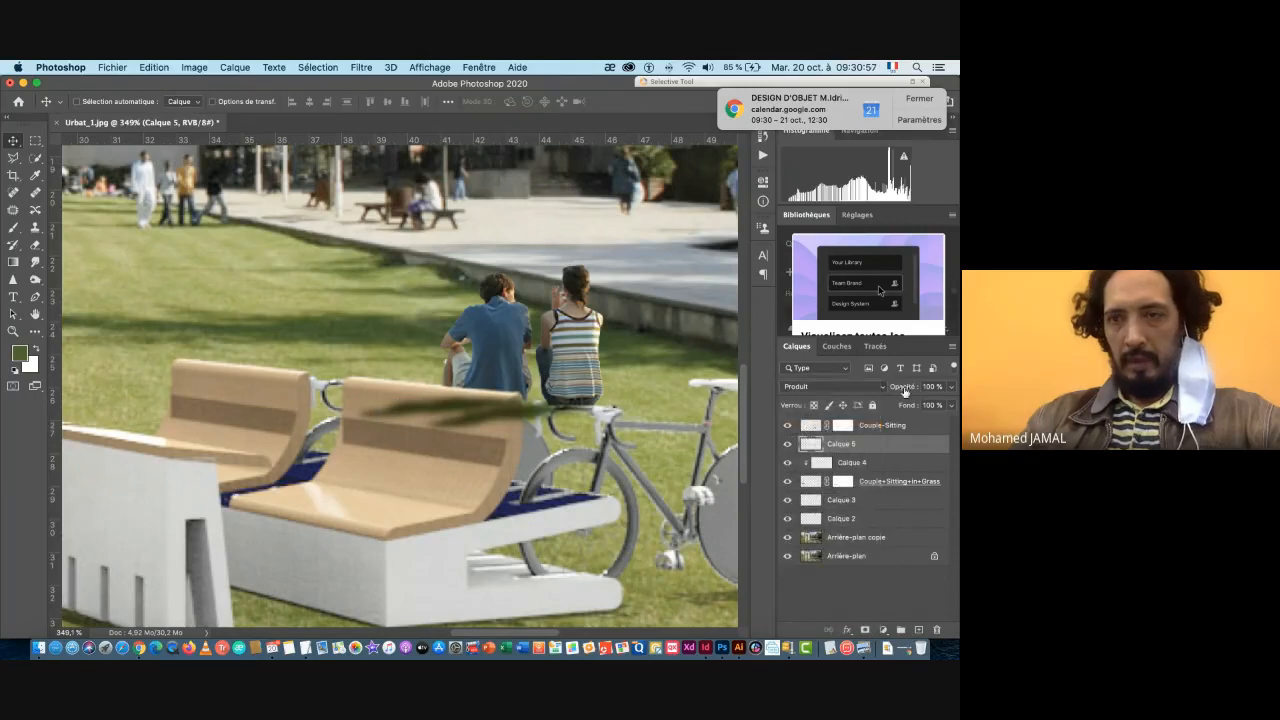
pyautogui.moveTo(905, 391); pyautogui.dragTo(870, 390)
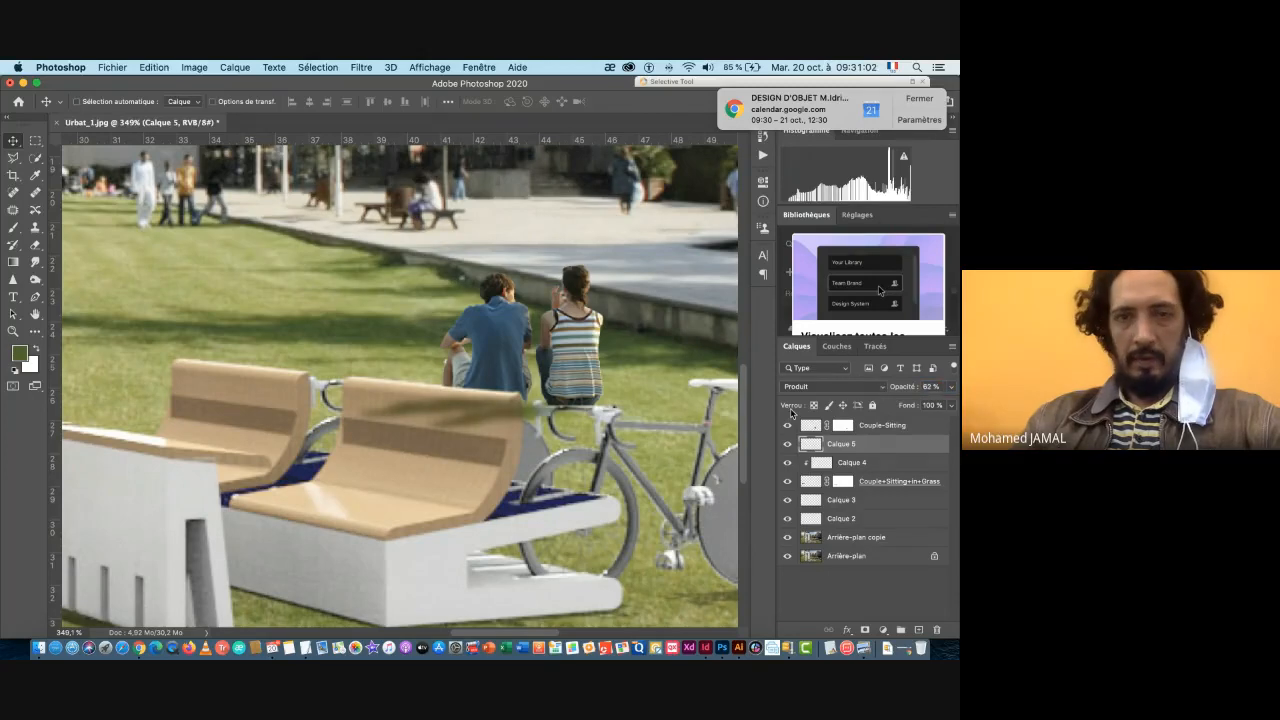
# - Add a layer mask to the shadow layer Calque 5
pyautogui.press('super+space')
pyautogui.keyDown('super'); pyautogui.click(519, 401); pyautogui.keyUp('super')
pyautogui.keyDown('super'); pyautogui.click(519, 401); pyautogui.keyUp('super')
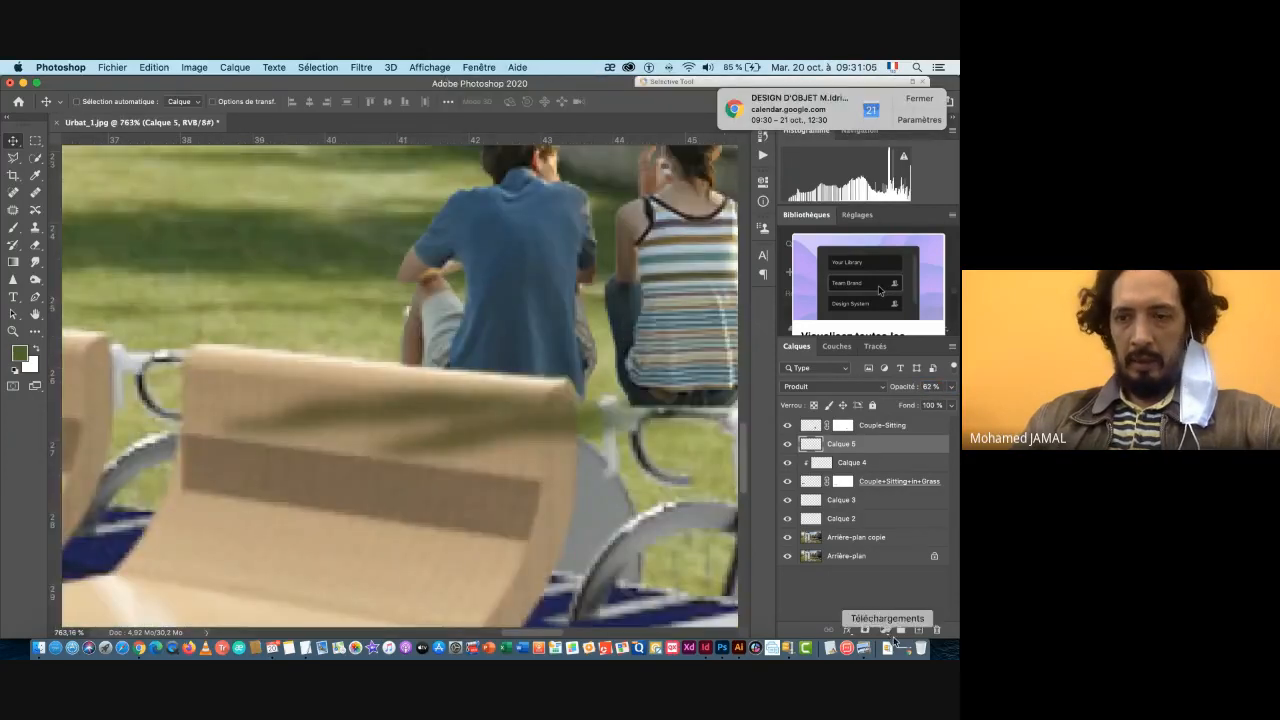
pyautogui.click(865, 630)
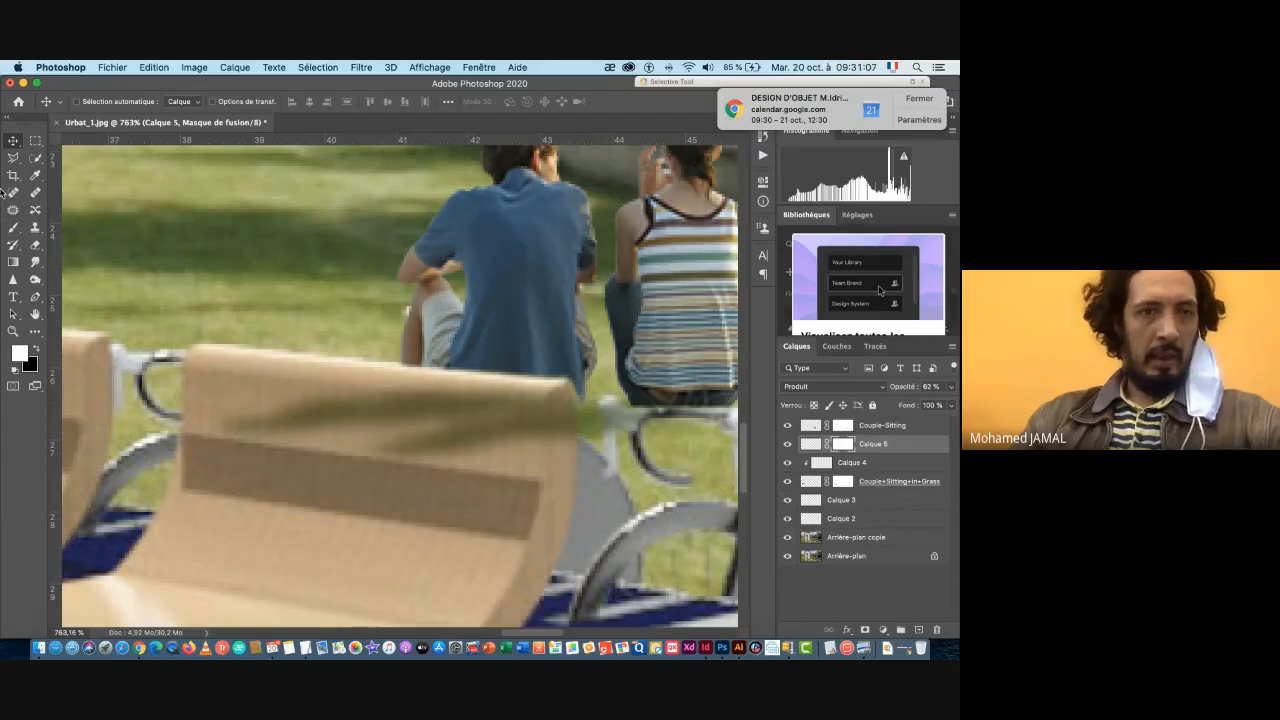
# - Paint black on Calque 5's mask with a resized soft brush to hide the shadow falling over the bench backrest
pyautogui.click(13, 228)
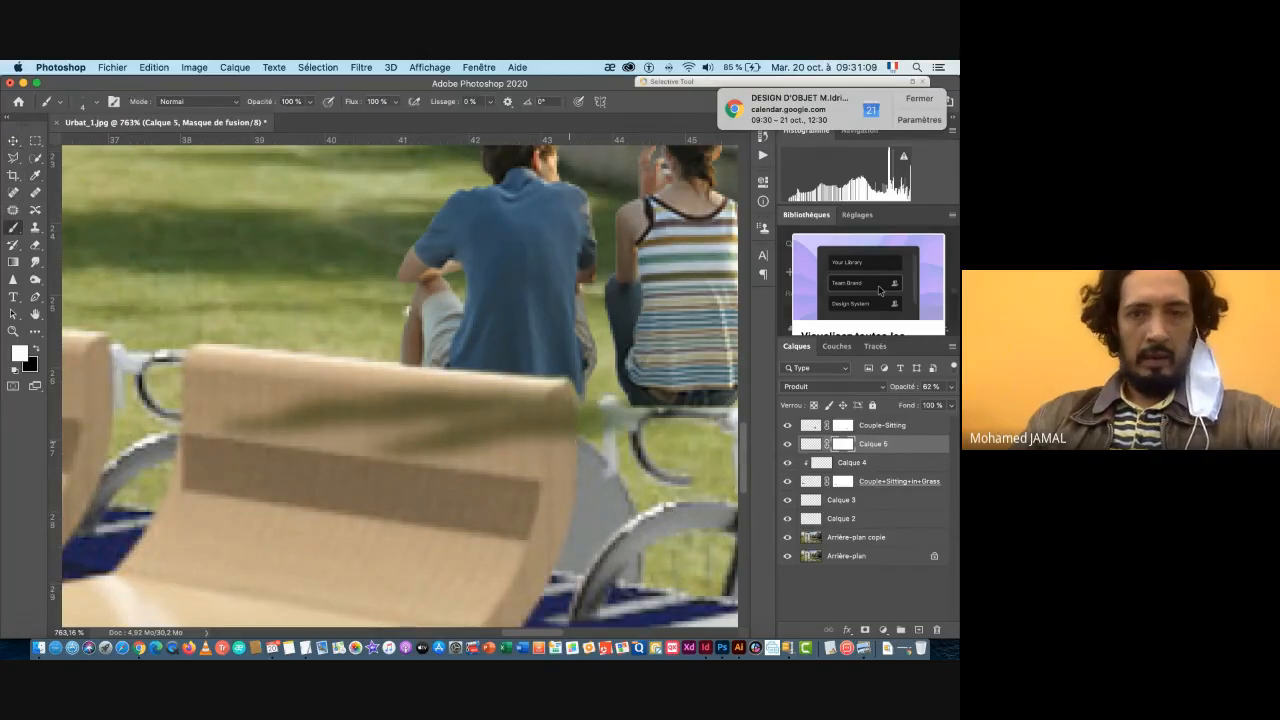
pyautogui.keyDown('super'); pyautogui.click(574, 442); pyautogui.keyUp('super')
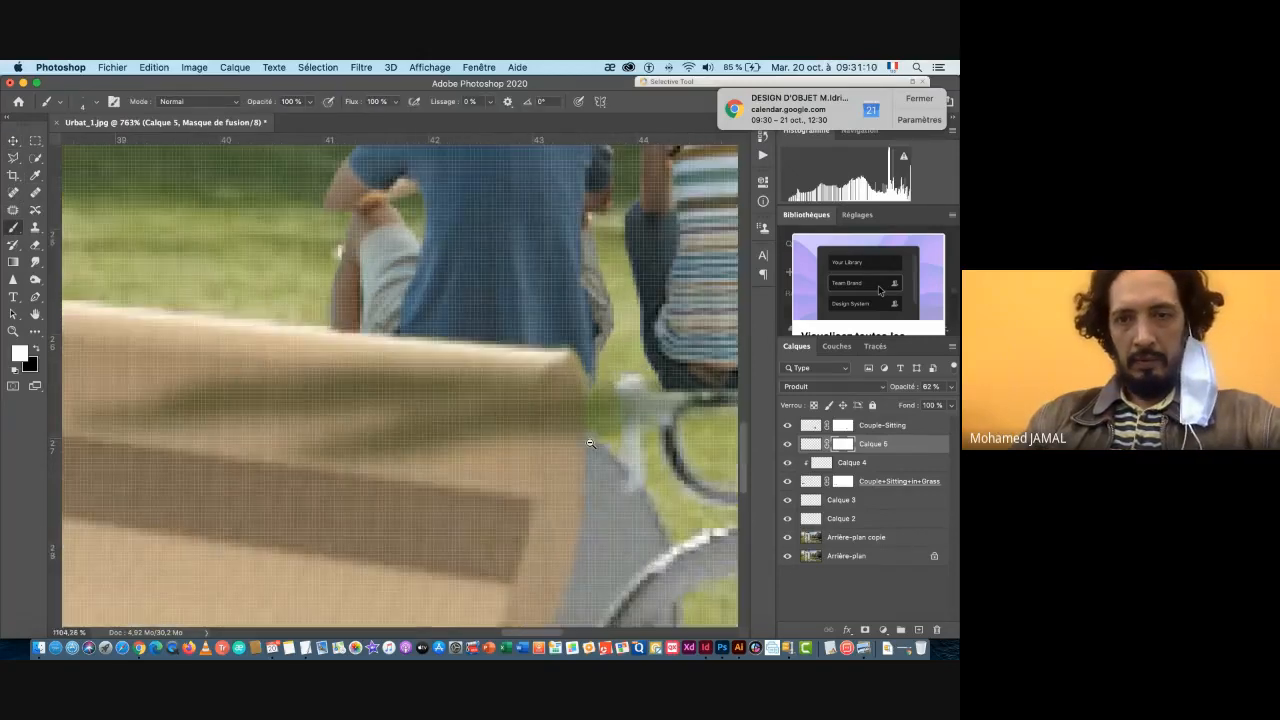
pyautogui.moveTo(556, 440); pyautogui.dragTo(540, 436)
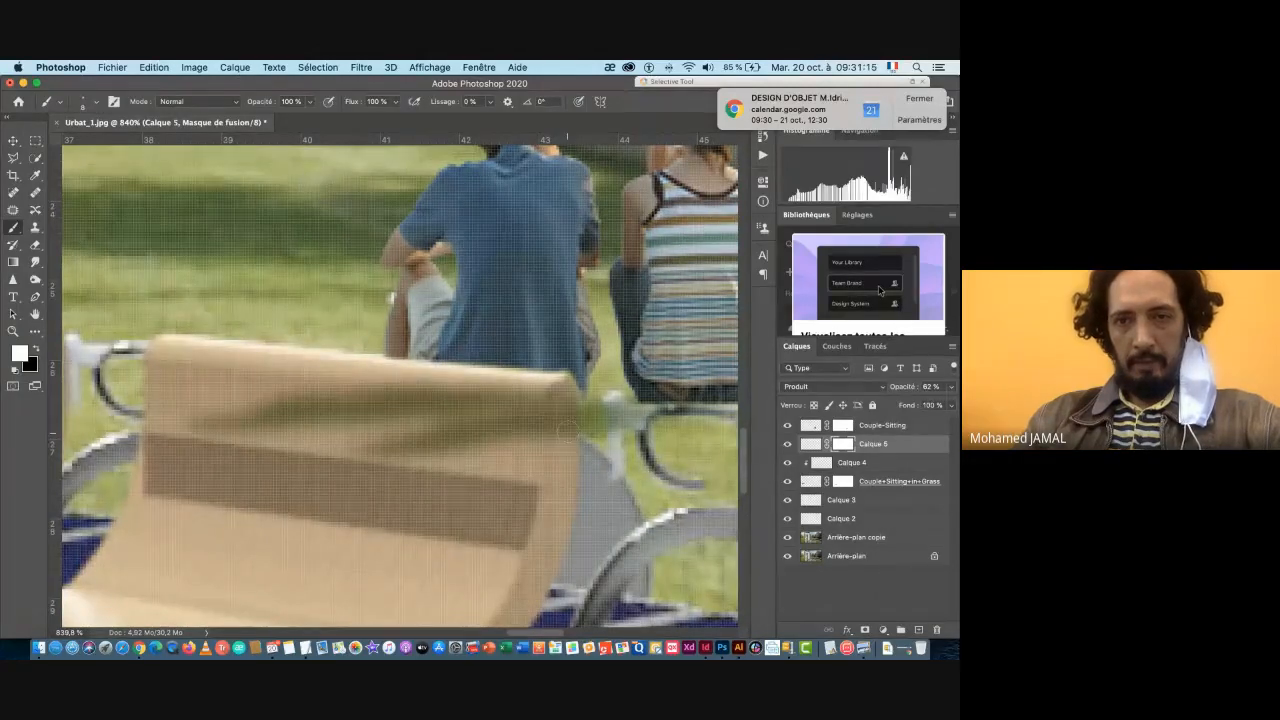
pyautogui.press('x')
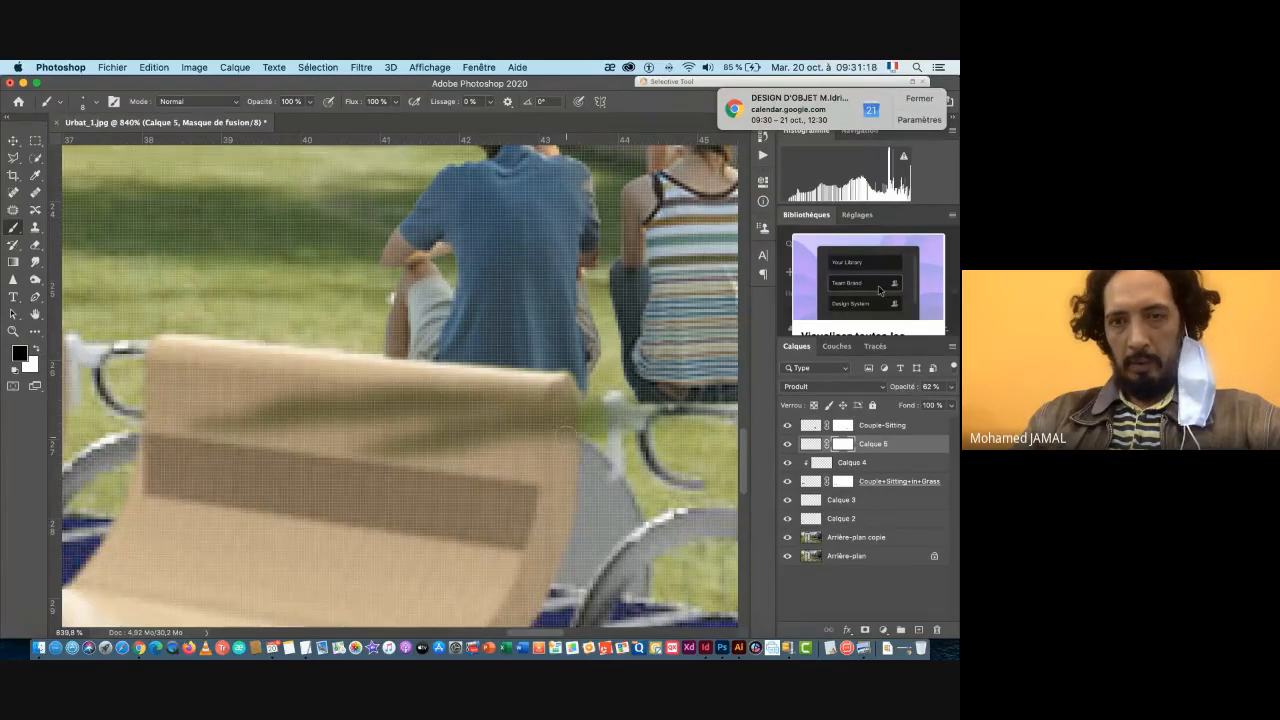
pyautogui.moveTo(565, 432)
pyautogui.mouseDown()
pyautogui.moveTo(567, 396)
pyautogui.moveTo(405, 392)
pyautogui.moveTo(516, 406)
pyautogui.moveTo(552, 438)
pyautogui.moveTo(451, 449)
pyautogui.mouseUp()
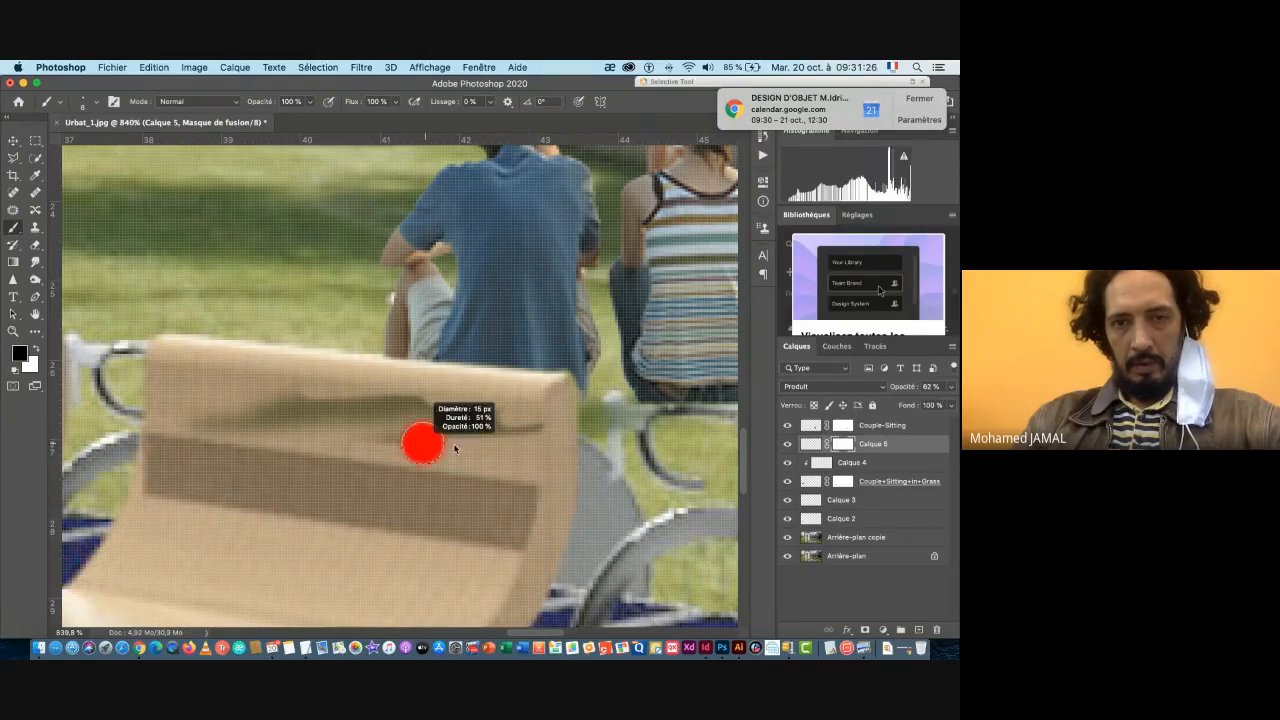
pyautogui.moveTo(540, 420); pyautogui.dragTo(440, 422)
pyautogui.moveTo(319, 425)
pyautogui.mouseDown()
pyautogui.moveTo(283, 425)
pyautogui.moveTo(420, 417)
pyautogui.moveTo(217, 465)
pyautogui.mouseUp()
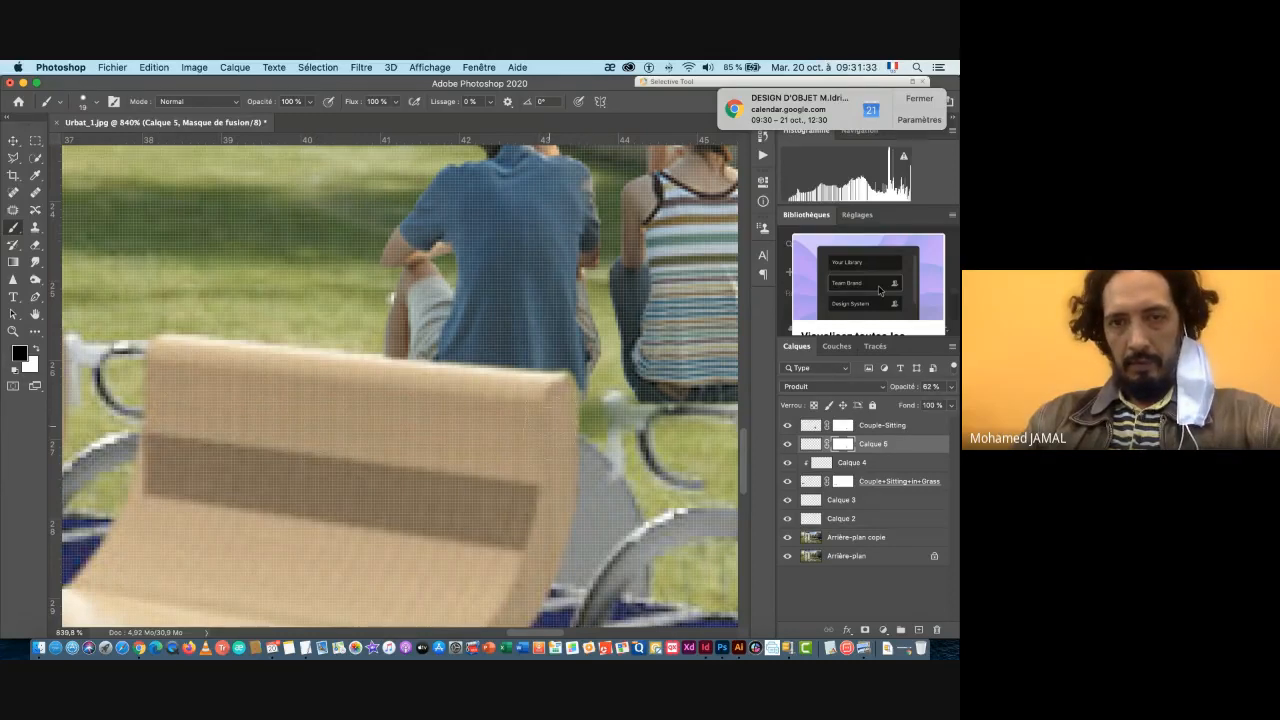
pyautogui.moveTo(531, 426); pyautogui.dragTo(512, 426)
pyautogui.moveTo(634, 423); pyautogui.dragTo(425, 418)
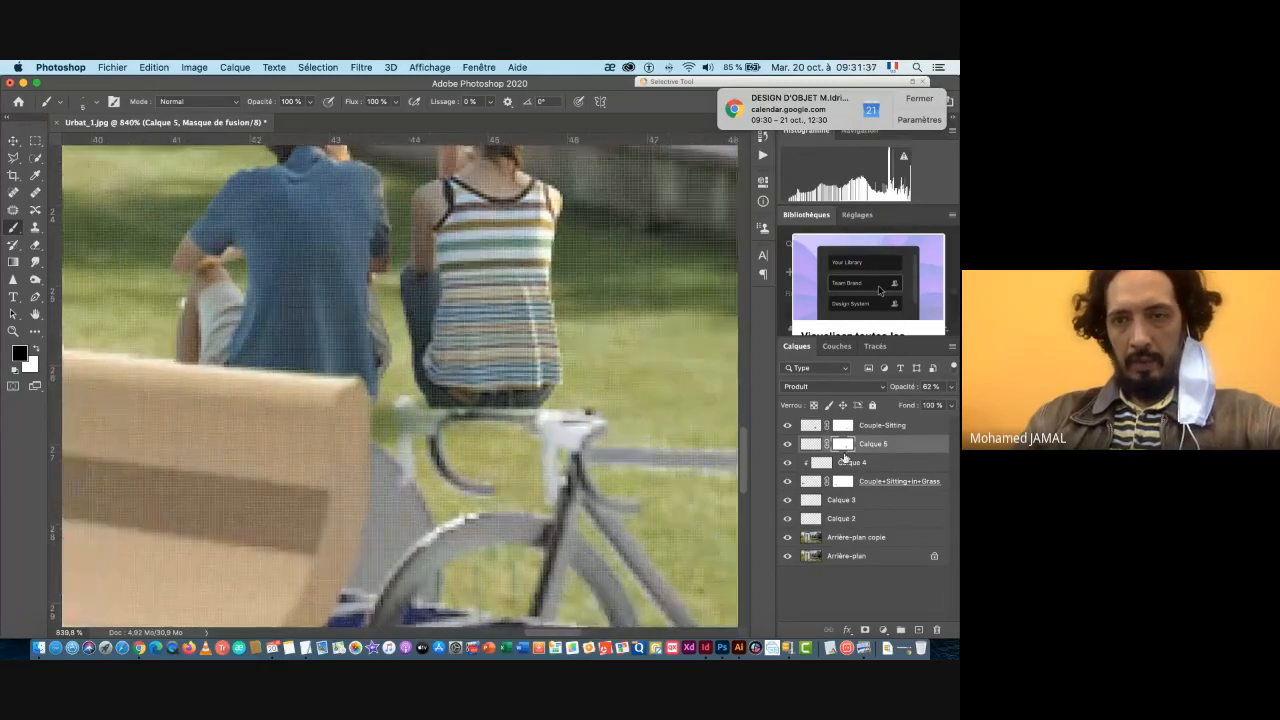
# - Paint black on Calque 5's mask with a small brush to clear the shadow from the bicycle's handlebars
pyautogui.click(787, 444)
pyautogui.click(787, 444)
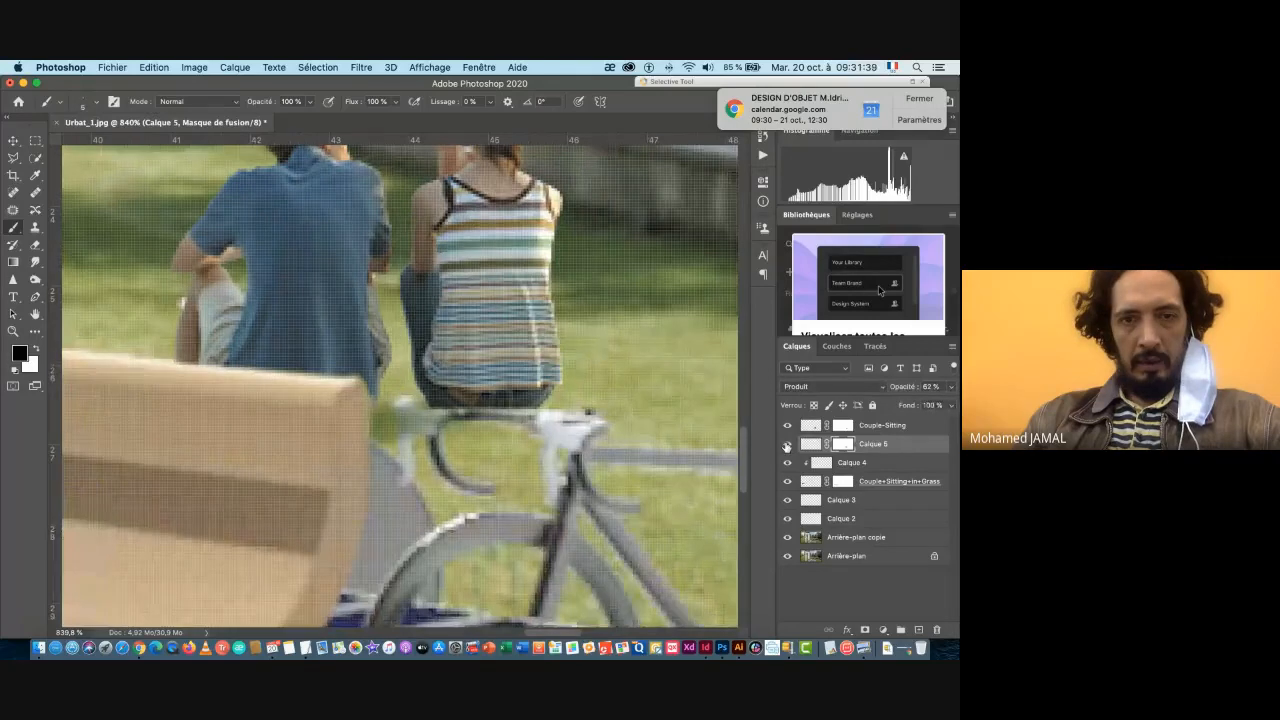
pyautogui.click(787, 444)
pyautogui.click(787, 444)
pyautogui.scroll(5, 421, 437)
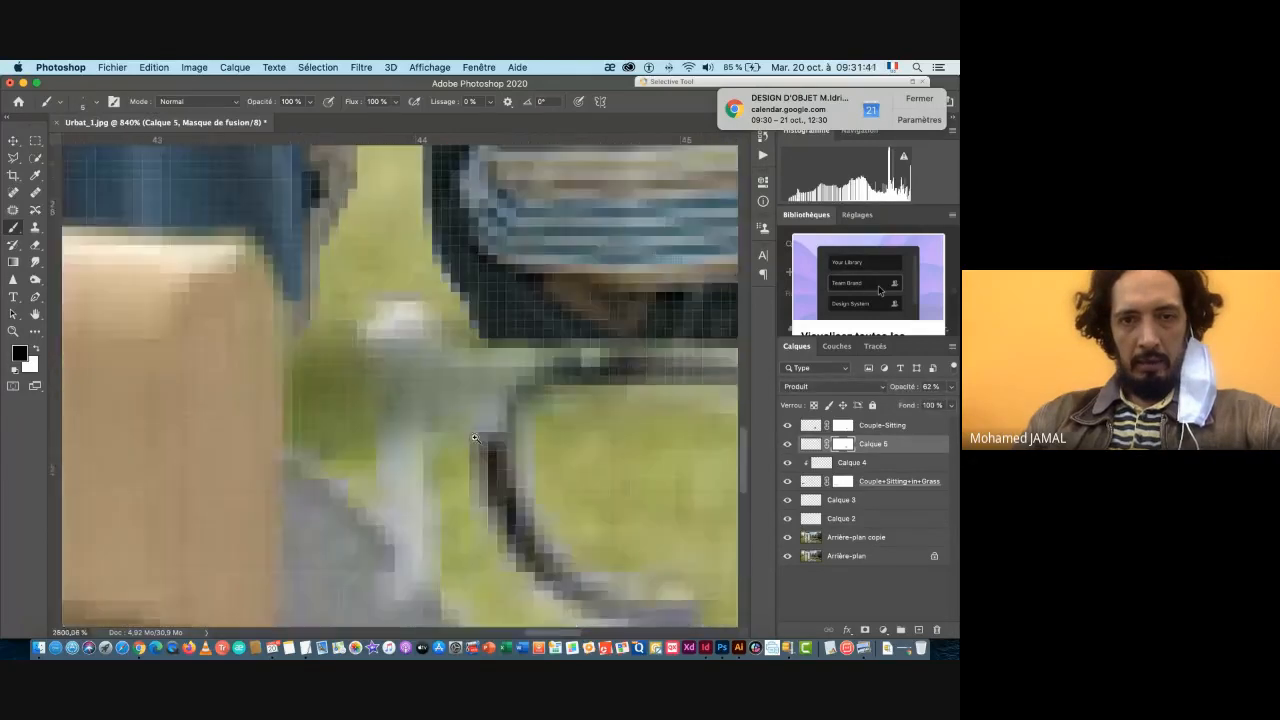
pyautogui.moveTo(385, 327)
pyautogui.mouseDown()
pyautogui.moveTo(401, 364)
pyautogui.moveTo(403, 483)
pyautogui.moveTo(403, 385)
pyautogui.moveTo(435, 370)
pyautogui.moveTo(389, 364)
pyautogui.moveTo(592, 365)
pyautogui.moveTo(454, 374)
pyautogui.moveTo(502, 376)
pyautogui.moveTo(486, 423)
pyautogui.moveTo(523, 385)
pyautogui.moveTo(497, 415)
pyautogui.moveTo(462, 377)
pyautogui.moveTo(410, 378)
pyautogui.moveTo(415, 443)
pyautogui.moveTo(410, 394)
pyautogui.moveTo(390, 370)
pyautogui.moveTo(398, 431)
pyautogui.moveTo(405, 399)
pyautogui.moveTo(400, 338)
pyautogui.mouseUp()
pyautogui.scroll(-5, 563, 374)
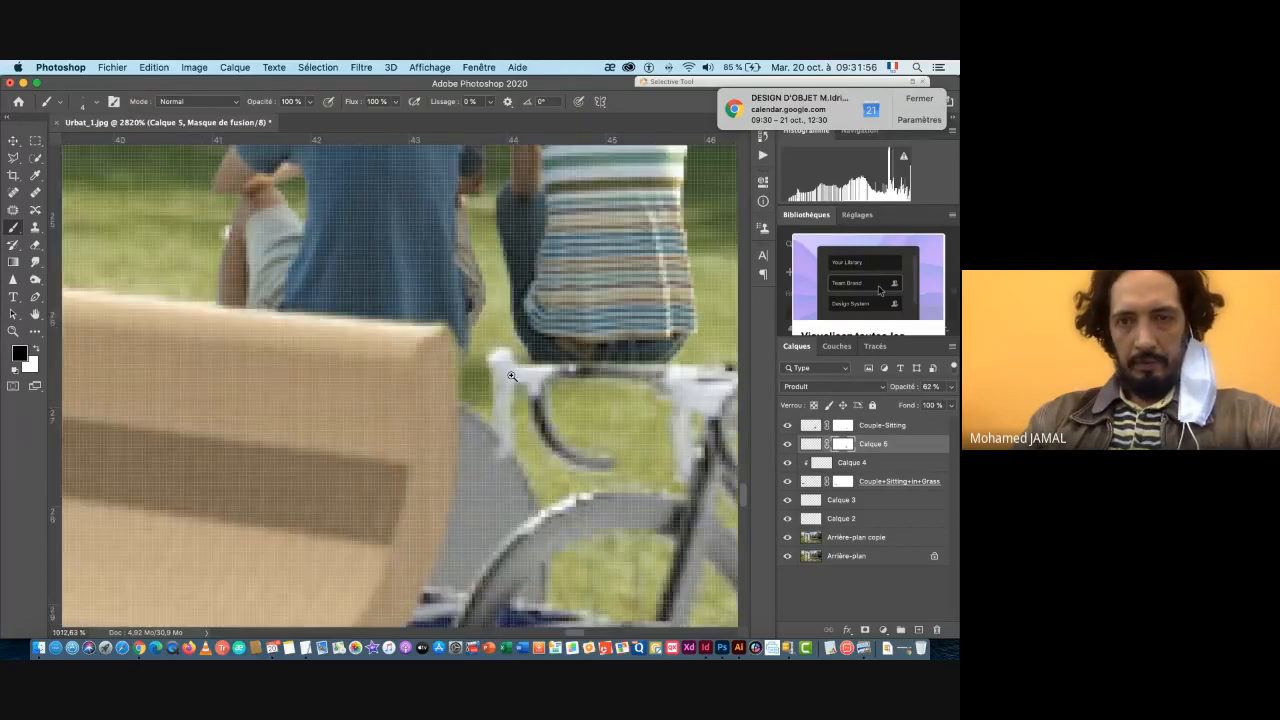
pyautogui.scroll(8, 450, 380)
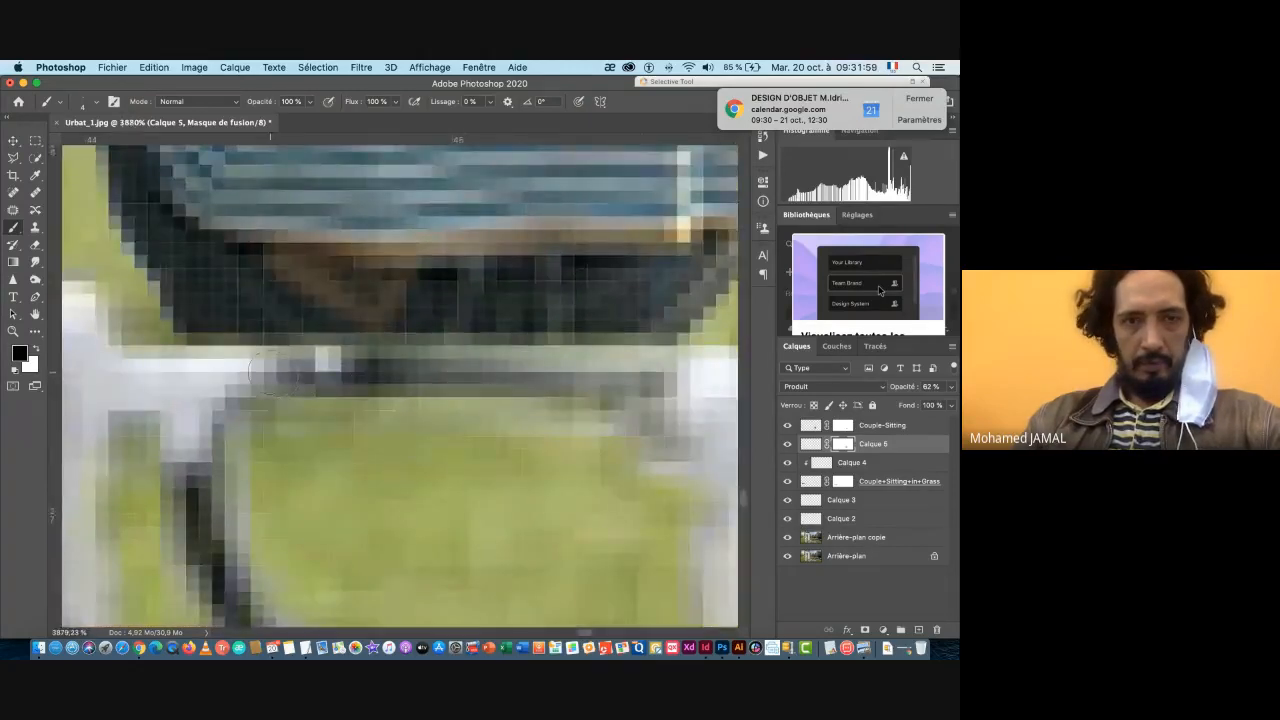
pyautogui.moveTo(332, 384)
pyautogui.mouseDown()
pyautogui.moveTo(677, 374)
pyautogui.moveTo(330, 352)
pyautogui.moveTo(247, 378)
pyautogui.mouseUp()
pyautogui.scroll(-5, 247, 378)
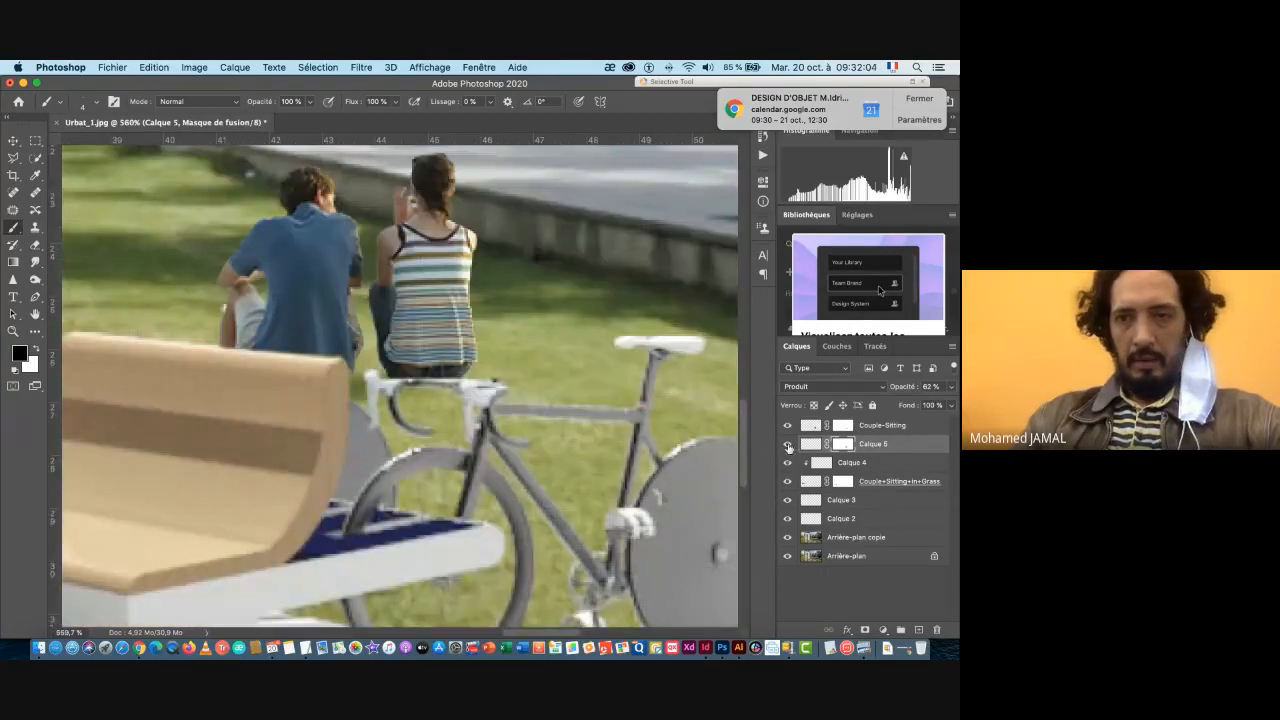
# - Compare the scene with and without the shadow layer Calque 5
pyautogui.click(788, 445)
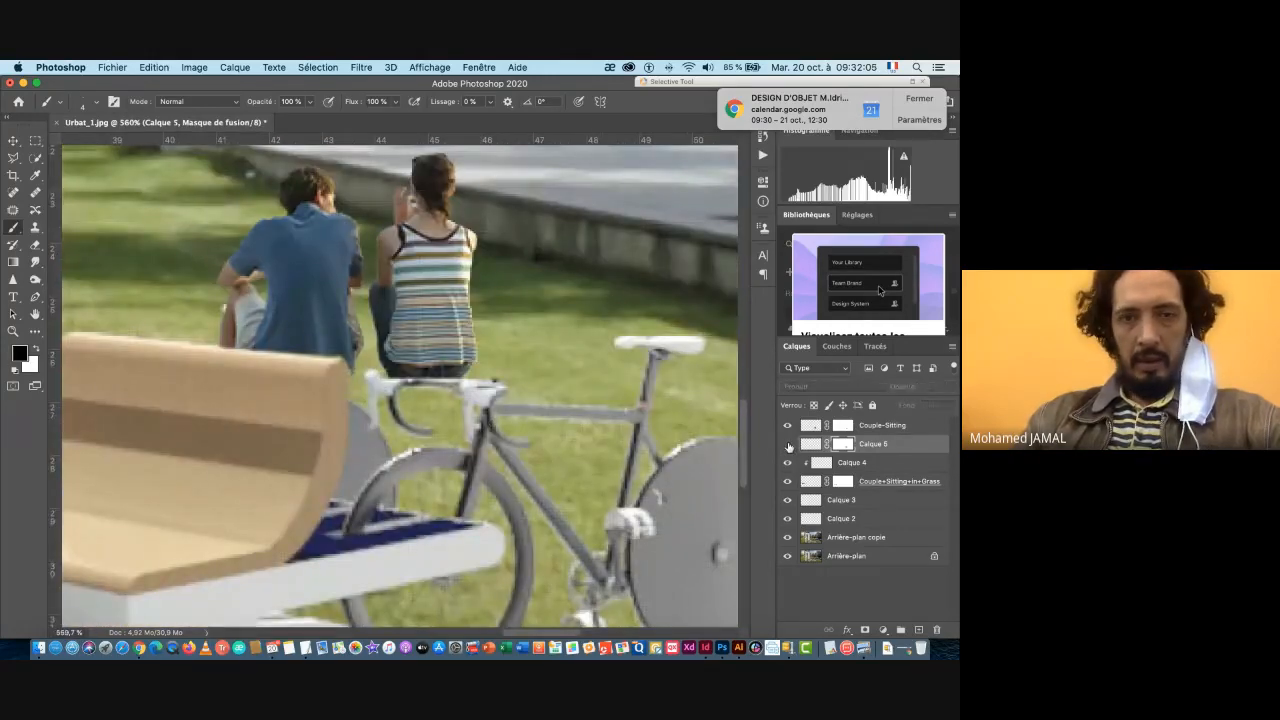
pyautogui.click(788, 445)
pyautogui.scroll(-3, 422, 386)
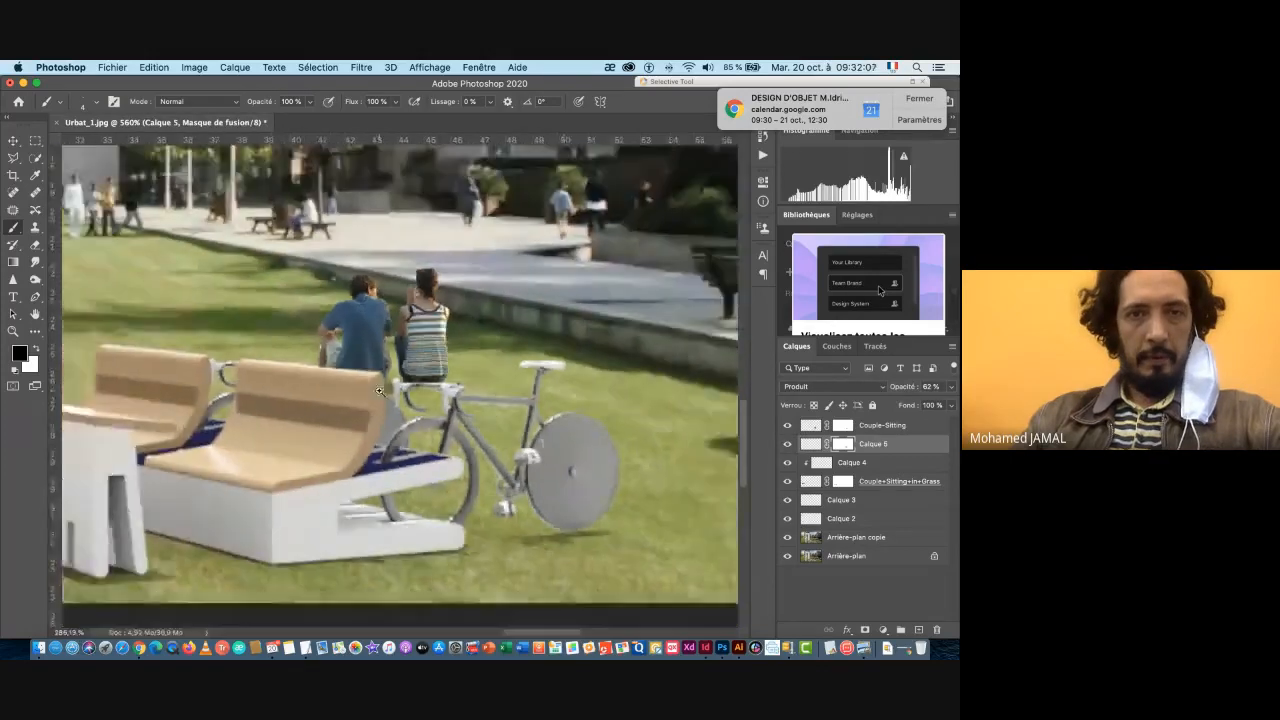
pyautogui.scroll(3, 396, 335)
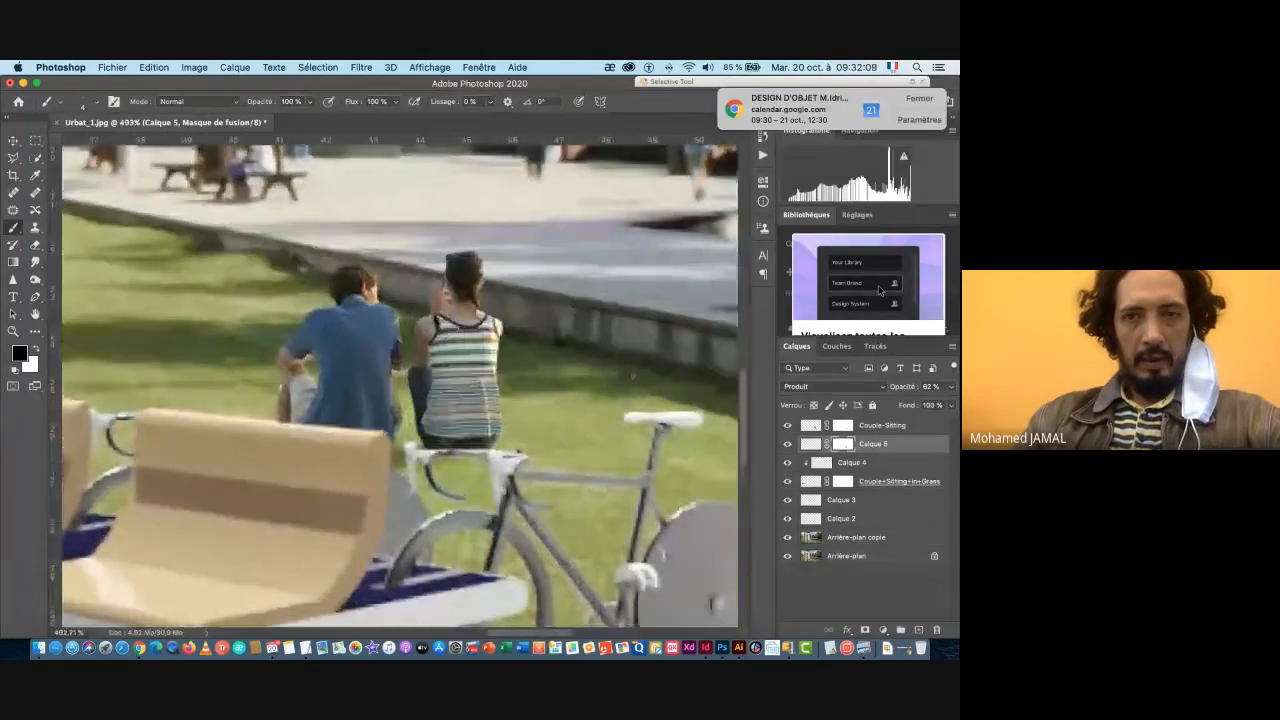
# - Add a new layer clipped to the Couple-Sitting layer and set its blending mode to Incrustation
pyautogui.click(810, 426)
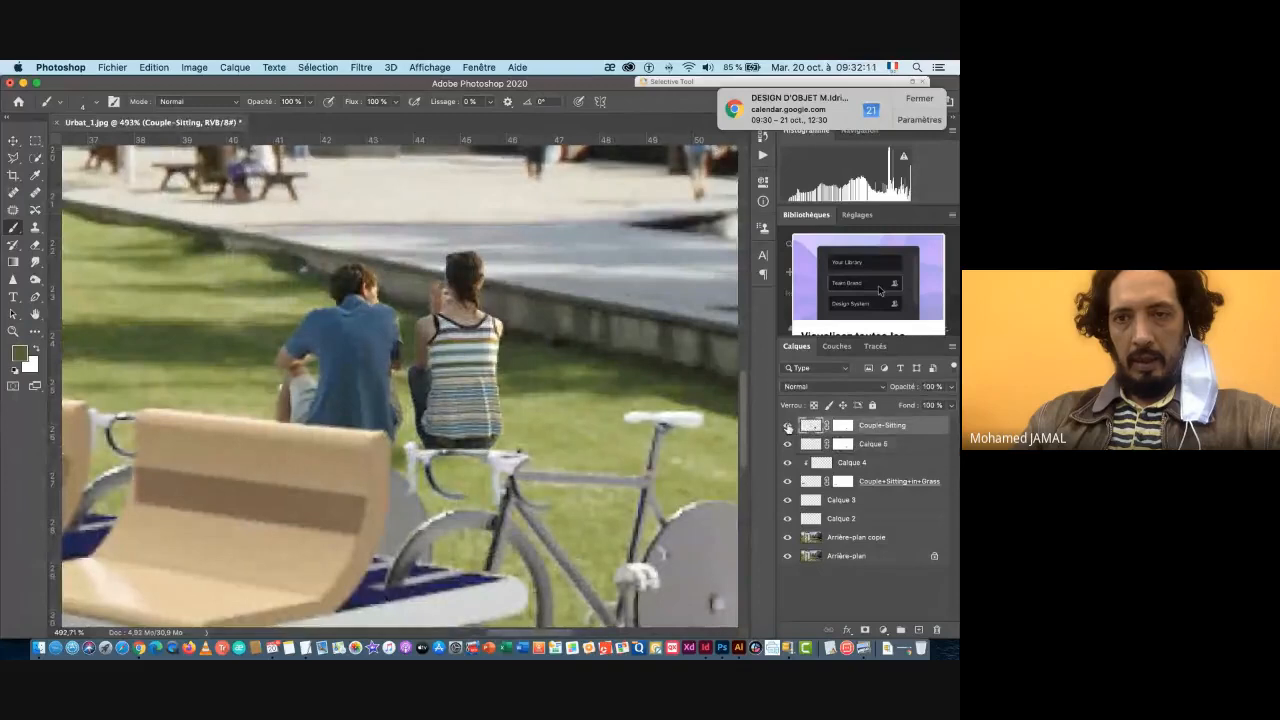
pyautogui.click(787, 427)
pyautogui.click(787, 427)
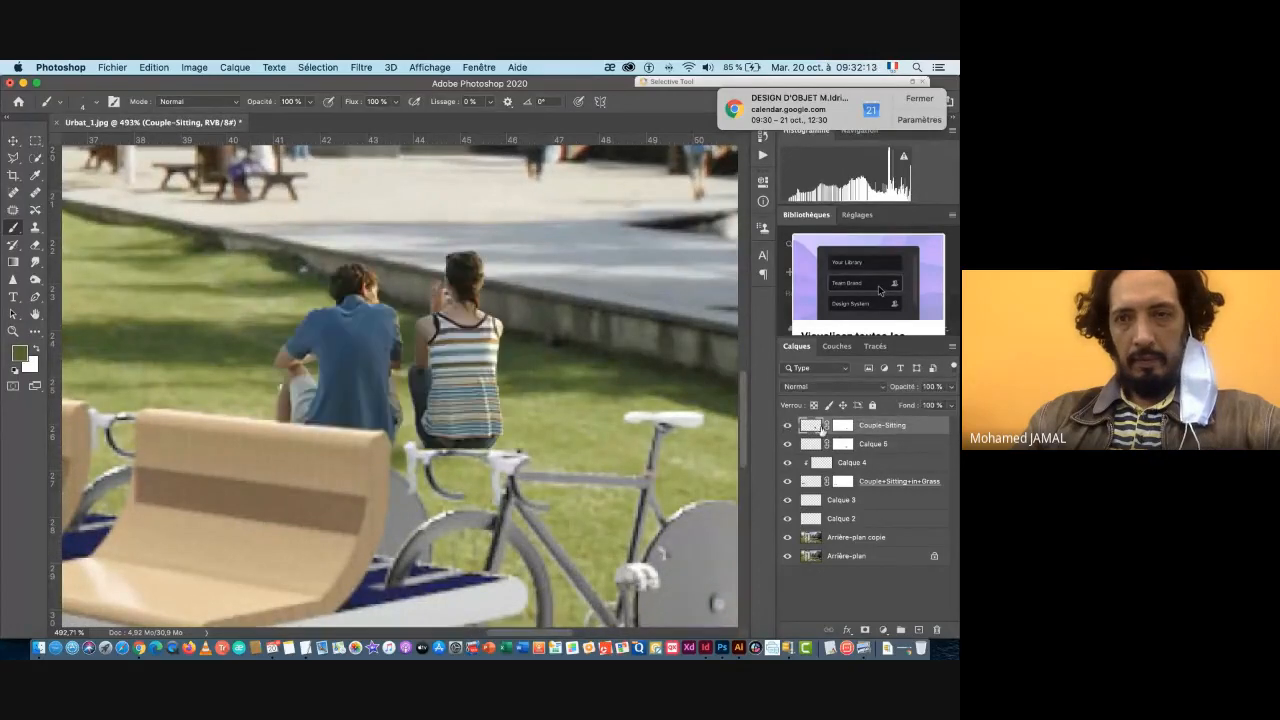
pyautogui.click(920, 631)
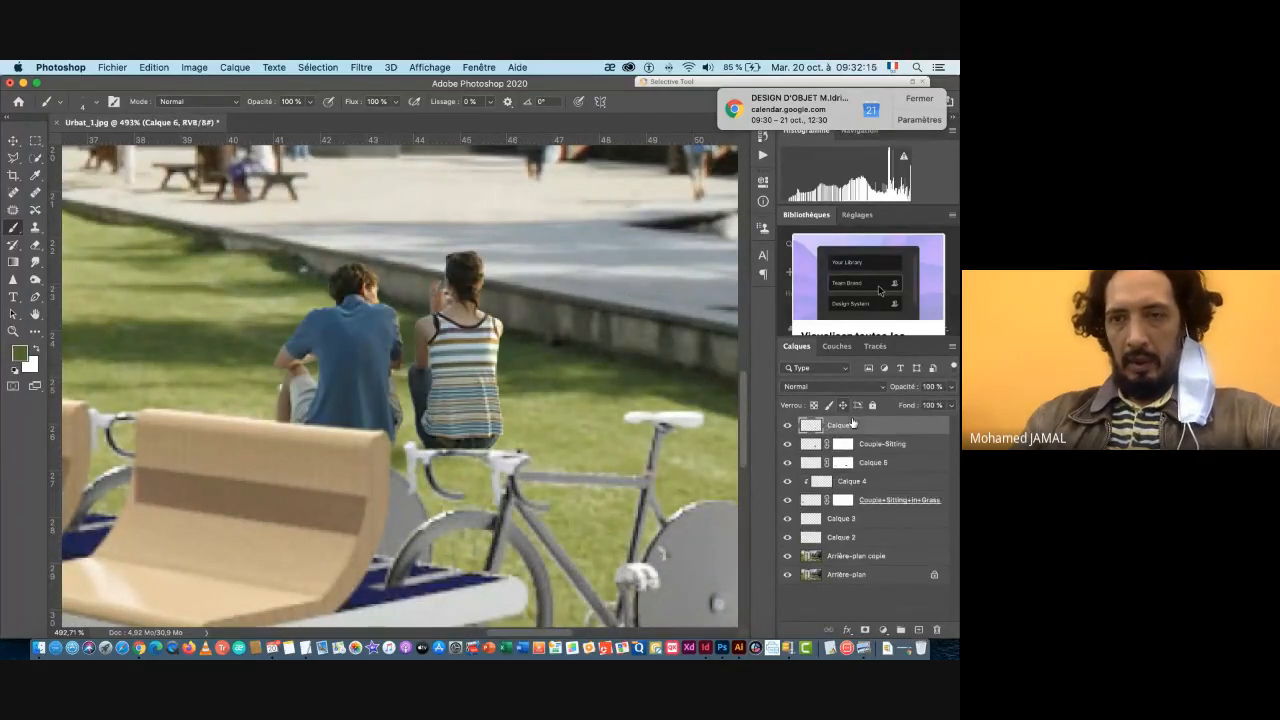
pyautogui.keyDown('alt'); pyautogui.click(846, 431); pyautogui.keyUp('alt')
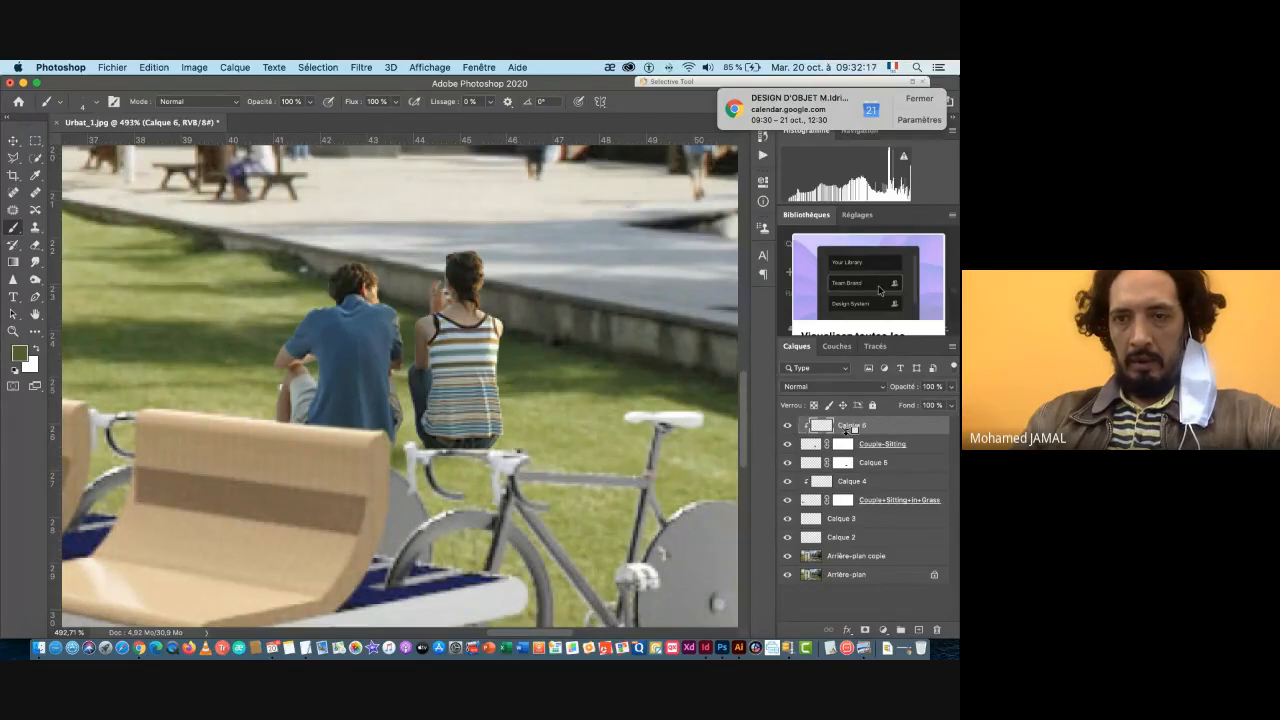
pyautogui.click(812, 386)
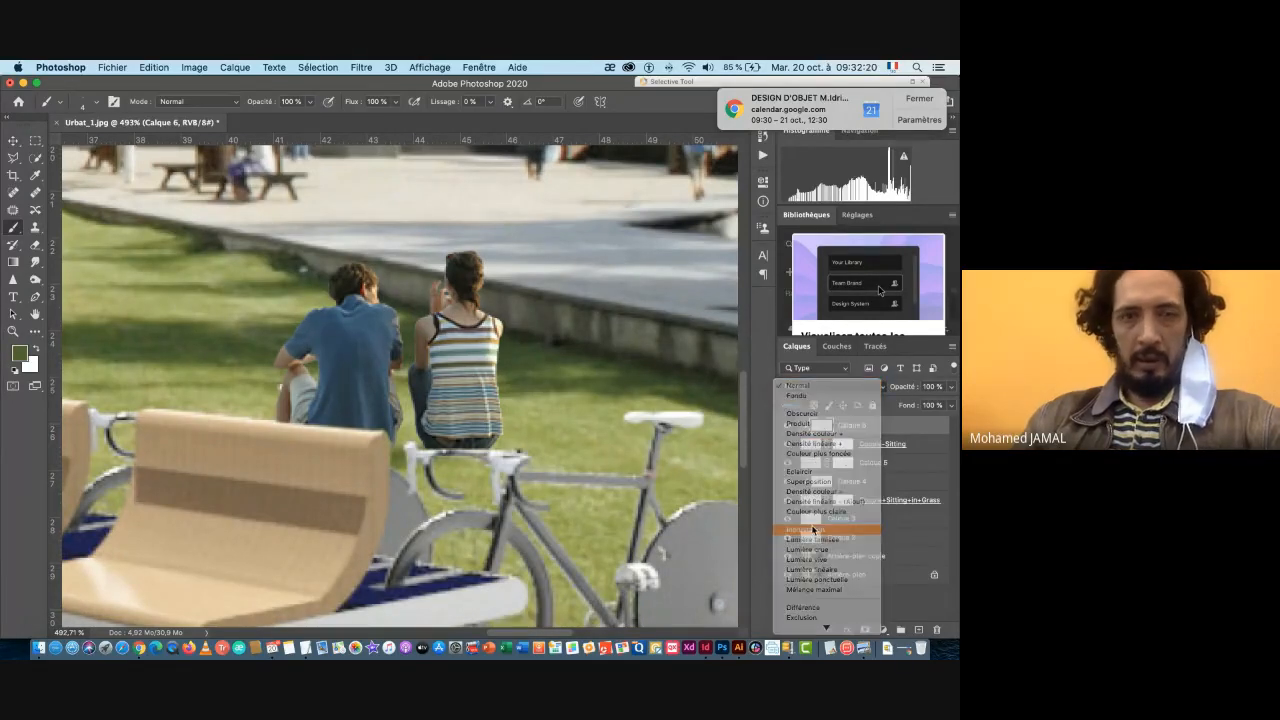
pyautogui.click(812, 530)
# - Paint sampled pale beige highlights on the sitting couple's sunlit edges, using a soft brush starting at 16 px and 0% hardness on the clipped layer
pyautogui.rightClick(370, 272)
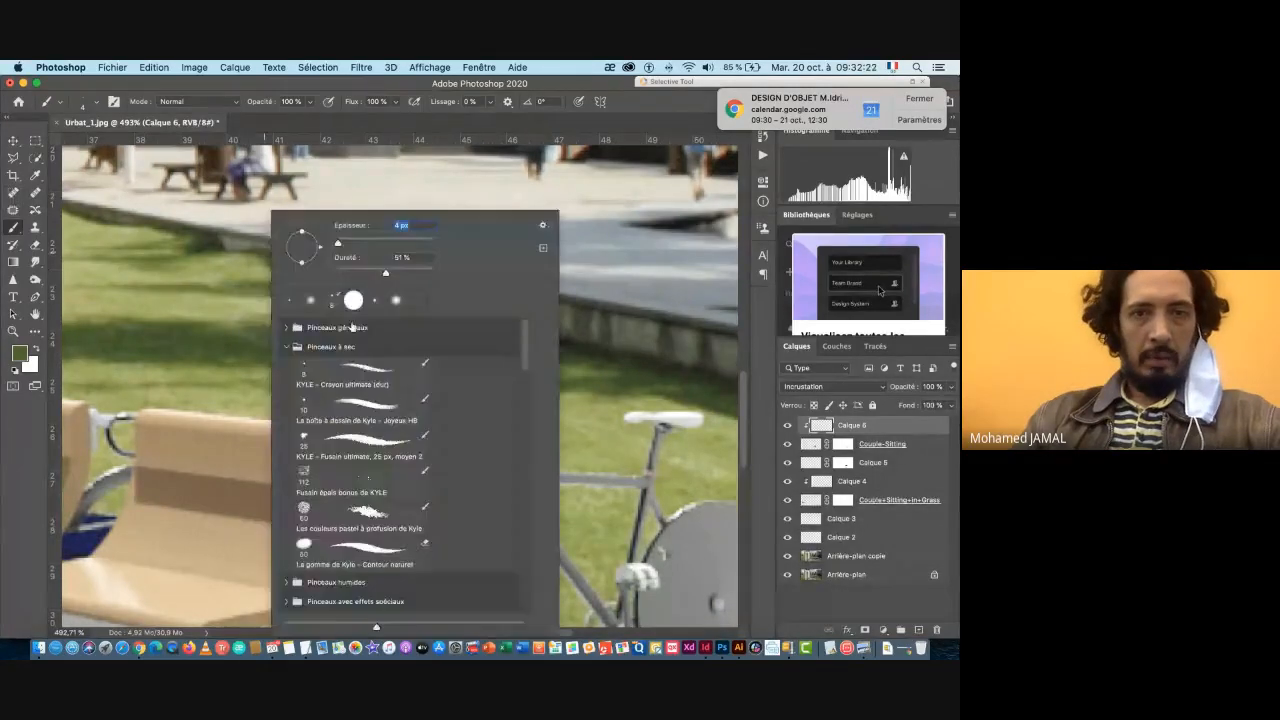
pyautogui.moveTo(386, 275); pyautogui.dragTo(344, 244)
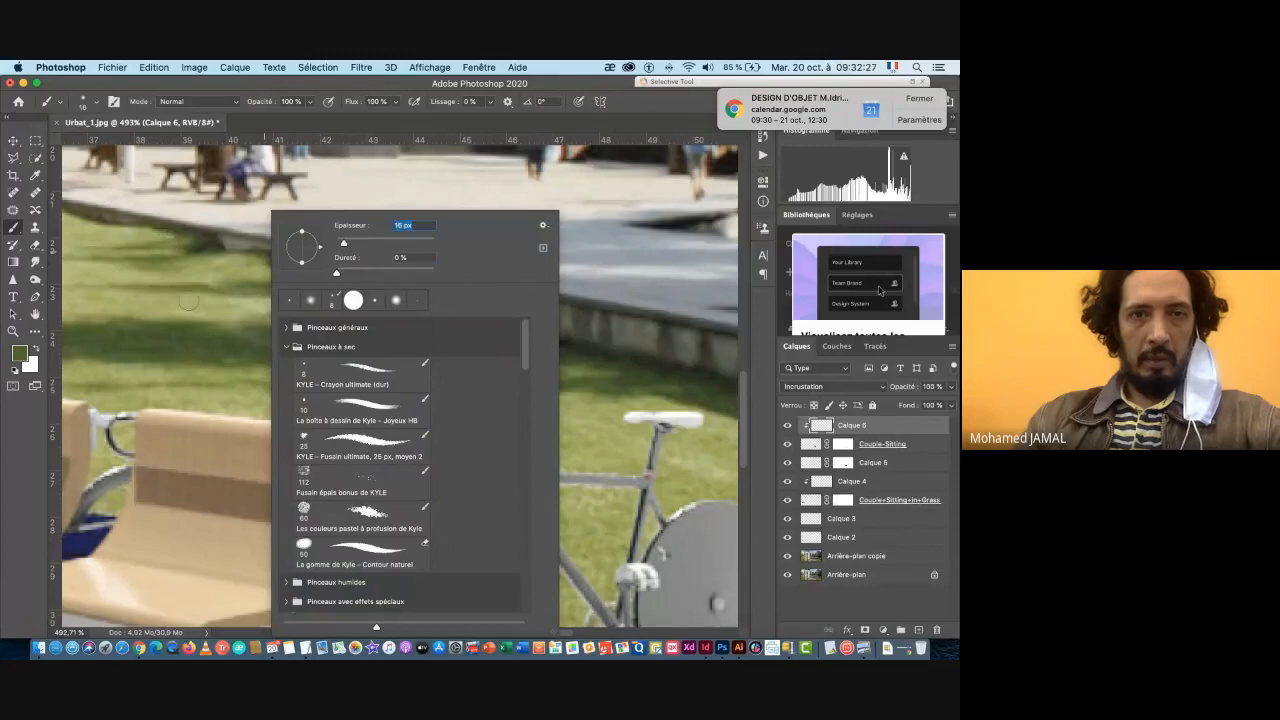
pyautogui.press('Return')
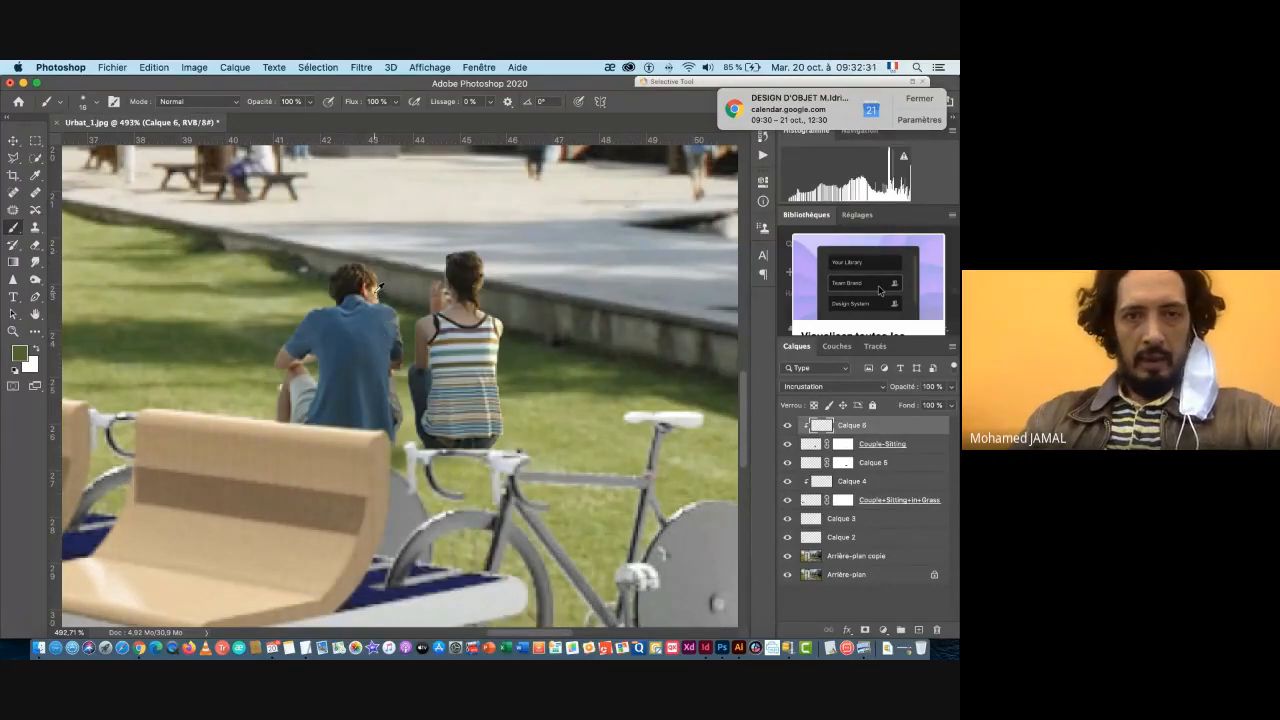
pyautogui.keyDown('alt'); pyautogui.click(380, 288); pyautogui.keyUp('alt')
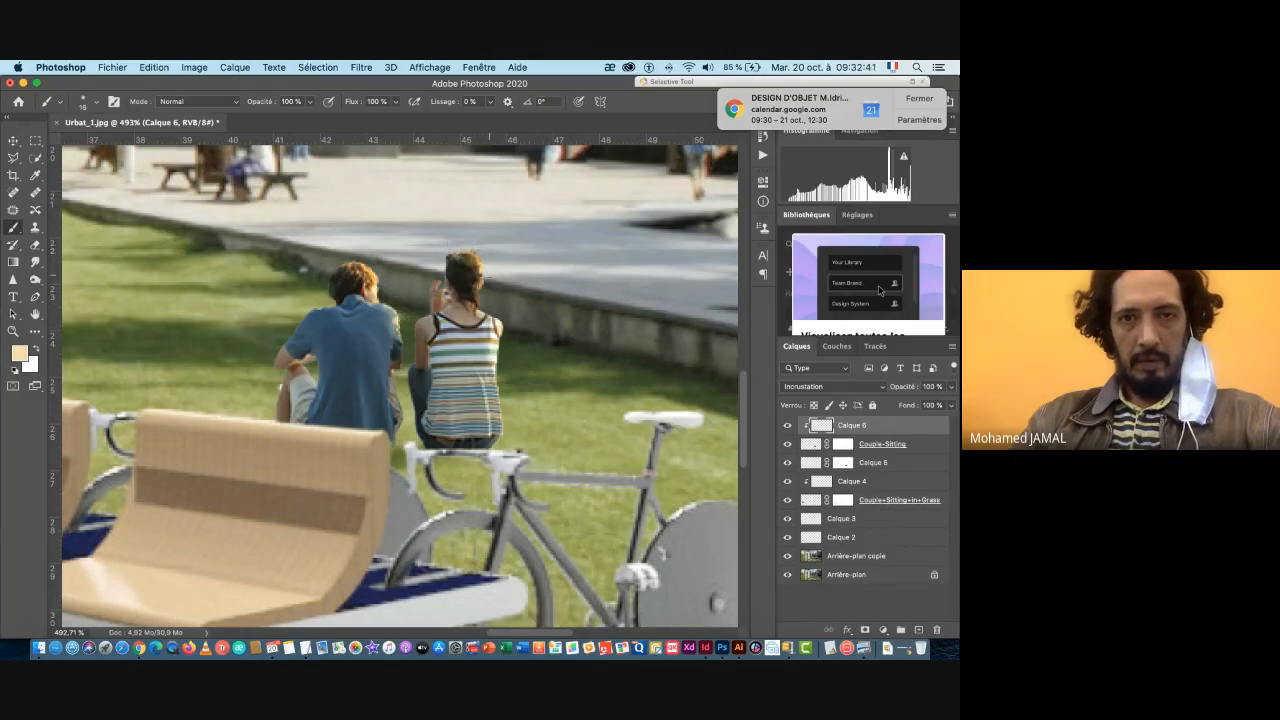
pyautogui.moveTo(487, 297); pyautogui.dragTo(495, 430)
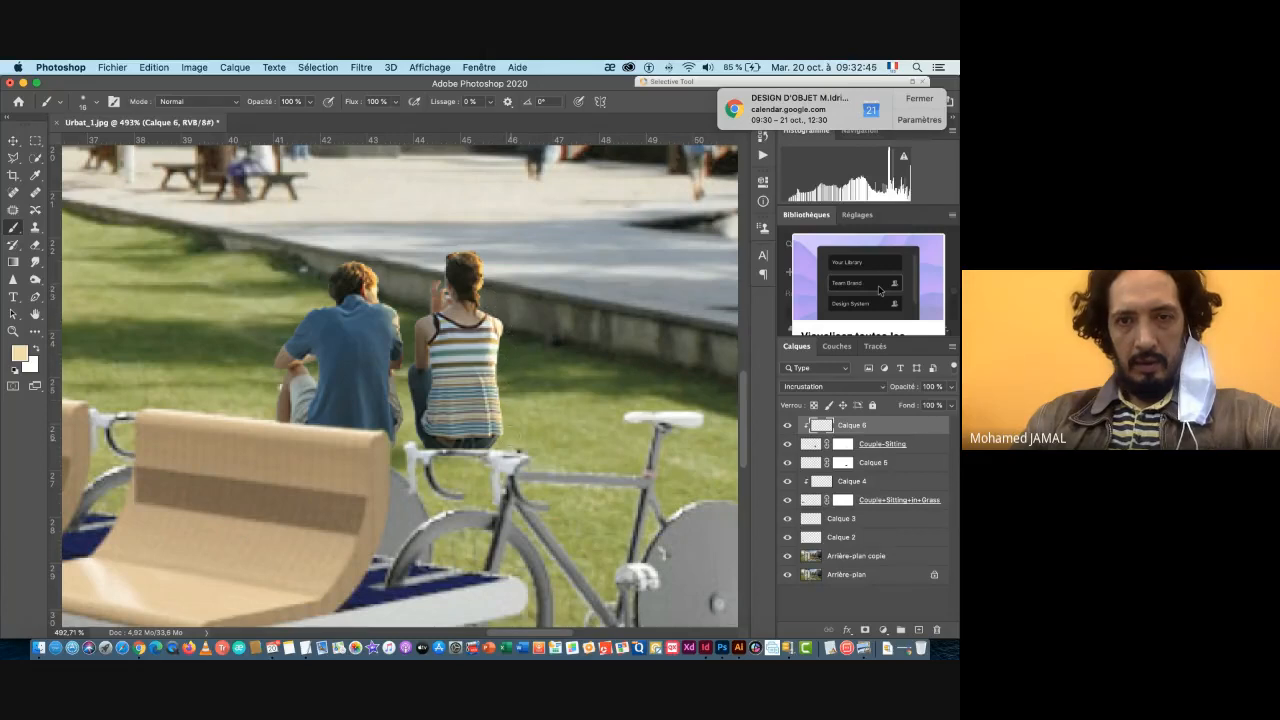
pyautogui.moveTo(402, 336); pyautogui.dragTo(392, 388)
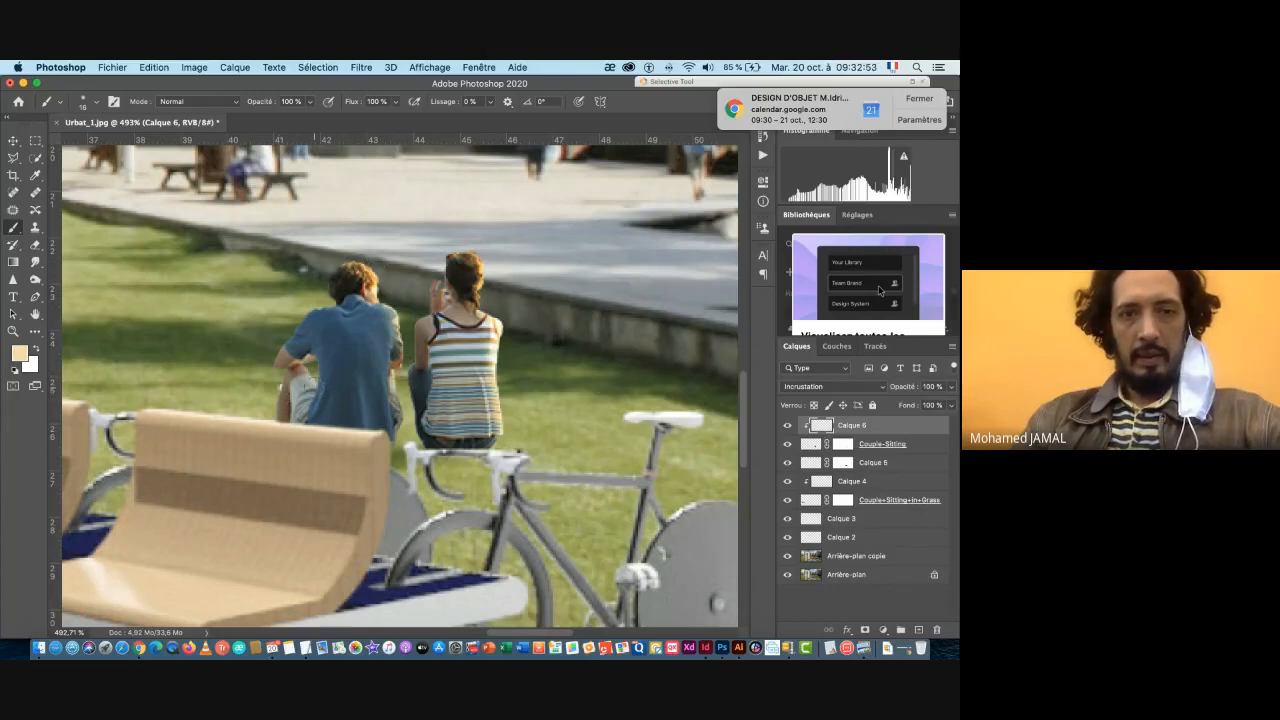
pyautogui.moveTo(309, 382); pyautogui.dragTo(305, 386)
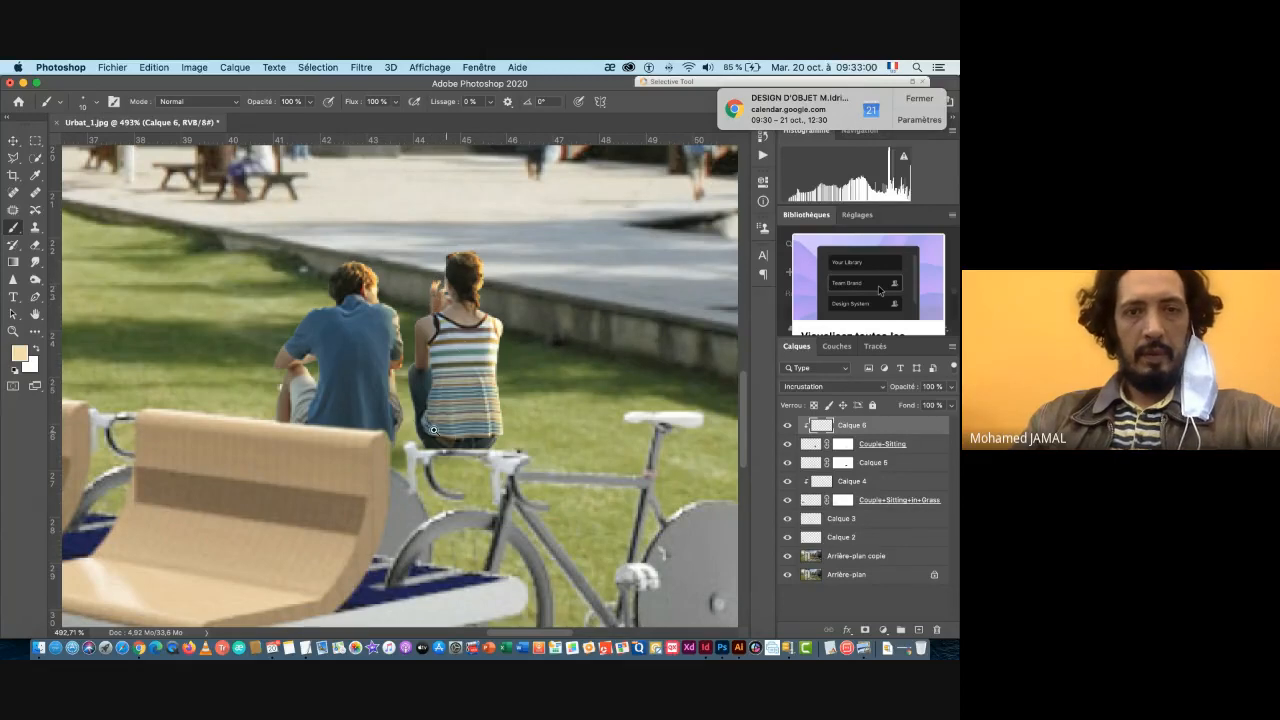
pyautogui.scroll(-3, 434, 430)
pyautogui.scroll(-5, 401, 428)
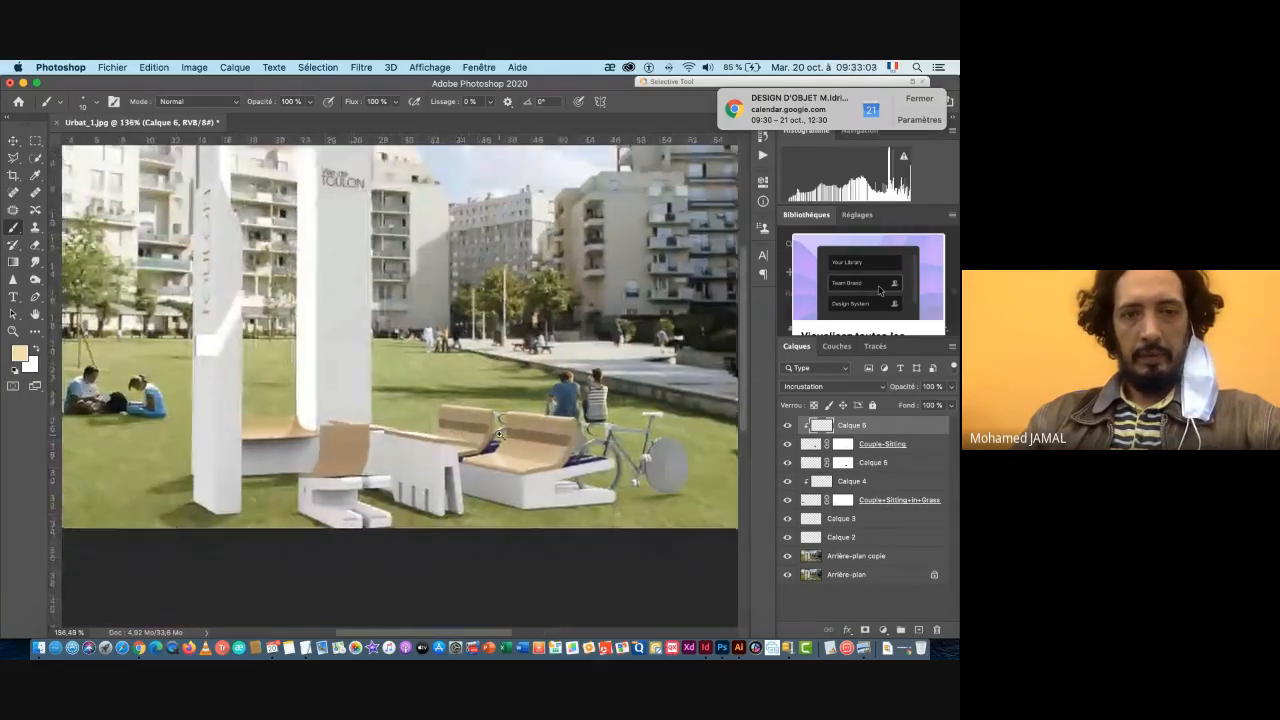
pyautogui.scroll(3, 489, 435)
pyautogui.scroll(-2, 489, 435)
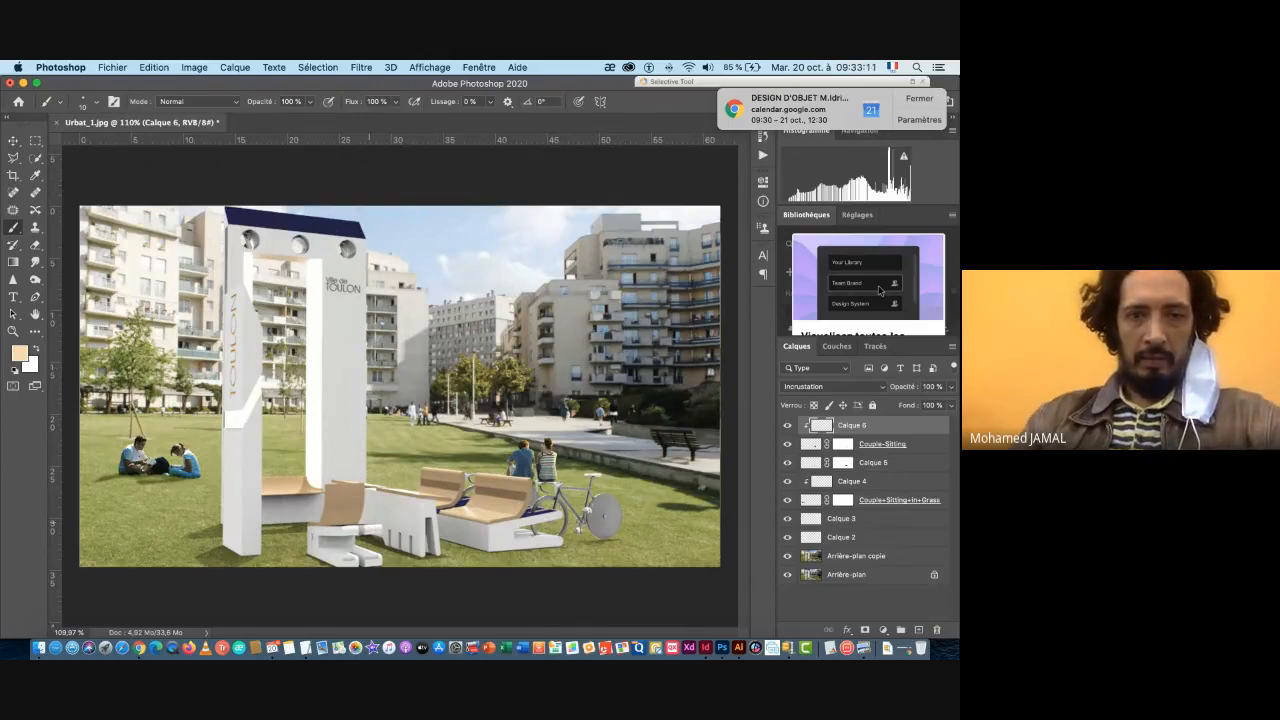
pyautogui.scroll(3, 436, 551)
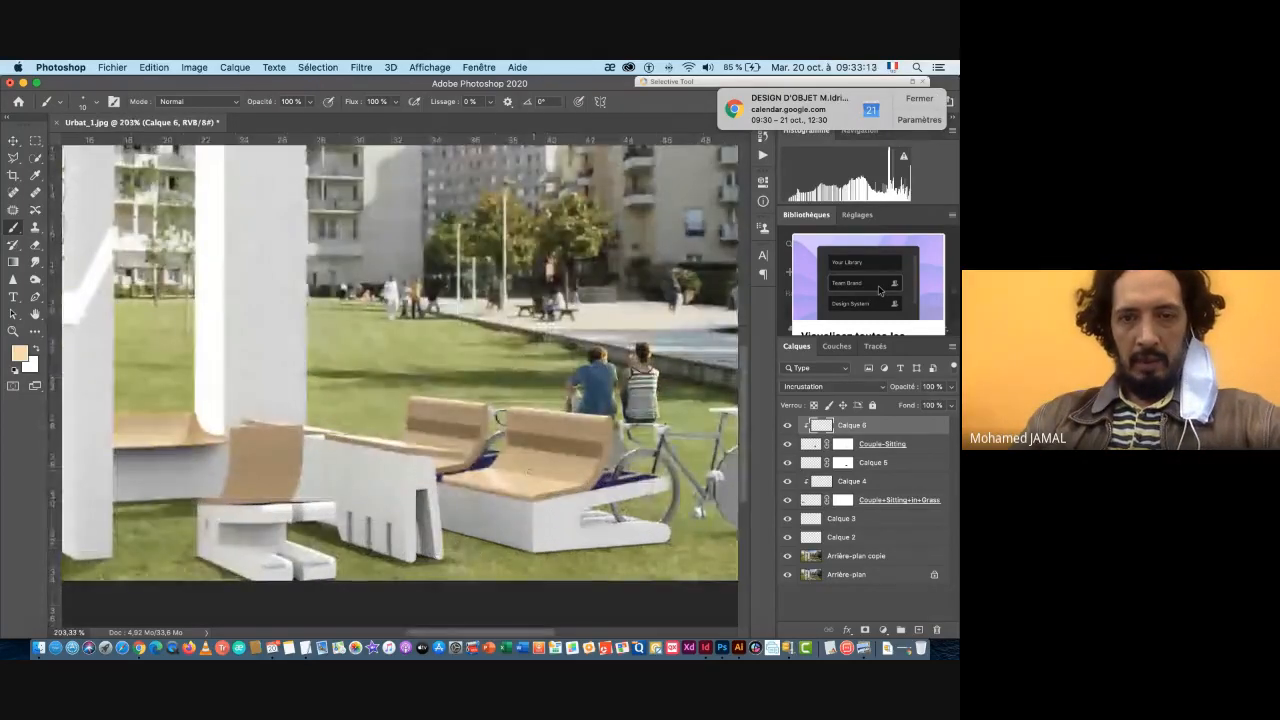
# - Switch to Finder and browse the image previews in the Cutout_People folder for another people cutout
pyautogui.press('super+Tab')
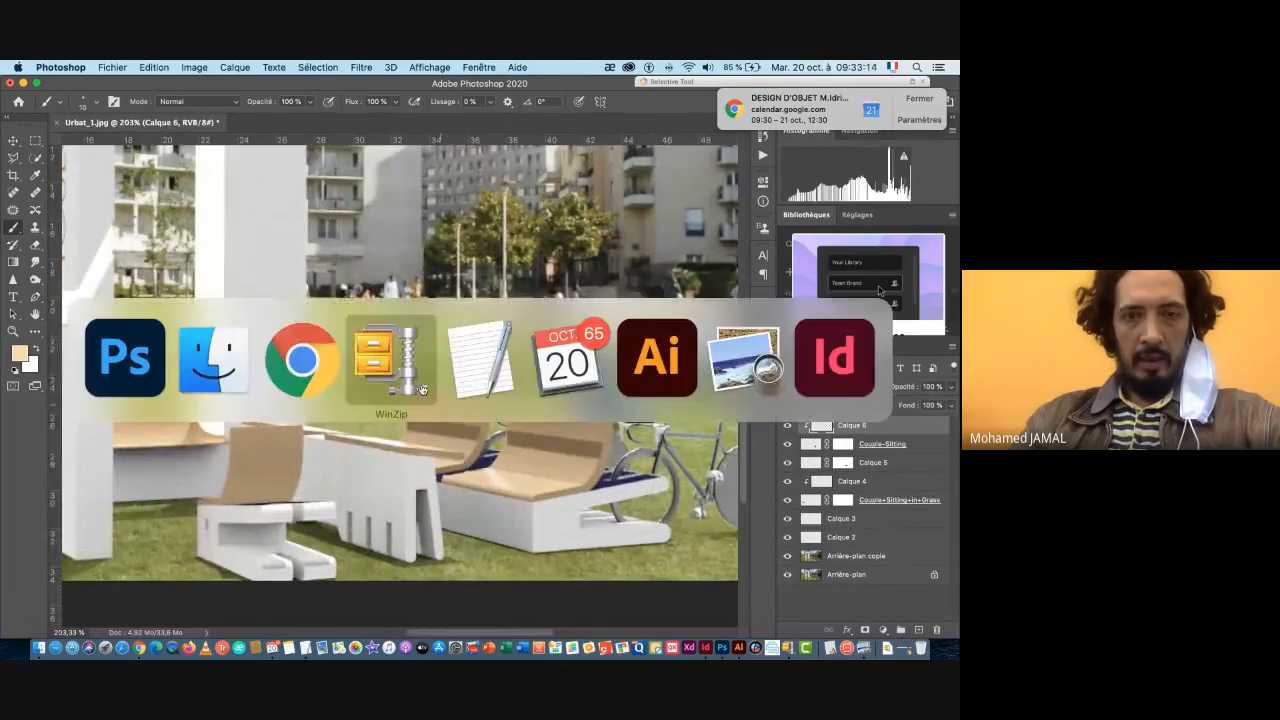
pyautogui.click(221, 364)
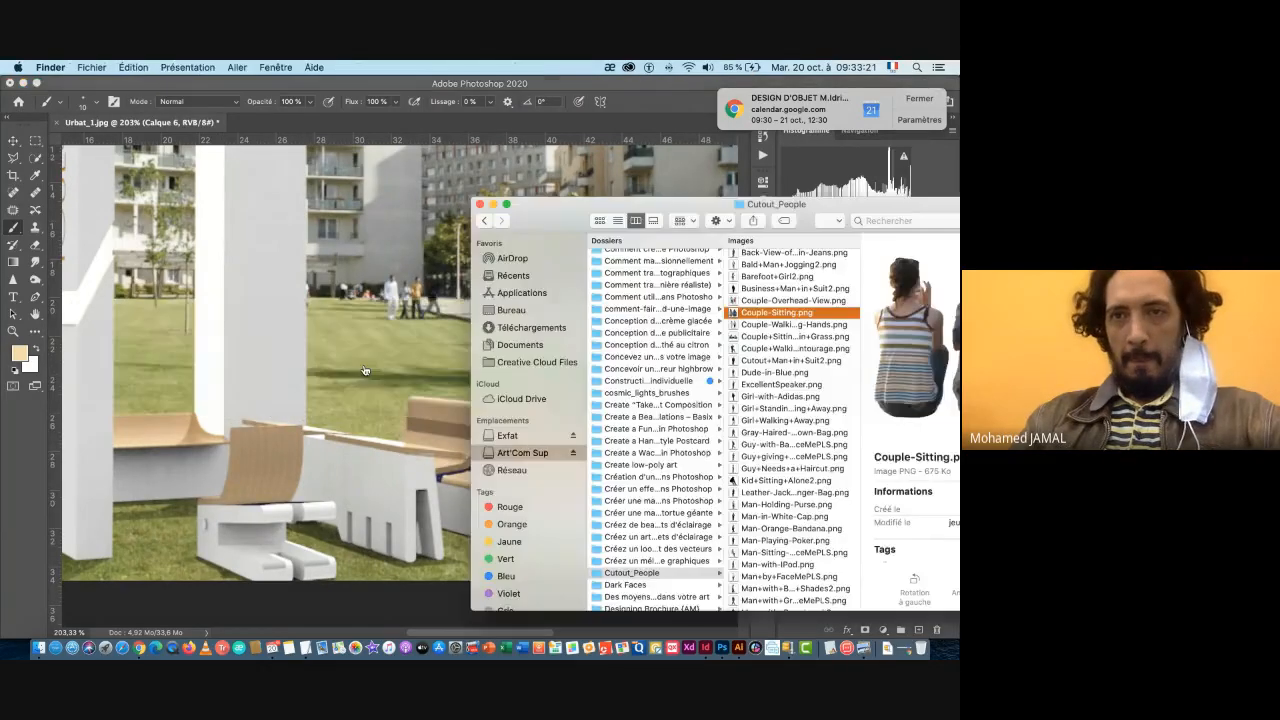
pyautogui.moveTo(715, 209); pyautogui.dragTo(606, 194)
pyautogui.press('Up')
pyautogui.press('Up')
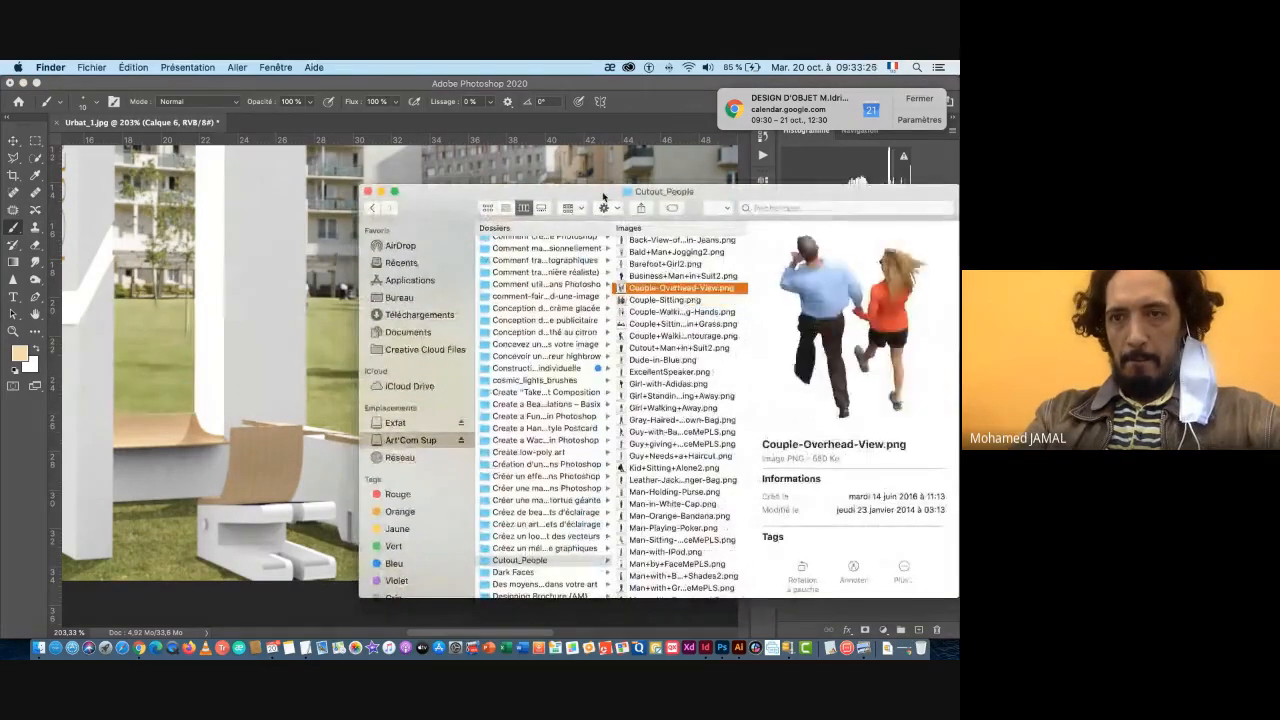
pyautogui.press('Up')
pyautogui.press('Up')
pyautogui.press('Up')
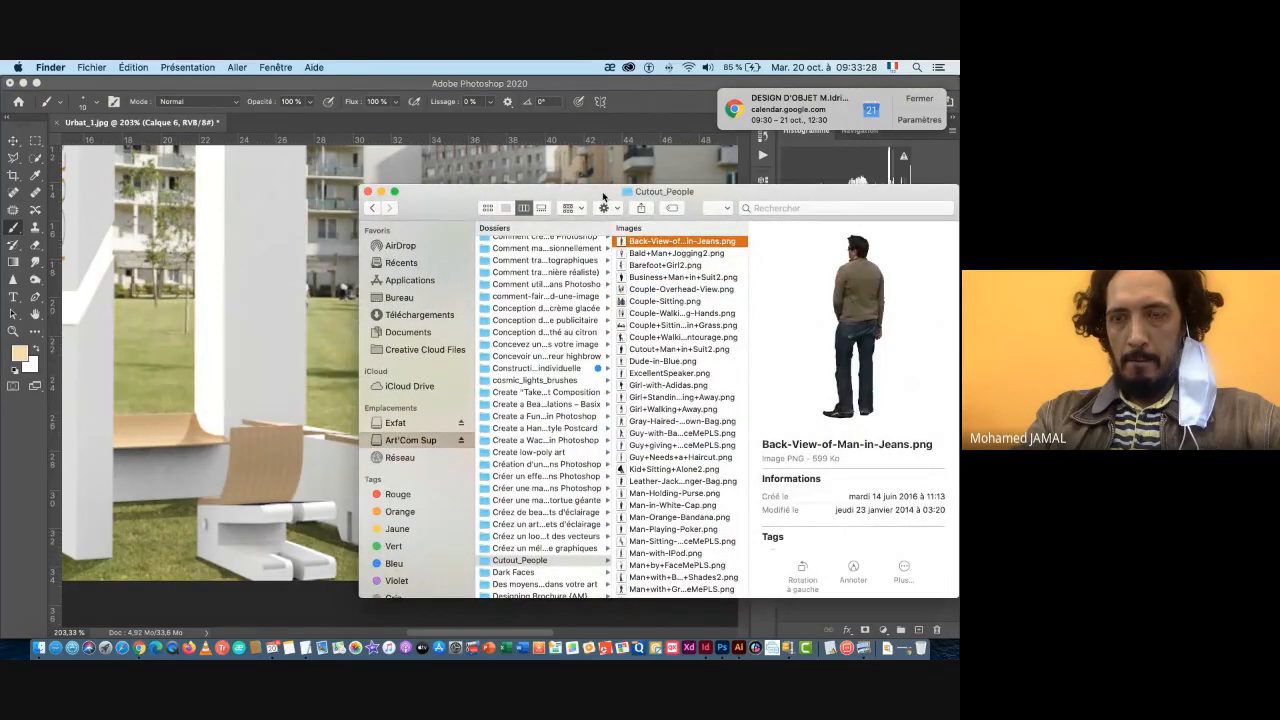
pyautogui.press('Down')
pyautogui.press('Down')
pyautogui.press('Down')
pyautogui.press('Down')
pyautogui.press('Down')
pyautogui.press('Down')
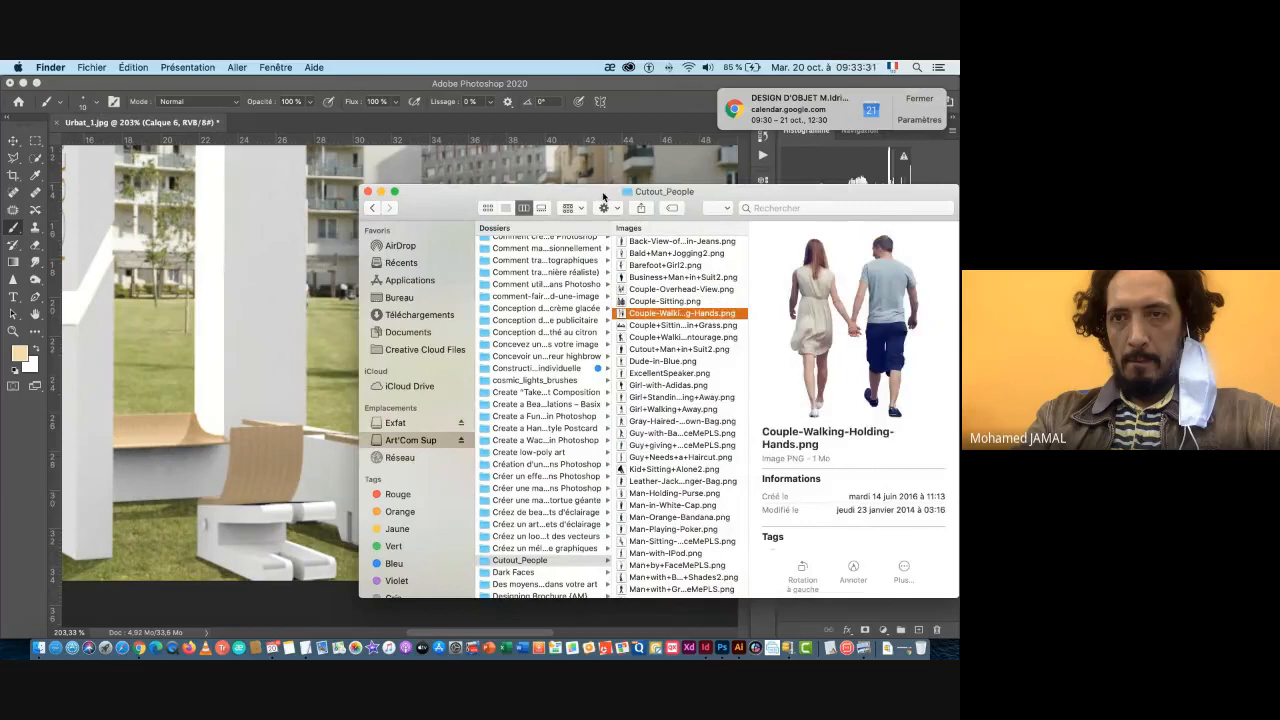
pyautogui.press('Down')
pyautogui.press('Down')
pyautogui.press('Down')
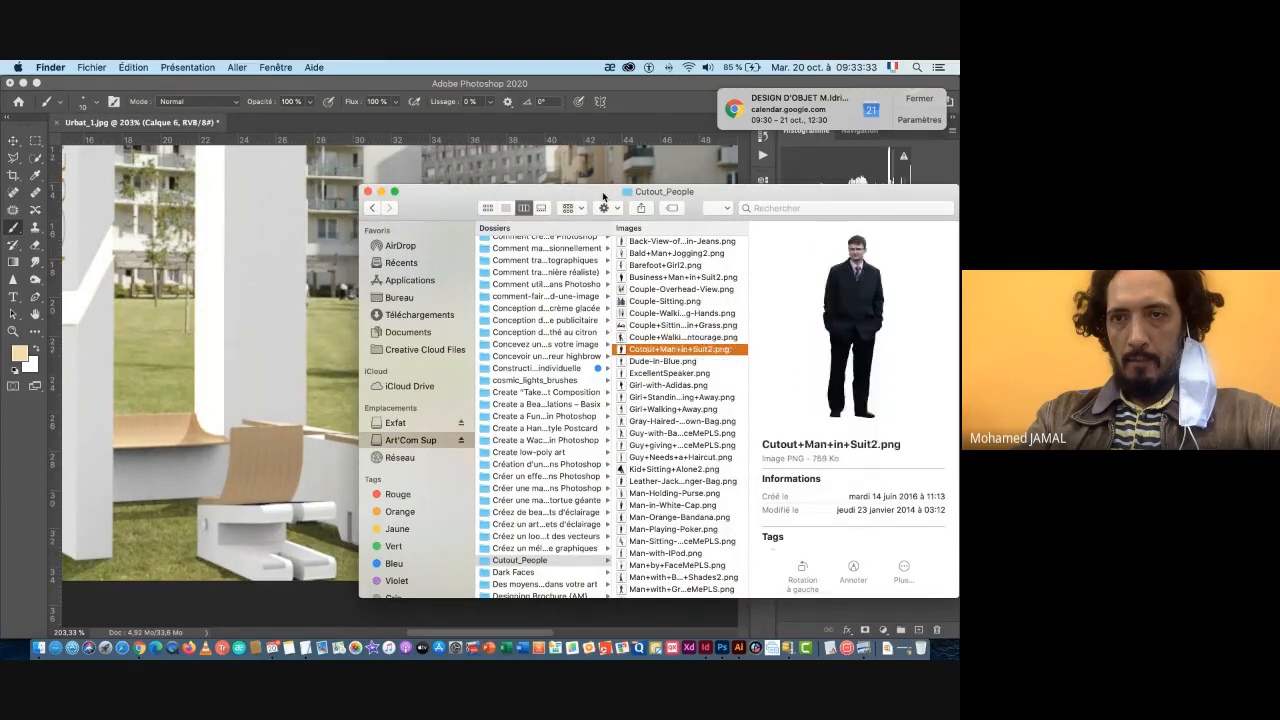
pyautogui.press('Down')
pyautogui.press('Up')
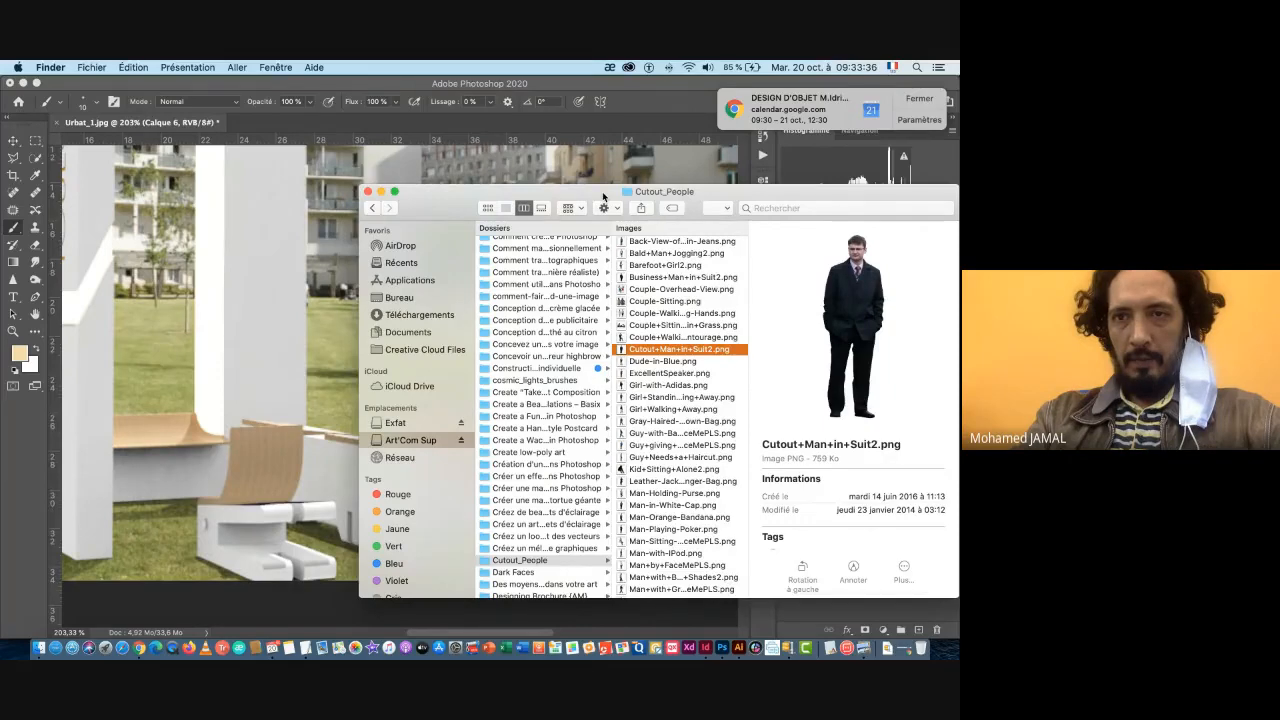
pyautogui.press('Down')
pyautogui.press('Up')
pyautogui.press('Up')
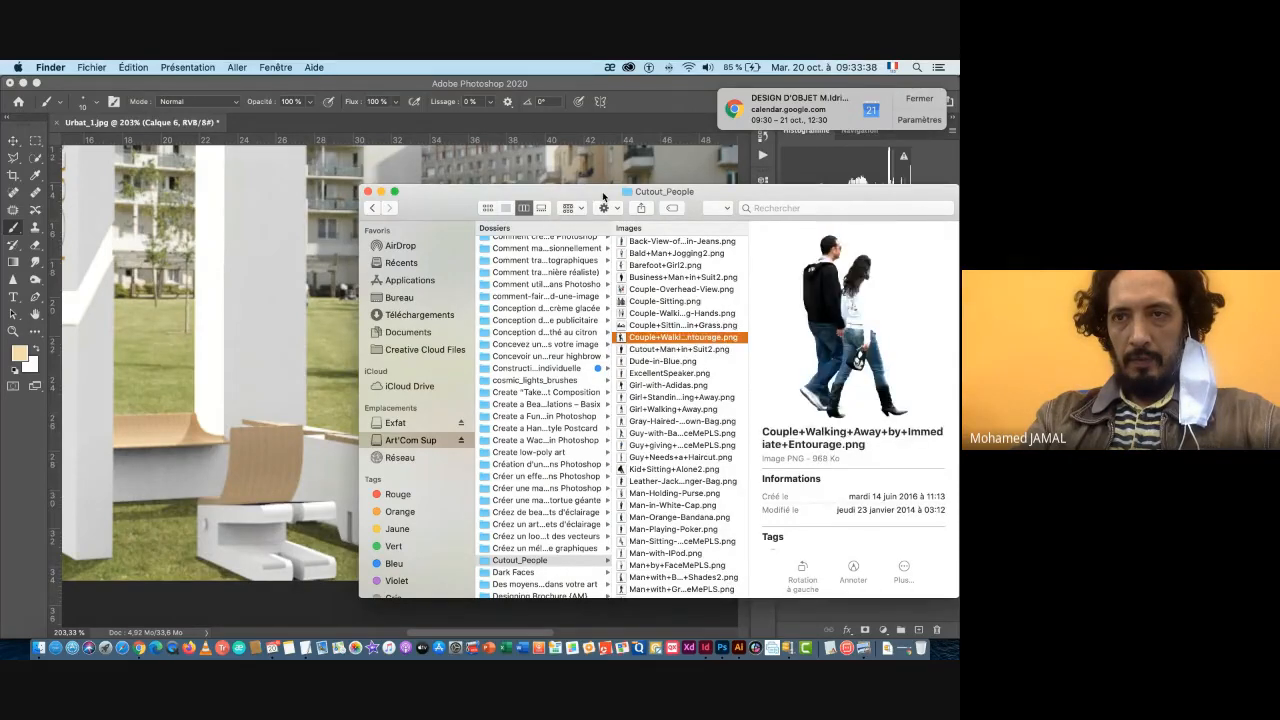
pyautogui.press('Up')
pyautogui.press('Down')
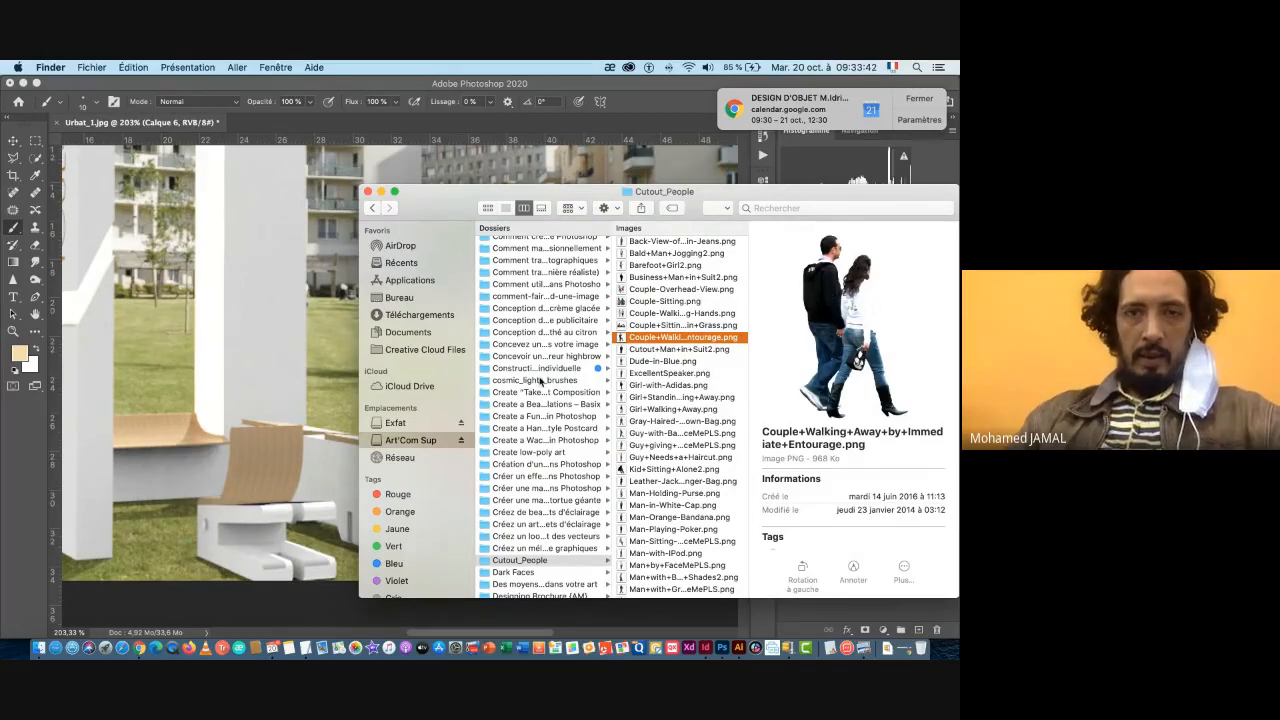
# - Place Couple+Walking+Away+by+Immediate+Entourage.png in the Photoshop document, scaled to about 39% and standing in the lawn's left foreground
pyautogui.moveTo(620, 340); pyautogui.dragTo(254, 309)
pyautogui.moveTo(662, 340); pyautogui.dragTo(333, 300)
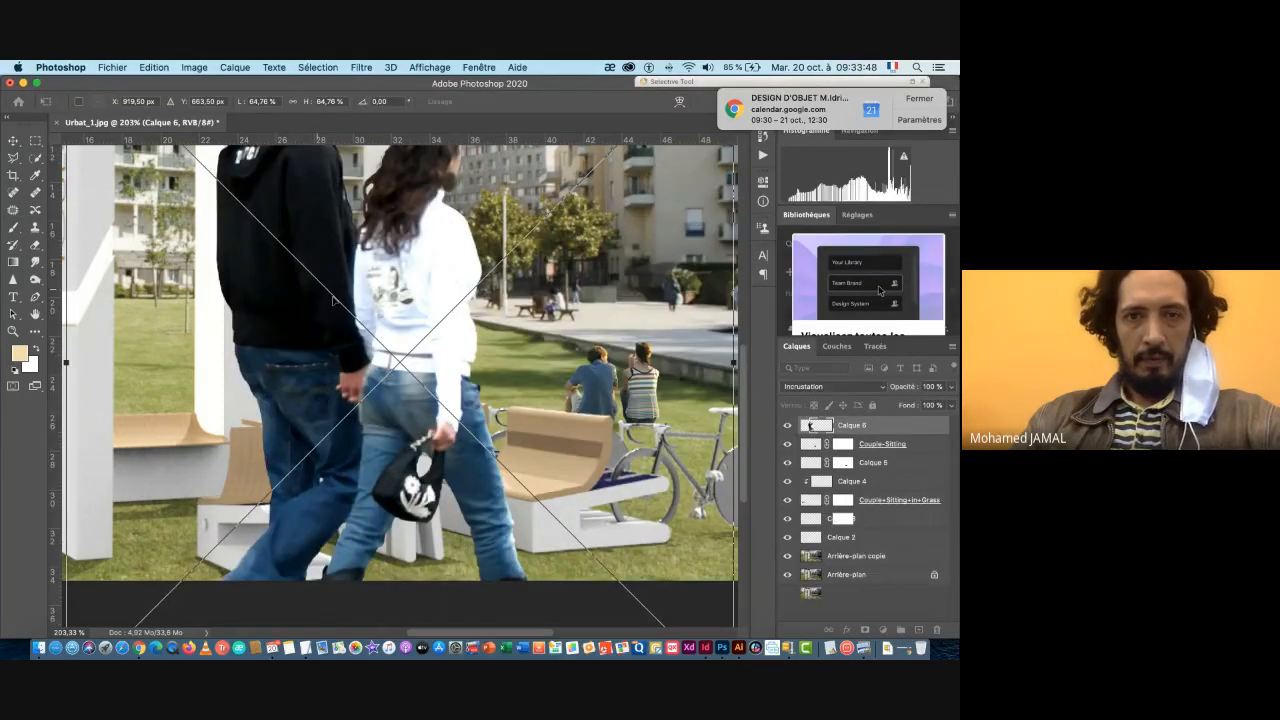
pyautogui.scroll(-5, 333, 300)
pyautogui.scroll(4, 564, 316)
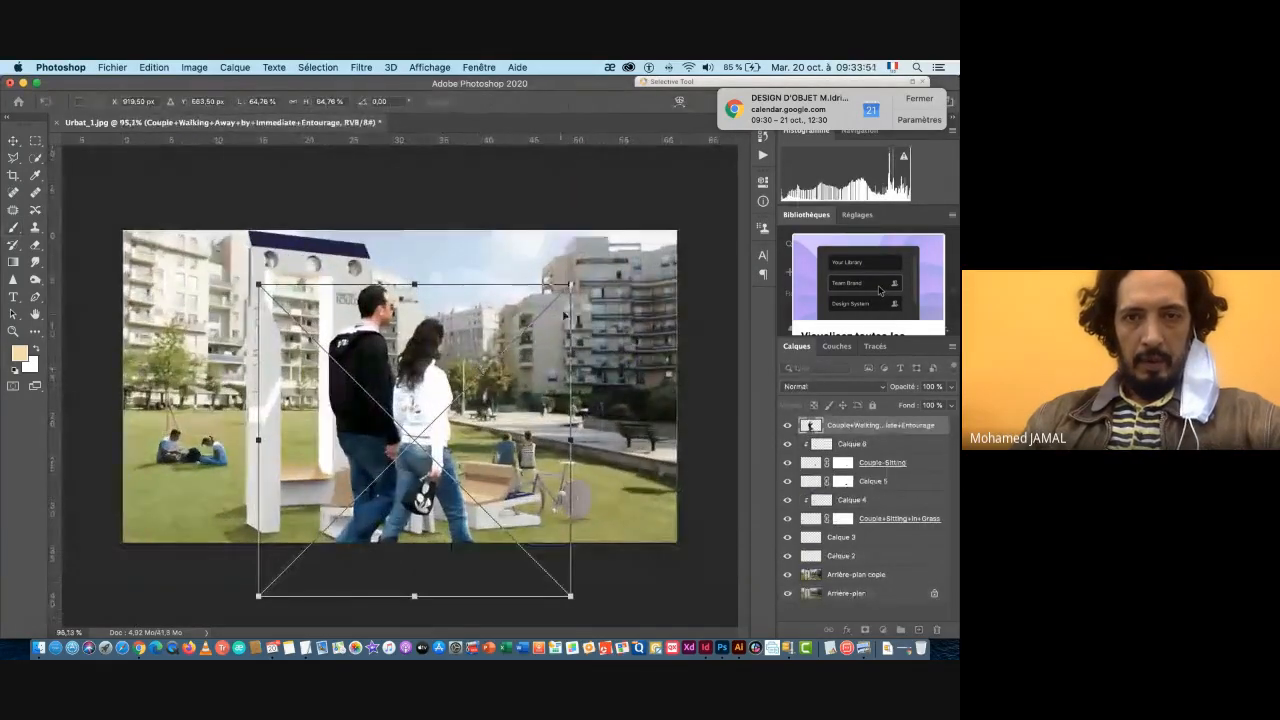
pyautogui.moveTo(570, 285); pyautogui.dragTo(469, 385)
pyautogui.moveTo(357, 483); pyautogui.dragTo(190, 461)
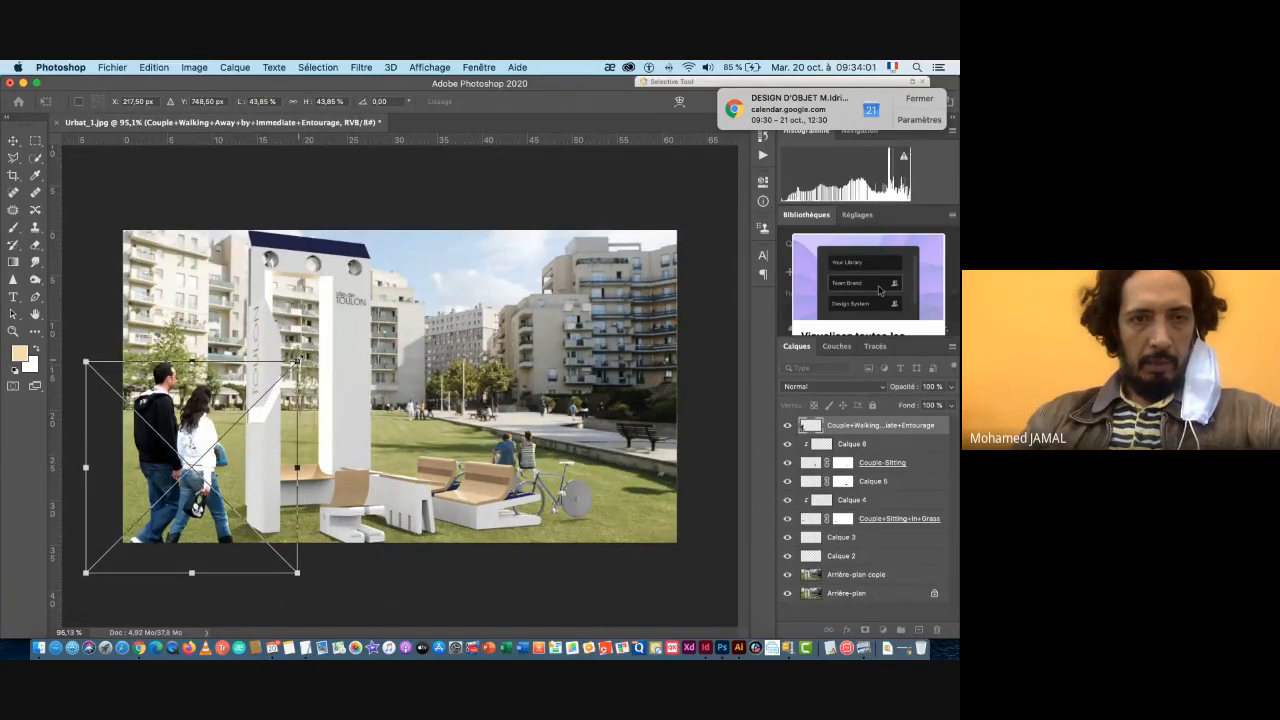
pyautogui.moveTo(297, 359); pyautogui.dragTo(274, 384)
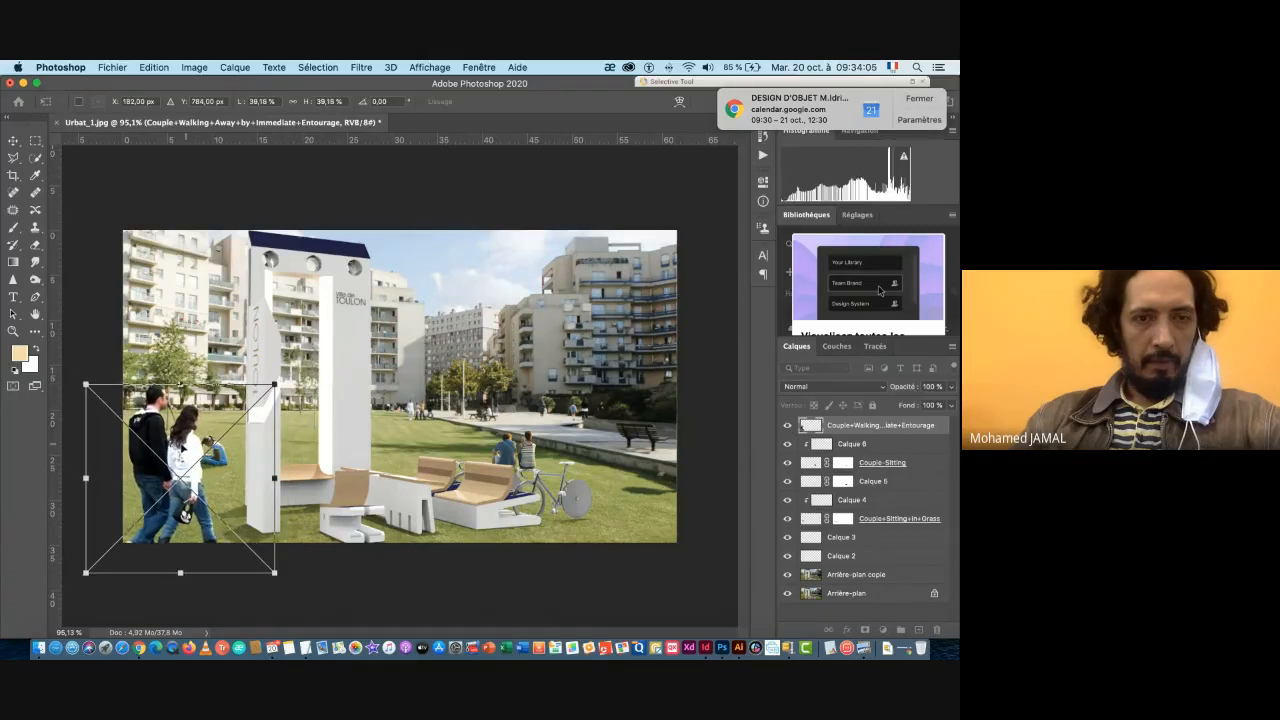
pyautogui.moveTo(175, 447); pyautogui.dragTo(184, 452)
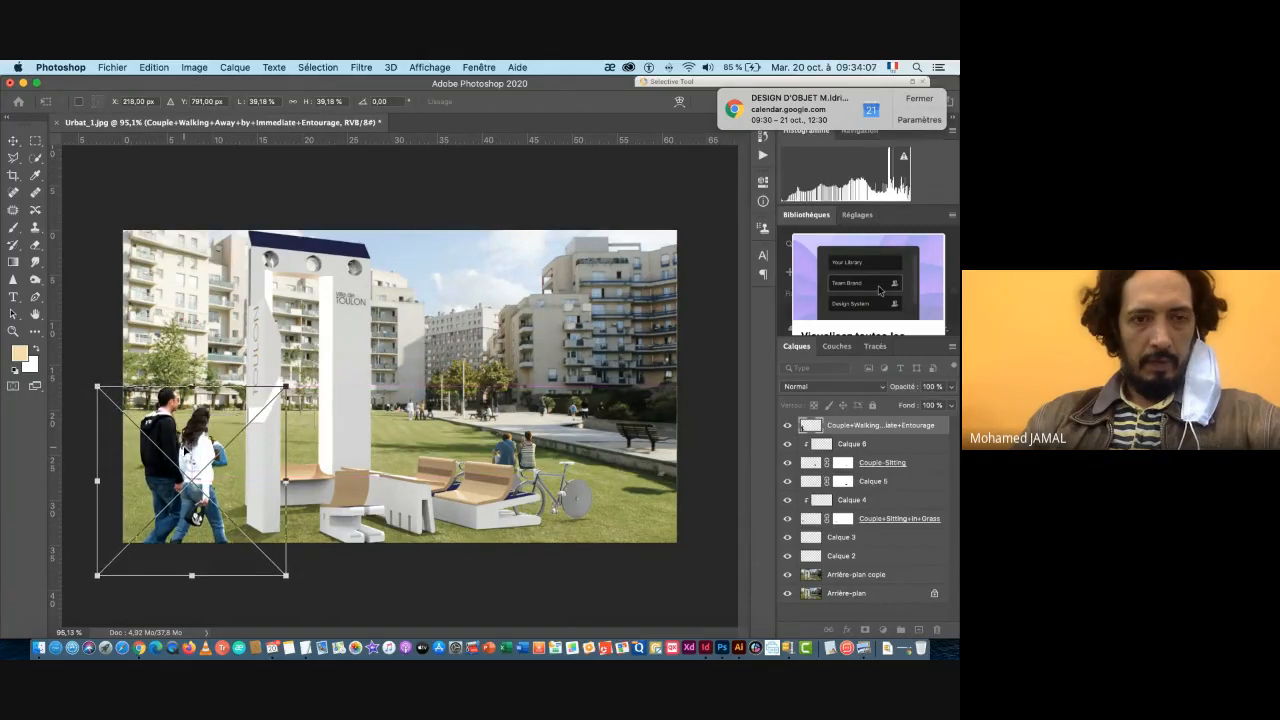
pyautogui.press('Return')
pyautogui.press('b')
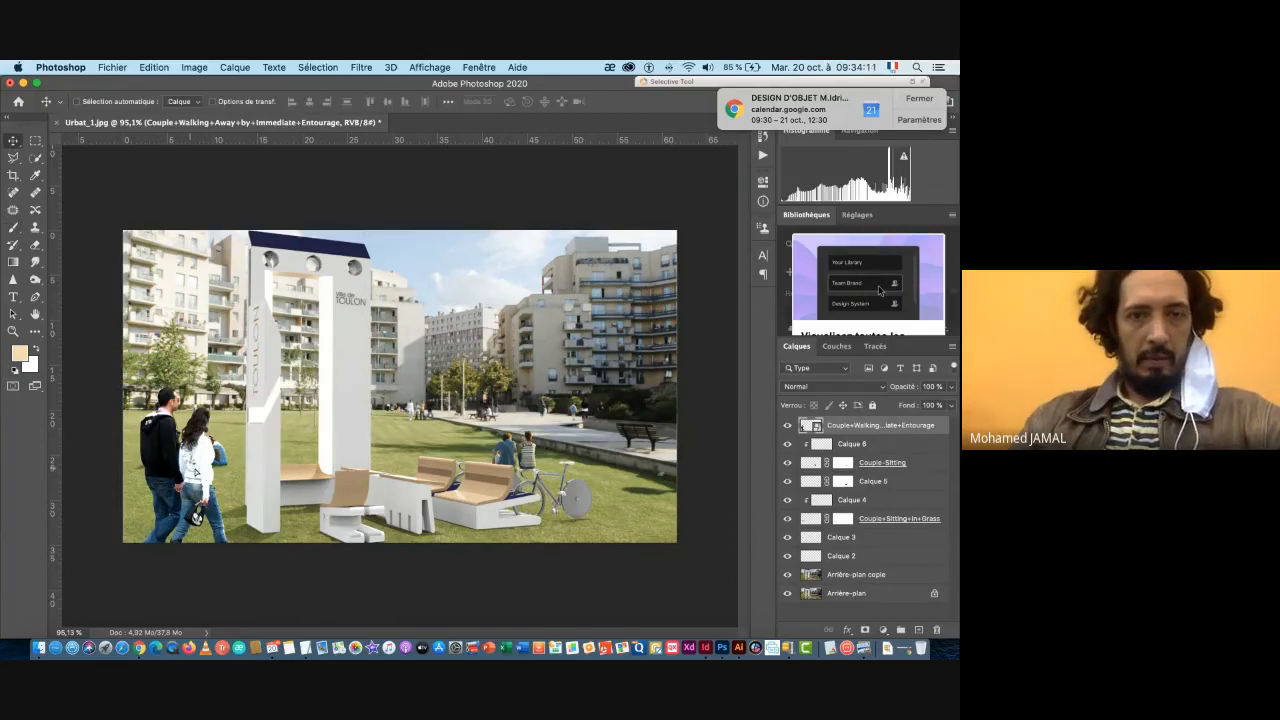
# - Move the walking couple in front of the central benches and rasterize its layer
pyautogui.moveTo(190, 485); pyautogui.dragTo(428, 498)
pyautogui.scroll(5, 426, 501)
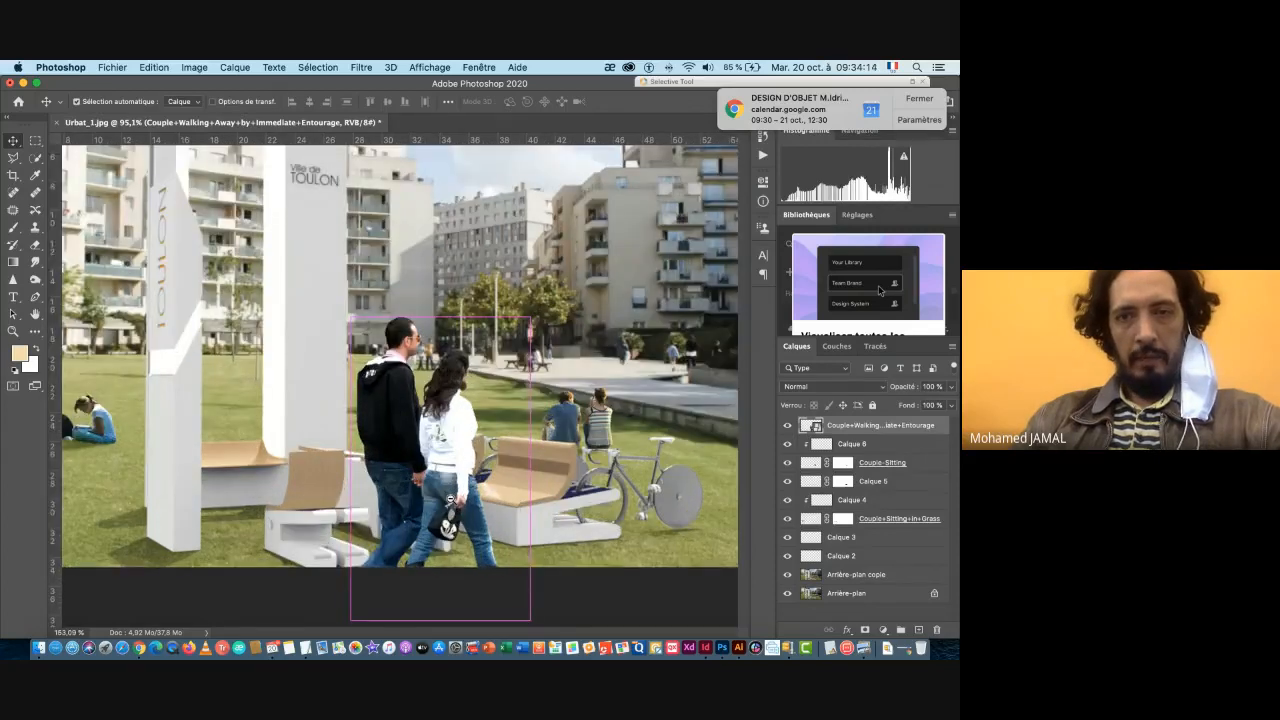
pyautogui.scroll(2, 585, 470)
pyautogui.rightClick(893, 428)
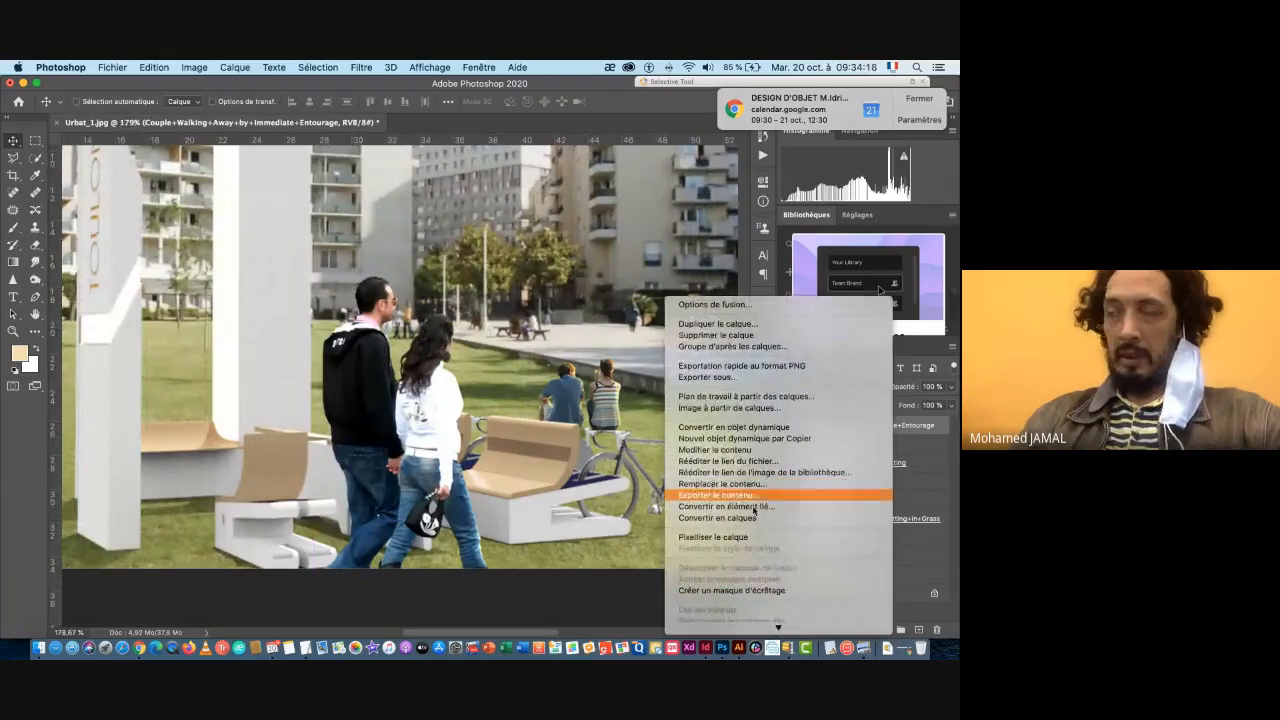
pyautogui.click(704, 541)
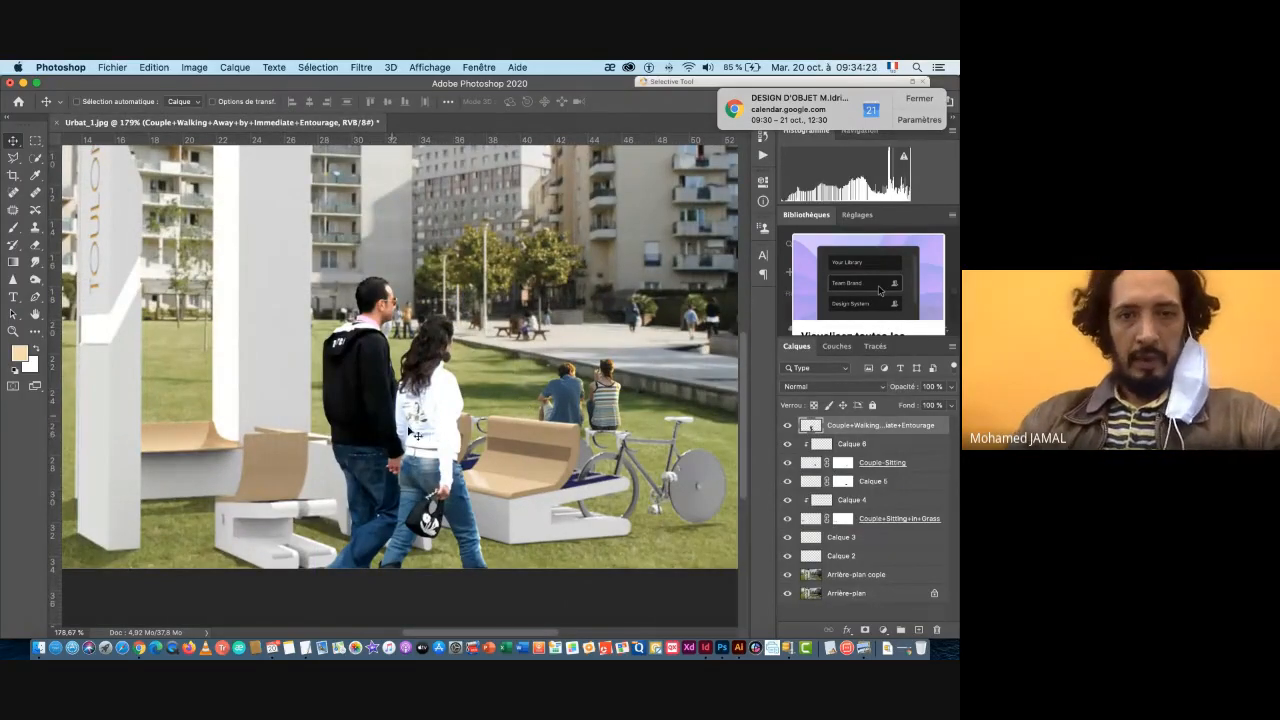
pyautogui.moveTo(437, 441); pyautogui.dragTo(435, 443)
# - Duplicate the walking couple layer and apply a Gaussian blur with a 4.0 px radius to the copy
pyautogui.scroll(3, 435, 443)
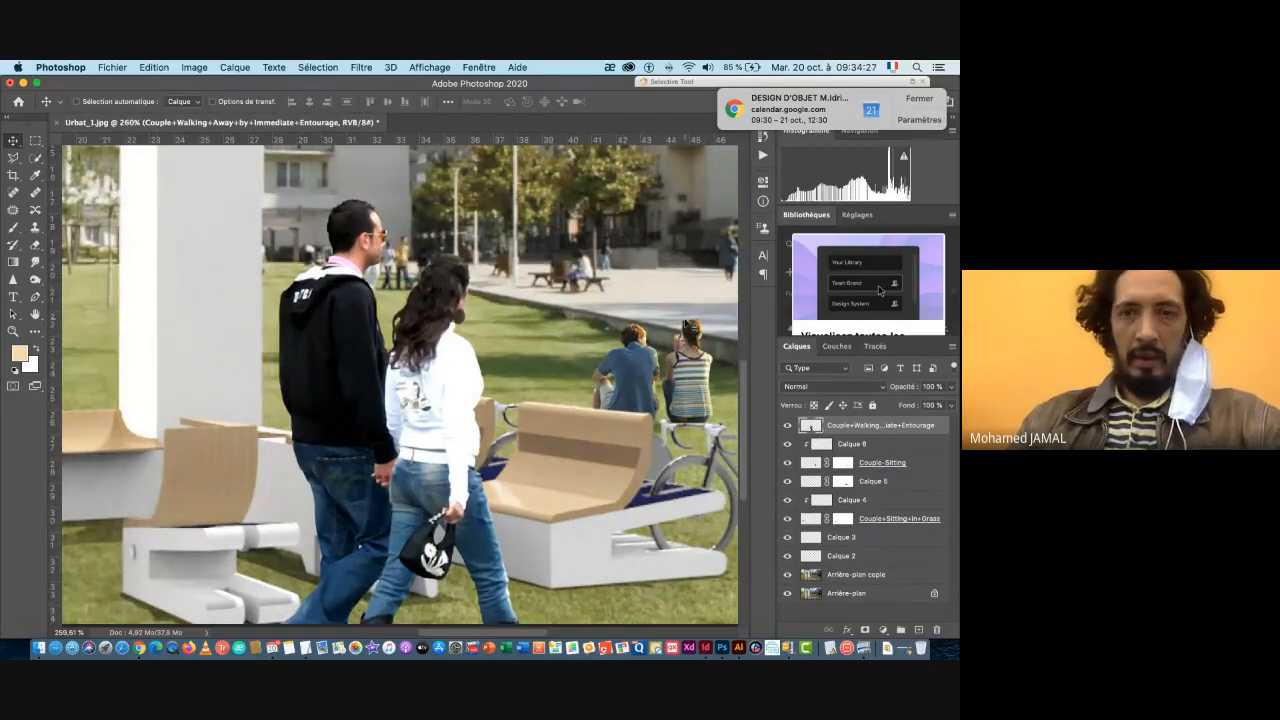
pyautogui.moveTo(885, 428); pyautogui.dragTo(918, 630)
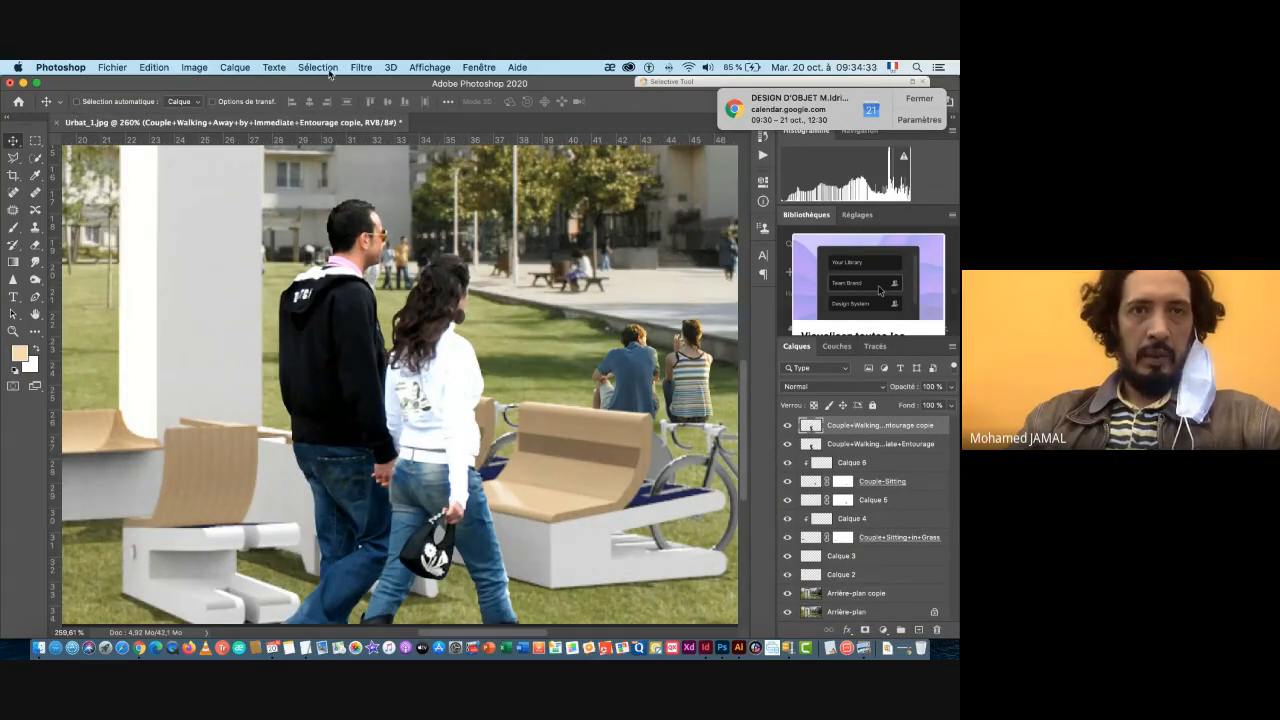
pyautogui.click(362, 67)
pyautogui.moveTo(383, 269)
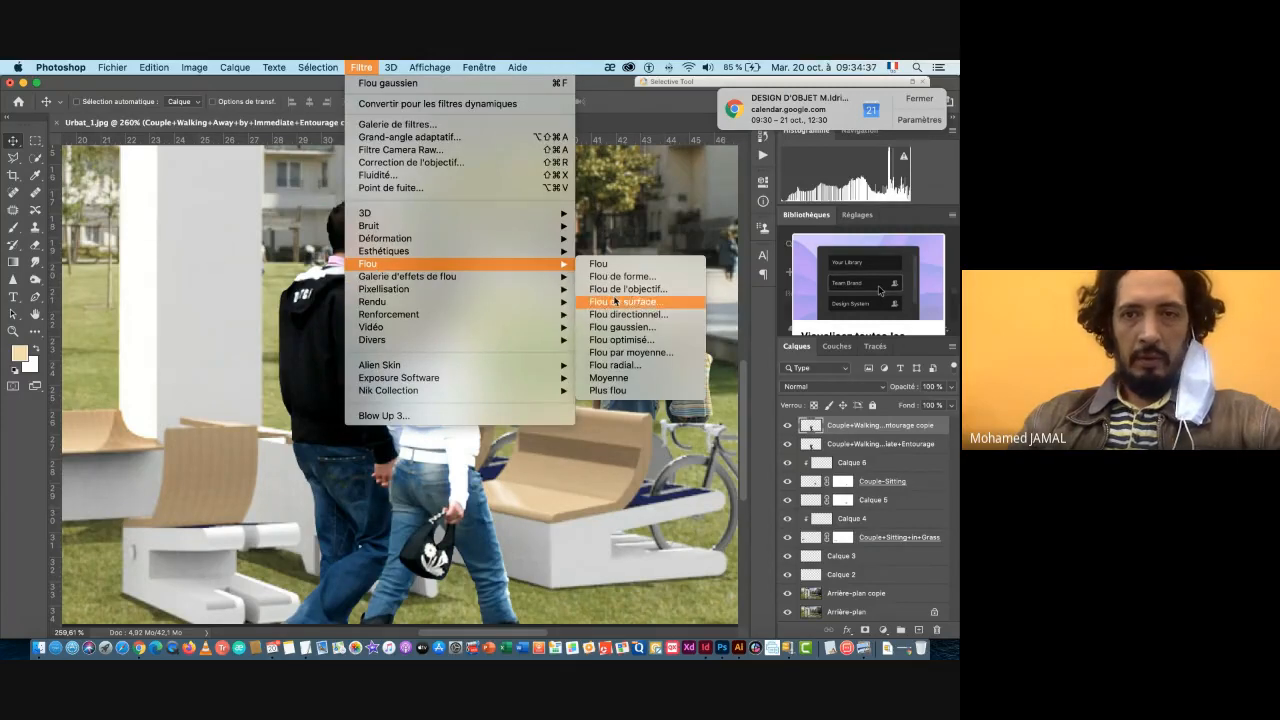
pyautogui.click(625, 328)
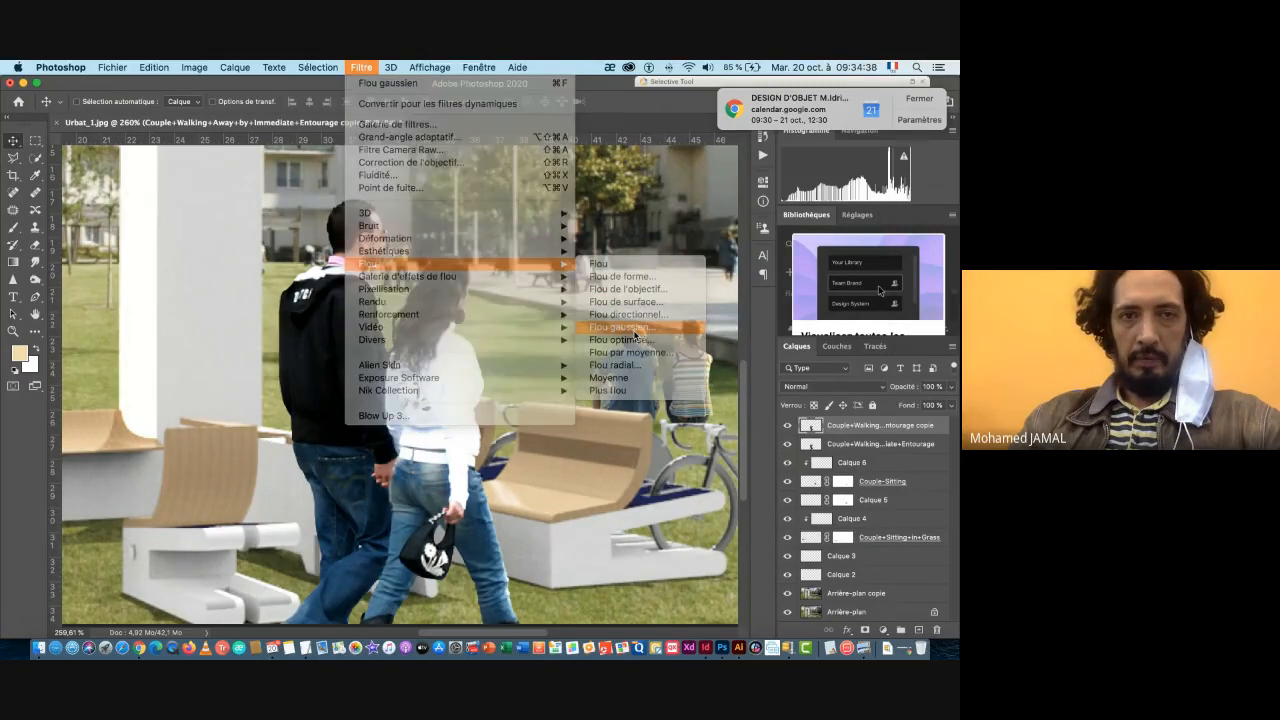
pyautogui.moveTo(602, 447); pyautogui.dragTo(612, 450)
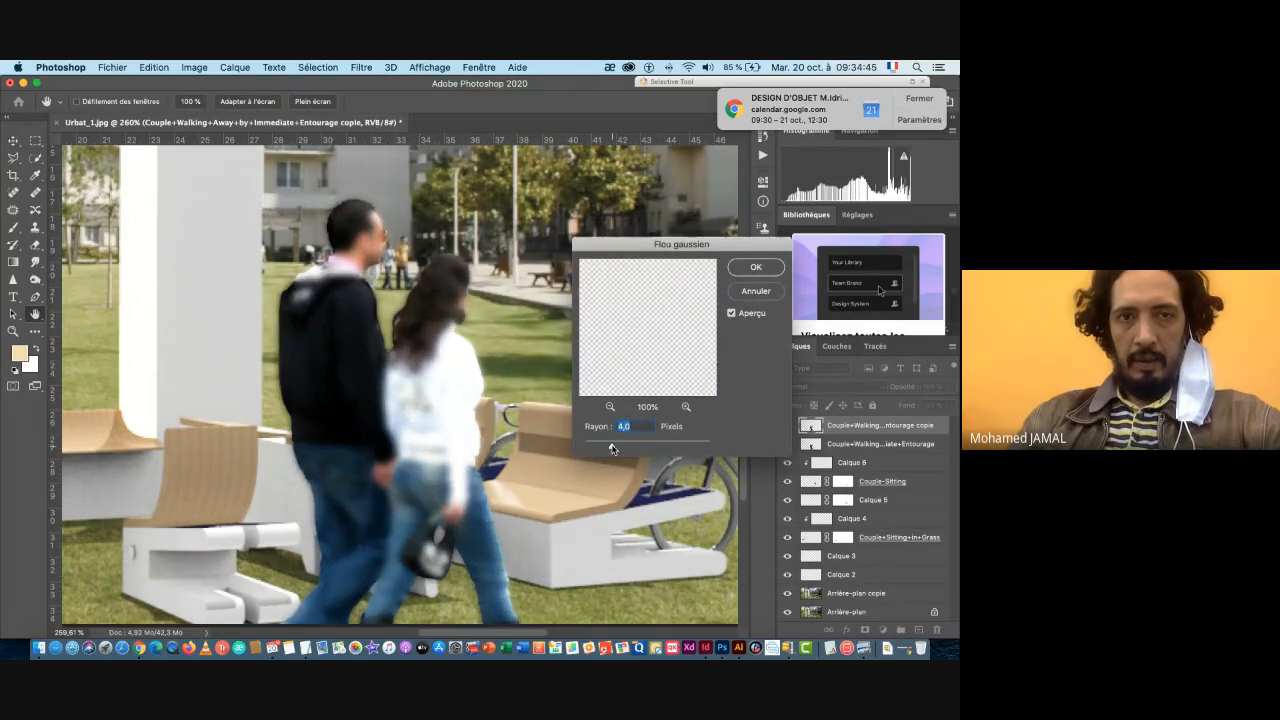
pyautogui.click(754, 269)
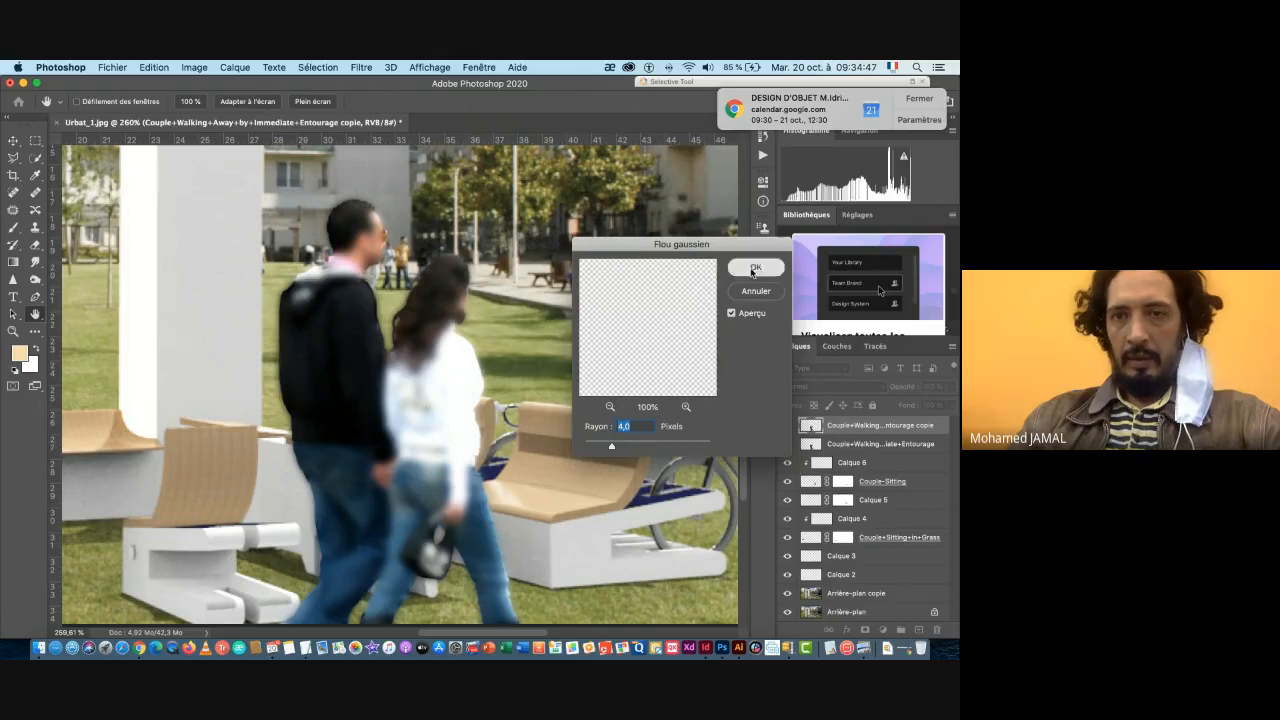
# - Compare the blurred copy with and without the original walking couple layer, leaving the original hidden
pyautogui.click(787, 445)
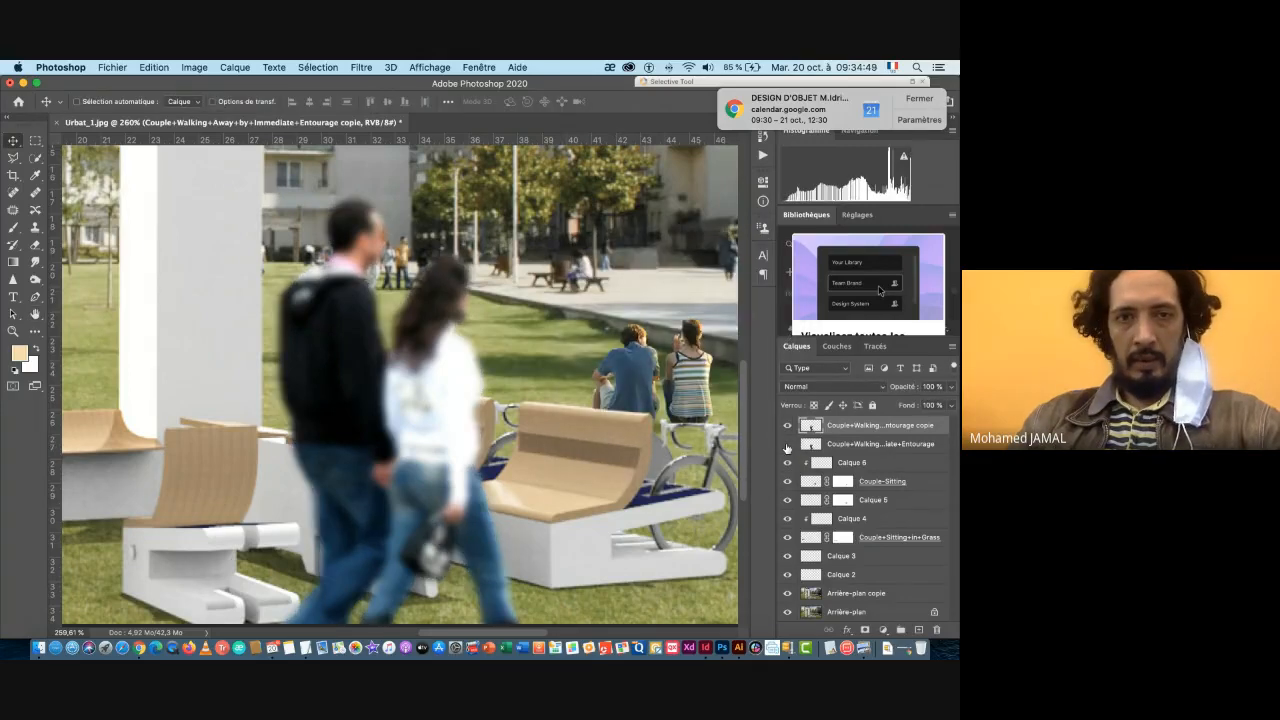
pyautogui.click(787, 445)
pyautogui.click(787, 445)
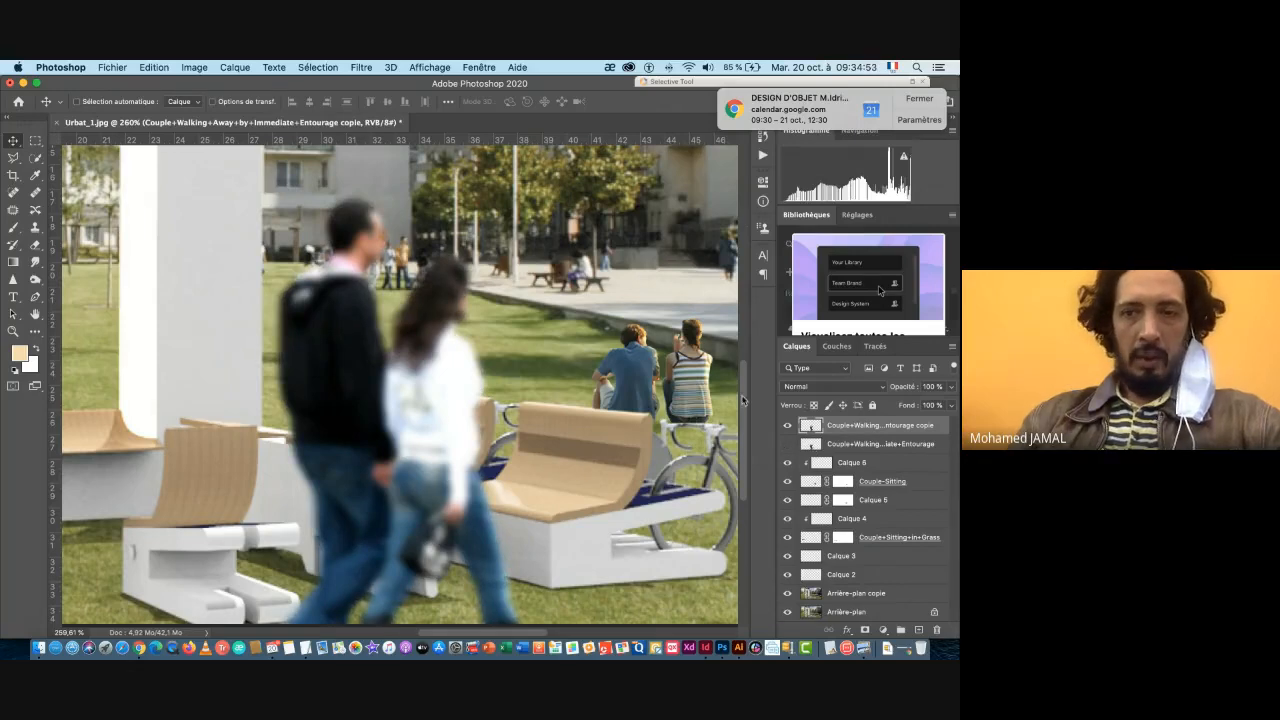
# - Apply a directional motion blur to the copied couple layer with an angle of 0° and a distance of 60 px
pyautogui.click(358, 68)
pyautogui.moveTo(379, 266)
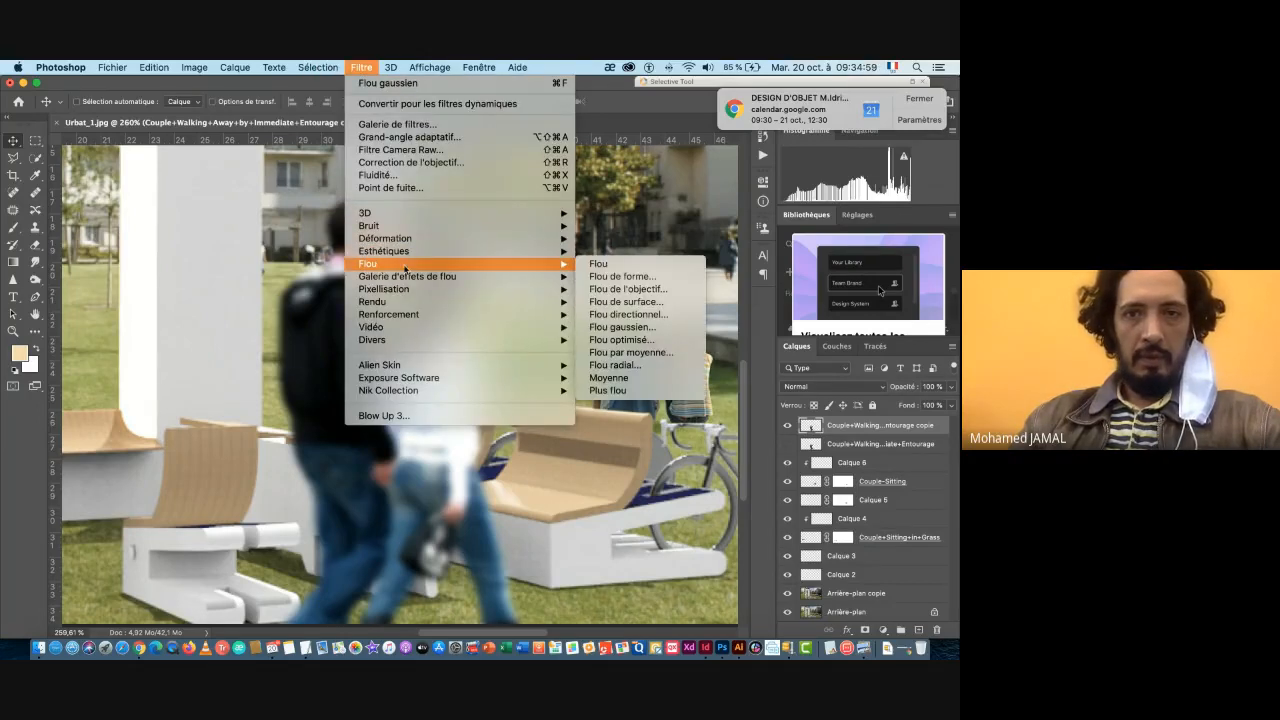
pyautogui.click(637, 314)
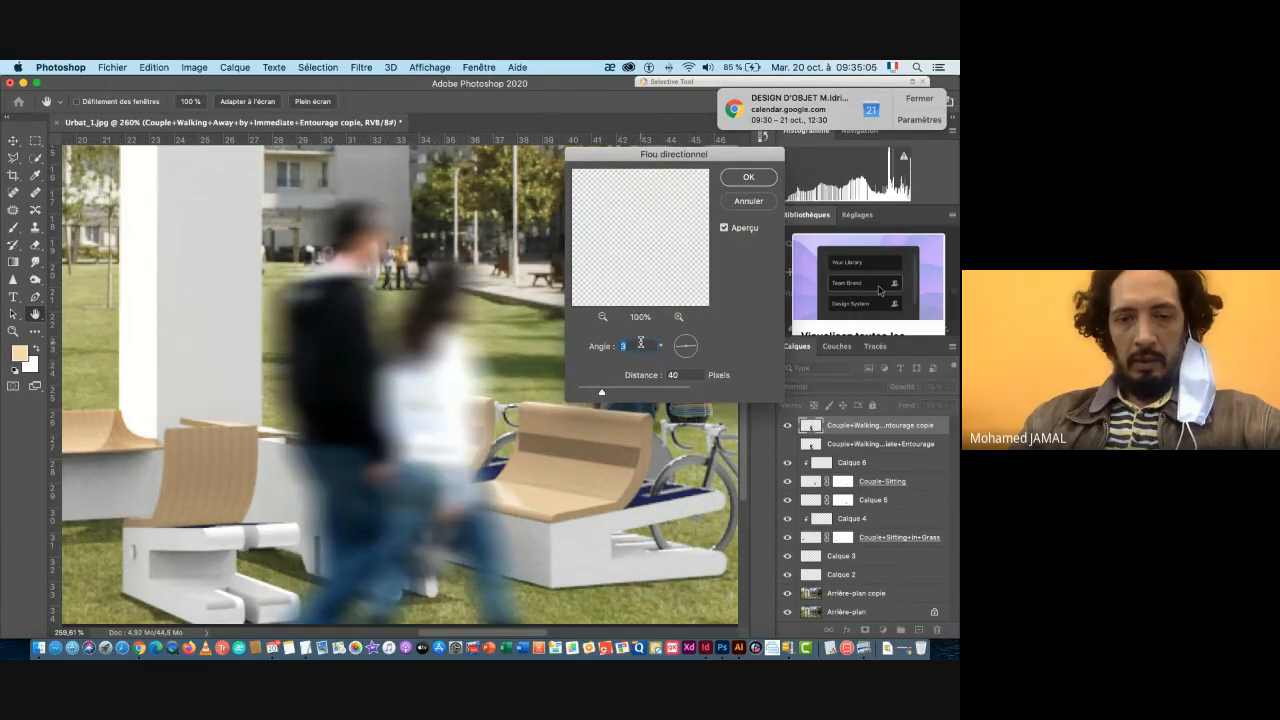
pyautogui.write('0')
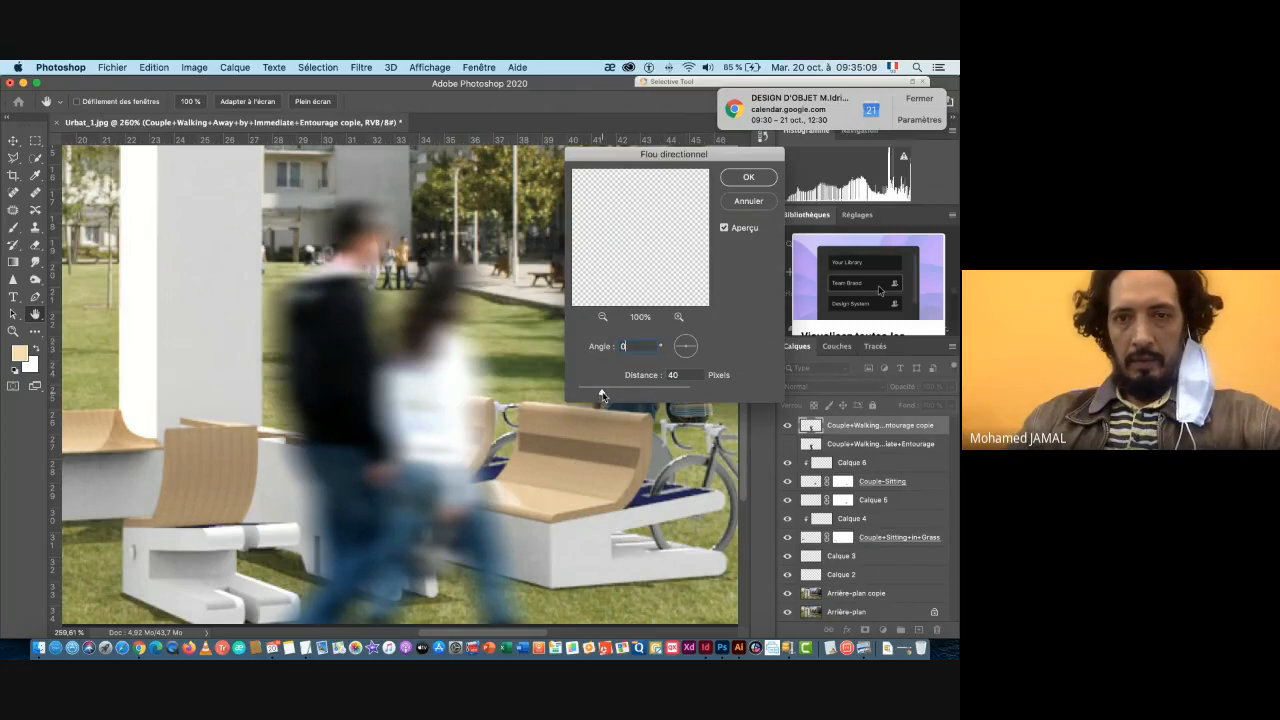
pyautogui.moveTo(601, 393); pyautogui.dragTo(607, 396)
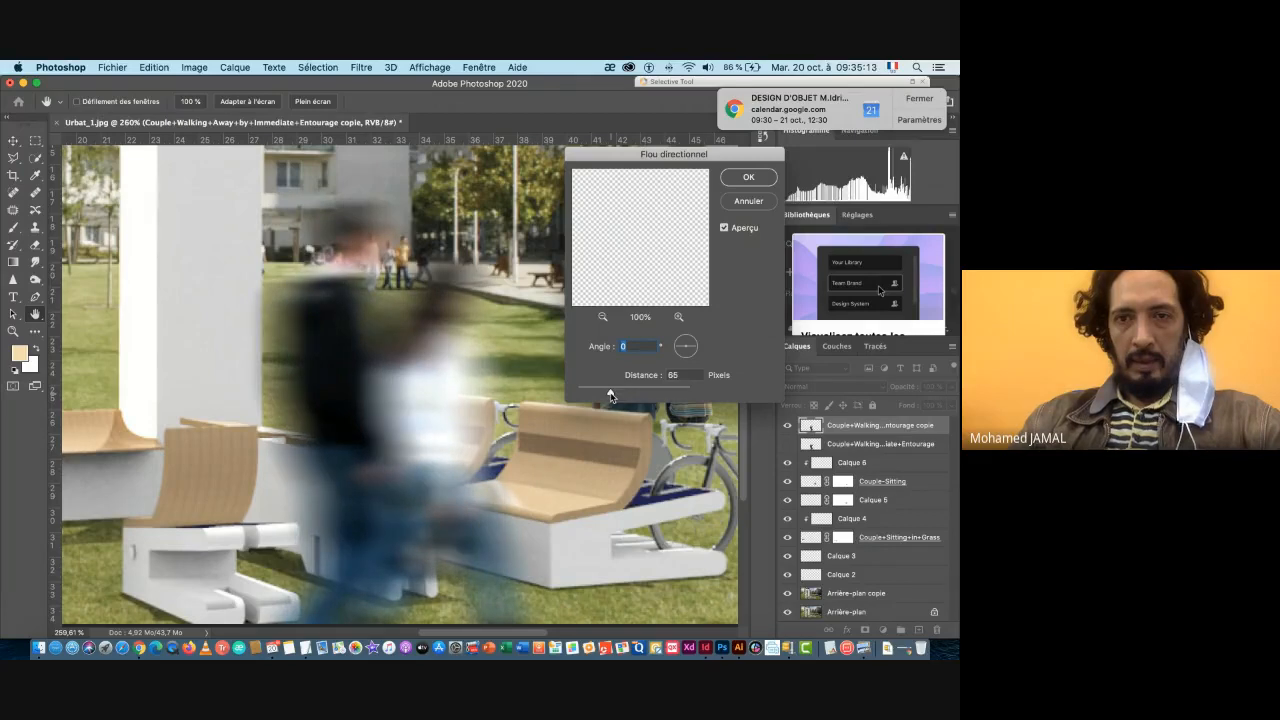
pyautogui.press('Tab')
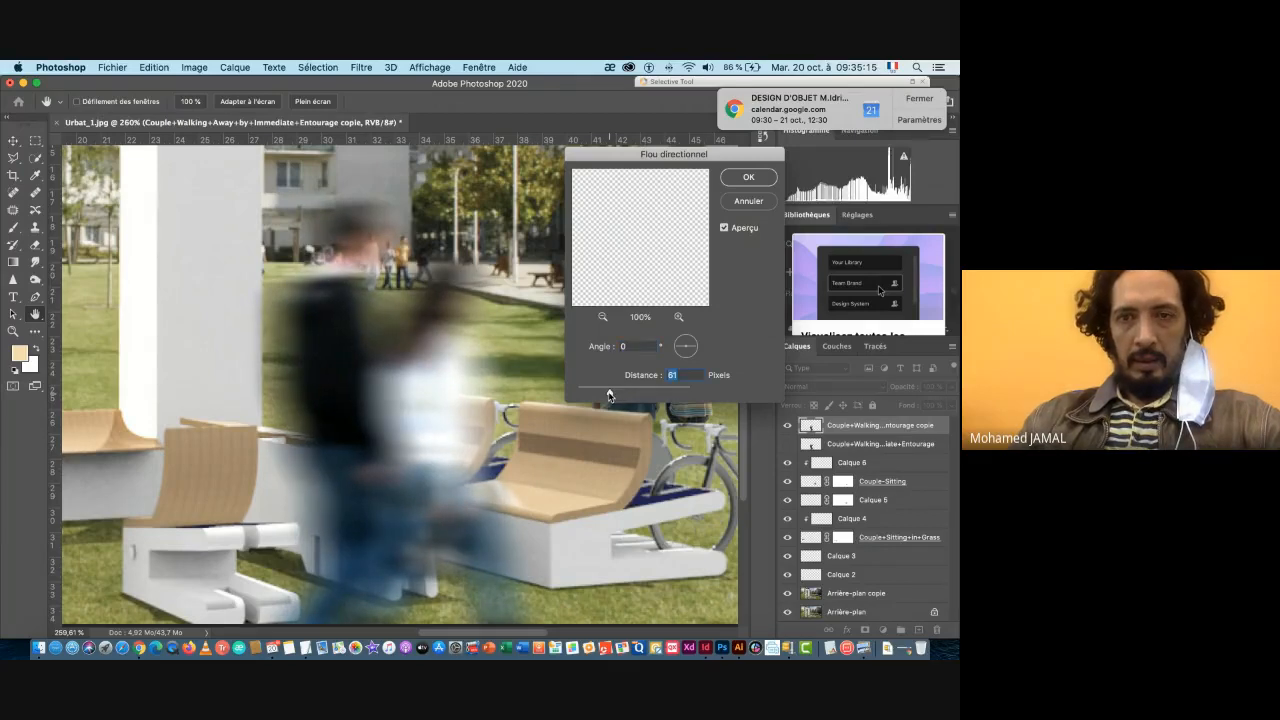
pyautogui.press('Down')
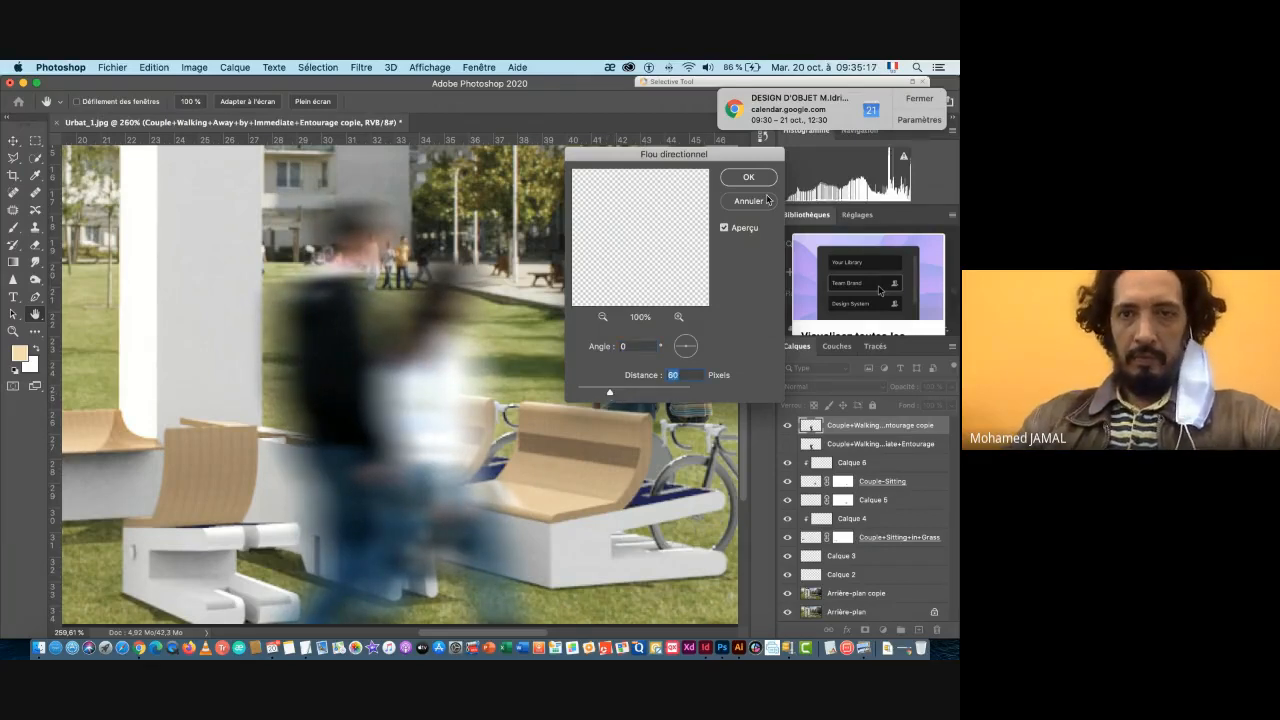
pyautogui.click(741, 179)
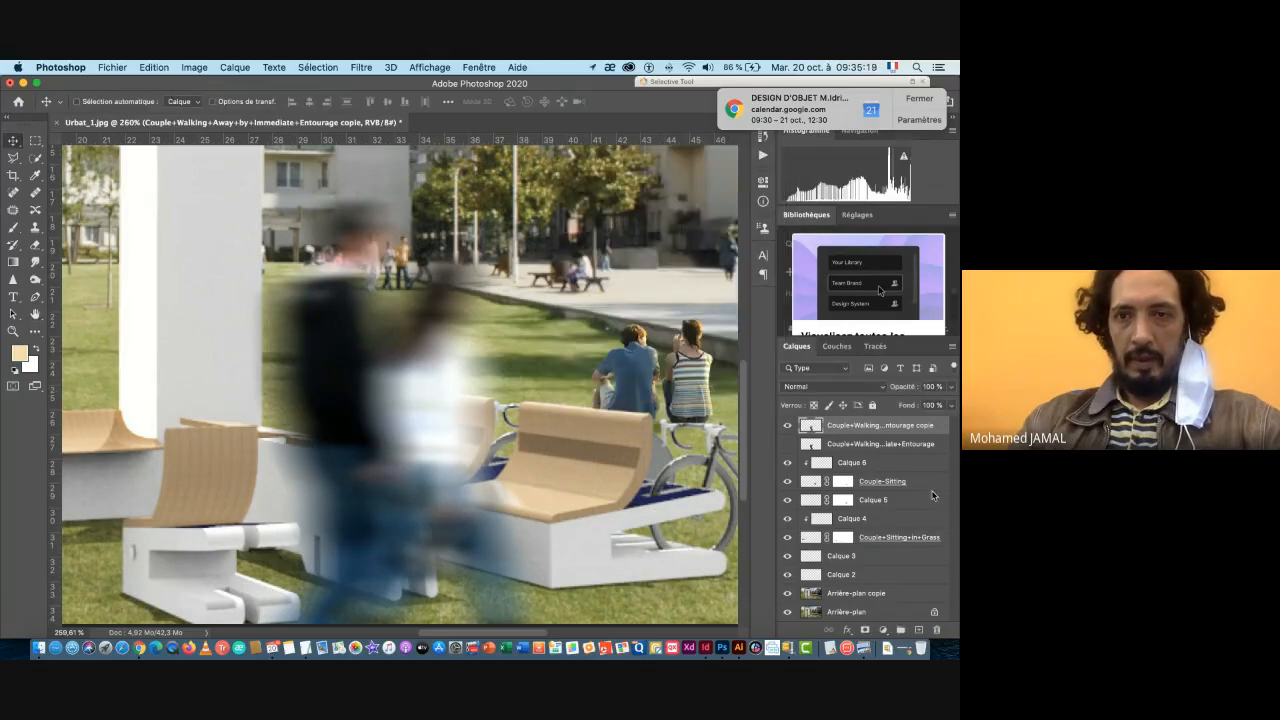
# - Show the original walking couple layer and reorder it above the motion-blurred copy
pyautogui.click(788, 444)
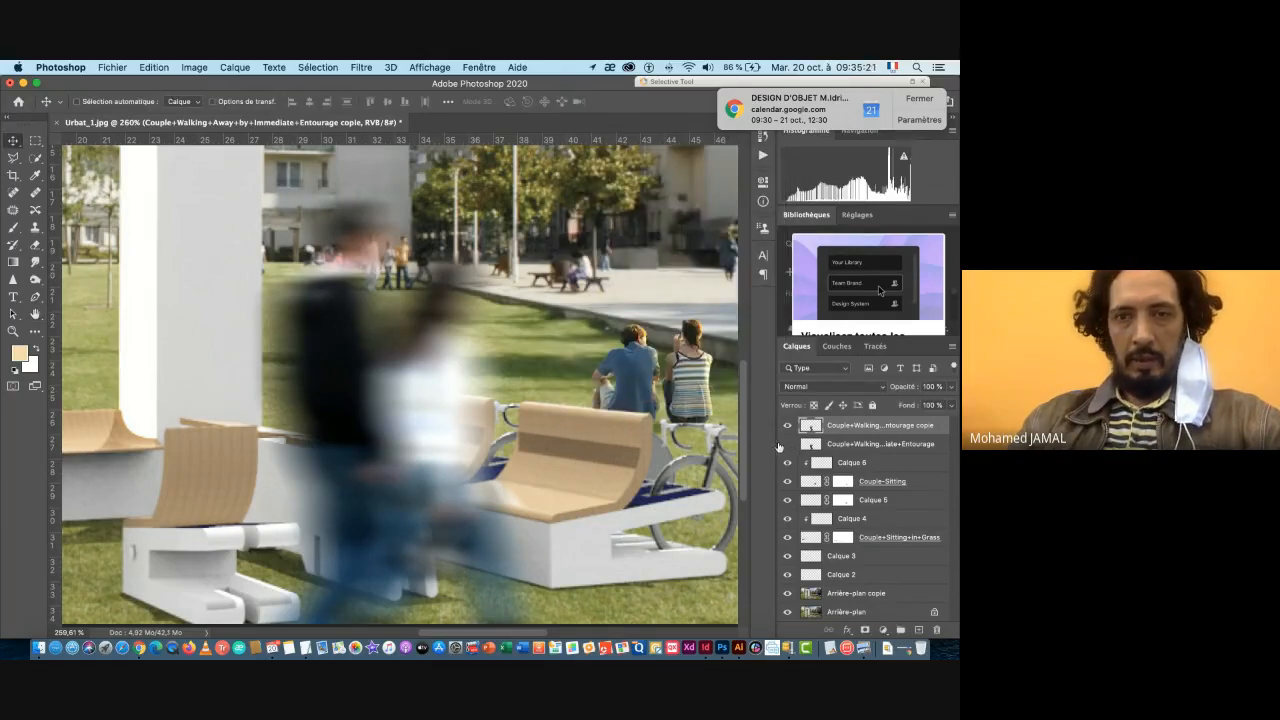
pyautogui.click(788, 446)
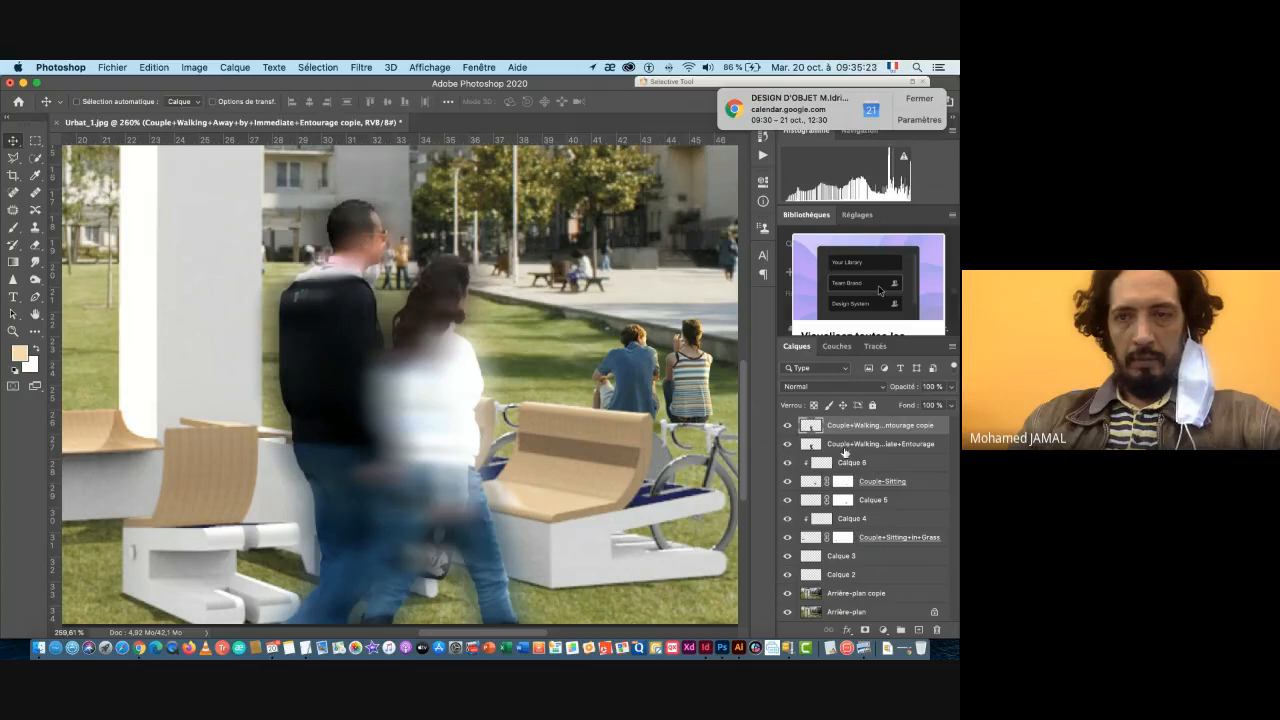
pyautogui.moveTo(846, 446); pyautogui.dragTo(839, 420)
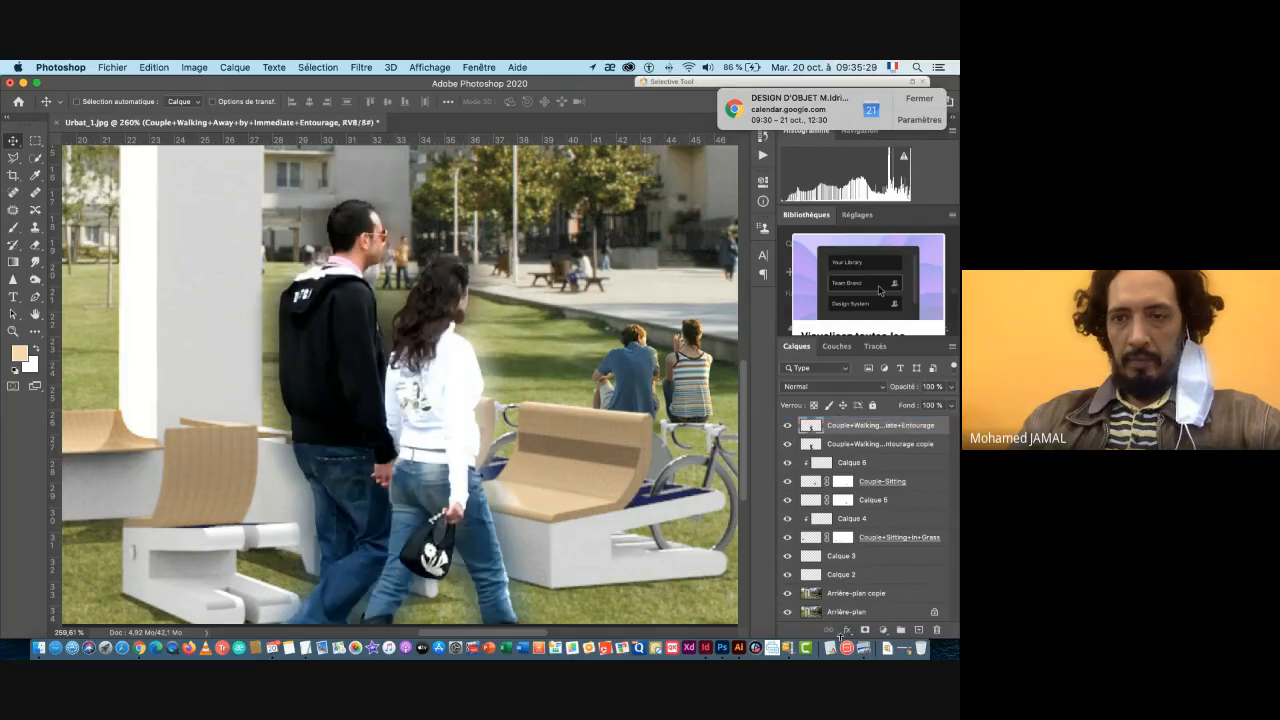
# - Add a layer mask to the sharp walking couple layer and set up a soft brush of 65 px with 0% hardness
pyautogui.click(866, 632)
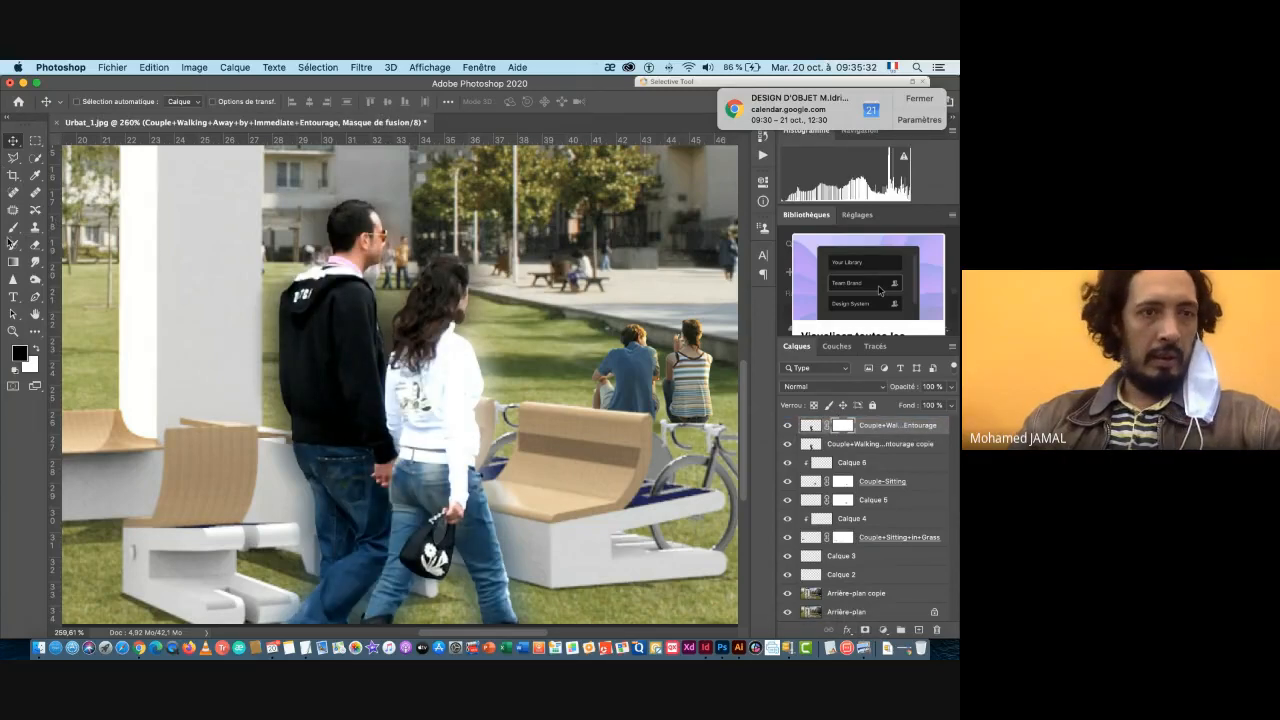
pyautogui.click(13, 228)
pyautogui.rightClick(357, 289)
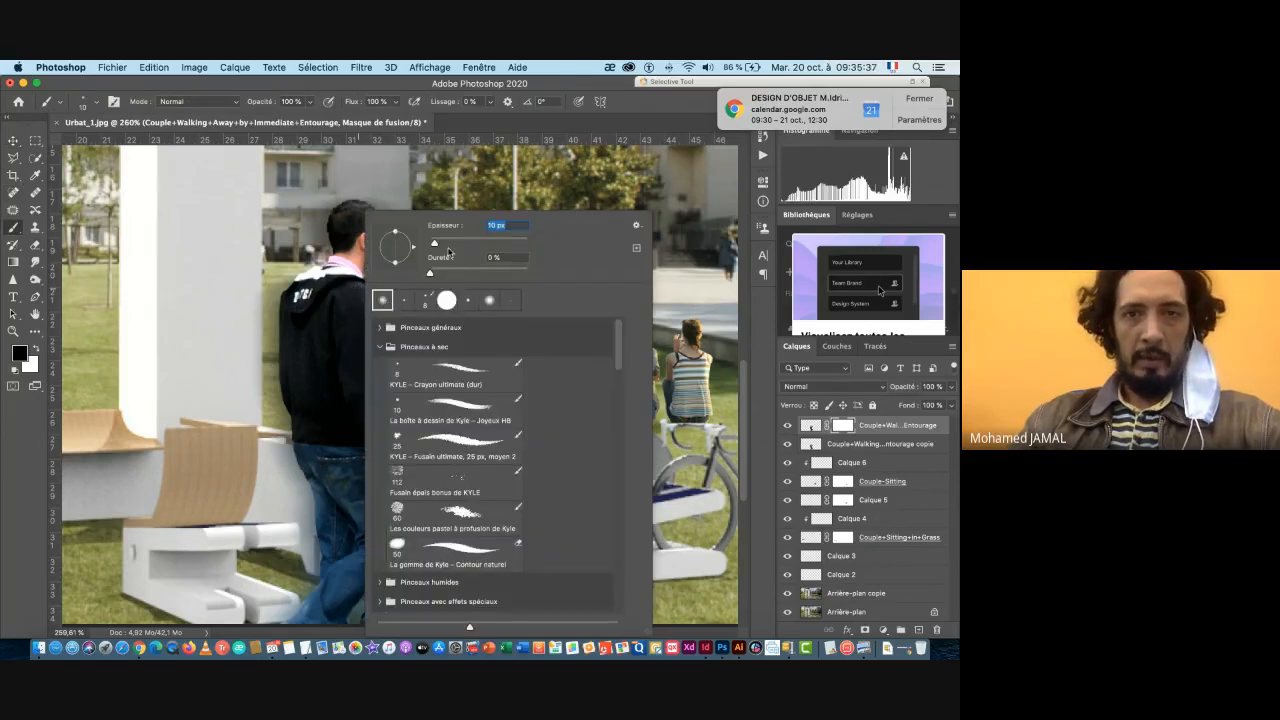
pyautogui.moveTo(434, 245); pyautogui.dragTo(466, 246)
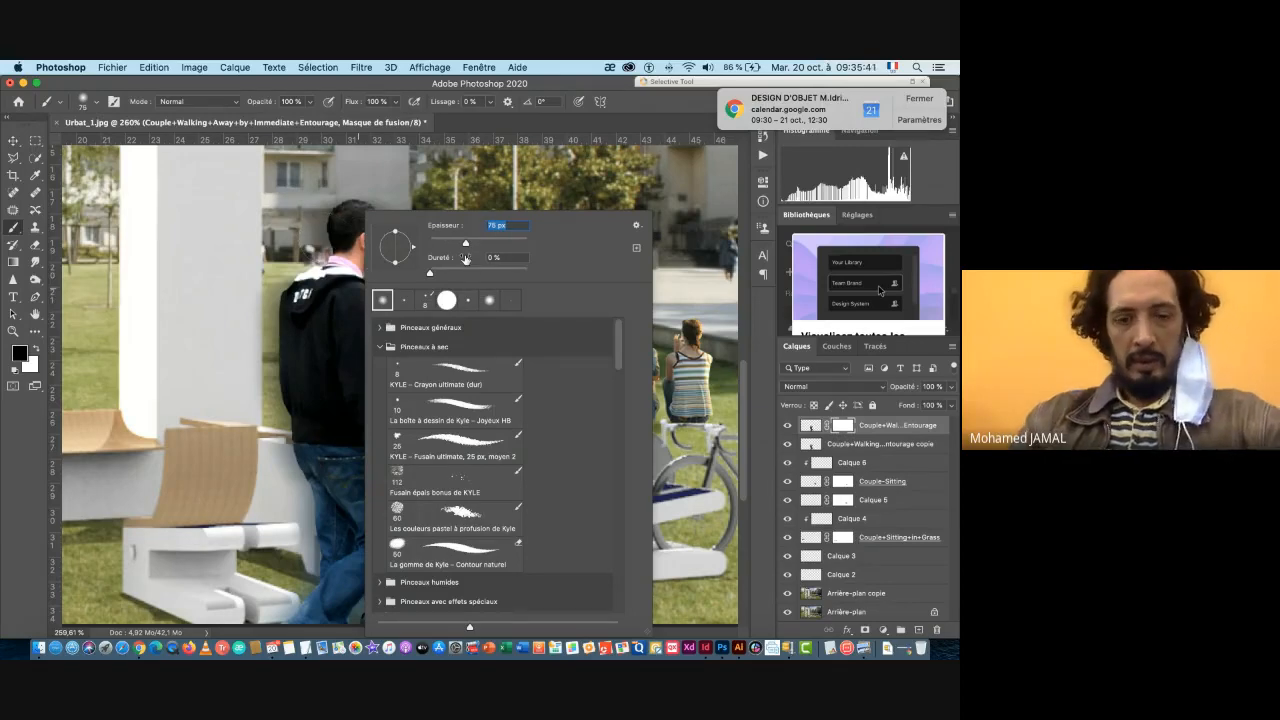
pyautogui.write('65')
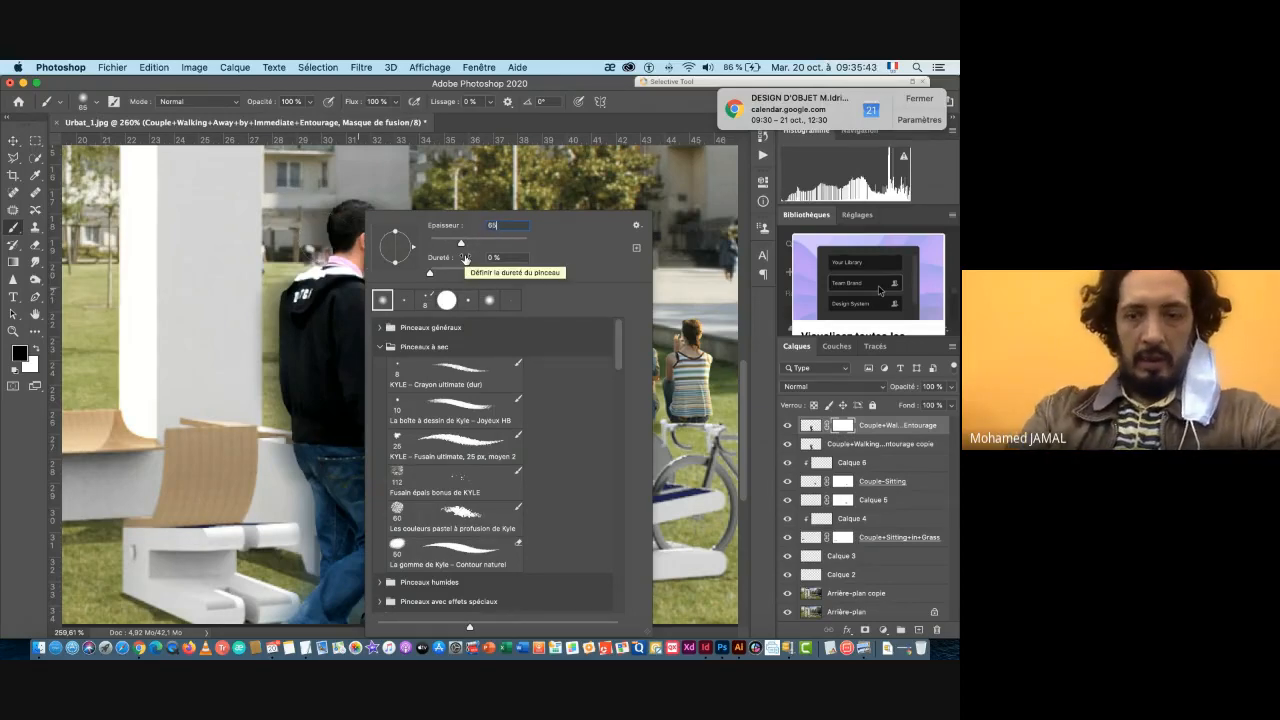
pyautogui.press('Return')
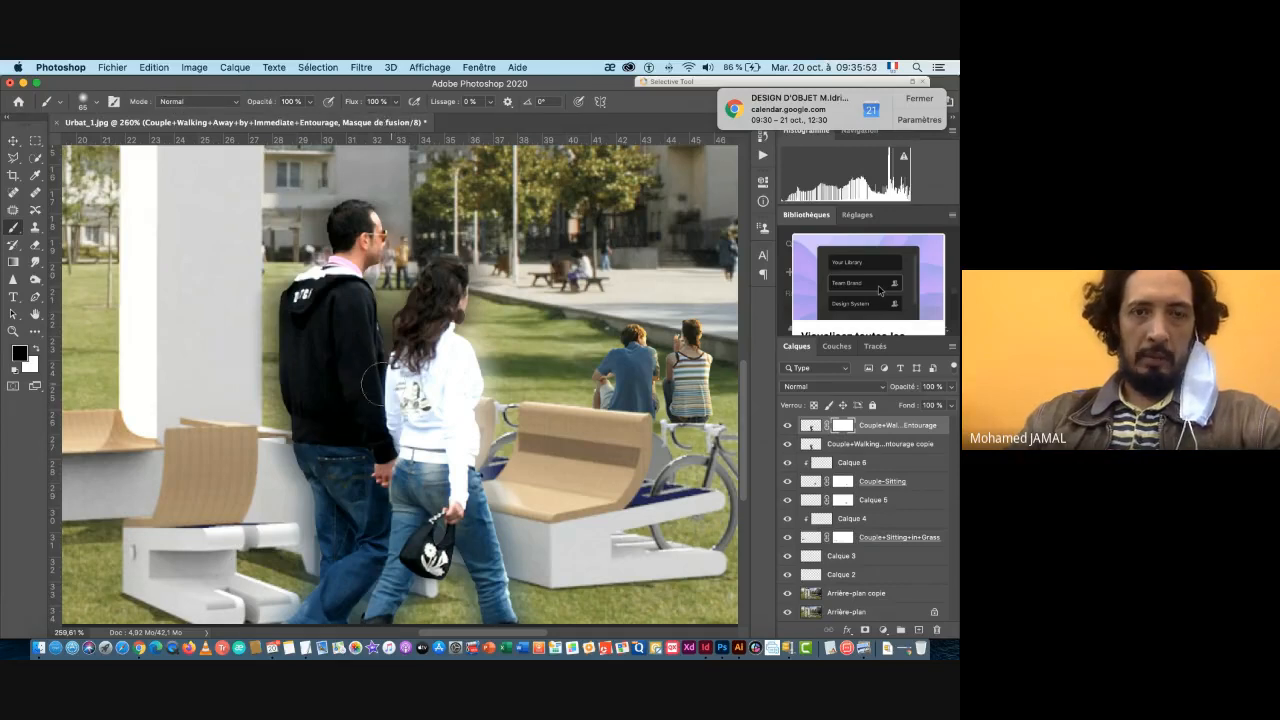
# - Test black strokes on the man's face, undo them, and mask the sharp layer along the back of his head, back and leg
pyautogui.moveTo(358, 210); pyautogui.dragTo(378, 232)
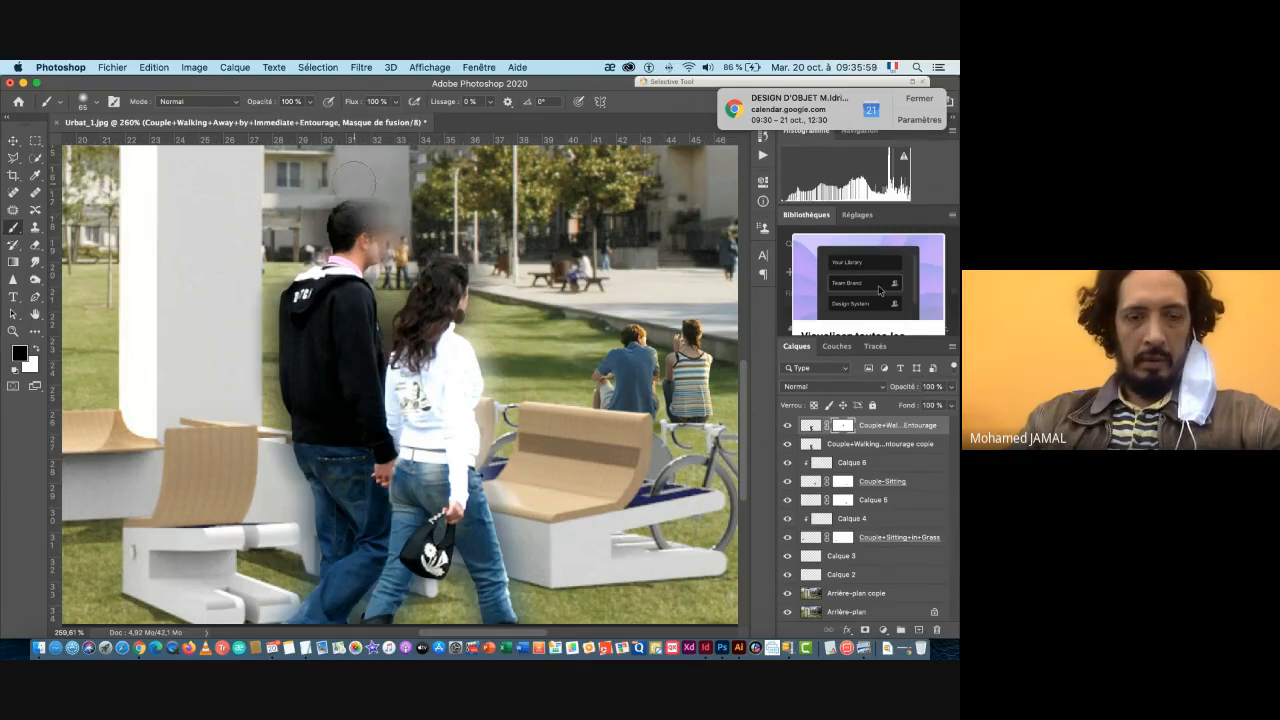
pyautogui.moveTo(355, 180); pyautogui.dragTo(360, 225)
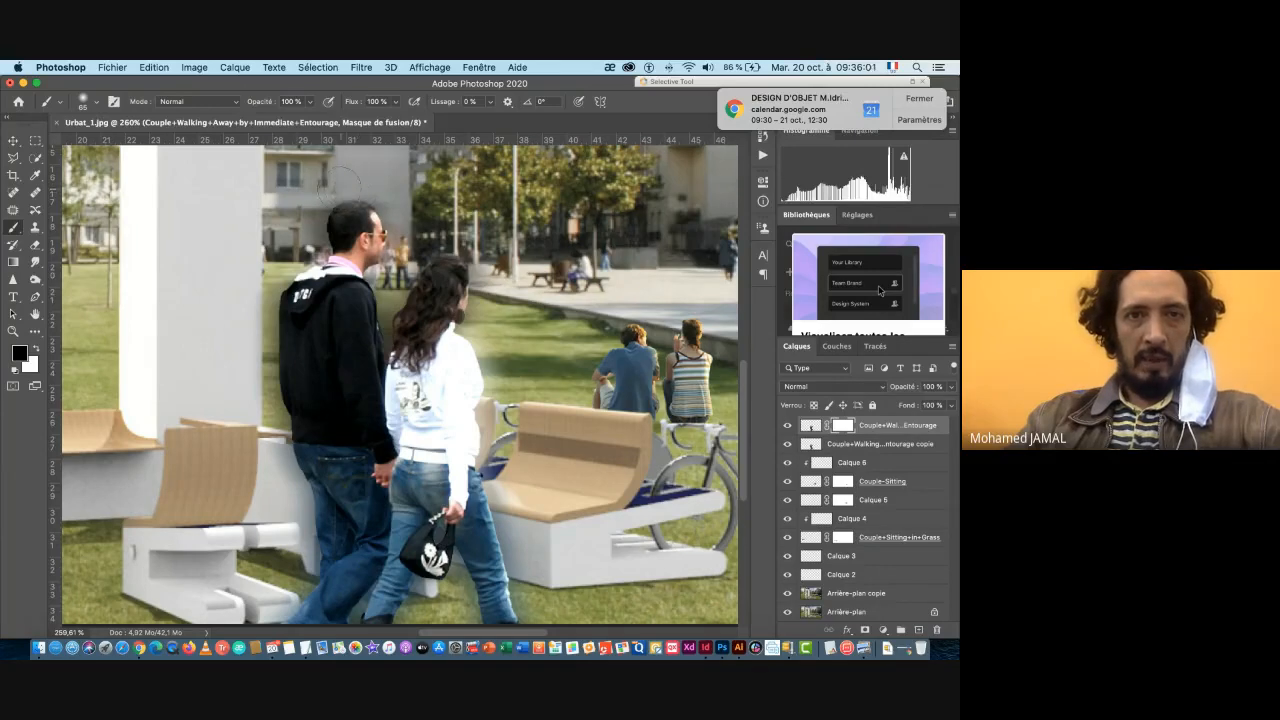
pyautogui.moveTo(320, 216)
pyautogui.mouseDown()
pyautogui.moveTo(292, 255)
pyautogui.moveTo(290, 275)
pyautogui.moveTo(322, 240)
pyautogui.moveTo(270, 355)
pyautogui.moveTo(295, 282)
pyautogui.moveTo(275, 355)
pyautogui.moveTo(300, 470)
pyautogui.moveTo(285, 315)
pyautogui.mouseUp()
pyautogui.moveTo(287, 503)
pyautogui.mouseDown()
pyautogui.moveTo(312, 500)
pyautogui.moveTo(325, 545)
pyautogui.moveTo(378, 532)
pyautogui.mouseUp()
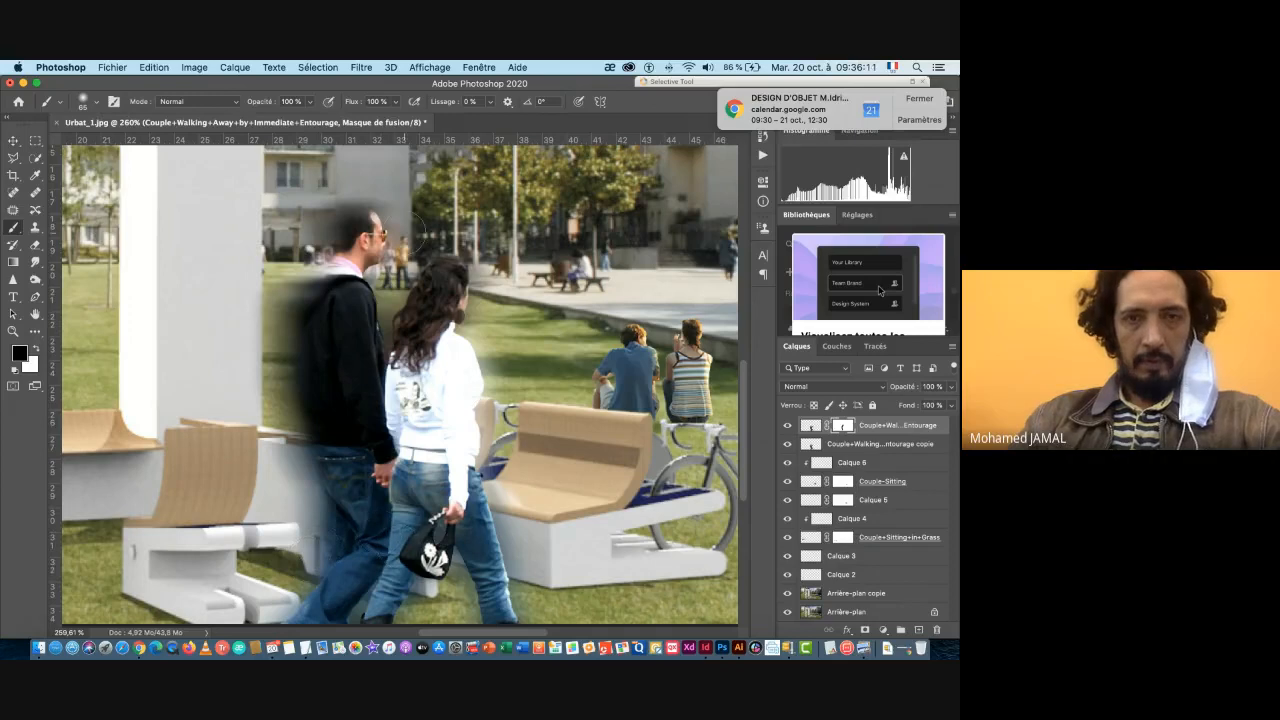
# - Paint black on the mask over the woman's hair, the gap between the couple, her outer side and the legs
pyautogui.moveTo(440, 268); pyautogui.dragTo(430, 262)
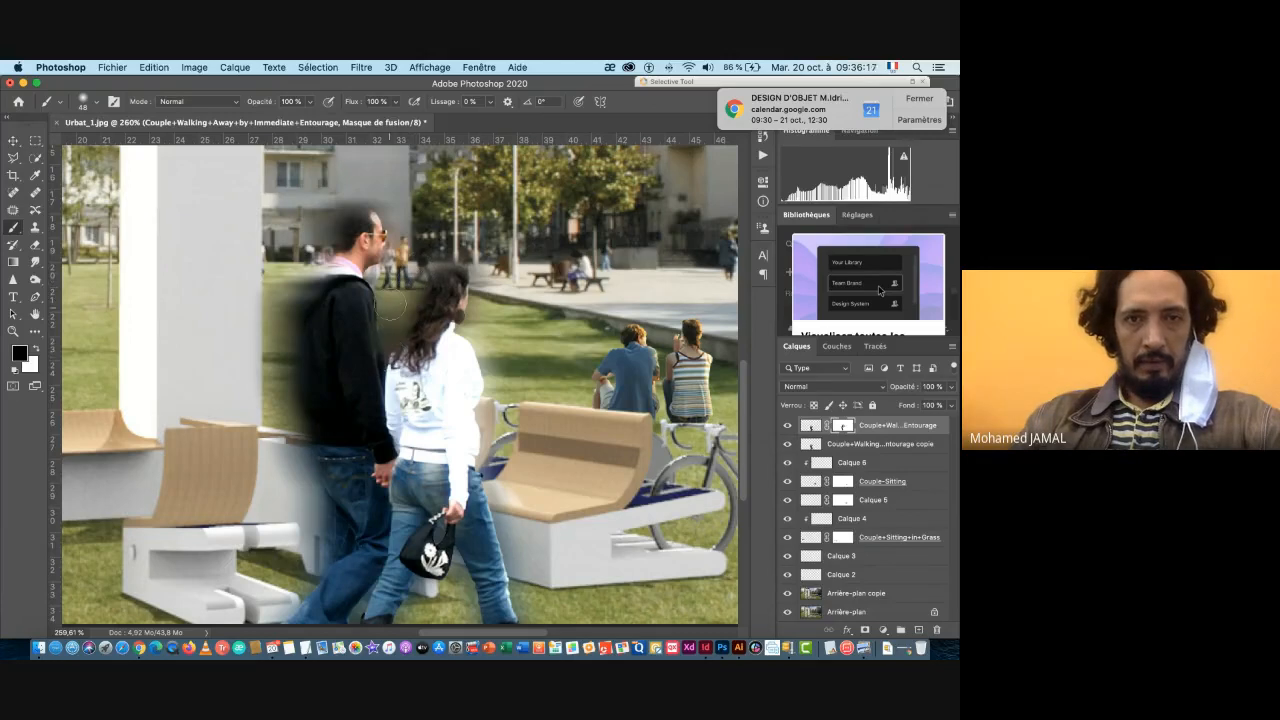
pyautogui.click(386, 328)
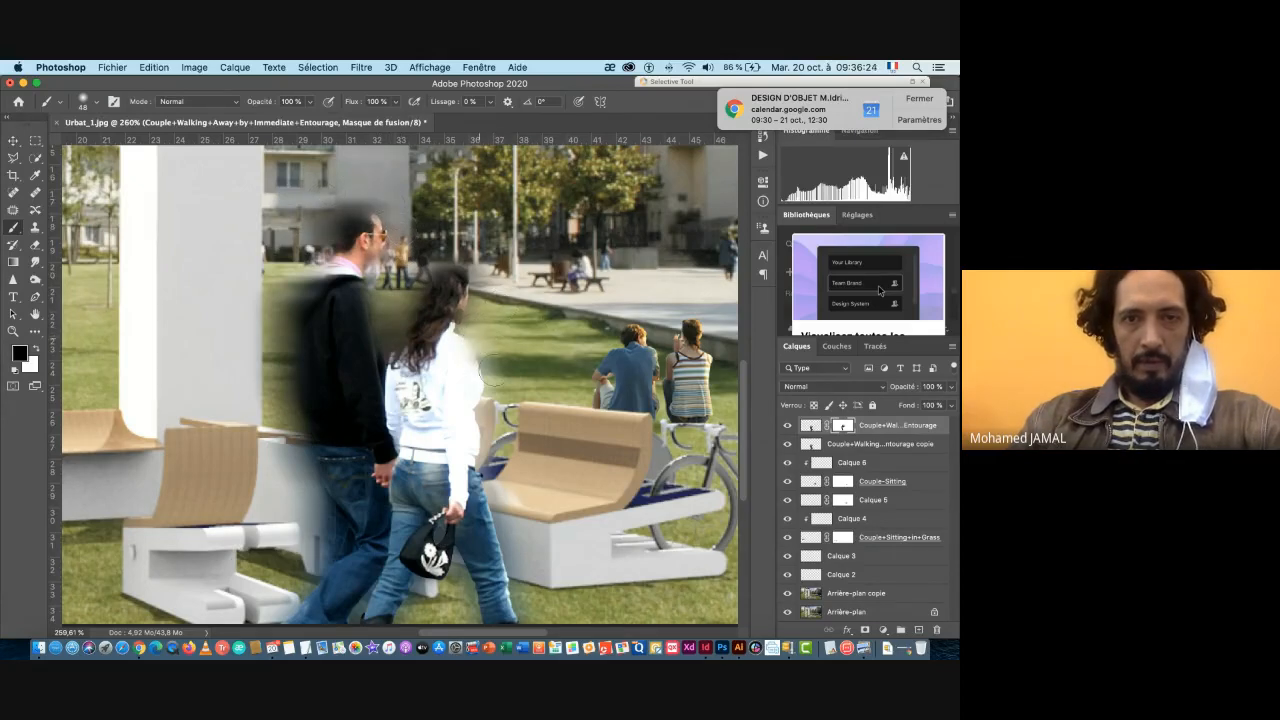
pyautogui.moveTo(497, 410)
pyautogui.mouseDown()
pyautogui.moveTo(486, 398)
pyautogui.moveTo(478, 478)
pyautogui.moveTo(509, 525)
pyautogui.moveTo(490, 545)
pyautogui.moveTo(483, 517)
pyautogui.moveTo(514, 503)
pyautogui.moveTo(530, 575)
pyautogui.mouseUp()
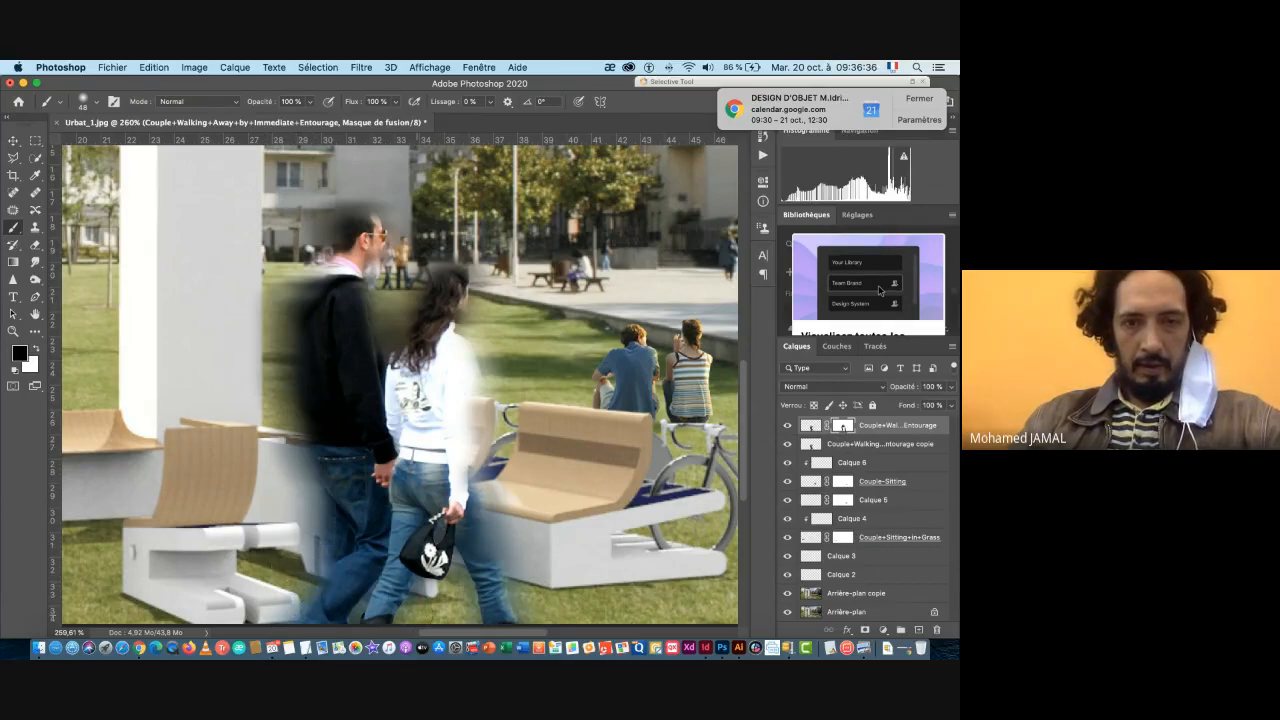
pyautogui.moveTo(396, 620)
pyautogui.mouseDown()
pyautogui.moveTo(400, 590)
pyautogui.moveTo(475, 560)
pyautogui.moveTo(440, 562)
pyautogui.moveTo(490, 610)
pyautogui.moveTo(456, 620)
pyautogui.mouseUp()
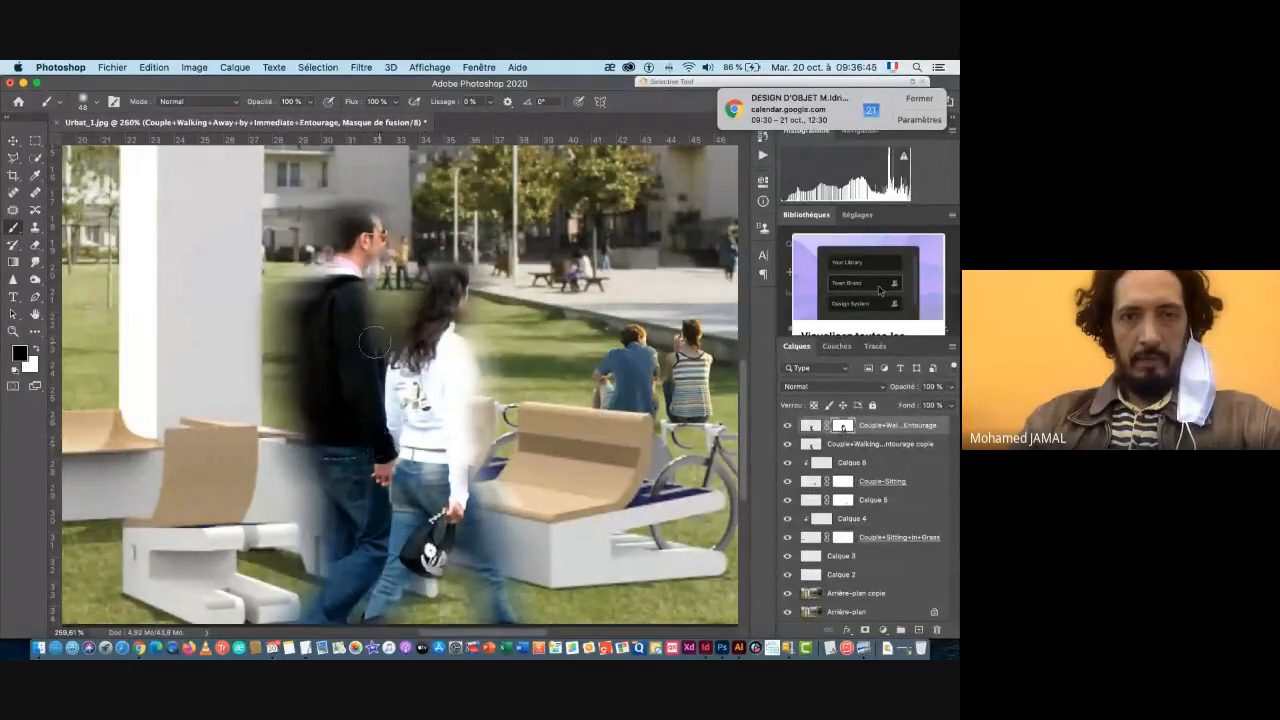
# - Reduce the brush opacity to 41% and partially mask the couple's faces, the woman's hair and top, and their legs
pyautogui.moveTo(263, 106); pyautogui.dragTo(225, 107)
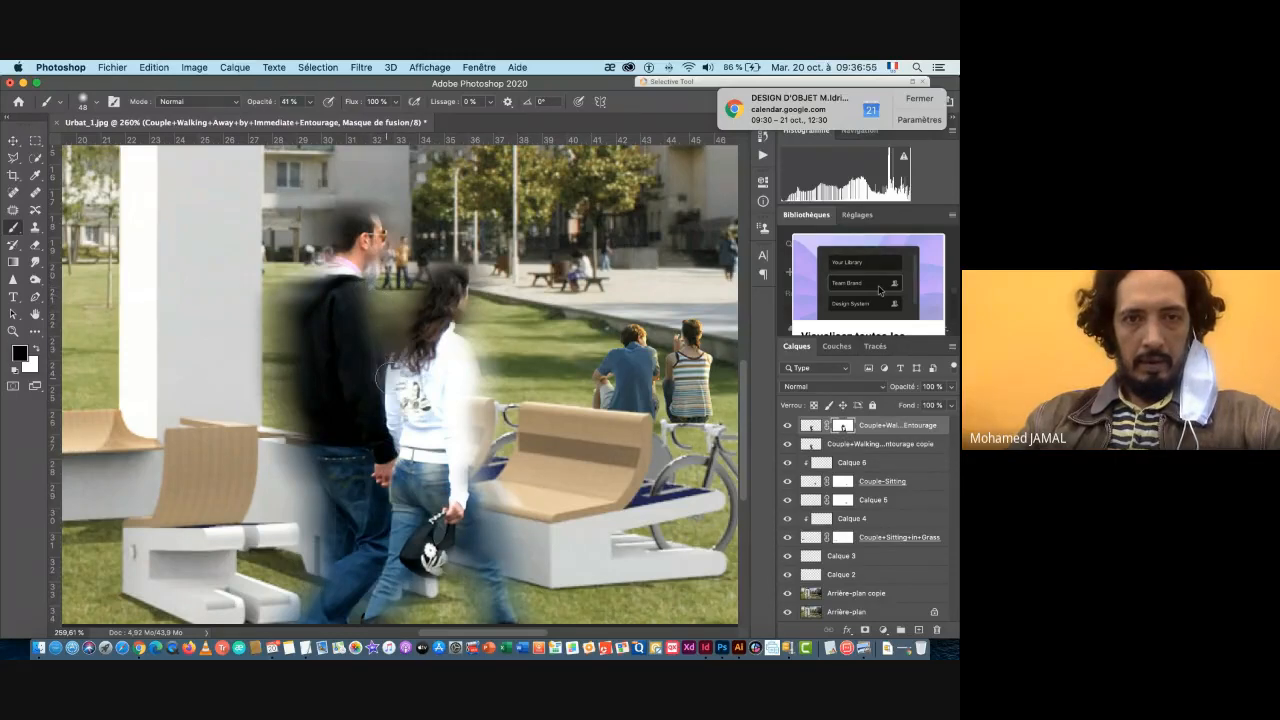
pyautogui.moveTo(388, 378)
pyautogui.mouseDown()
pyautogui.moveTo(389, 414)
pyautogui.moveTo(389, 379)
pyautogui.moveTo(418, 342)
pyautogui.mouseUp()
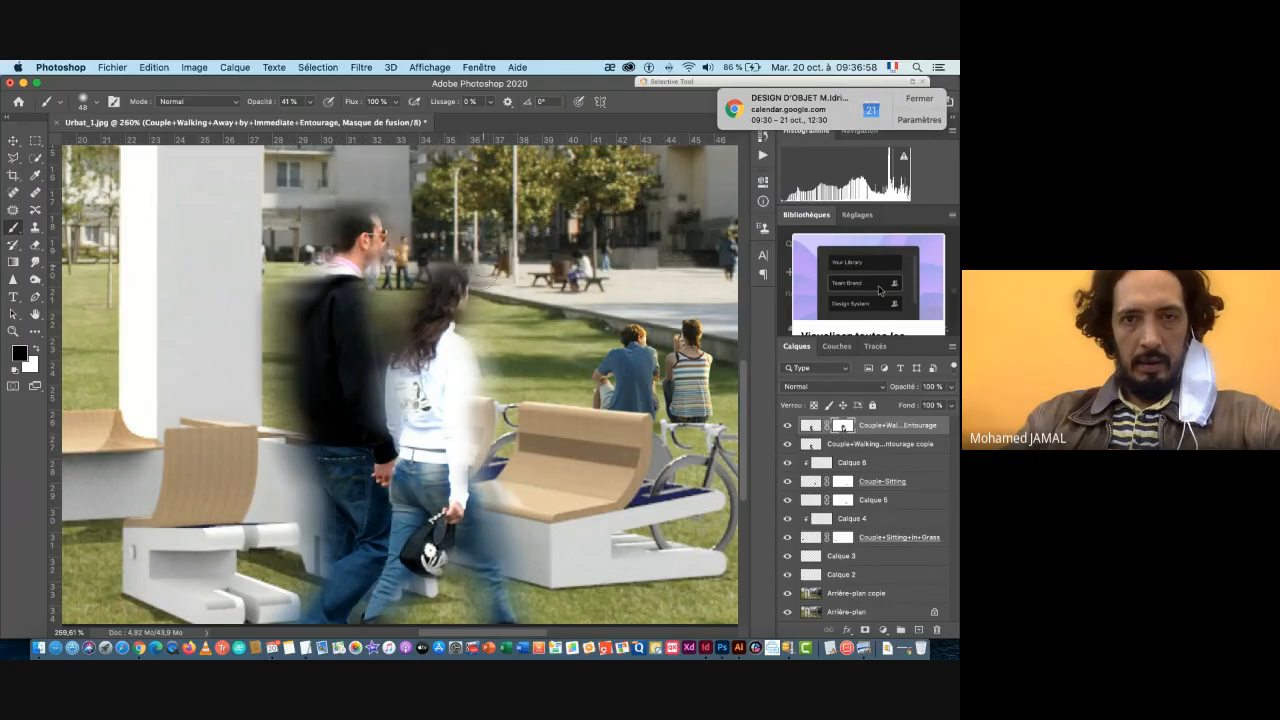
pyautogui.moveTo(484, 274); pyautogui.dragTo(471, 274)
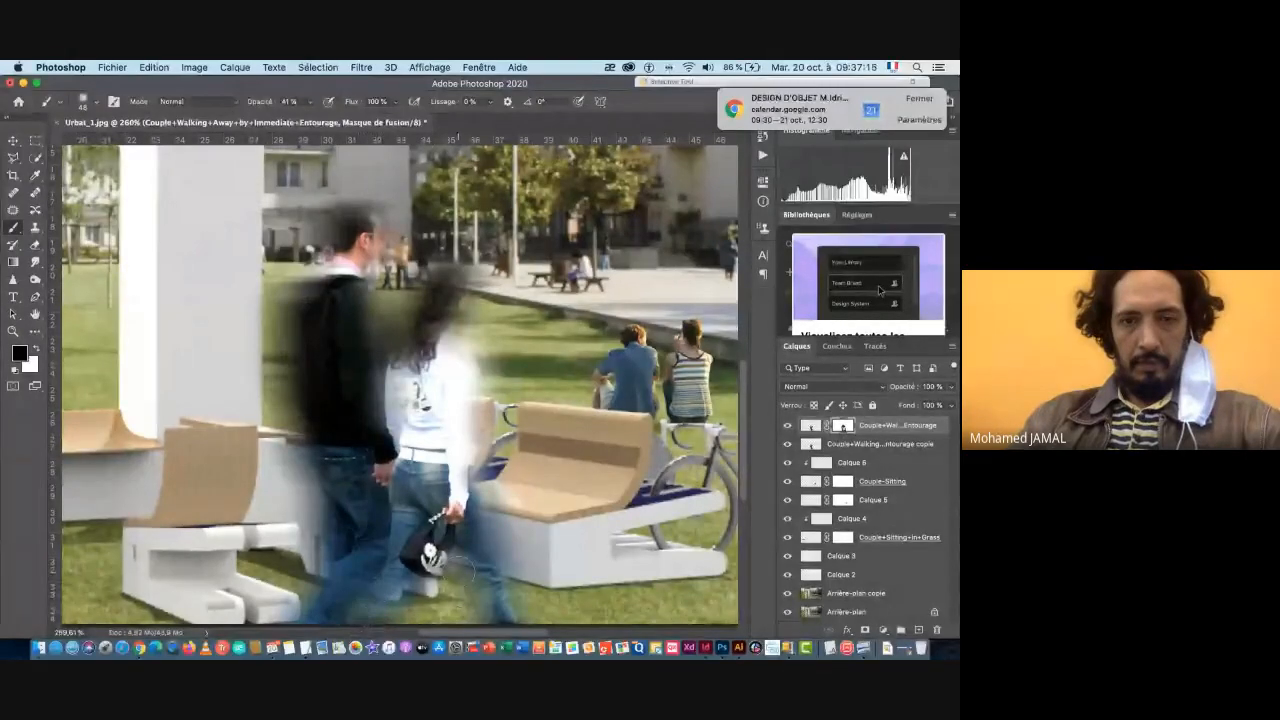
pyautogui.click(452, 335)
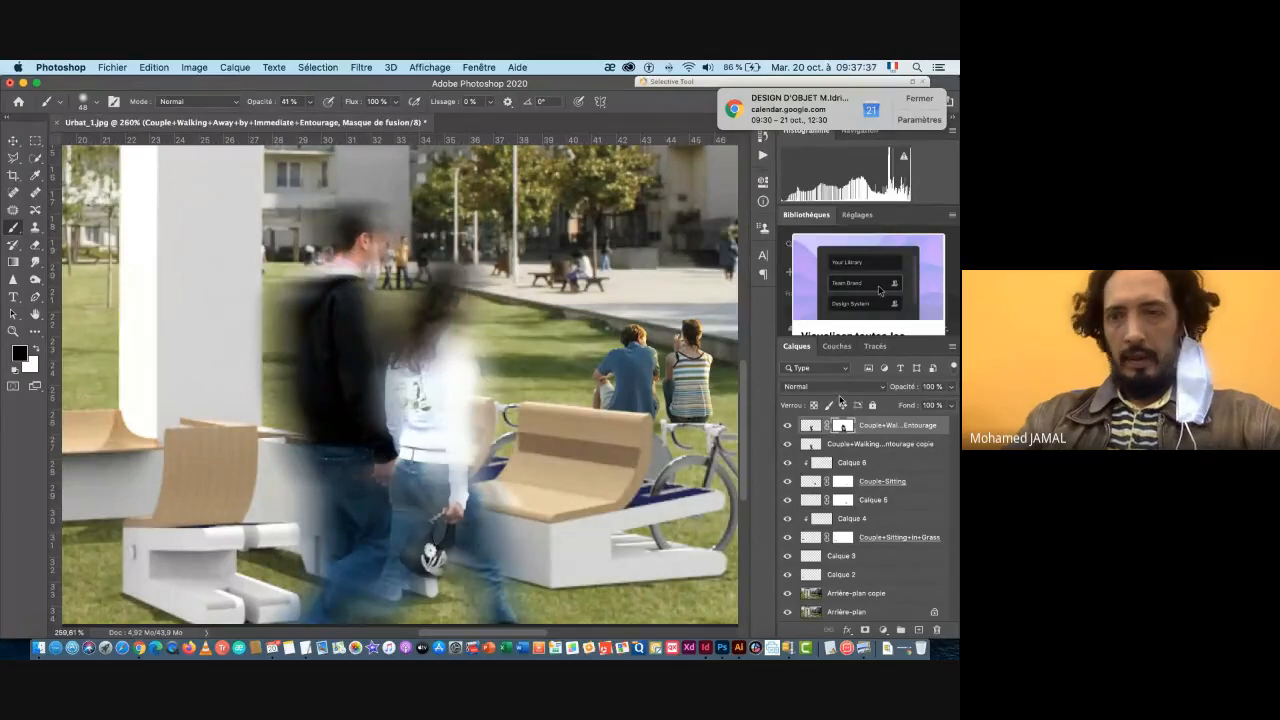
# - Set the layer opacity of both the masked walking couple layer and its motion-blurred copy to 70%
pyautogui.click(806, 428)
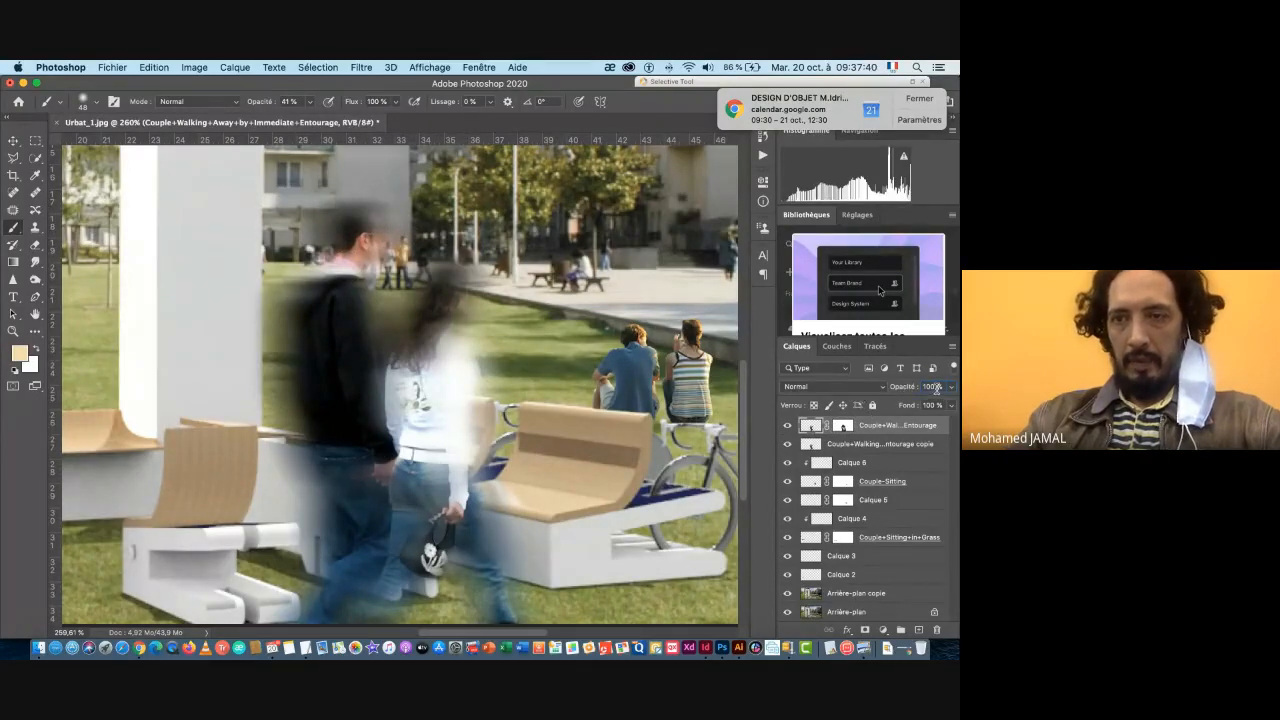
pyautogui.click(930, 386)
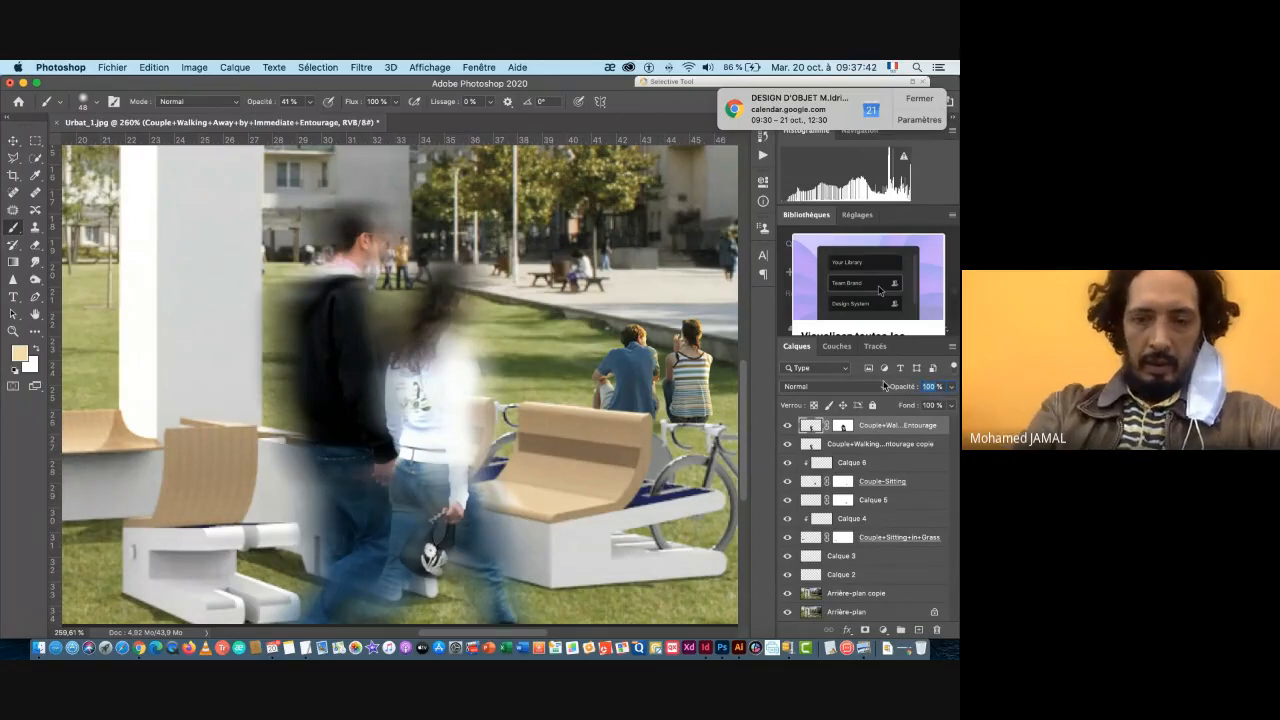
pyautogui.write('70')
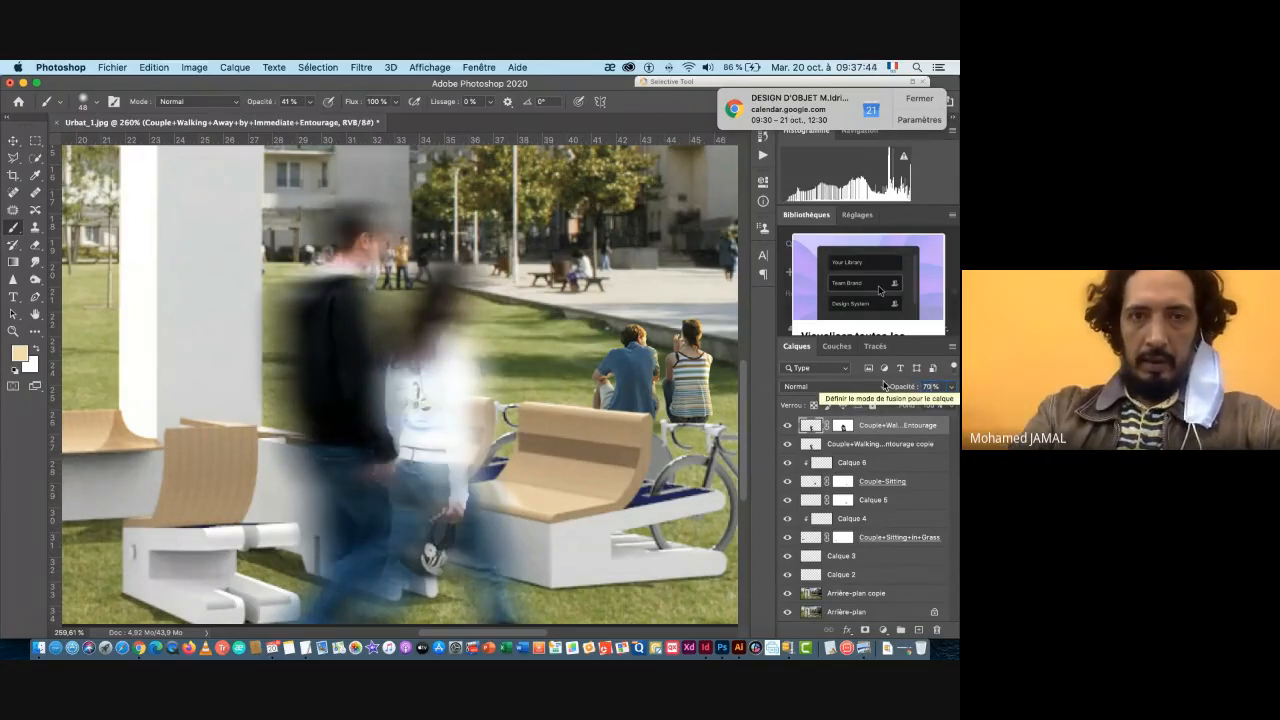
pyautogui.click(826, 450)
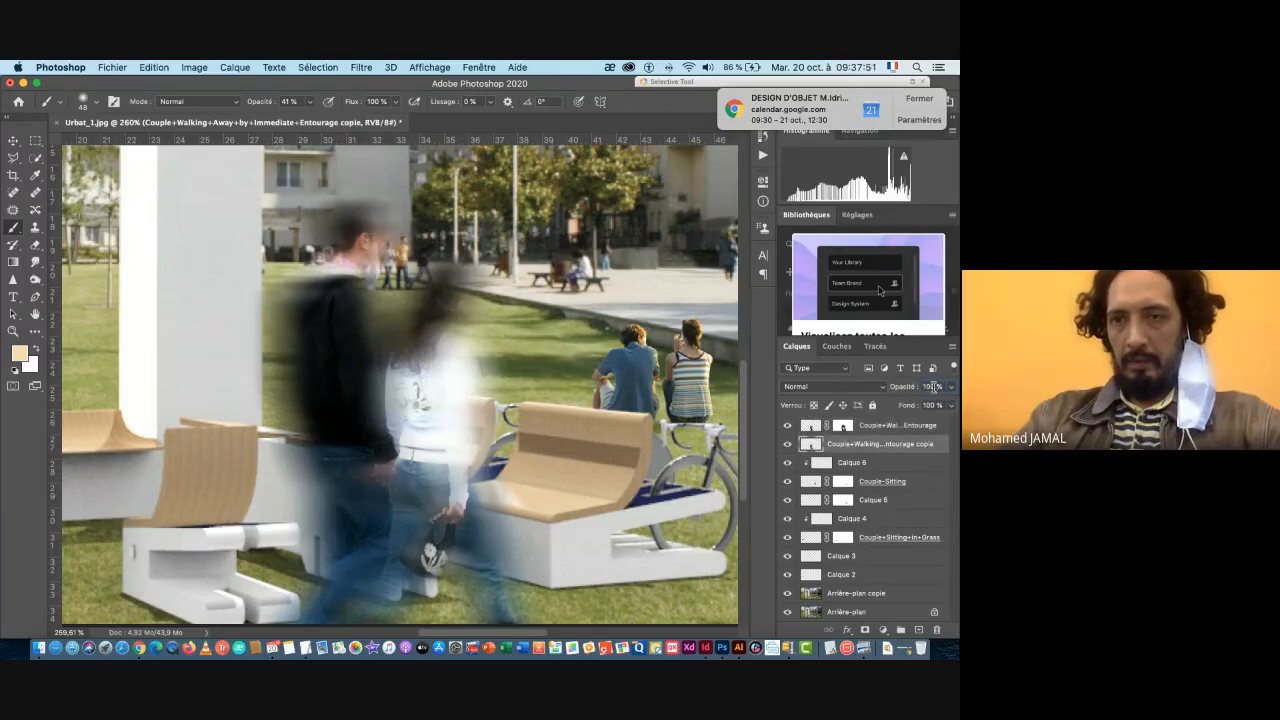
pyautogui.click(933, 386)
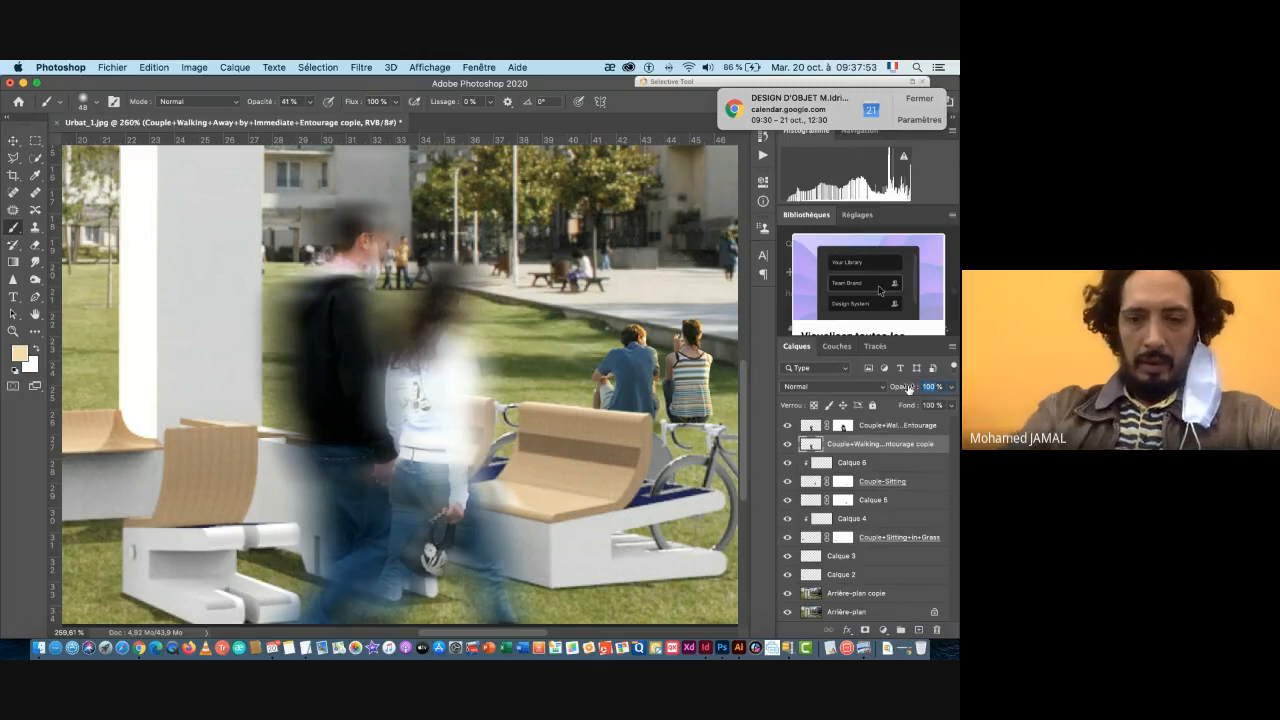
pyautogui.write('70')
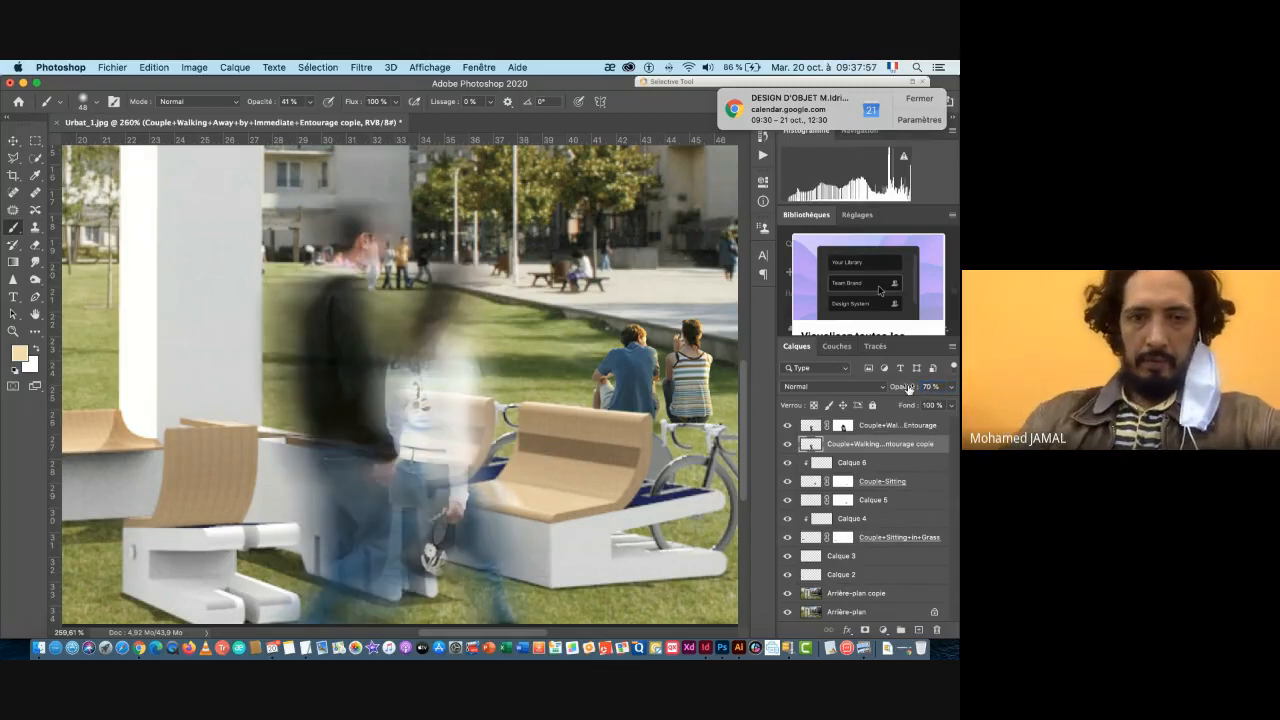
# - Compare the whole photomontage with the original Urbat_1.jpg history snapshot, ending on the current composition
pyautogui.scroll(-3, 533, 446)
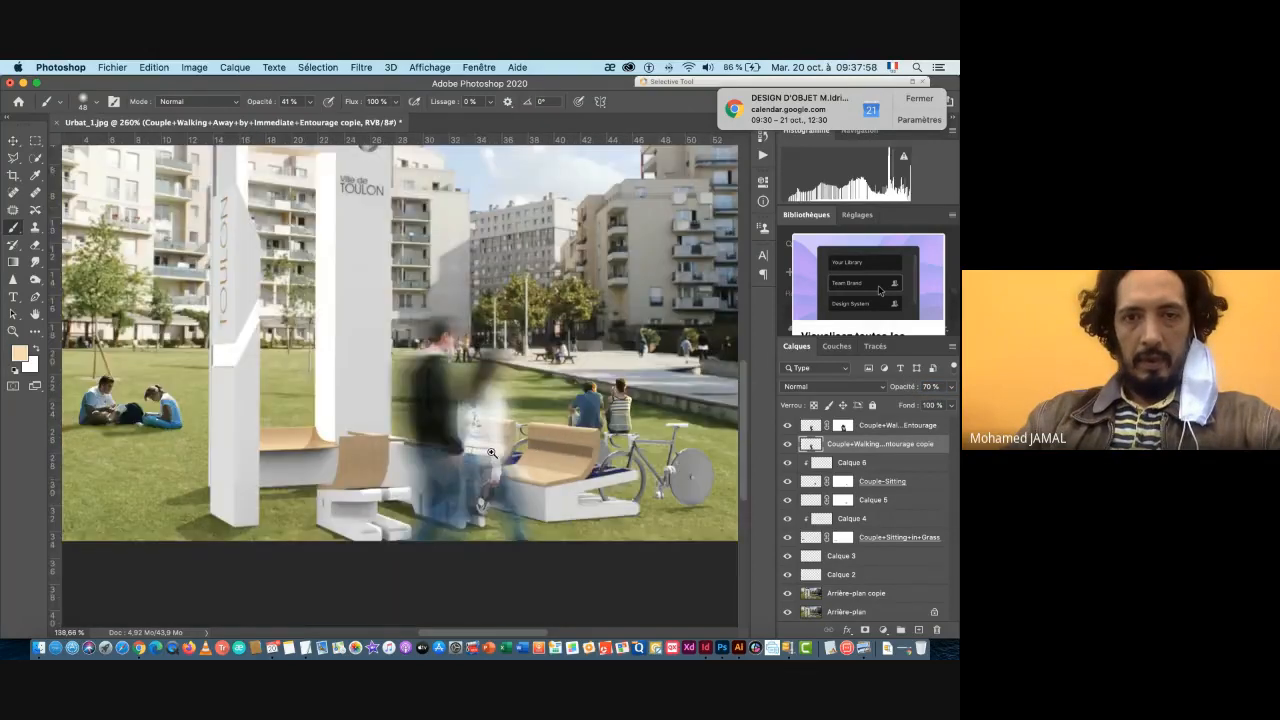
pyautogui.scroll(-1, 491, 453)
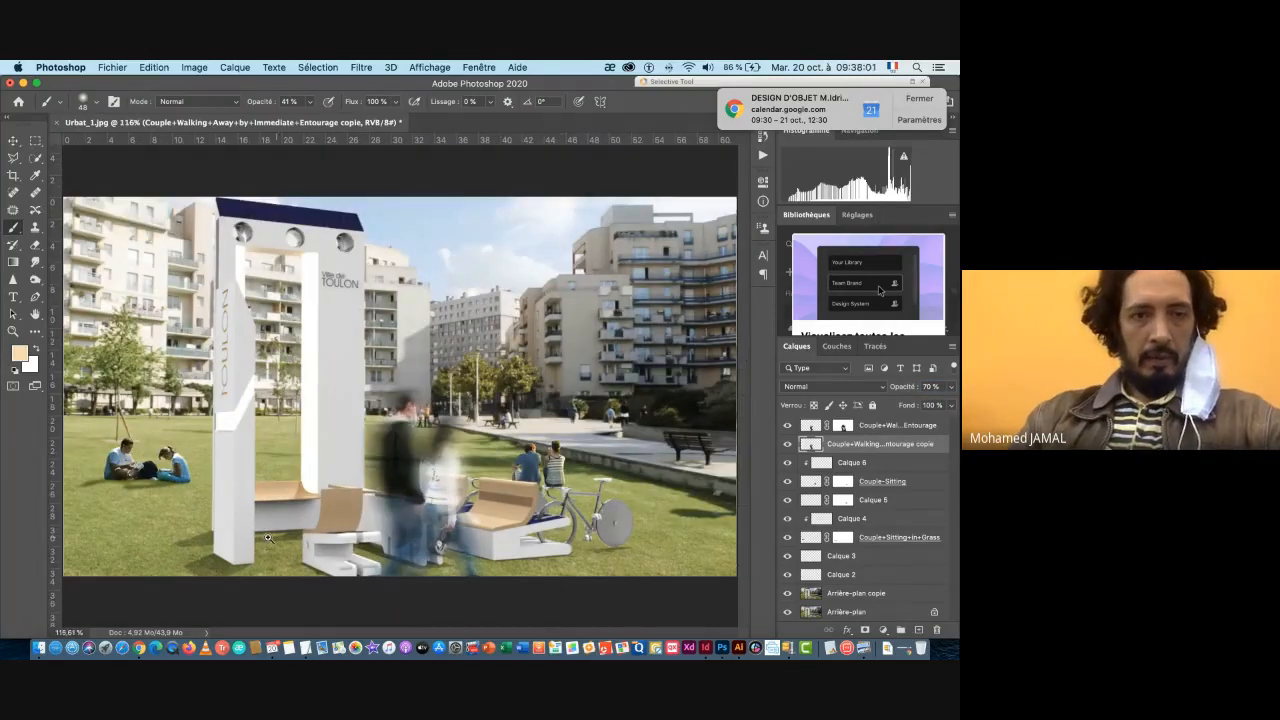
pyautogui.scroll(2, 268, 538)
pyautogui.moveTo(225, 531); pyautogui.dragTo(283, 519)
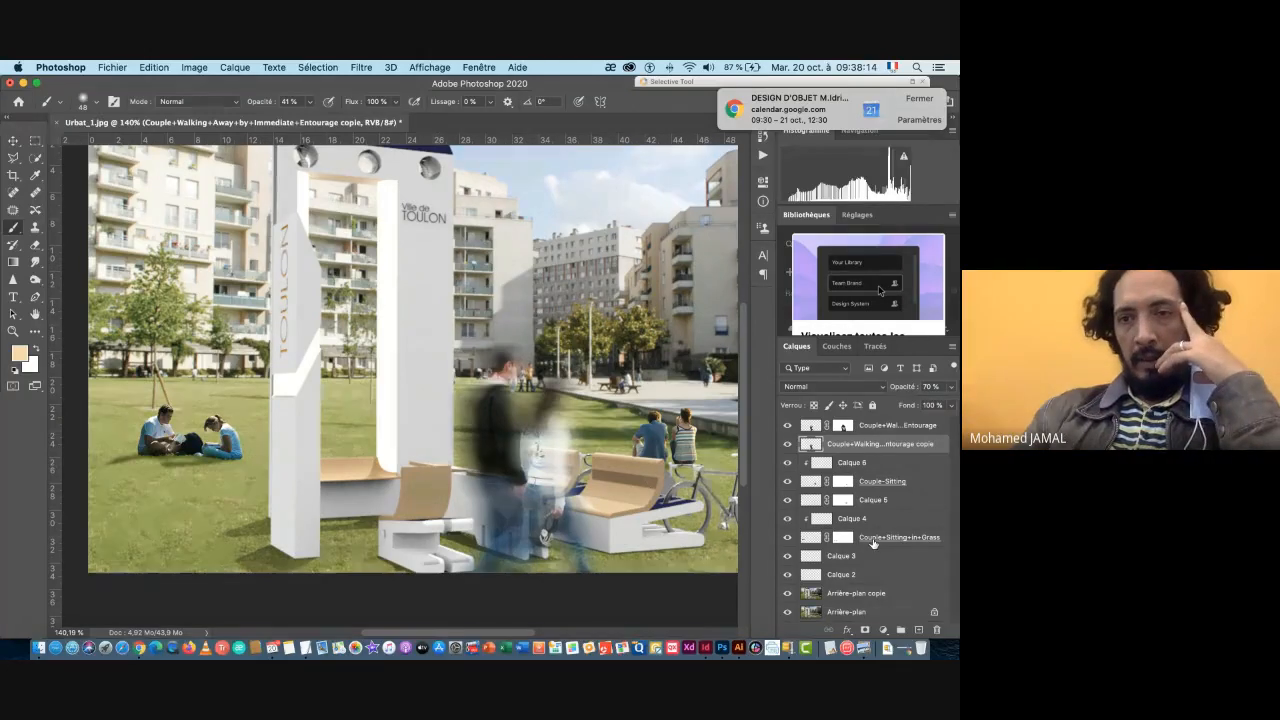
pyautogui.click(919, 100)
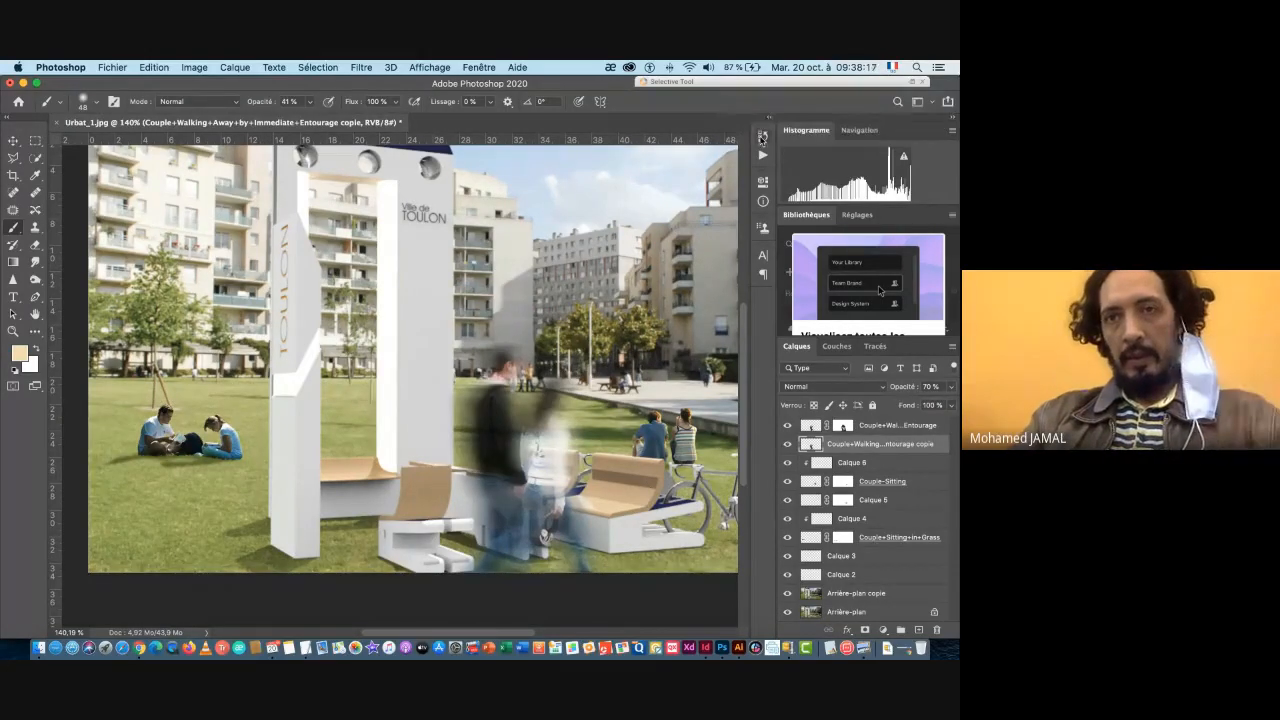
pyautogui.click(762, 138)
pyautogui.scroll(5, 656, 181)
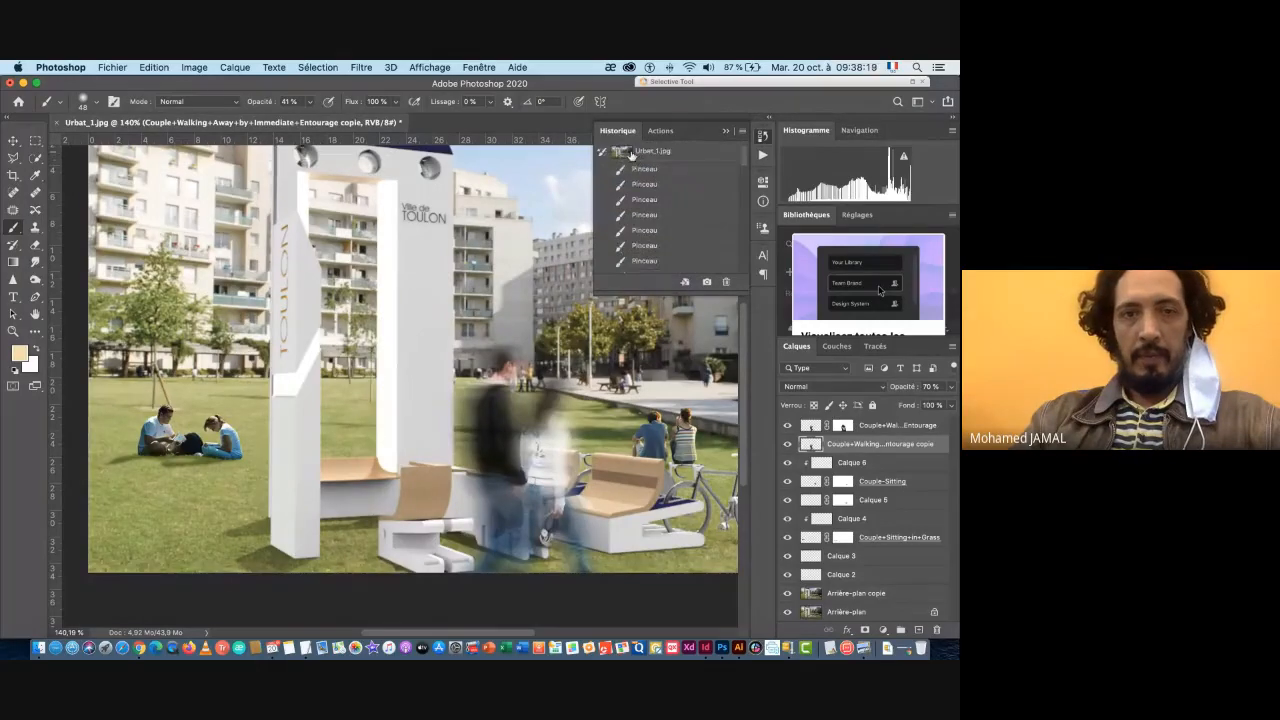
pyautogui.click(632, 155)
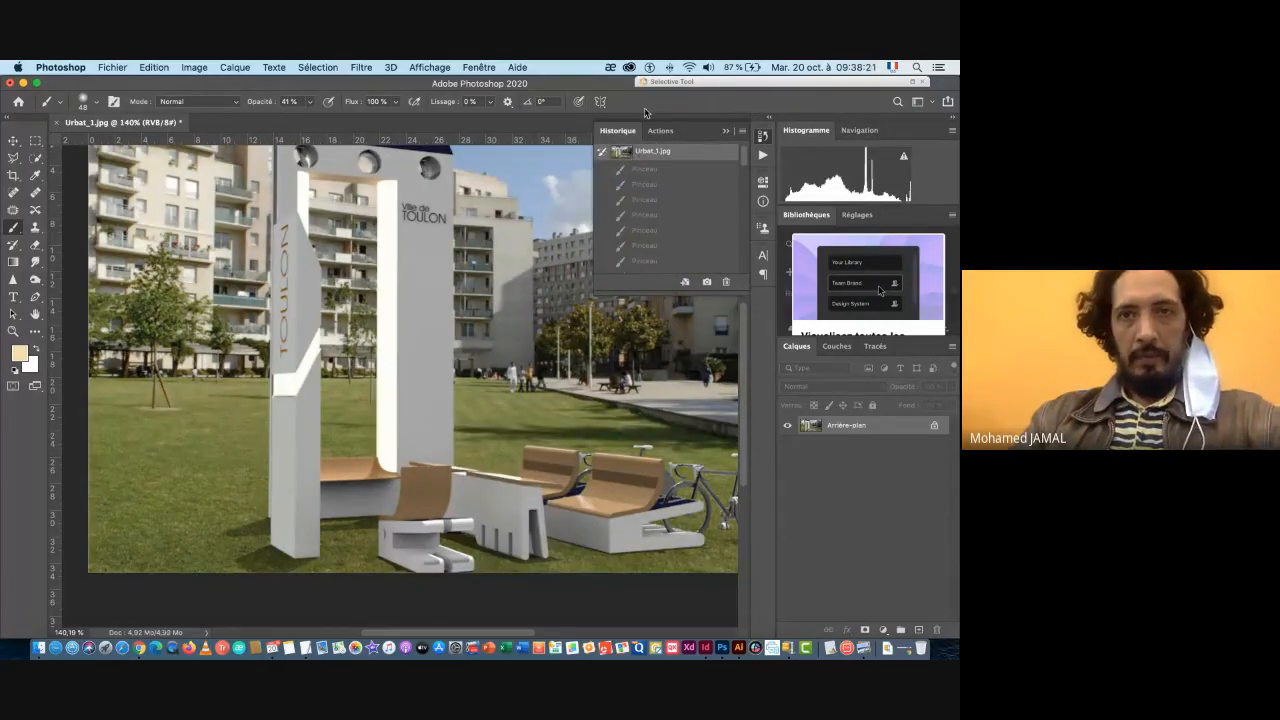
pyautogui.click(726, 134)
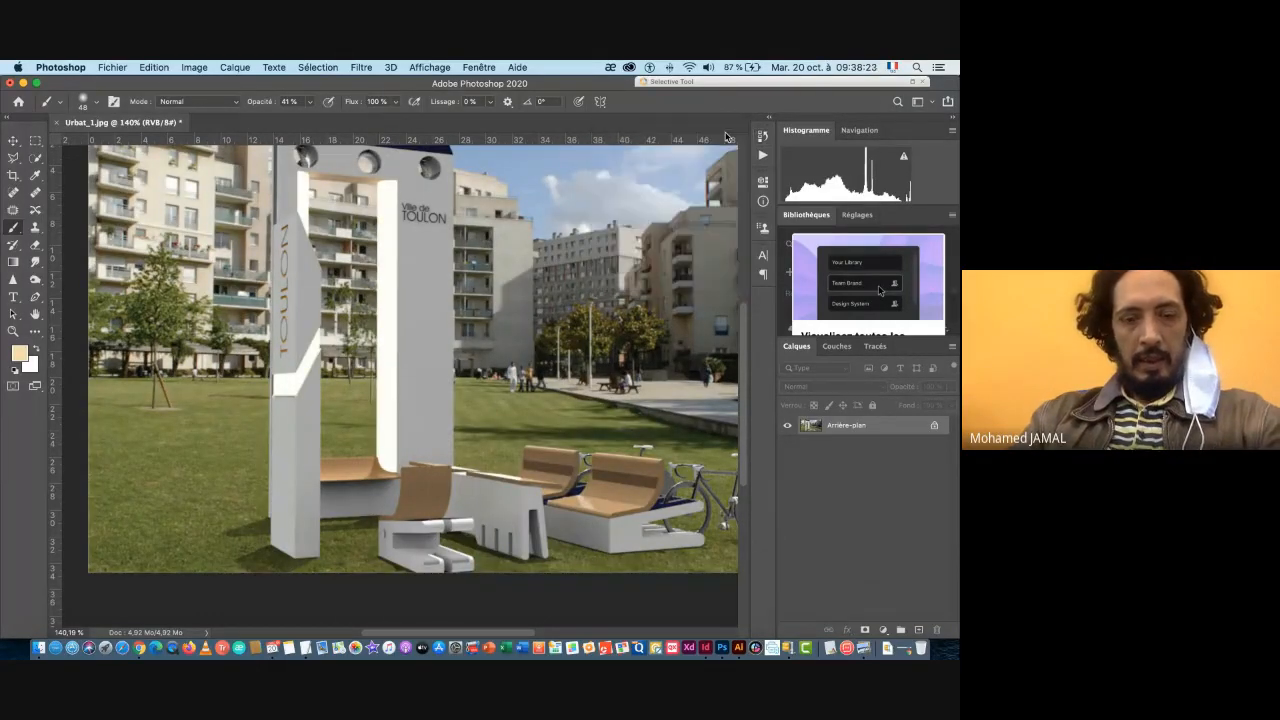
pyautogui.hotkey('ctrl', 'z')
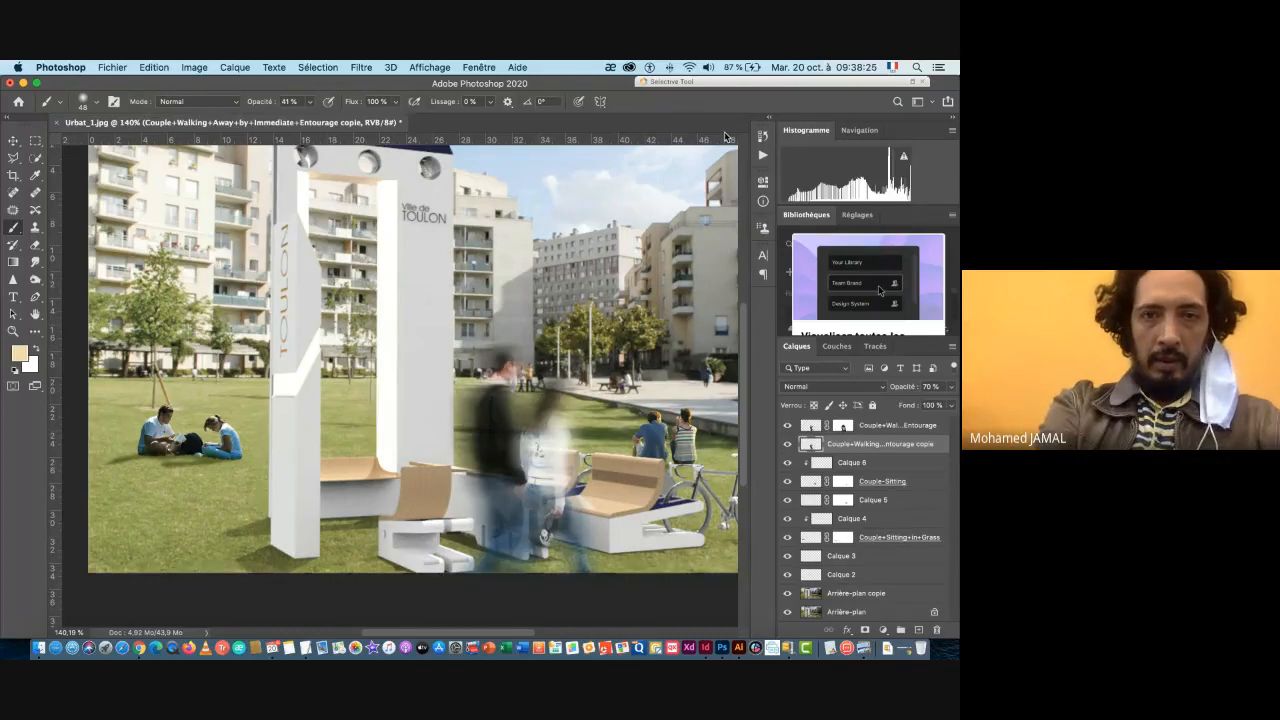
pyautogui.hotkey('ctrl', 'z')
pyautogui.hotkey('ctrl', 'z')
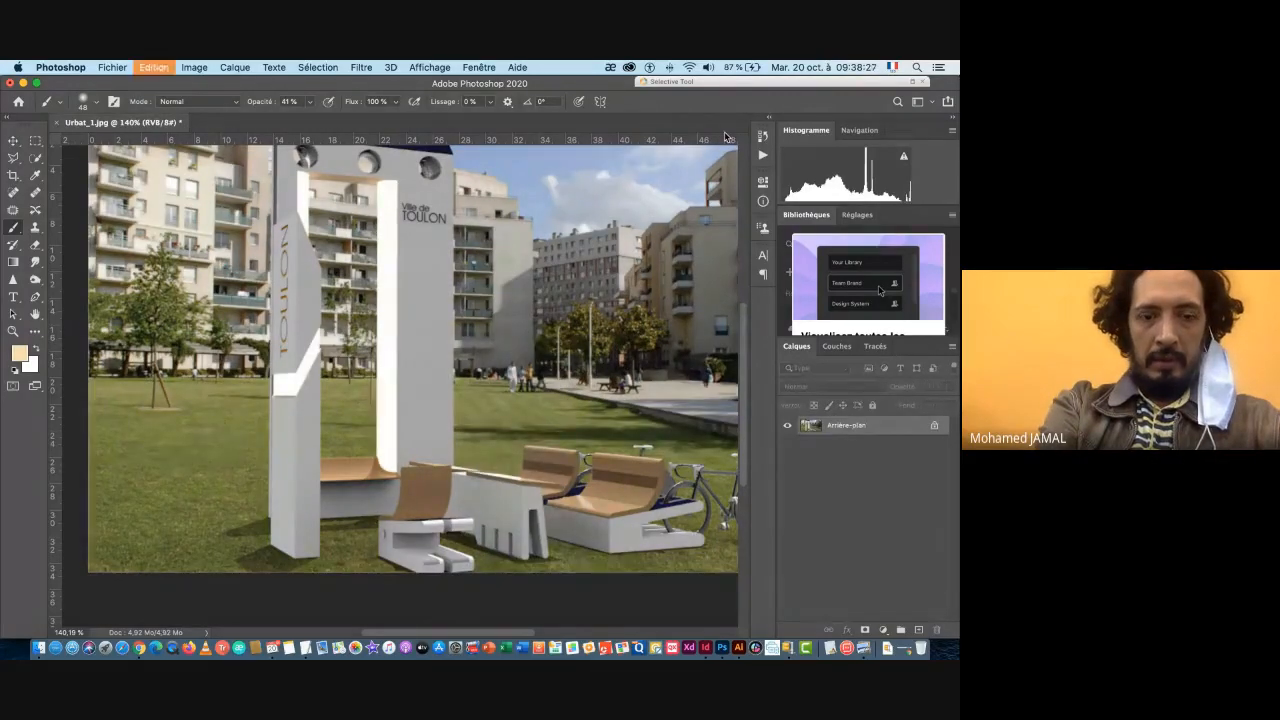
pyautogui.hotkey('ctrl', 'z')
pyautogui.hotkey('ctrl', 'z')
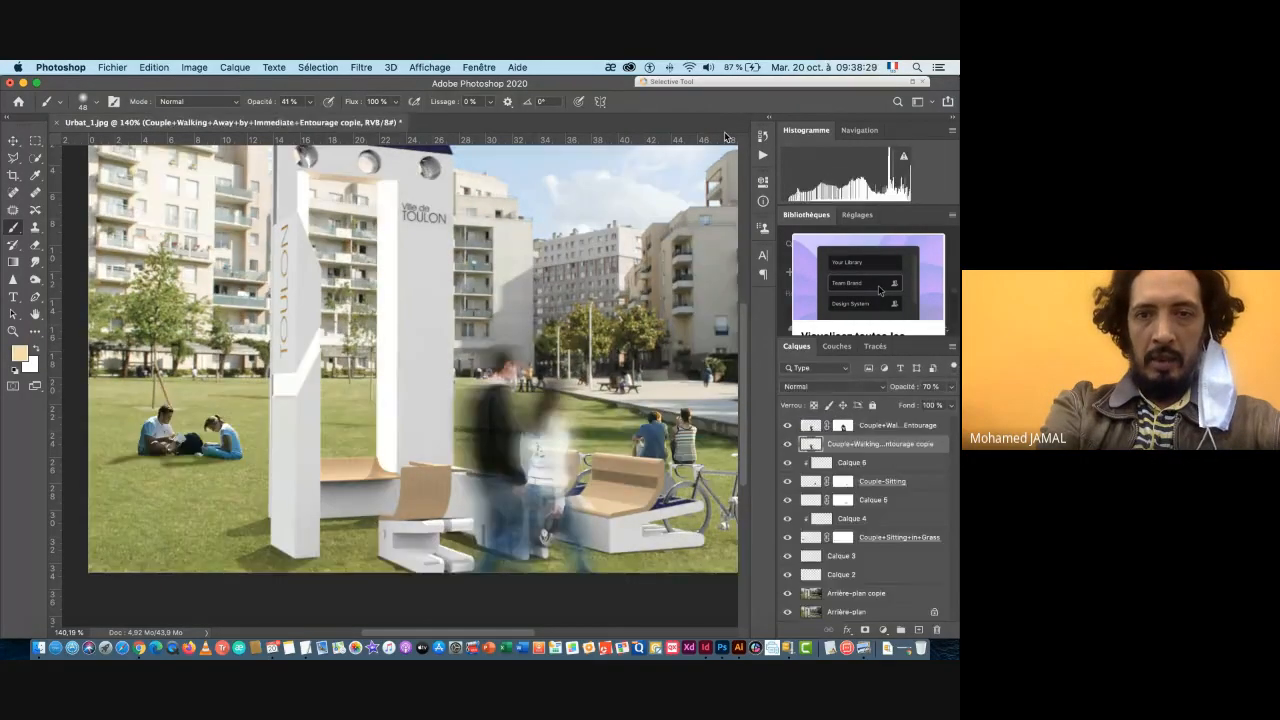
pyautogui.hotkey('ctrl', 'z')
pyautogui.hotkey('ctrl', 'z')
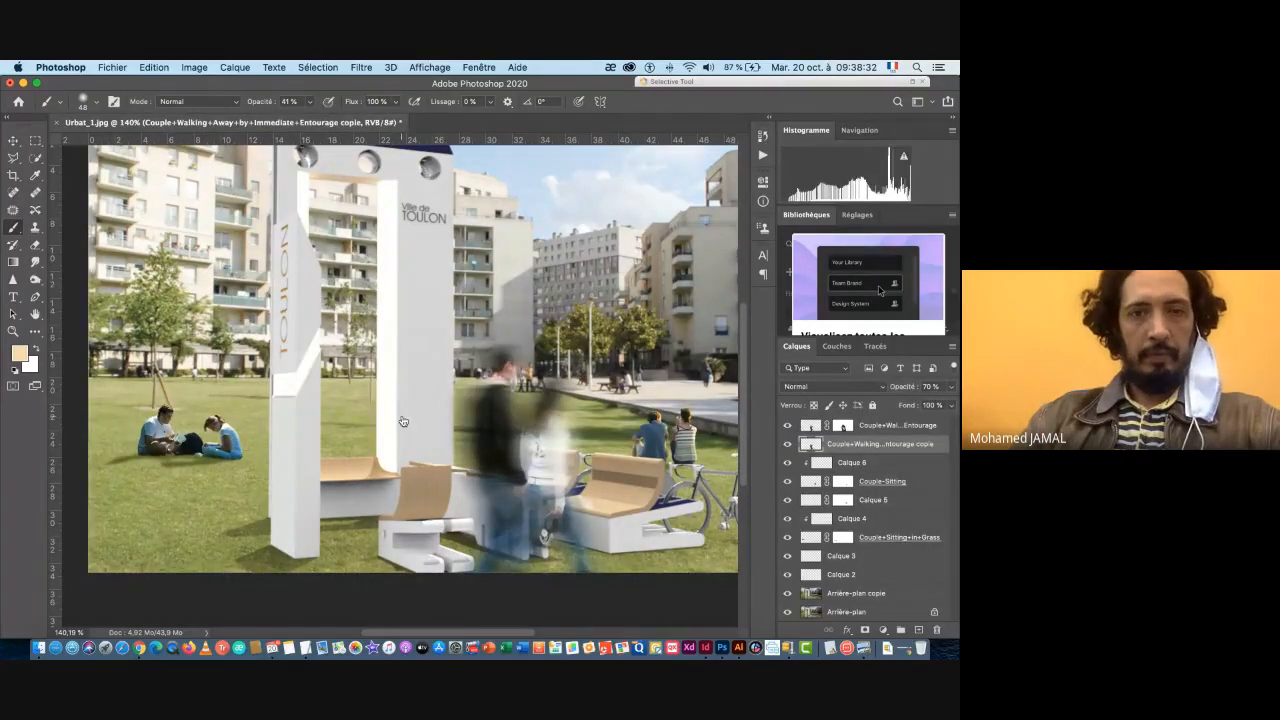
# - Switch to Google Chrome to view the ongoing Google Meet call
pyautogui.press('super+Tab')
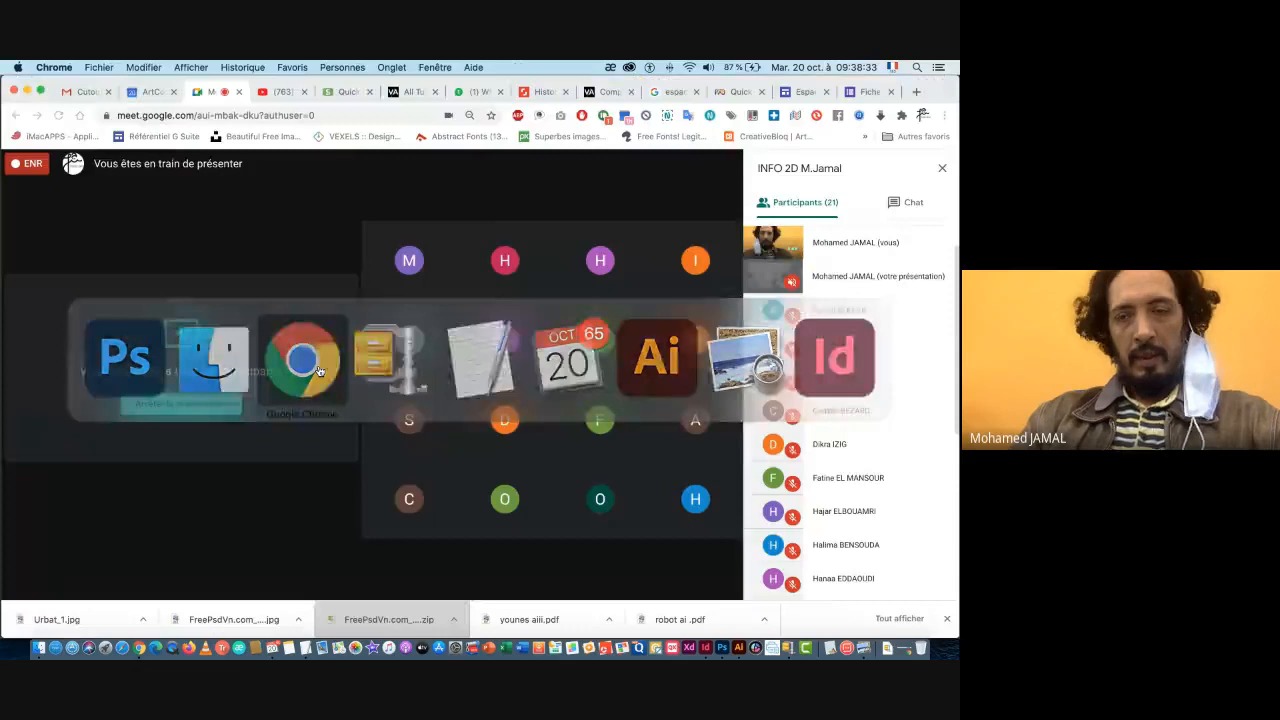
pyautogui.click(319, 370)
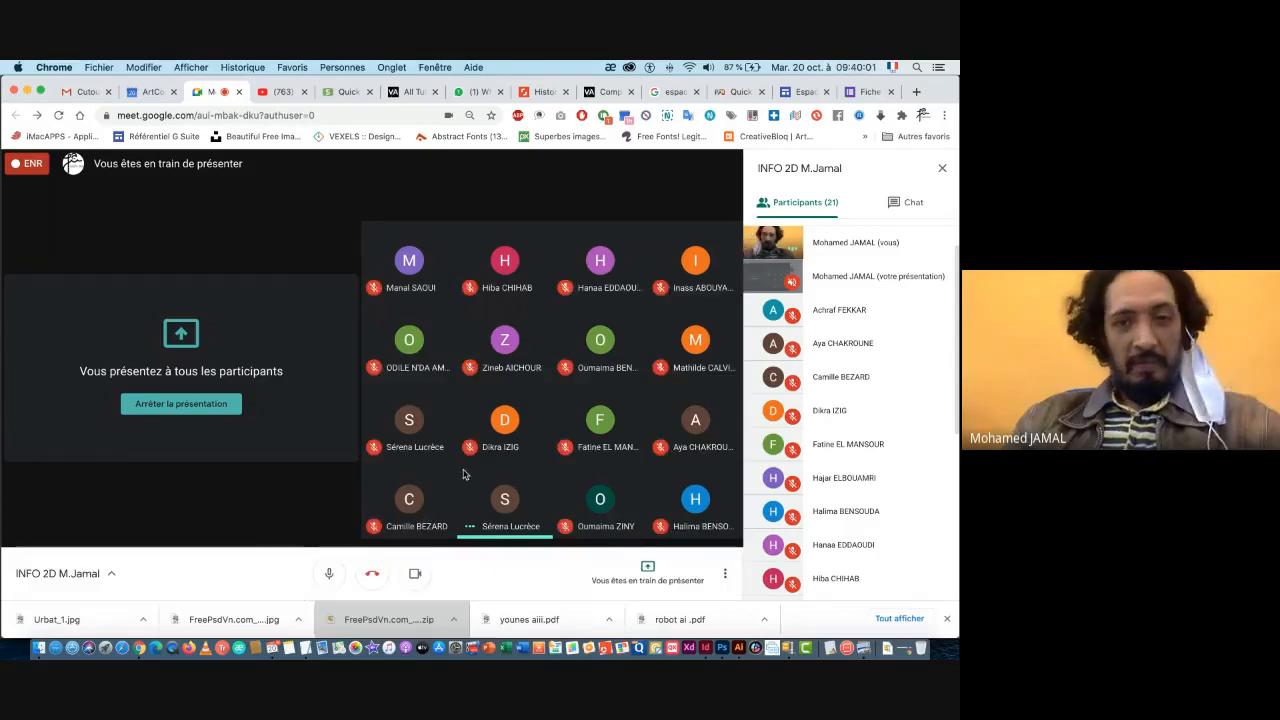
# - Switch to Photoshop and examine the blurred walking couple and the street furniture up close, ending on the whole composition
pyautogui.press('super+Tab')
pyautogui.click(196, 362)
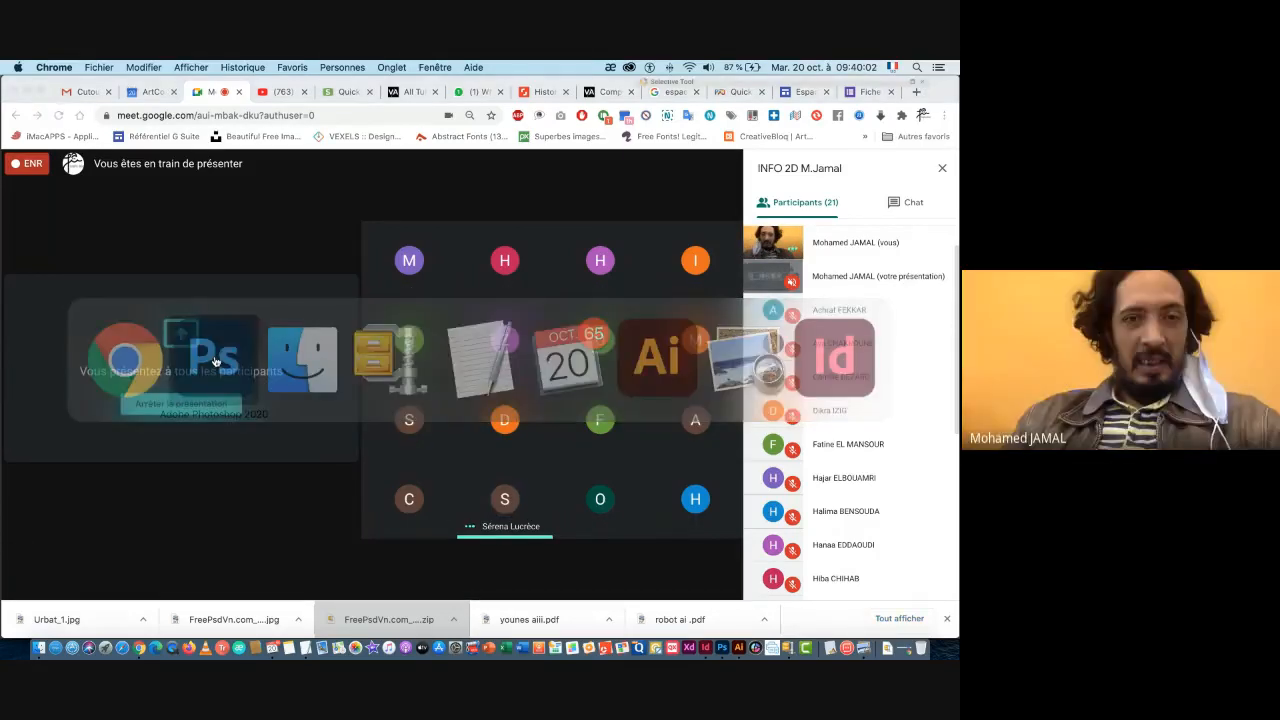
pyautogui.press('v')
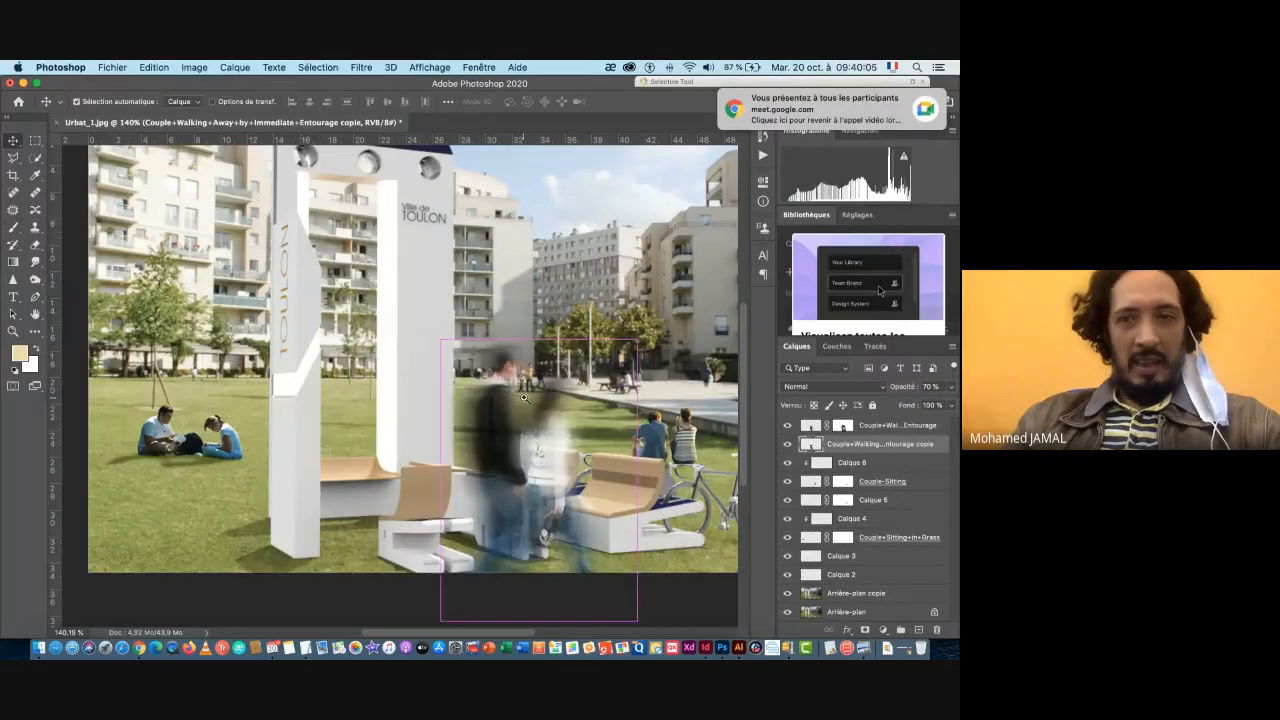
pyautogui.scroll(-2, 505, 395)
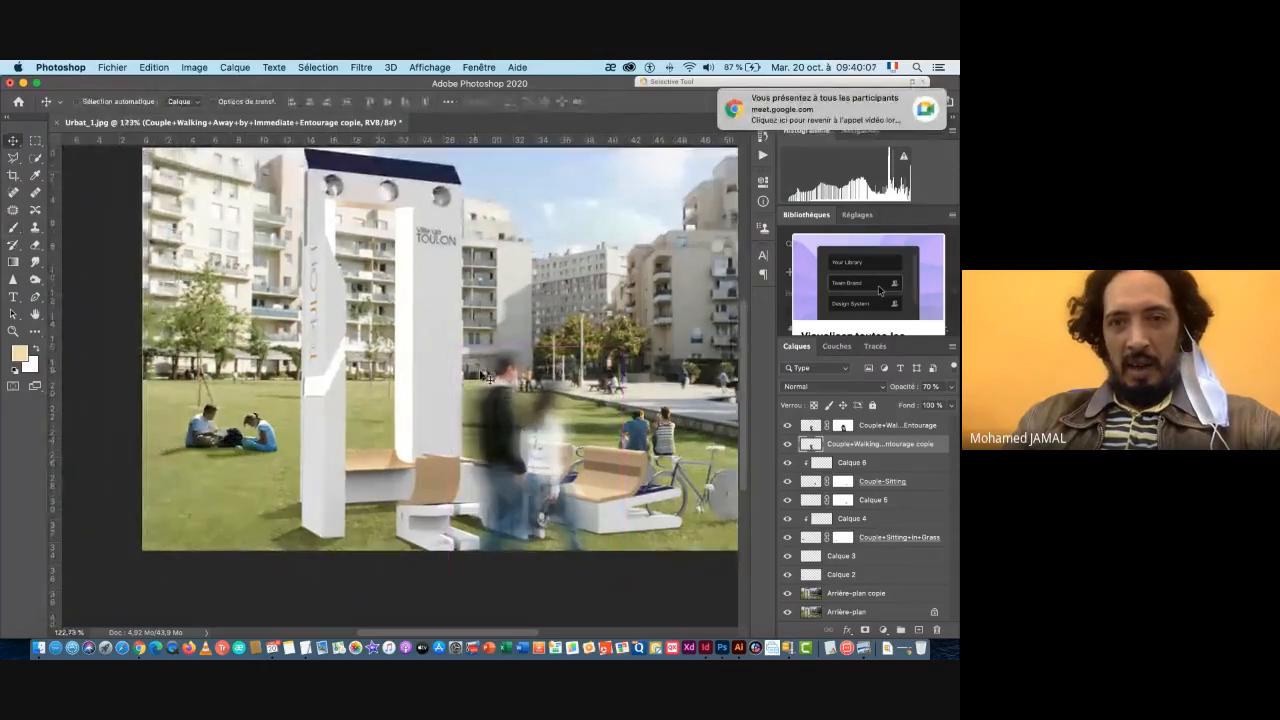
pyautogui.hscroll(5, 668, 382)
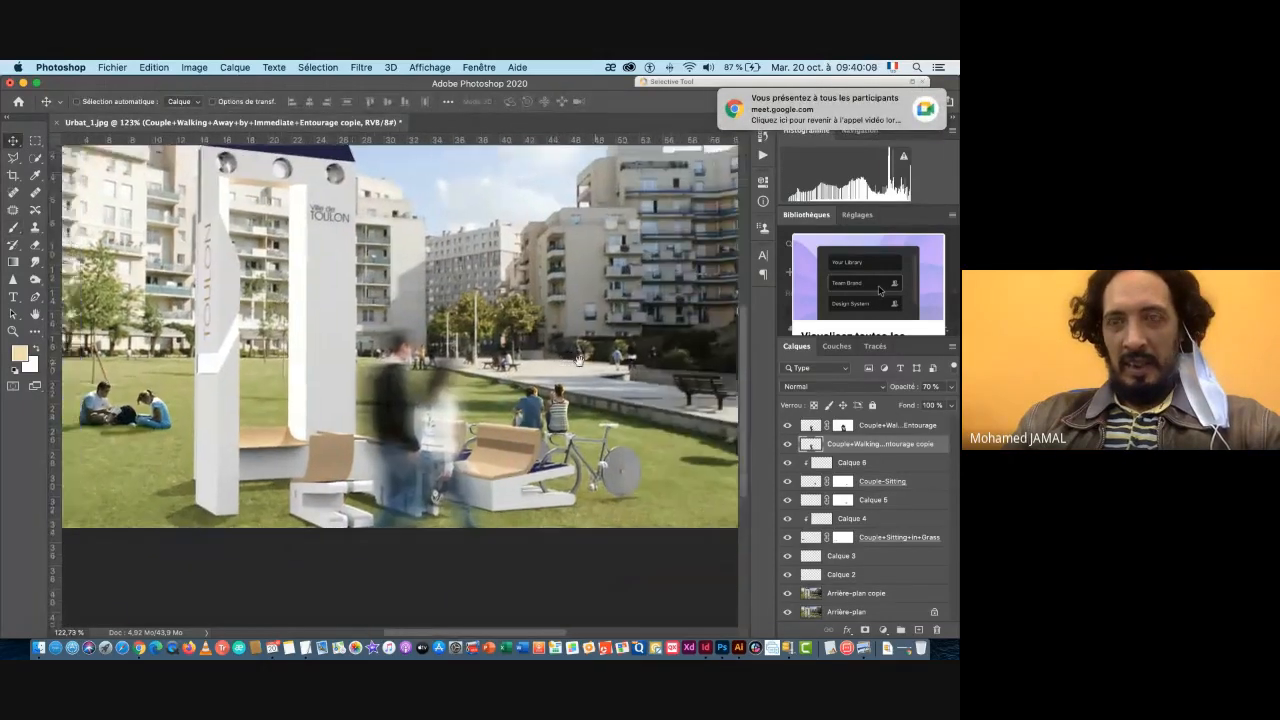
pyautogui.hscroll(-5, 484, 373)
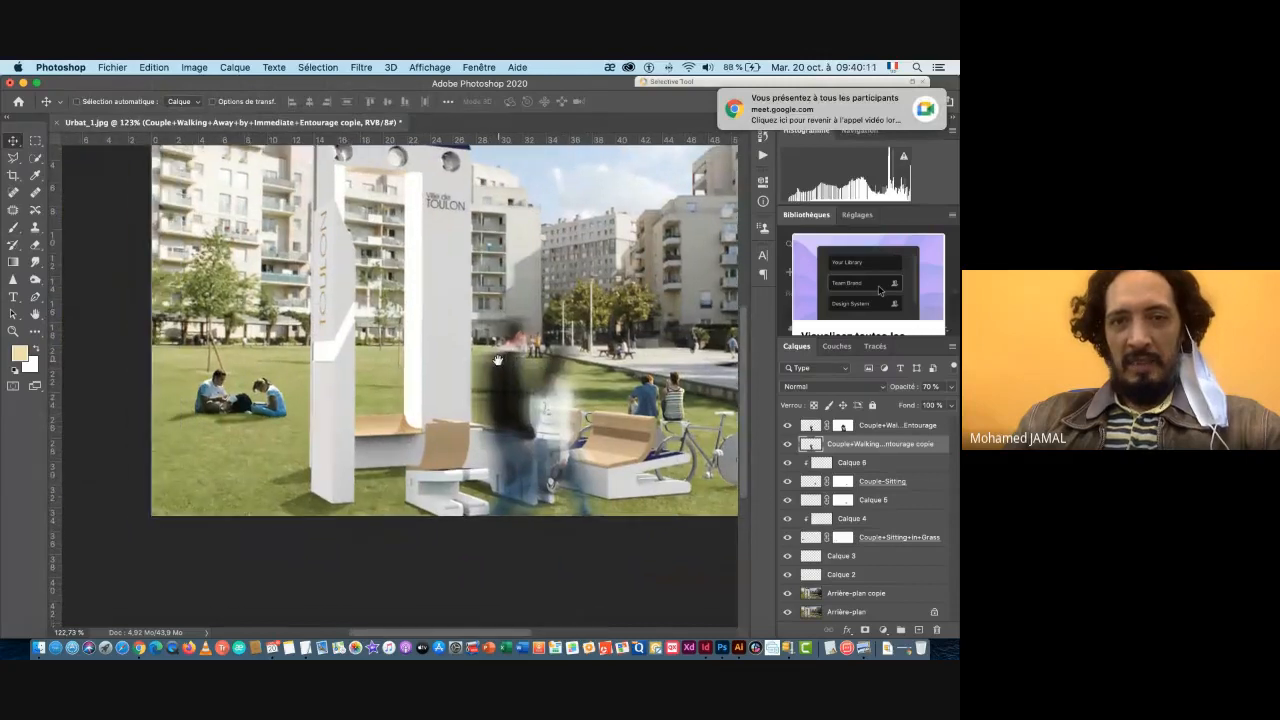
pyautogui.scroll(5, 644, 482)
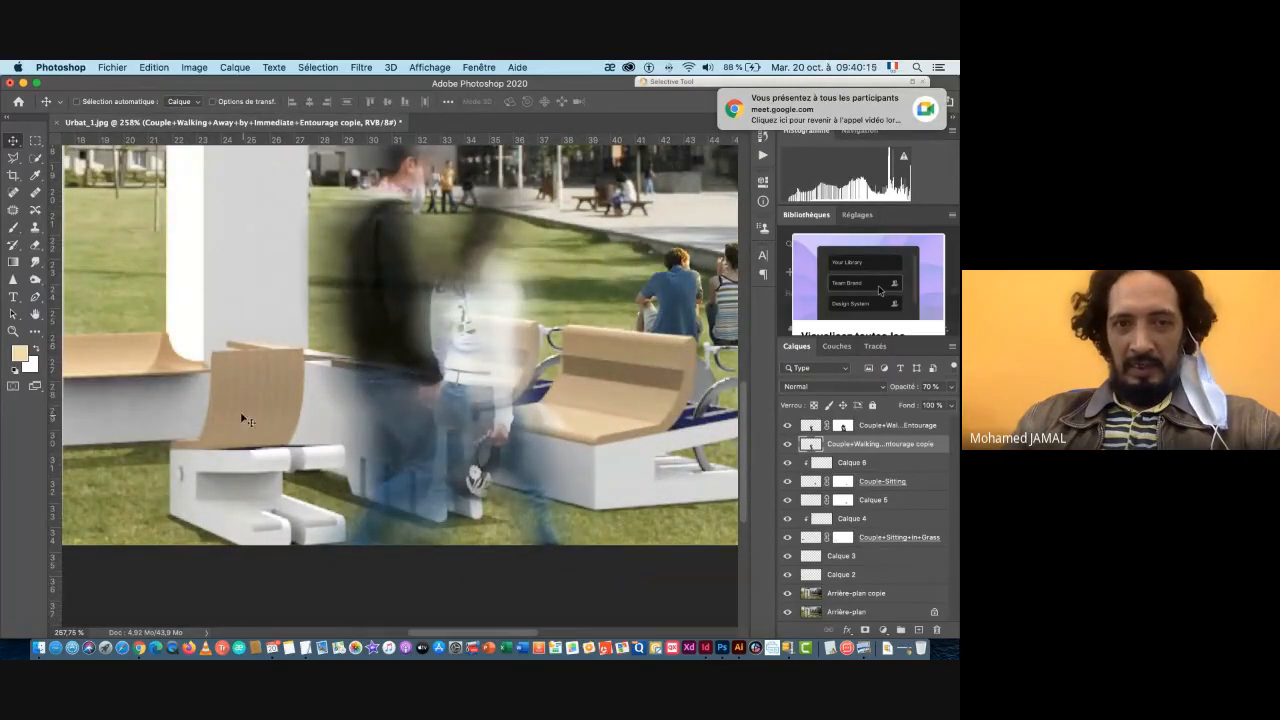
pyautogui.press('super+0')
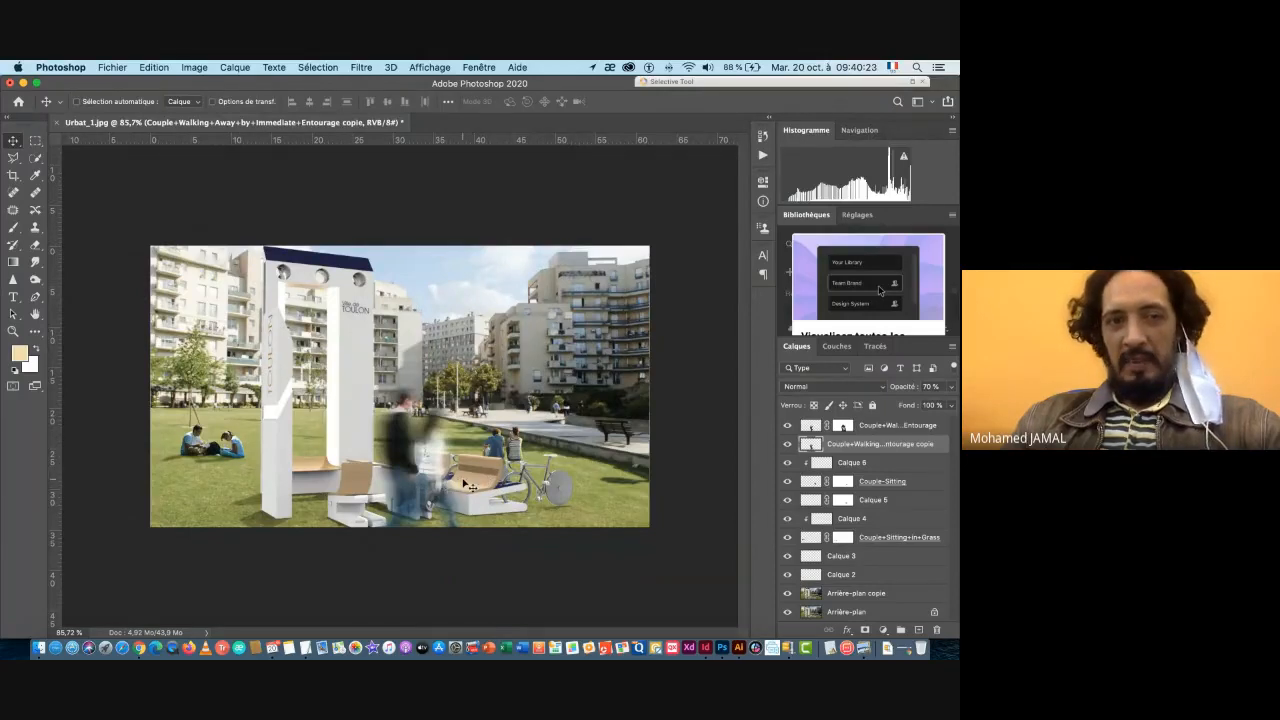
# - Examine the couple sitting in the grass, the seated couple behind the bench and the walking couple within the photomontage
pyautogui.scroll(5, 213, 452)
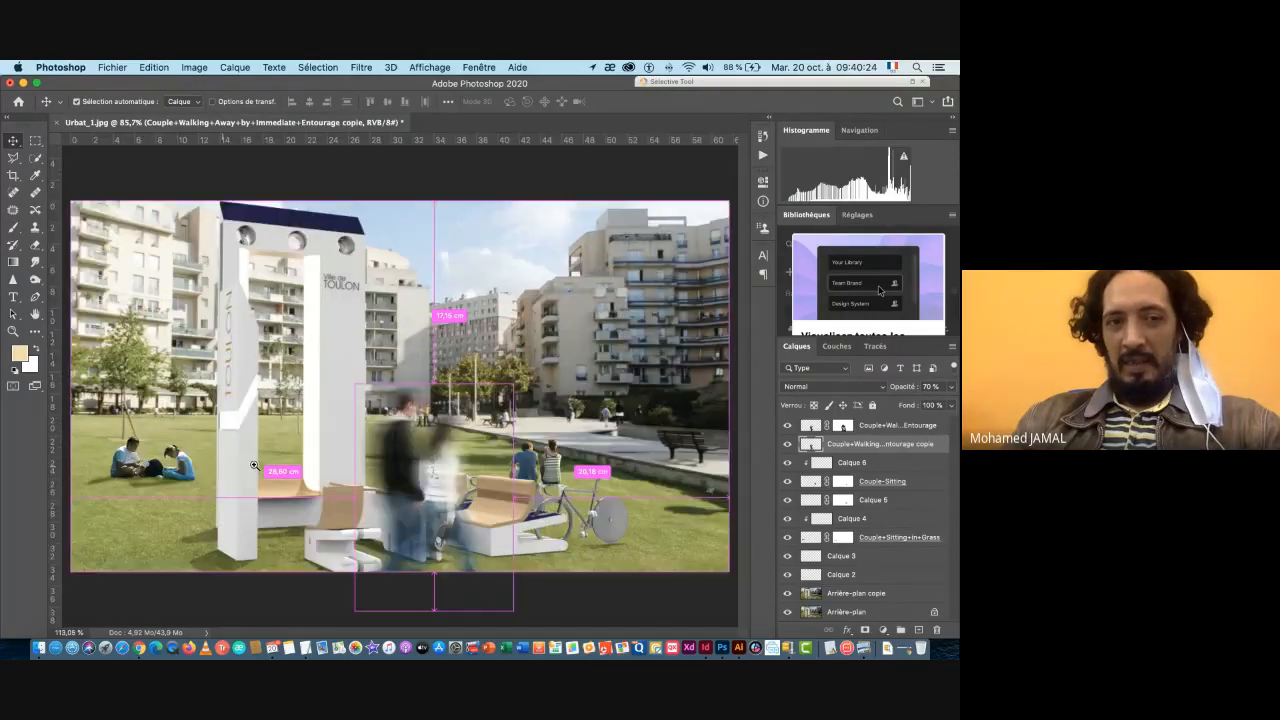
pyautogui.moveTo(213, 452); pyautogui.dragTo(293, 456)
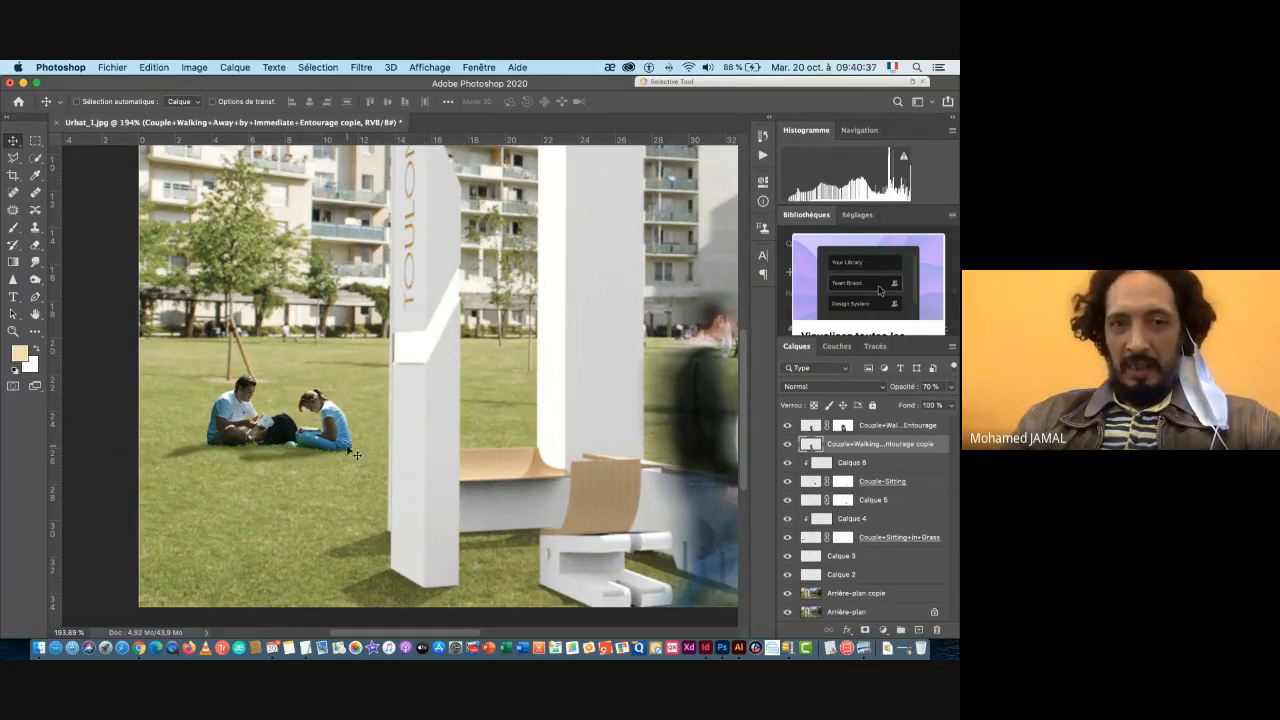
pyautogui.moveTo(462, 436); pyautogui.dragTo(161, 387)
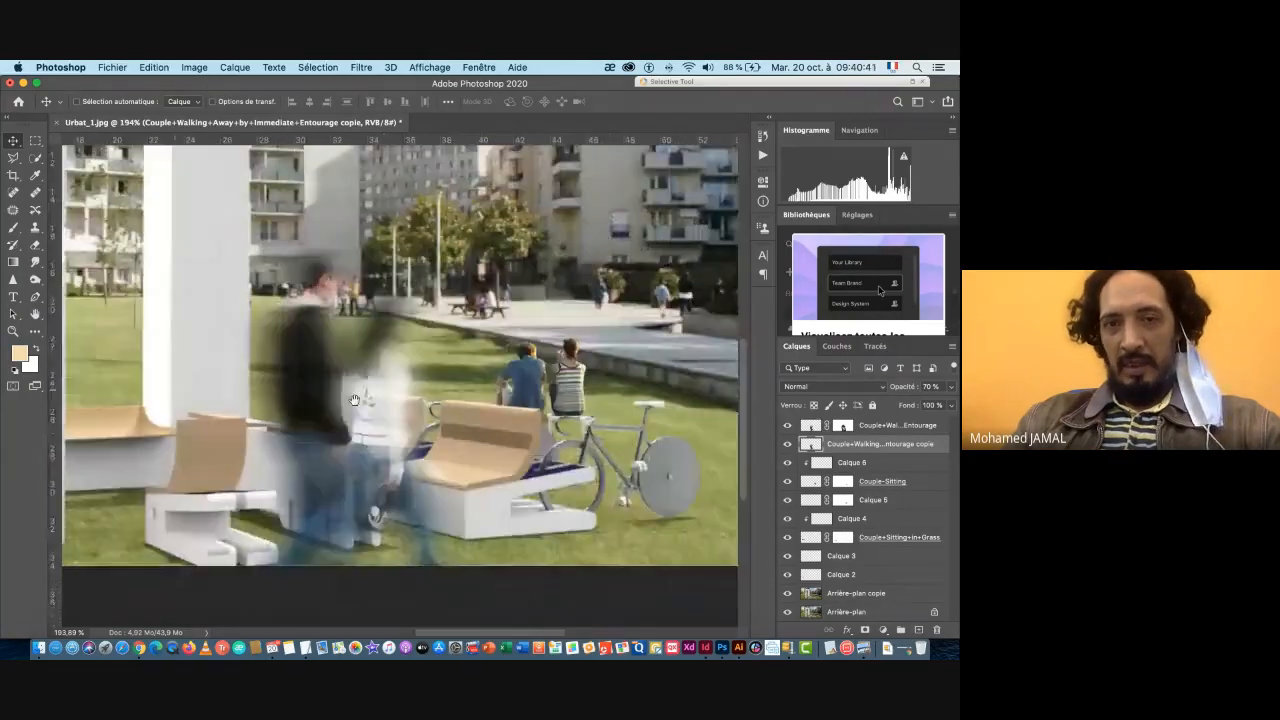
pyautogui.press('super+0')
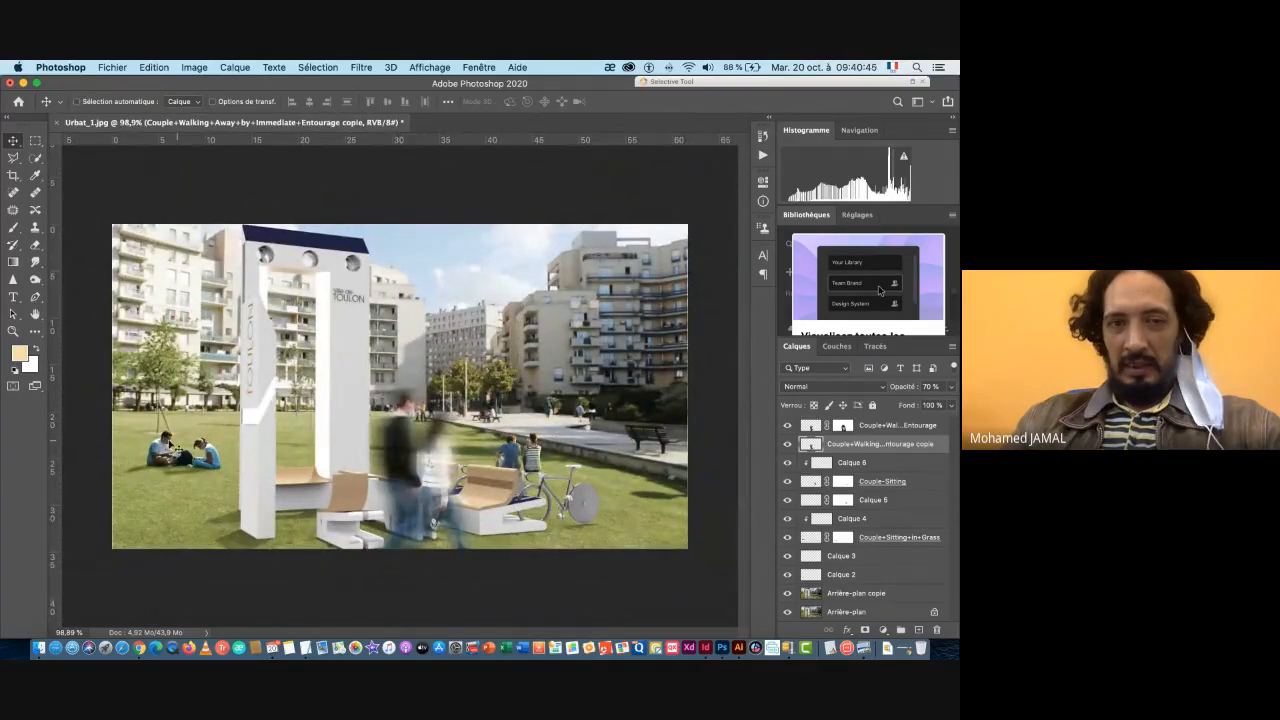
pyautogui.keyDown('super'); pyautogui.click(474, 453); pyautogui.keyUp('super')
pyautogui.hscroll(-5, 474, 453)
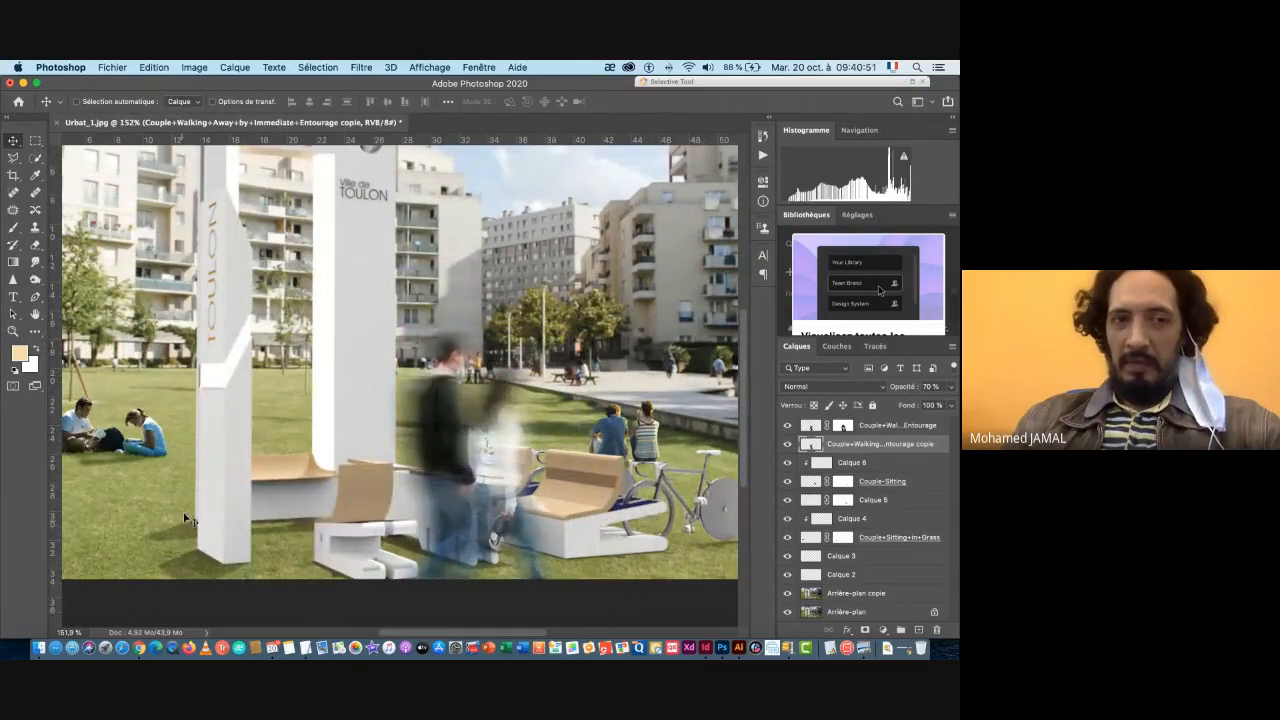
pyautogui.hscroll(-5, 108, 475)
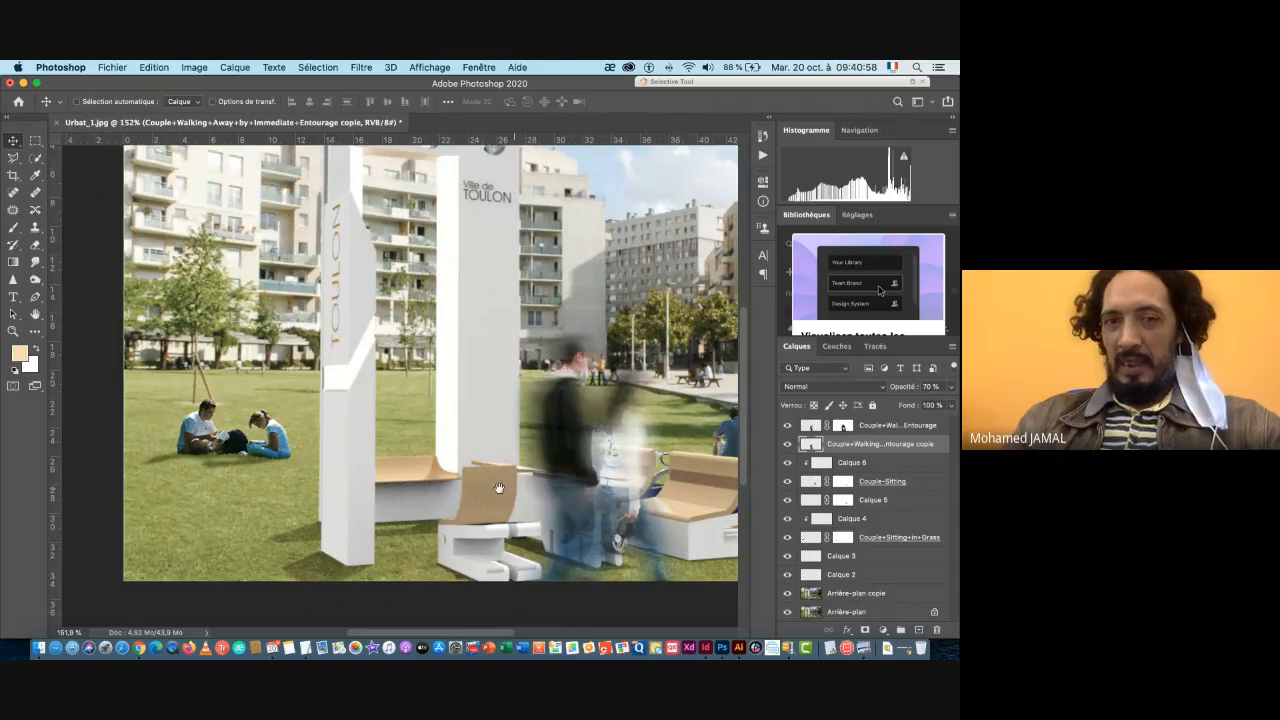
pyautogui.moveTo(499, 488); pyautogui.dragTo(294, 453)
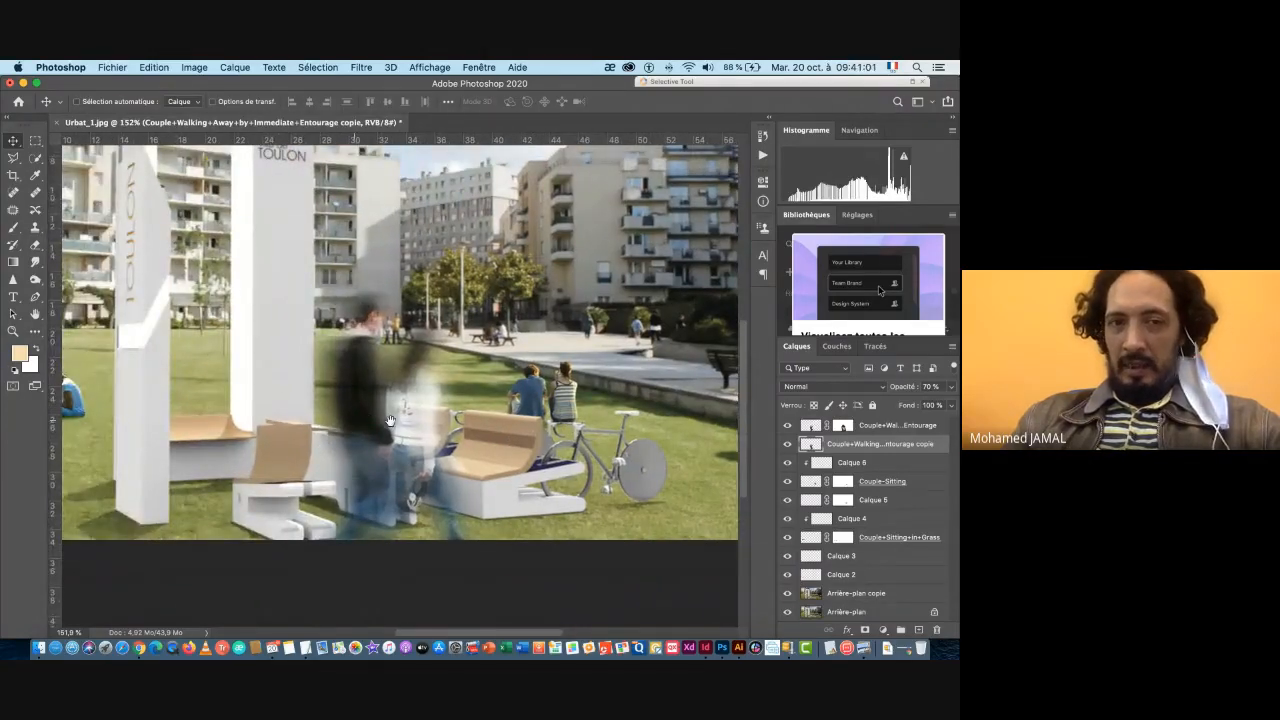
pyautogui.moveTo(390, 420); pyautogui.dragTo(460, 423)
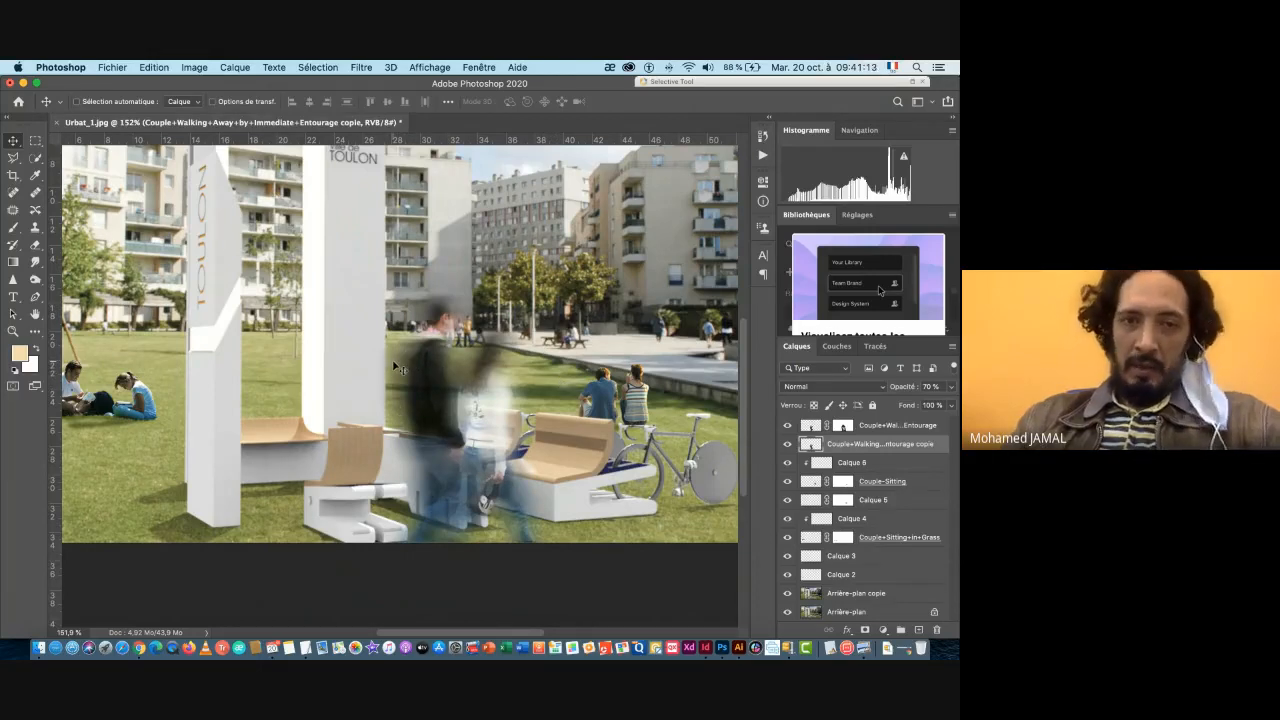
# - Hide and show again the masked walking couple layer and its motion-blurred copy to compare their contributions to the scene
pyautogui.click(787, 430)
pyautogui.click(788, 446)
pyautogui.click(788, 447)
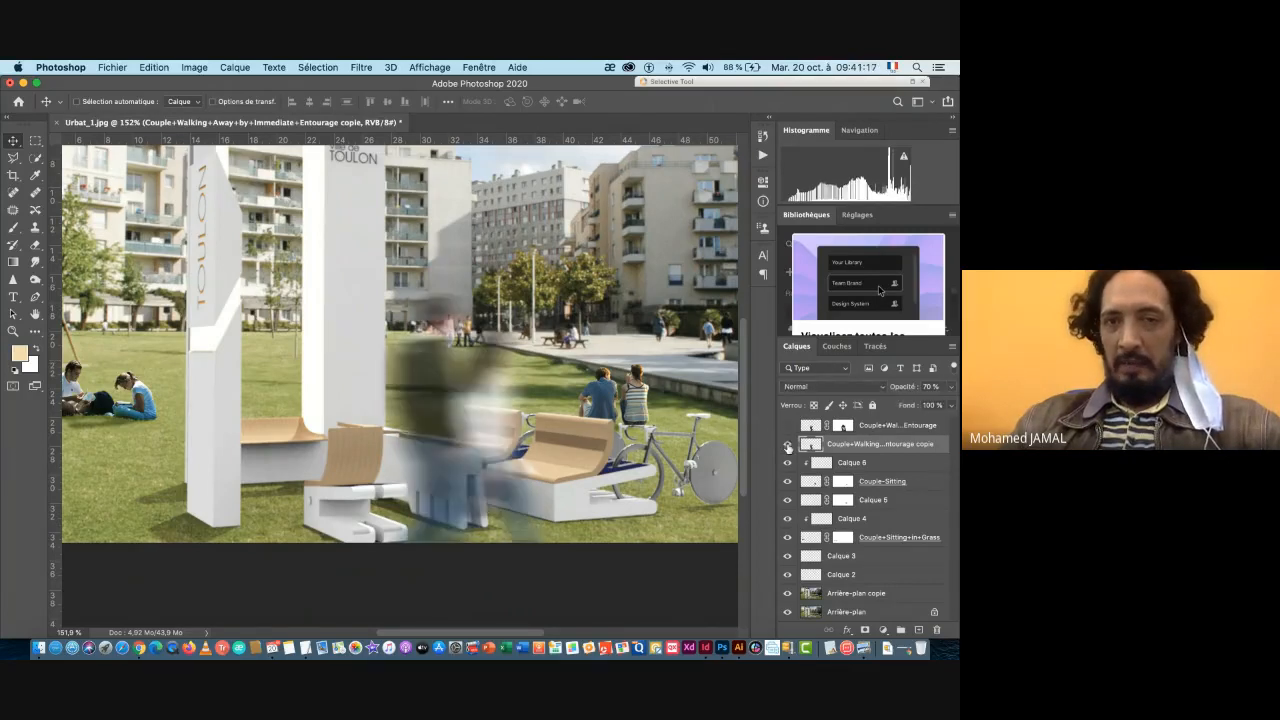
pyautogui.click(788, 427)
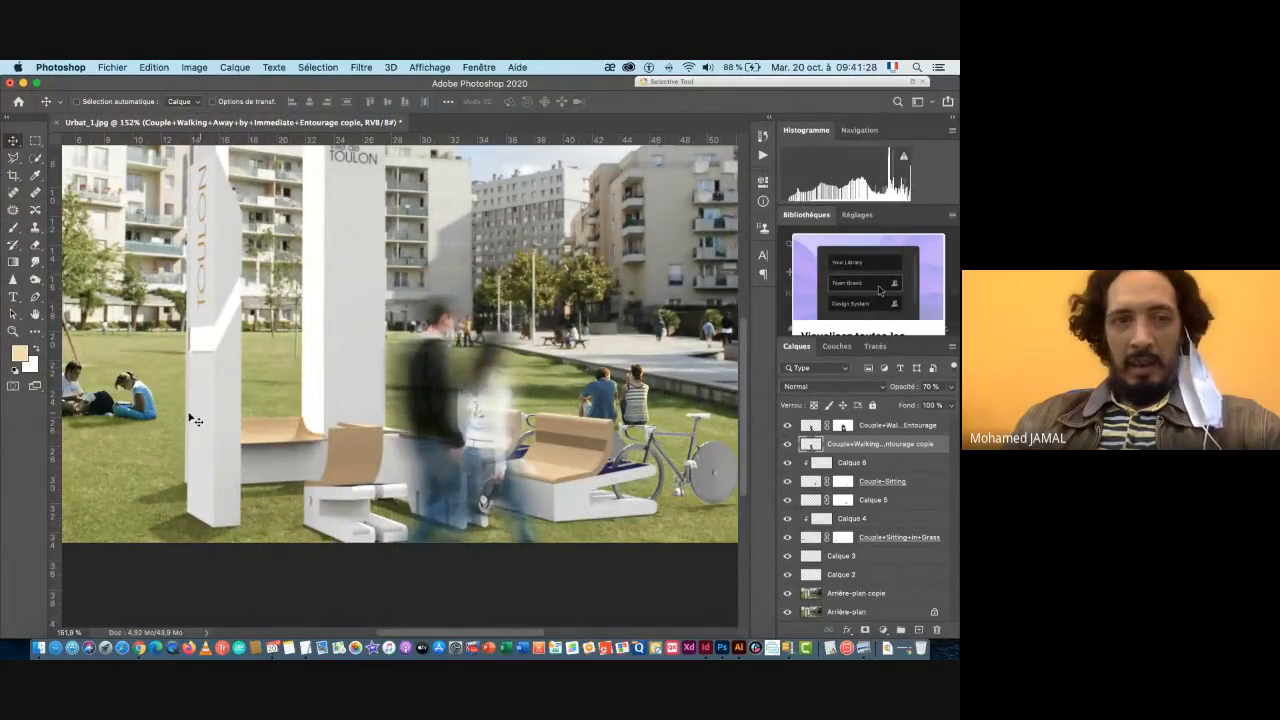
pyautogui.press('super+space')
pyautogui.moveTo(400, 411); pyautogui.dragTo(383, 407)
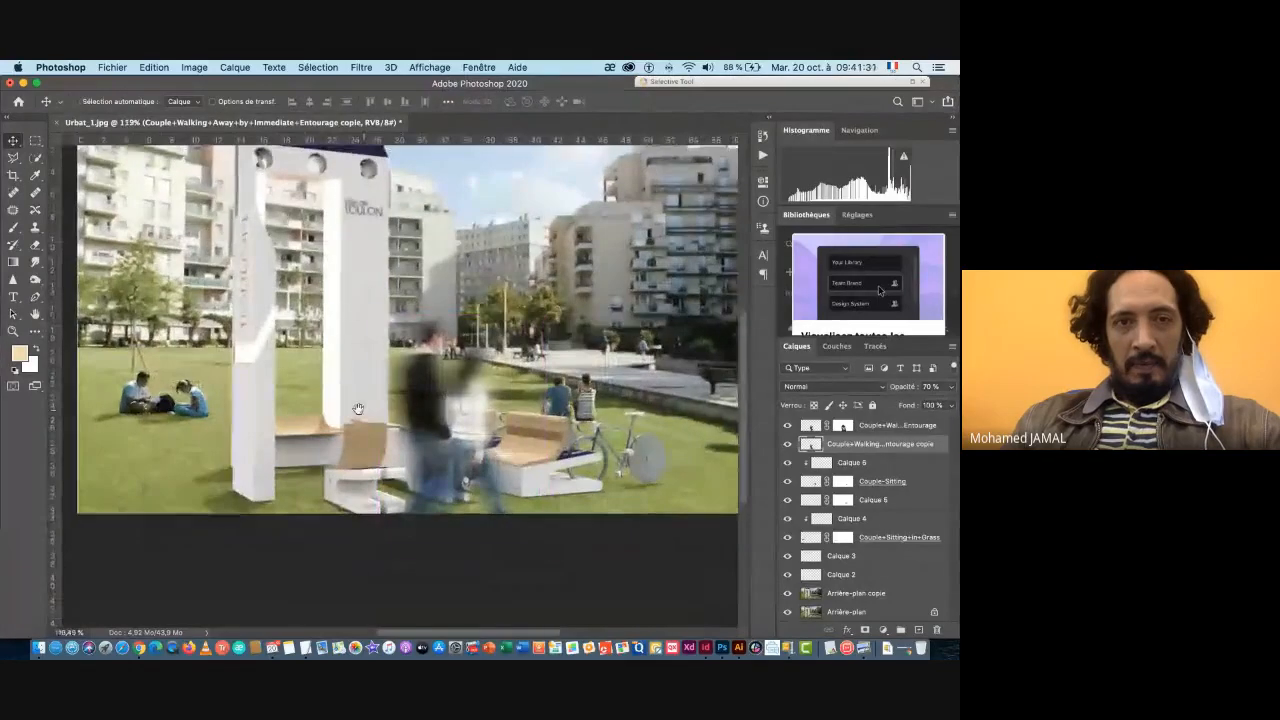
pyautogui.moveTo(298, 388); pyautogui.dragTo(324, 401)
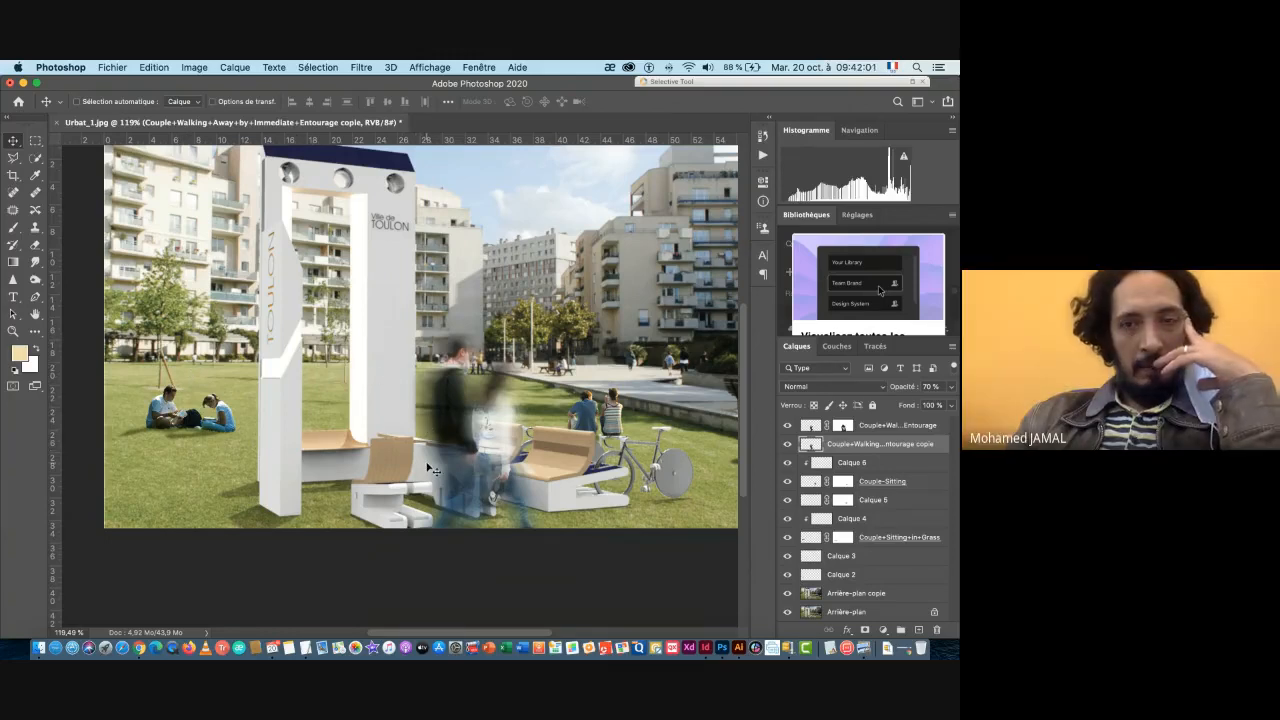
# - Switch to Google Chrome and open the Google Meet call's additional options
pyautogui.press('super+Tab')
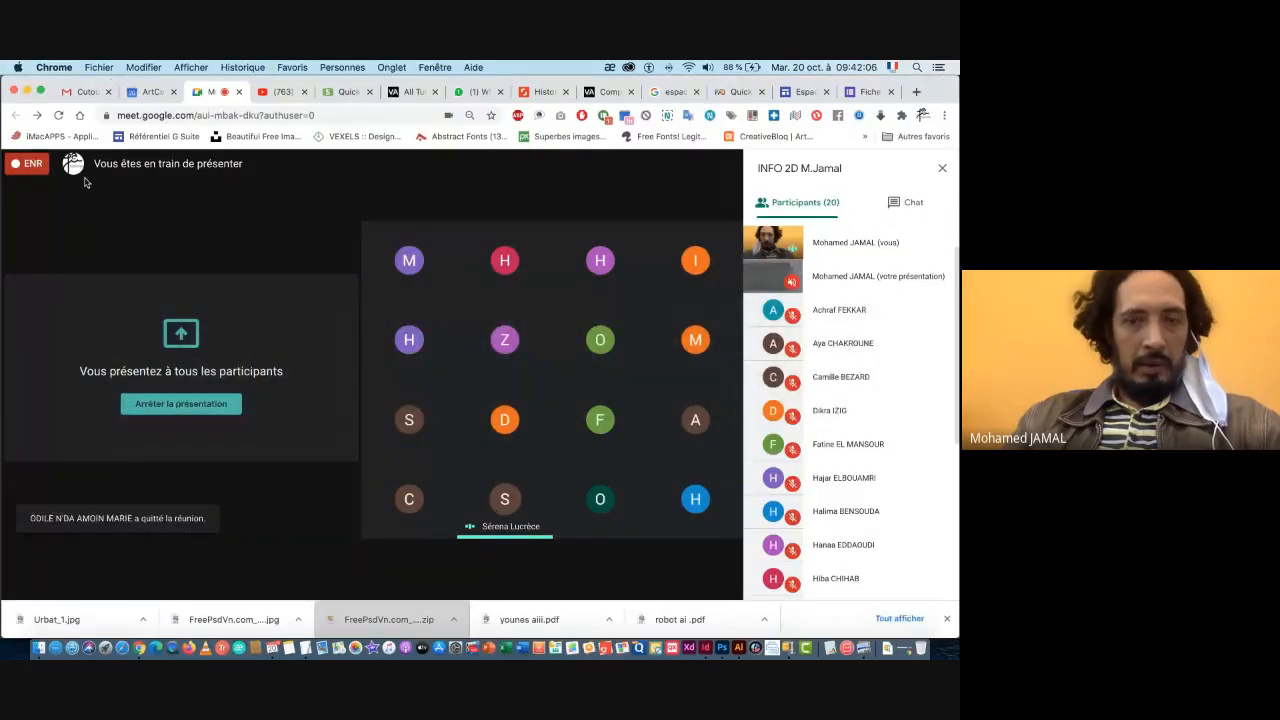
pyautogui.click(725, 573)
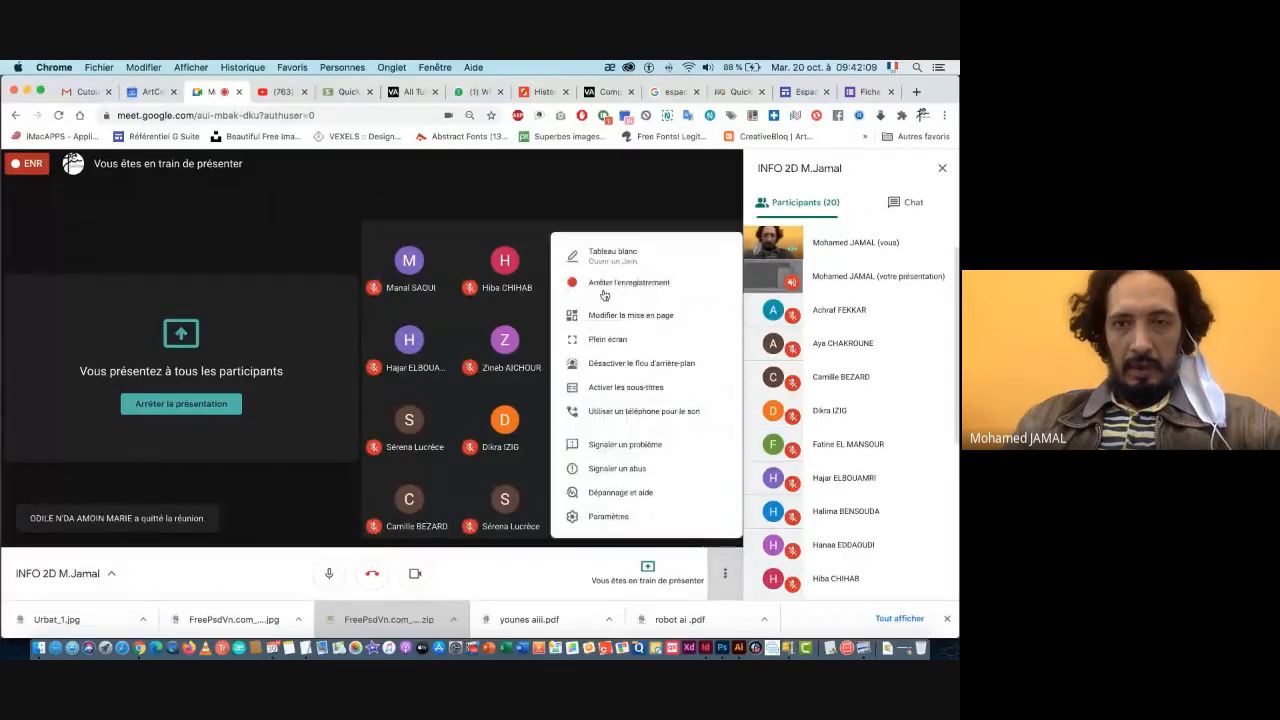